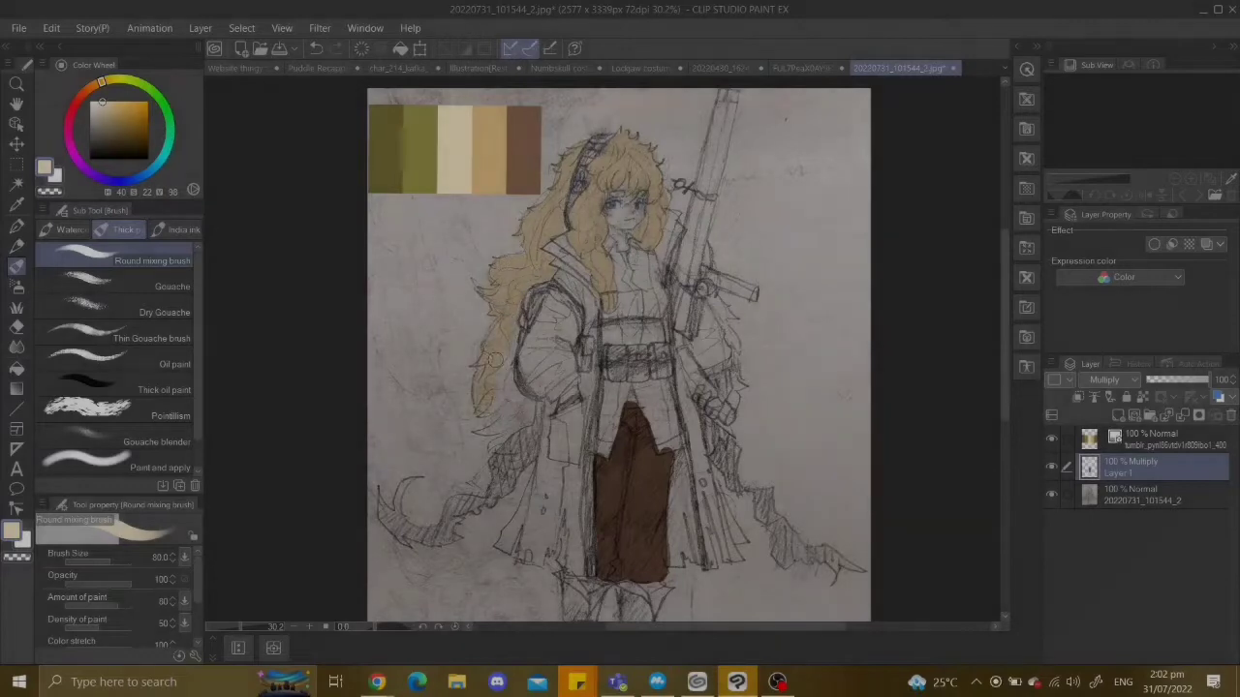
Paint the hairband with the olive green sampled from the palette strip and undo the stray stroke.
{"action": "left_click", "coordinate": [419, 145], "text": "alt"}
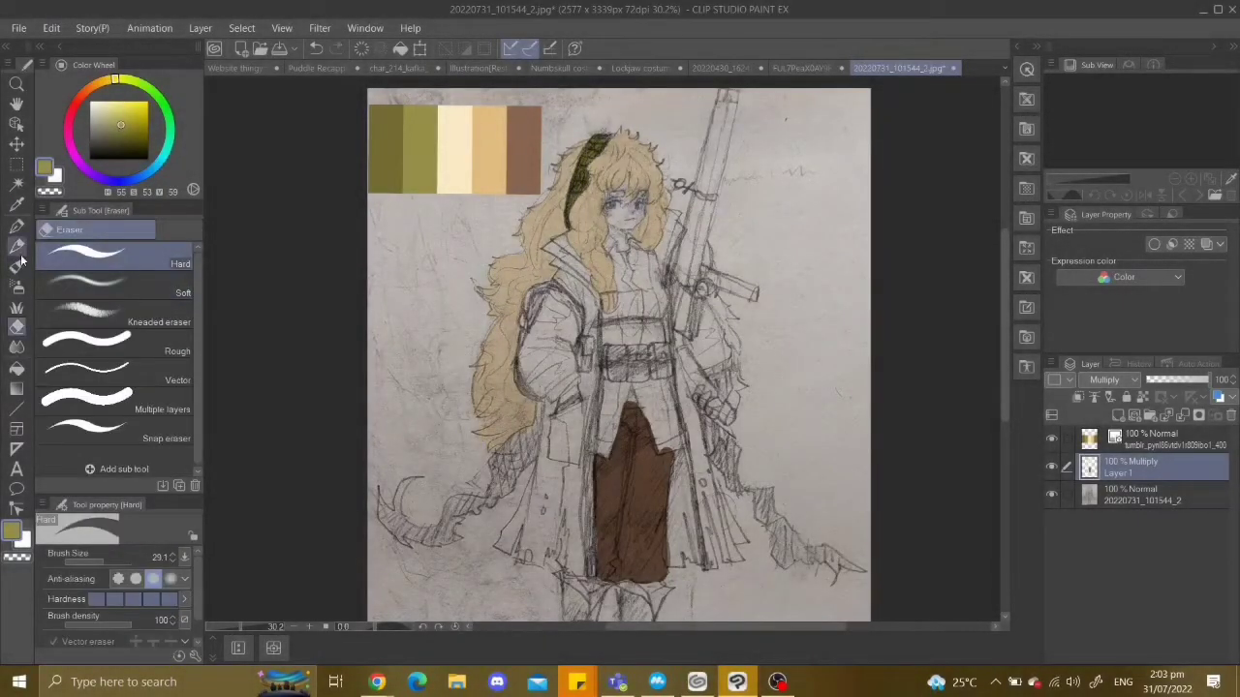
{"action": "mouse_move", "coordinate": [567, 286]}
{"action": "left_mouse_down"}
{"action": "mouse_move", "coordinate": [542, 358]}
{"action": "mouse_move", "coordinate": [549, 384]}
{"action": "left_mouse_up"}
{"action": "scroll", "coordinate": [574, 282], "scroll_direction": "down", "scroll_amount": 2}
{"action": "key", "text": "ctrl+z"}
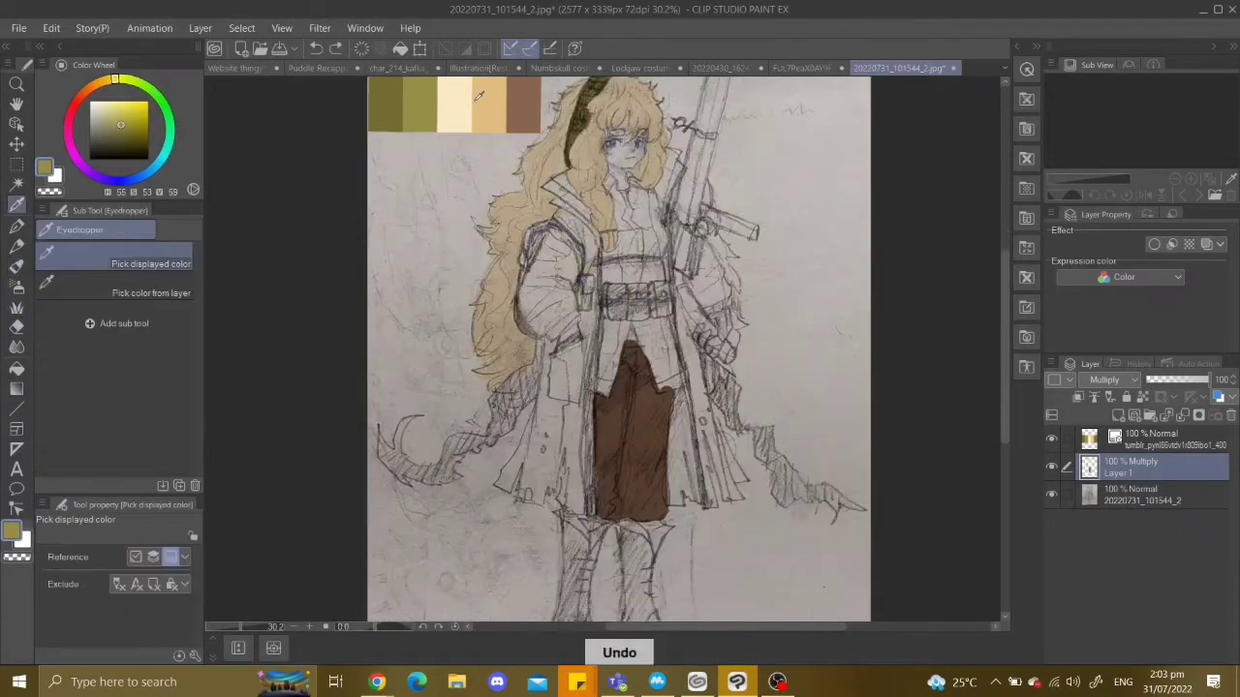
Paint the upper sleeves and the coat's inner front edges with the palette's tan, using the Round mixing brush at size 80.
{"action": "left_click", "coordinate": [576, 220], "text": "alt"}
{"action": "mouse_move", "coordinate": [585, 221]}
{"action": "left_mouse_down"}
{"action": "mouse_move", "coordinate": [538, 276]}
{"action": "mouse_move", "coordinate": [577, 281]}
{"action": "left_mouse_up"}
{"action": "left_click_drag", "start_coordinate": [702, 247], "coordinate": [692, 288]}
{"action": "key", "text": "bracketright"}
{"action": "key", "text": "ctrl+plus"}
{"action": "mouse_move", "coordinate": [549, 368]}
{"action": "left_mouse_down"}
{"action": "mouse_move", "coordinate": [523, 386]}
{"action": "mouse_move", "coordinate": [569, 264]}
{"action": "left_mouse_up"}
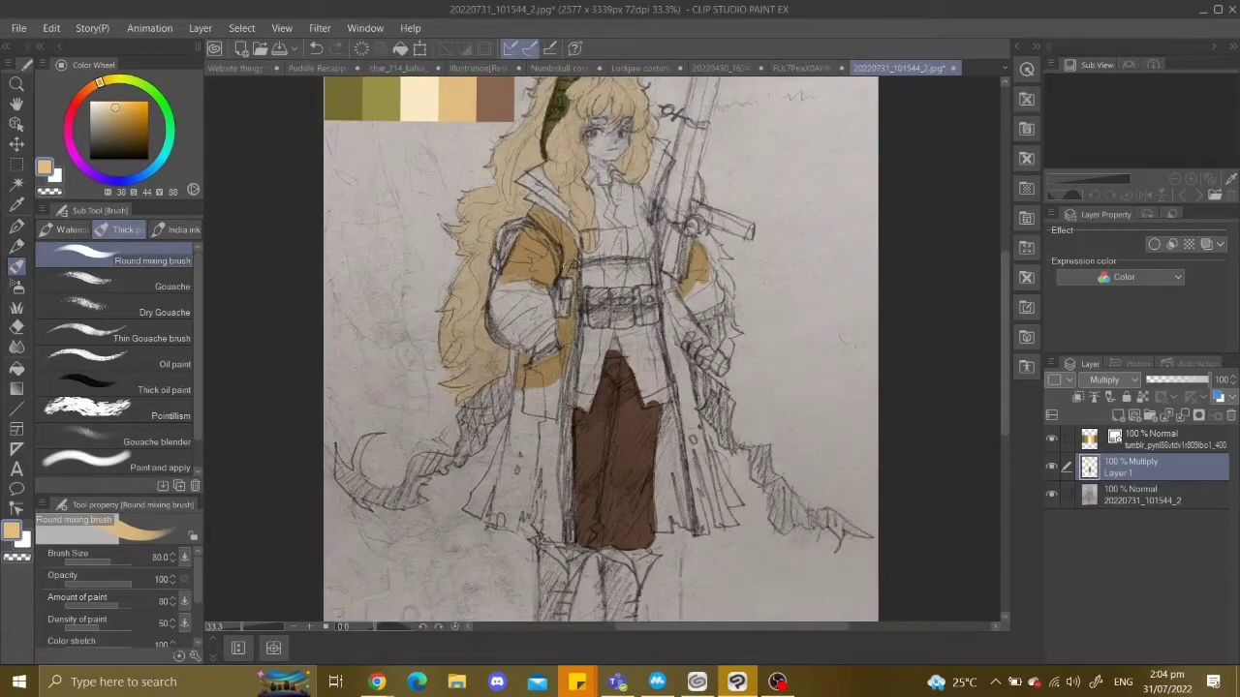
{"action": "left_click_drag", "start_coordinate": [668, 296], "coordinate": [670, 362]}
Paint the lower sleeves and both lower halves of the long coat with the palette's olive green.
{"action": "key", "text": "ctrl+minus"}
{"action": "key", "text": "ctrl+plus"}
{"action": "left_click", "coordinate": [502, 316], "text": "alt"}
{"action": "mouse_move", "coordinate": [502, 315]}
{"action": "left_mouse_down"}
{"action": "mouse_move", "coordinate": [523, 358]}
{"action": "mouse_move", "coordinate": [545, 325]}
{"action": "left_mouse_up"}
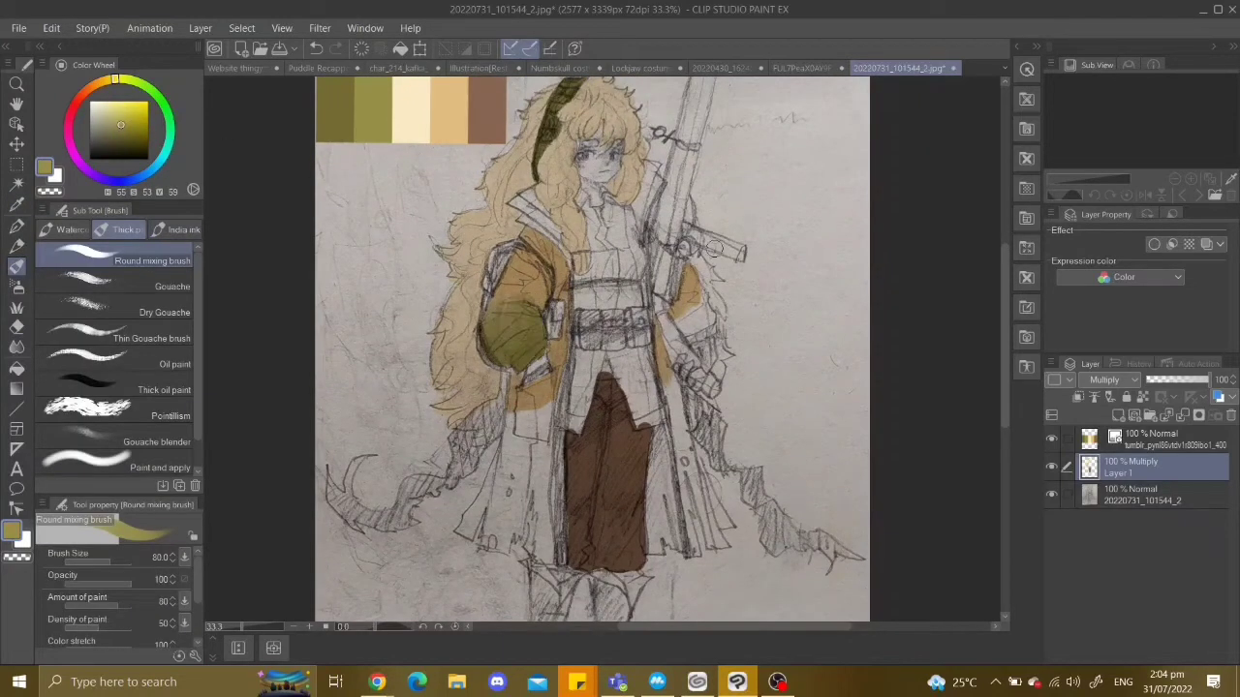
{"action": "key", "text": "ctrl+minus"}
{"action": "left_click_drag", "start_coordinate": [692, 320], "coordinate": [701, 288]}
{"action": "mouse_move", "coordinate": [576, 366]}
{"action": "left_mouse_down"}
{"action": "mouse_move", "coordinate": [542, 433]}
{"action": "mouse_move", "coordinate": [676, 377]}
{"action": "mouse_move", "coordinate": [594, 481]}
{"action": "left_mouse_up"}
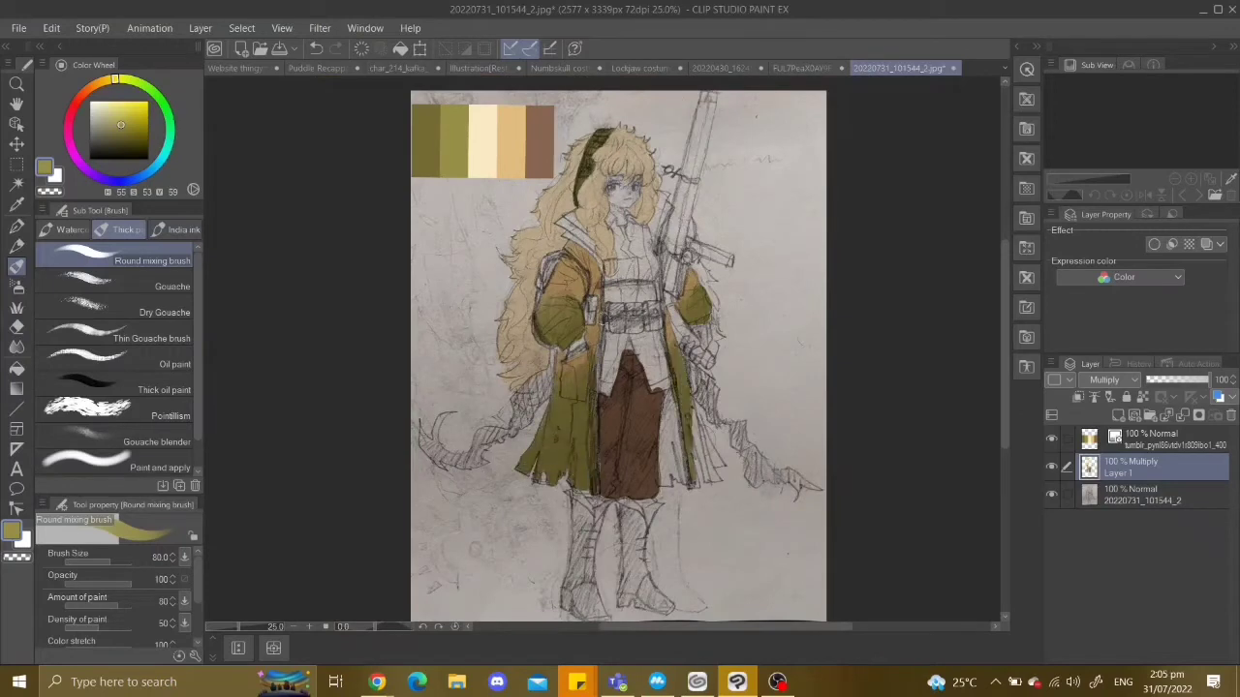
{"action": "left_click_drag", "start_coordinate": [691, 449], "coordinate": [715, 477]}
Sample a darker olive and fill the coat's inner lining beside the trousers, undoing unwanted strokes.
{"action": "left_click", "coordinate": [689, 455], "text": "alt"}
{"action": "key", "text": "ctrl+z"}
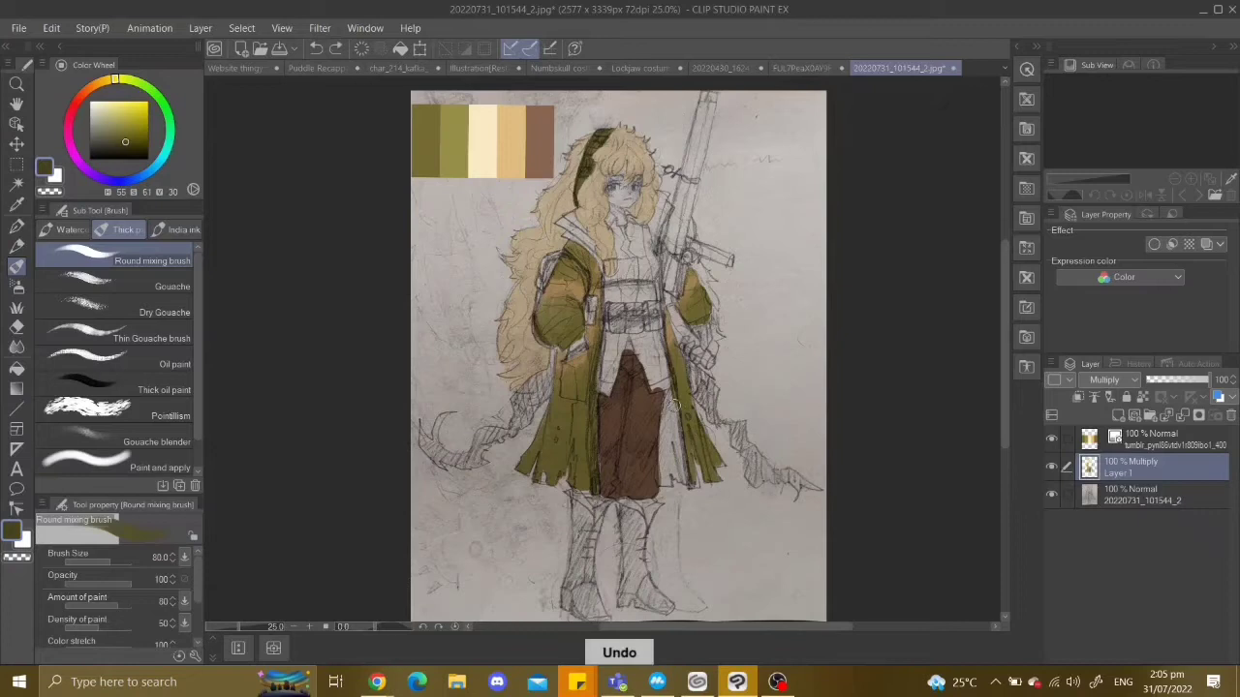
{"action": "left_click_drag", "start_coordinate": [673, 397], "coordinate": [677, 446]}
{"action": "key", "text": "ctrl+z"}
Paint the belt, the side pouch and the shoulder patch with brown.
{"action": "left_click", "coordinate": [565, 355], "text": "alt"}
{"action": "key", "text": "ctrl+z"}
{"action": "left_click_drag", "start_coordinate": [571, 339], "coordinate": [565, 355]}
{"action": "left_click", "coordinate": [608, 332], "text": "alt"}
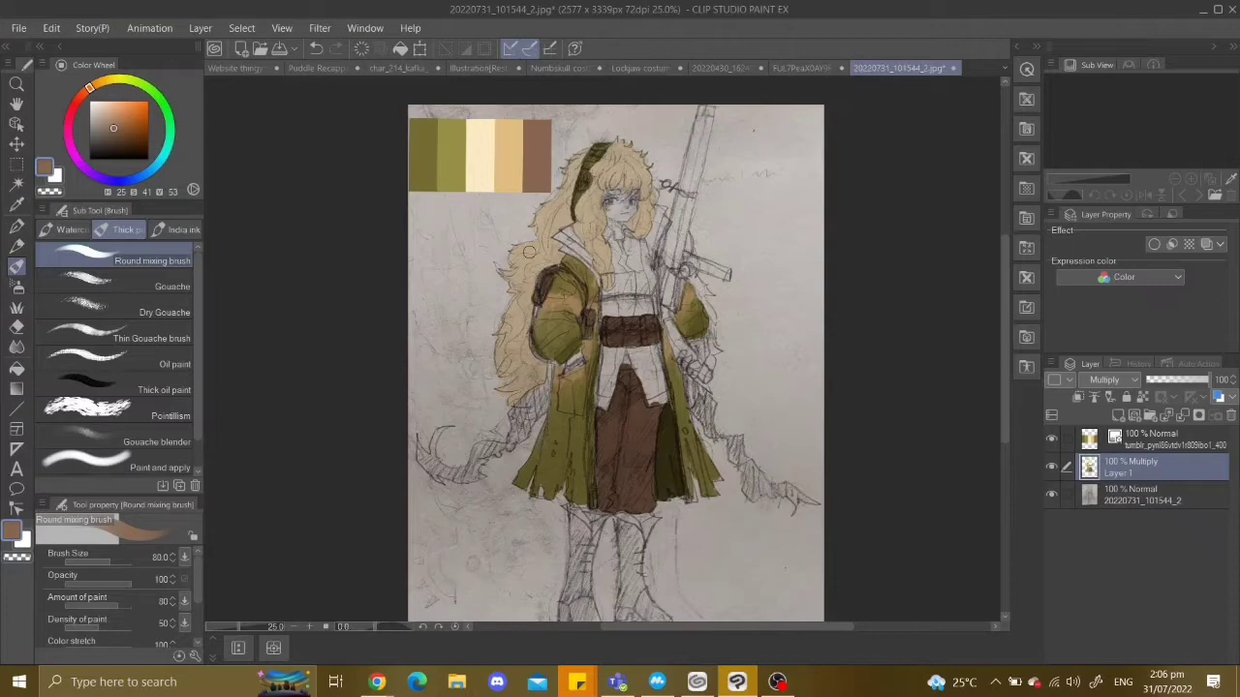
Paint the two trailing tails behind the coat and the boots with a sampled dark olive.
{"action": "left_click", "coordinate": [610, 307], "text": "alt"}
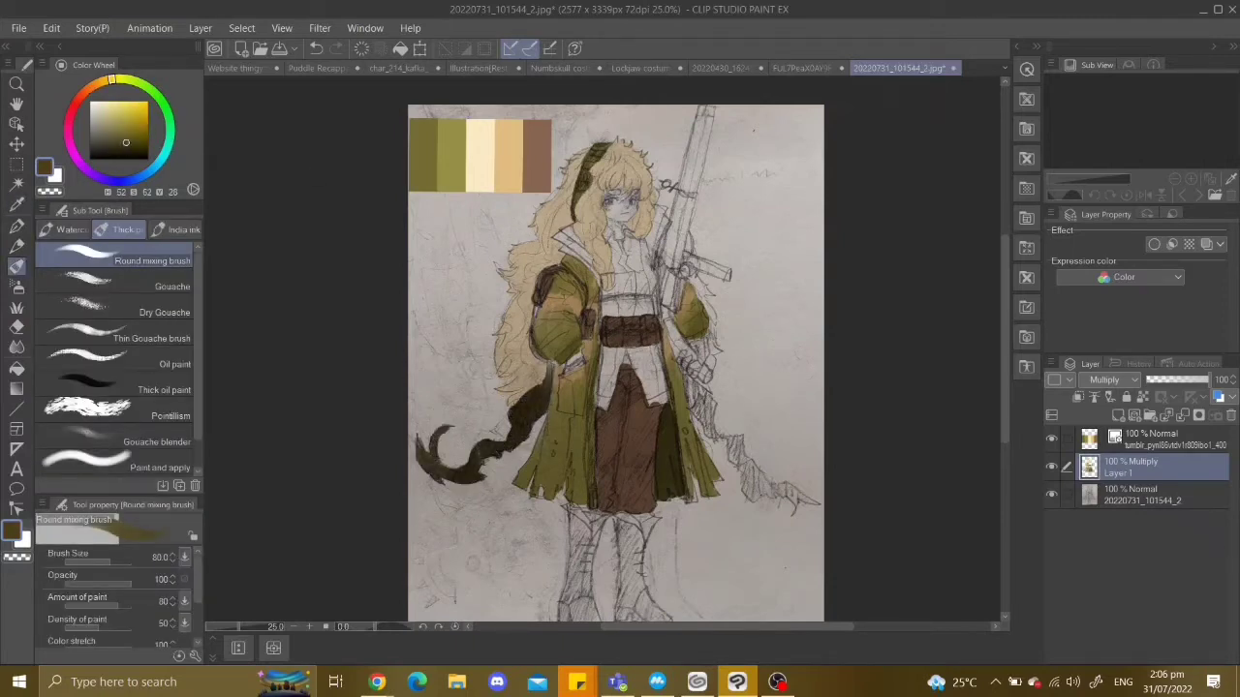
{"action": "scroll", "coordinate": [991, 362], "scroll_direction": "down", "scroll_amount": 2}
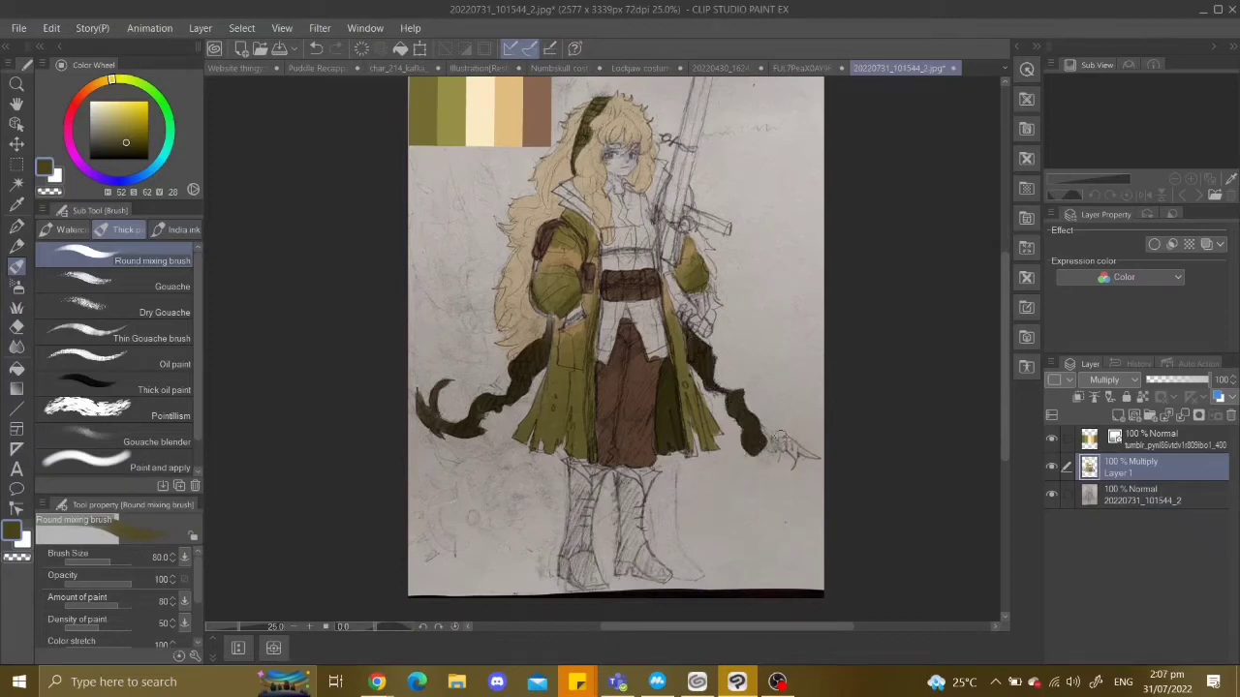
{"action": "mouse_move", "coordinate": [619, 475]}
{"action": "left_mouse_down"}
{"action": "mouse_move", "coordinate": [625, 572]}
{"action": "mouse_move", "coordinate": [631, 477]}
{"action": "mouse_move", "coordinate": [586, 504]}
{"action": "mouse_move", "coordinate": [581, 562]}
{"action": "mouse_move", "coordinate": [595, 582]}
{"action": "left_mouse_up"}
{"action": "key", "text": "ctrl+z"}
Paint the face and neck light tan, and the shirt, its lower flaps and both collar sides muted brown.
{"action": "scroll", "coordinate": [587, 420], "scroll_direction": "right", "scroll_amount": 2}
{"action": "scroll", "coordinate": [587, 420], "scroll_direction": "up", "scroll_amount": 3}
{"action": "left_click", "coordinate": [600, 290], "text": "alt"}
{"action": "key", "text": "ctrl+z"}
{"action": "scroll", "coordinate": [686, 168], "scroll_direction": "up", "scroll_amount": 2}
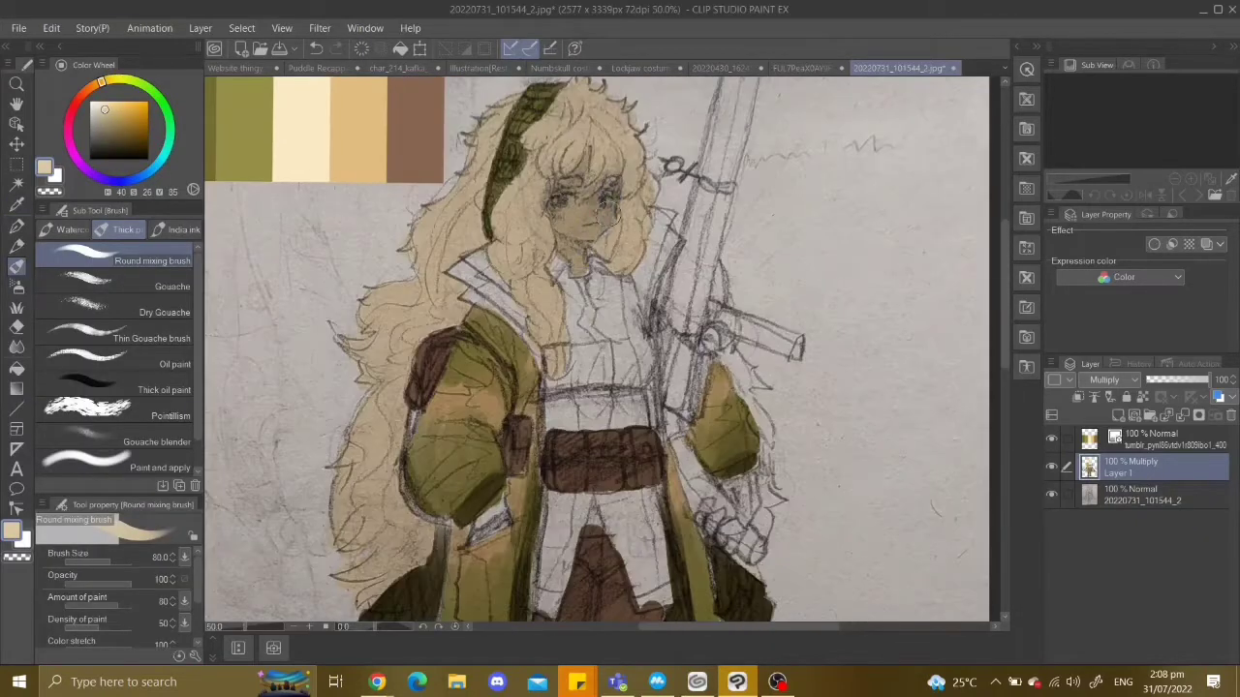
{"action": "scroll", "coordinate": [952, 350], "scroll_direction": "down", "scroll_amount": 2}
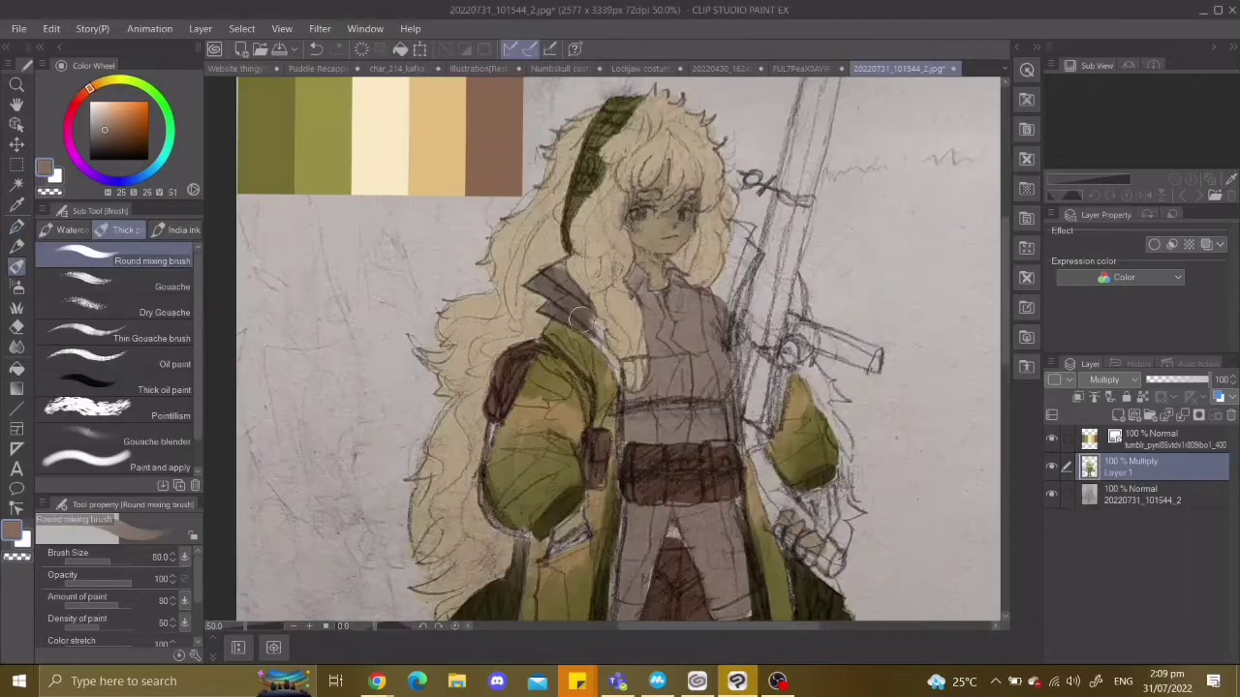
{"action": "left_click_drag", "start_coordinate": [726, 290], "coordinate": [742, 229]}
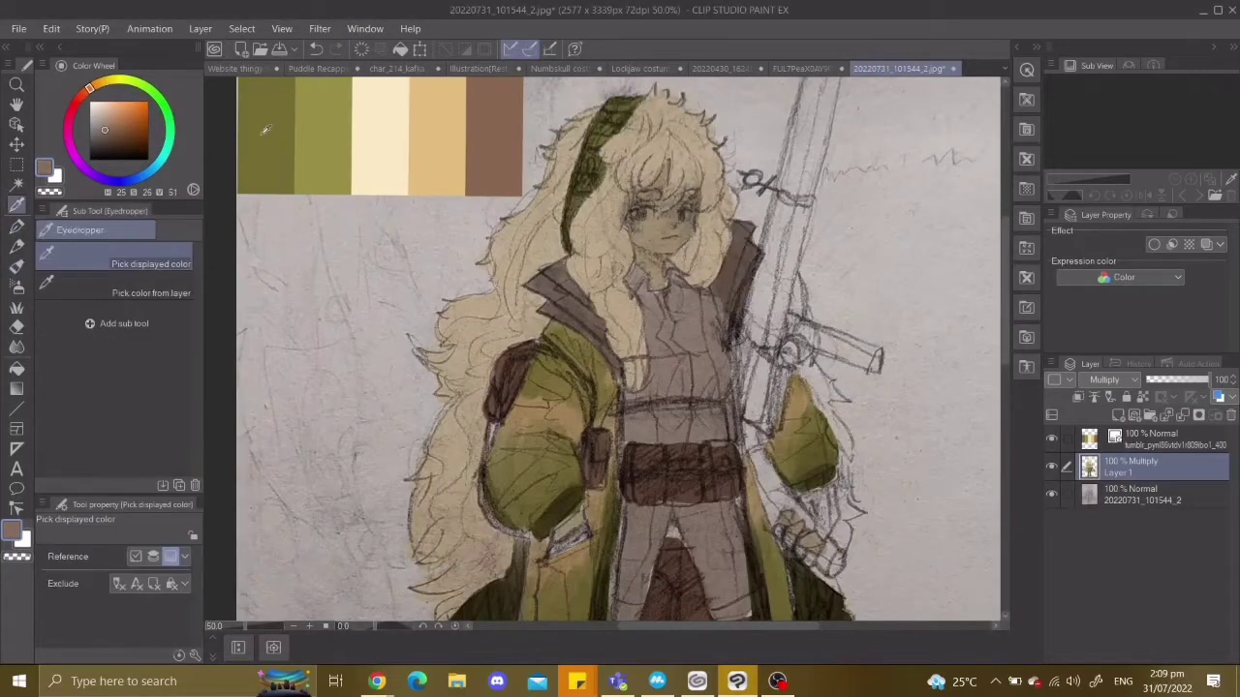
Paint the sleeve cuffs and the glove dark olive with the Round mixing brush at size 32, undoing unwanted strokes.
{"action": "key", "text": "ctrl+z"}
{"action": "key", "text": "ctrl+z"}
{"action": "key", "text": "ctrl+z"}
{"action": "scroll", "coordinate": [1007, 368], "scroll_direction": "down", "scroll_amount": 2}
{"action": "scroll", "coordinate": [1007, 368], "scroll_direction": "up", "scroll_amount": 2}
{"action": "key", "text": "ctrl+z"}
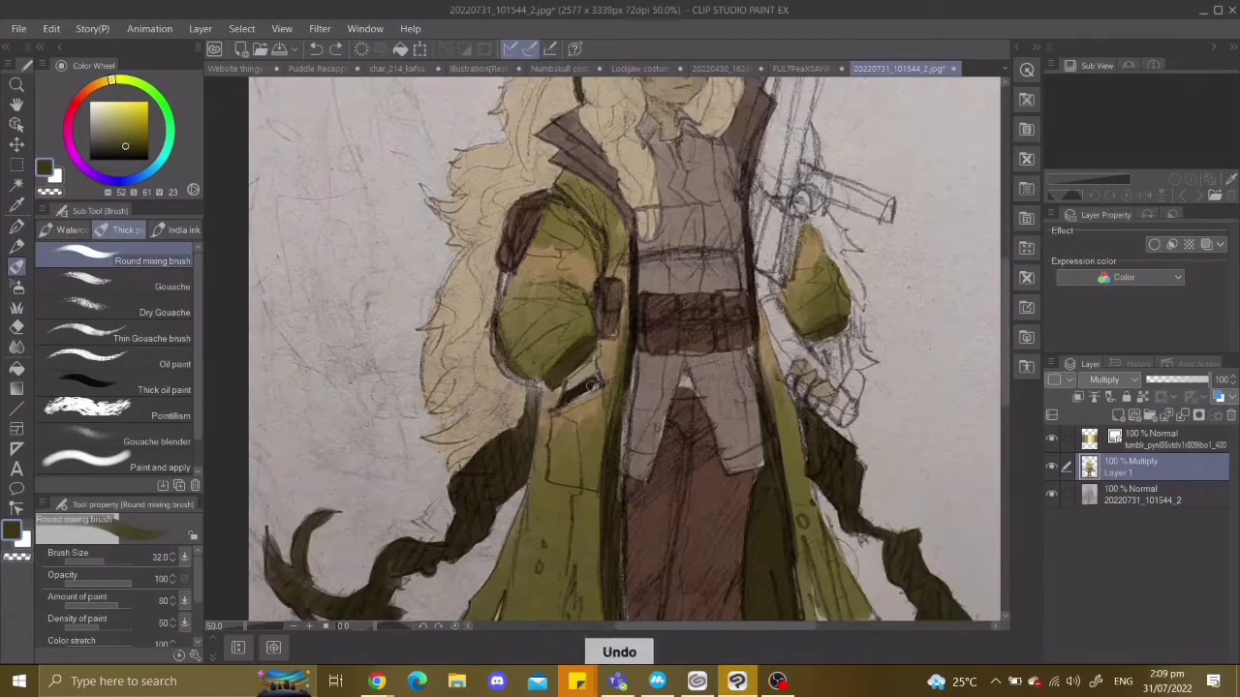
{"action": "scroll", "coordinate": [803, 387], "scroll_direction": "down", "scroll_amount": 2}
{"action": "key", "text": "ctrl+z"}
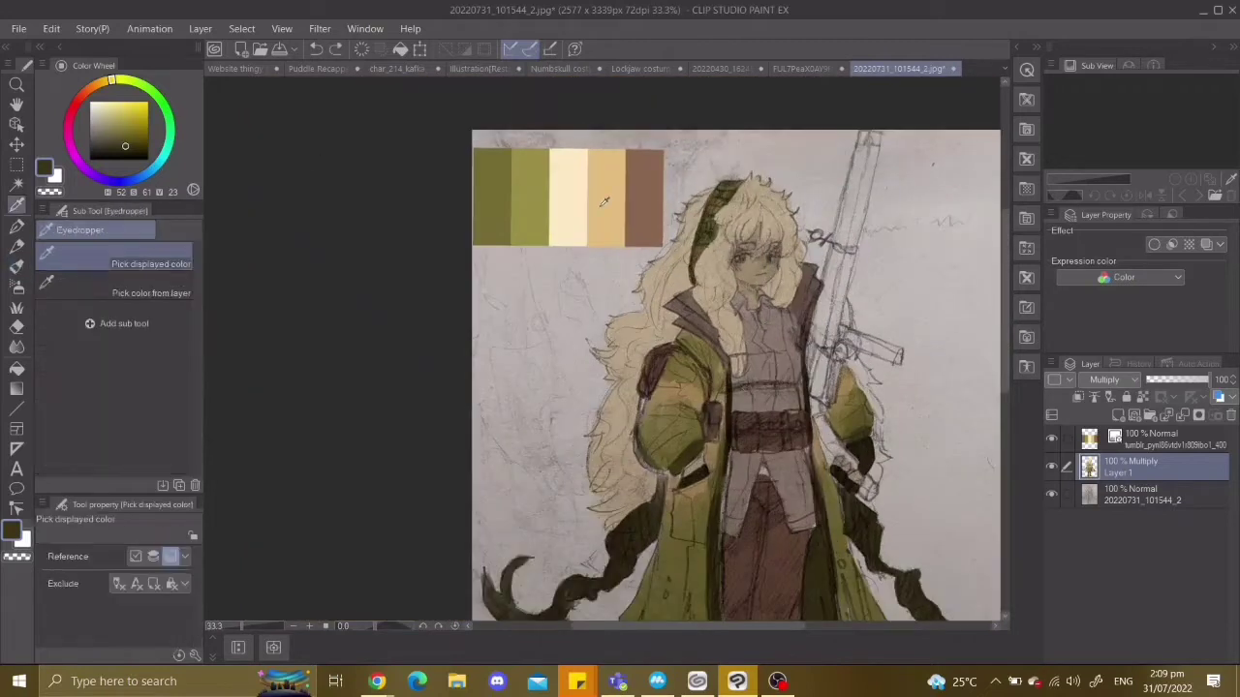
Paint the strap above the belt and the coat's inner edges dark olive, undoing unwanted strokes.
{"action": "scroll", "coordinate": [587, 316], "scroll_direction": "up", "scroll_amount": 2}
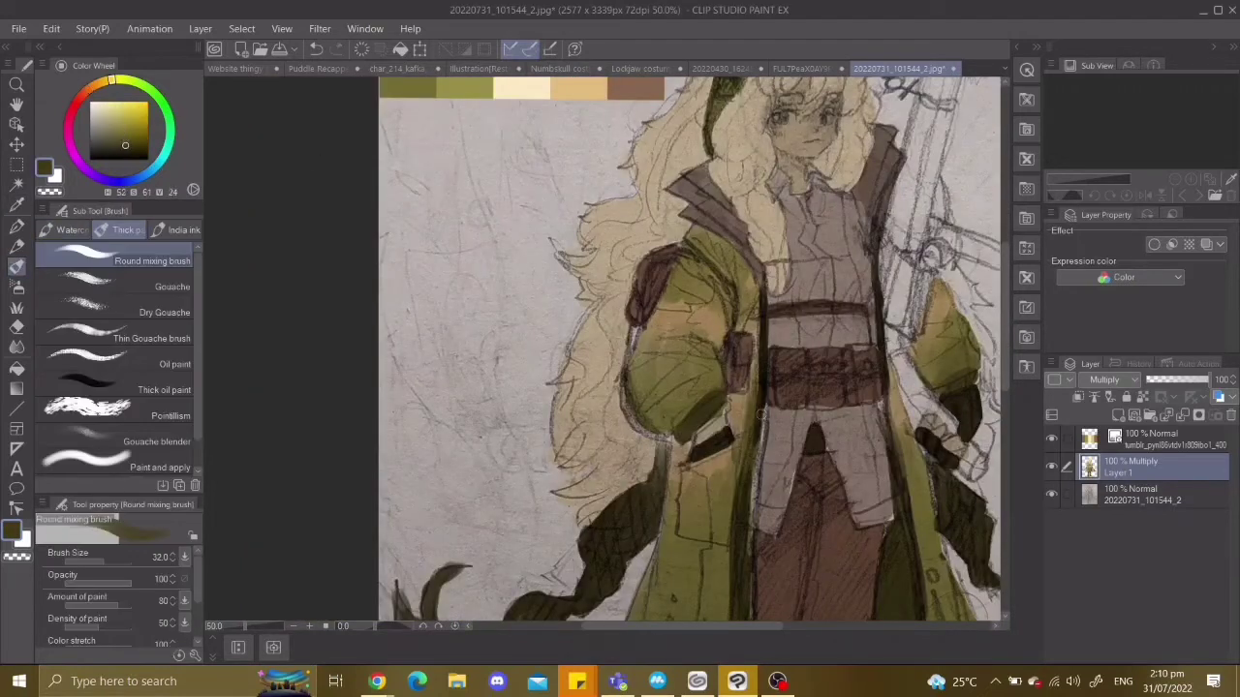
{"action": "scroll", "coordinate": [588, 315], "scroll_direction": "down", "scroll_amount": 1}
{"action": "key", "text": "ctrl+z"}
{"action": "key", "text": "ctrl+z"}
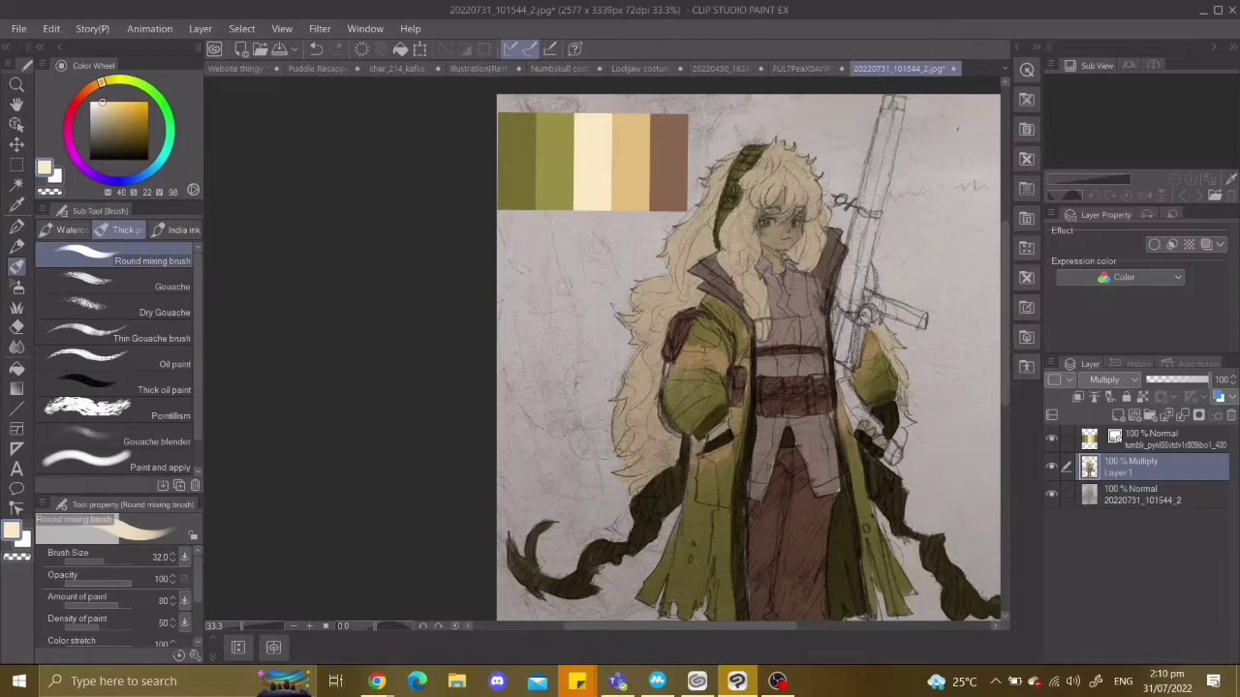
Add a Normal layer above the Multiply colour layer and try a cream highlight on the hair beside the hairband.
{"action": "key", "text": "ctrl+z"}
{"action": "scroll", "coordinate": [606, 353], "scroll_direction": "down", "scroll_amount": 1}
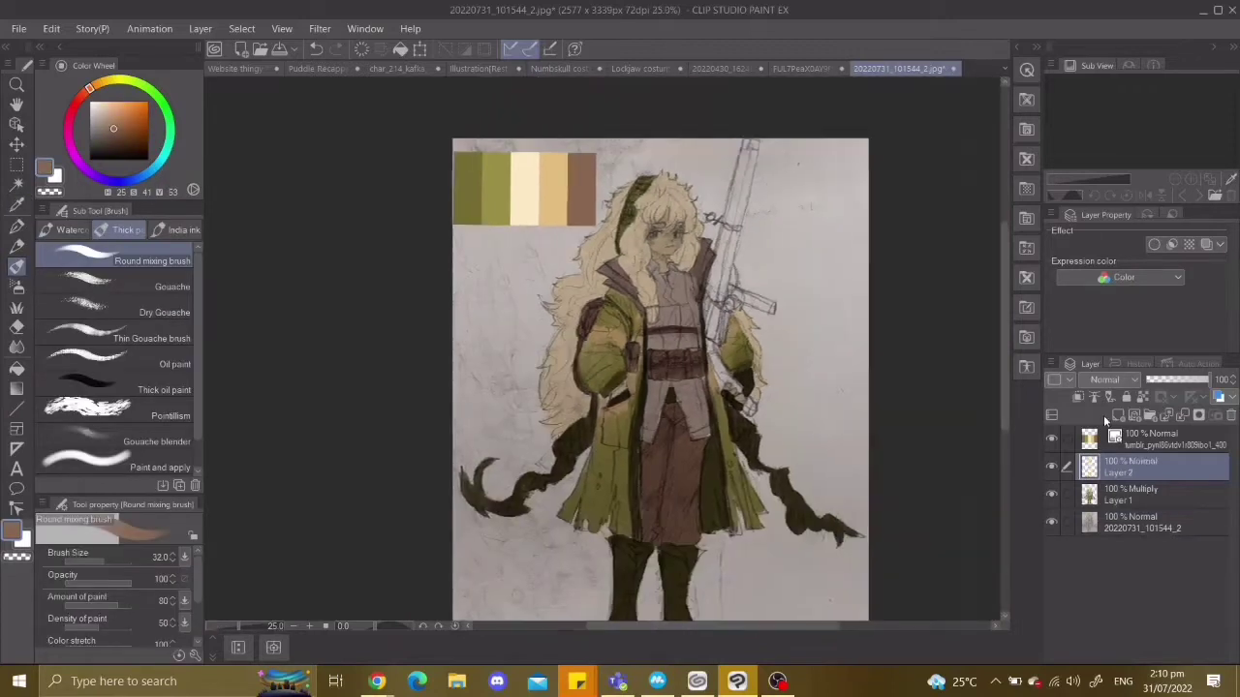
{"action": "scroll", "coordinate": [641, 221], "scroll_direction": "up", "scroll_amount": 2}
{"action": "key", "text": "ctrl+z"}
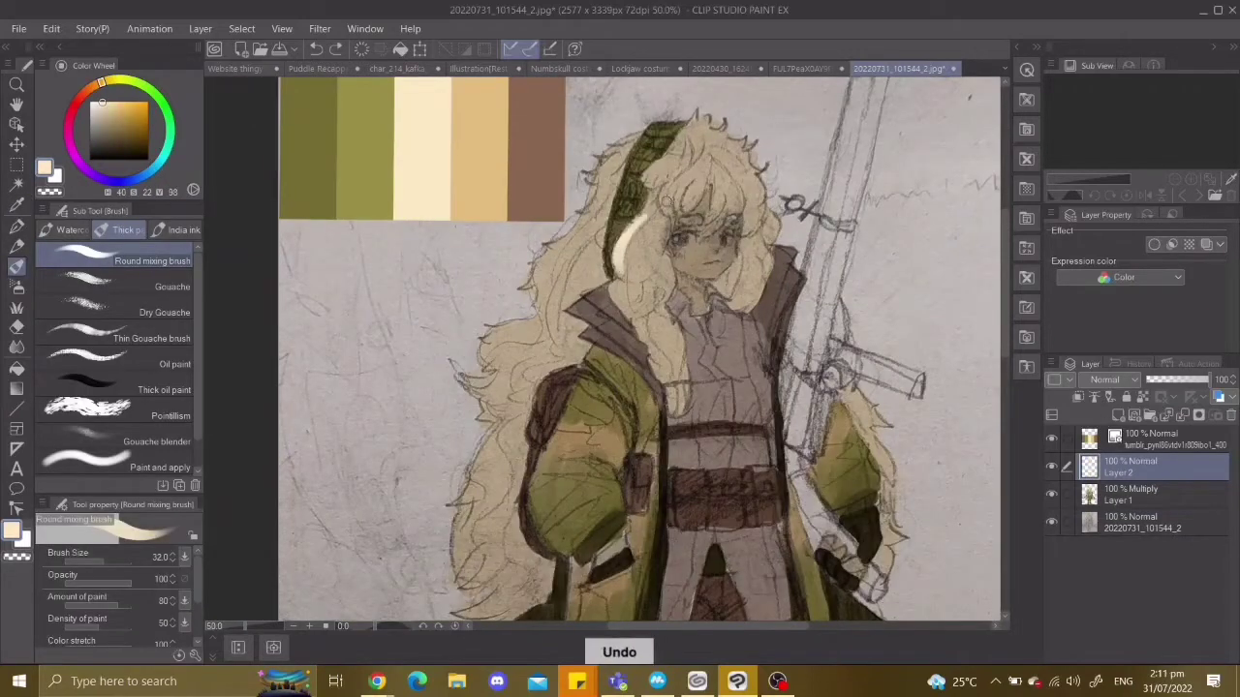
Switch to the Gouache brush and paint cream highlights over the fringe and the locks around the hairband, enlarging the brush to 42.7.
{"action": "key", "text": "period"}
{"action": "scroll", "coordinate": [620, 254], "scroll_direction": "up", "scroll_amount": 1}
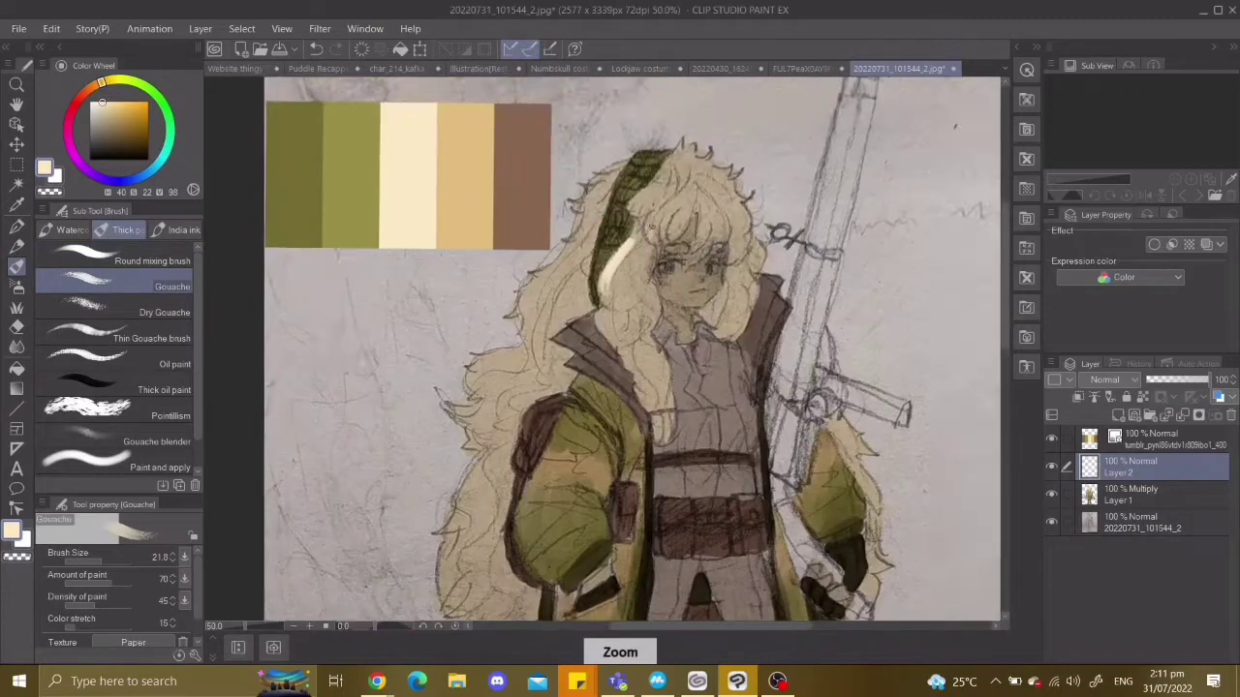
{"action": "key", "text": "ctrl+z"}
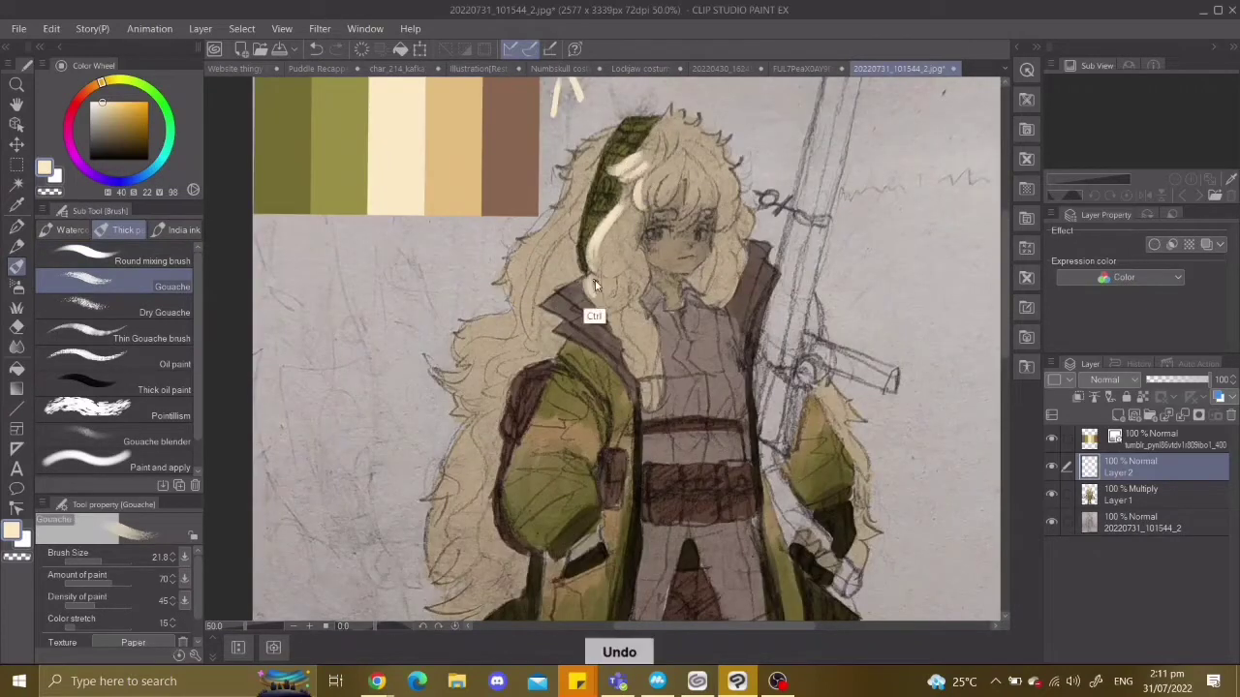
{"action": "scroll", "coordinate": [483, 248], "scroll_direction": "down", "scroll_amount": 1}
{"action": "scroll", "coordinate": [535, 255], "scroll_direction": "up", "scroll_amount": 1}
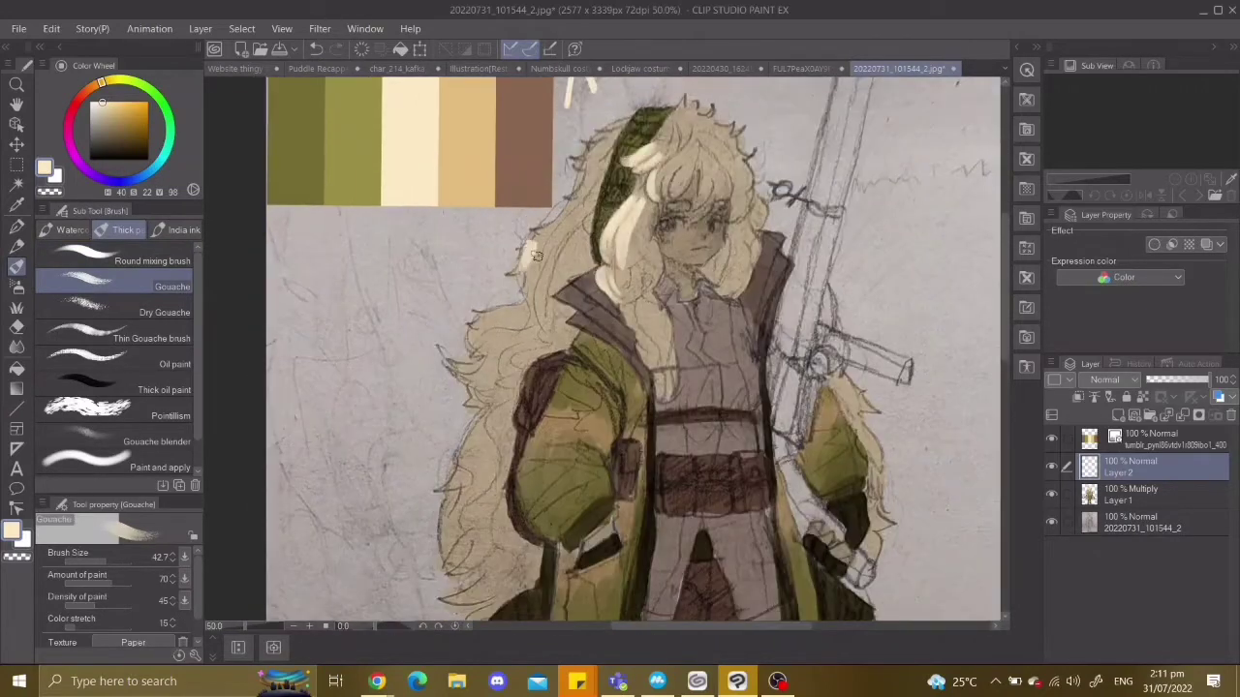
{"action": "scroll", "coordinate": [635, 145], "scroll_direction": "down", "scroll_amount": 1}
{"action": "scroll", "coordinate": [668, 131], "scroll_direction": "up", "scroll_amount": 1}
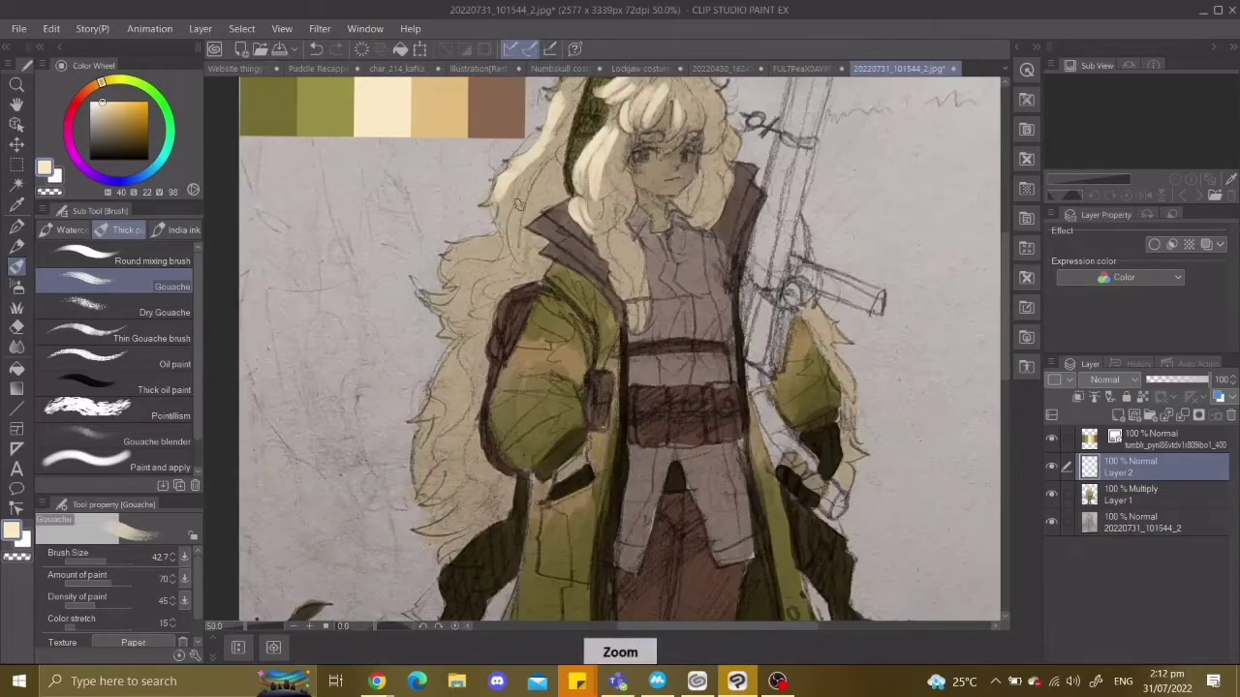
Extend the cream highlights along the long hair behind the hairband and over the shoulder, undoing unwanted strokes.
{"action": "scroll", "coordinate": [631, 87], "scroll_direction": "down", "scroll_amount": 1}
{"action": "key", "text": "ctrl+z"}
{"action": "scroll", "coordinate": [518, 189], "scroll_direction": "down", "scroll_amount": 1}
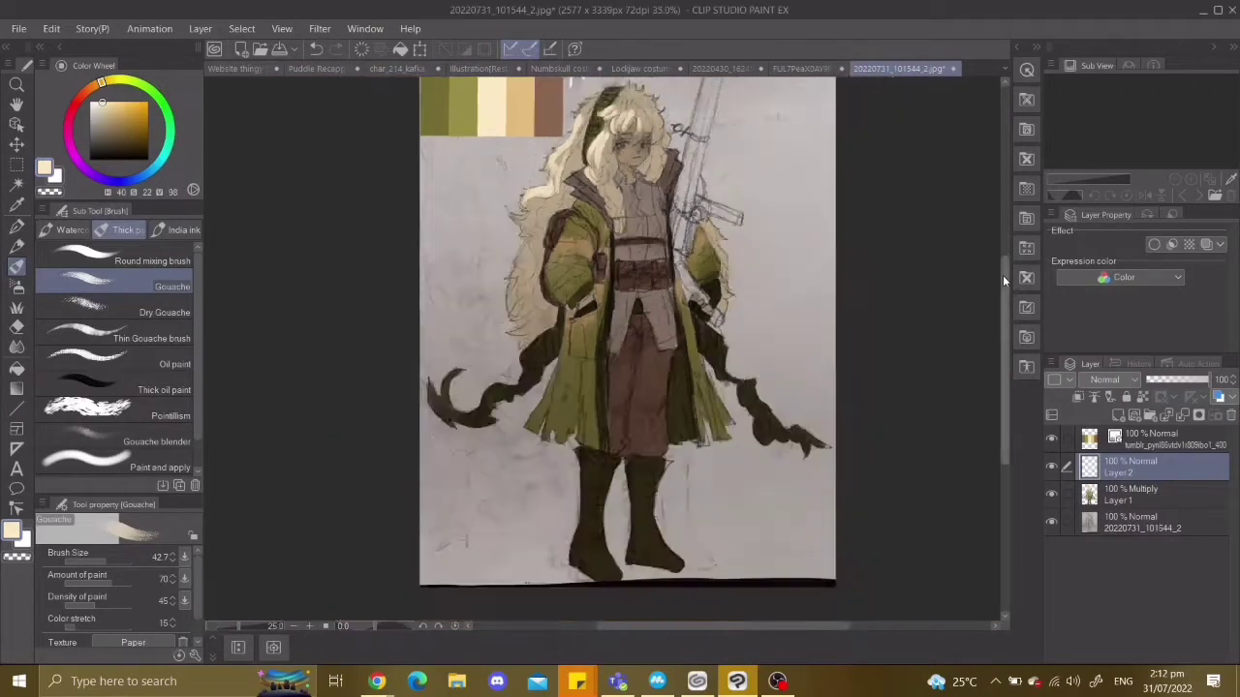
{"action": "scroll", "coordinate": [659, 204], "scroll_direction": "up", "scroll_amount": 2}
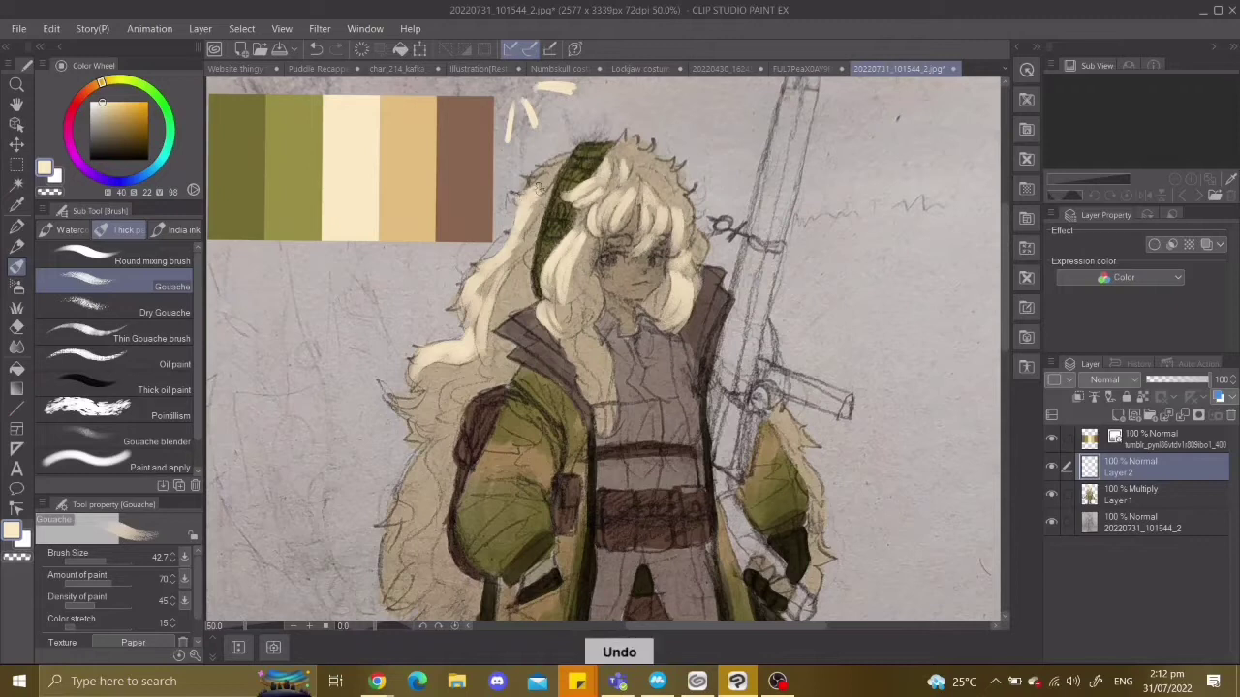
{"action": "left_click_drag", "start_coordinate": [539, 187], "coordinate": [565, 125]}
{"action": "scroll", "coordinate": [668, 213], "scroll_direction": "down", "scroll_amount": 2}
{"action": "key", "text": "ctrl+z"}
{"action": "scroll", "coordinate": [668, 213], "scroll_direction": "down", "scroll_amount": 2}
{"action": "key", "text": "ctrl+z"}
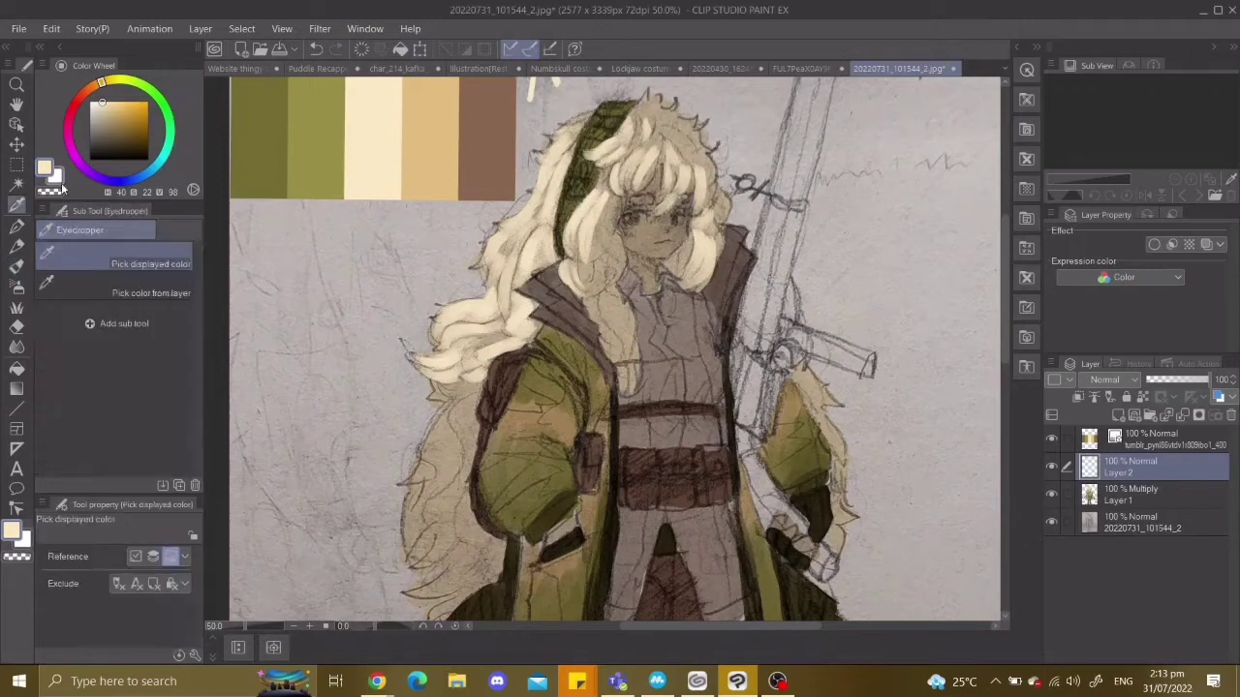
Add another Normal layer, paint the neck light tan and place a swatch of that colour beside the sword.
{"action": "scroll", "coordinate": [717, 250], "scroll_direction": "down", "scroll_amount": 2}
{"action": "scroll", "coordinate": [718, 249], "scroll_direction": "up", "scroll_amount": 3}
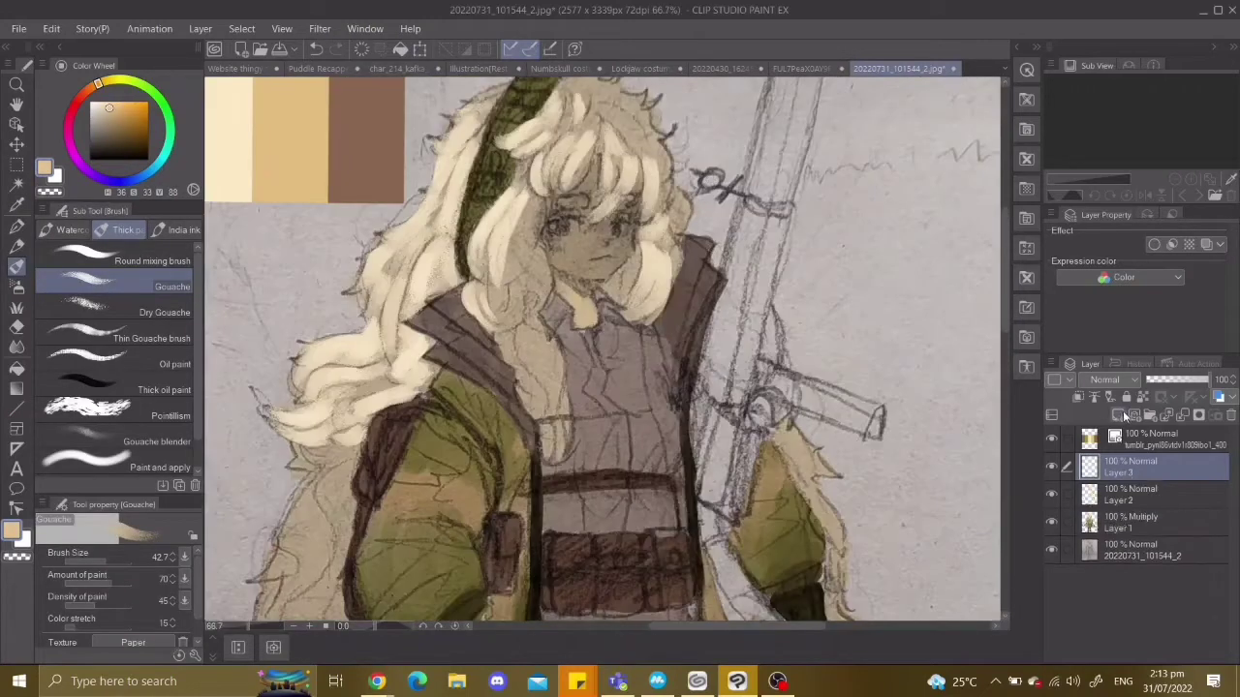
{"action": "left_click_drag", "start_coordinate": [839, 330], "coordinate": [871, 334]}
Pick a very dark brown and draw the upper eyelashes on Layer 2 with the Gouache brush at size 8.3.
{"action": "left_click", "coordinate": [105, 151]}
{"action": "key", "text": "ctrl+equal"}
{"action": "key", "text": "ctrl+z"}
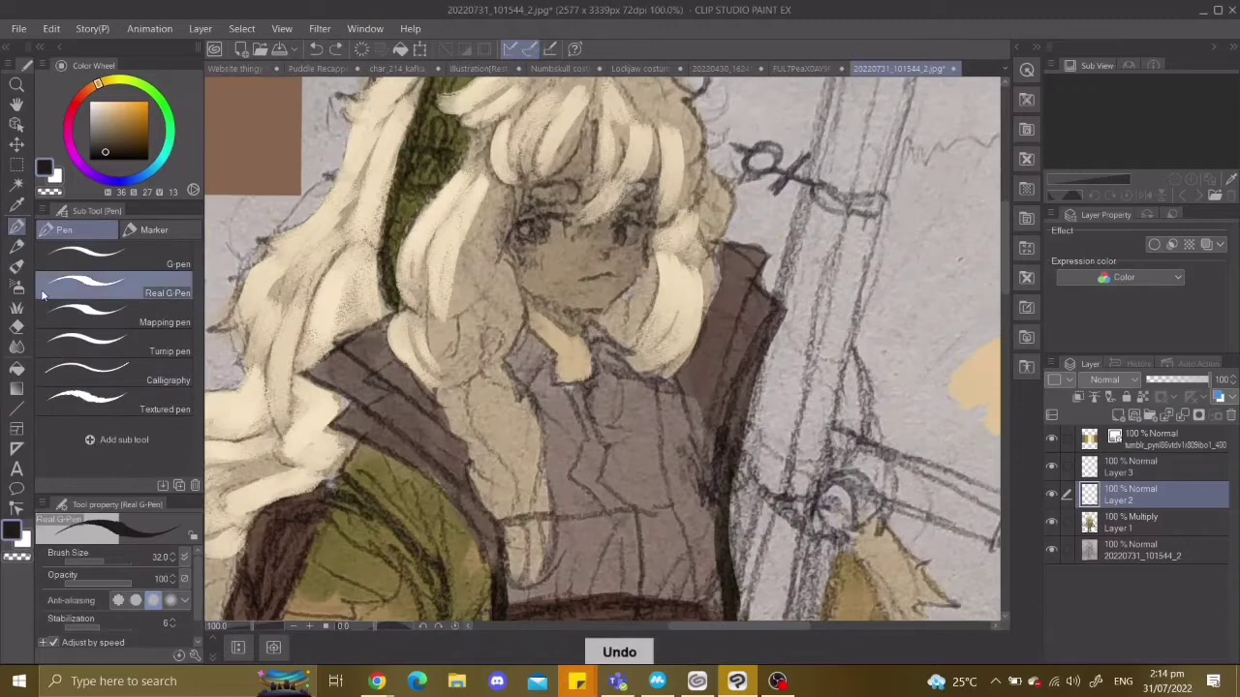
{"action": "left_click", "coordinate": [97, 562]}
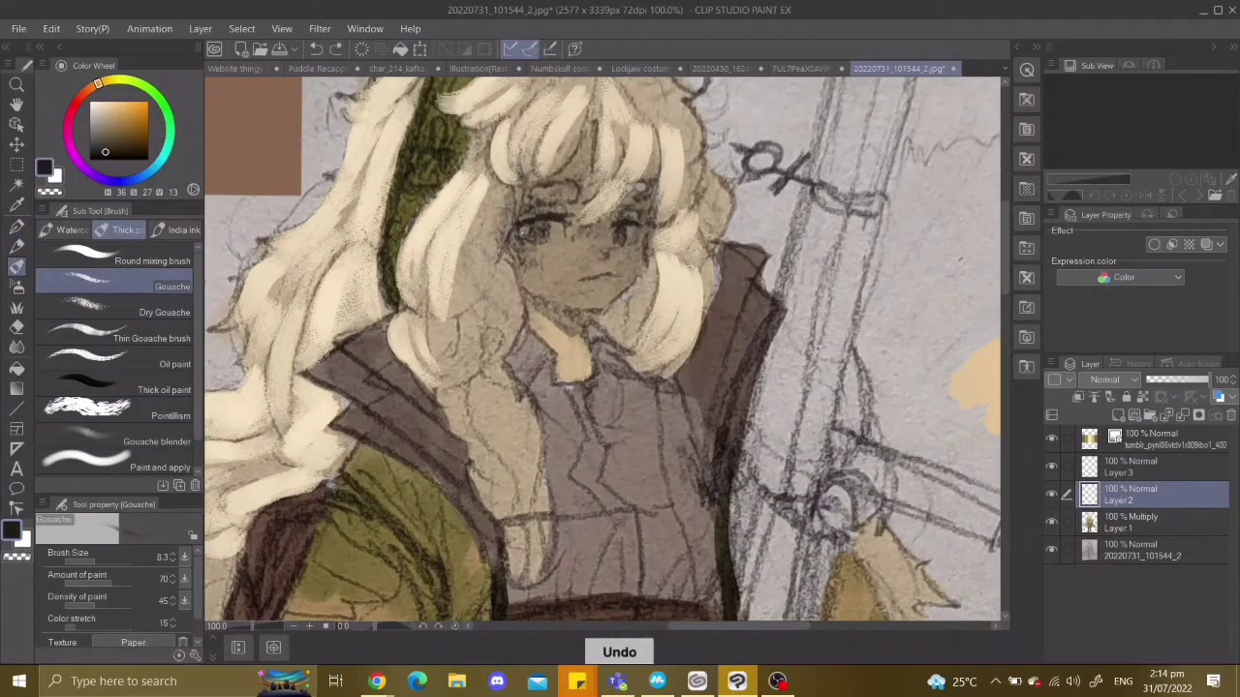
Reduce the Gouache brush to size 4.7 and draw the eye details, nose, mouth and cheek hatching, undoing unwanted strokes.
{"action": "left_click", "coordinate": [90, 560]}
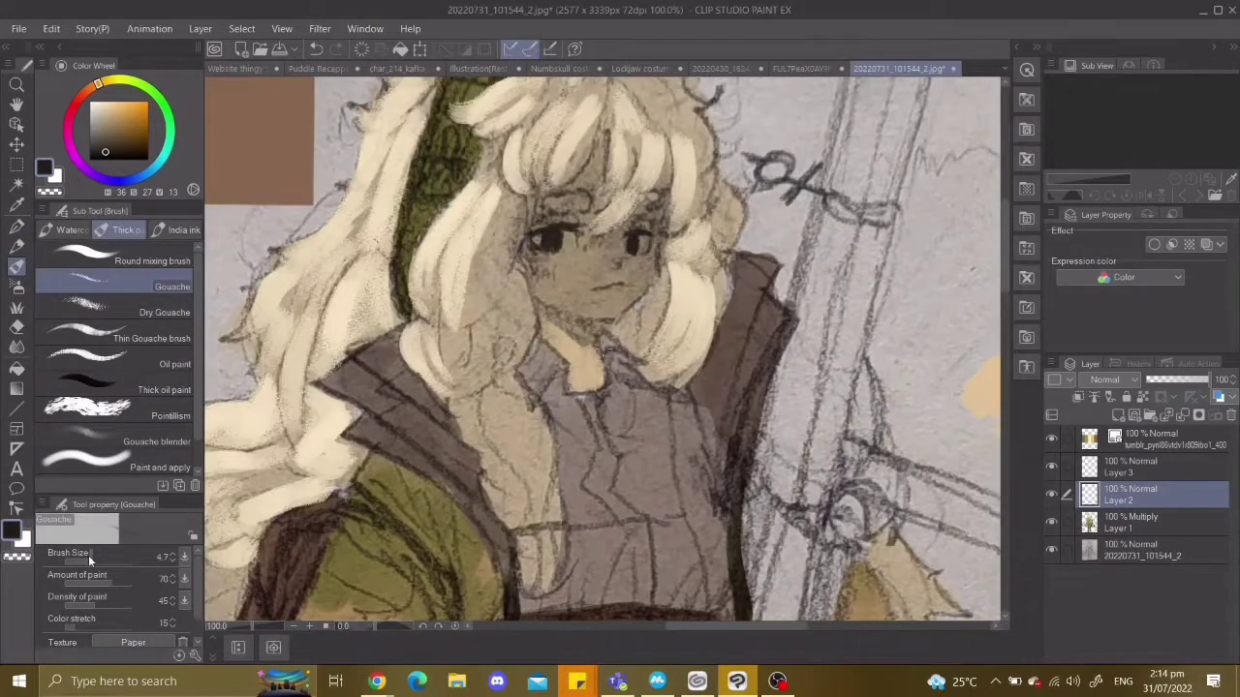
{"action": "scroll", "coordinate": [692, 242], "scroll_direction": "up", "scroll_amount": 2}
{"action": "key", "text": "ctrl+z"}
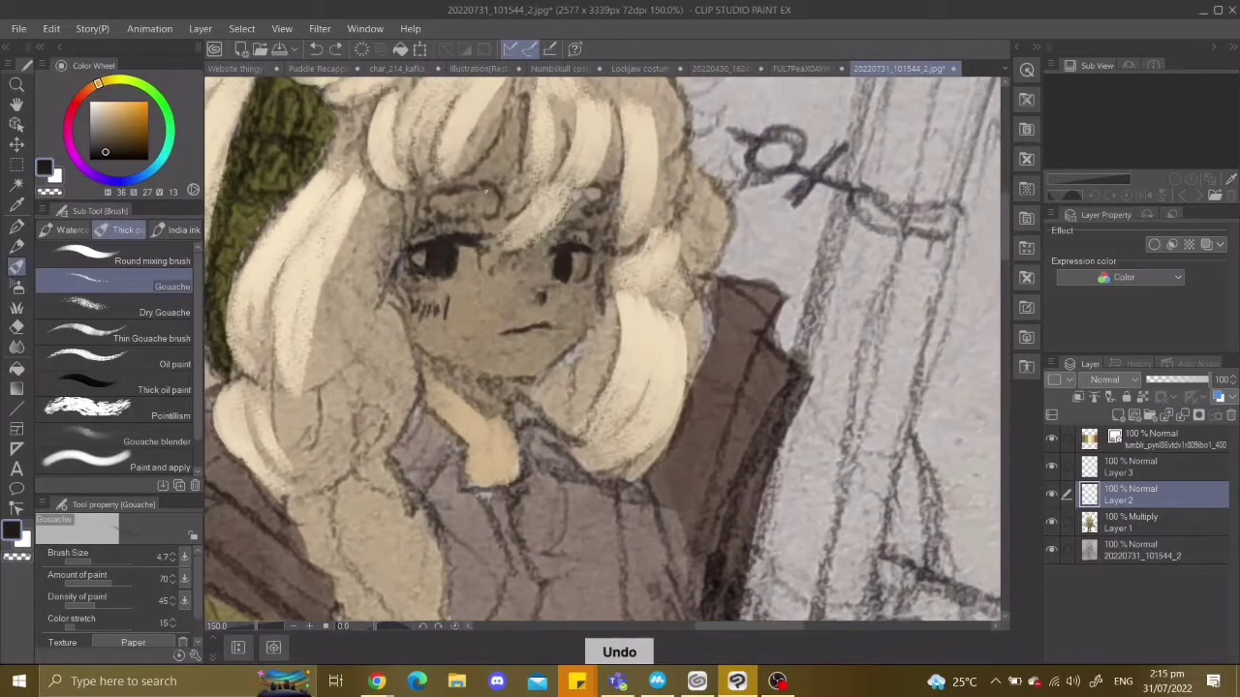
{"action": "key", "text": "ctrl+z"}
{"action": "key", "text": "ctrl+z"}
{"action": "key", "text": "ctrl+z"}
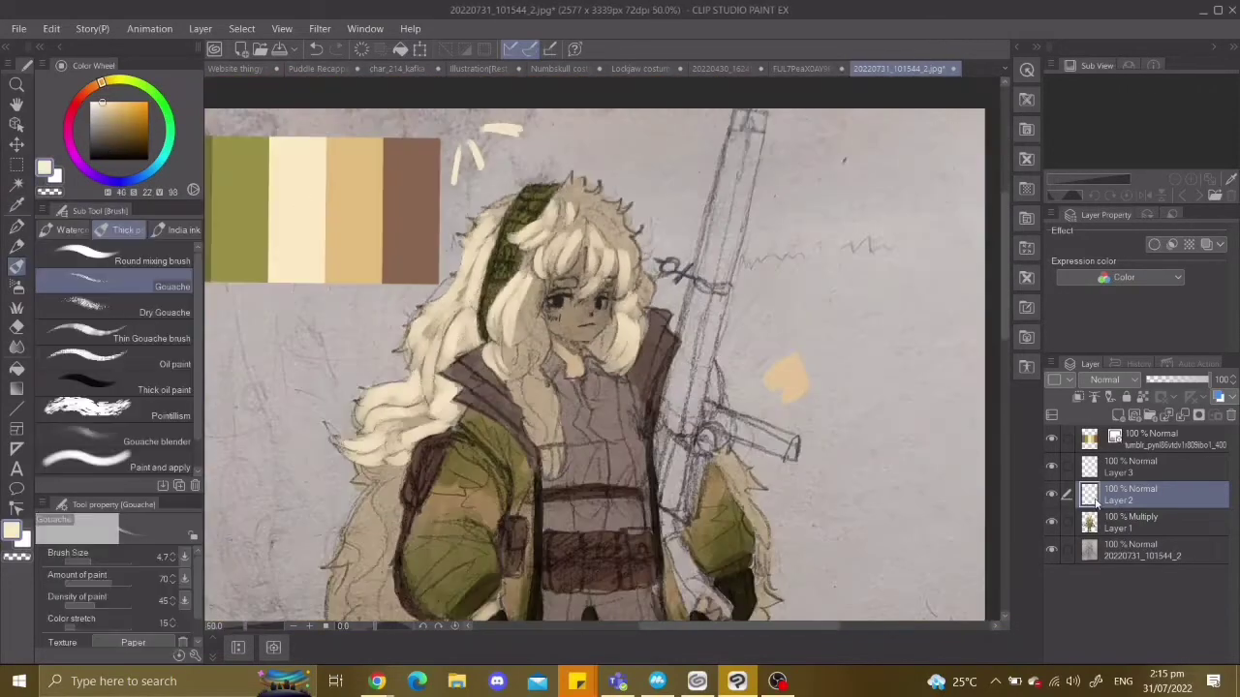
Check Layer 3's visibility and start painting the eyebrow cream on Layer 2, undoing unwanted strokes.
{"action": "left_click", "coordinate": [1053, 469]}
{"action": "key", "text": "ctrl+z"}
{"action": "key", "text": "ctrl+z"}
{"action": "key", "text": "ctrl+z"}
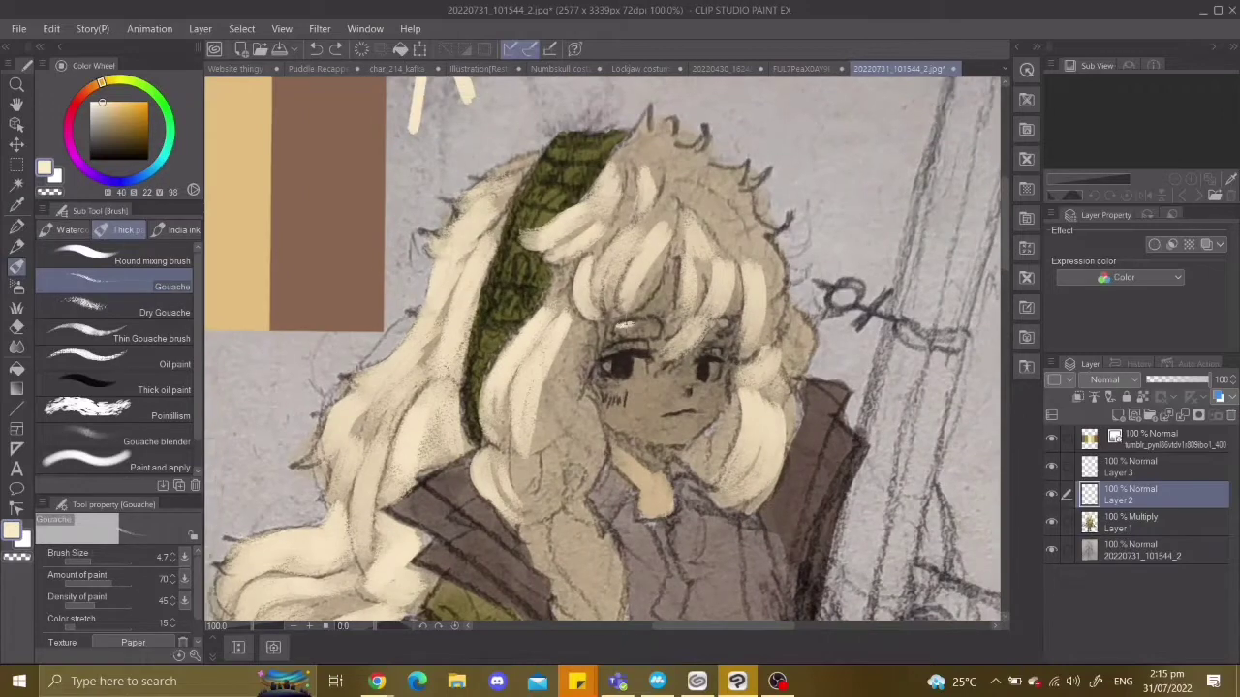
{"action": "key", "text": "ctrl+z"}
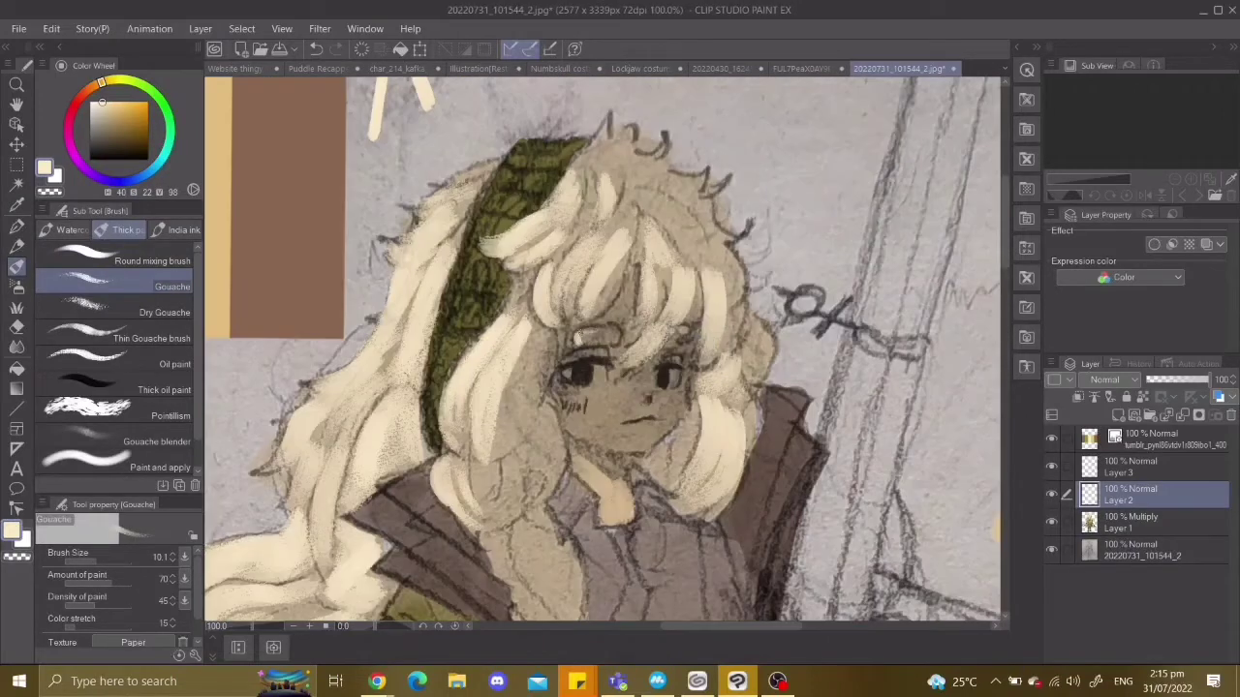
Finish the cream eyebrow, add a layer beneath Layer 2 and paint light skin tones on the face with the Gouache brush at size 15.3.
{"action": "key", "text": "ctrl+z"}
{"action": "key", "text": "ctrl+z"}
{"action": "key", "text": "ctrl+z"}
{"action": "key", "text": "ctrl+z"}
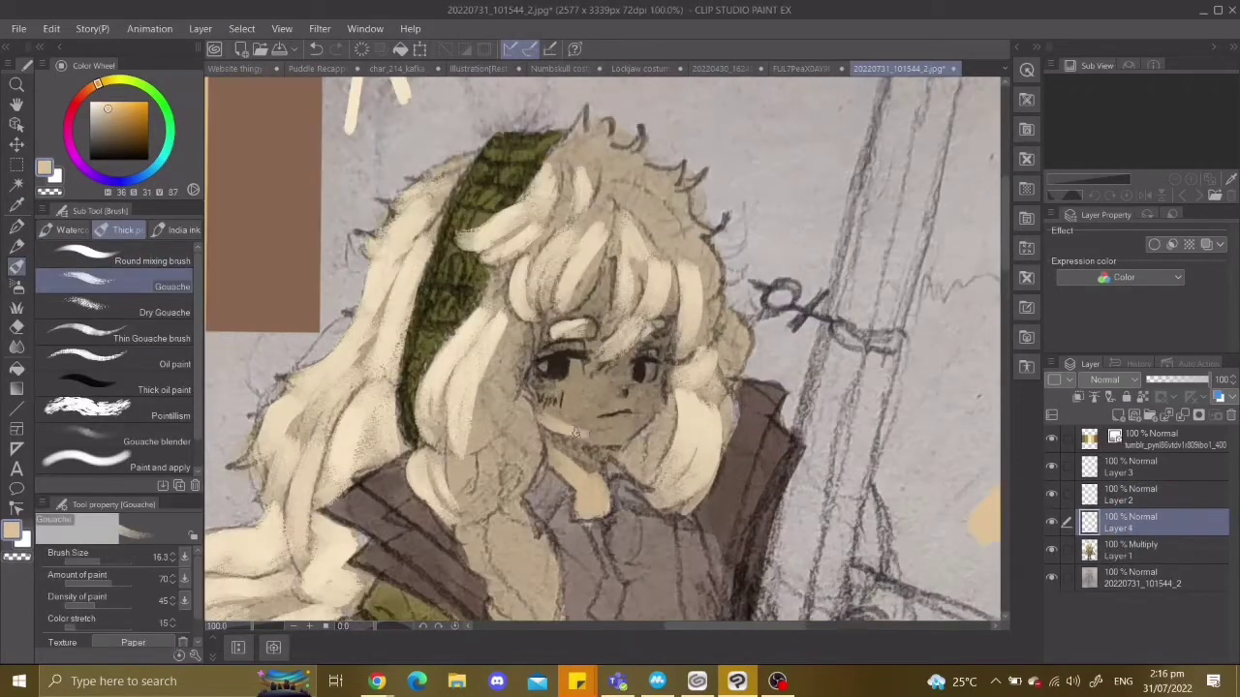
{"action": "key", "text": "ctrl+z"}
{"action": "key", "text": "ctrl+z"}
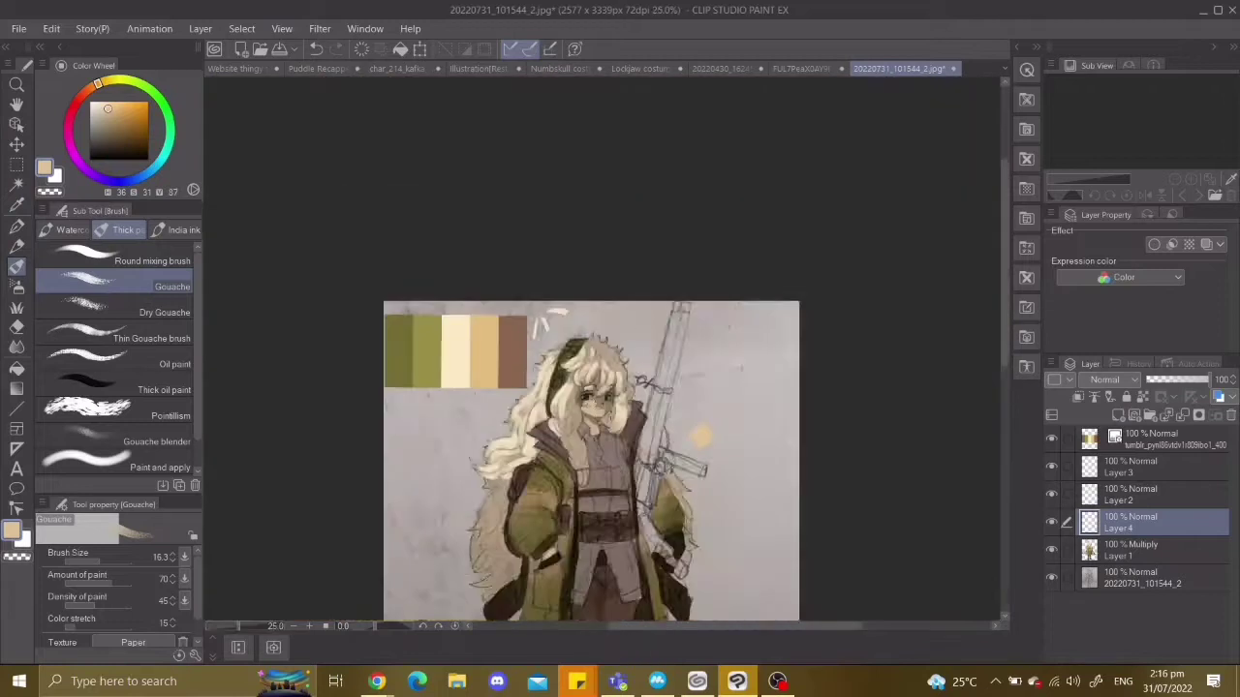
Refine the face's skin tones on Layer 4 with the Gouache brush, raising its size to 25.4 and undoing unwanted strokes.
{"action": "key", "text": "ctrl+z"}
{"action": "key", "text": "ctrl+z"}
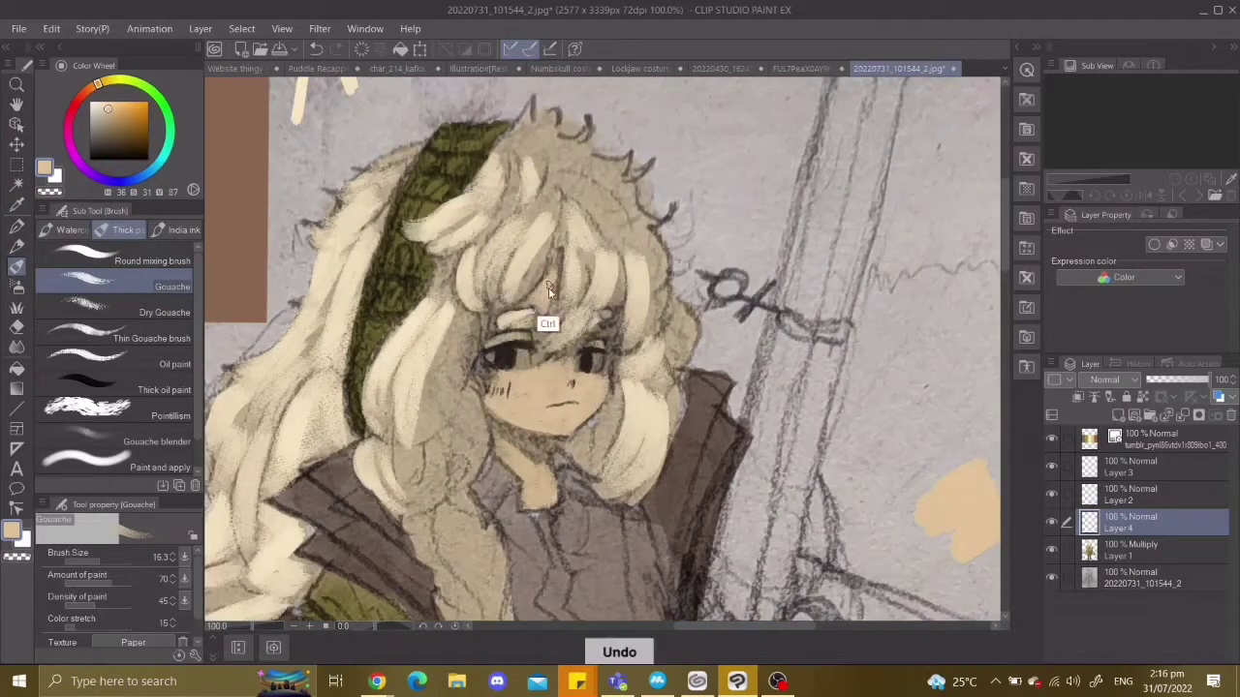
{"action": "key", "text": "ctrl+z"}
{"action": "key", "text": "ctrl+z"}
{"action": "key", "text": "ctrl+z"}
{"action": "key", "text": "ctrl+z"}
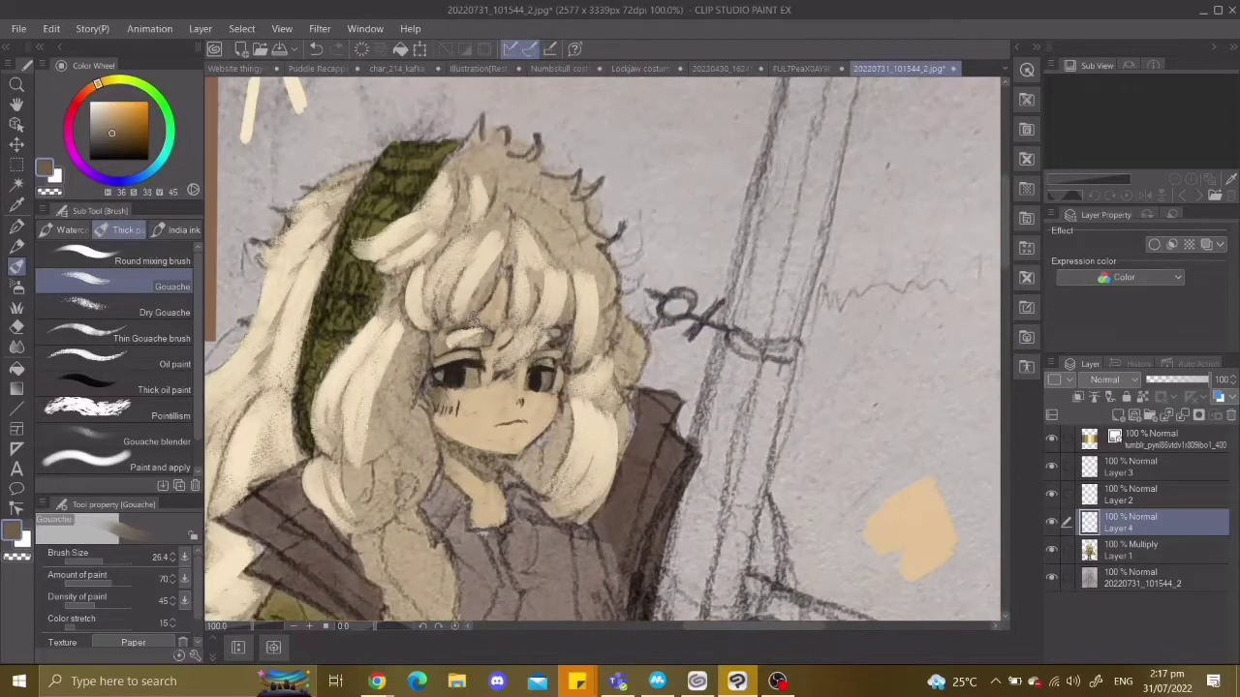
{"action": "scroll", "coordinate": [511, 298], "scroll_direction": "down", "scroll_amount": 1}
{"action": "scroll", "coordinate": [514, 368], "scroll_direction": "down", "scroll_amount": 1}
Paint the irises of both eyes in olive green on Layer 2 with the Gouache brush at size 6.9.
{"action": "scroll", "coordinate": [513, 368], "scroll_direction": "up", "scroll_amount": 3}
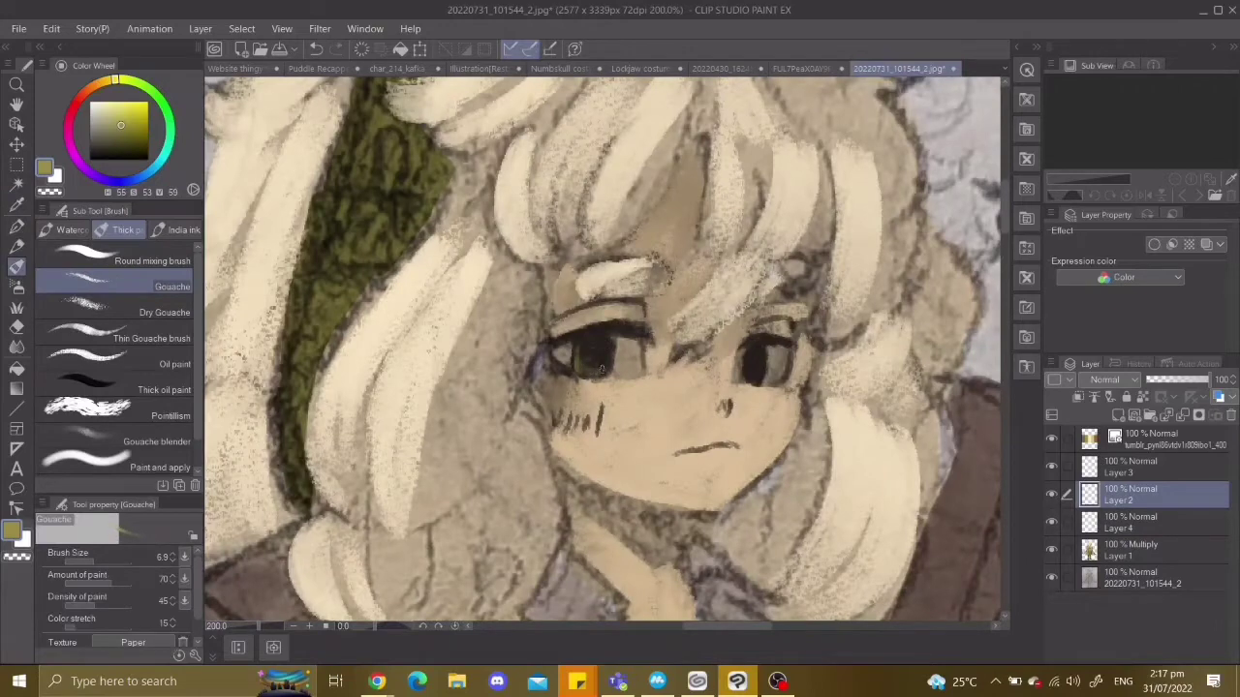
{"action": "scroll", "coordinate": [605, 349], "scroll_direction": "down", "scroll_amount": 3}
{"action": "scroll", "coordinate": [605, 348], "scroll_direction": "up", "scroll_amount": 3}
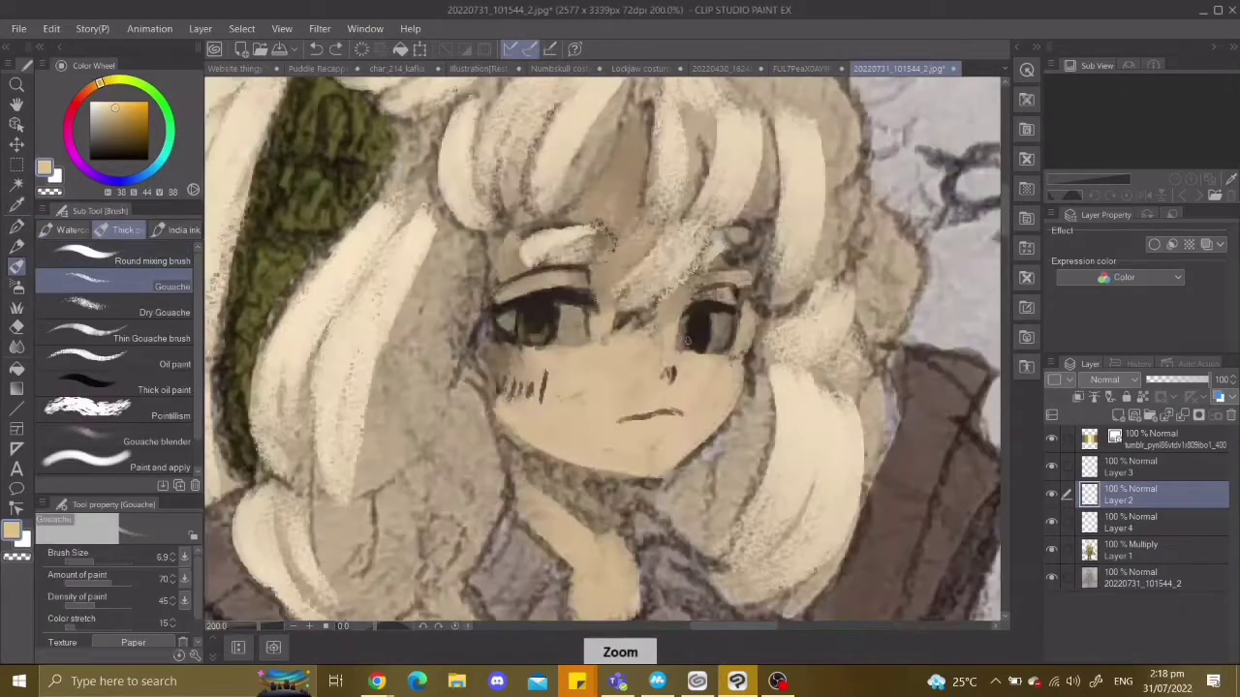
{"action": "scroll", "coordinate": [688, 337], "scroll_direction": "down", "scroll_amount": 3}
{"action": "scroll", "coordinate": [702, 331], "scroll_direction": "up", "scroll_amount": 3}
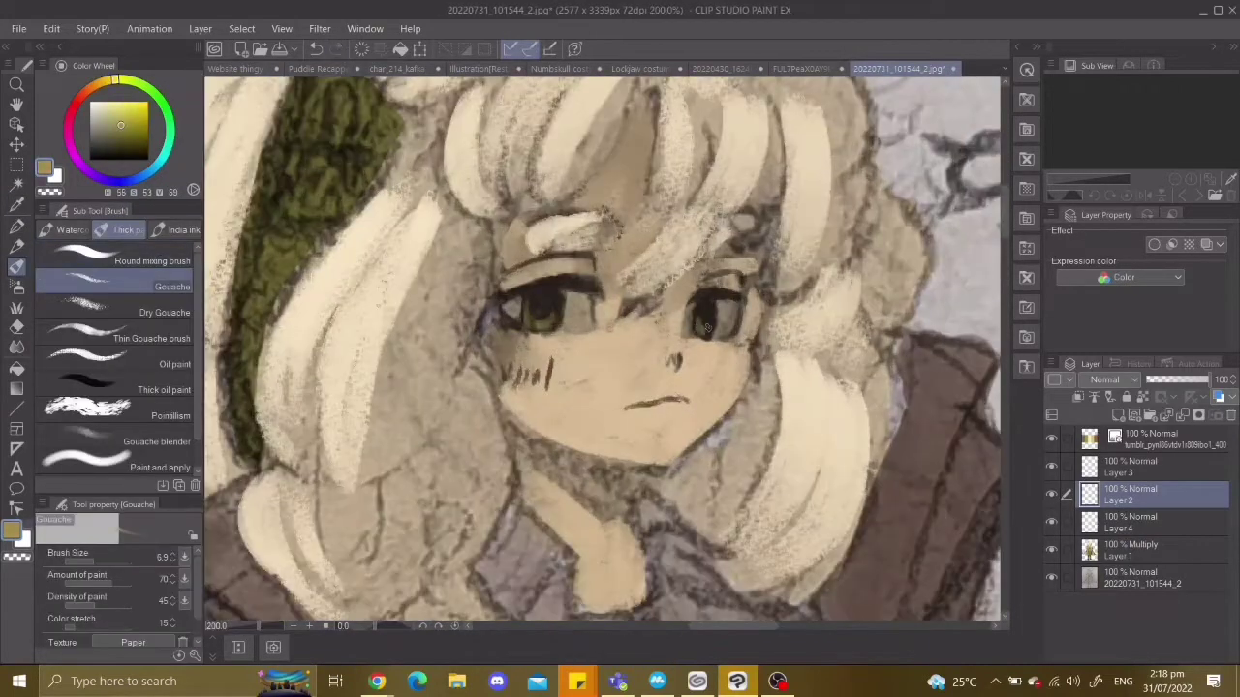
Paint the whites of both eyes in light cream on Layer 2 with the Gouache brush, undoing unwanted strokes.
{"action": "scroll", "coordinate": [707, 329], "scroll_direction": "down", "scroll_amount": 3}
{"action": "scroll", "coordinate": [657, 301], "scroll_direction": "up", "scroll_amount": 2}
{"action": "key", "text": "ctrl+z"}
{"action": "scroll", "coordinate": [675, 301], "scroll_direction": "down", "scroll_amount": 3}
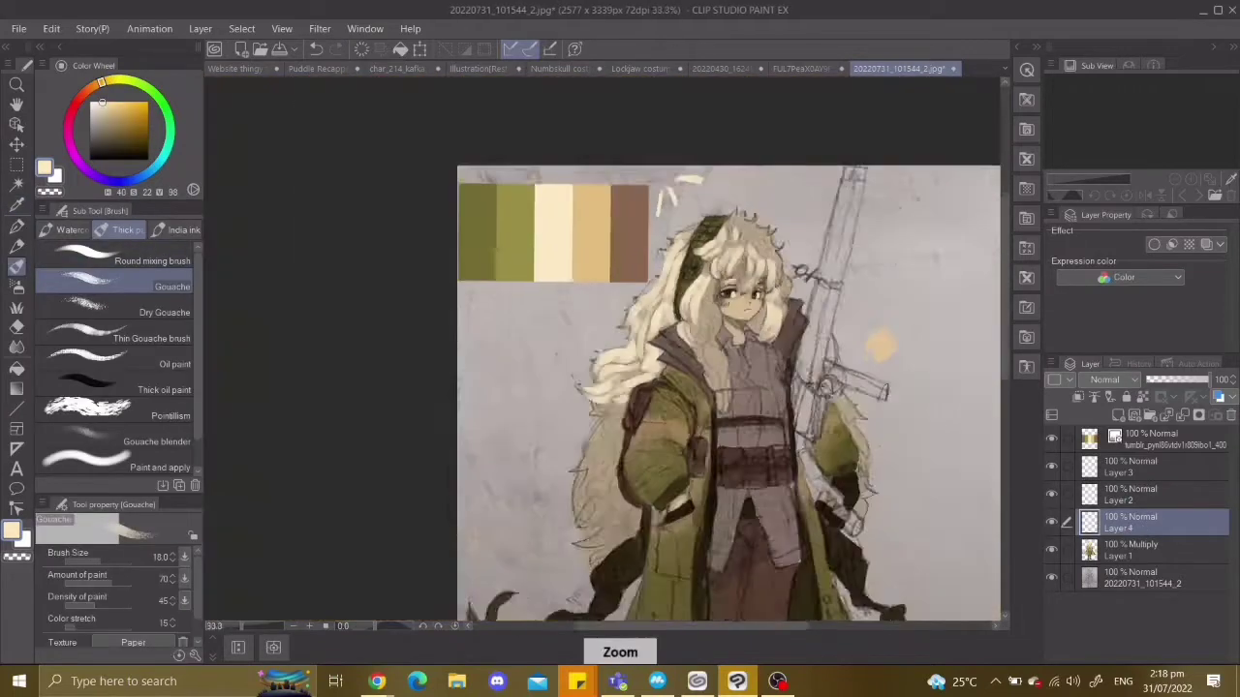
{"action": "scroll", "coordinate": [643, 333], "scroll_direction": "up", "scroll_amount": 3}
{"action": "key", "text": "ctrl+z"}
{"action": "scroll", "coordinate": [643, 333], "scroll_direction": "down", "scroll_amount": 3}
{"action": "scroll", "coordinate": [627, 297], "scroll_direction": "up", "scroll_amount": 3}
{"action": "key", "text": "ctrl+z"}
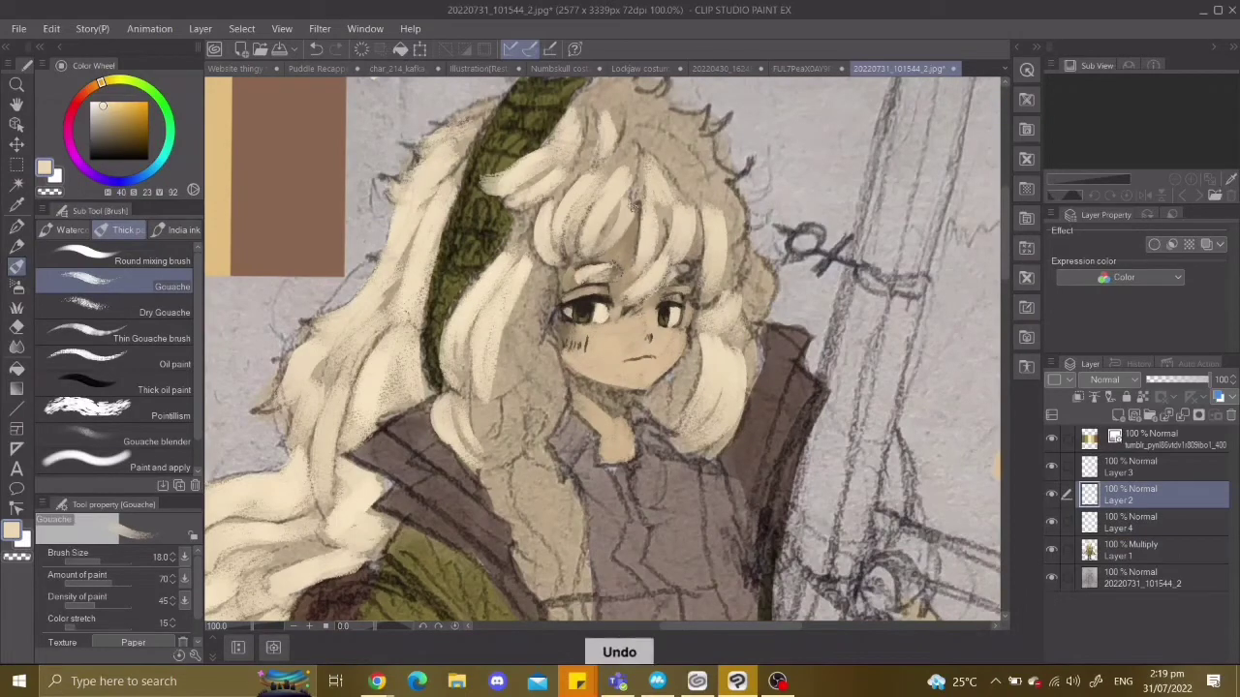
Pick a near-white and add a highlight on the nose on Layer 2 with the Gouache brush at size 6.9.
{"action": "scroll", "coordinate": [602, 349], "scroll_direction": "down", "scroll_amount": 3}
{"action": "scroll", "coordinate": [602, 349], "scroll_direction": "up", "scroll_amount": 4}
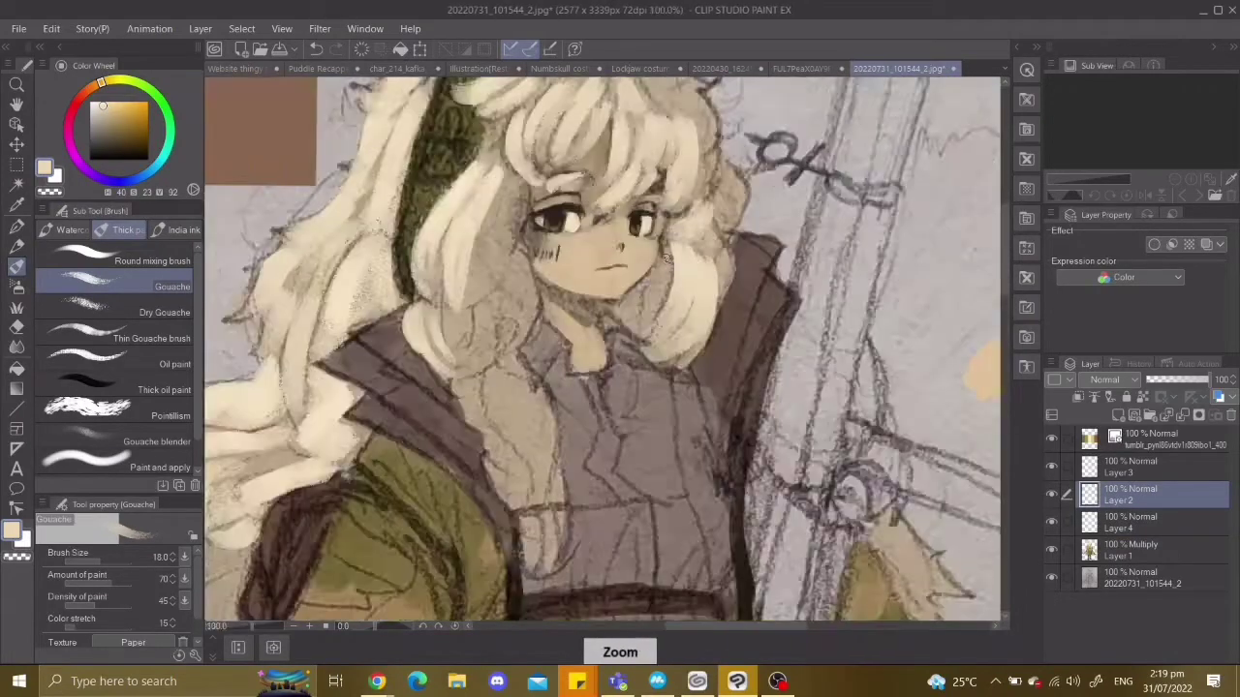
{"action": "scroll", "coordinate": [603, 348], "scroll_direction": "down", "scroll_amount": 4}
{"action": "scroll", "coordinate": [603, 349], "scroll_direction": "up", "scroll_amount": 3}
{"action": "key", "text": "ctrl+z"}
{"action": "scroll", "coordinate": [602, 348], "scroll_direction": "down", "scroll_amount": 3}
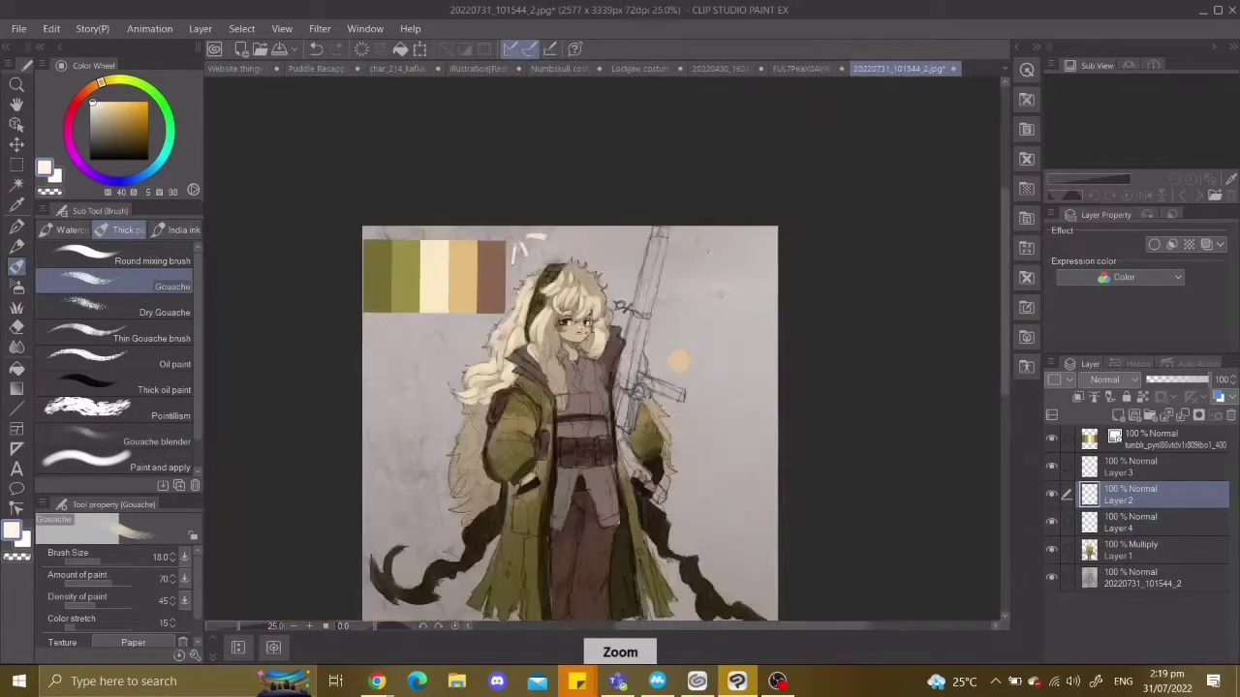
{"action": "scroll", "coordinate": [602, 349], "scroll_direction": "up", "scroll_amount": 5}
{"action": "scroll", "coordinate": [600, 334], "scroll_direction": "up", "scroll_amount": 1}
{"action": "scroll", "coordinate": [600, 335], "scroll_direction": "down", "scroll_amount": 5}
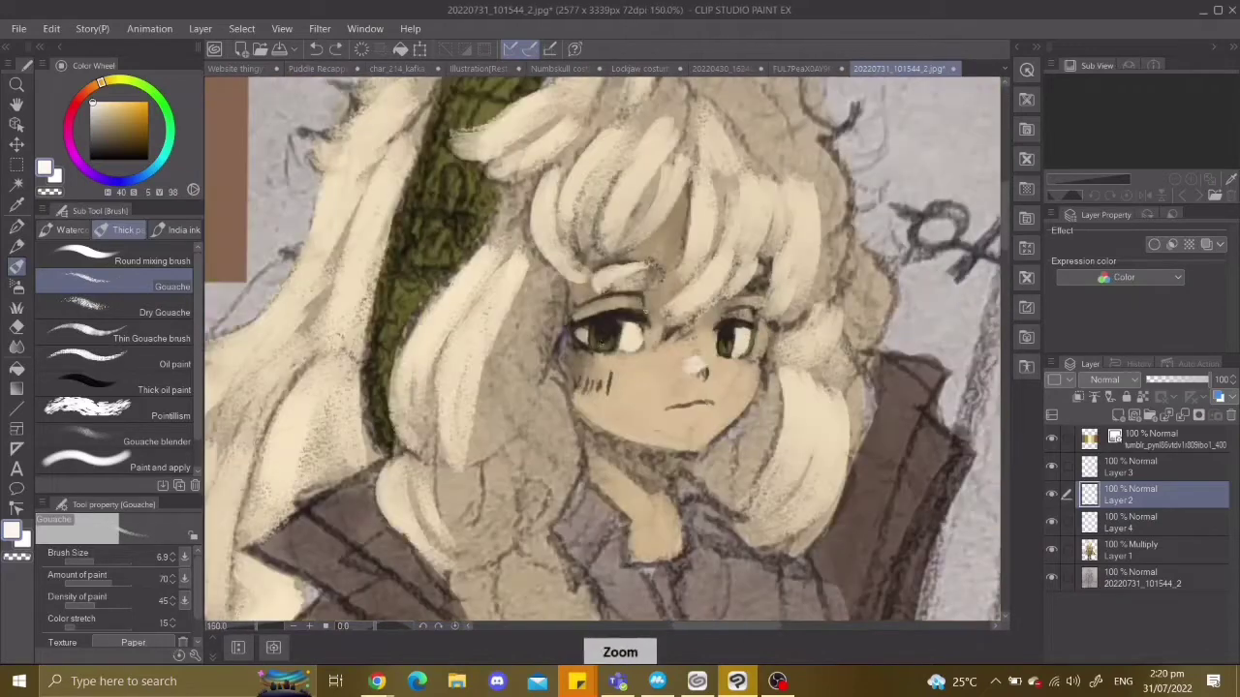
Darken the eye lines on Layer 2 with the Real G-Pen in a very dark brown, undoing an unwanted stroke.
{"action": "key", "text": "p"}
{"action": "scroll", "coordinate": [600, 334], "scroll_direction": "up", "scroll_amount": 3}
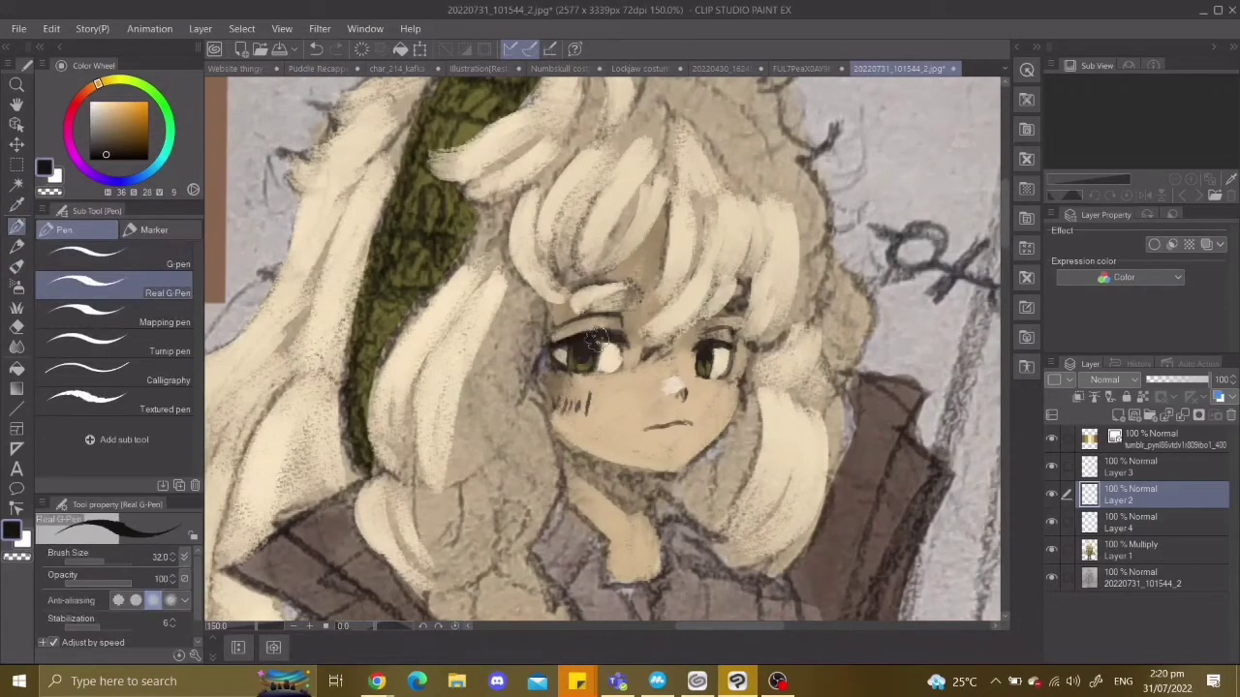
{"action": "scroll", "coordinate": [601, 334], "scroll_direction": "up", "scroll_amount": 1}
{"action": "key", "text": "ctrl+z"}
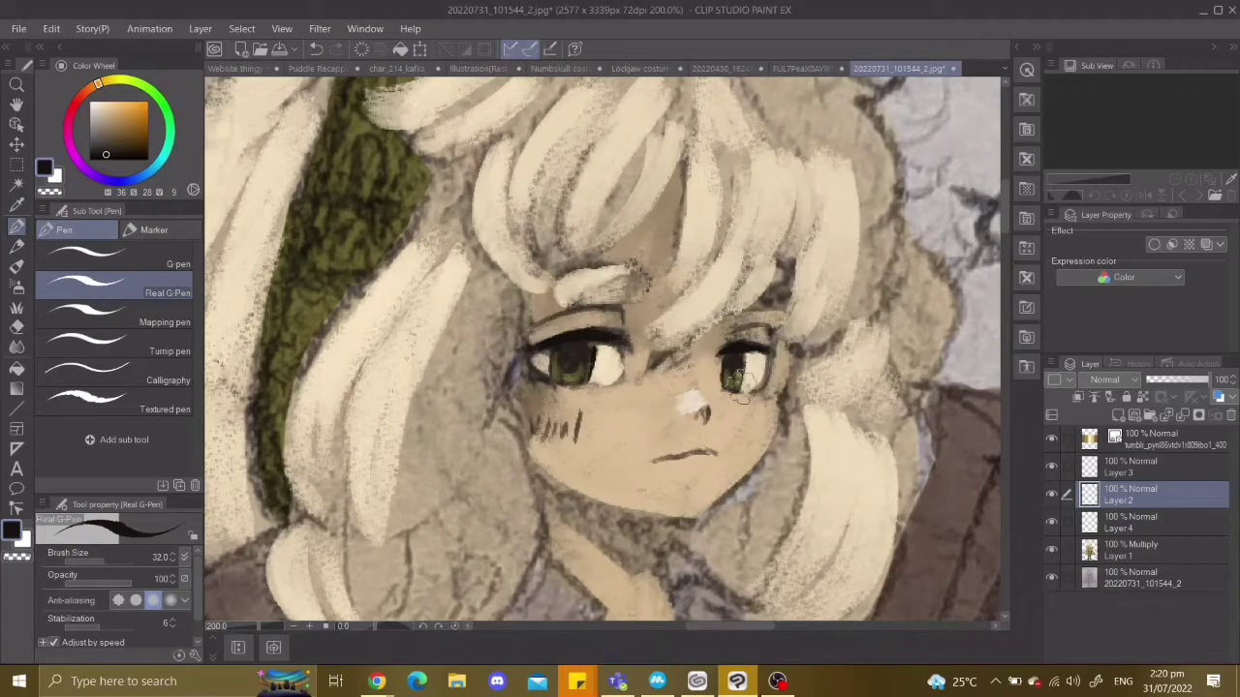
{"action": "scroll", "coordinate": [736, 380], "scroll_direction": "down", "scroll_amount": 5}
{"action": "scroll", "coordinate": [601, 334], "scroll_direction": "up", "scroll_amount": 4}
Touch up the face in skin tone on Layer 2 with the Gouache brush at size 6.9, undoing unwanted strokes.
{"action": "key", "text": "b"}
{"action": "key", "text": "ctrl+z"}
{"action": "scroll", "coordinate": [600, 334], "scroll_direction": "down", "scroll_amount": 4}
{"action": "scroll", "coordinate": [518, 337], "scroll_direction": "up", "scroll_amount": 4}
{"action": "key", "text": "ctrl+z"}
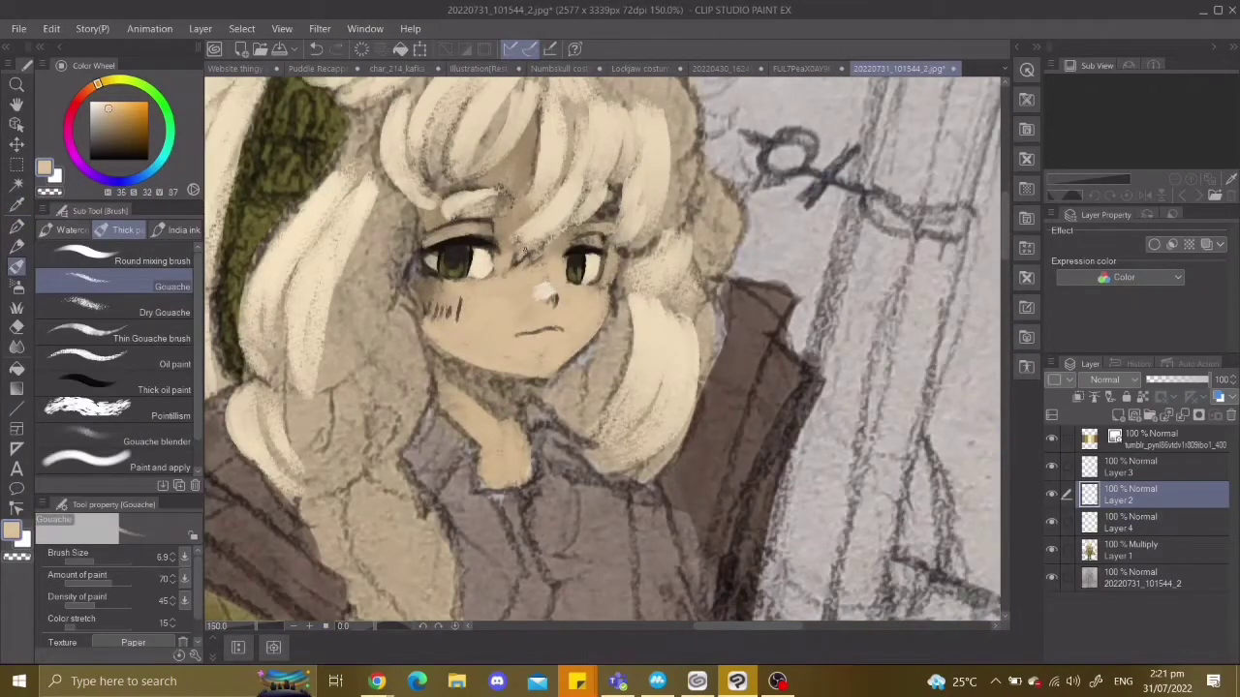
{"action": "key", "text": "ctrl+z"}
Paint a dark brown shadow on the neck under the chin with the Gouache brush at size 14.8, then resample the skin tone.
{"action": "scroll", "coordinate": [600, 334], "scroll_direction": "down", "scroll_amount": 2}
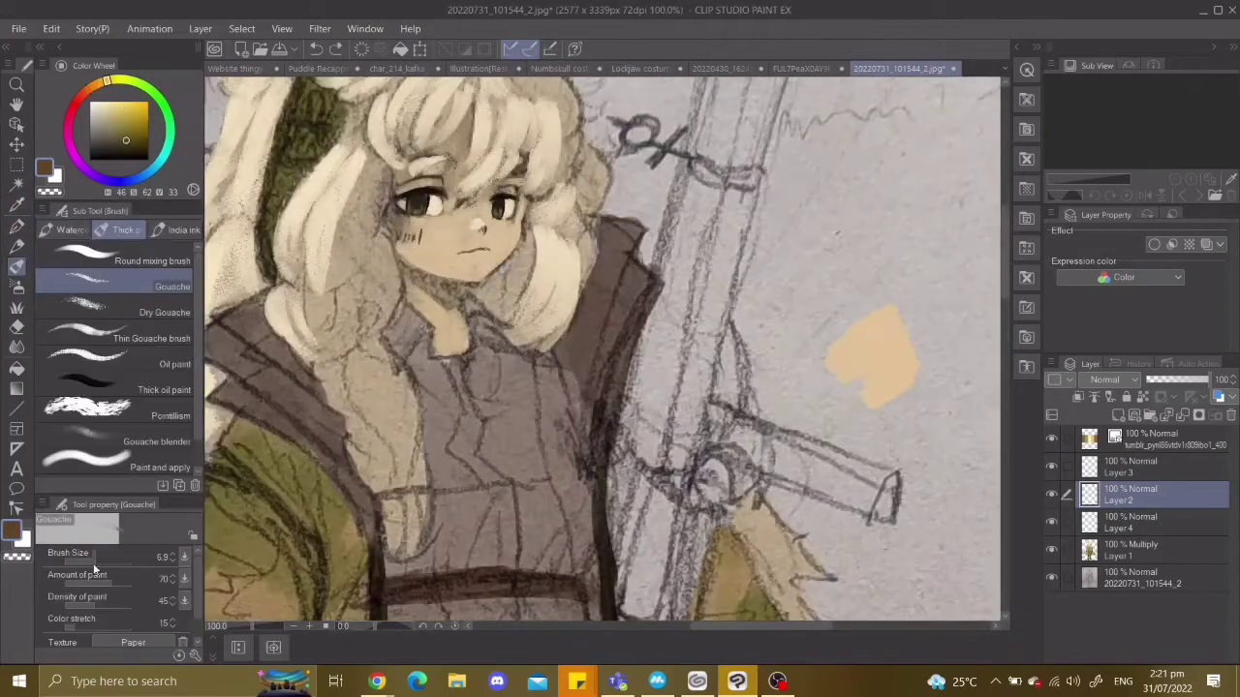
{"action": "left_click_drag", "start_coordinate": [407, 275], "coordinate": [442, 292]}
{"action": "left_click", "coordinate": [450, 300], "text": "alt"}
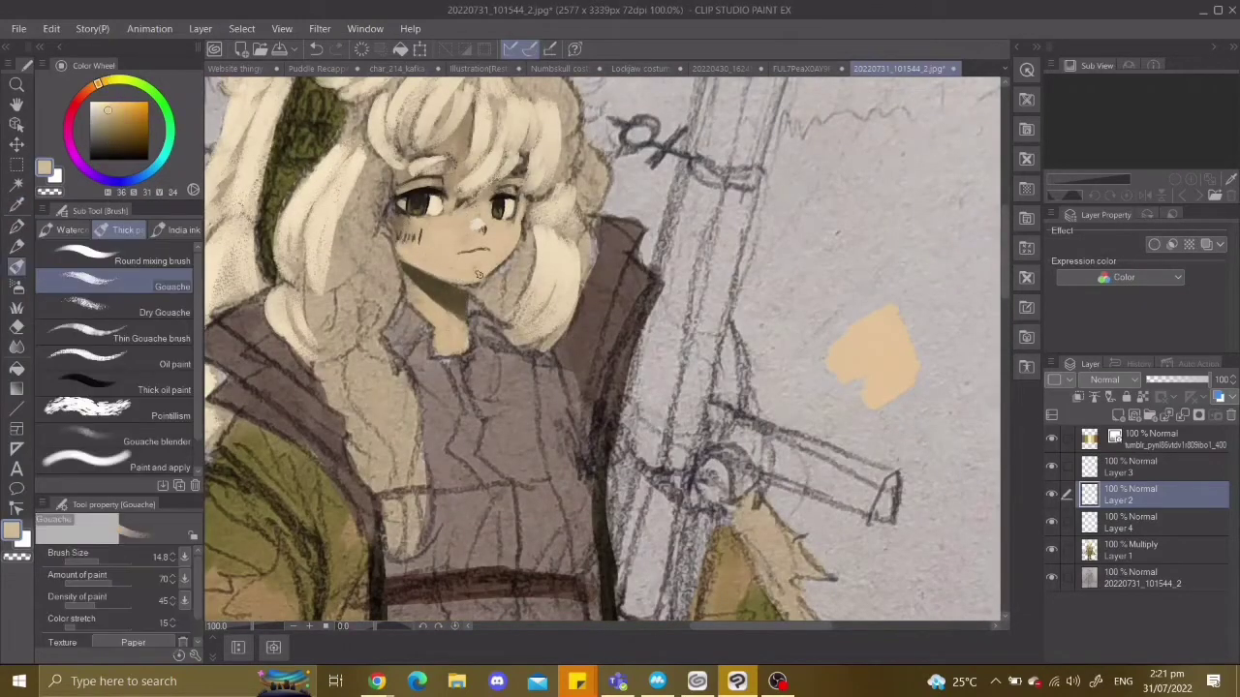
{"action": "scroll", "coordinate": [455, 280], "scroll_direction": "down", "scroll_amount": 3}
{"action": "scroll", "coordinate": [442, 256], "scroll_direction": "up", "scroll_amount": 2}
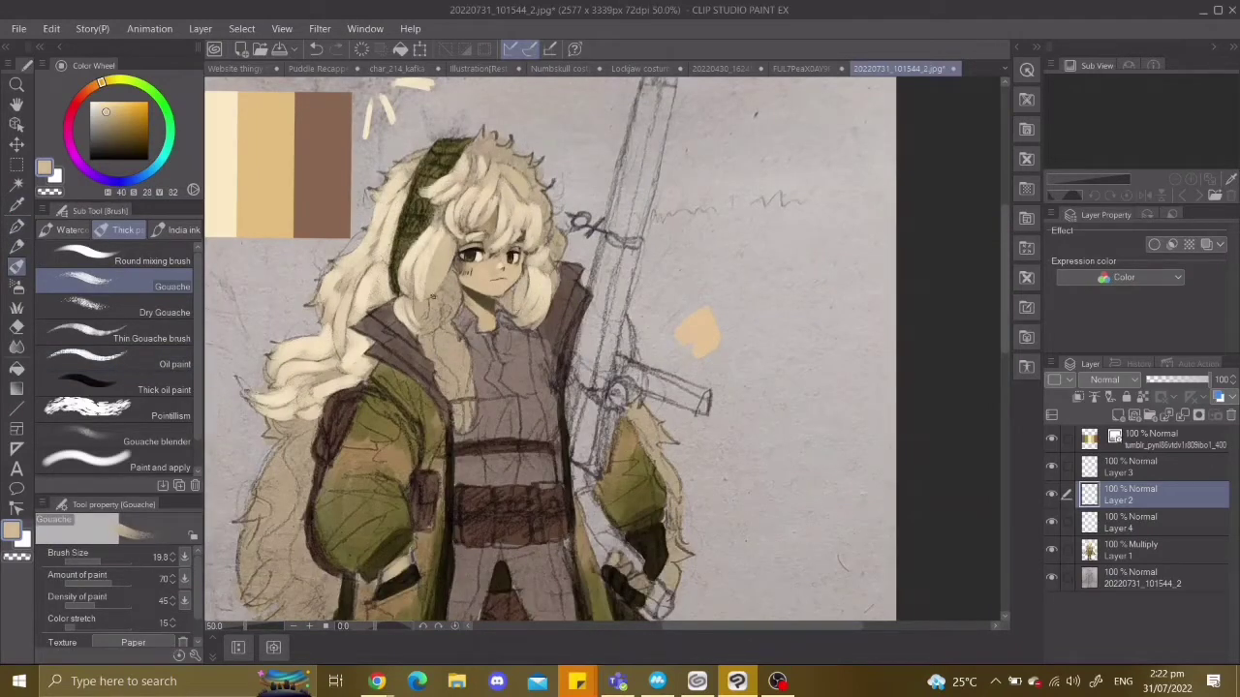
Fill the crown and the hair around the face with tan on Layer 2, using the Gouache brush at size 32.
{"action": "scroll", "coordinate": [339, 287], "scroll_direction": "down", "scroll_amount": 2}
{"action": "left_click_drag", "start_coordinate": [500, 200], "coordinate": [478, 144]}
{"action": "left_click_drag", "start_coordinate": [429, 100], "coordinate": [462, 110]}
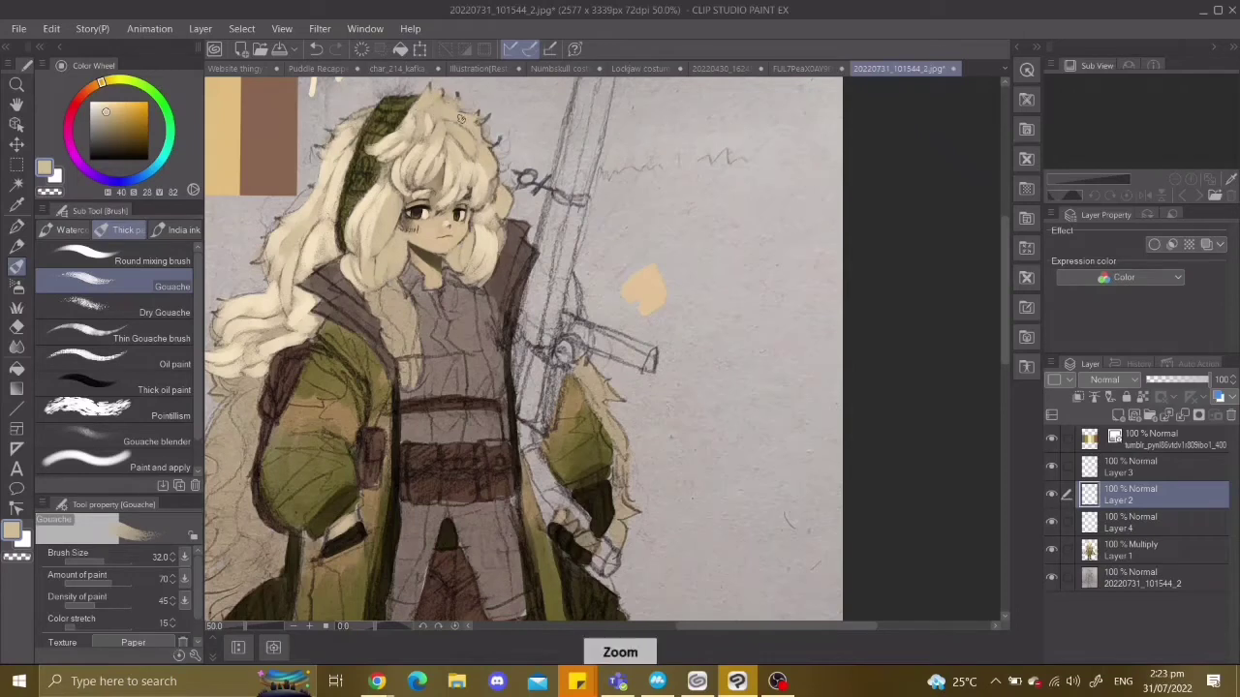
{"action": "scroll", "coordinate": [460, 119], "scroll_direction": "down", "scroll_amount": 3}
{"action": "scroll", "coordinate": [875, 290], "scroll_direction": "up", "scroll_amount": 3}
Paint the long lower hair locks in tan, sample cream from the hair and add highlights to them at size 32.
{"action": "mouse_move", "coordinate": [407, 422]}
{"action": "left_mouse_down"}
{"action": "mouse_move", "coordinate": [388, 511]}
{"action": "mouse_move", "coordinate": [364, 559]}
{"action": "mouse_move", "coordinate": [348, 555]}
{"action": "mouse_move", "coordinate": [388, 445]}
{"action": "left_mouse_up"}
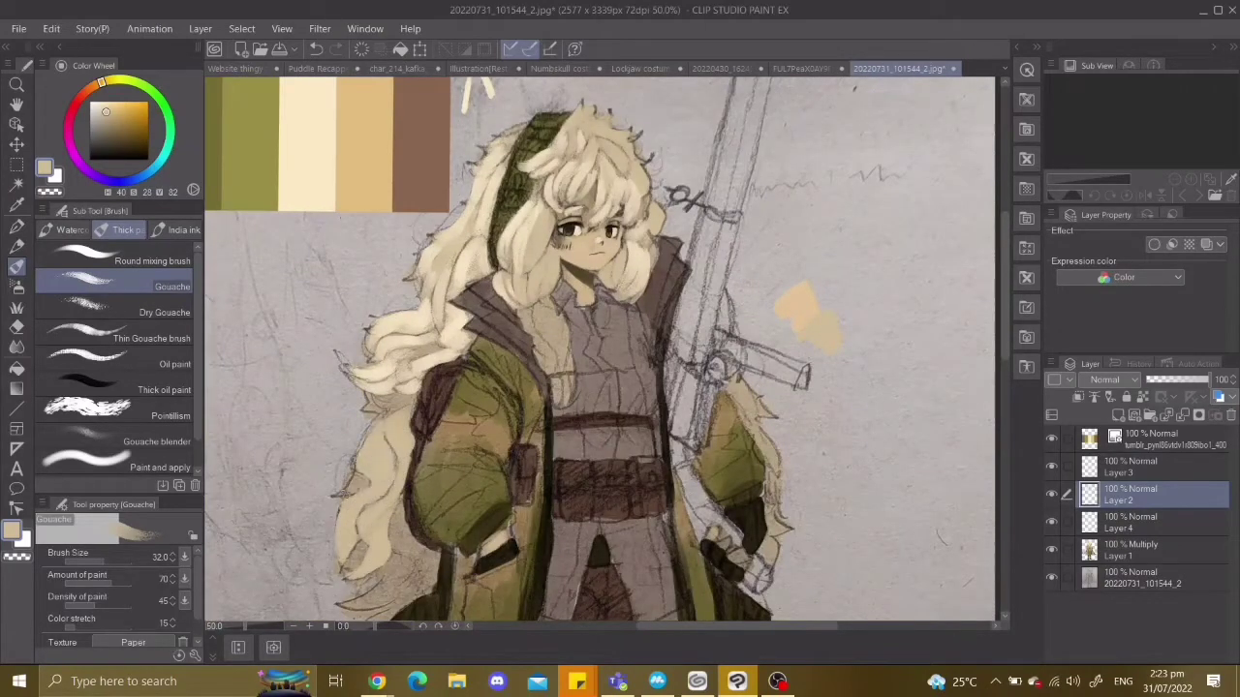
{"action": "left_click", "coordinate": [402, 361], "text": "alt"}
{"action": "left_click_drag", "start_coordinate": [372, 550], "coordinate": [369, 515]}
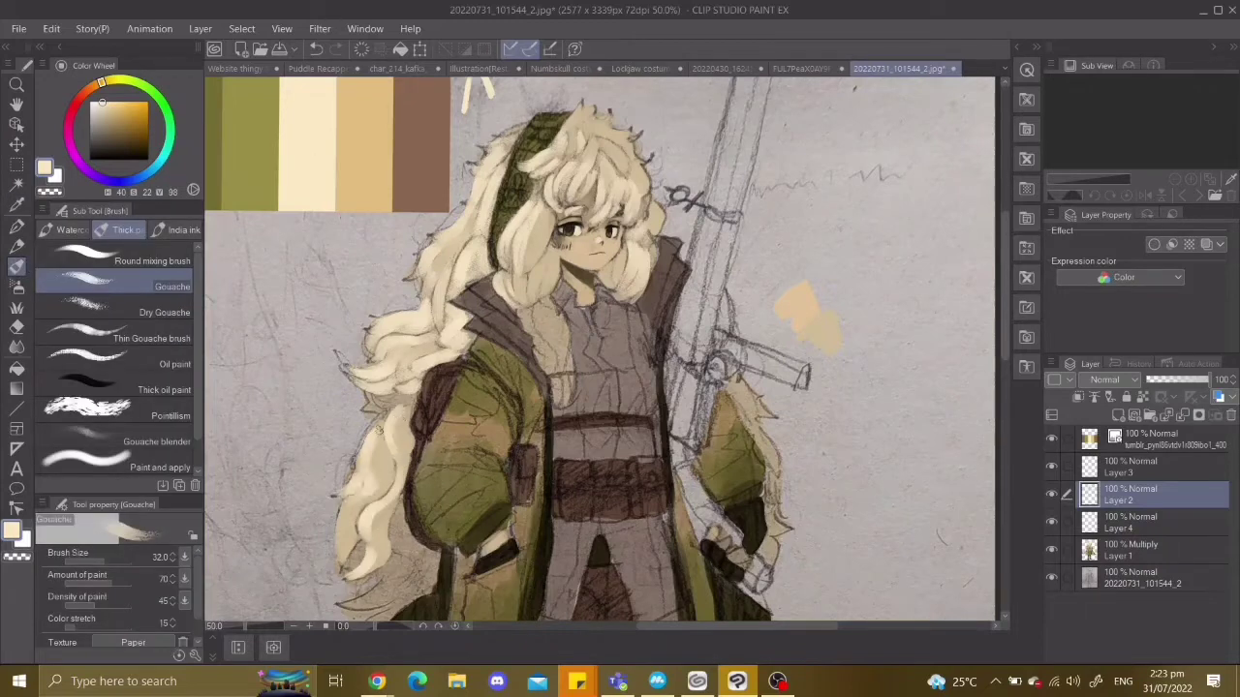
Paint cream highlights on the crown, fringe and front braid with the Gouache brush, undoing unwanted strokes.
{"action": "scroll", "coordinate": [465, 208], "scroll_direction": "up", "scroll_amount": 1}
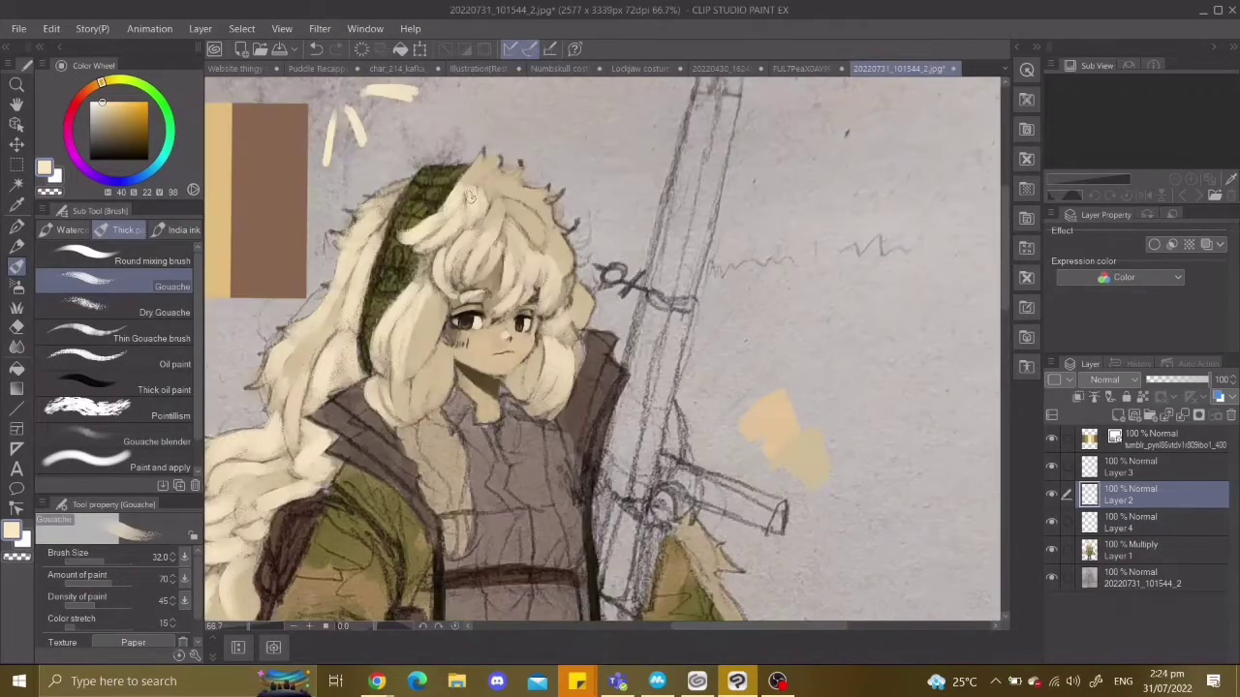
{"action": "key", "text": "ctrl+z"}
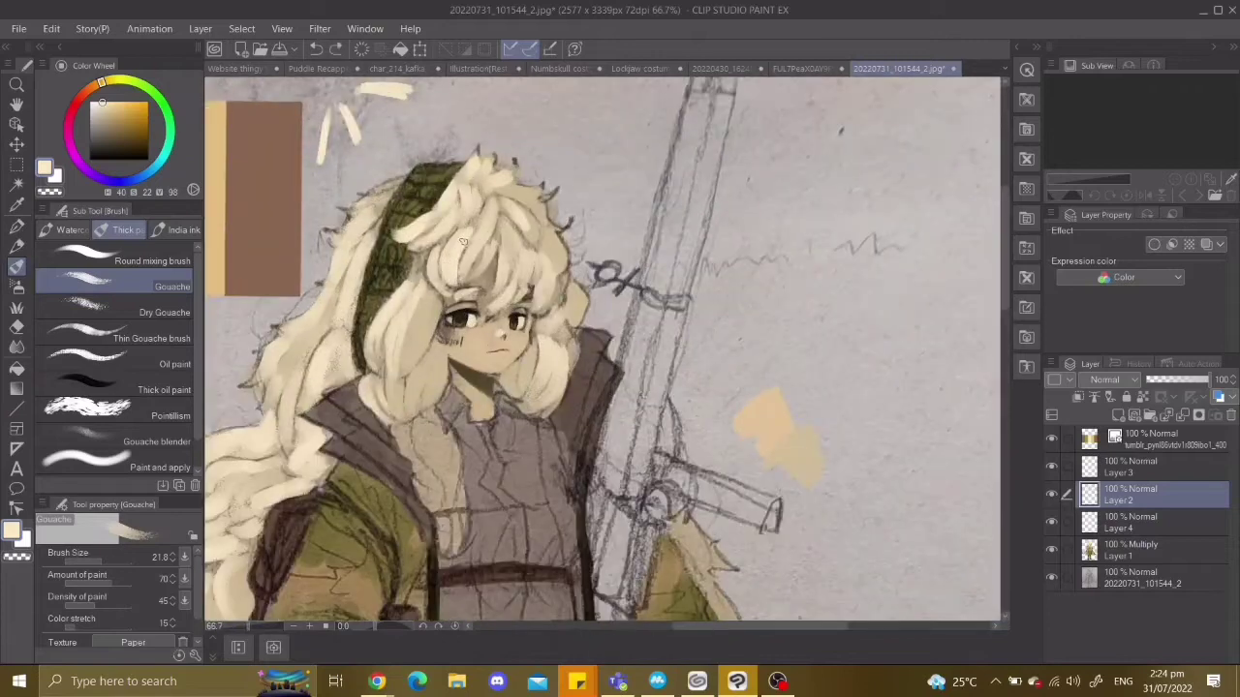
{"action": "key", "text": "ctrl+z"}
{"action": "left_click_drag", "start_coordinate": [329, 198], "coordinate": [370, 158]}
{"action": "key", "text": "ctrl+z"}
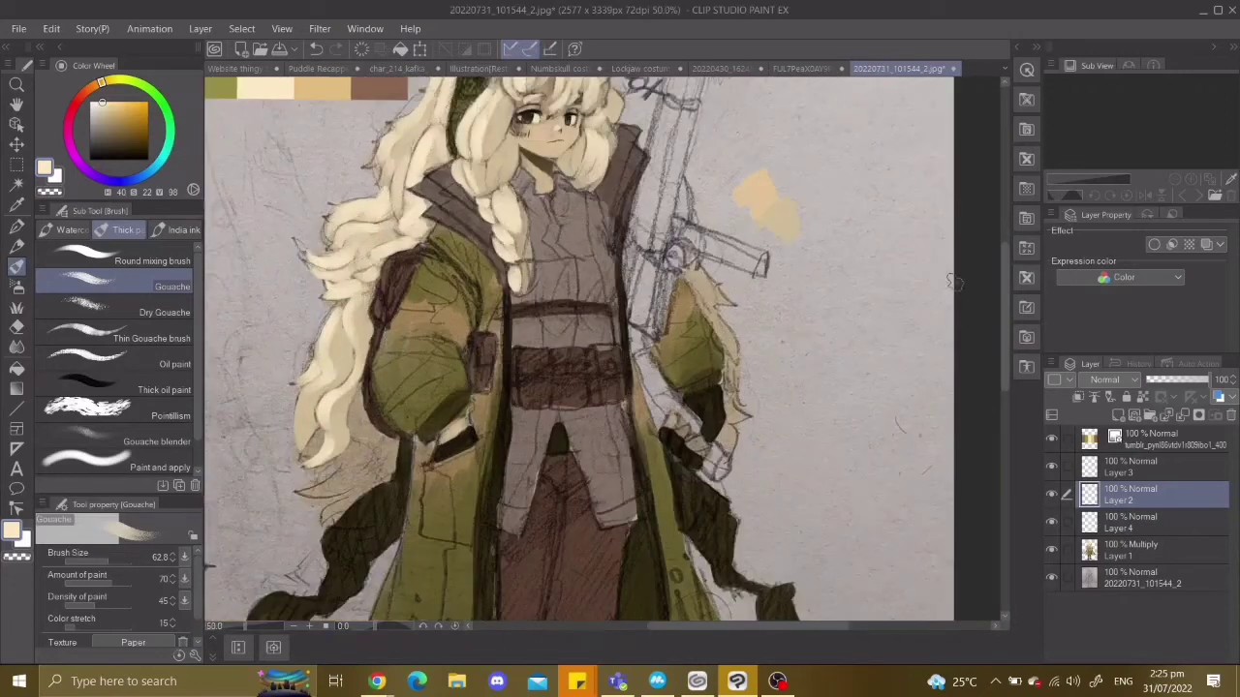
{"action": "key", "text": "ctrl+z"}
{"action": "key", "text": "ctrl+z"}
Sample tan from the hair and shade between the locks with the Gouache brush at size 18, undoing unwanted strokes.
{"action": "left_click", "coordinate": [466, 189], "text": "alt"}
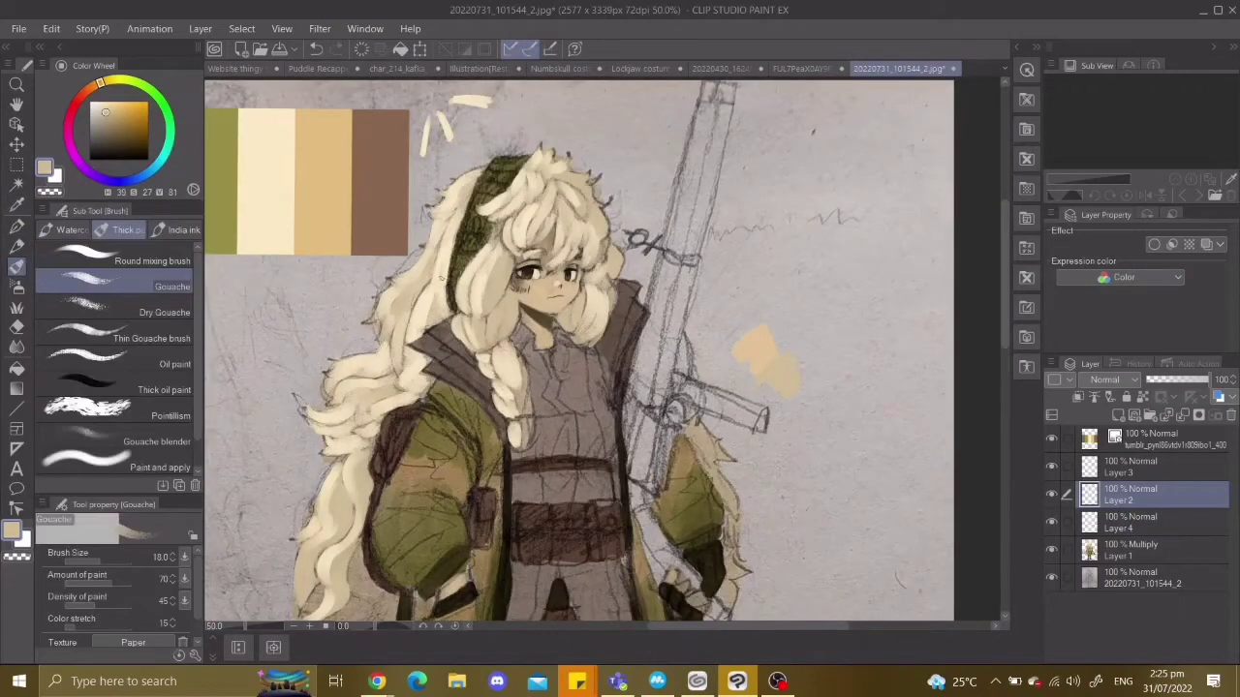
{"action": "key", "text": "ctrl+z"}
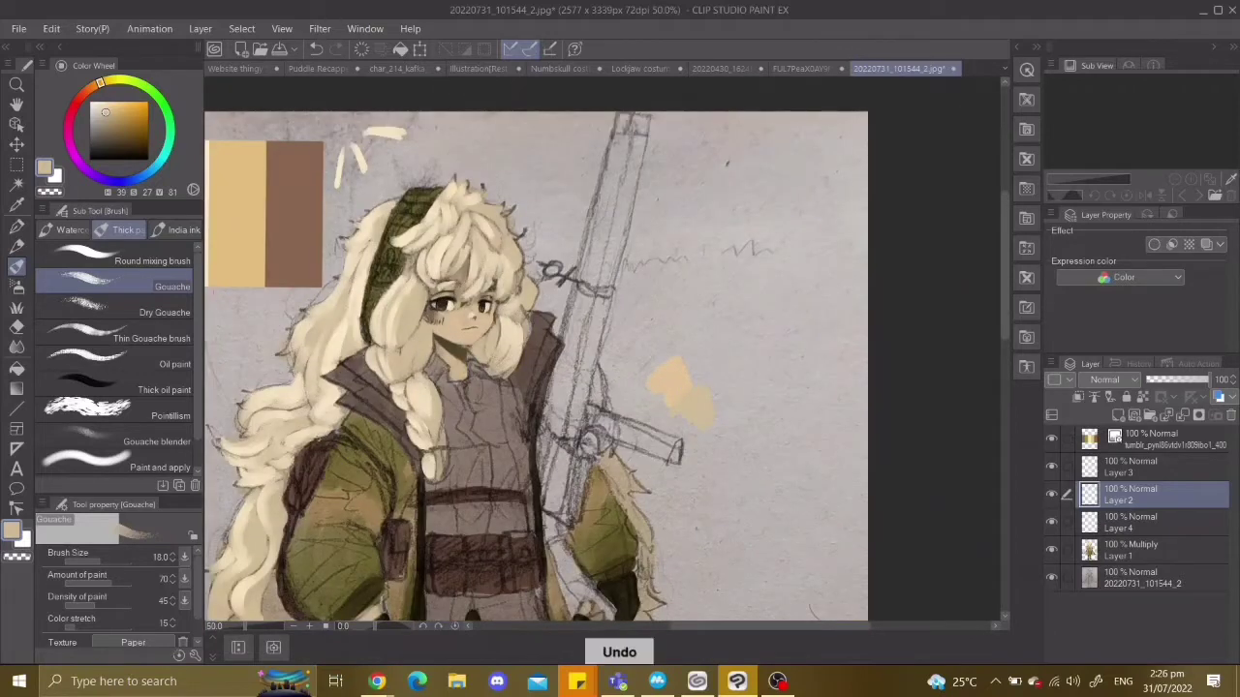
{"action": "key", "text": "ctrl+minus"}
{"action": "key", "text": "ctrl+z"}
{"action": "key", "text": "ctrl+z"}
{"action": "key", "text": "ctrl+z"}
{"action": "key", "text": "ctrl+z"}
{"action": "key", "text": "ctrl+z"}
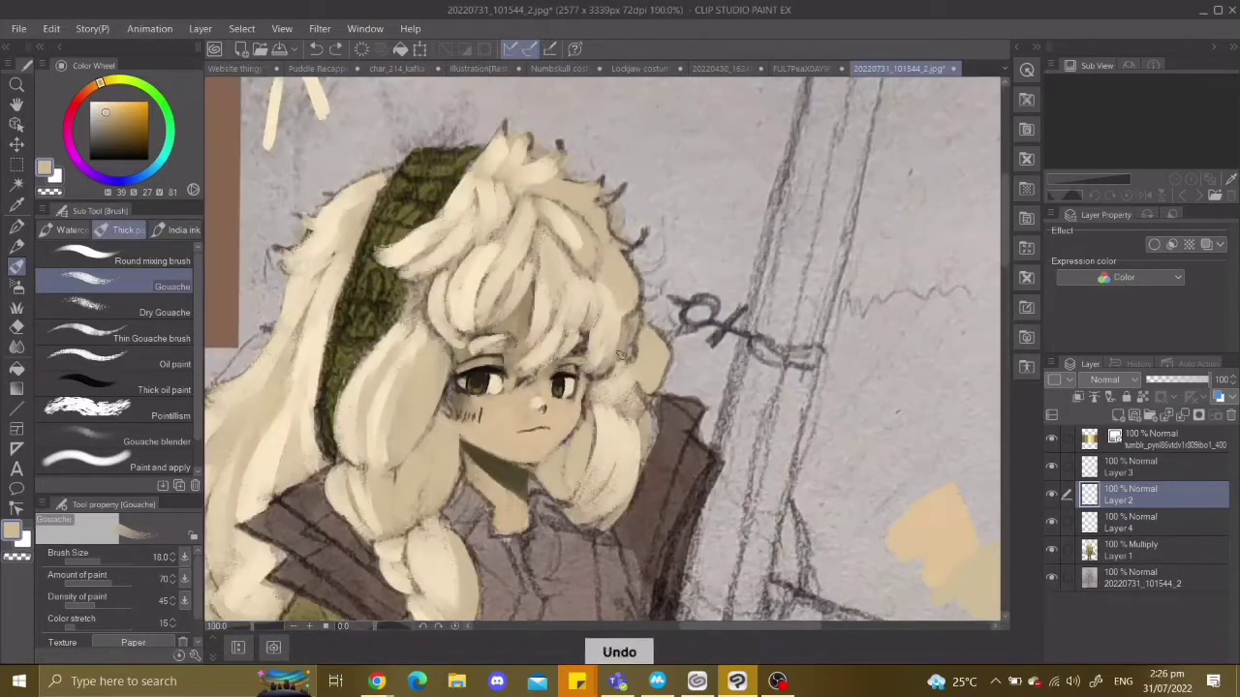
Refine the tan separations between the fringe and crown locks, undoing unwanted strokes.
{"action": "key", "text": "ctrl+z"}
{"action": "key", "text": "ctrl+z"}
{"action": "key", "text": "ctrl+z"}
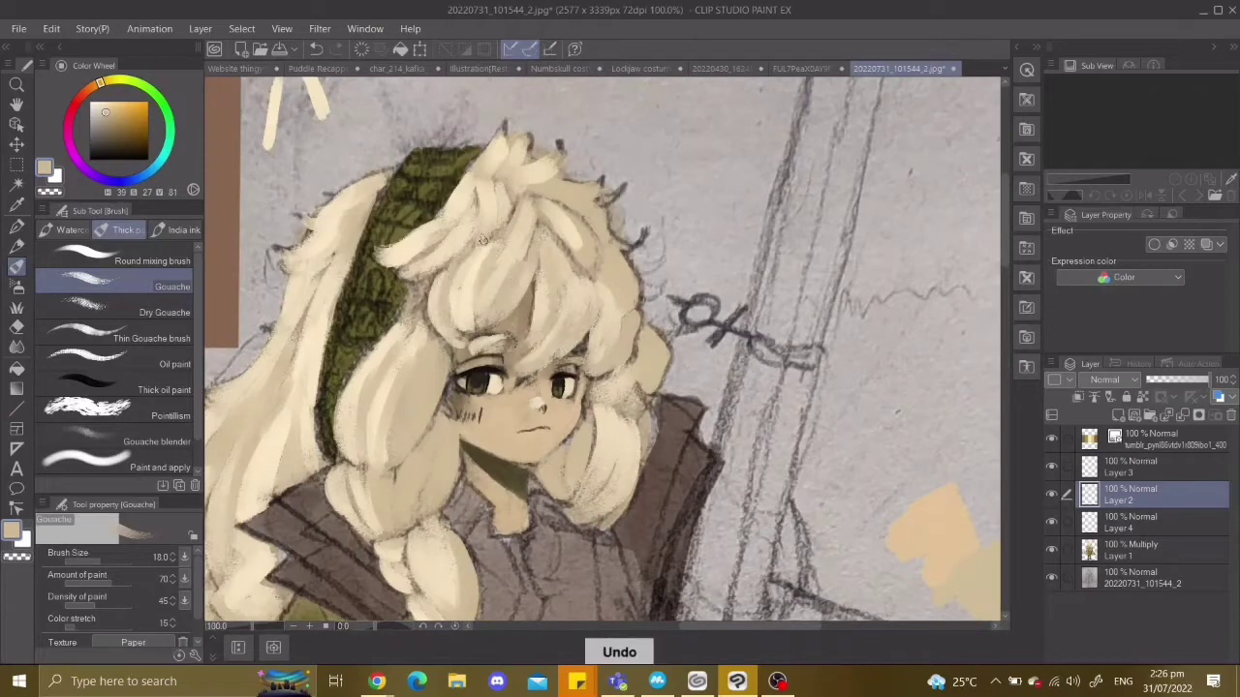
{"action": "key", "text": "ctrl+z"}
{"action": "key", "text": "ctrl+z"}
{"action": "key", "text": "ctrl+z"}
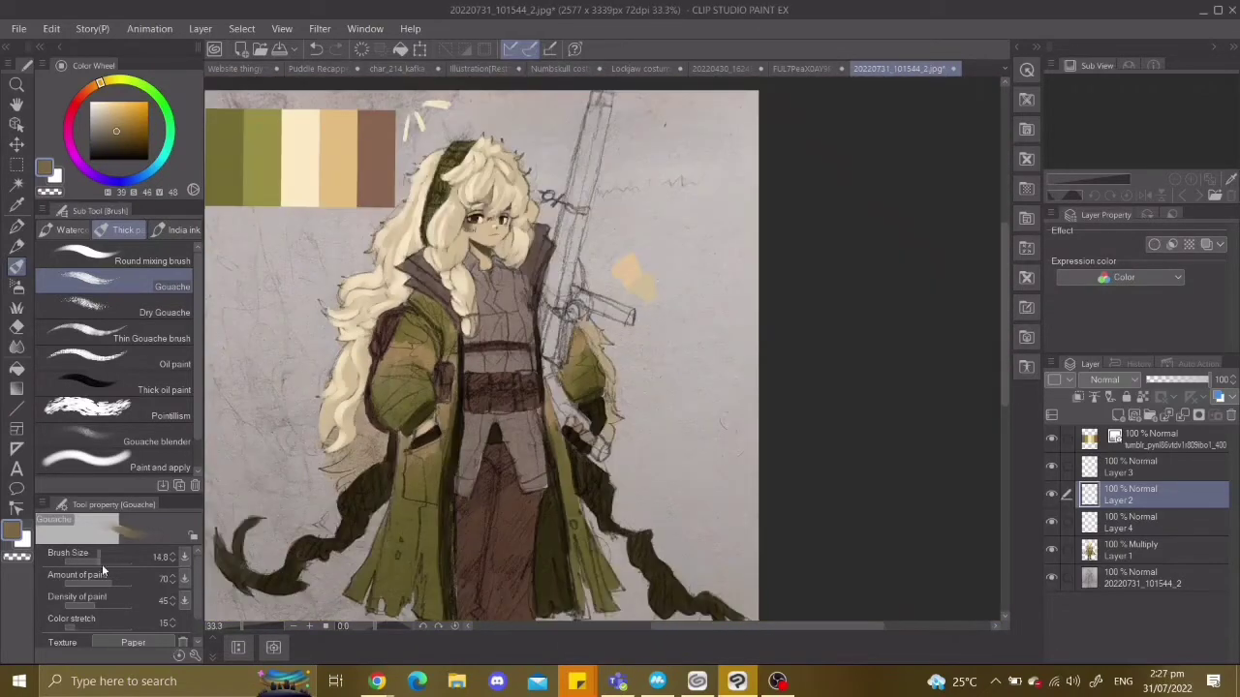
Paint the inner lower section of the long hair in olive green with the Gouache brush at size 42.7, undoing unwanted strokes.
{"action": "key", "text": "ctrl+z"}
{"action": "key", "text": "ctrl+z"}
{"action": "key", "text": "ctrl+z"}
{"action": "key", "text": "ctrl+z"}
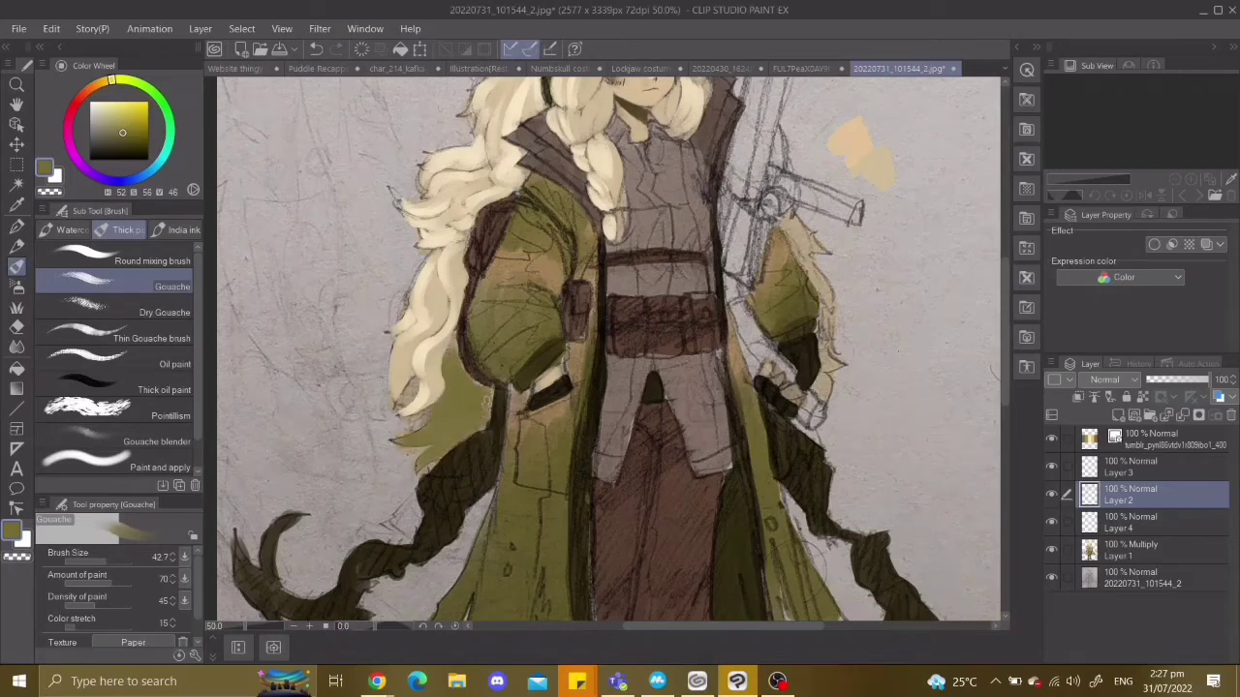
Paint cream locks over the olive lower hair with the Gouache brush at size 42.7, undoing unwanted strokes.
{"action": "key", "text": "ctrl+z"}
{"action": "key", "text": "ctrl+z"}
{"action": "key", "text": "ctrl+z"}
{"action": "left_click_drag", "start_coordinate": [545, 475], "coordinate": [573, 488]}
{"action": "scroll", "coordinate": [552, 450], "scroll_direction": "down", "scroll_amount": 3}
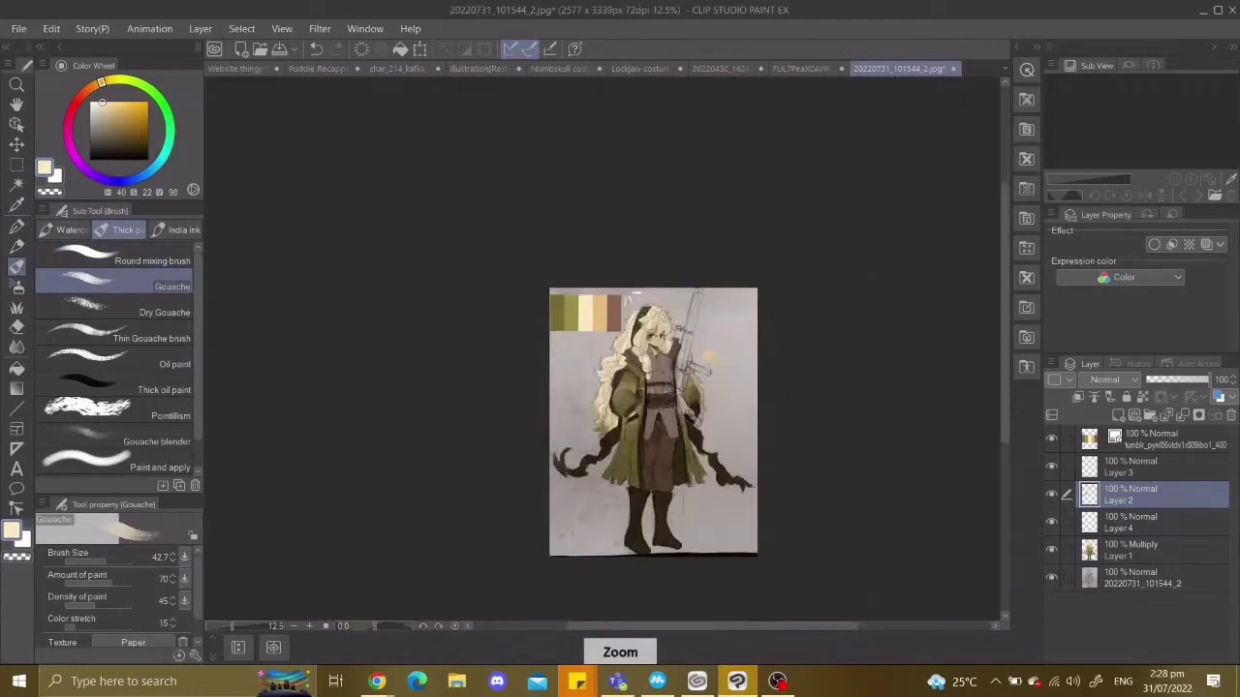
{"action": "scroll", "coordinate": [620, 407], "scroll_direction": "up", "scroll_amount": 2}
{"action": "scroll", "coordinate": [625, 358], "scroll_direction": "up", "scroll_amount": 3}
{"action": "scroll", "coordinate": [626, 360], "scroll_direction": "down", "scroll_amount": 3}
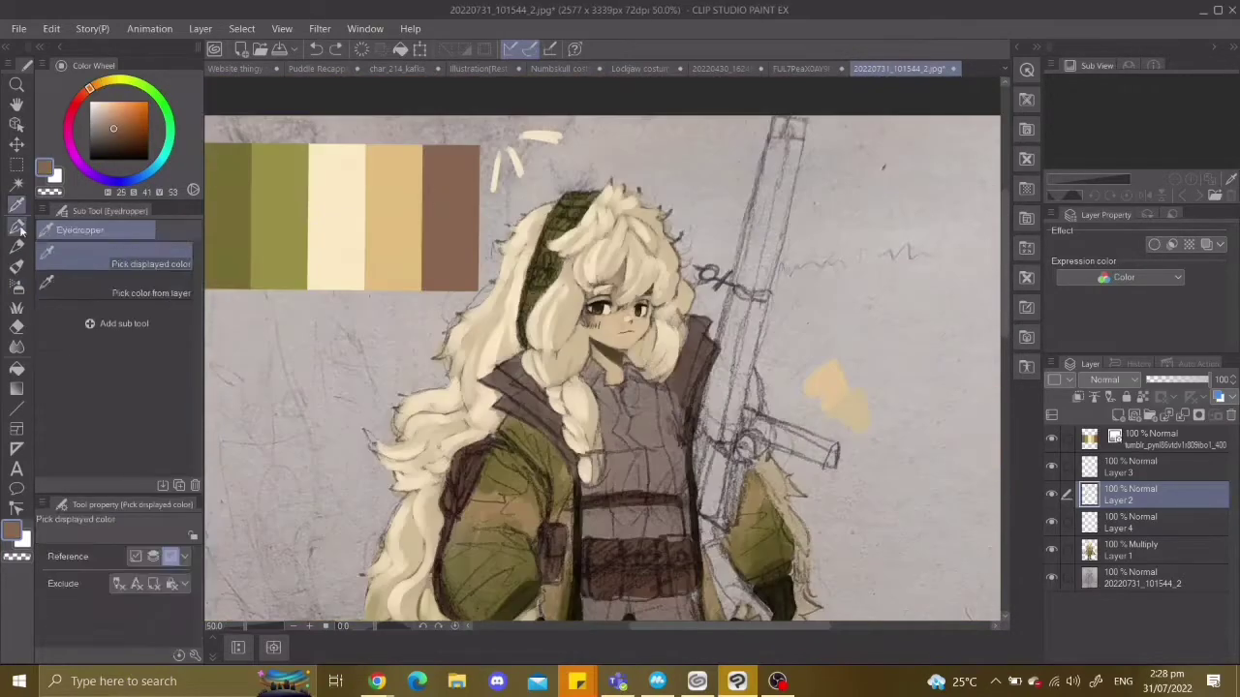
Add a layer above Layer 2 and outline the face, neck, eyebrow and fringe in dark brown with the Real G-Pen at size 19.8.
{"action": "key", "text": "p"}
{"action": "scroll", "coordinate": [619, 348], "scroll_direction": "up", "scroll_amount": 1}
{"action": "scroll", "coordinate": [620, 348], "scroll_direction": "down", "scroll_amount": 2}
{"action": "key", "text": "ctrl+shift+n"}
{"action": "scroll", "coordinate": [607, 257], "scroll_direction": "up", "scroll_amount": 3}
{"action": "left_click", "coordinate": [609, 257], "text": "alt"}
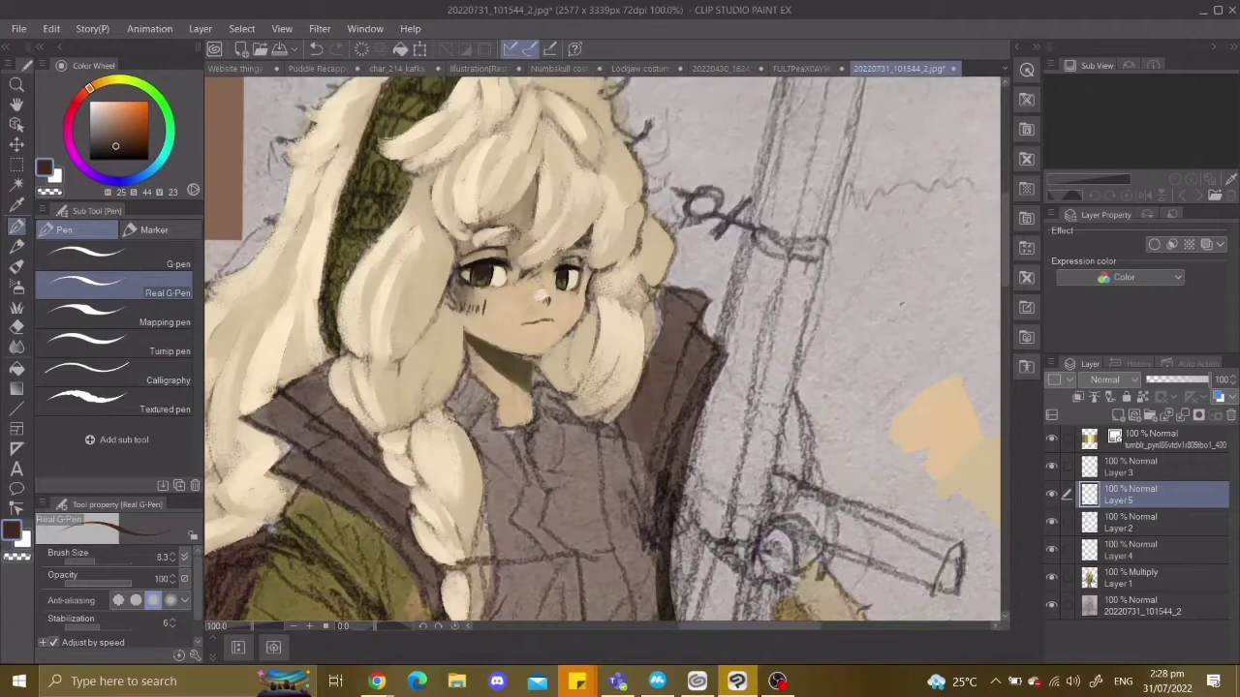
{"action": "left_click_drag", "start_coordinate": [486, 340], "coordinate": [486, 337]}
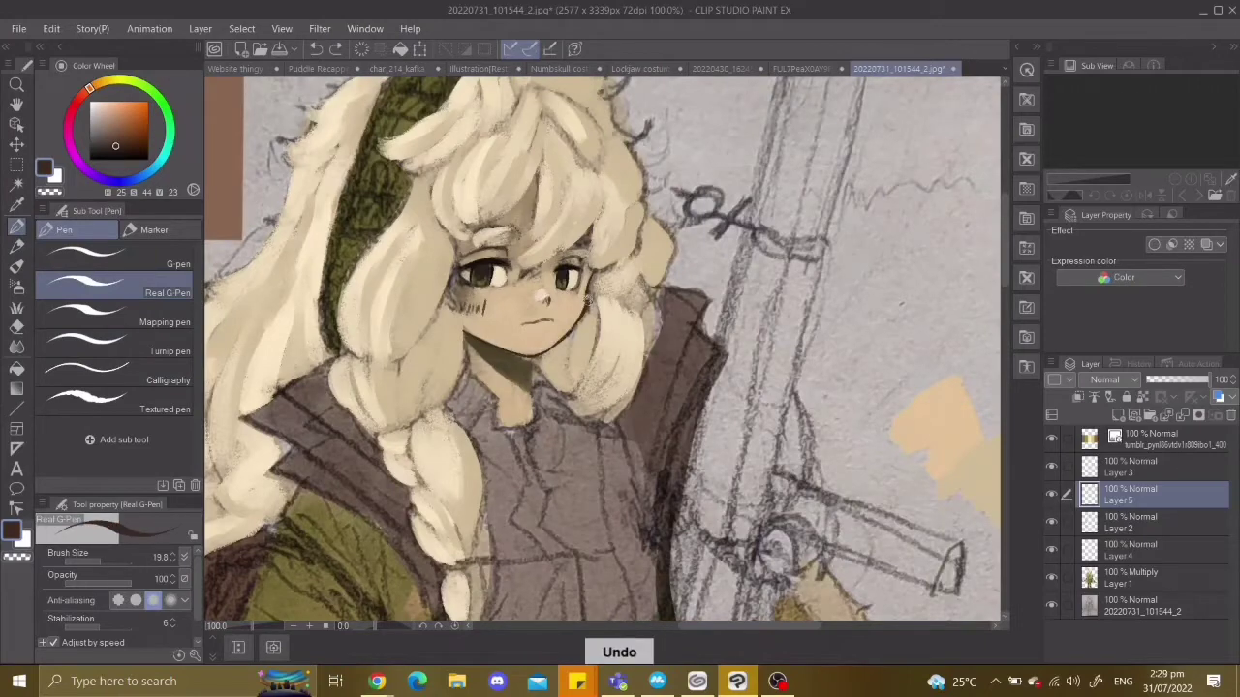
{"action": "scroll", "coordinate": [586, 305], "scroll_direction": "down", "scroll_amount": 1}
{"action": "scroll", "coordinate": [600, 299], "scroll_direction": "up", "scroll_amount": 3}
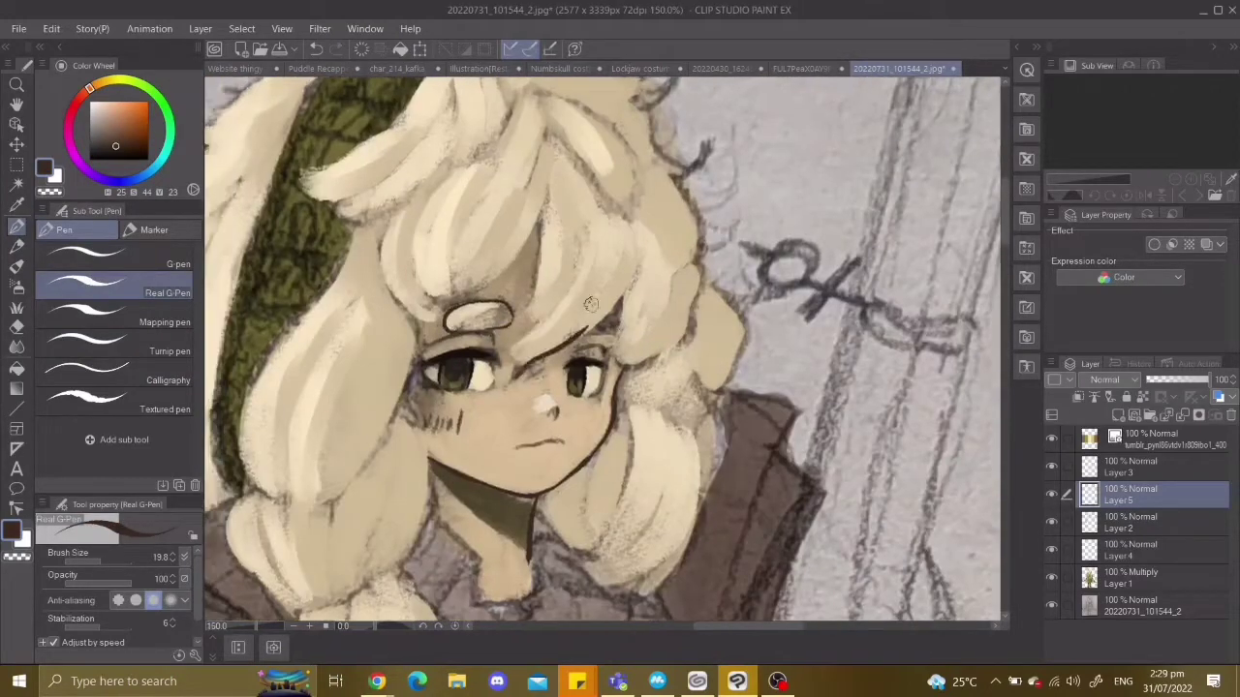
{"action": "key", "text": "ctrl+z"}
Paint the coat's shoulder and upper sleeve on Layer 2 in sampled olive with the Gouache brush at size 35.3, undoing unwanted strokes.
{"action": "scroll", "coordinate": [606, 295], "scroll_direction": "down", "scroll_amount": 3}
{"action": "left_click", "coordinate": [1065, 522]}
{"action": "left_click", "coordinate": [542, 290], "text": "alt"}
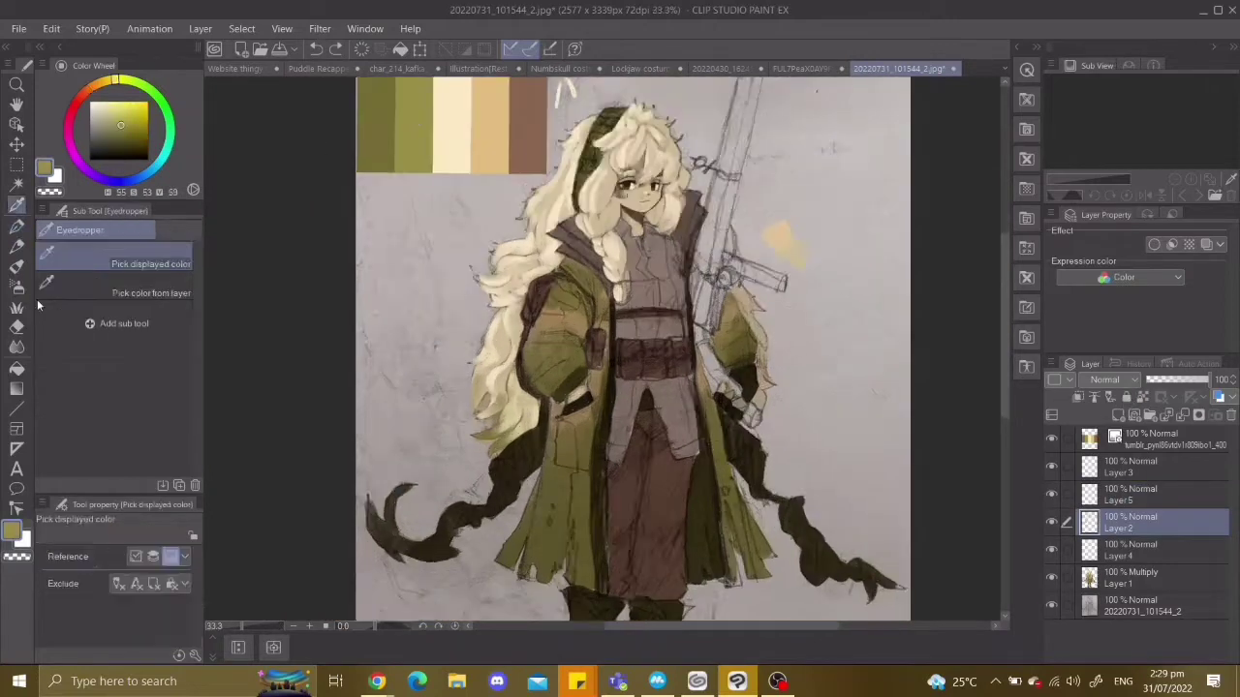
{"action": "scroll", "coordinate": [539, 358], "scroll_direction": "up", "scroll_amount": 1}
{"action": "key", "text": "ctrl+z"}
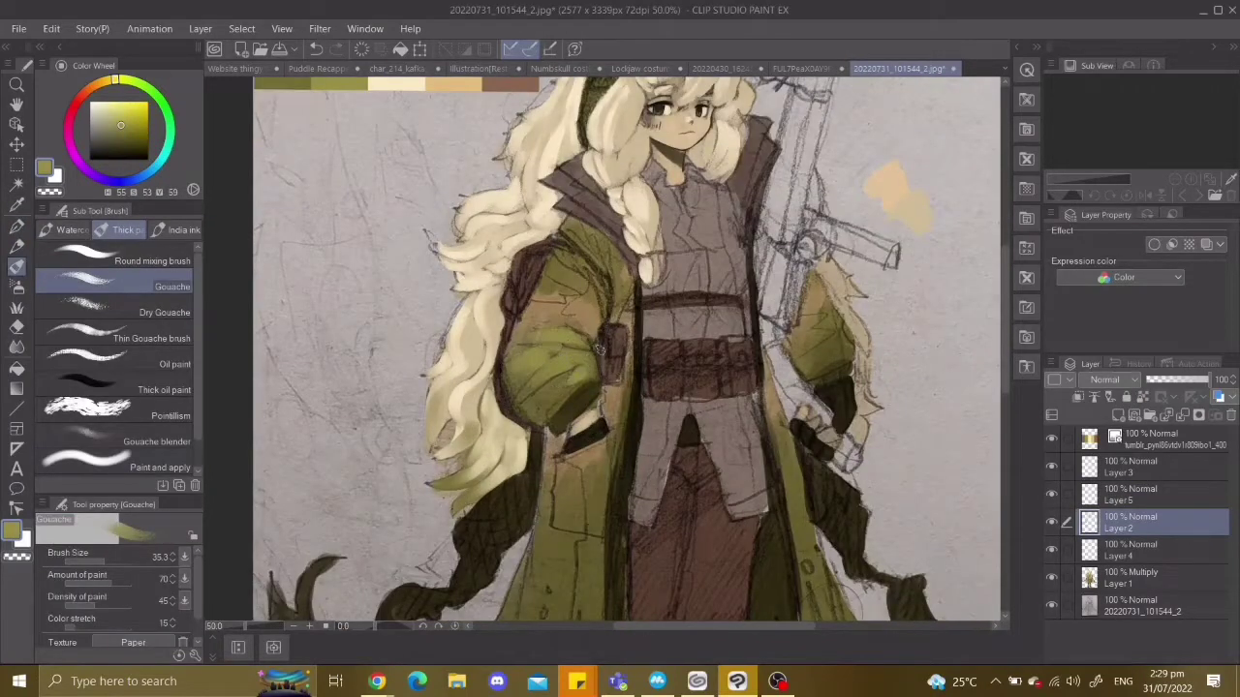
{"action": "scroll", "coordinate": [595, 364], "scroll_direction": "right", "scroll_amount": 3}
{"action": "scroll", "coordinate": [677, 383], "scroll_direction": "down", "scroll_amount": 2}
{"action": "scroll", "coordinate": [459, 227], "scroll_direction": "up", "scroll_amount": 3}
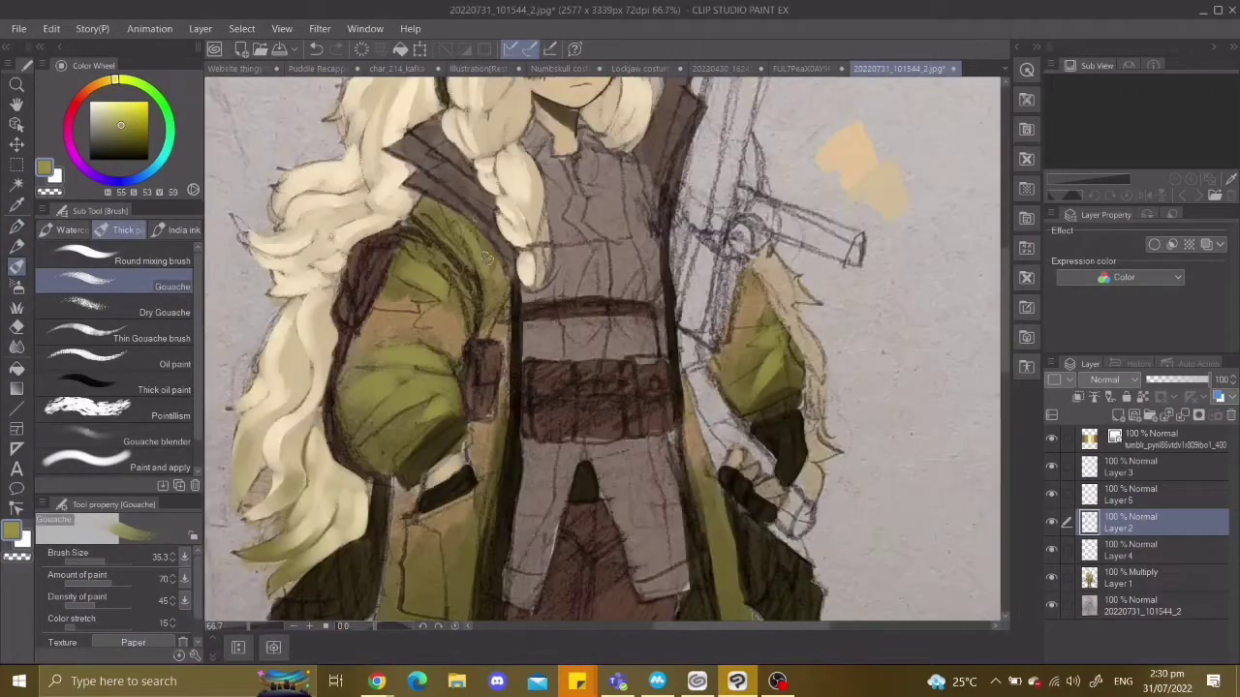
Add dark and light olive folds to the coat's shoulder and sleeve with the Gouache brush at size 25.4, undoing unwanted strokes.
{"action": "scroll", "coordinate": [448, 232], "scroll_direction": "down", "scroll_amount": 4}
{"action": "scroll", "coordinate": [487, 254], "scroll_direction": "up", "scroll_amount": 3}
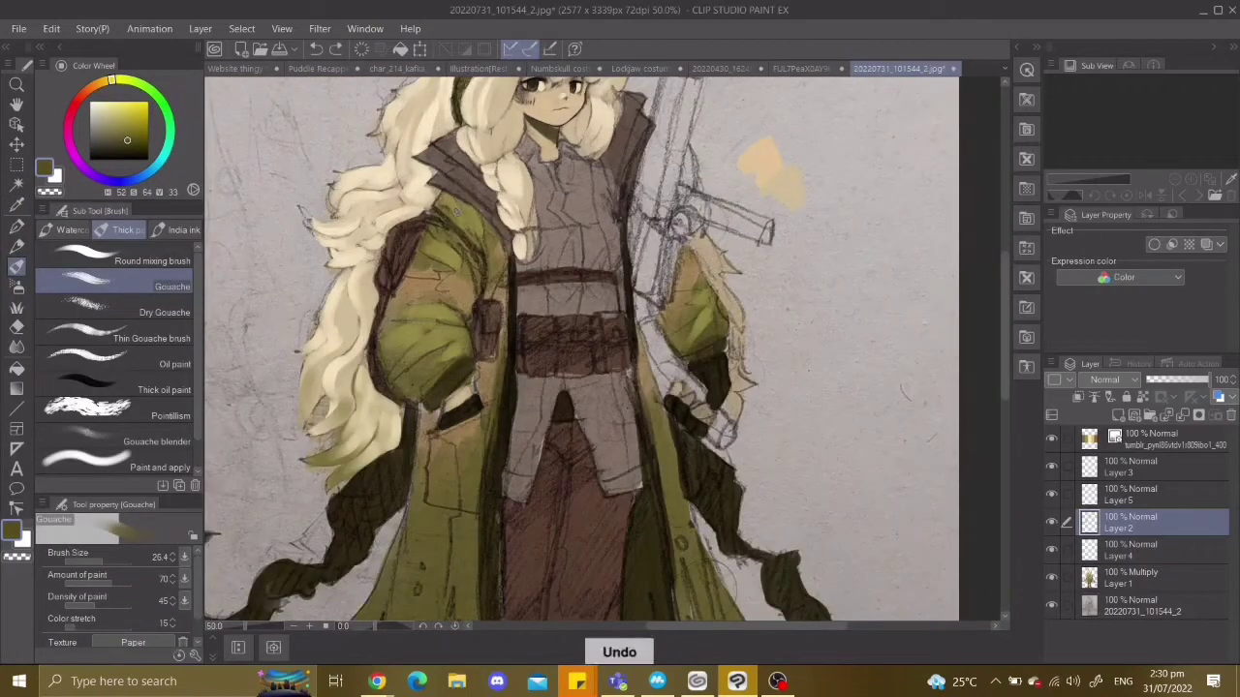
{"action": "left_click_drag", "start_coordinate": [691, 288], "coordinate": [759, 297]}
{"action": "left_click", "coordinate": [520, 206], "text": "alt"}
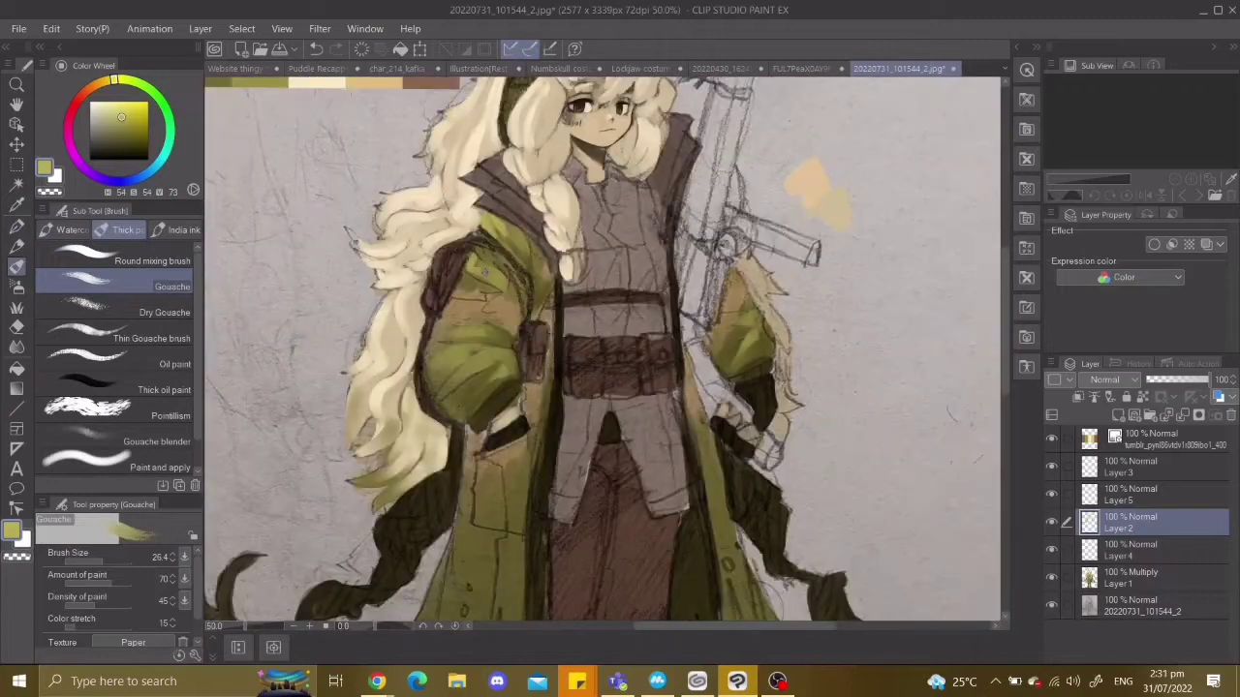
{"action": "key", "text": "ctrl+z"}
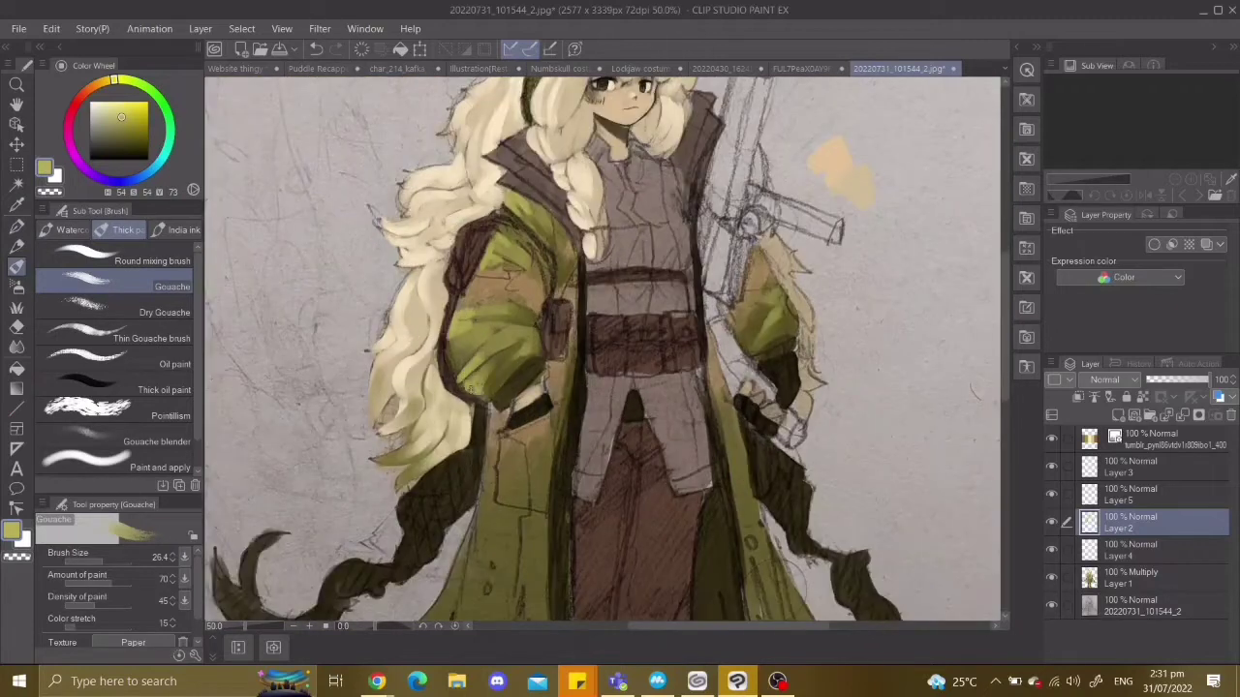
{"action": "key", "text": "ctrl+z"}
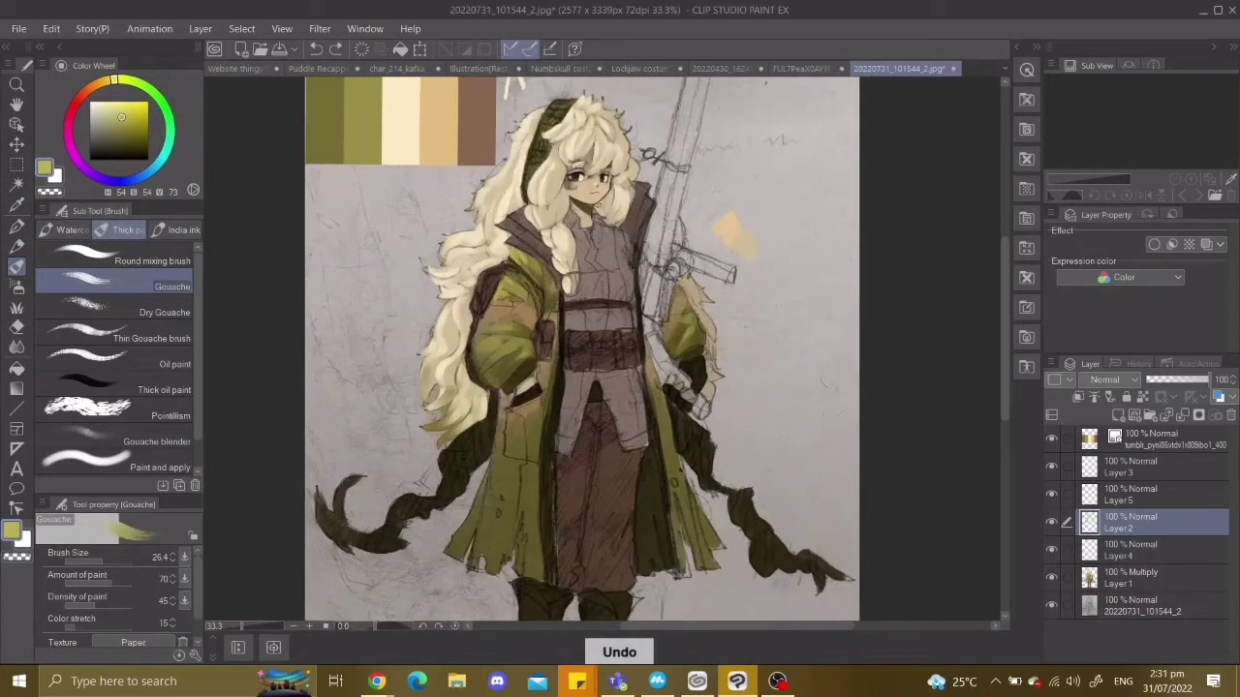
{"action": "key", "text": "ctrl+z"}
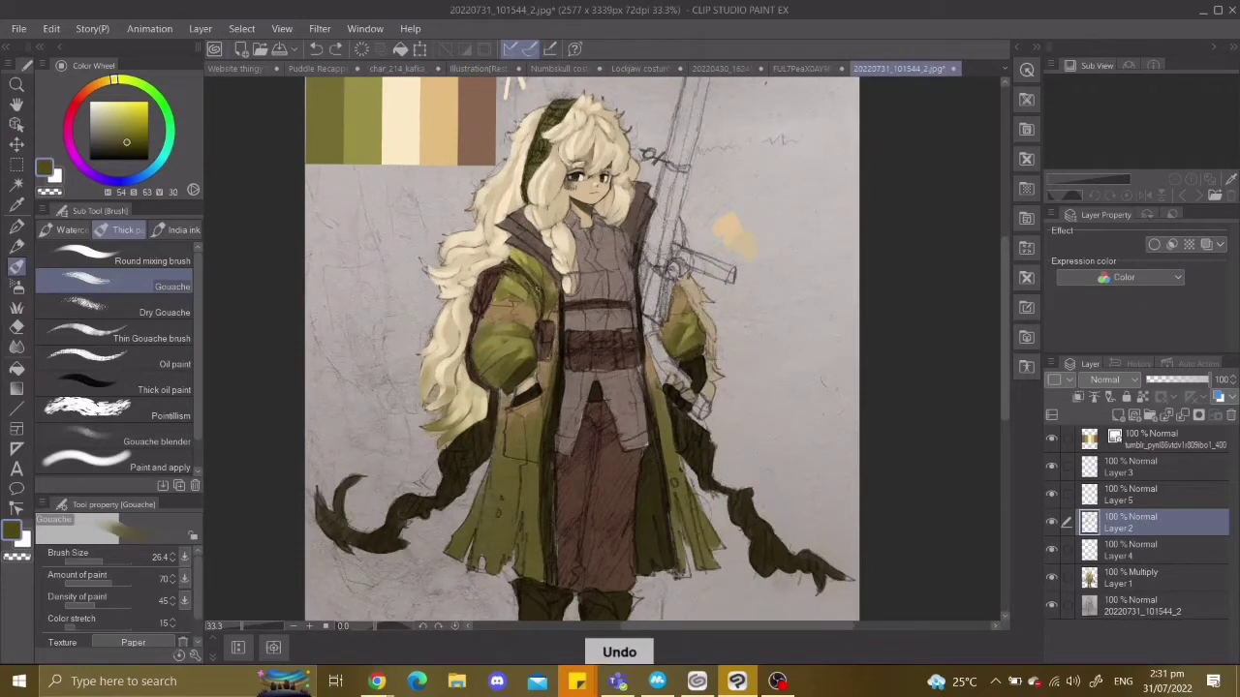
Brighten the shoulder and upper sleeve of the coat with light olive highlights using the Gouache brush at size 25.4.
{"action": "key", "text": "ctrl+plus"}
{"action": "key", "text": "ctrl+plus"}
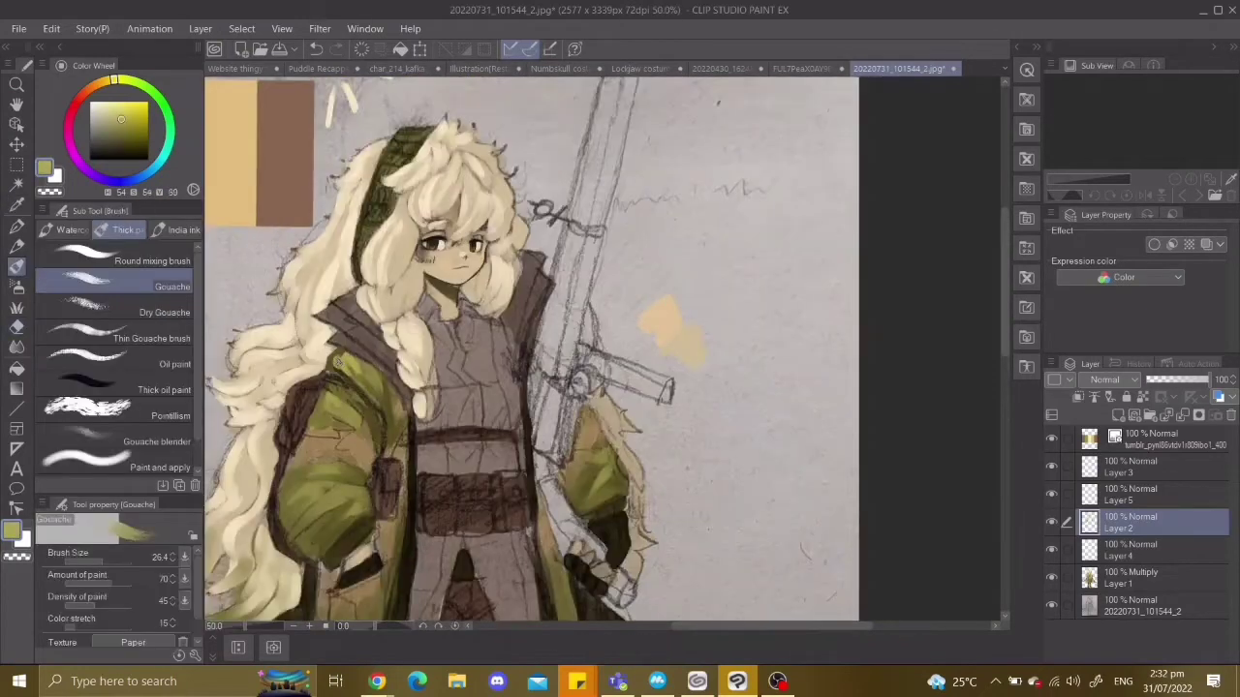
{"action": "key", "text": "ctrl+minus"}
{"action": "key", "text": "ctrl+minus"}
{"action": "key", "text": "ctrl+minus"}
{"action": "key", "text": "ctrl+plus"}
{"action": "key", "text": "ctrl+plus"}
{"action": "key", "text": "ctrl+plus"}
{"action": "key", "text": "ctrl+plus"}
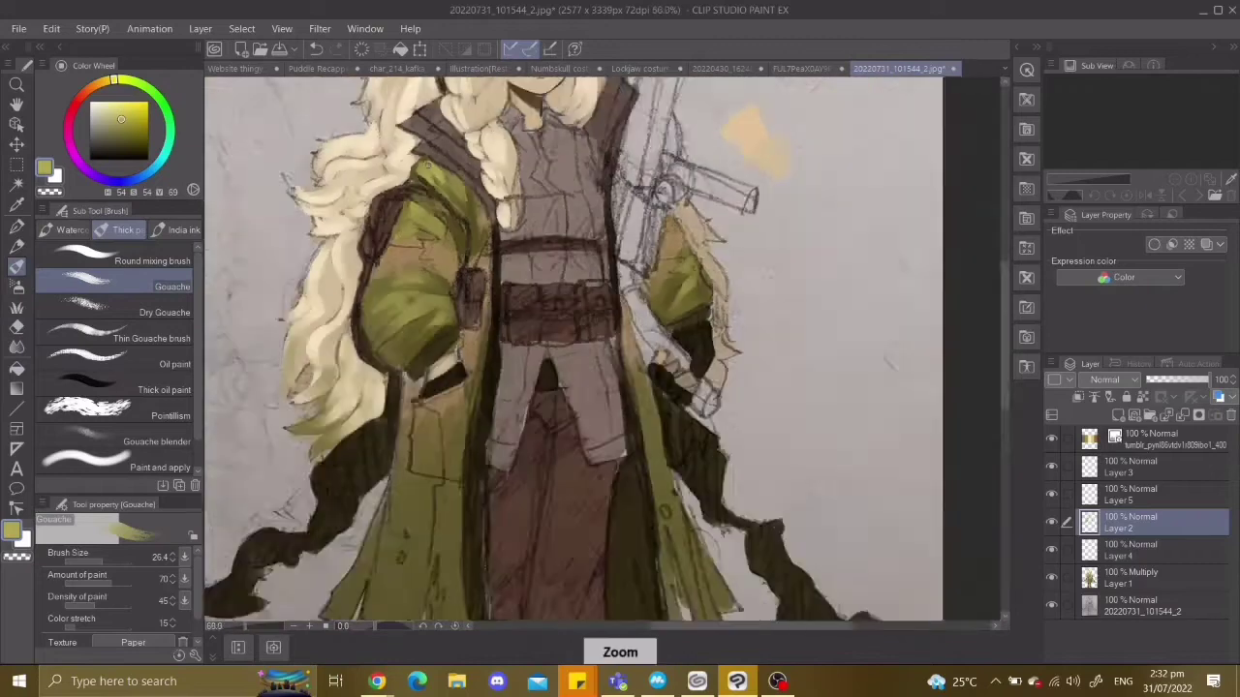
{"action": "key", "text": "ctrl+minus"}
Paint the band across the coat's upper sleeve in light tan with the Gouache brush at size 25.4.
{"action": "key", "text": "i"}
{"action": "left_click", "coordinate": [17, 264]}
{"action": "key", "text": "ctrl+plus"}
{"action": "key", "text": "ctrl+plus"}
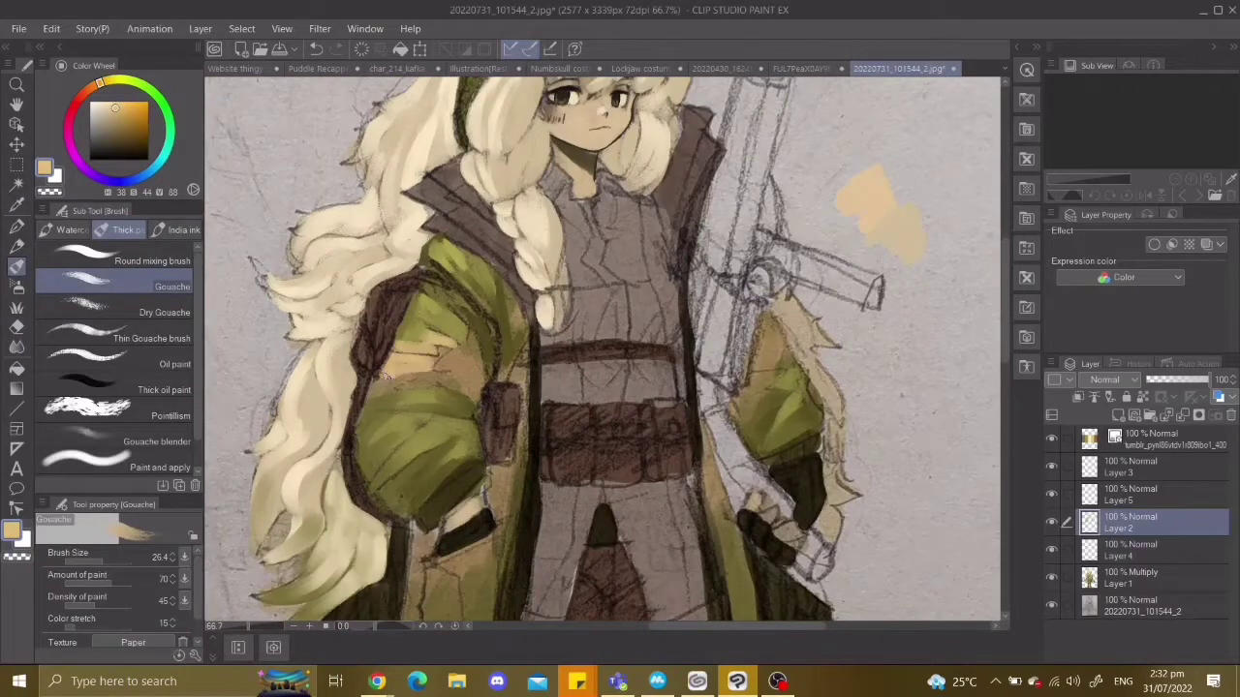
Shade the sleeve's tan band in darker tan with the Gouache brush at size 57.0, undoing unwanted strokes.
{"action": "key", "text": "ctrl+minus"}
{"action": "key", "text": "ctrl+minus"}
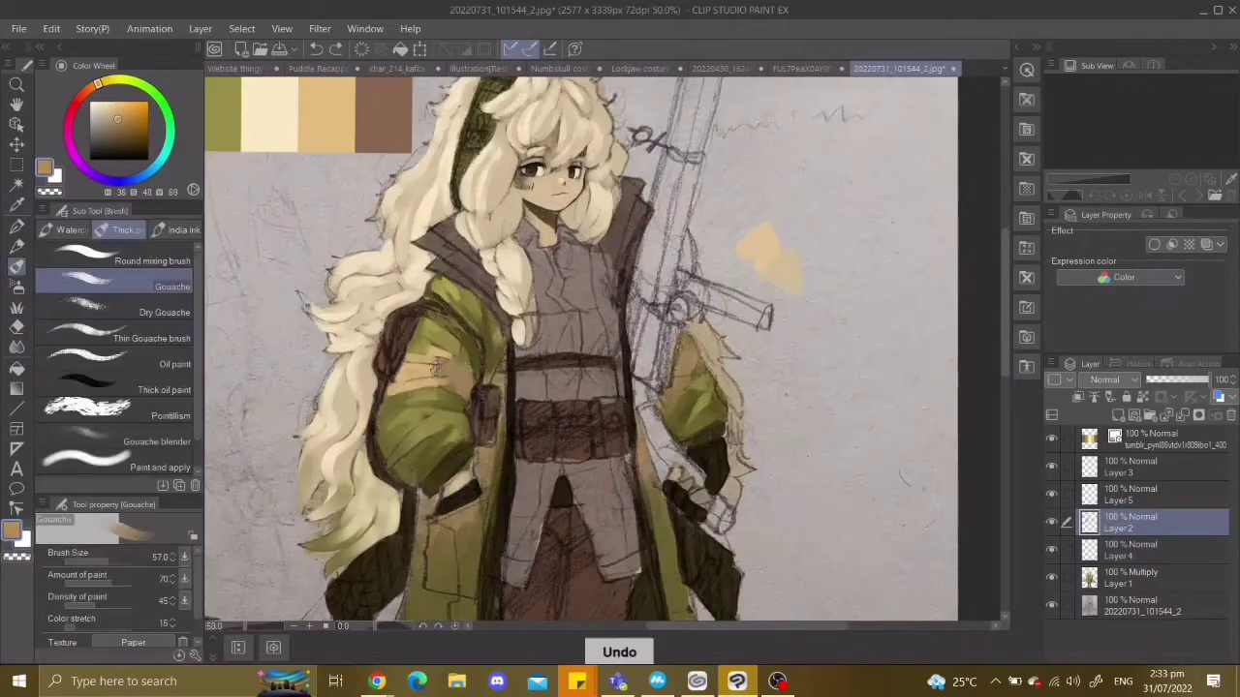
{"action": "key", "text": "ctrl+z"}
{"action": "scroll", "coordinate": [613, 232], "scroll_direction": "up", "scroll_amount": 3}
{"action": "key", "text": "ctrl+minus"}
{"action": "key", "text": "ctrl+z"}
{"action": "key", "text": "ctrl+z"}
{"action": "scroll", "coordinate": [613, 232], "scroll_direction": "up", "scroll_amount": 1}
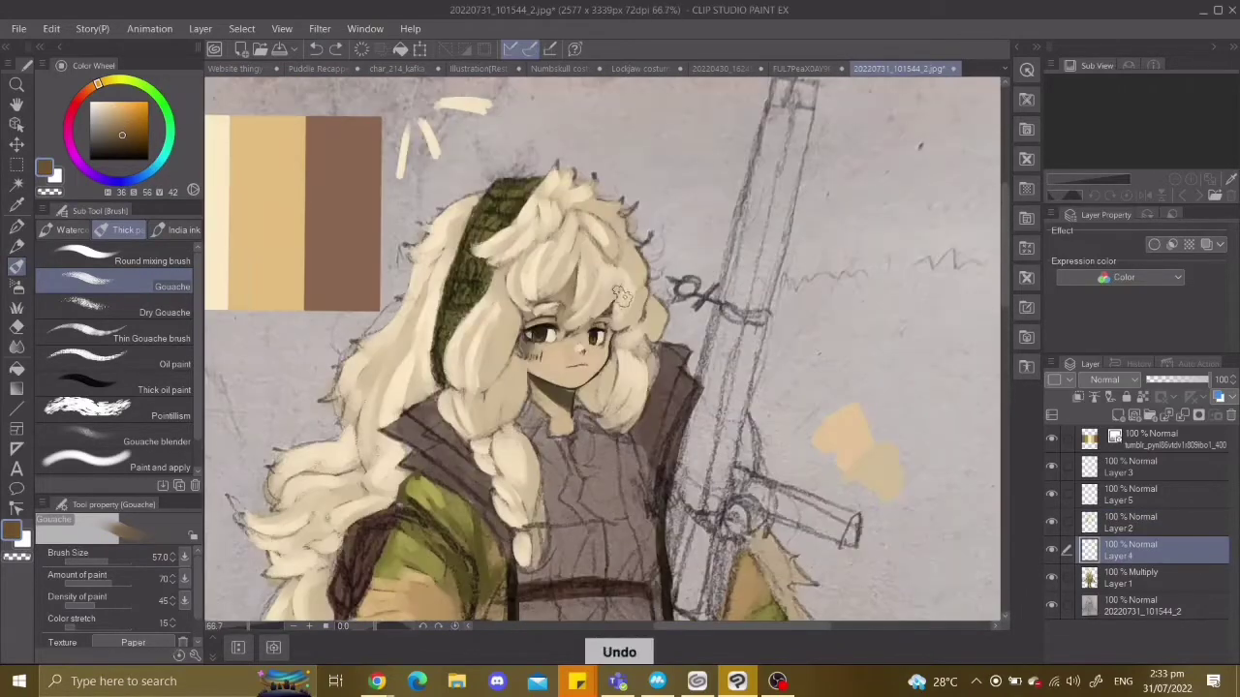
Paint the trousers on Layer 4 in reddish brown with the Gouache brush at size 57.0, undoing the unwanted stroke.
{"action": "key", "text": "ctrl+minus"}
{"action": "key", "text": "ctrl+minus"}
{"action": "key", "text": "ctrl+minus"}
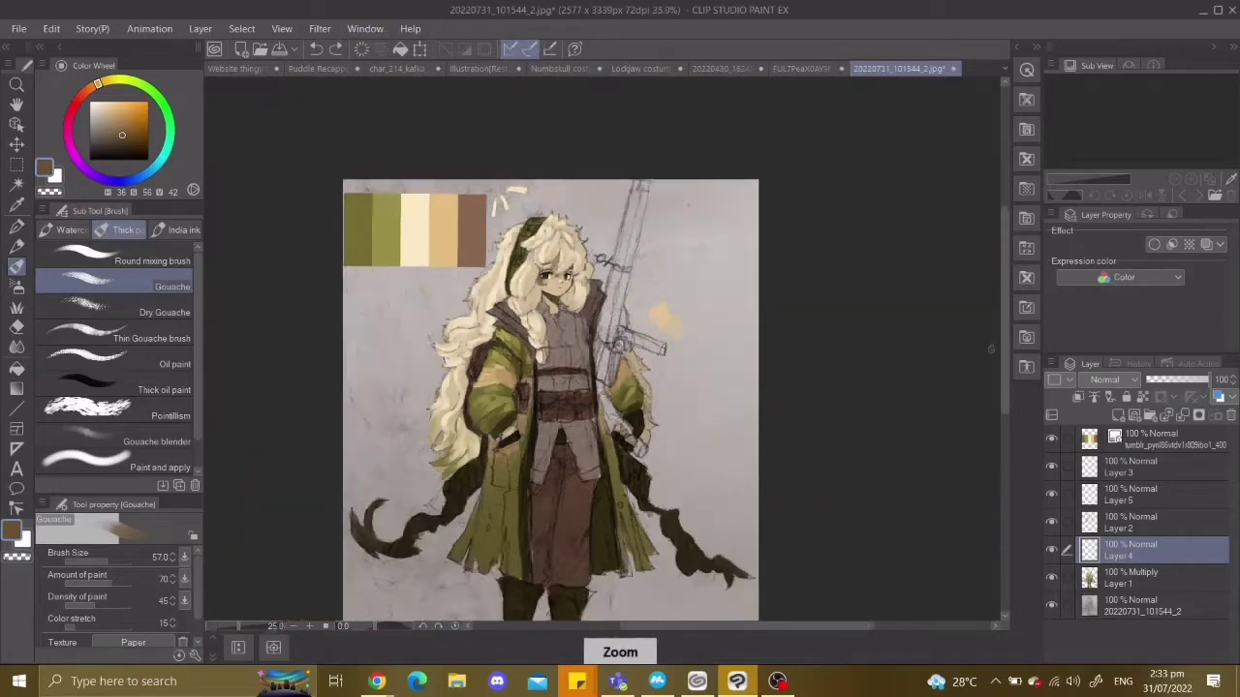
{"action": "left_click", "coordinate": [24, 288]}
{"action": "left_click", "coordinate": [17, 266]}
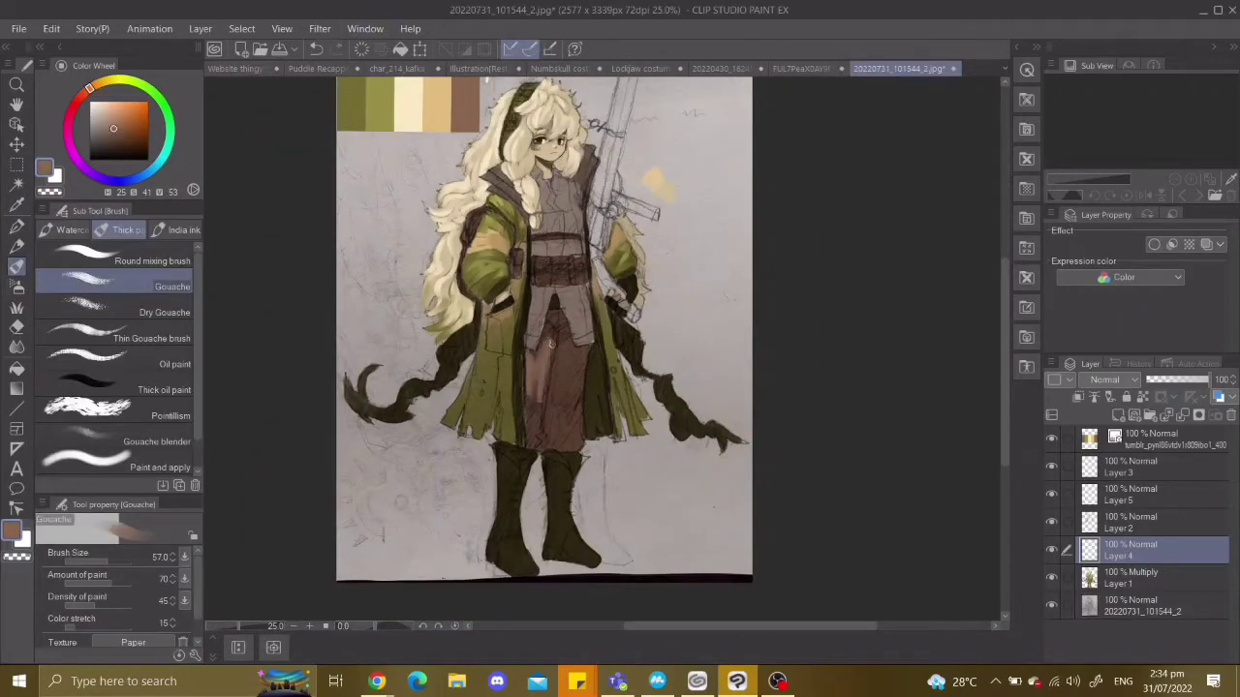
{"action": "key", "text": "ctrl+z"}
Retouch the face and the hair beside it with the Gouache brush at size 12.2 and the Real G-Pen at size 19.8.
{"action": "scroll", "coordinate": [617, 137], "scroll_direction": "up", "scroll_amount": 4}
{"action": "left_click", "coordinate": [95, 560]}
{"action": "scroll", "coordinate": [484, 272], "scroll_direction": "up", "scroll_amount": 1}
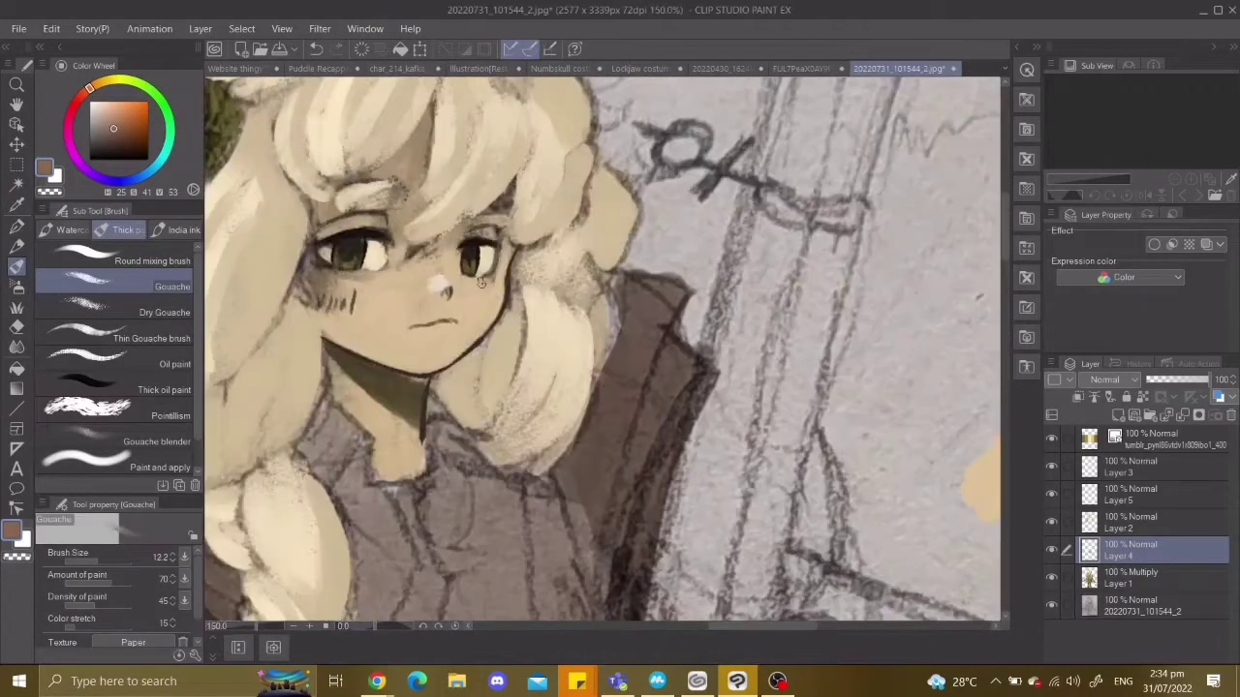
{"action": "scroll", "coordinate": [489, 270], "scroll_direction": "down", "scroll_amount": 1}
{"action": "scroll", "coordinate": [285, 268], "scroll_direction": "down", "scroll_amount": 1}
{"action": "key", "text": "p"}
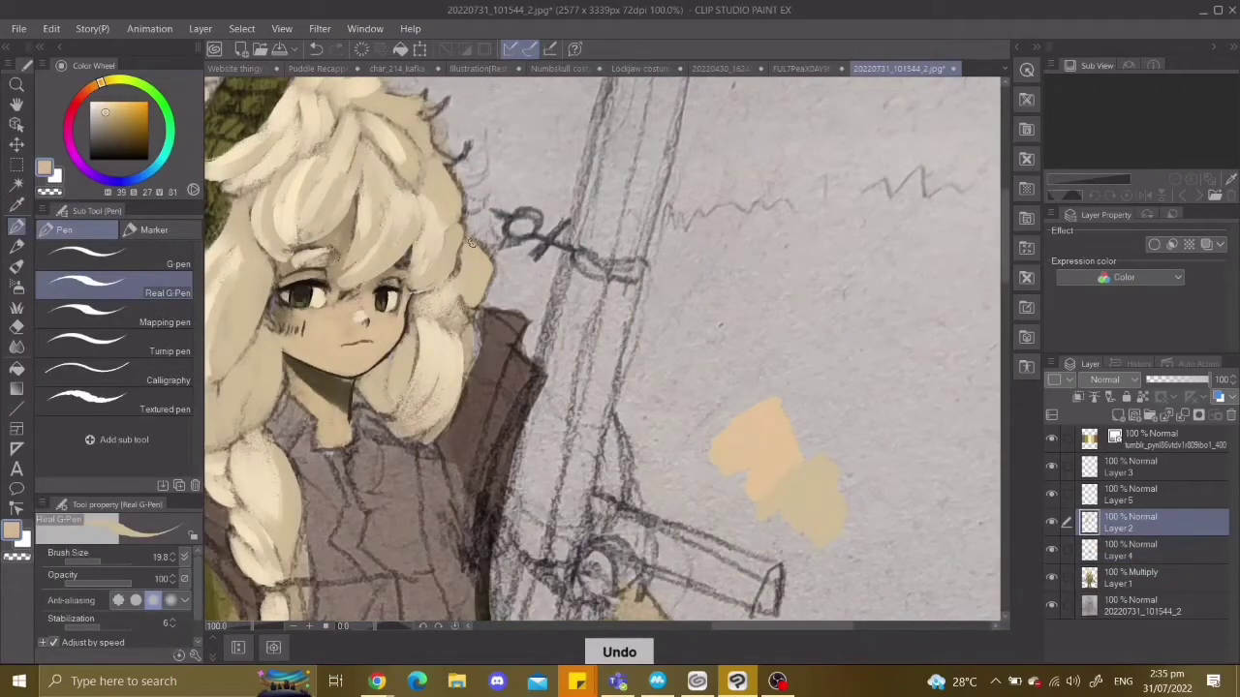
Paint an olive hair tie near the end of the braid on Layer 2 with the Gouache brush at size 12.2.
{"action": "scroll", "coordinate": [455, 257], "scroll_direction": "down", "scroll_amount": 4}
{"action": "key", "text": "b"}
{"action": "scroll", "coordinate": [455, 257], "scroll_direction": "up", "scroll_amount": 5}
{"action": "scroll", "coordinate": [455, 257], "scroll_direction": "down", "scroll_amount": 5}
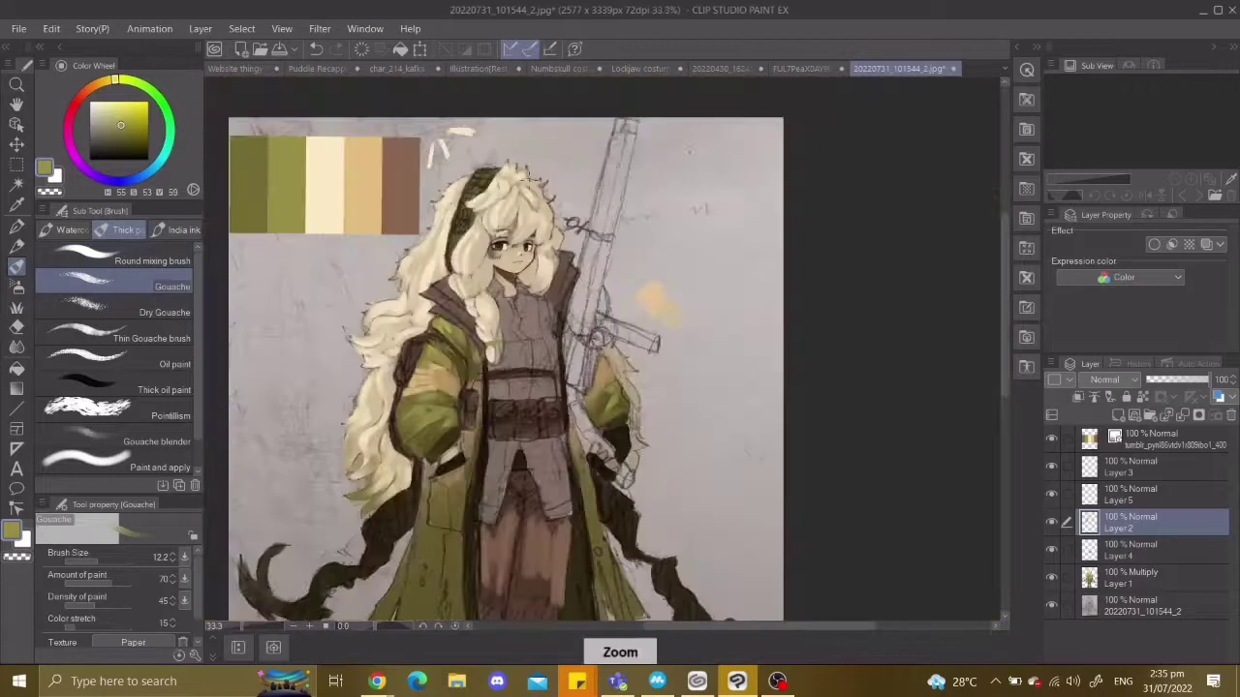
{"action": "scroll", "coordinate": [455, 257], "scroll_direction": "up", "scroll_amount": 5}
{"action": "scroll", "coordinate": [455, 256], "scroll_direction": "down", "scroll_amount": 5}
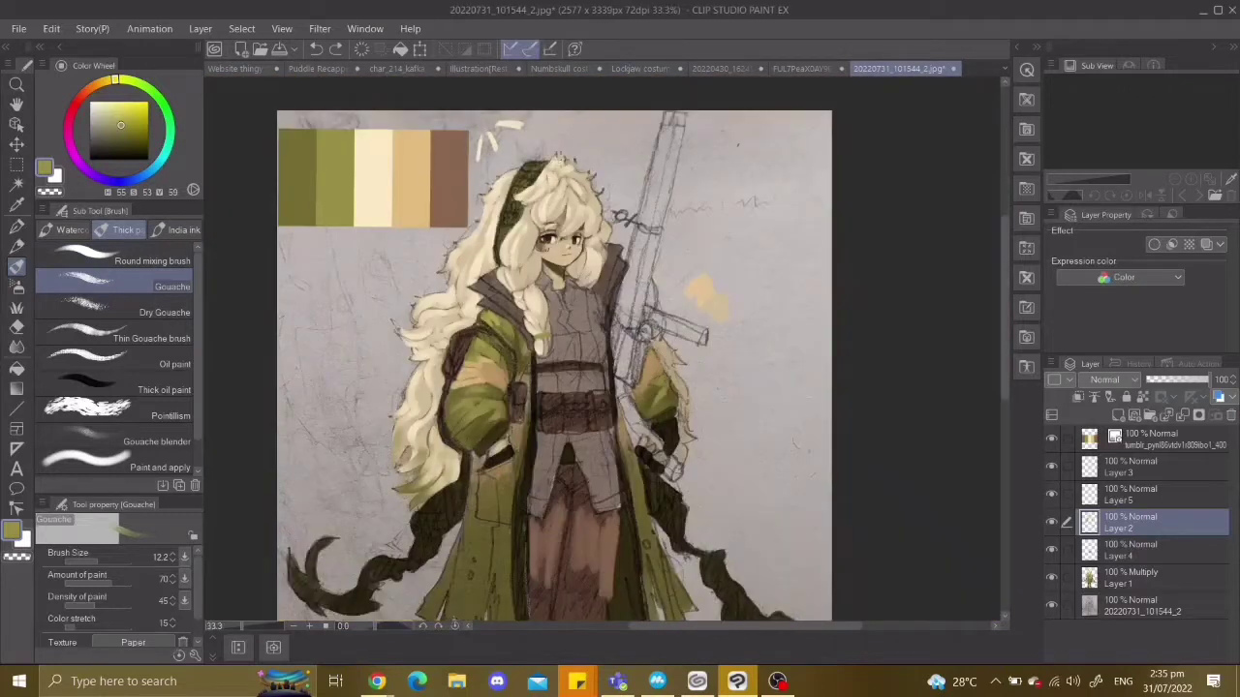
{"action": "scroll", "coordinate": [557, 370], "scroll_direction": "up", "scroll_amount": 5}
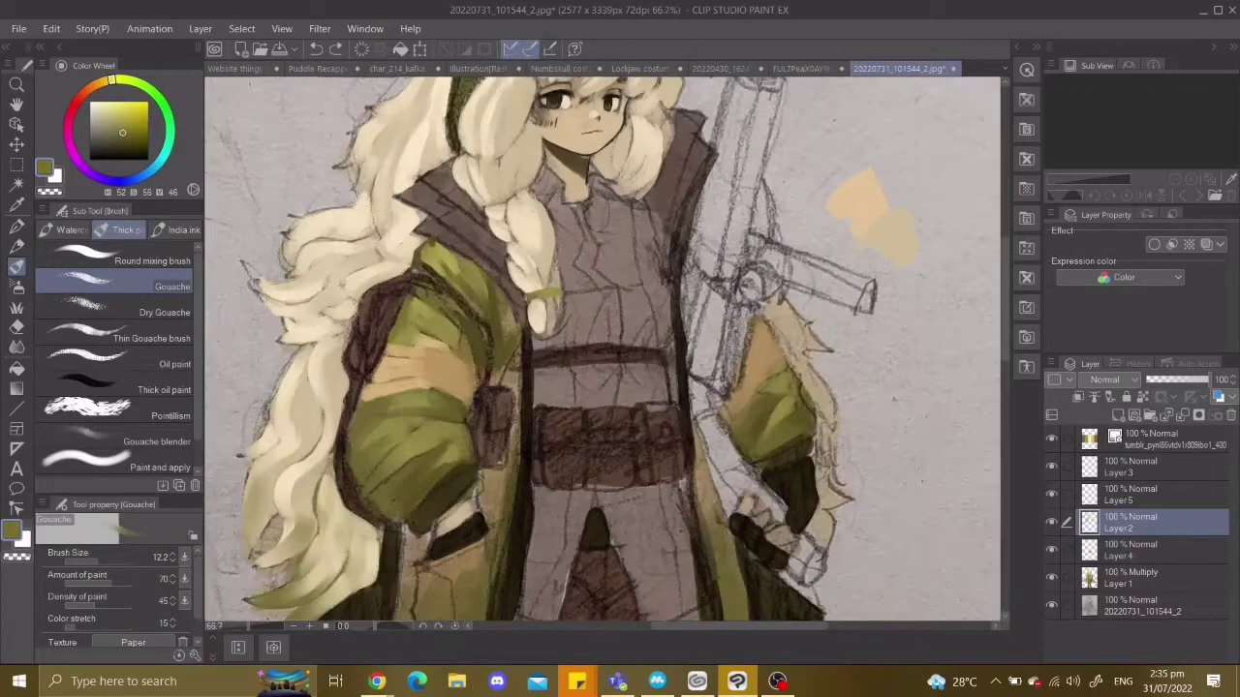
{"action": "scroll", "coordinate": [538, 264], "scroll_direction": "down", "scroll_amount": 5}
{"action": "key", "text": "ctrl+z"}
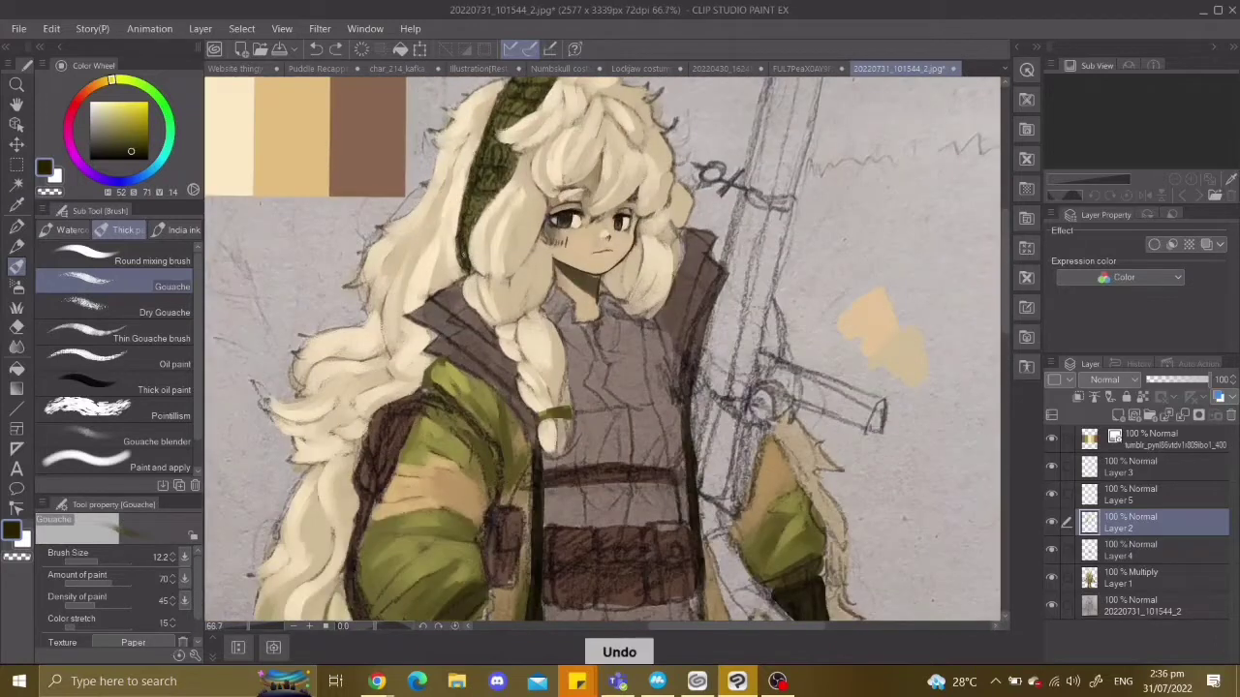
Outline the headband and its knit pattern in very dark olive with the Gouache brush at size 12.2.
{"action": "scroll", "coordinate": [539, 264], "scroll_direction": "up", "scroll_amount": 3}
{"action": "key", "text": "ctrl+y"}
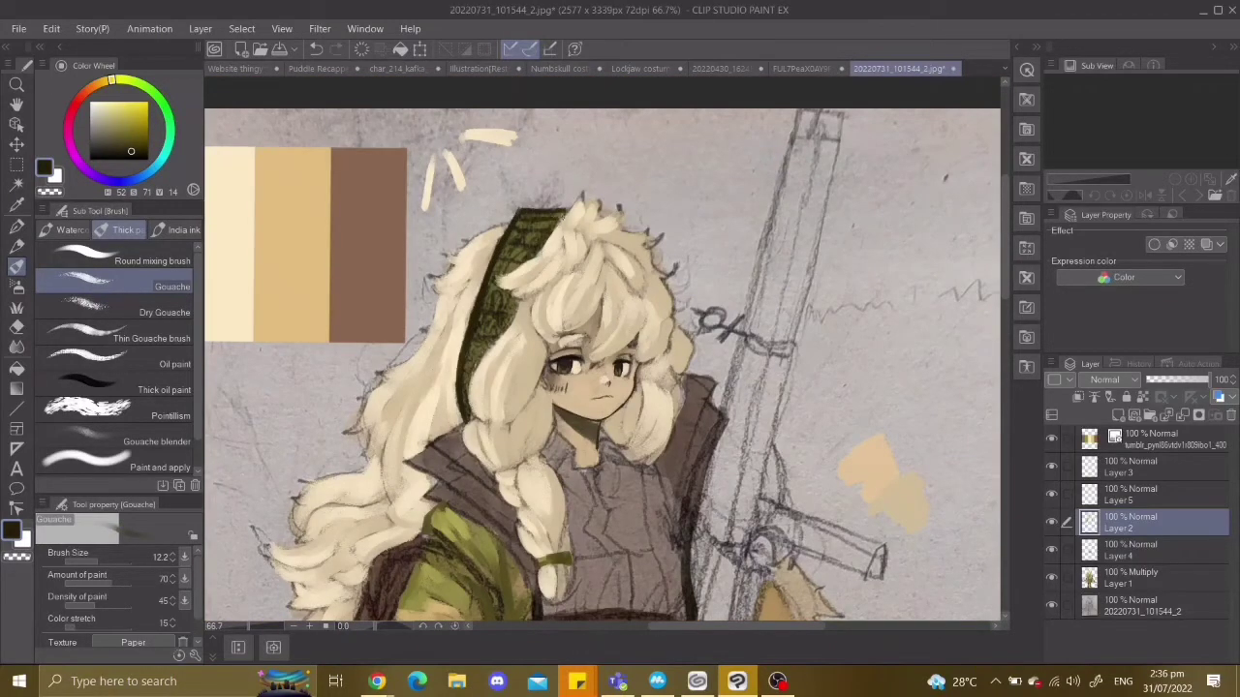
{"action": "key", "text": "ctrl+z"}
{"action": "scroll", "coordinate": [601, 364], "scroll_direction": "down", "scroll_amount": 4}
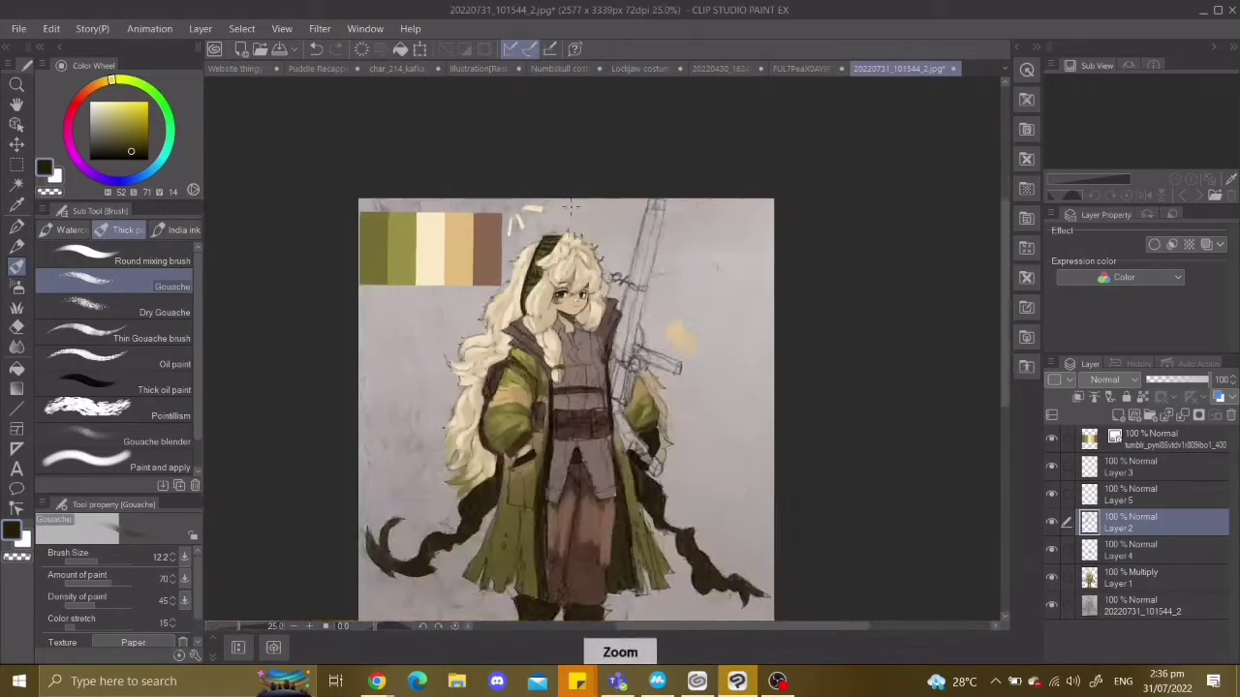
{"action": "scroll", "coordinate": [601, 364], "scroll_direction": "up", "scroll_amount": 3}
{"action": "scroll", "coordinate": [562, 368], "scroll_direction": "up", "scroll_amount": 3}
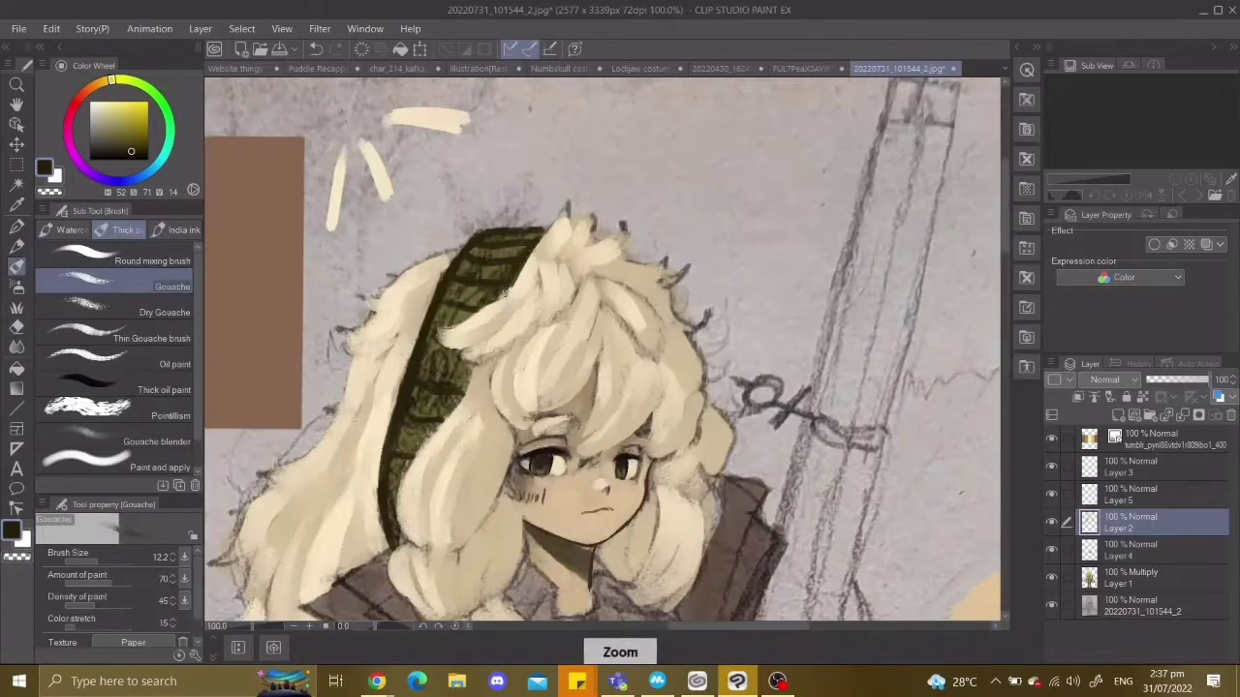
{"action": "scroll", "coordinate": [233, 310], "scroll_direction": "down", "scroll_amount": 2}
Colour the headband on Layer 4 in olive with darker shading, using the Gouache brush at sizes 57.0 and 24.0.
{"action": "left_click", "coordinate": [232, 310], "text": "alt"}
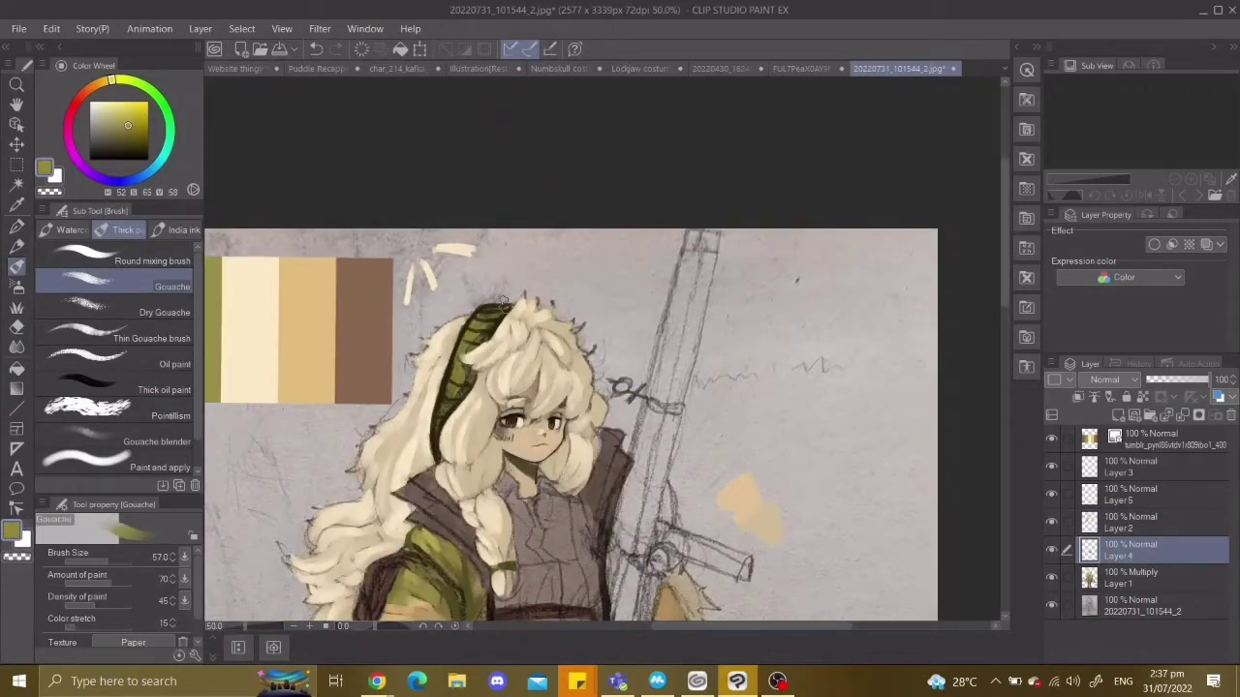
{"action": "key", "text": "i"}
{"action": "scroll", "coordinate": [225, 271], "scroll_direction": "down", "scroll_amount": 1}
{"action": "key", "text": "b"}
{"action": "scroll", "coordinate": [601, 364], "scroll_direction": "up", "scroll_amount": 2}
{"action": "key", "text": "ctrl+z"}
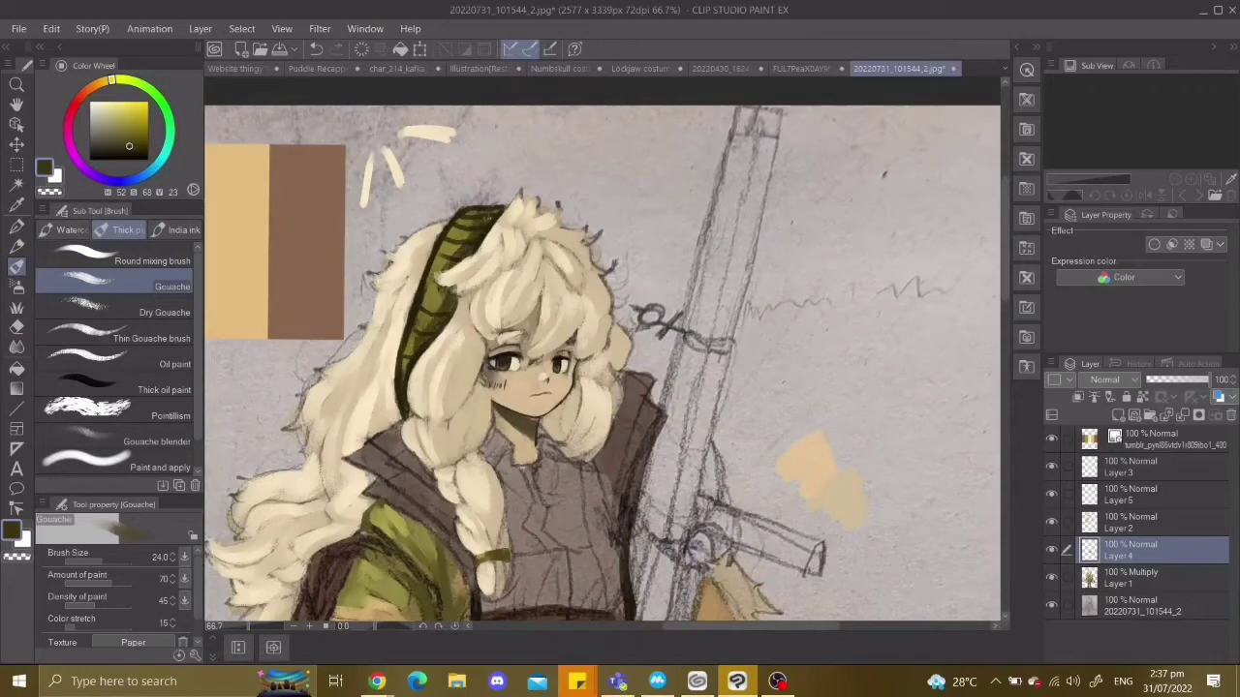
{"action": "key", "text": "ctrl+z"}
Paint lighter olive knit segments on the headband on Layer 2 with the Gouache brush at size 12.2.
{"action": "left_click_drag", "start_coordinate": [99, 557], "coordinate": [83, 559]}
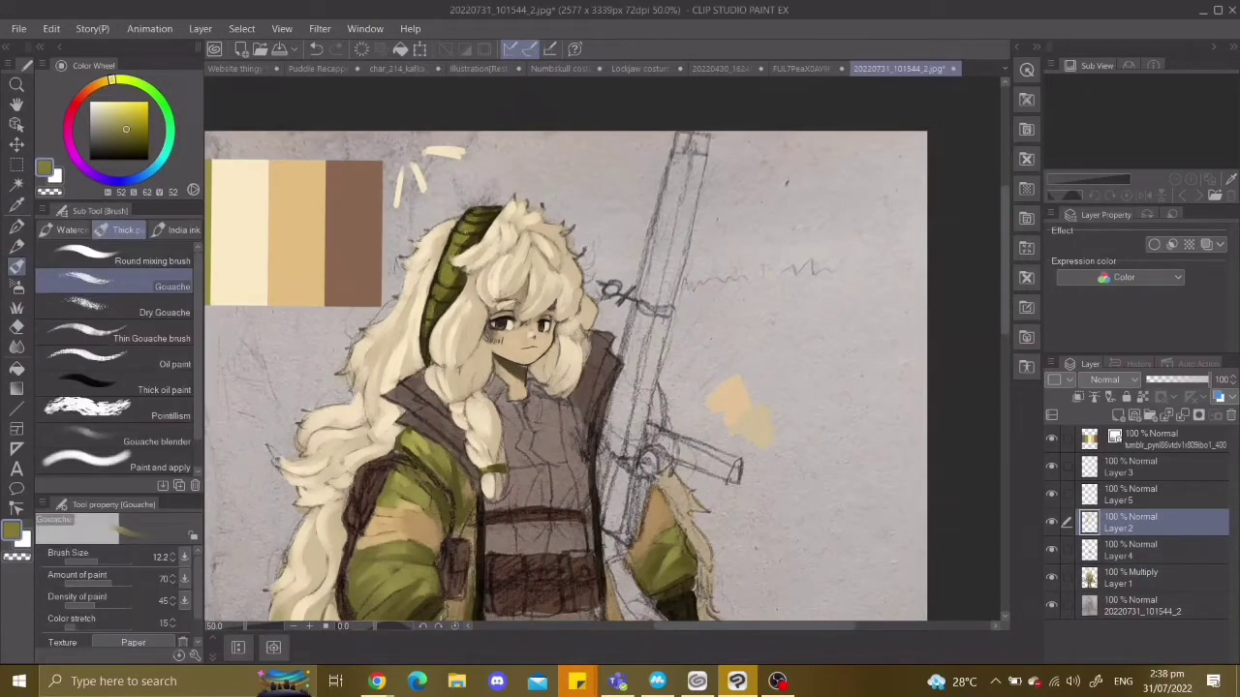
{"action": "scroll", "coordinate": [600, 349], "scroll_direction": "up", "scroll_amount": 1}
{"action": "scroll", "coordinate": [600, 349], "scroll_direction": "down", "scroll_amount": 1}
{"action": "scroll", "coordinate": [601, 349], "scroll_direction": "up", "scroll_amount": 1}
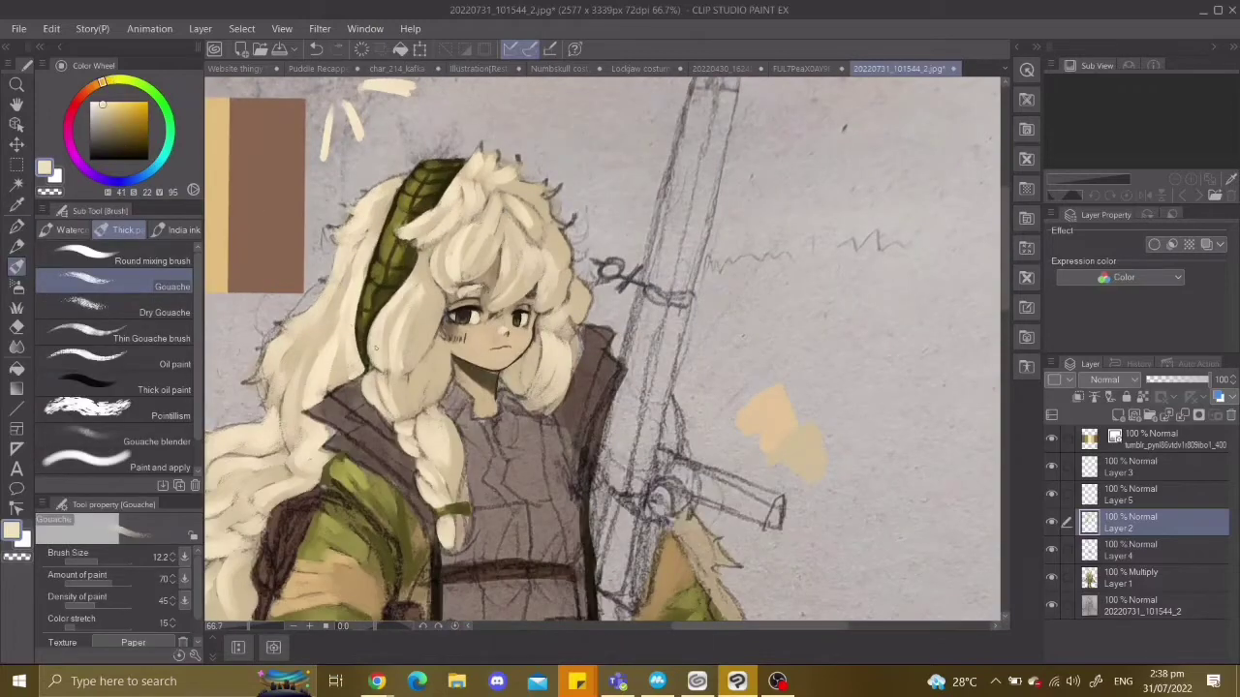
Clean up the hair edges along the headband in sampled cream with the Gouache brush at size 12.2.
{"action": "key", "text": "ctrl+z"}
{"action": "scroll", "coordinate": [422, 242], "scroll_direction": "up", "scroll_amount": 3}
{"action": "scroll", "coordinate": [422, 242], "scroll_direction": "down", "scroll_amount": 5}
{"action": "scroll", "coordinate": [422, 242], "scroll_direction": "up", "scroll_amount": 4}
{"action": "left_click", "coordinate": [385, 141], "text": "alt"}
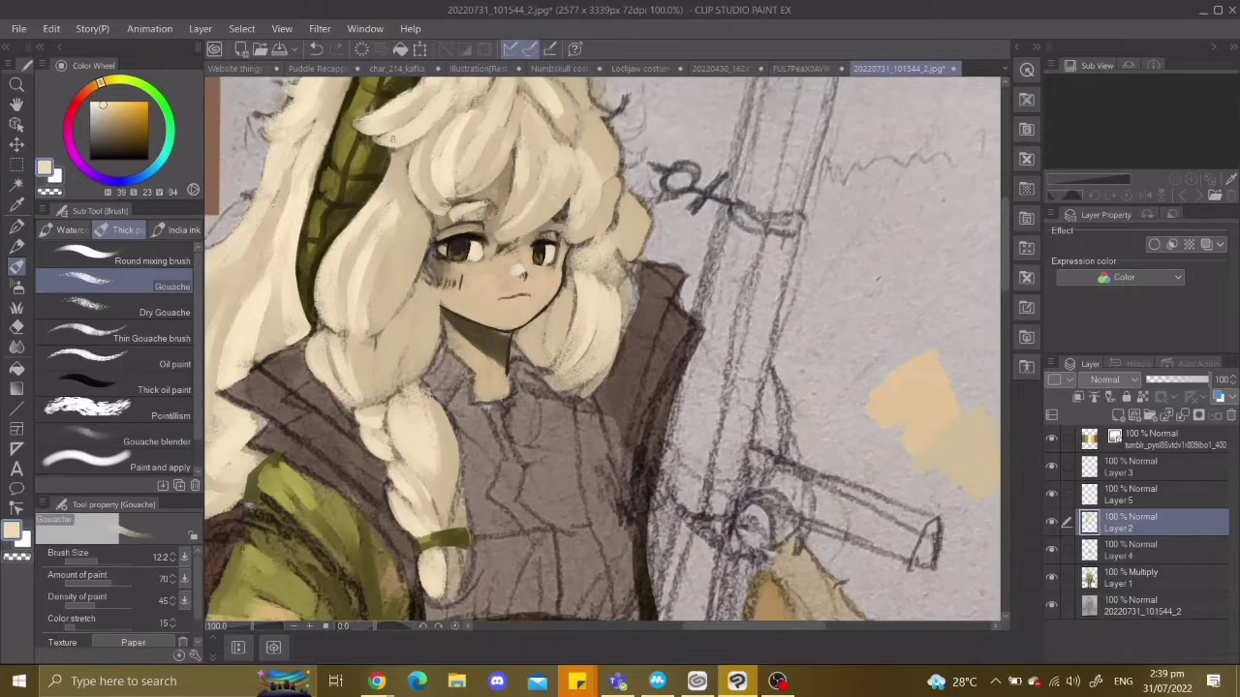
Refine the crown and fringe locks in cream and brown with the Gouache brush at size 12.2, undoing unwanted strokes.
{"action": "scroll", "coordinate": [392, 138], "scroll_direction": "down", "scroll_amount": 4}
{"action": "scroll", "coordinate": [484, 254], "scroll_direction": "up", "scroll_amount": 2}
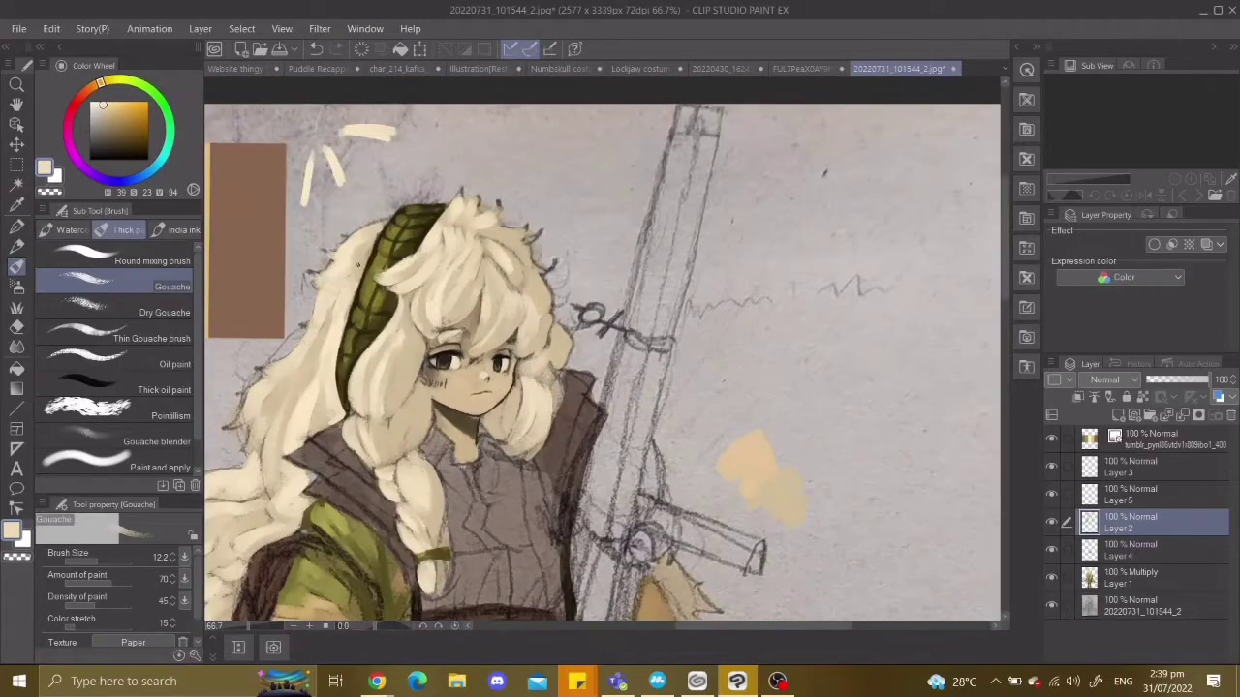
{"action": "scroll", "coordinate": [675, 397], "scroll_direction": "down", "scroll_amount": 1}
{"action": "key", "text": "ctrl+z"}
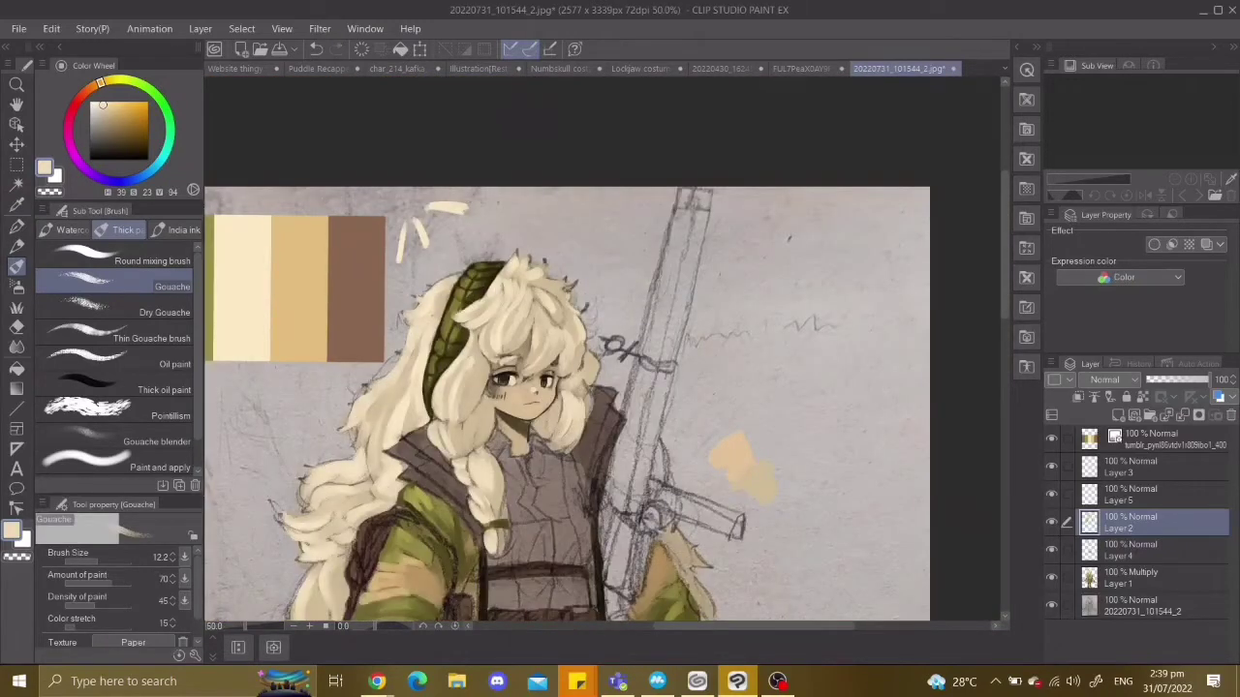
{"action": "scroll", "coordinate": [567, 402], "scroll_direction": "up", "scroll_amount": 3}
{"action": "key", "text": "ctrl+z"}
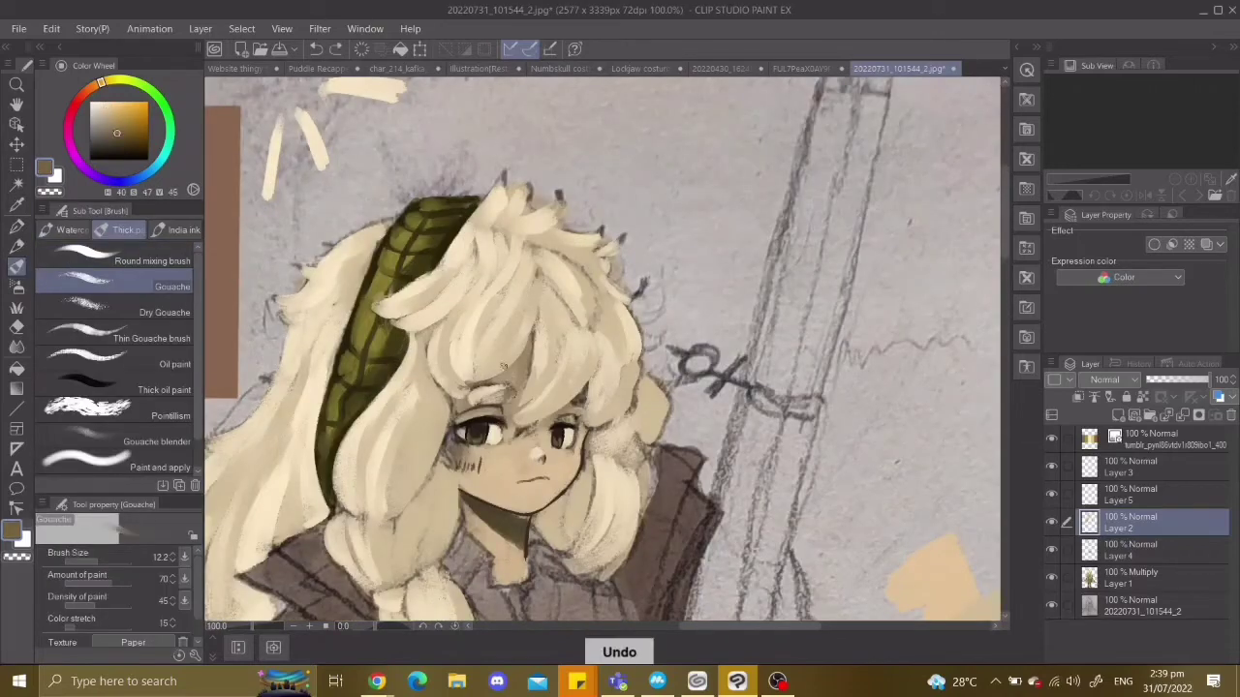
{"action": "scroll", "coordinate": [567, 402], "scroll_direction": "down", "scroll_amount": 2}
{"action": "scroll", "coordinate": [601, 358], "scroll_direction": "down", "scroll_amount": 3}
{"action": "scroll", "coordinate": [601, 358], "scroll_direction": "up", "scroll_amount": 3}
{"action": "scroll", "coordinate": [601, 358], "scroll_direction": "down", "scroll_amount": 3}
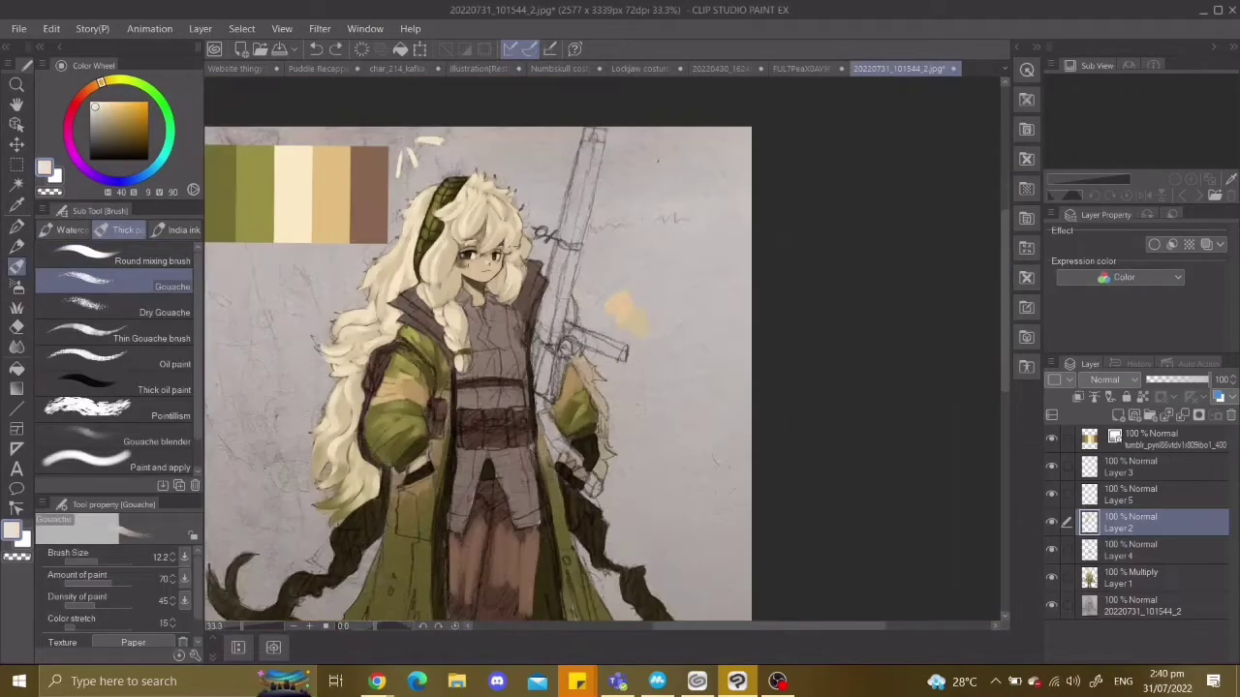
Paint an olive tie around the end of the front braid on Layer 2.
{"action": "scroll", "coordinate": [600, 242], "scroll_direction": "down", "scroll_amount": 1}
{"action": "key", "text": "p"}
{"action": "scroll", "coordinate": [600, 242], "scroll_direction": "up", "scroll_amount": 6}
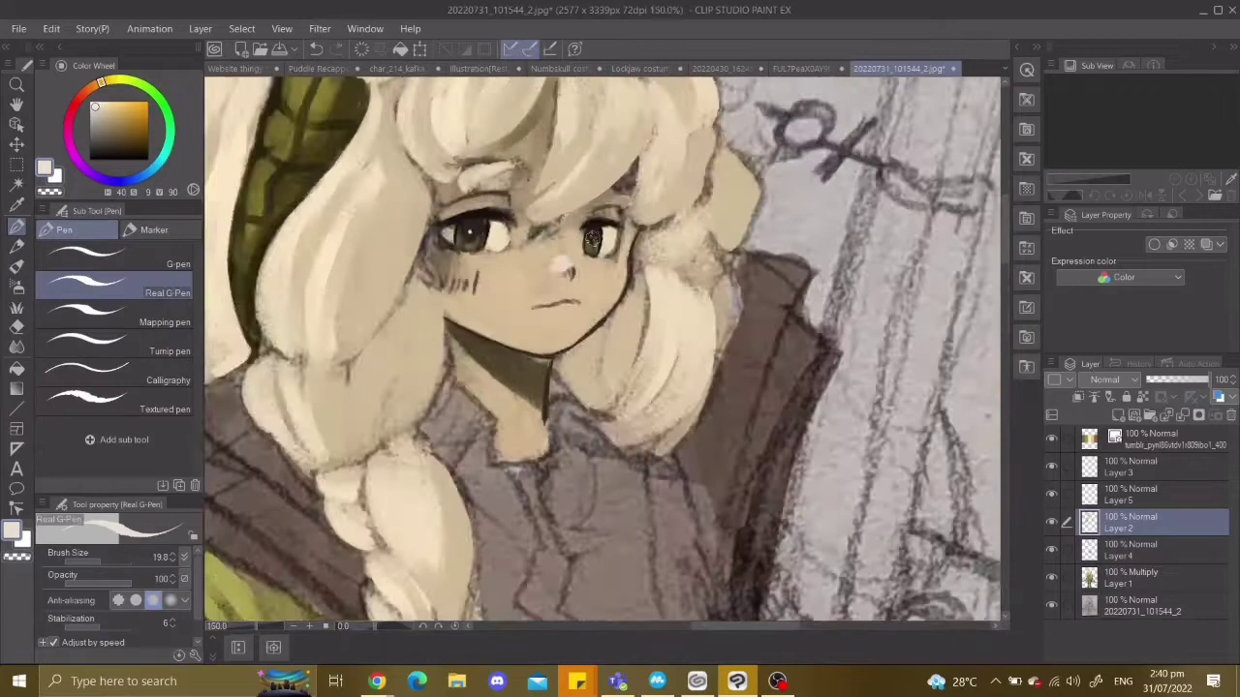
{"action": "scroll", "coordinate": [523, 306], "scroll_direction": "down", "scroll_amount": 3}
{"action": "scroll", "coordinate": [523, 306], "scroll_direction": "up", "scroll_amount": 3}
{"action": "key", "text": "b"}
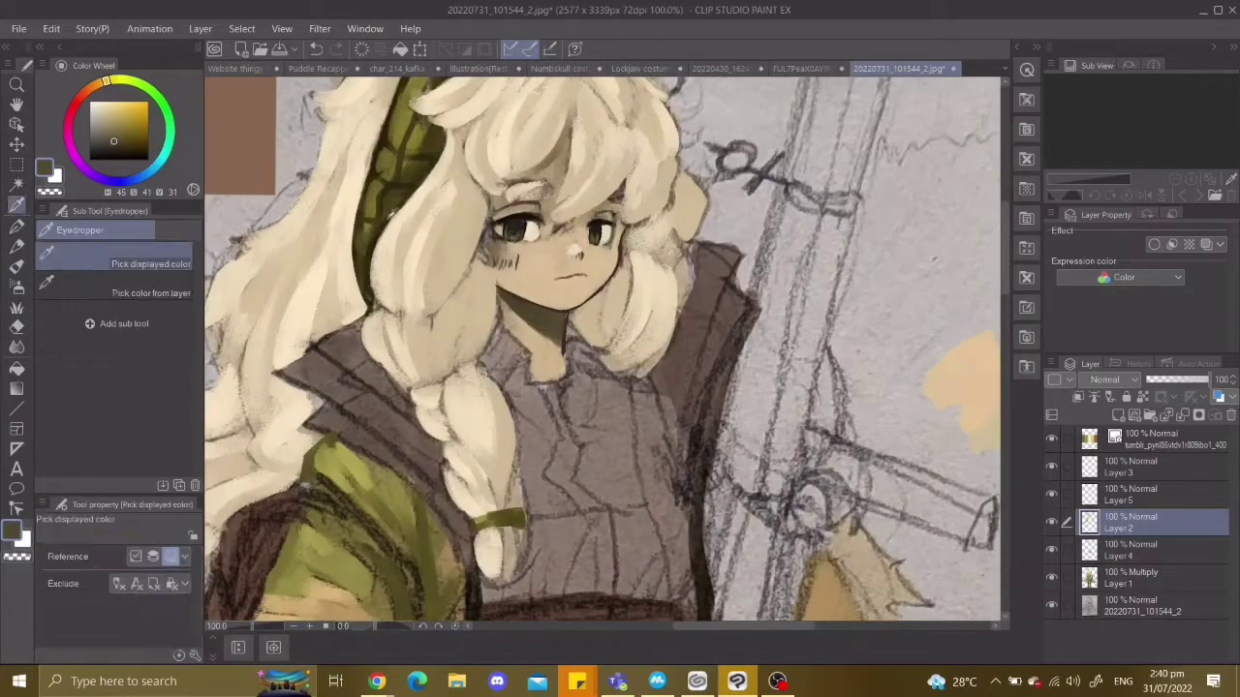
{"action": "scroll", "coordinate": [523, 329], "scroll_direction": "down", "scroll_amount": 2}
Soften the neck shadow under the chin in tan brown with the Gouache brush at size 19.8, and switch to Layer 4.
{"action": "scroll", "coordinate": [523, 329], "scroll_direction": "up", "scroll_amount": 4}
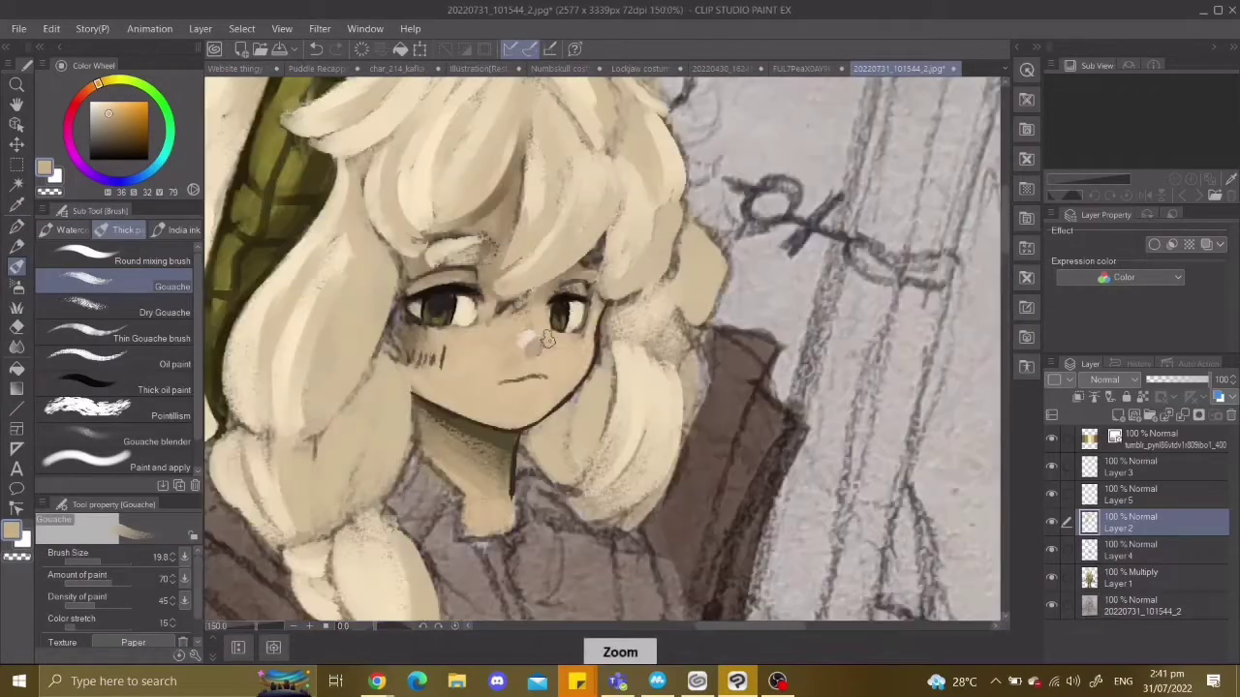
{"action": "left_click", "coordinate": [531, 345], "text": "ctrl+shift"}
{"action": "left_click", "coordinate": [531, 345], "text": "alt"}
{"action": "scroll", "coordinate": [531, 345], "scroll_direction": "down", "scroll_amount": 5}
{"action": "scroll", "coordinate": [590, 523], "scroll_direction": "up", "scroll_amount": 1}
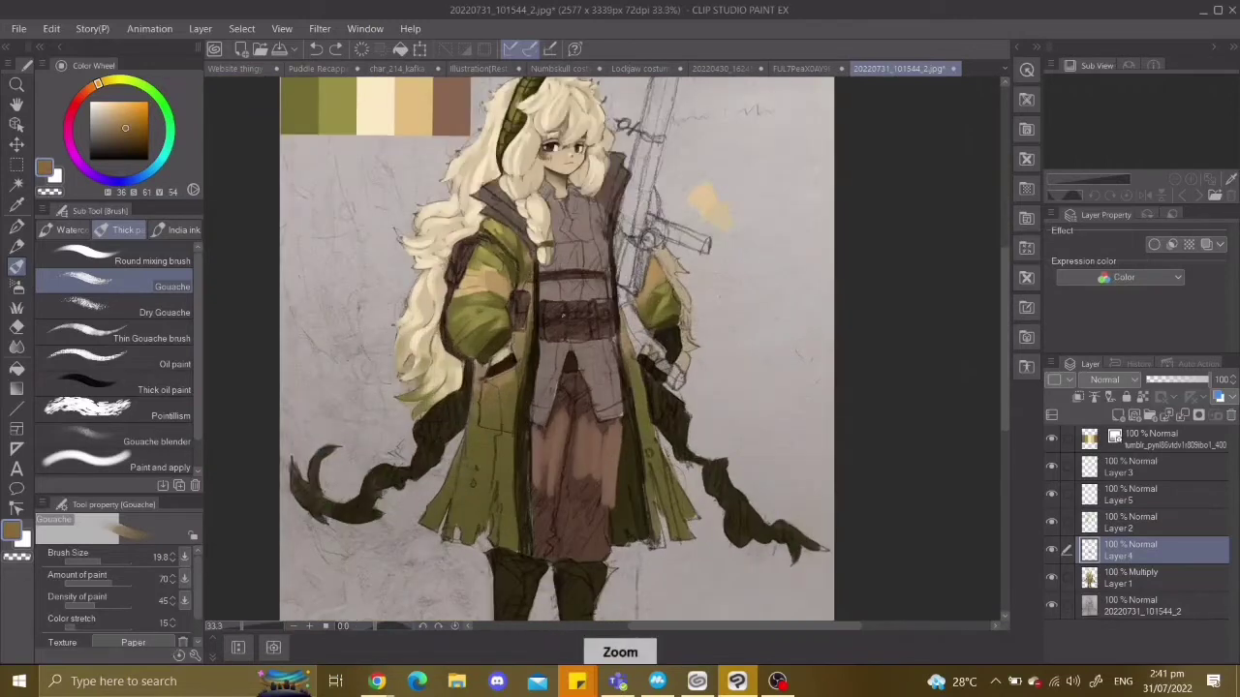
Paint dark brown shadows on the trouser legs on Layer 4 with the Gouache brush at size 32.0.
{"action": "left_click", "coordinate": [608, 523], "text": "alt"}
{"action": "key", "text": "ctrl+z"}
{"action": "left_click", "coordinate": [610, 523], "text": "alt"}
{"action": "scroll", "coordinate": [600, 469], "scroll_direction": "down", "scroll_amount": 1}
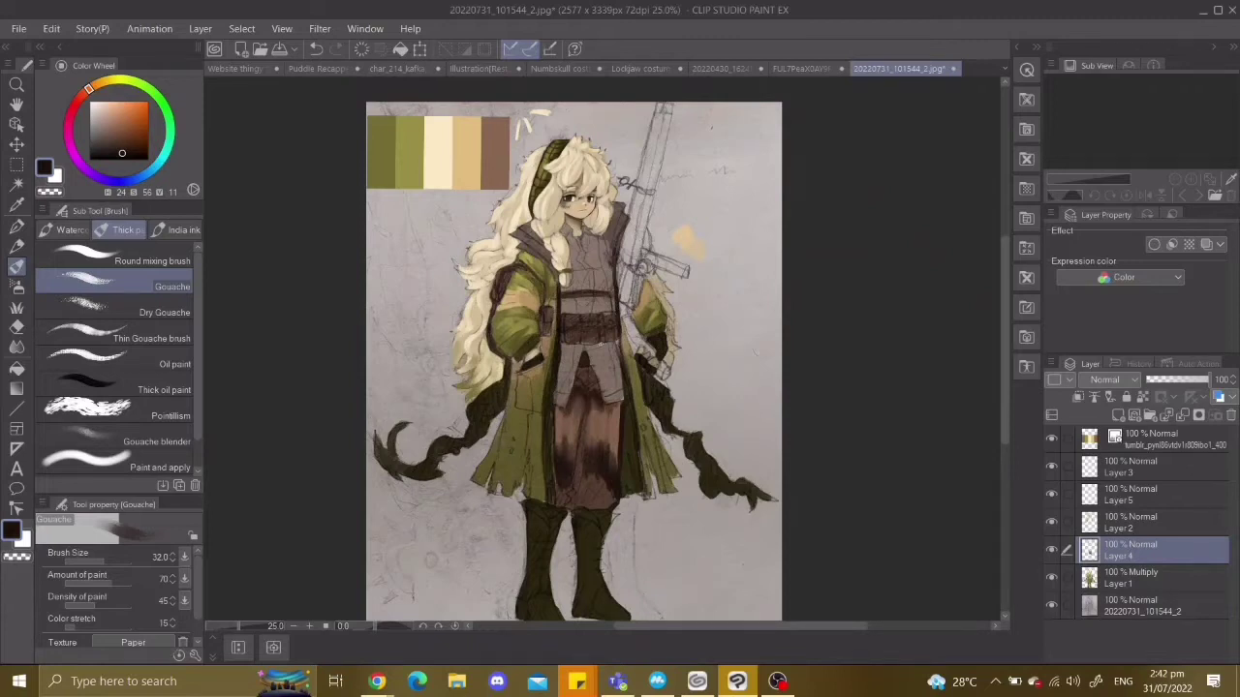
{"action": "scroll", "coordinate": [593, 472], "scroll_direction": "up", "scroll_amount": 1}
{"action": "scroll", "coordinate": [516, 491], "scroll_direction": "down", "scroll_amount": 1}
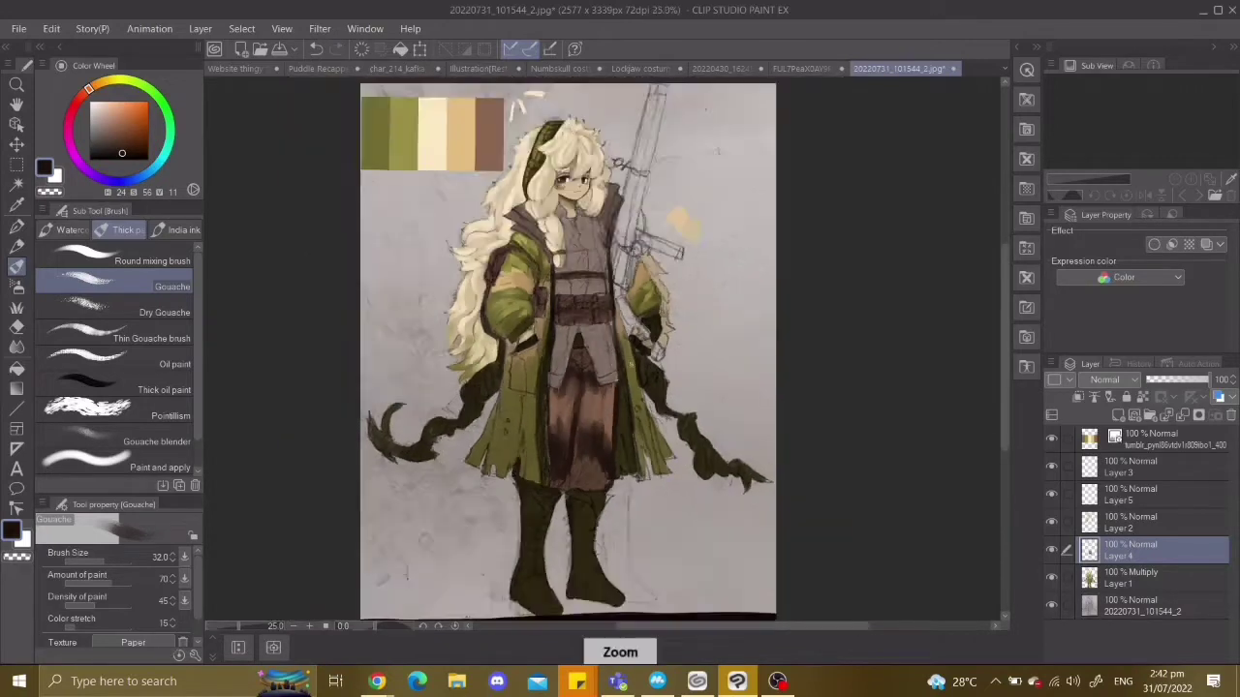
{"action": "scroll", "coordinate": [516, 491], "scroll_direction": "up", "scroll_amount": 1}
{"action": "scroll", "coordinate": [516, 491], "scroll_direction": "down", "scroll_amount": 1}
Blend the trousers in sampled mid-brown with the Gouache brush at sizes 32.0 and 47.0, undoing unwanted strokes.
{"action": "left_click", "coordinate": [21, 280]}
{"action": "scroll", "coordinate": [566, 376], "scroll_direction": "up", "scroll_amount": 1}
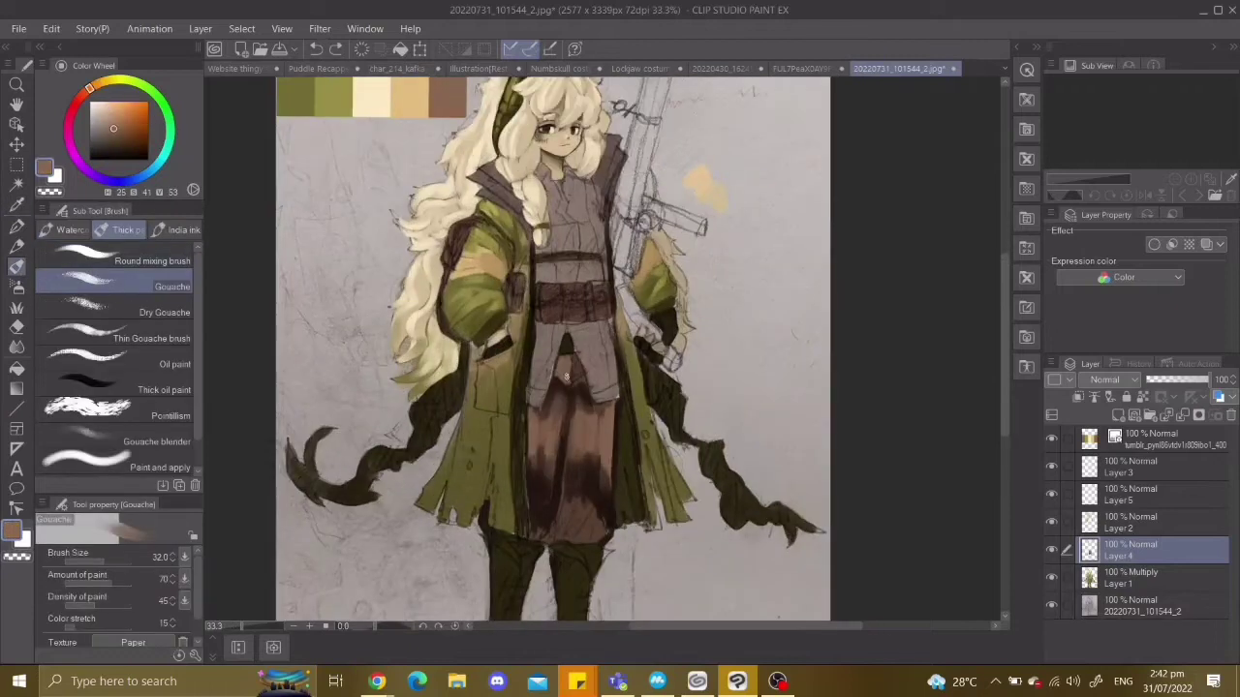
{"action": "left_click_drag", "start_coordinate": [566, 513], "coordinate": [531, 515]}
{"action": "key", "text": "ctrl+z"}
{"action": "key", "text": "ctrl+z"}
{"action": "key", "text": "ctrl+z"}
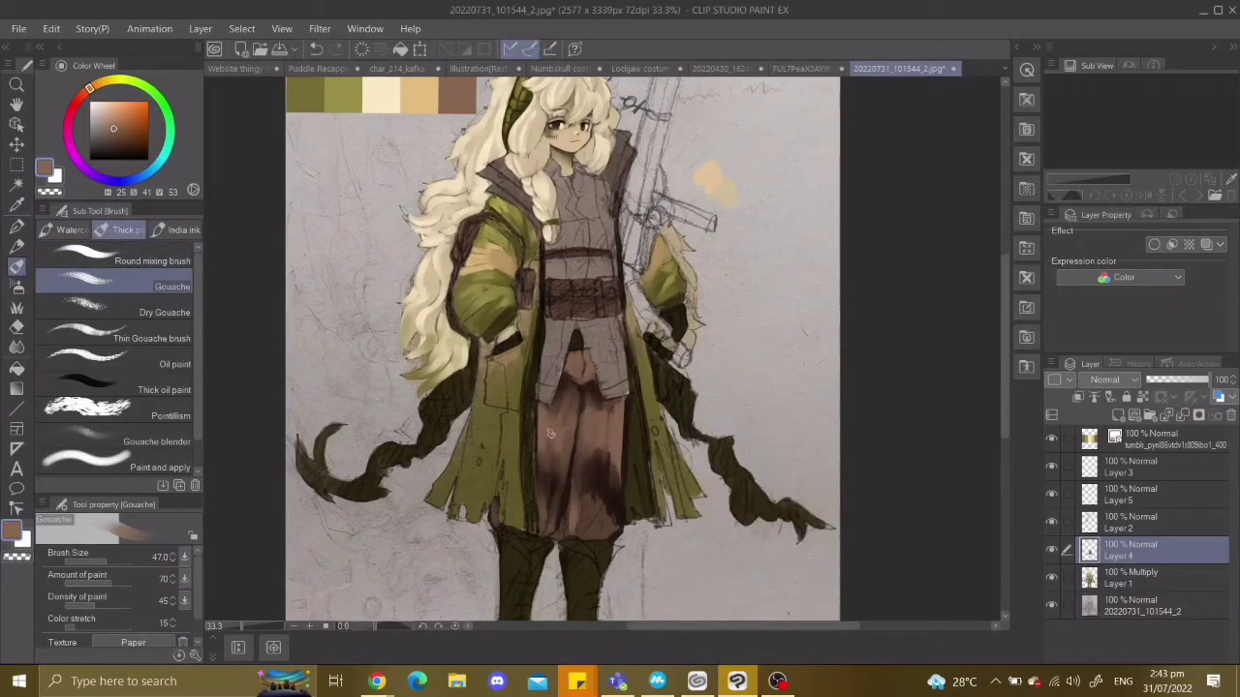
{"action": "left_click_drag", "start_coordinate": [549, 434], "coordinate": [586, 529]}
{"action": "scroll", "coordinate": [618, 451], "scroll_direction": "up", "scroll_amount": 1}
{"action": "scroll", "coordinate": [617, 451], "scroll_direction": "down", "scroll_amount": 1}
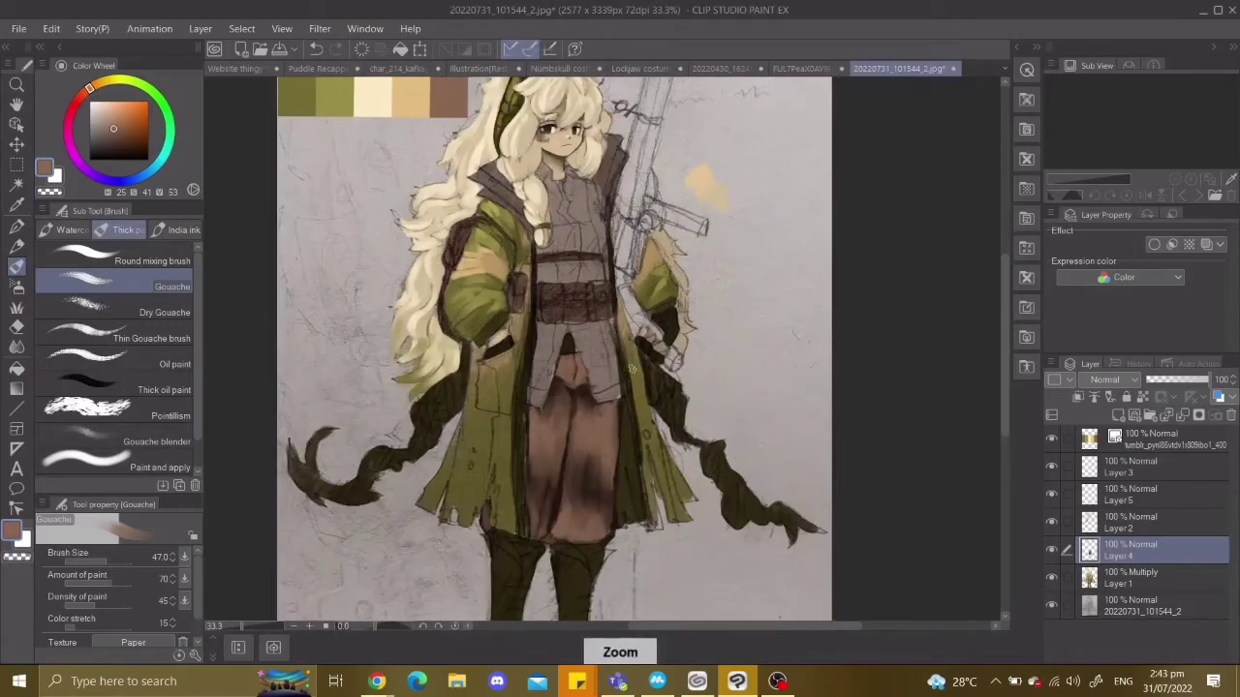
Paint dark brown fold shadows on the lower trousers with the Gouache brush at size 47.0, undoing unwanted strokes.
{"action": "left_click", "coordinate": [613, 447], "text": "alt"}
{"action": "left_click", "coordinate": [582, 515], "text": "alt"}
{"action": "key", "text": "ctrl+z"}
{"action": "key", "text": "ctrl+z"}
{"action": "key", "text": "ctrl+z"}
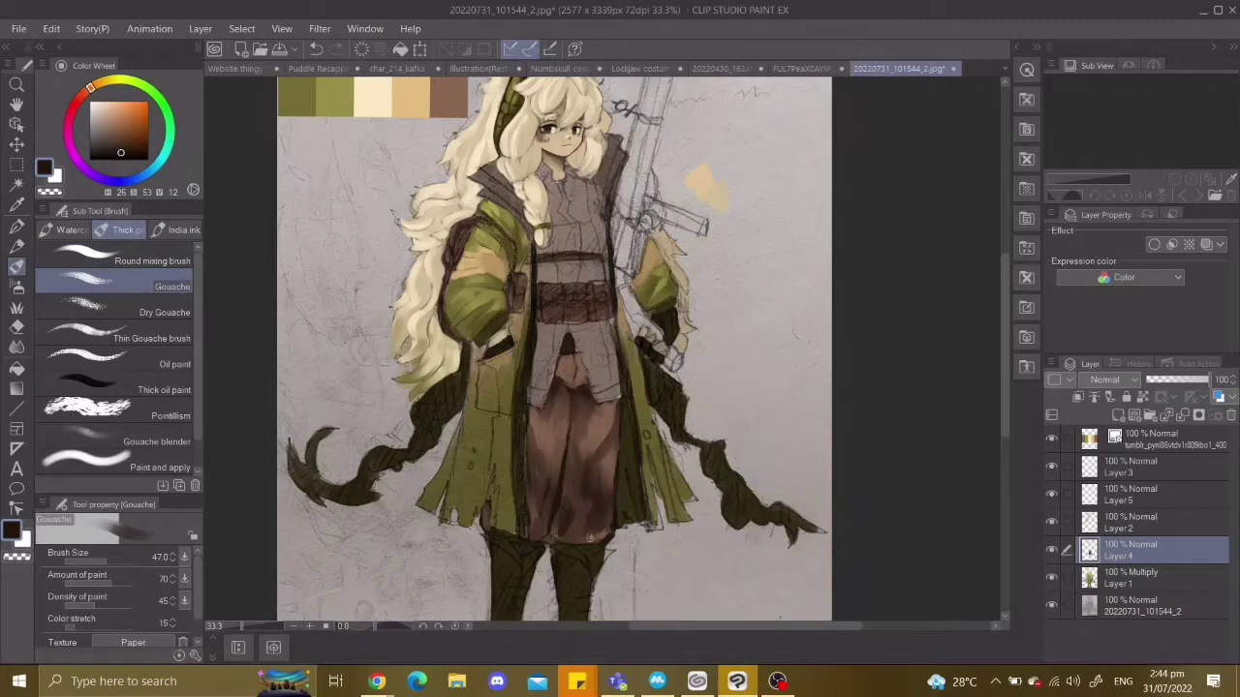
{"action": "scroll", "coordinate": [589, 536], "scroll_direction": "down", "scroll_amount": 2}
{"action": "scroll", "coordinate": [585, 360], "scroll_direction": "up", "scroll_amount": 2}
{"action": "key", "text": "ctrl+z"}
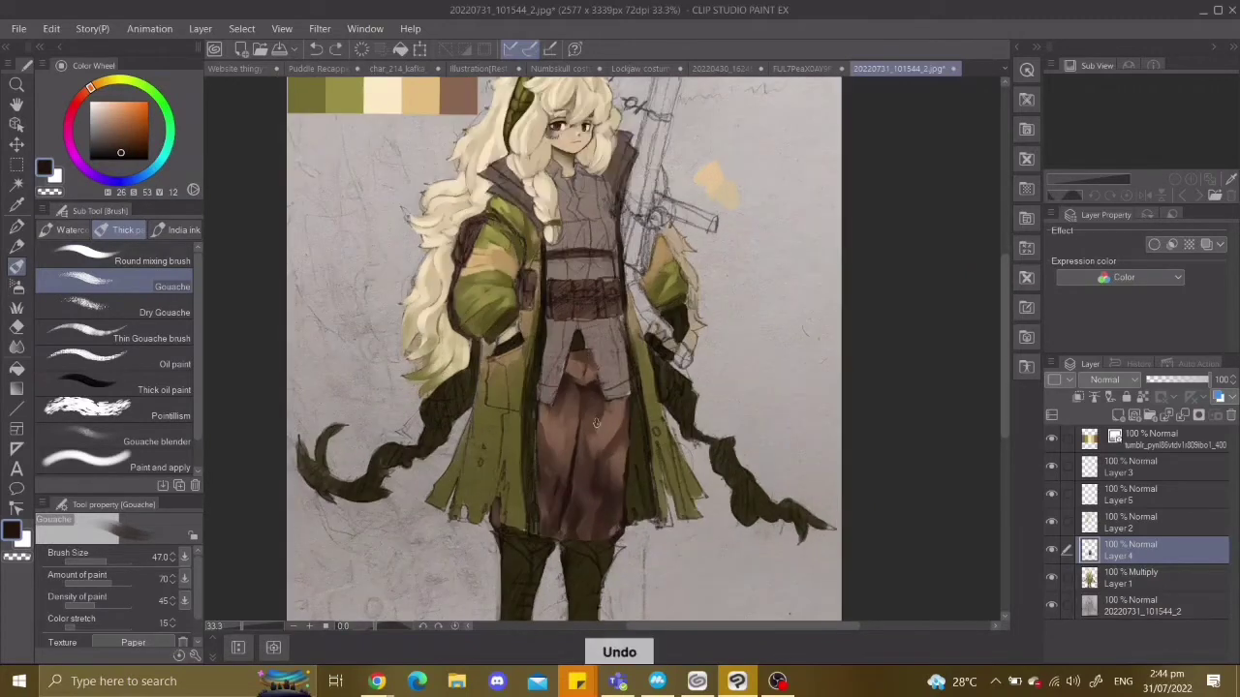
Refine the trouser folds with a sampled muted brown using the Gouache brush at size 47.0, undoing unwanted strokes.
{"action": "scroll", "coordinate": [562, 526], "scroll_direction": "down", "scroll_amount": 1}
{"action": "scroll", "coordinate": [561, 526], "scroll_direction": "up", "scroll_amount": 1}
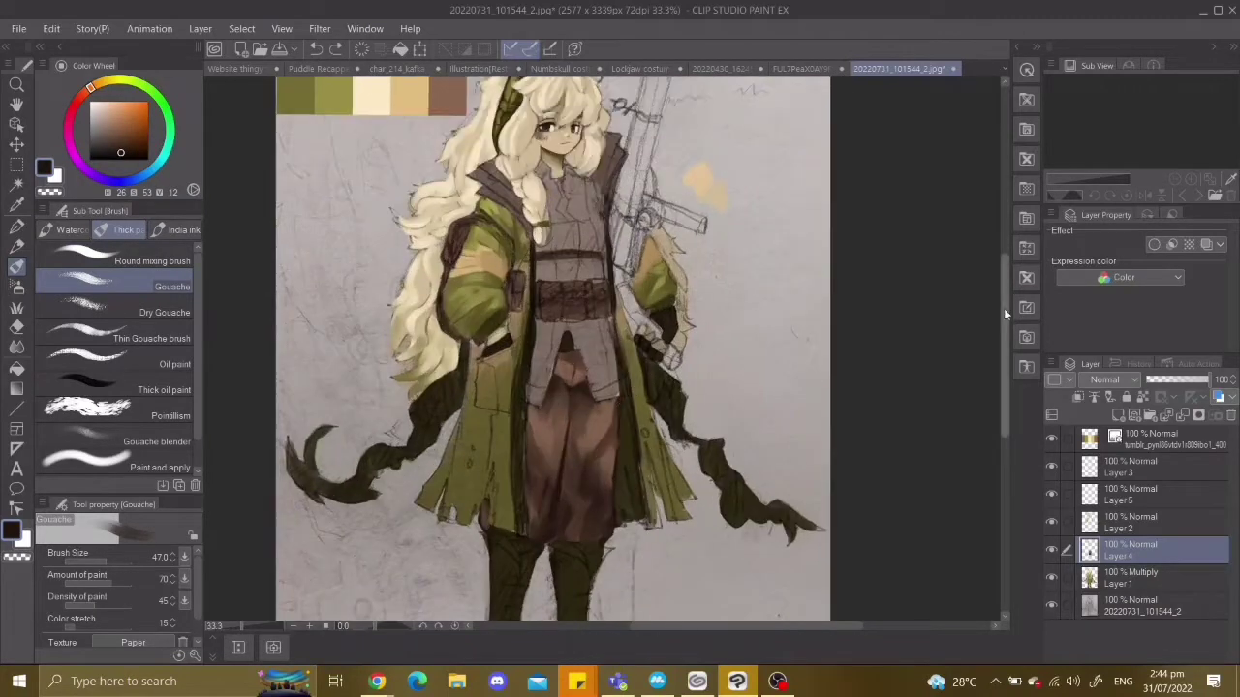
{"action": "scroll", "coordinate": [581, 417], "scroll_direction": "down", "scroll_amount": 1}
{"action": "scroll", "coordinate": [581, 416], "scroll_direction": "up", "scroll_amount": 1}
{"action": "left_click", "coordinate": [577, 426], "text": "alt"}
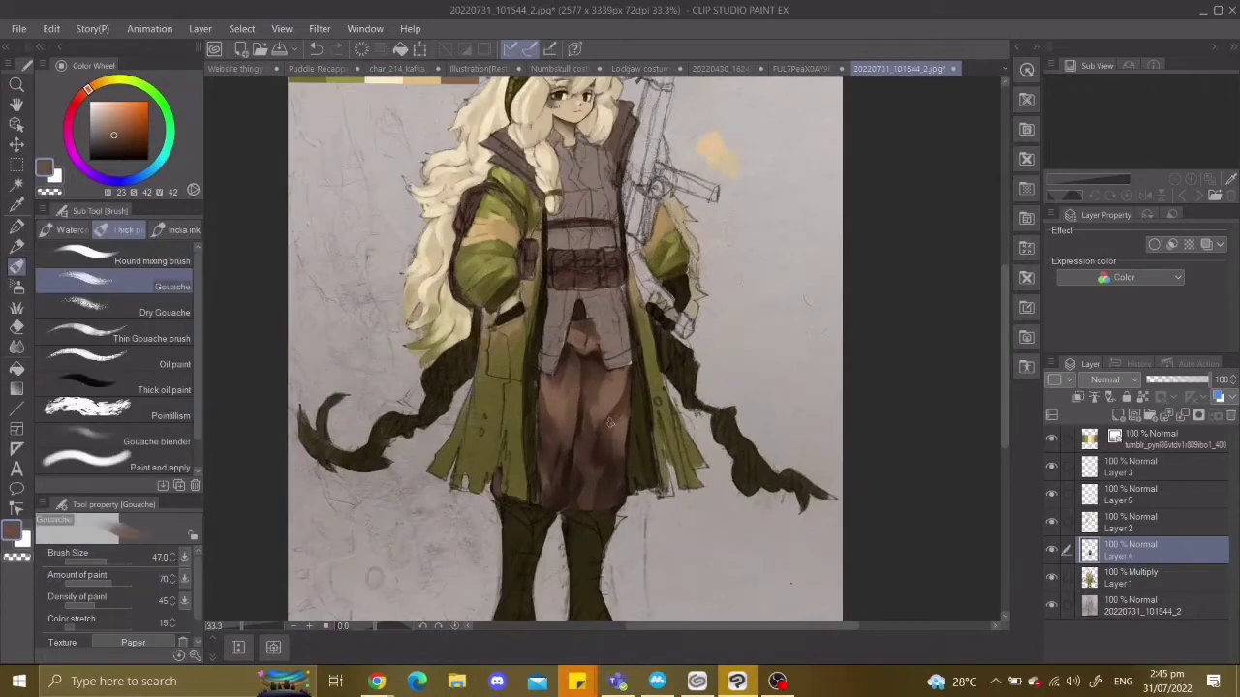
{"action": "key", "text": "ctrl+z"}
{"action": "scroll", "coordinate": [603, 426], "scroll_direction": "down", "scroll_amount": 1}
{"action": "key", "text": "ctrl+z"}
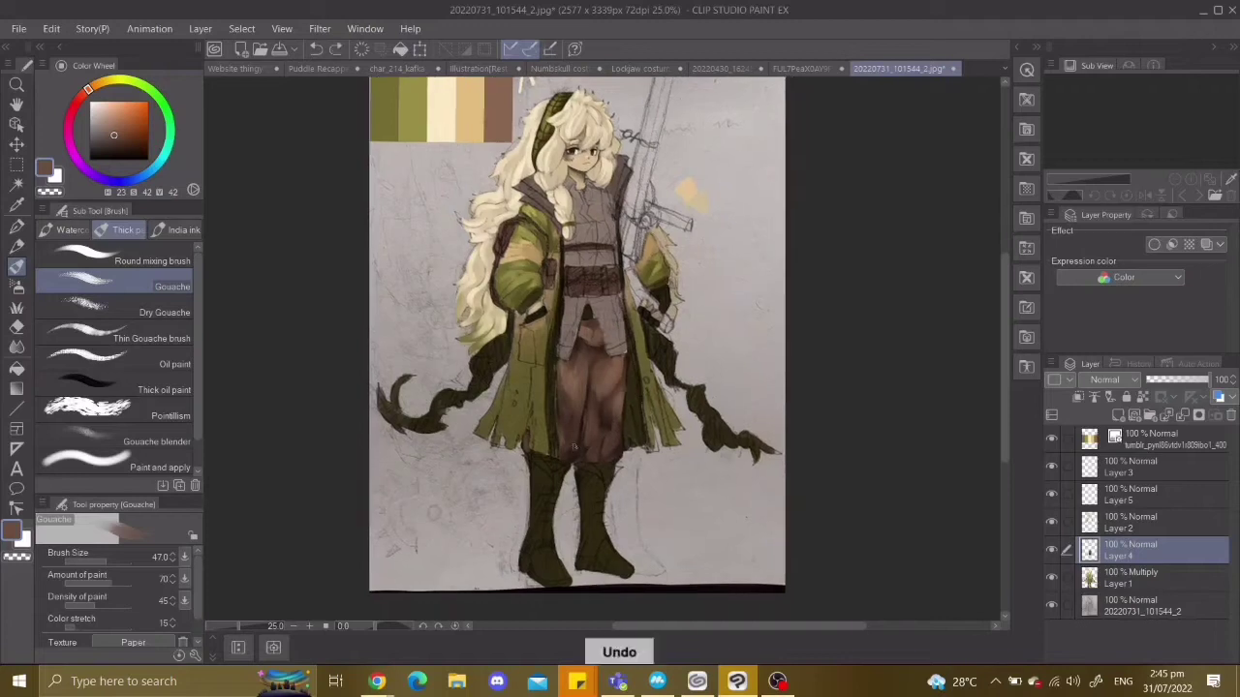
Paint the lower coat panels in dark olive on Layer 4 with the Gouache brush at size 47.0.
{"action": "scroll", "coordinate": [581, 350], "scroll_direction": "up", "scroll_amount": 1}
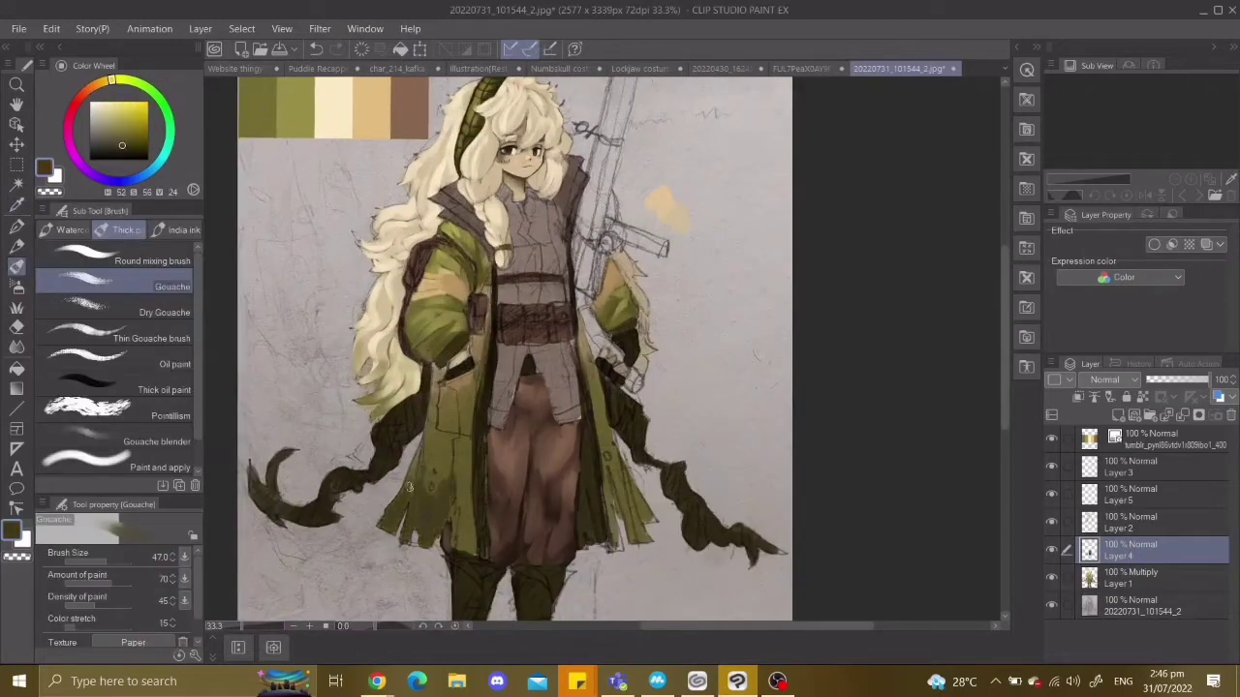
{"action": "scroll", "coordinate": [468, 548], "scroll_direction": "down", "scroll_amount": 1}
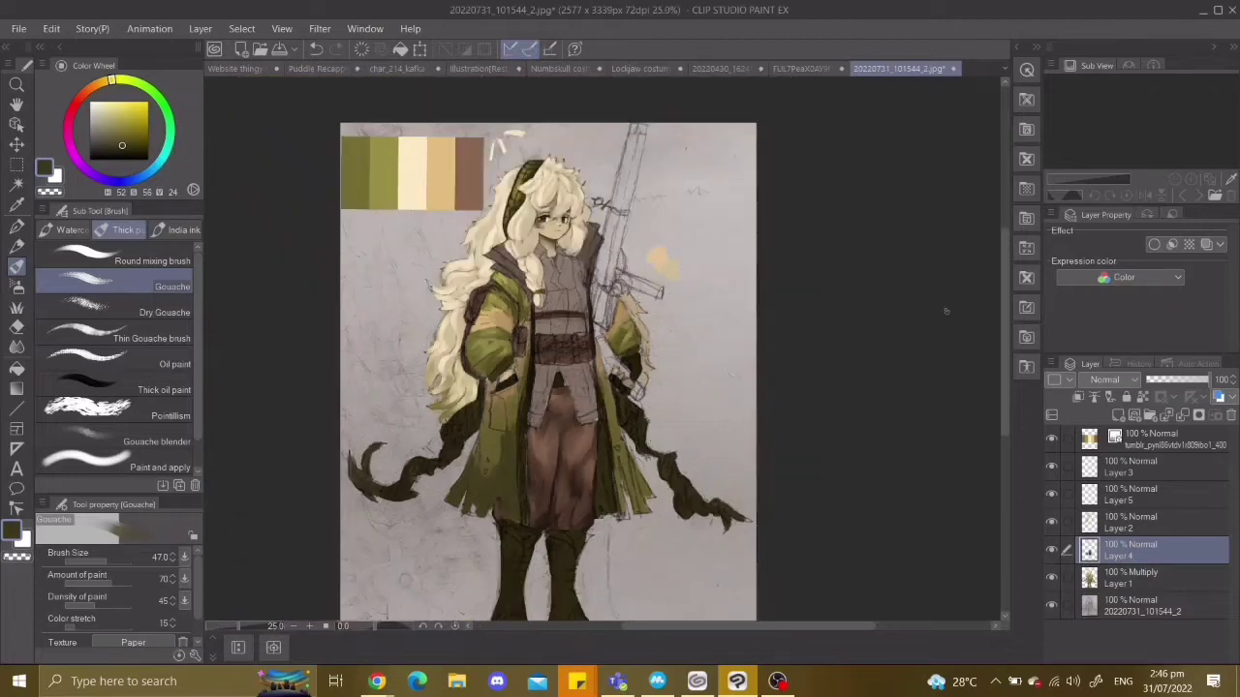
{"action": "left_click", "coordinate": [485, 391], "text": "alt"}
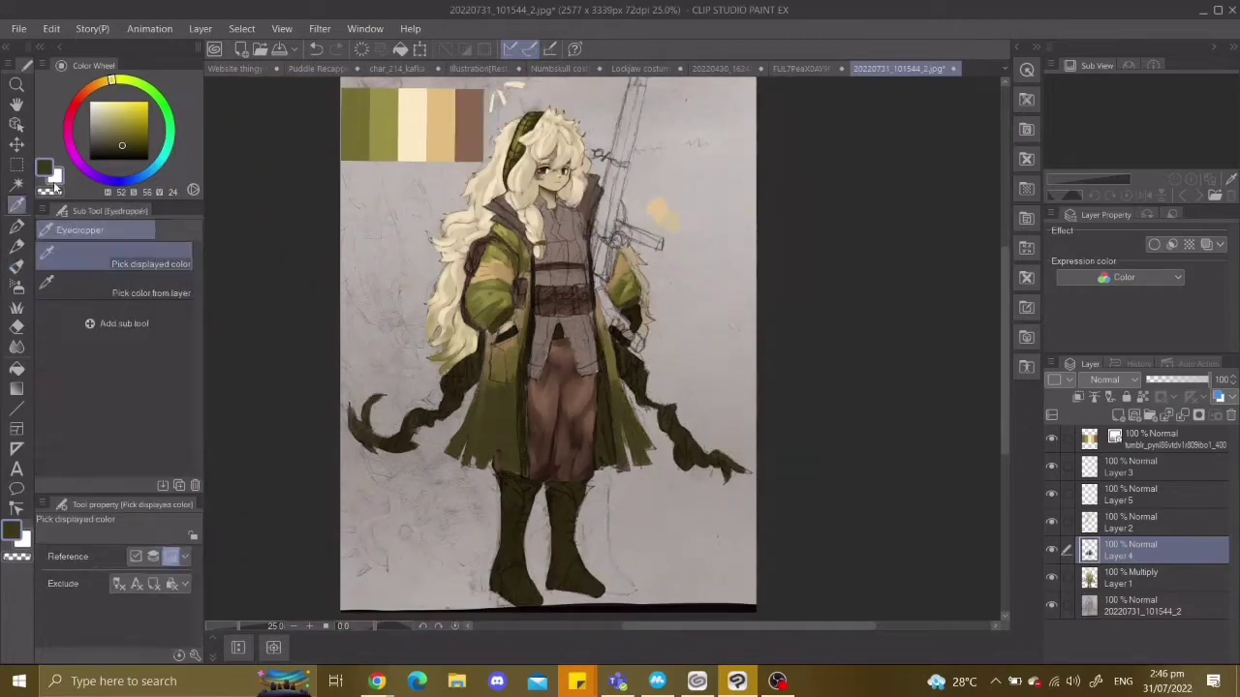
Paint lighter olive folds on the coat skirt and colour the pocket area, blending in tan at size 47.0.
{"action": "left_click_drag", "start_coordinate": [490, 354], "coordinate": [496, 376]}
{"action": "key", "text": "ctrl+z"}
{"action": "key", "text": "ctrl+z"}
{"action": "key", "text": "ctrl+z"}
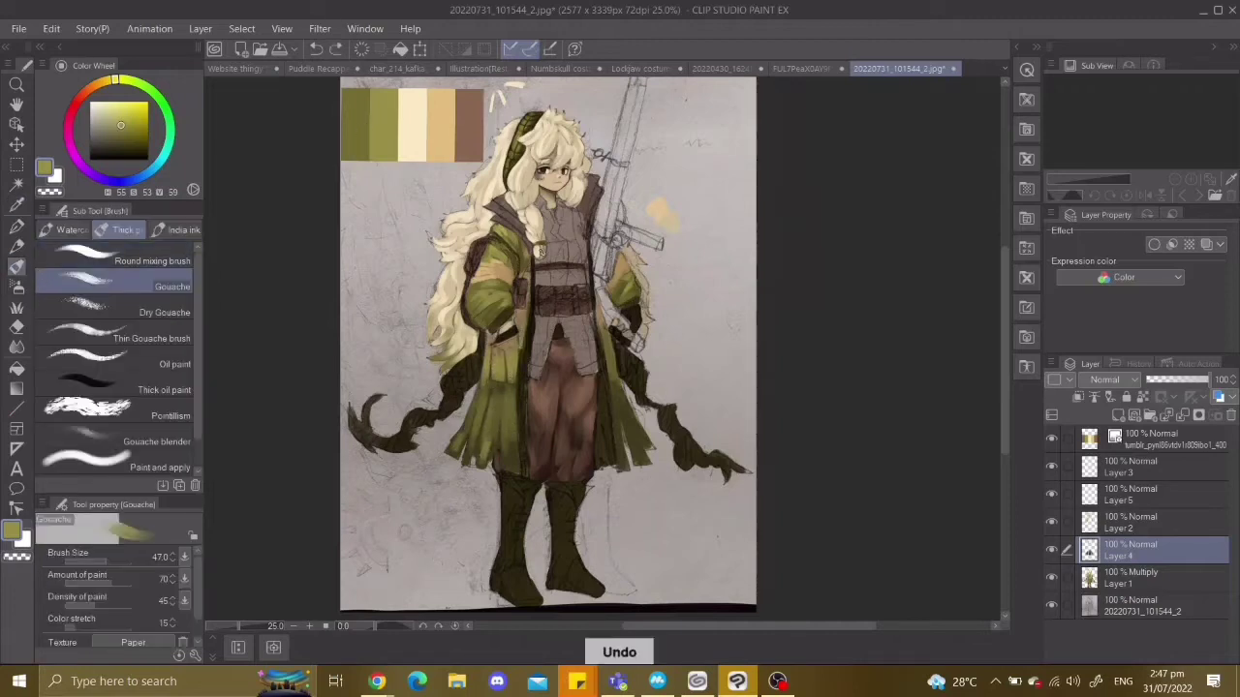
{"action": "left_click", "coordinate": [518, 366], "text": "alt"}
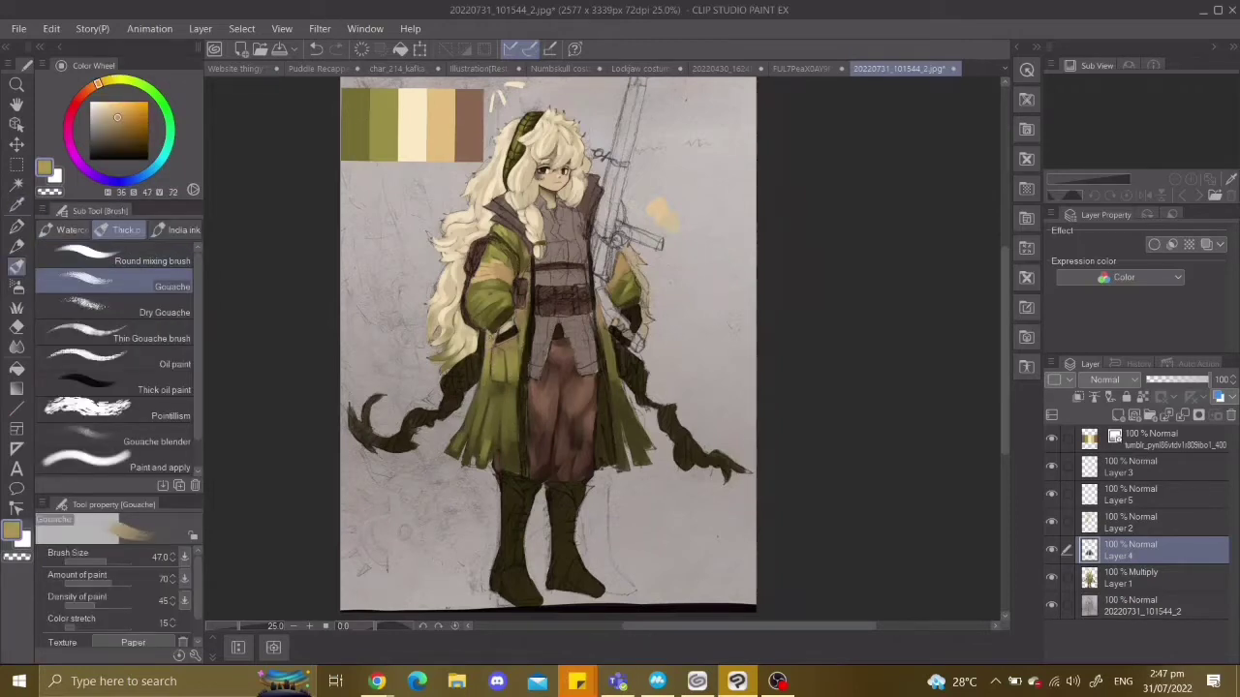
Touch up the hair and dark coat edges around the bent sleeve on Layer 2, using dark olive at size 29.1.
{"action": "key", "text": "alt+bracketright"}
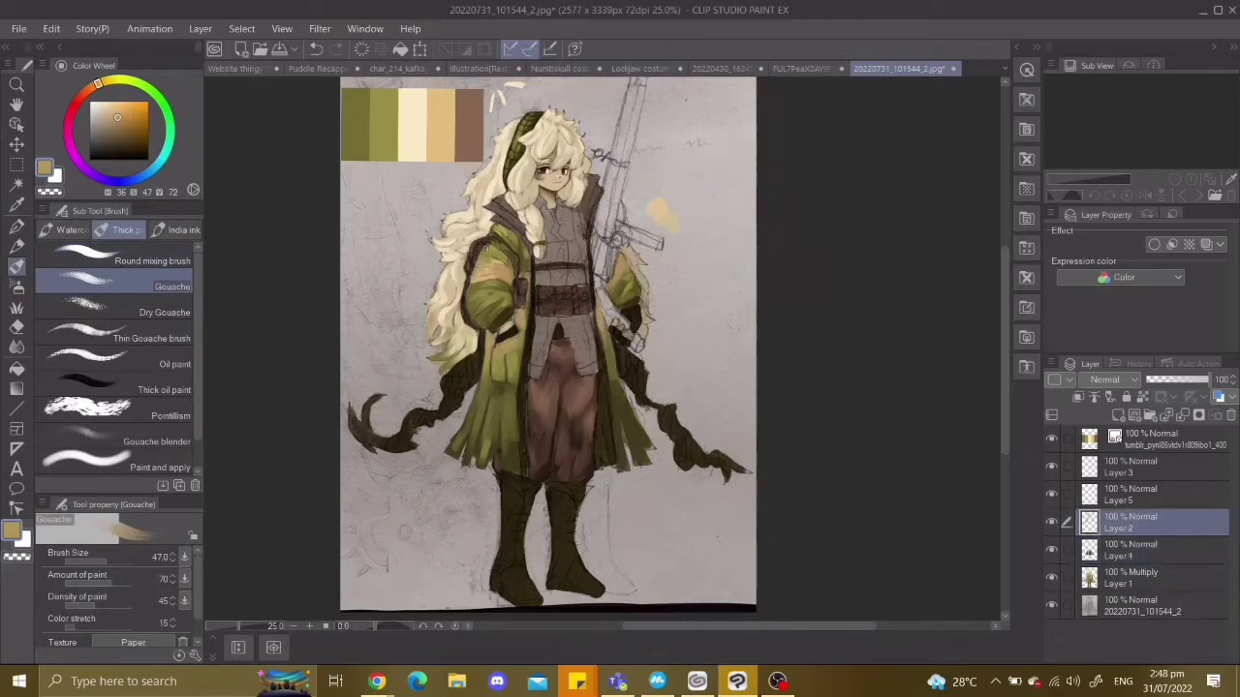
{"action": "left_click_drag", "start_coordinate": [465, 296], "coordinate": [443, 261]}
{"action": "left_click", "coordinate": [446, 279], "text": "alt"}
{"action": "key", "text": "ctrl+z"}
{"action": "key", "text": "ctrl+z"}
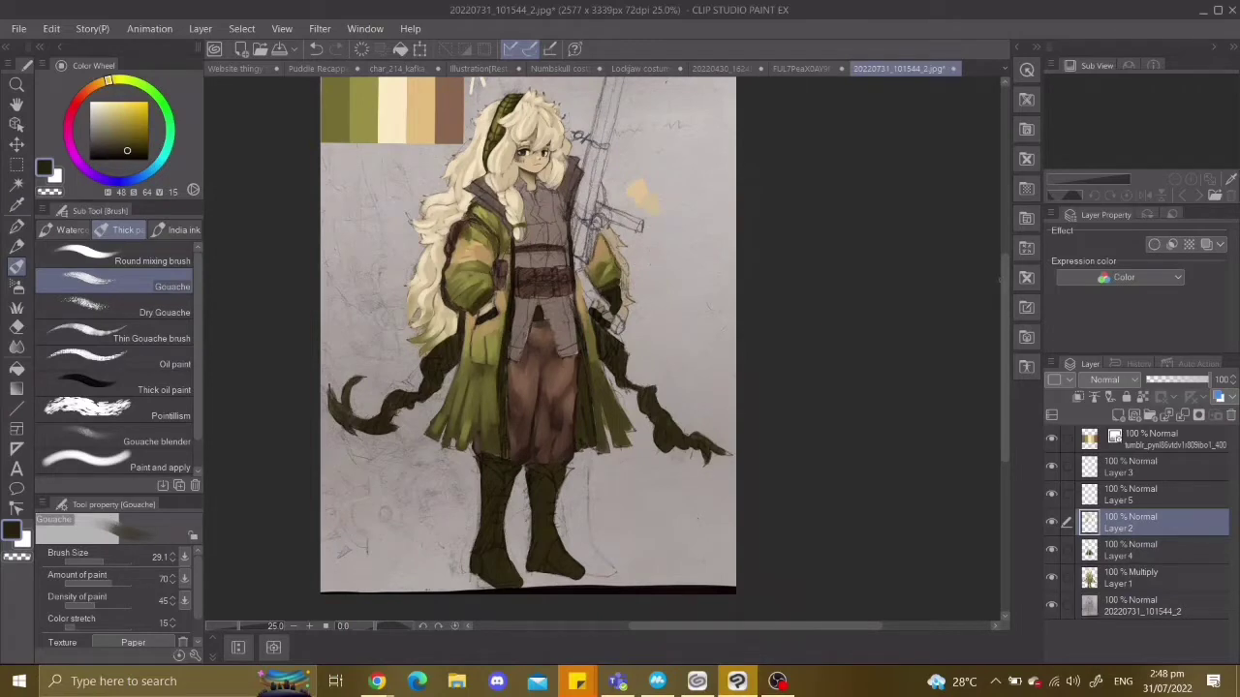
Paint the shirt collar and front placket in cream on Layer 2 with the Gouache brush at sizes 18.0 and 24.0.
{"action": "left_click", "coordinate": [549, 209], "text": "alt"}
{"action": "scroll", "coordinate": [538, 201], "scroll_direction": "up", "scroll_amount": 2}
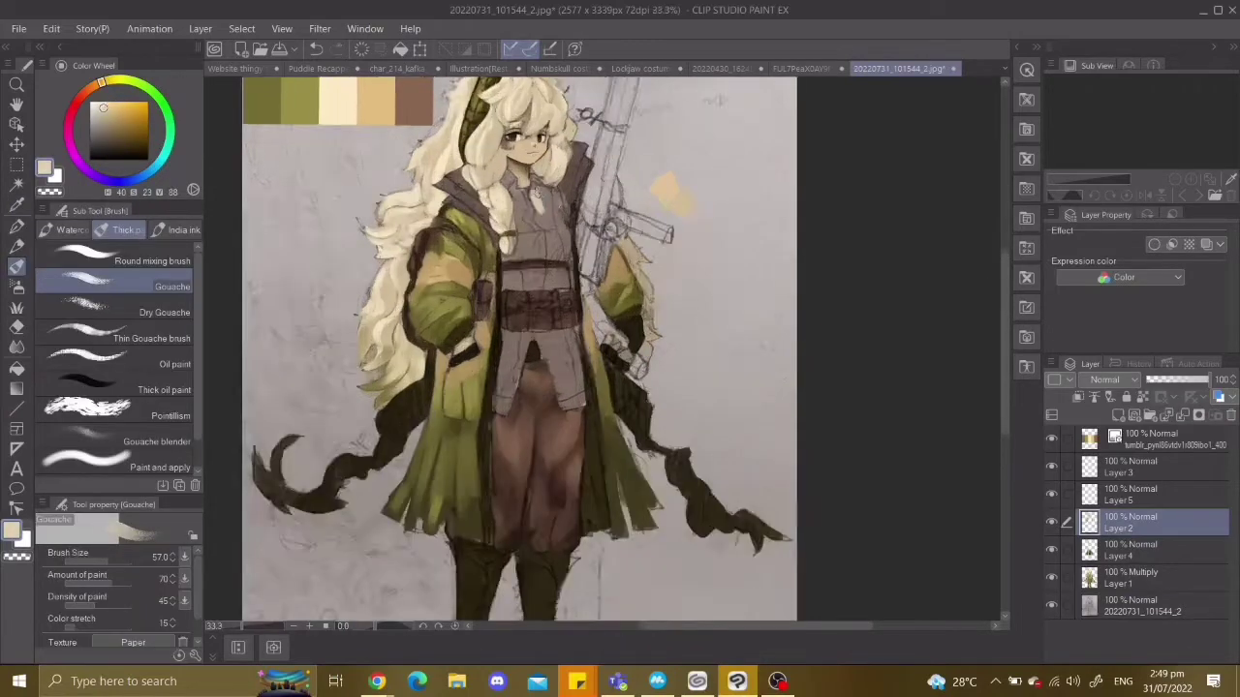
{"action": "scroll", "coordinate": [561, 349], "scroll_direction": "up", "scroll_amount": 1}
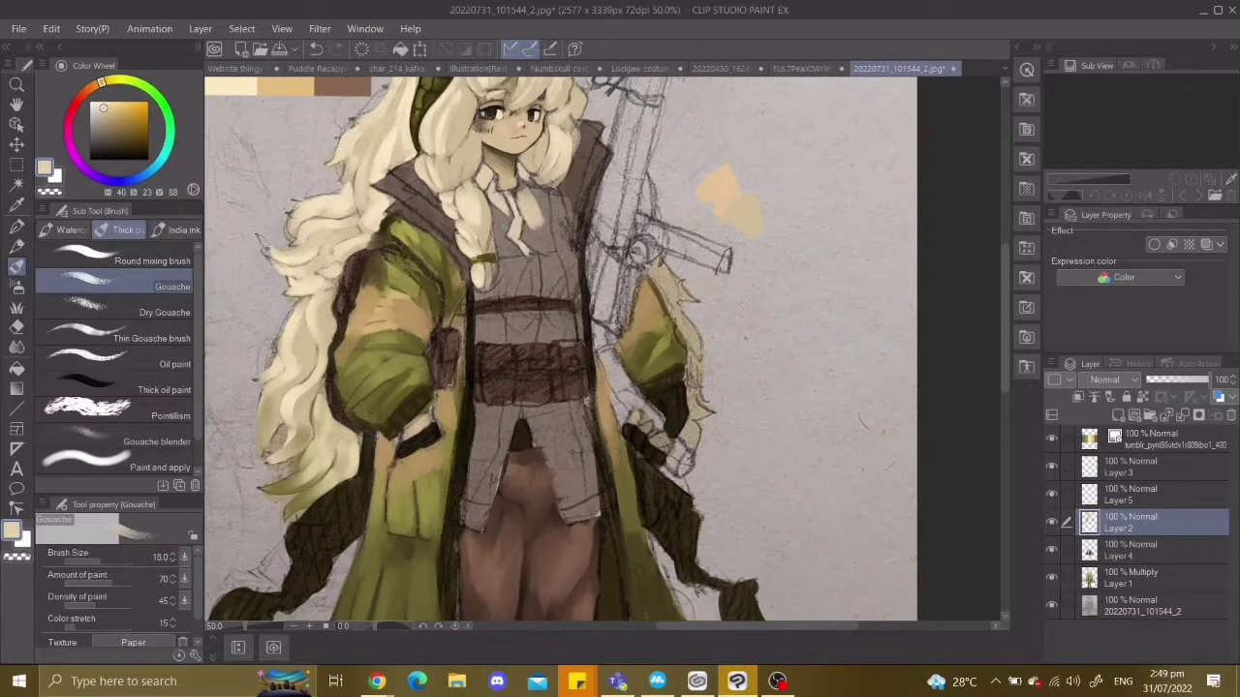
{"action": "mouse_move", "coordinate": [571, 249]}
{"action": "left_mouse_down"}
{"action": "mouse_move", "coordinate": [582, 273]}
{"action": "mouse_move", "coordinate": [566, 295]}
{"action": "left_mouse_up"}
{"action": "scroll", "coordinate": [562, 349], "scroll_direction": "up", "scroll_amount": 1}
{"action": "key", "text": "ctrl+z"}
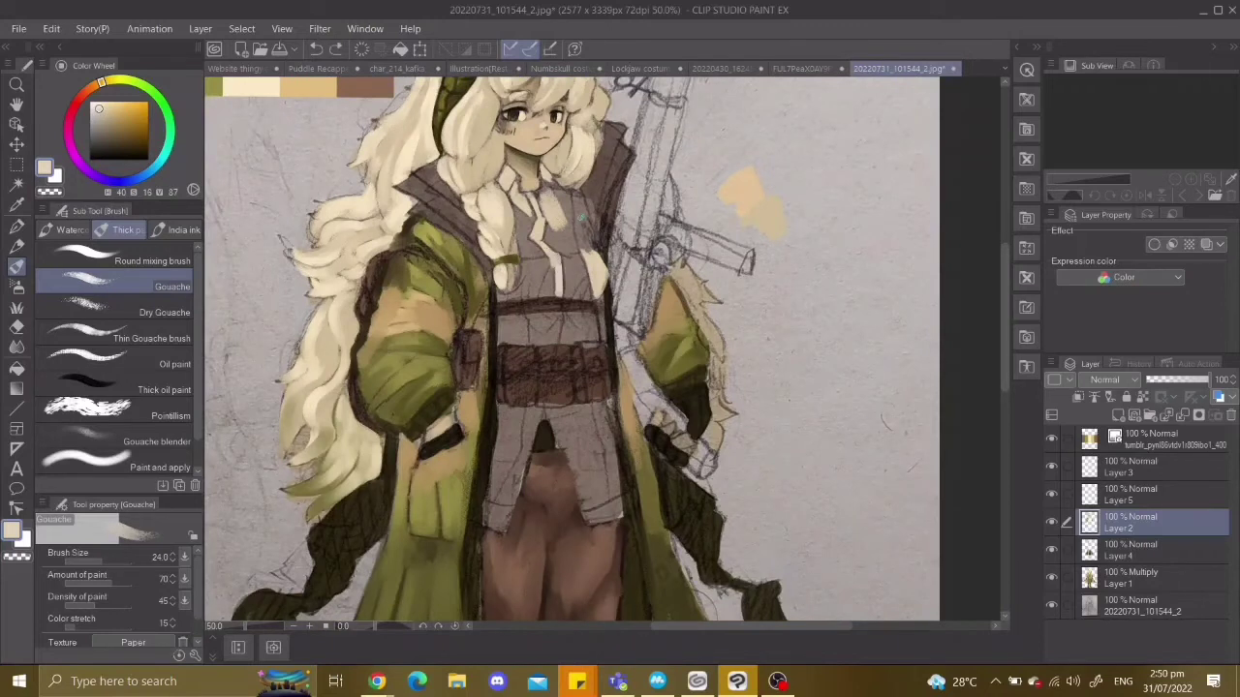
{"action": "key", "text": "ctrl+z"}
Fill the upper chest panels of the shirt with cream, leaving the sketched fold lines visible, at size 24.0.
{"action": "scroll", "coordinate": [581, 174], "scroll_direction": "up", "scroll_amount": 1}
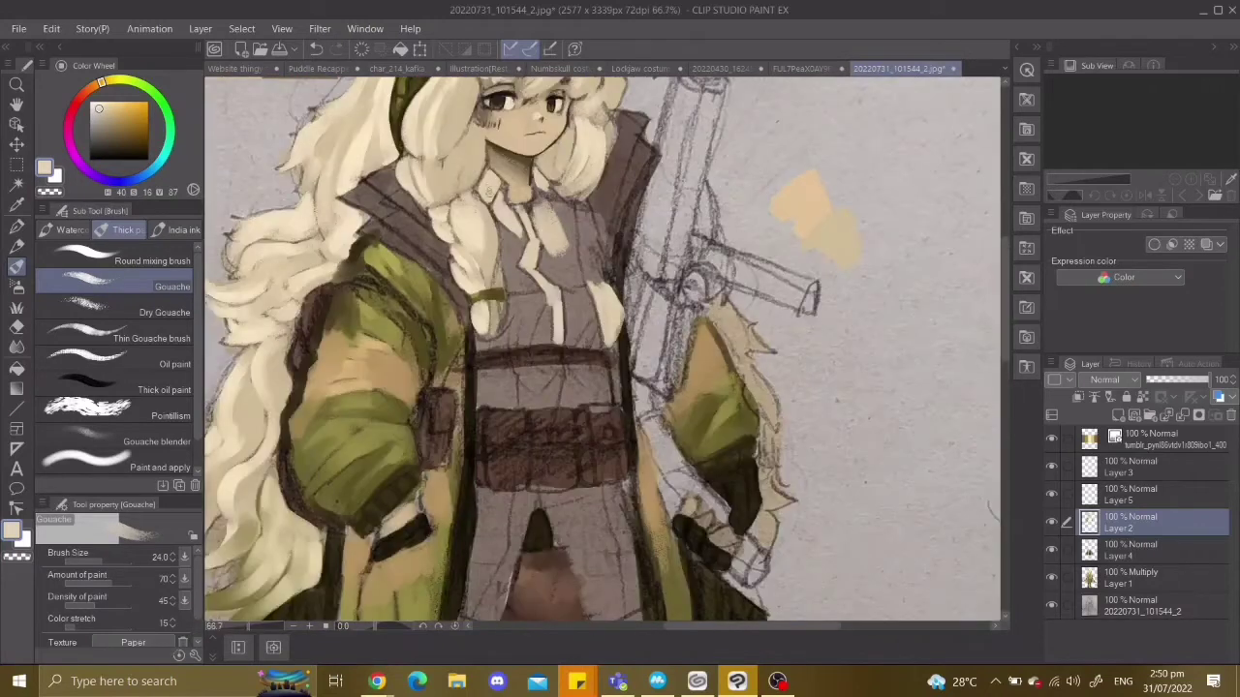
{"action": "mouse_move", "coordinate": [549, 248]}
{"action": "left_mouse_down"}
{"action": "mouse_move", "coordinate": [572, 264]}
{"action": "mouse_move", "coordinate": [581, 223]}
{"action": "left_mouse_up"}
{"action": "scroll", "coordinate": [590, 250], "scroll_direction": "down", "scroll_amount": 1}
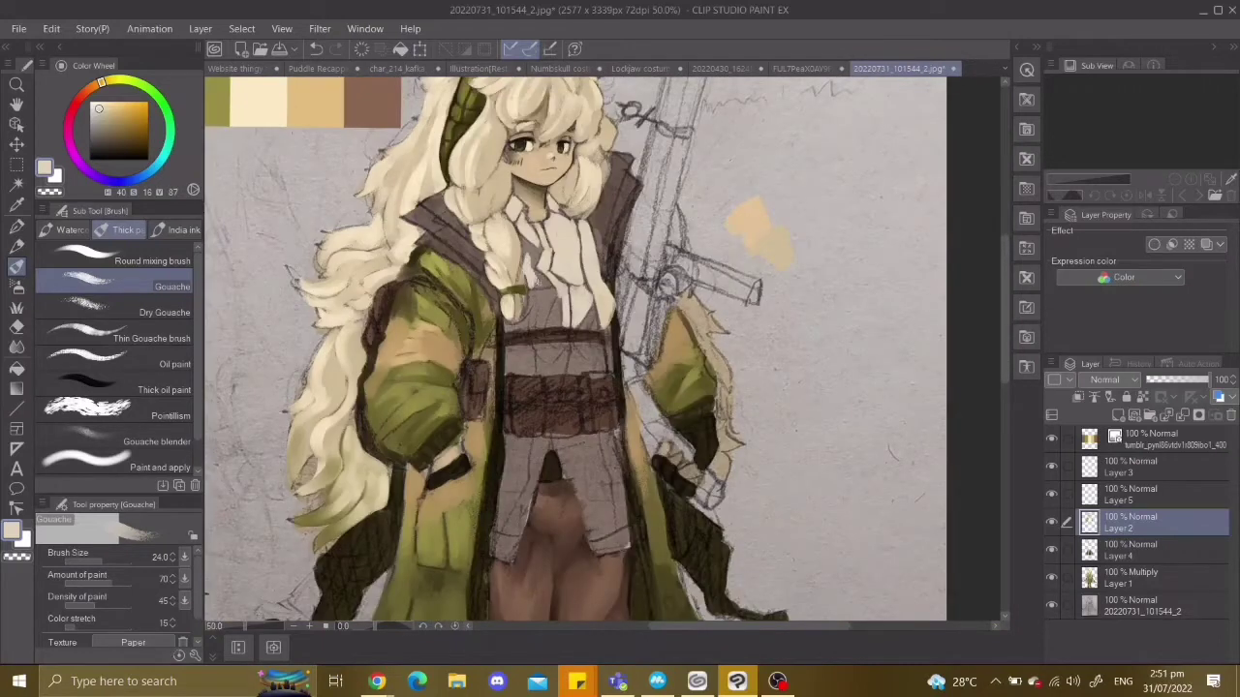
Paint the inner edges of the shirt tails and the lower chest folds in cream at size 24.0.
{"action": "scroll", "coordinate": [575, 349], "scroll_direction": "down", "scroll_amount": 2}
{"action": "key", "text": "ctrl+z"}
{"action": "mouse_move", "coordinate": [553, 362]}
{"action": "left_mouse_down"}
{"action": "mouse_move", "coordinate": [571, 407]}
{"action": "mouse_move", "coordinate": [565, 393]}
{"action": "left_mouse_up"}
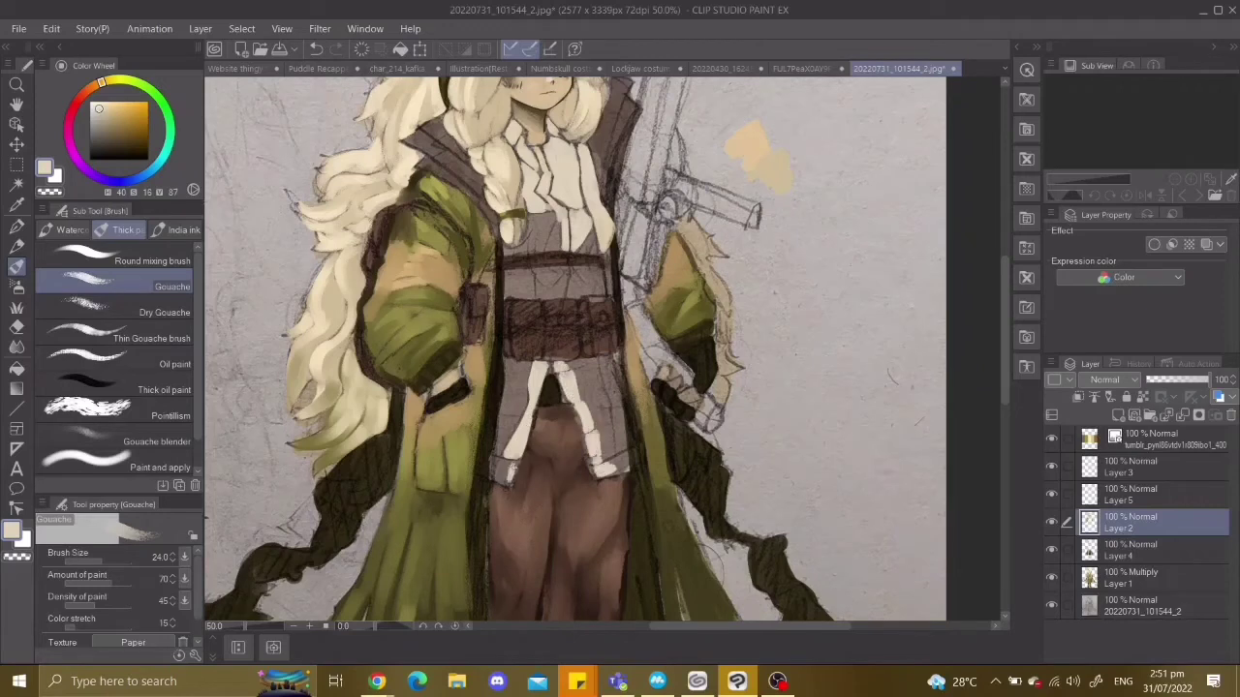
{"action": "scroll", "coordinate": [502, 470], "scroll_direction": "down", "scroll_amount": 2}
{"action": "scroll", "coordinate": [552, 291], "scroll_direction": "up", "scroll_amount": 2}
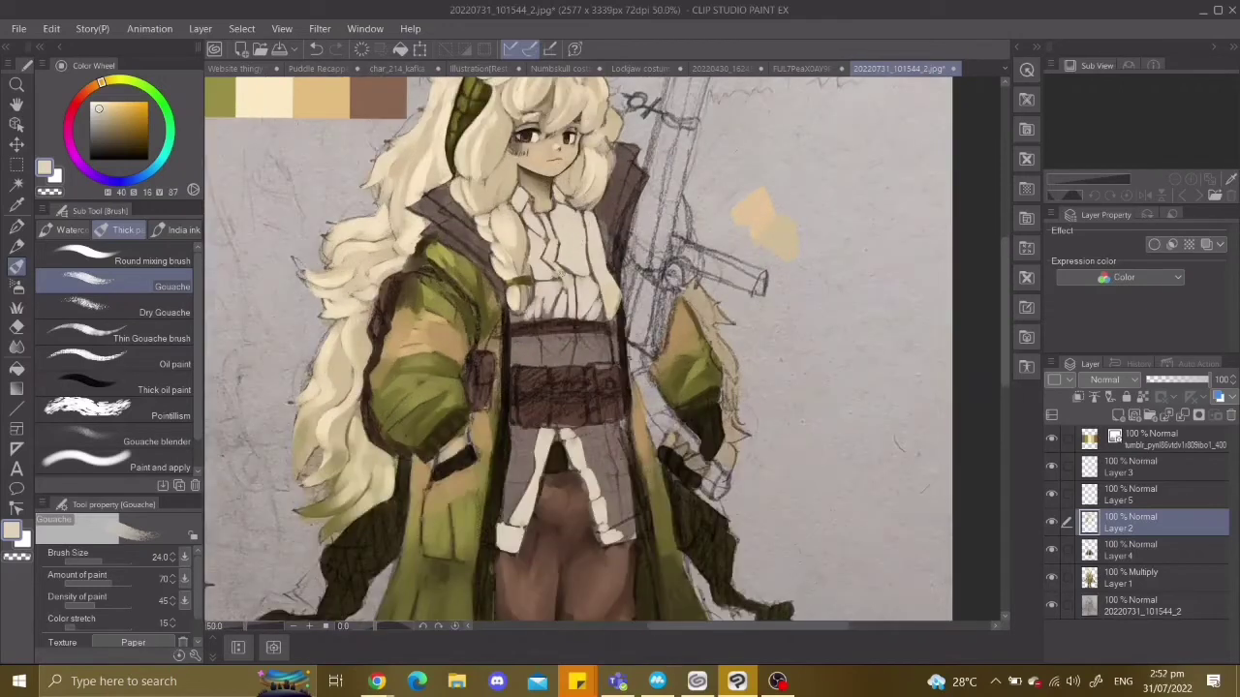
Fill the shirt section between the thin strap and the wide belt with cream, undoing unwanted strokes.
{"action": "key", "text": "ctrl+z"}
{"action": "left_click_drag", "start_coordinate": [552, 319], "coordinate": [548, 388]}
{"action": "key", "text": "ctrl+z"}
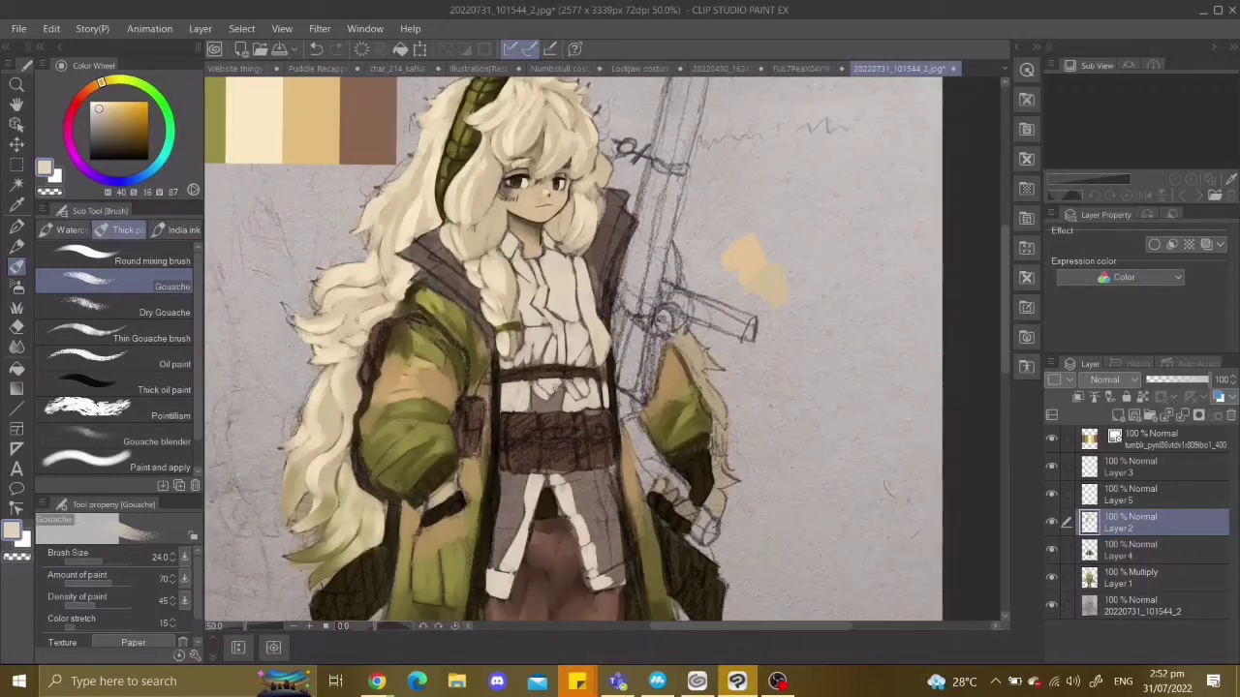
{"action": "scroll", "coordinate": [561, 310], "scroll_direction": "down", "scroll_amount": 2}
{"action": "scroll", "coordinate": [562, 310], "scroll_direction": "up", "scroll_amount": 2}
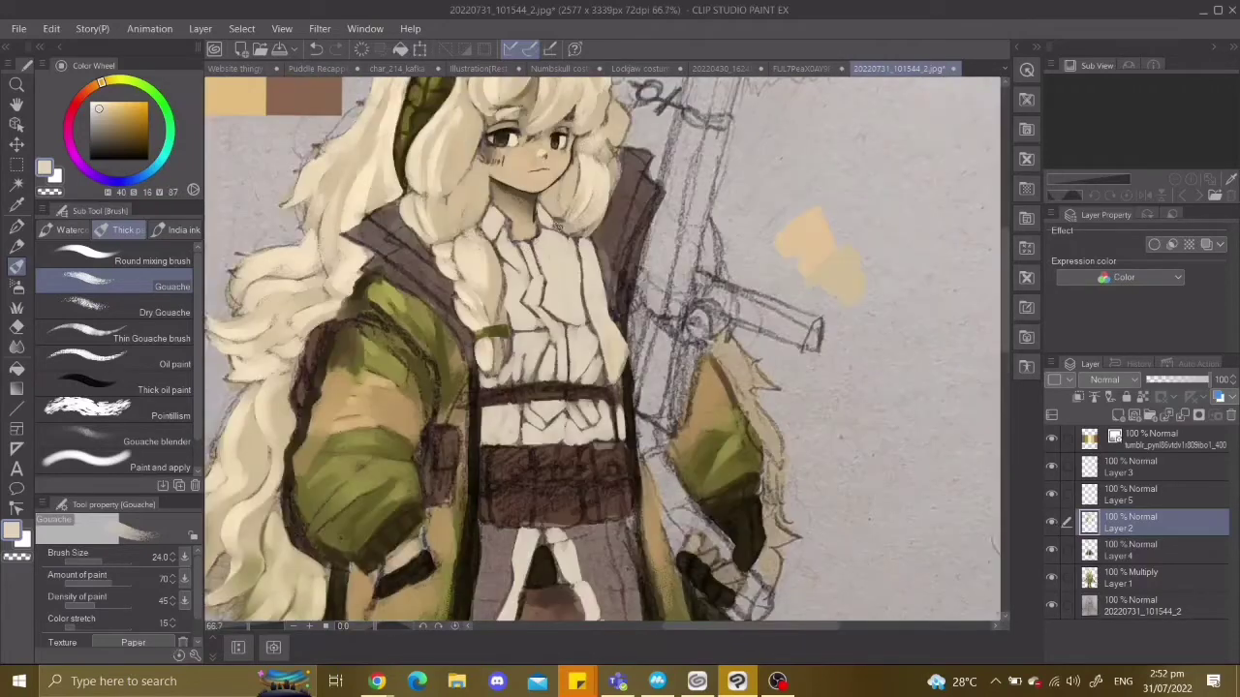
Fill the remaining panels of both shirt tails below the belt with cream at size 24.0.
{"action": "left_click_drag", "start_coordinate": [556, 310], "coordinate": [565, 325]}
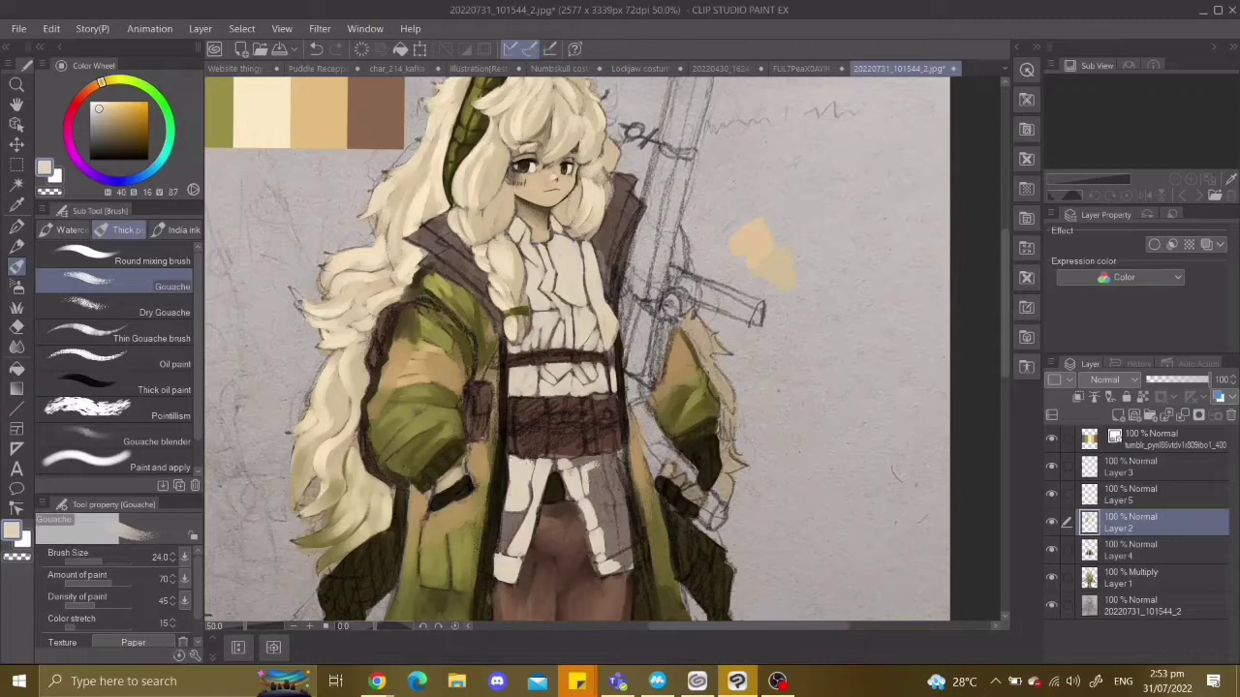
{"action": "key", "text": "ctrl+z"}
{"action": "scroll", "coordinate": [562, 528], "scroll_direction": "down", "scroll_amount": 2}
{"action": "left_click_drag", "start_coordinate": [1006, 309], "coordinate": [1006, 369]}
{"action": "scroll", "coordinate": [596, 389], "scroll_direction": "up", "scroll_amount": 2}
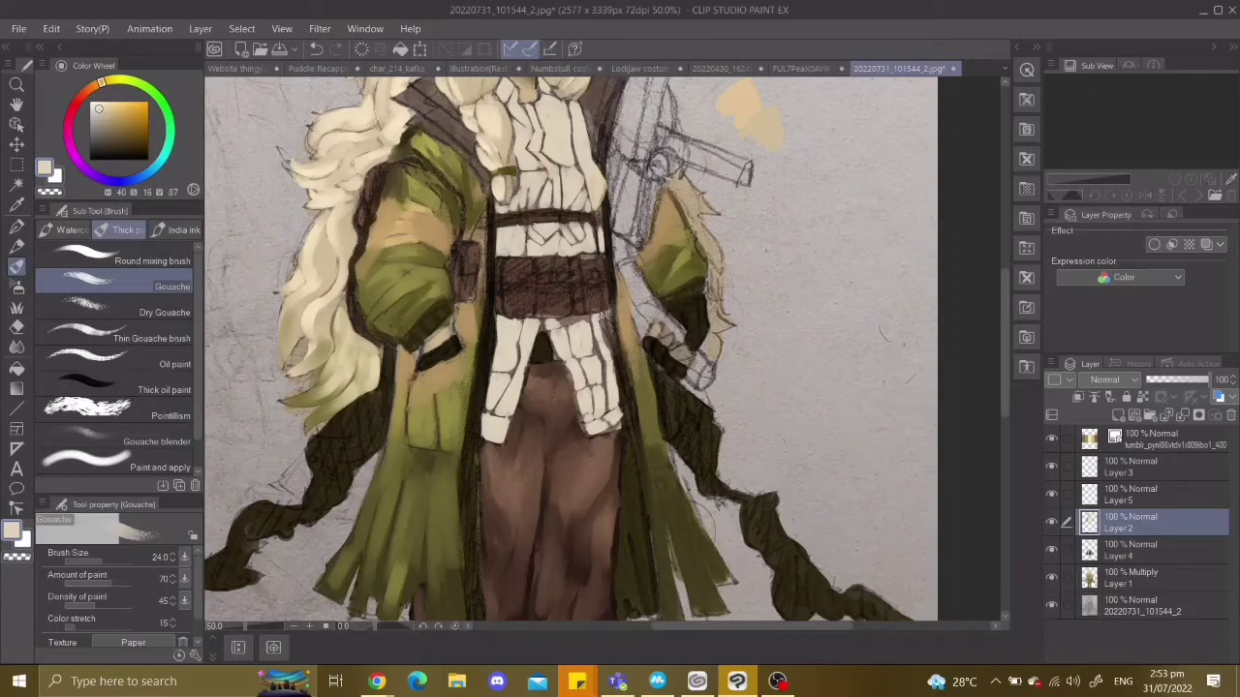
{"action": "scroll", "coordinate": [602, 315], "scroll_direction": "down", "scroll_amount": 2}
{"action": "scroll", "coordinate": [581, 117], "scroll_direction": "up", "scroll_amount": 2}
Shade the shirt collar and folds in darker beige with the Gouache brush at size 24.0, undoing unwanted strokes.
{"action": "key", "text": "ctrl+z"}
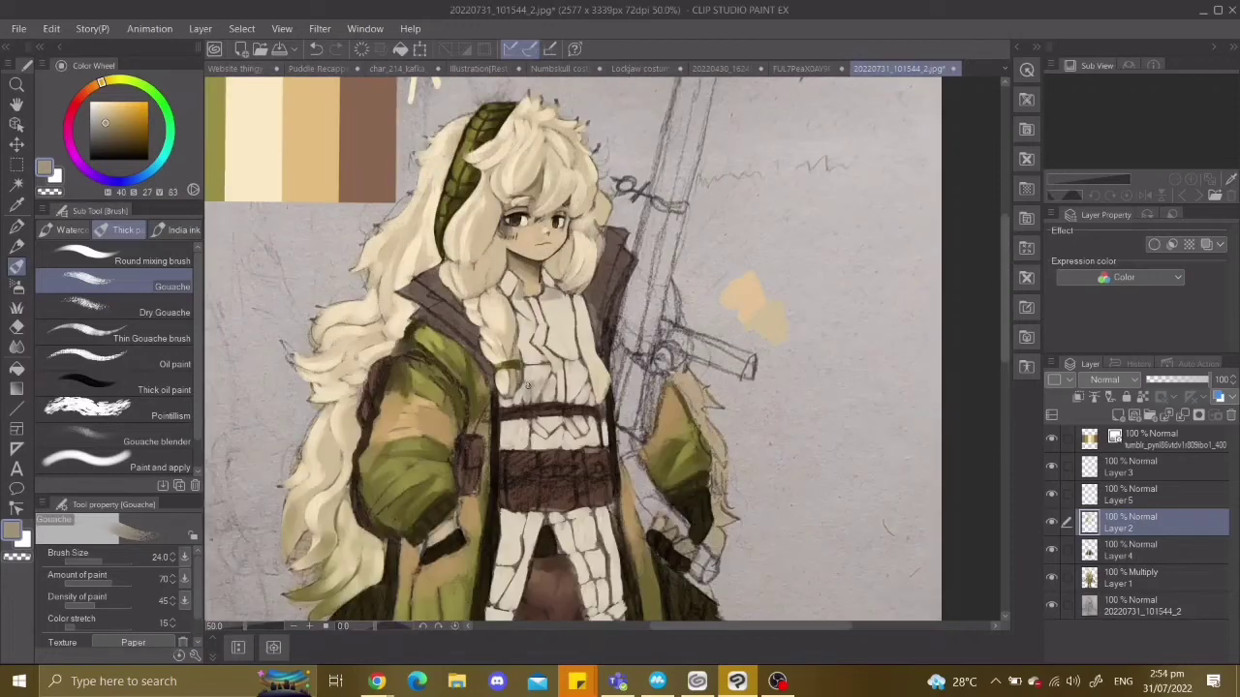
{"action": "key", "text": "ctrl+z"}
{"action": "key", "text": "ctrl+z"}
{"action": "scroll", "coordinate": [655, 305], "scroll_direction": "down", "scroll_amount": 2}
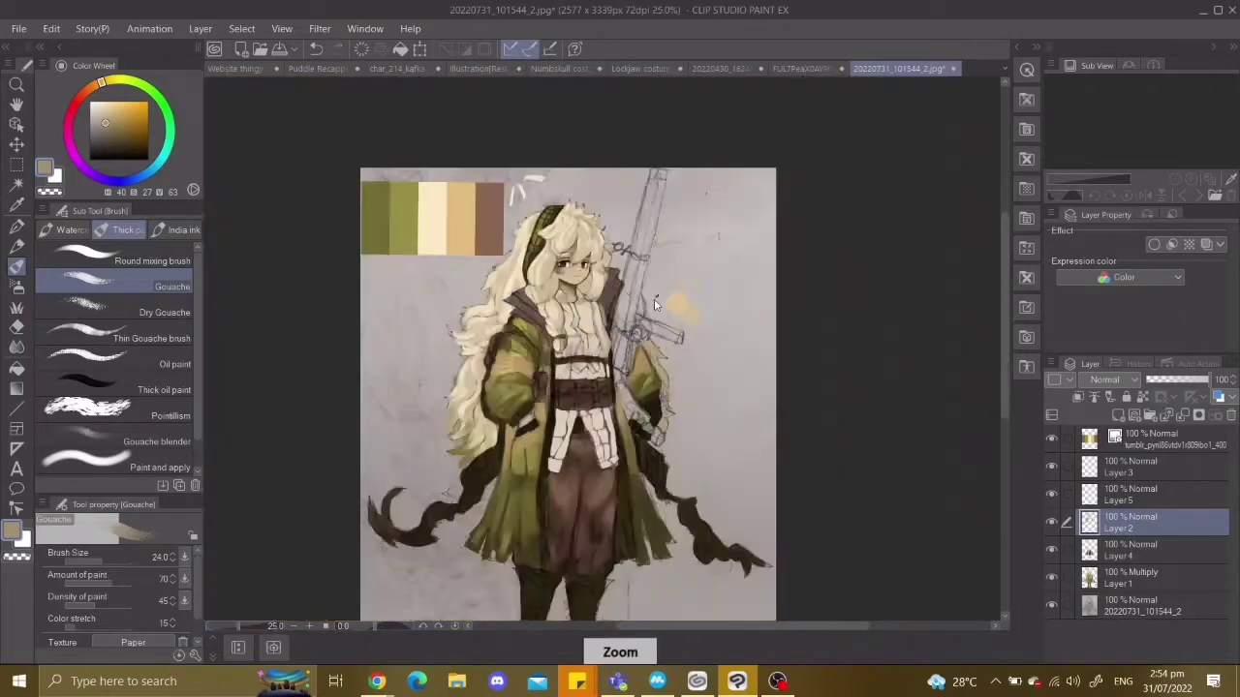
{"action": "scroll", "coordinate": [654, 305], "scroll_direction": "up", "scroll_amount": 2}
{"action": "key", "text": "ctrl+z"}
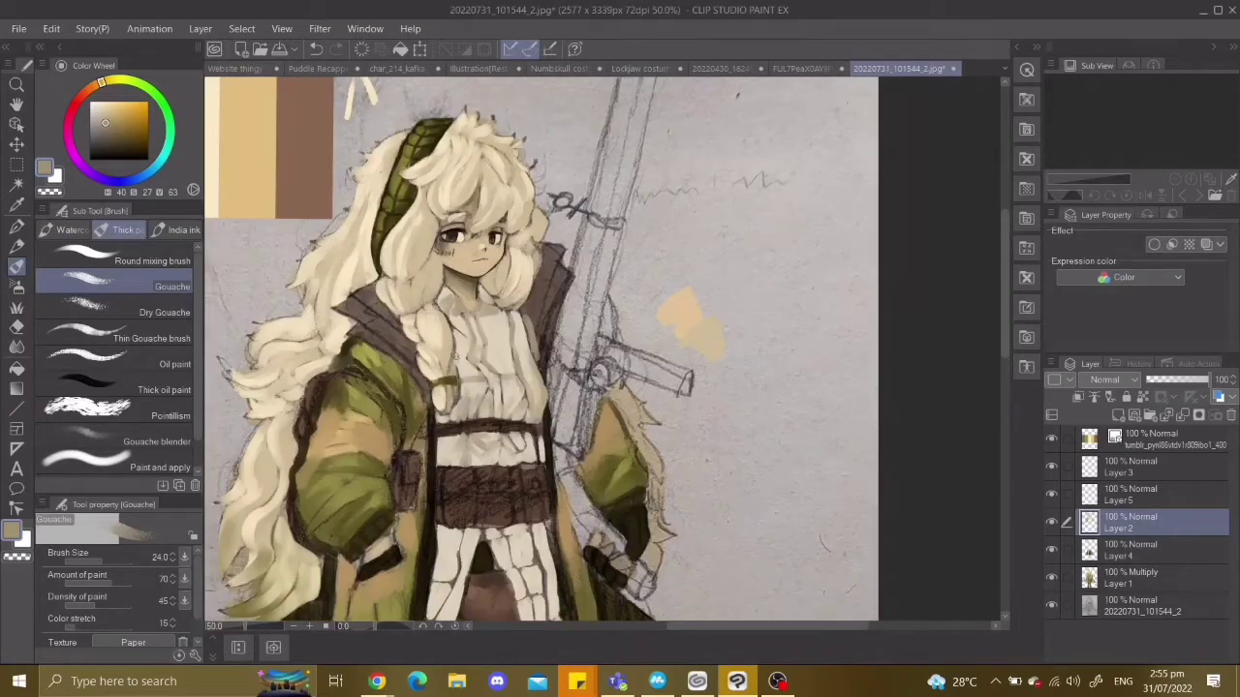
Shade the lower chest and shirt tail folds in darker beige with the Gouache brush at size 24.0, undoing unwanted strokes.
{"action": "key", "text": "ctrl+z"}
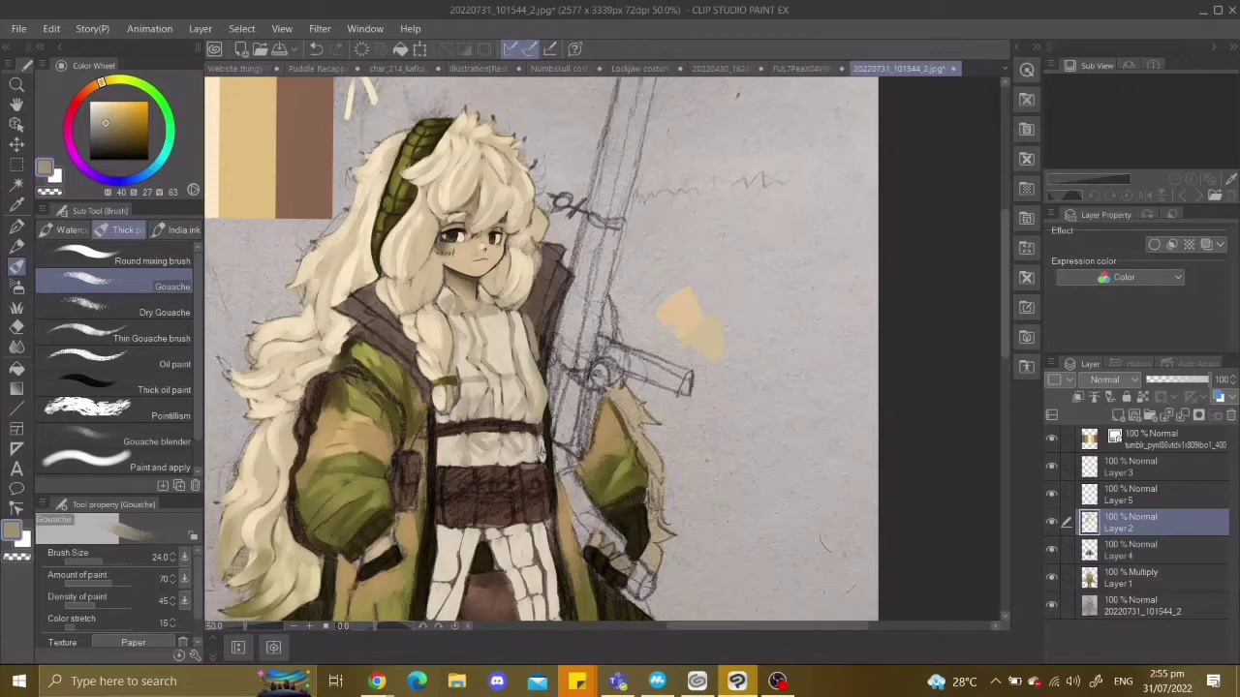
{"action": "left_click_drag", "start_coordinate": [536, 451], "coordinate": [561, 282], "text": "space"}
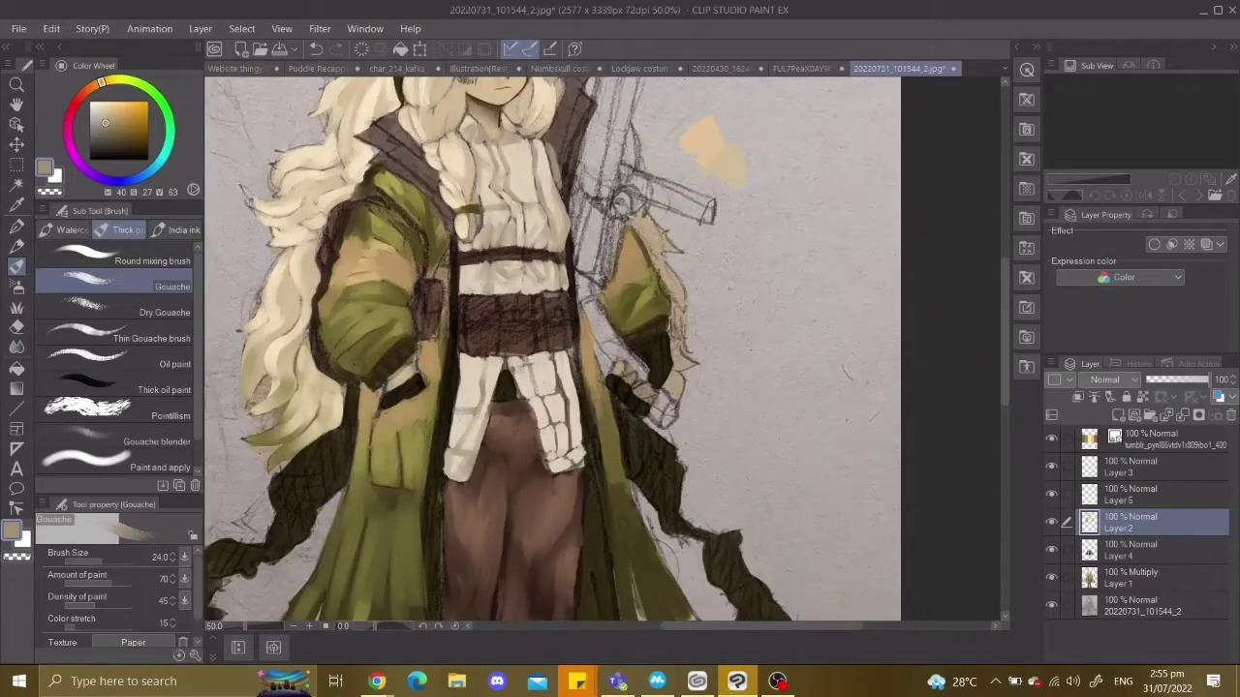
{"action": "scroll", "coordinate": [535, 394], "scroll_direction": "down", "scroll_amount": 2}
{"action": "key", "text": "ctrl+z"}
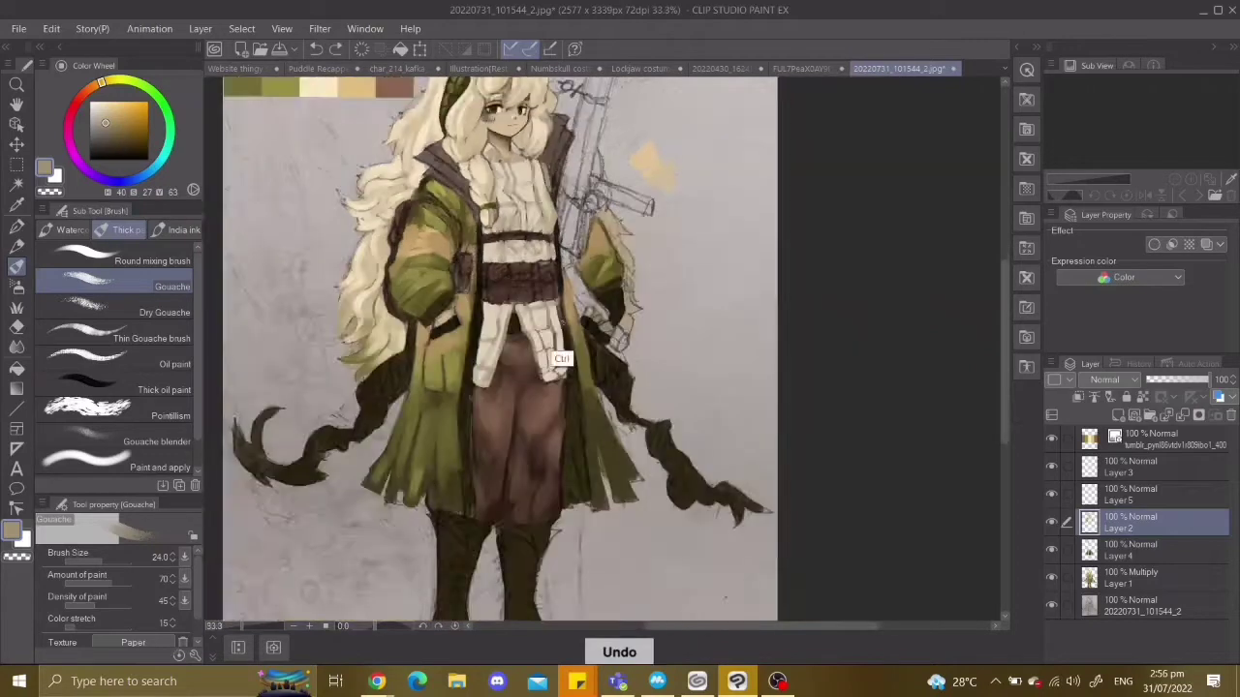
{"action": "scroll", "coordinate": [553, 351], "scroll_direction": "up", "scroll_amount": 3}
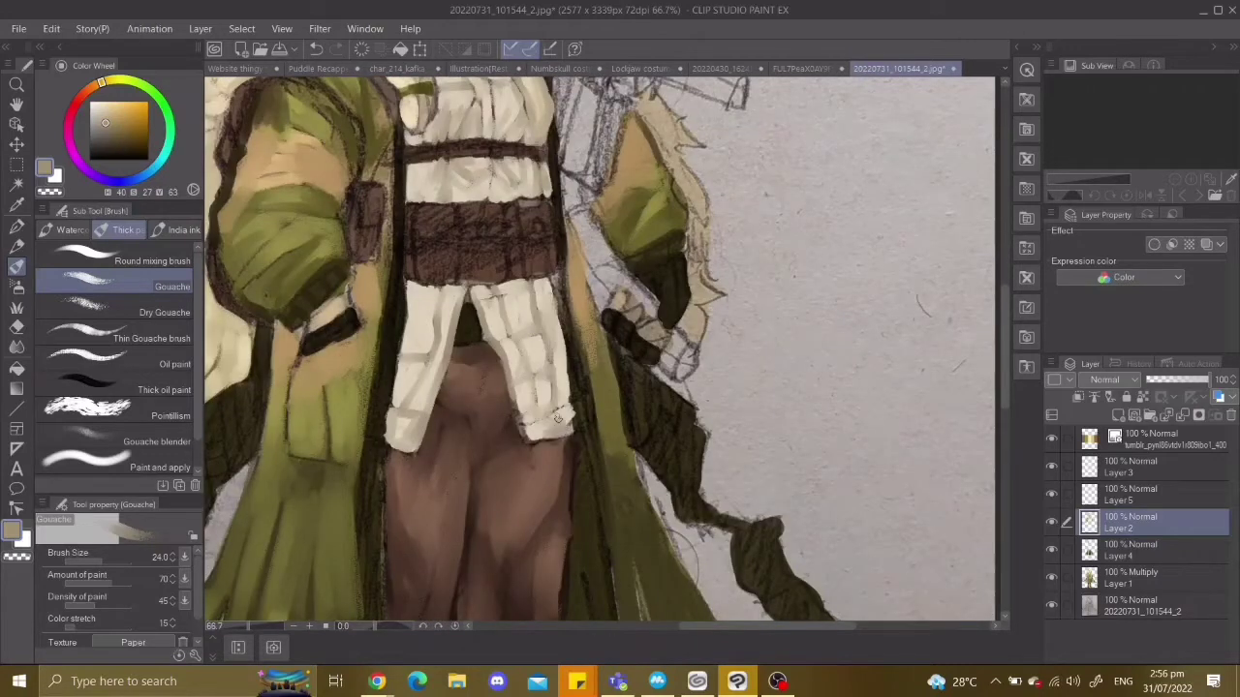
{"action": "scroll", "coordinate": [489, 290], "scroll_direction": "down", "scroll_amount": 2}
{"action": "scroll", "coordinate": [484, 207], "scroll_direction": "up", "scroll_amount": 2}
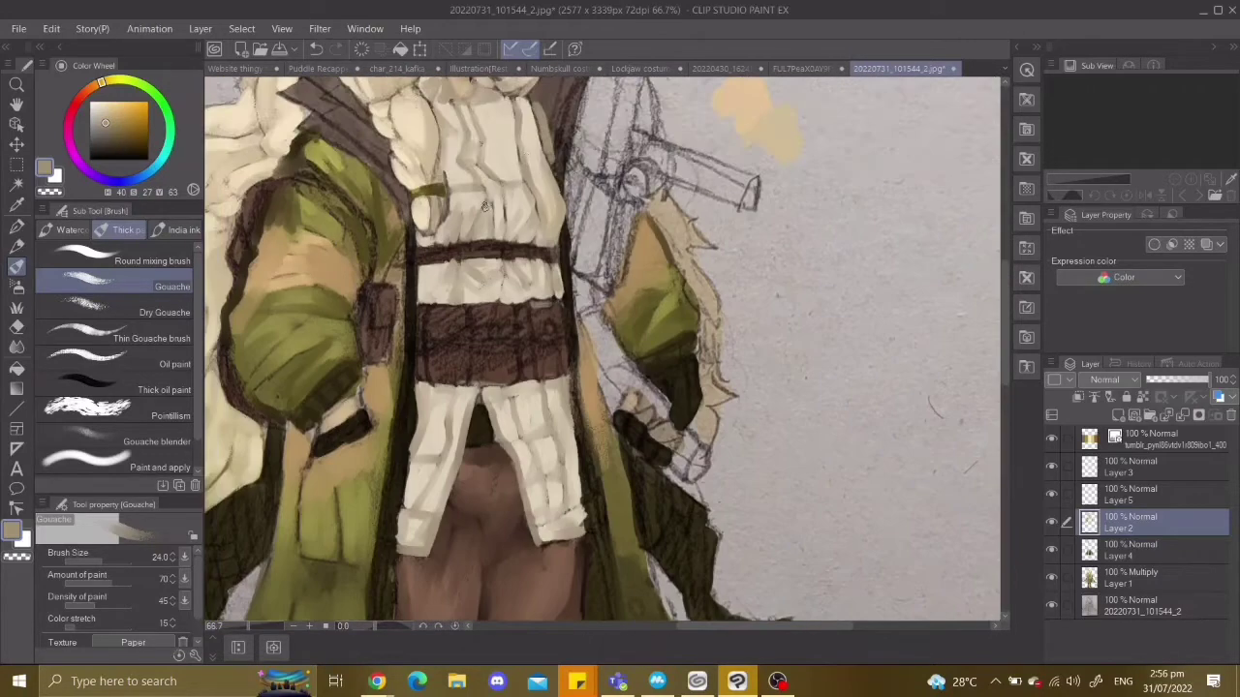
Define the shirt collar edges and front opening with thin dark brown strokes at size 10.1, undoing unwanted strokes.
{"action": "left_click_drag", "start_coordinate": [513, 153], "coordinate": [513, 382]}
{"action": "key", "text": "ctrl+z"}
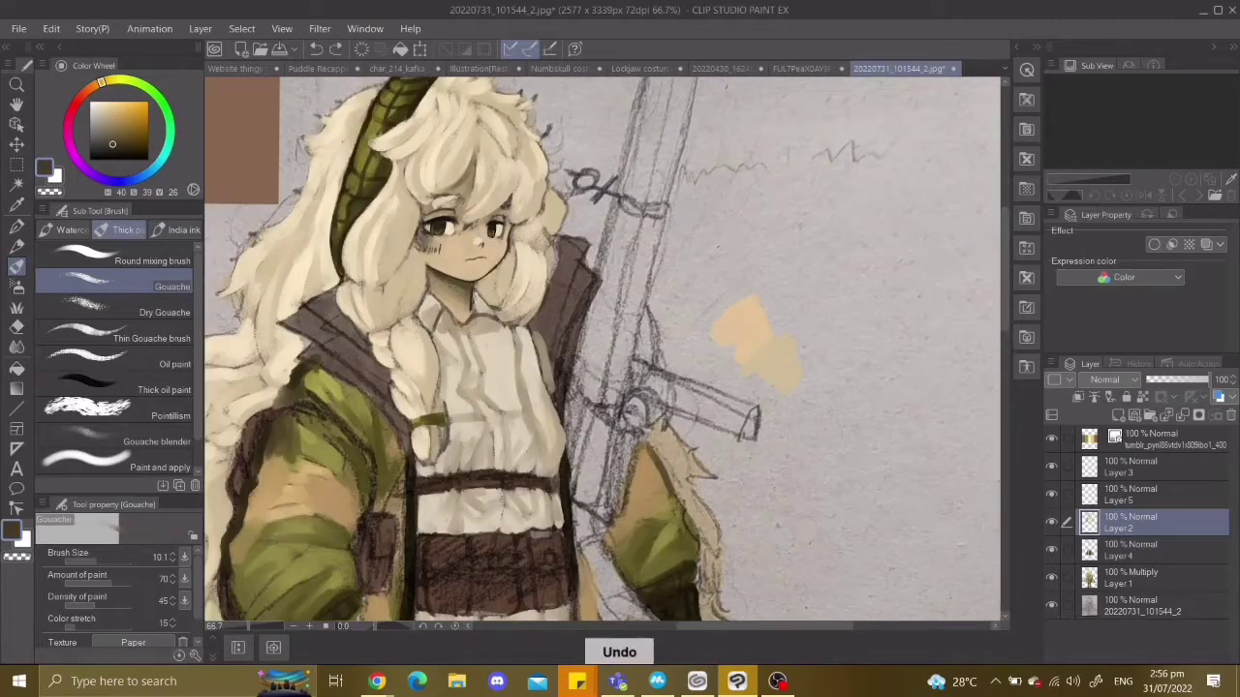
{"action": "key", "text": "ctrl+z"}
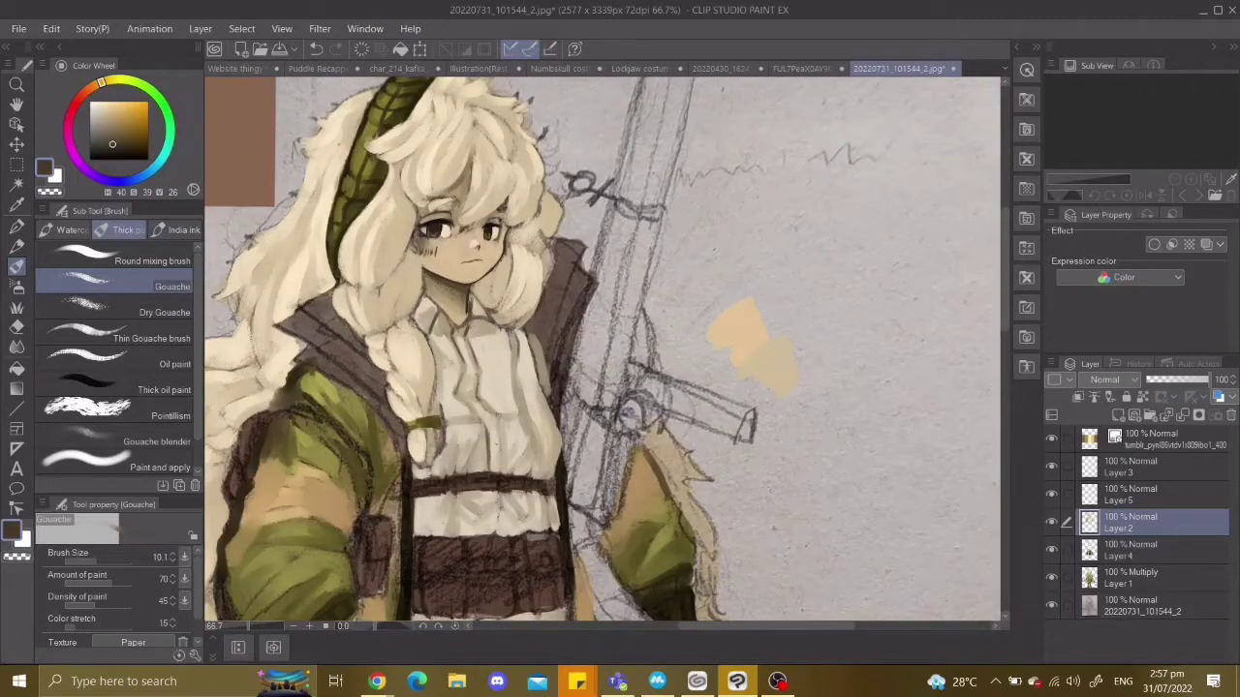
{"action": "scroll", "coordinate": [600, 348], "scroll_direction": "down", "scroll_amount": 2}
{"action": "scroll", "coordinate": [600, 348], "scroll_direction": "down", "scroll_amount": 2}
{"action": "scroll", "coordinate": [571, 320], "scroll_direction": "up", "scroll_amount": 2}
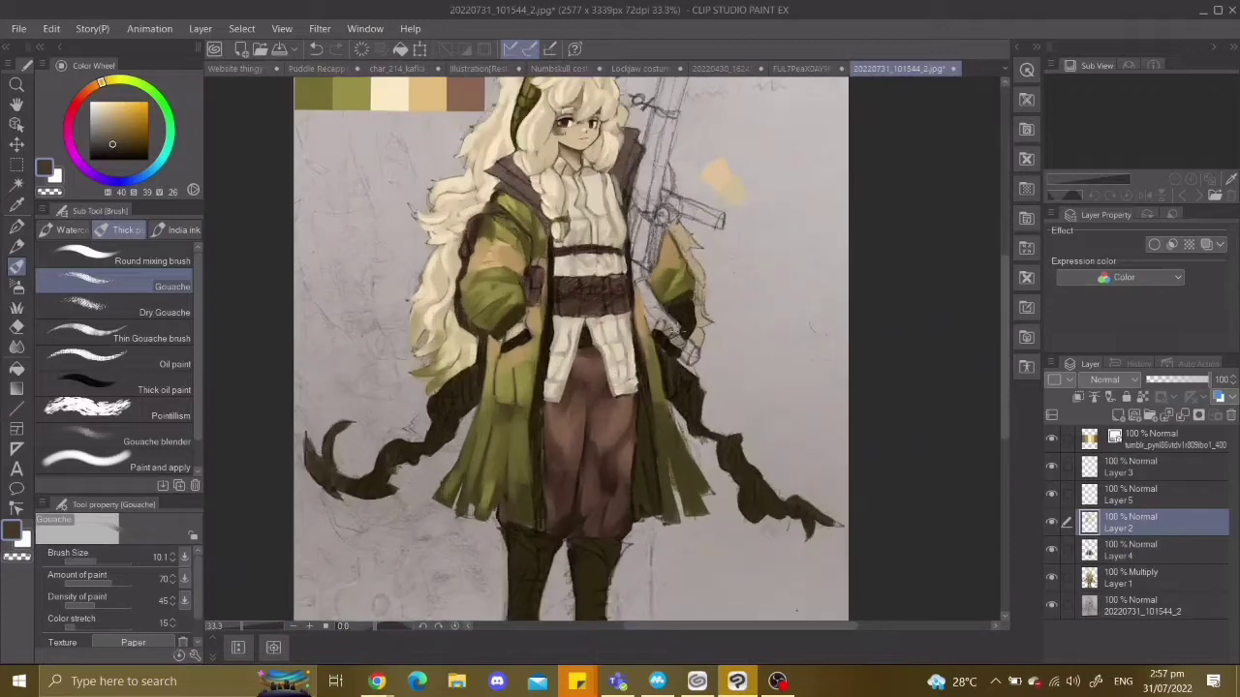
Paint dark horizontal seams and edges across the wide belt at size 25.4 to block in its pouches.
{"action": "scroll", "coordinate": [583, 262], "scroll_direction": "up", "scroll_amount": 2}
{"action": "left_click_drag", "start_coordinate": [540, 337], "coordinate": [672, 329]}
{"action": "left_click_drag", "start_coordinate": [533, 267], "coordinate": [662, 263]}
{"action": "left_click_drag", "start_coordinate": [578, 303], "coordinate": [668, 301]}
{"action": "scroll", "coordinate": [668, 302], "scroll_direction": "down", "scroll_amount": 2}
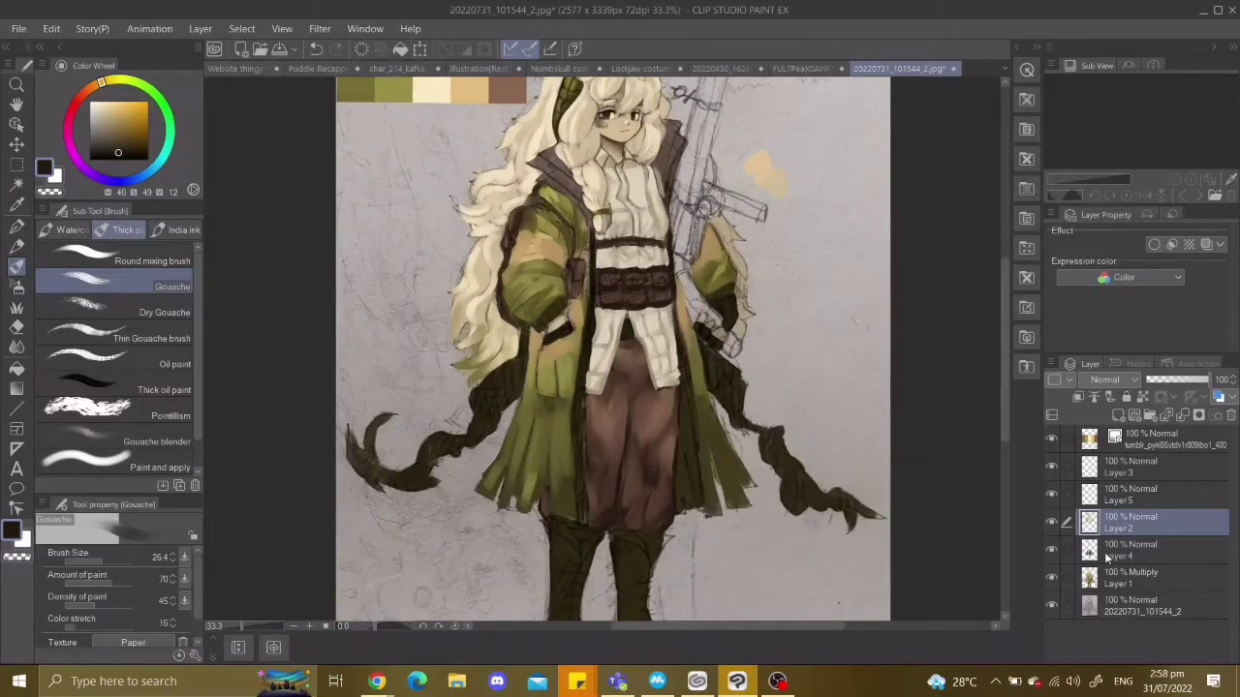
Fill the wide belt's six pouch segments with brown sampled from the belt, keeping darker gaps between them, at size 25.4.
{"action": "scroll", "coordinate": [620, 290], "scroll_direction": "up", "scroll_amount": 2}
{"action": "scroll", "coordinate": [619, 291], "scroll_direction": "down", "scroll_amount": 2}
{"action": "scroll", "coordinate": [595, 232], "scroll_direction": "up", "scroll_amount": 2}
{"action": "left_click", "coordinate": [676, 334], "text": "alt"}
{"action": "mouse_move", "coordinate": [668, 339]}
{"action": "left_mouse_down"}
{"action": "mouse_move", "coordinate": [718, 352]}
{"action": "mouse_move", "coordinate": [625, 393]}
{"action": "mouse_move", "coordinate": [721, 382]}
{"action": "left_mouse_up"}
{"action": "scroll", "coordinate": [678, 383], "scroll_direction": "down", "scroll_amount": 1}
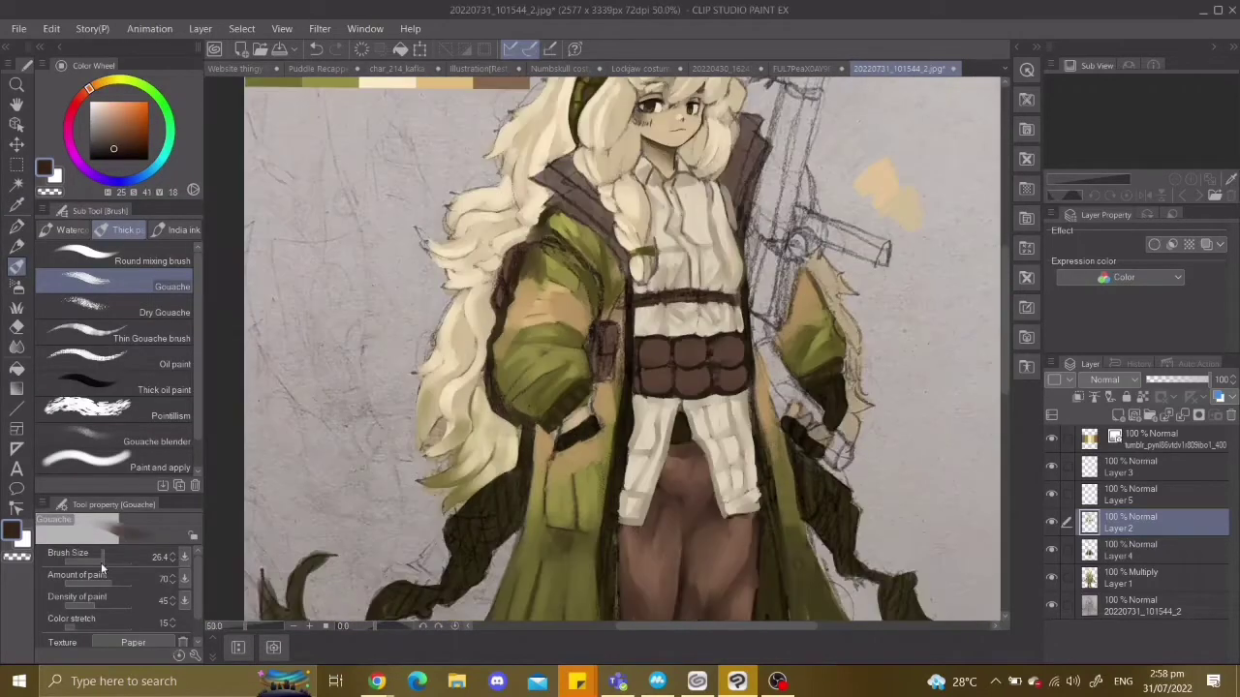
{"action": "scroll", "coordinate": [636, 384], "scroll_direction": "down", "scroll_amount": 1}
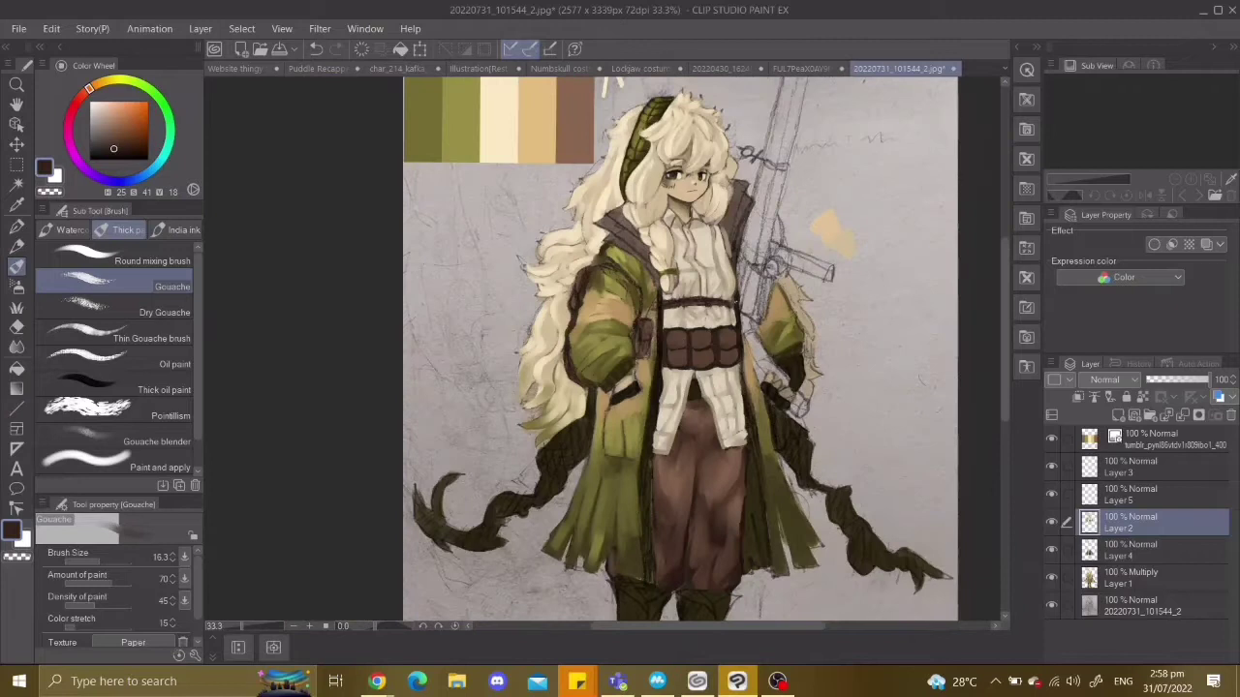
Shade the edges and rounded forms of the belt pouches in darker browns at size 16.3, undoing unwanted strokes.
{"action": "scroll", "coordinate": [678, 194], "scroll_direction": "up", "scroll_amount": 2}
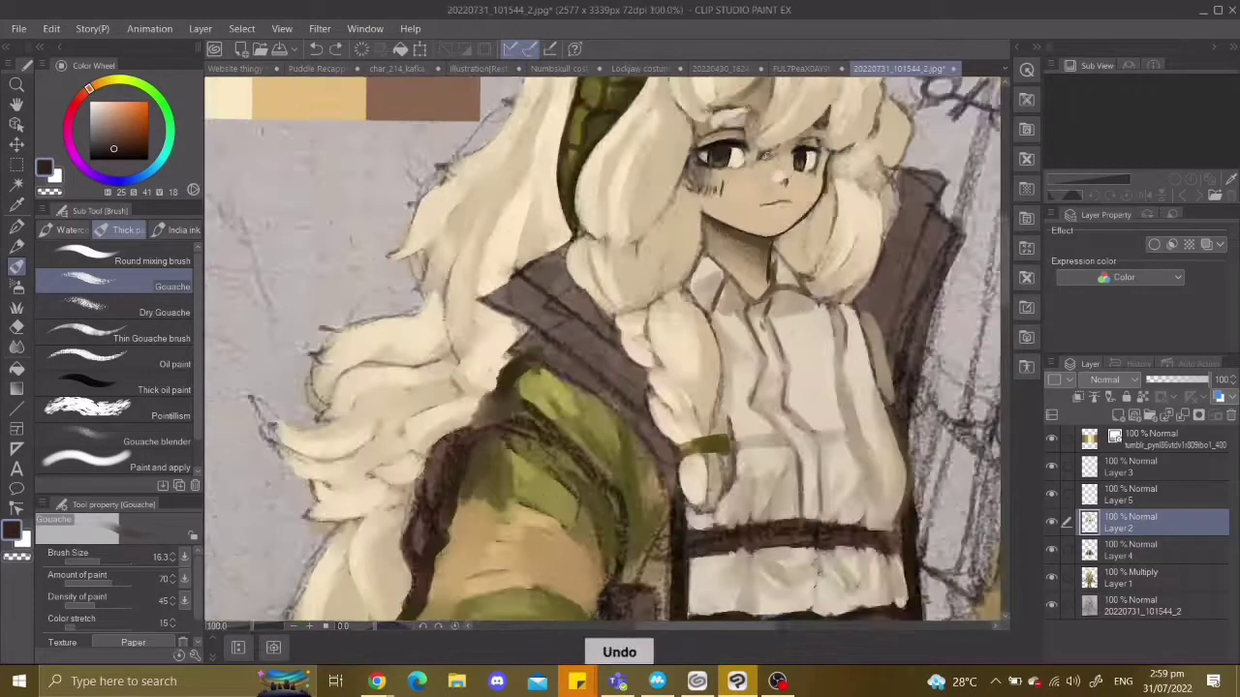
{"action": "scroll", "coordinate": [598, 401], "scroll_direction": "down", "scroll_amount": 1}
{"action": "left_click", "coordinate": [598, 401], "text": "alt"}
{"action": "key", "text": "ctrl+z"}
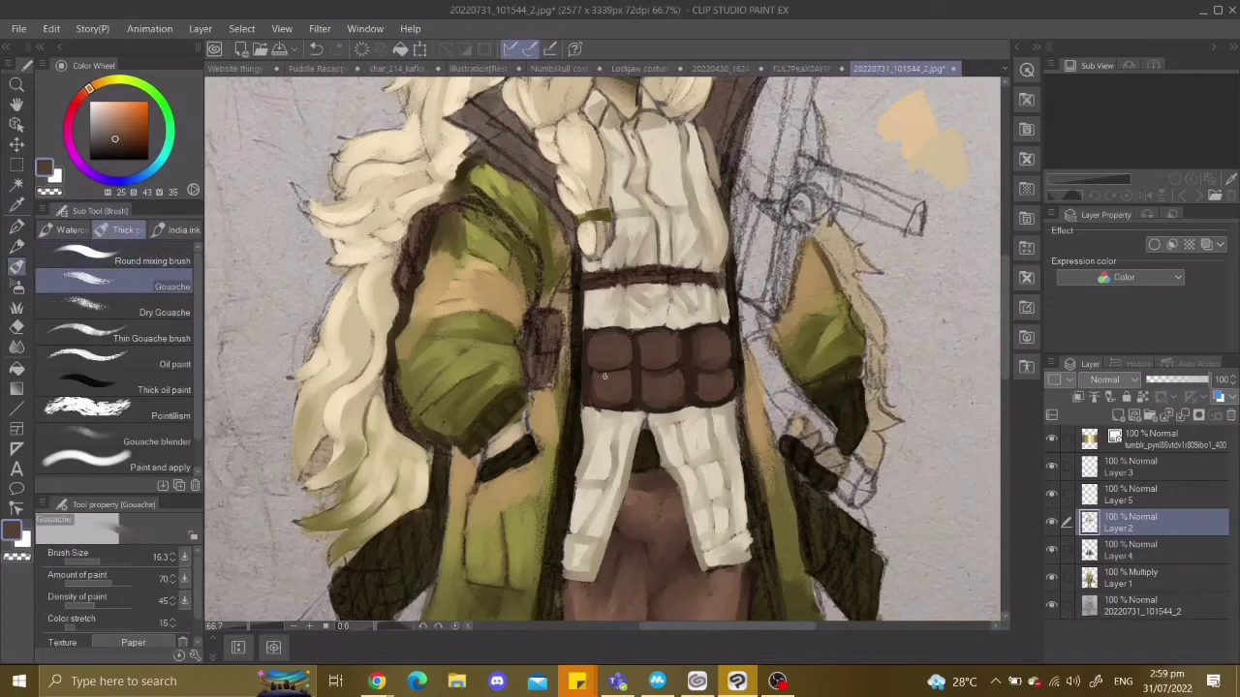
{"action": "scroll", "coordinate": [730, 391], "scroll_direction": "down", "scroll_amount": 3}
{"action": "scroll", "coordinate": [641, 285], "scroll_direction": "up", "scroll_amount": 3}
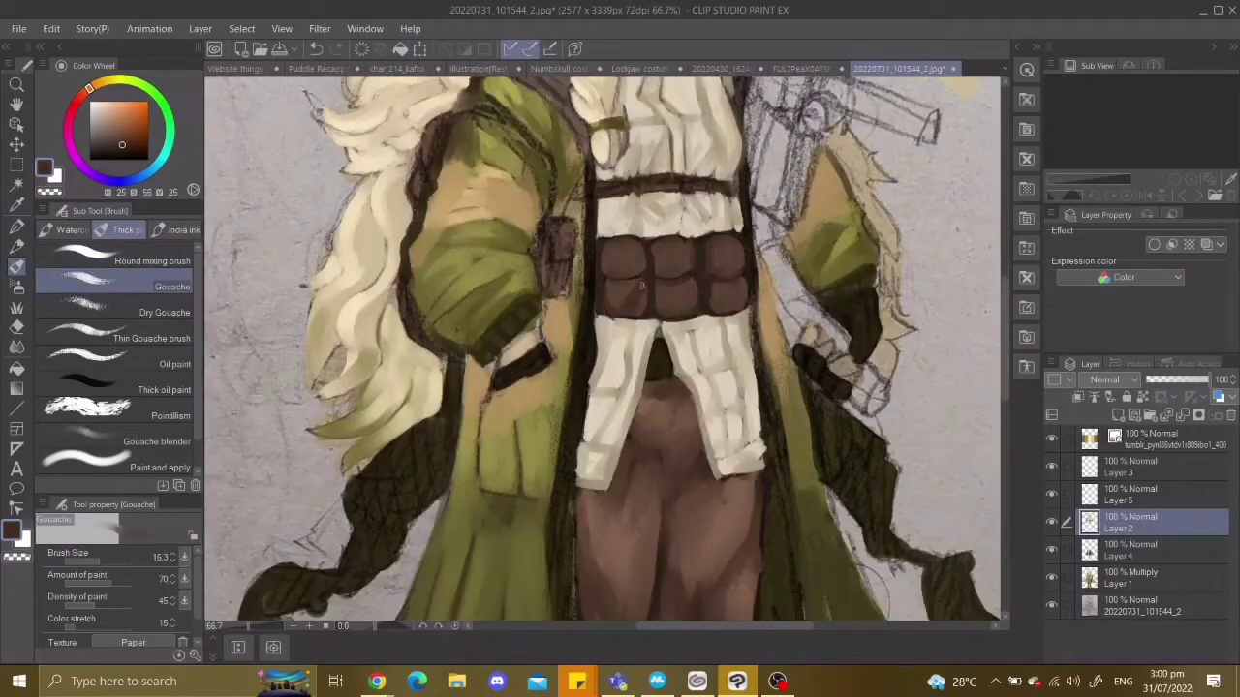
{"action": "scroll", "coordinate": [688, 245], "scroll_direction": "down", "scroll_amount": 3}
{"action": "scroll", "coordinate": [689, 245], "scroll_direction": "up", "scroll_amount": 4}
Paint small brown buttons down the shirt front and along the shirt tail's inner edge at size 10.1, undoing unwanted strokes.
{"action": "left_click", "coordinate": [96, 555]}
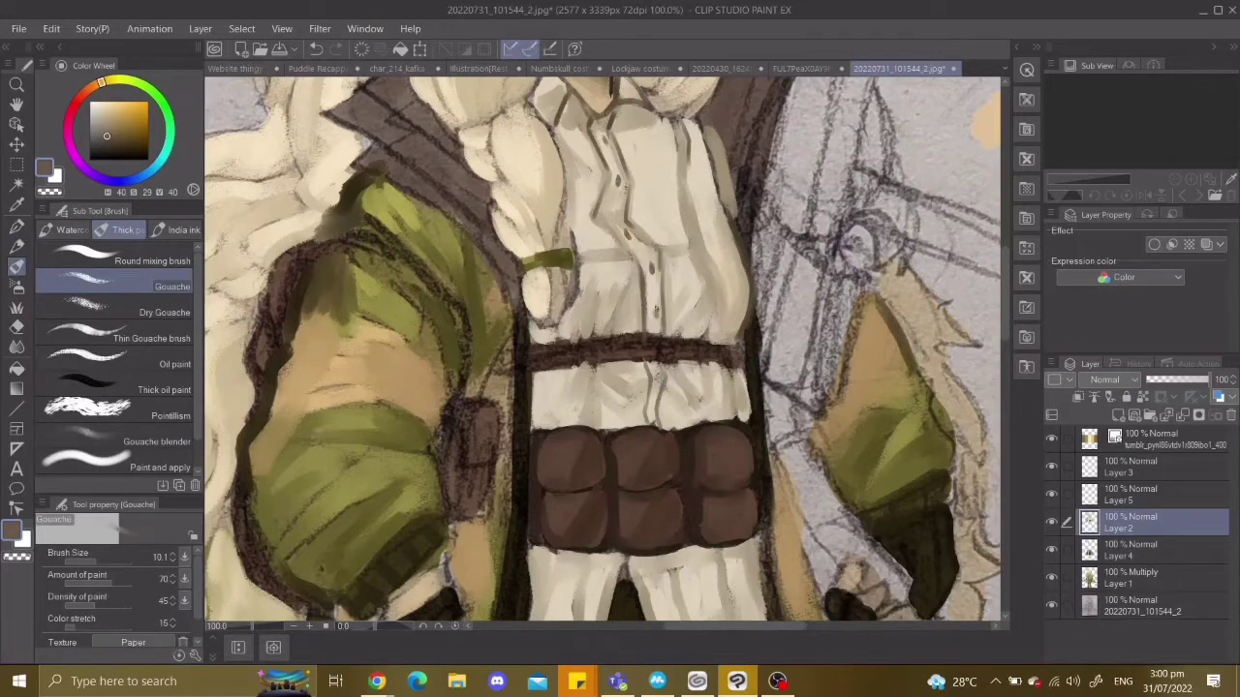
{"action": "scroll", "coordinate": [620, 349], "scroll_direction": "down", "scroll_amount": 2}
{"action": "key", "text": "ctrl+z"}
{"action": "key", "text": "ctrl+z"}
{"action": "key", "text": "ctrl+z"}
{"action": "key", "text": "ctrl+z"}
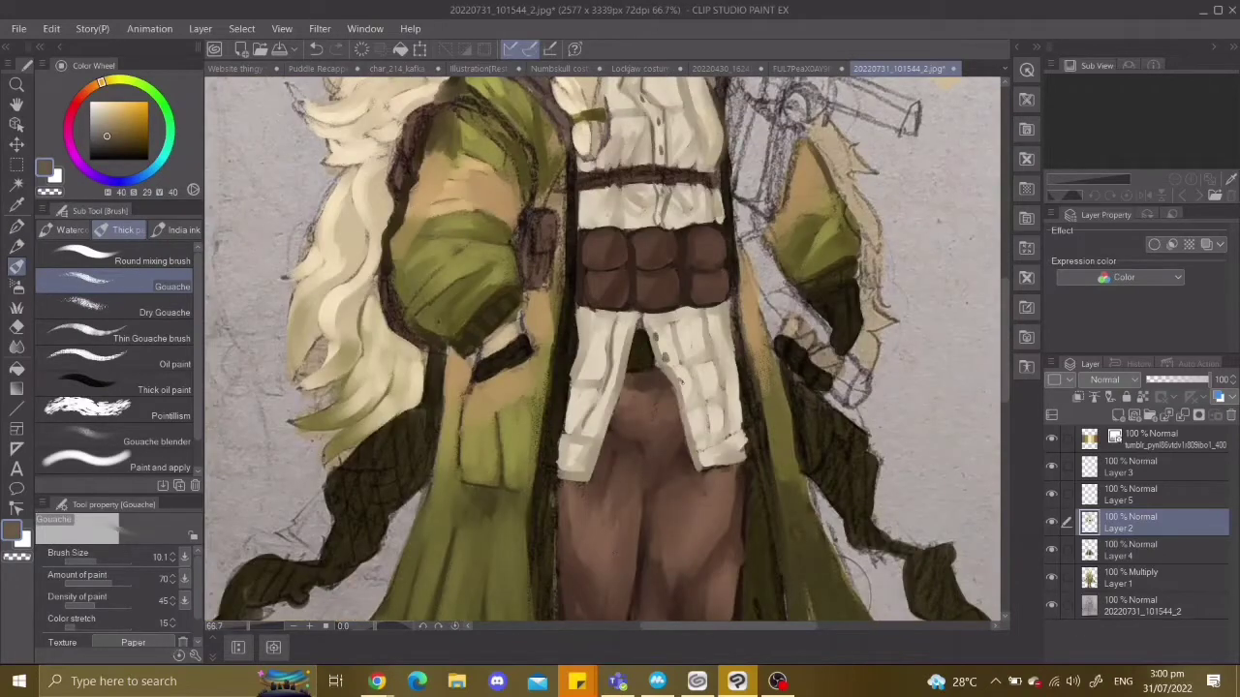
{"action": "scroll", "coordinate": [620, 349], "scroll_direction": "down", "scroll_amount": 2}
{"action": "scroll", "coordinate": [668, 339], "scroll_direction": "up", "scroll_amount": 3}
{"action": "key", "text": "ctrl+z"}
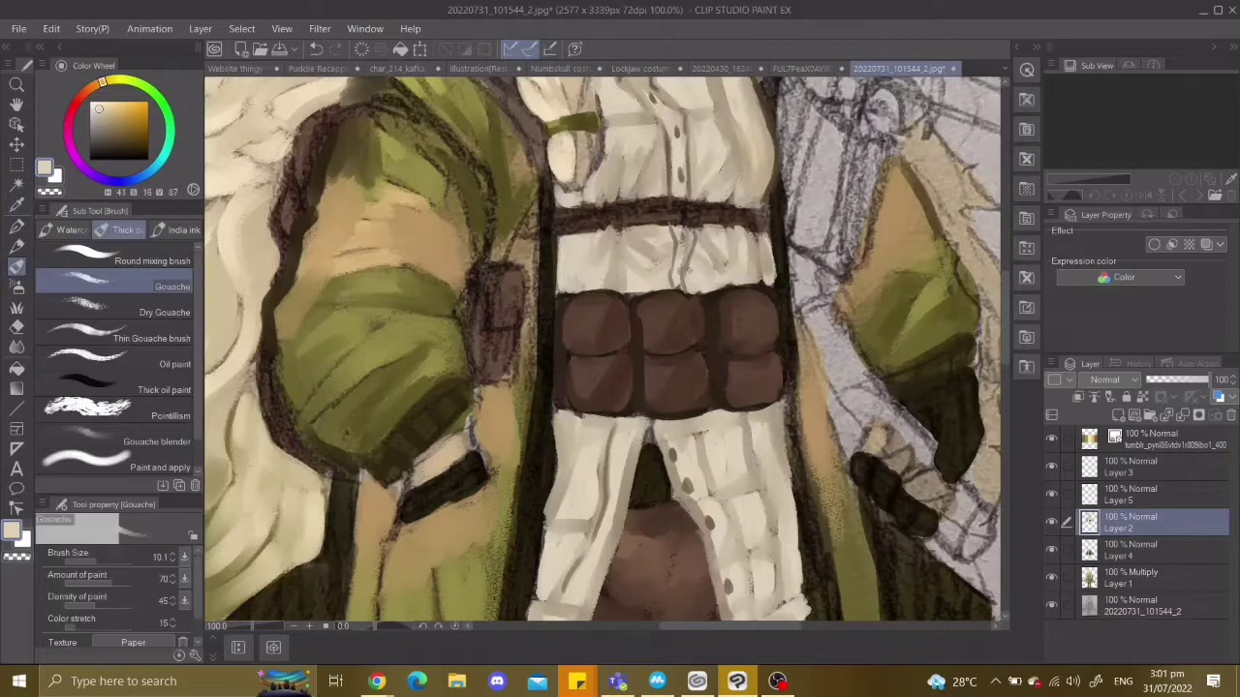
Paint over the thin strap above the pouches in smooth dark brown at size 16.3, undoing an unwanted stroke.
{"action": "scroll", "coordinate": [620, 349], "scroll_direction": "down", "scroll_amount": 1}
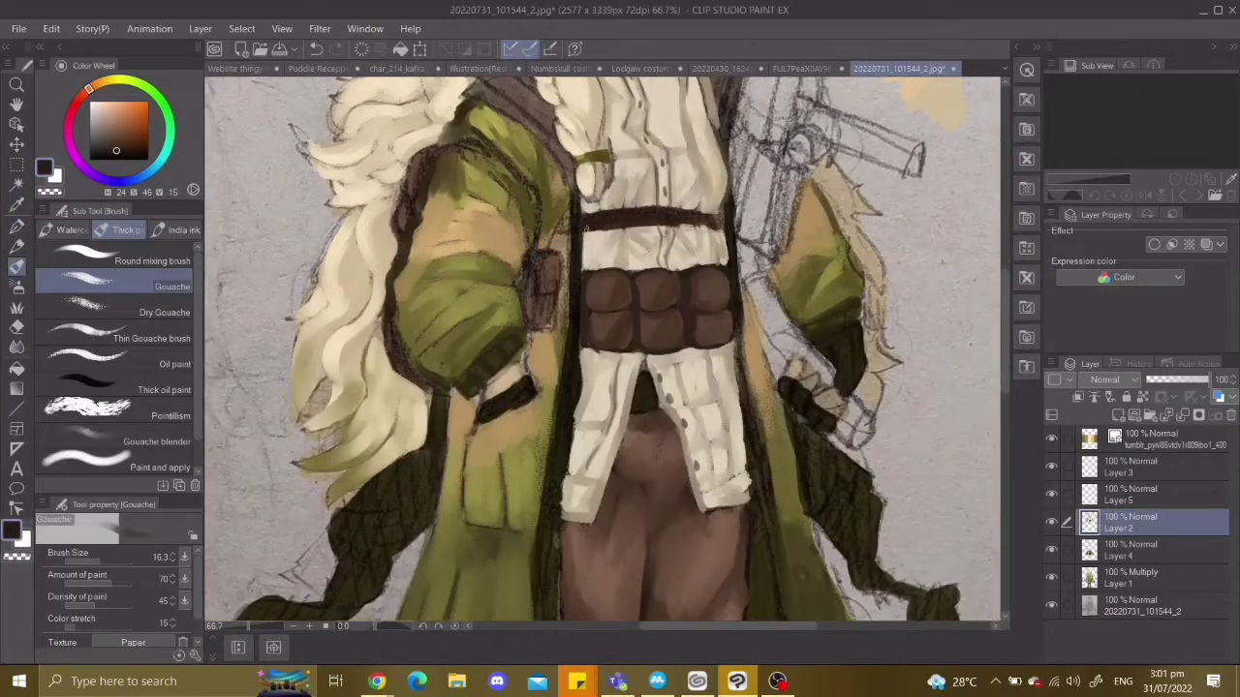
{"action": "scroll", "coordinate": [619, 349], "scroll_direction": "down", "scroll_amount": 1}
{"action": "key", "text": "ctrl+z"}
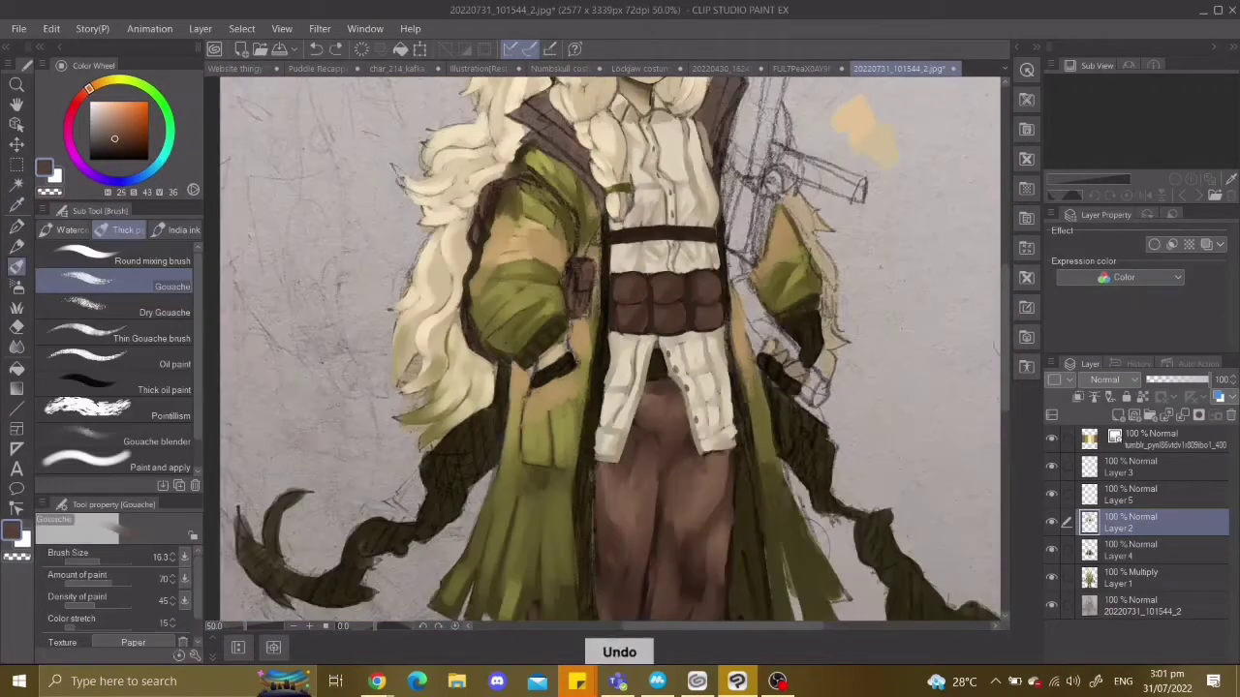
{"action": "scroll", "coordinate": [1002, 267], "scroll_direction": "down", "scroll_amount": 2}
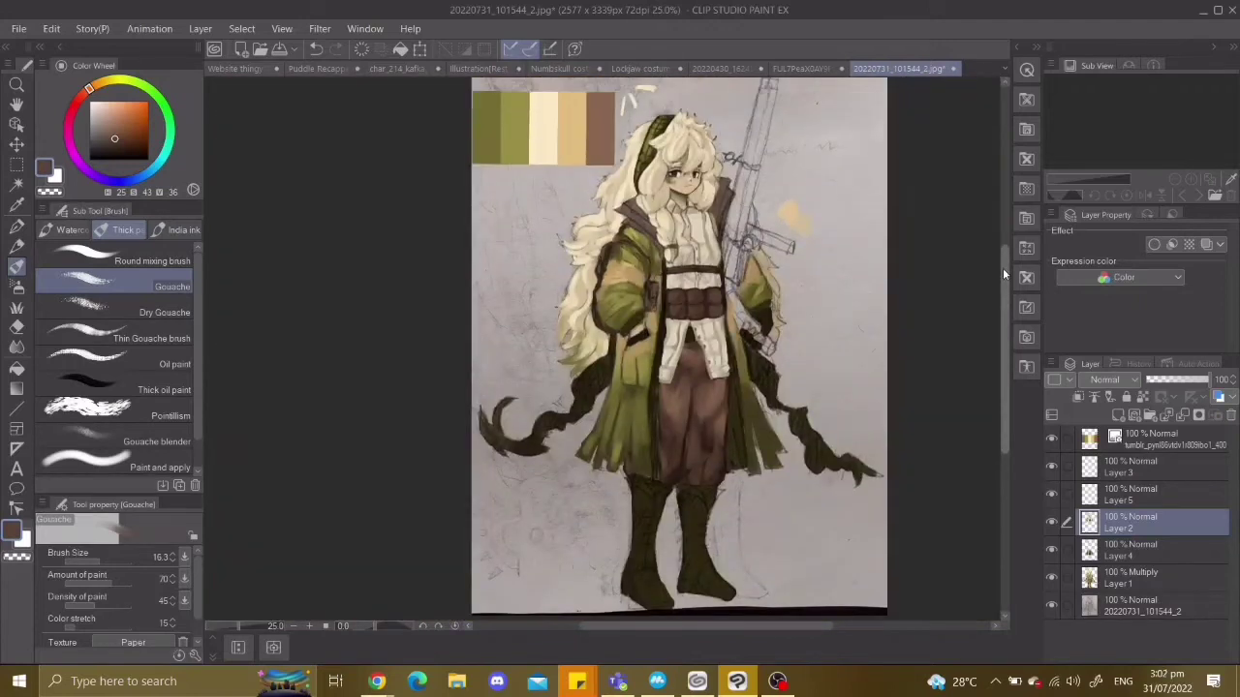
Touch up the hair locks with beige at size 11.1 and light cream at size 24.0, undoing unwanted strokes.
{"action": "scroll", "coordinate": [1002, 267], "scroll_direction": "up", "scroll_amount": 3}
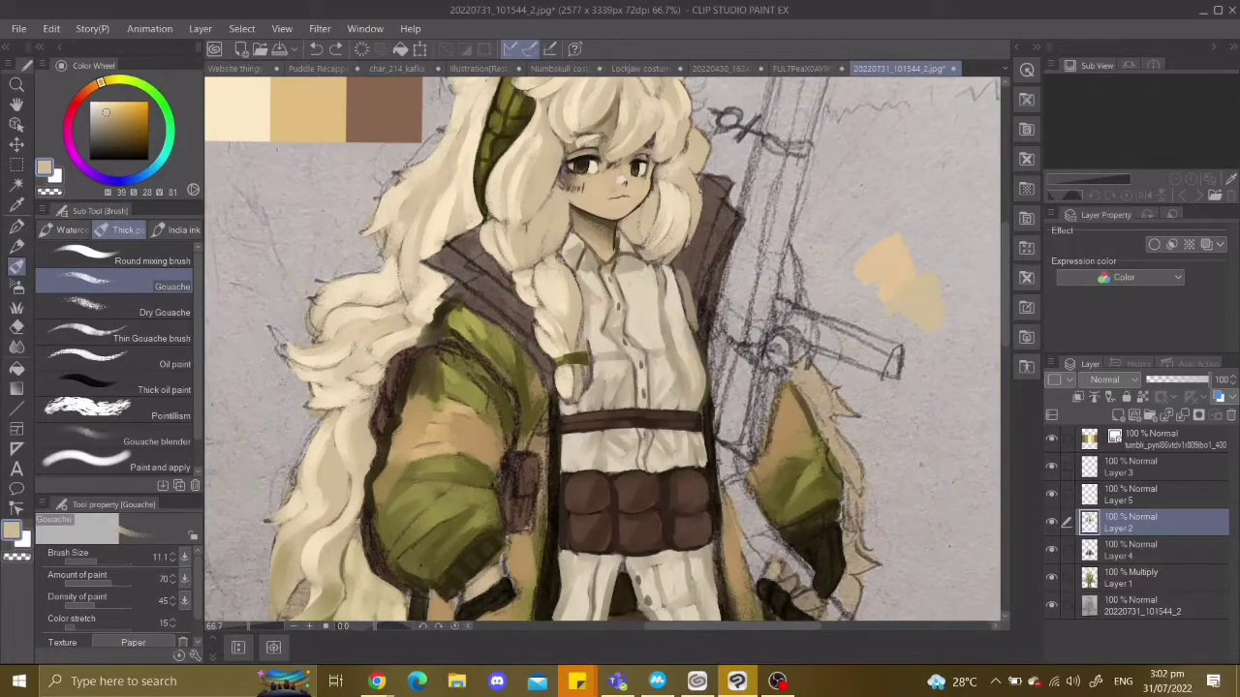
{"action": "scroll", "coordinate": [992, 248], "scroll_direction": "down", "scroll_amount": 2}
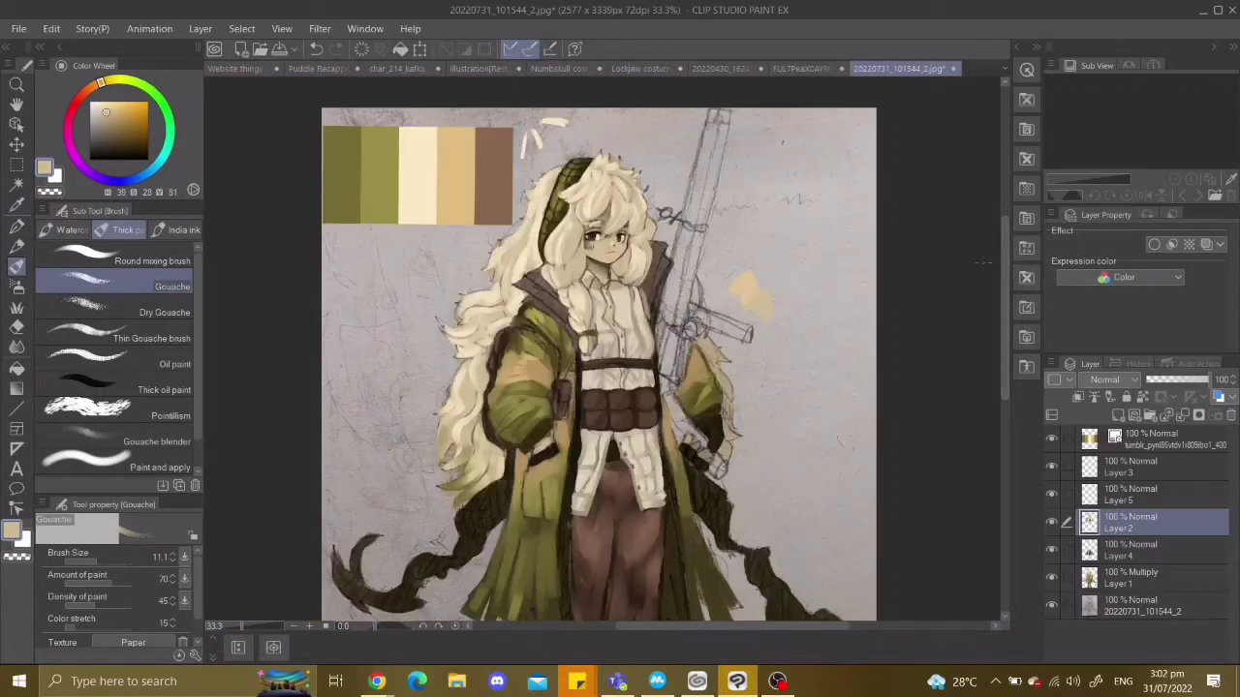
{"action": "scroll", "coordinate": [630, 270], "scroll_direction": "up", "scroll_amount": 2}
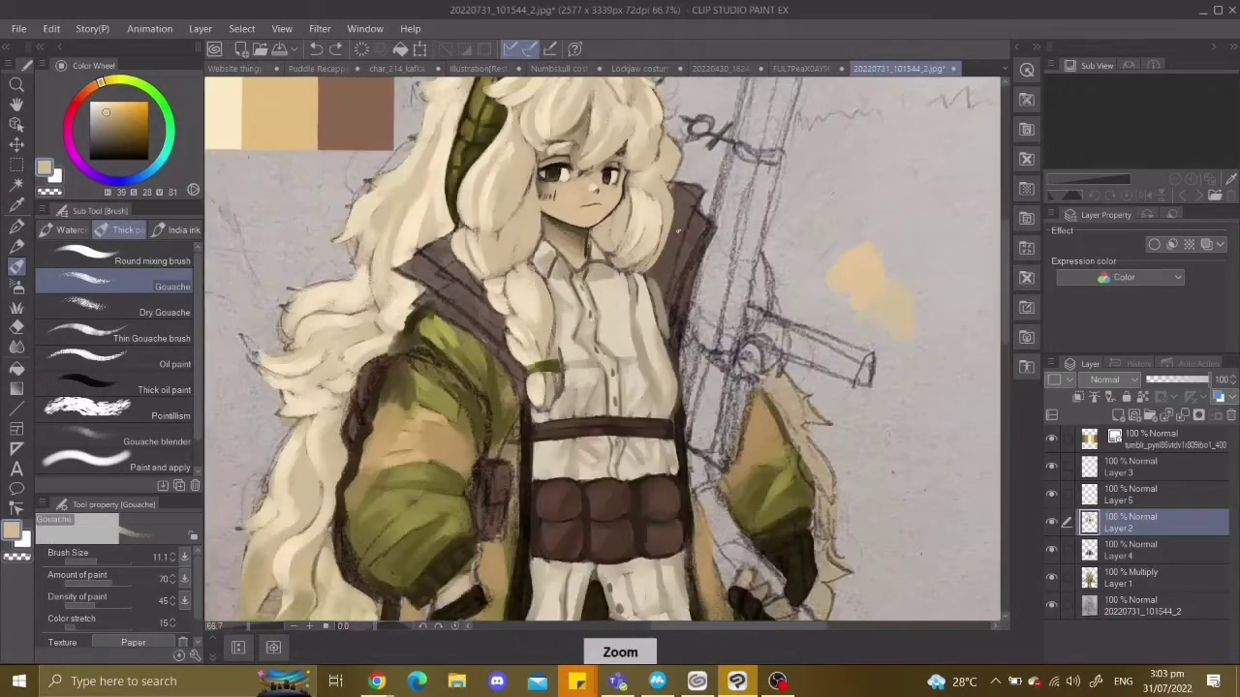
{"action": "scroll", "coordinate": [598, 244], "scroll_direction": "down", "scroll_amount": 3}
{"action": "key", "text": "ctrl+z"}
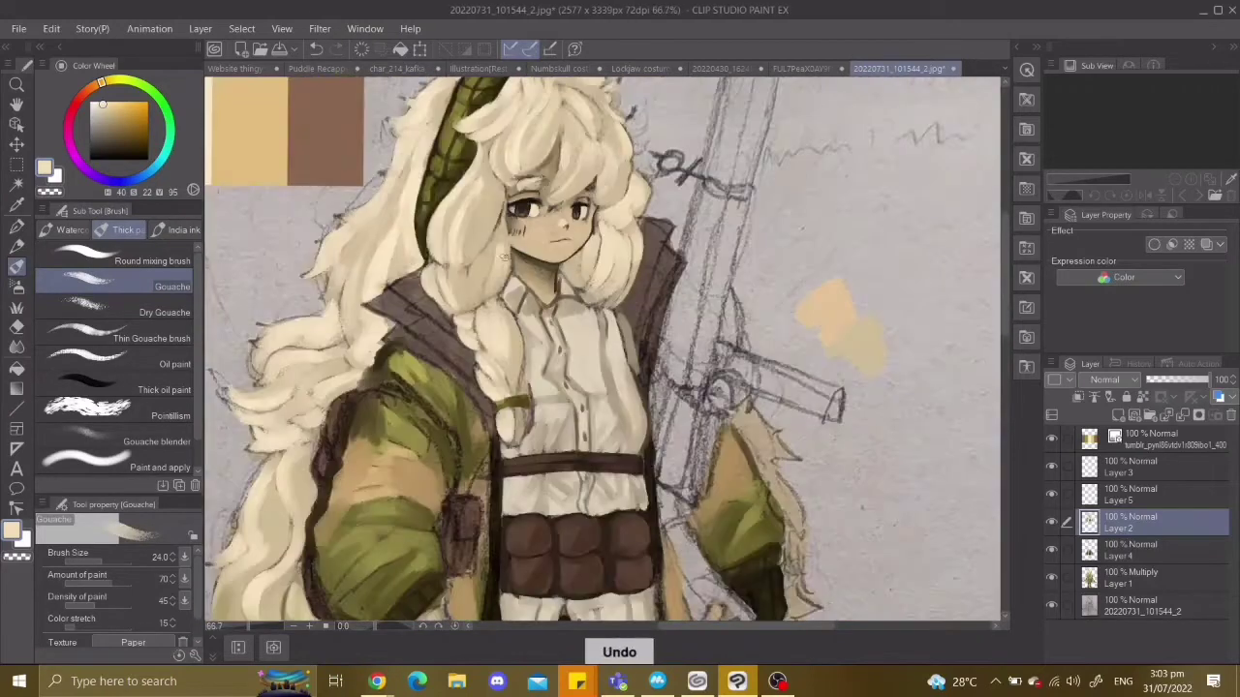
{"action": "scroll", "coordinate": [450, 281], "scroll_direction": "up", "scroll_amount": 1}
{"action": "scroll", "coordinate": [620, 348], "scroll_direction": "down", "scroll_amount": 2}
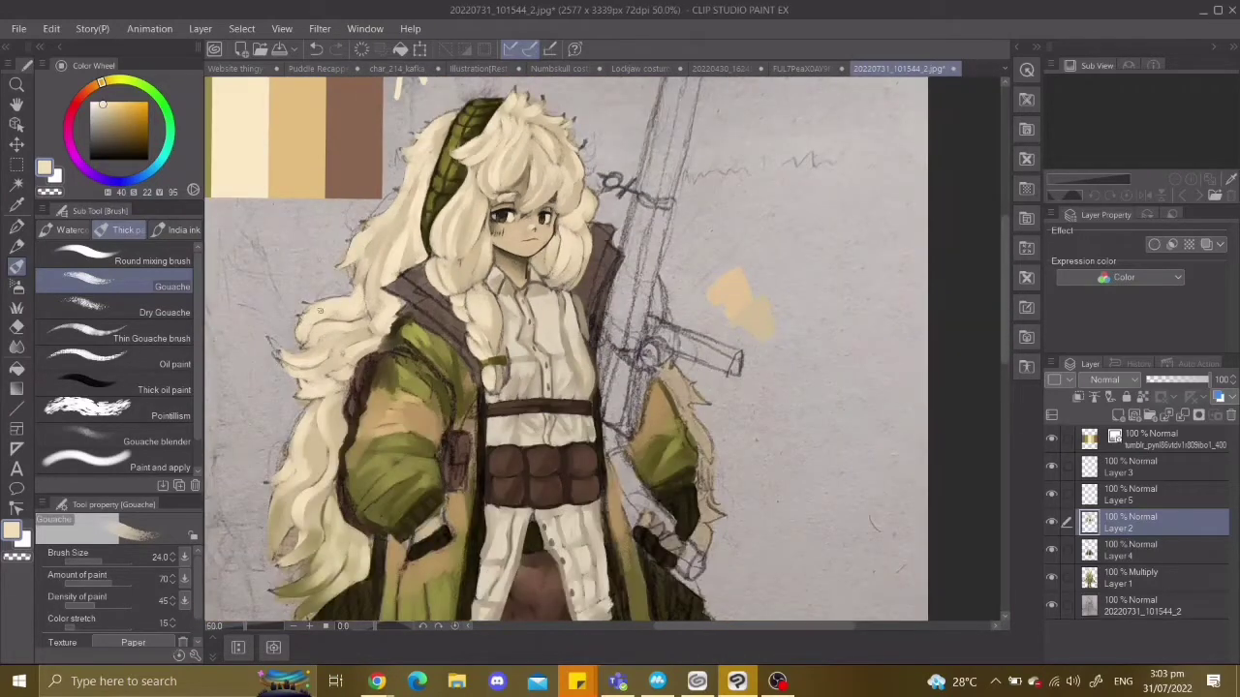
Paint darker beige hem bands across both shirt tail ends at size 24.0, undoing unwanted strokes.
{"action": "scroll", "coordinate": [631, 295], "scroll_direction": "up", "scroll_amount": 2}
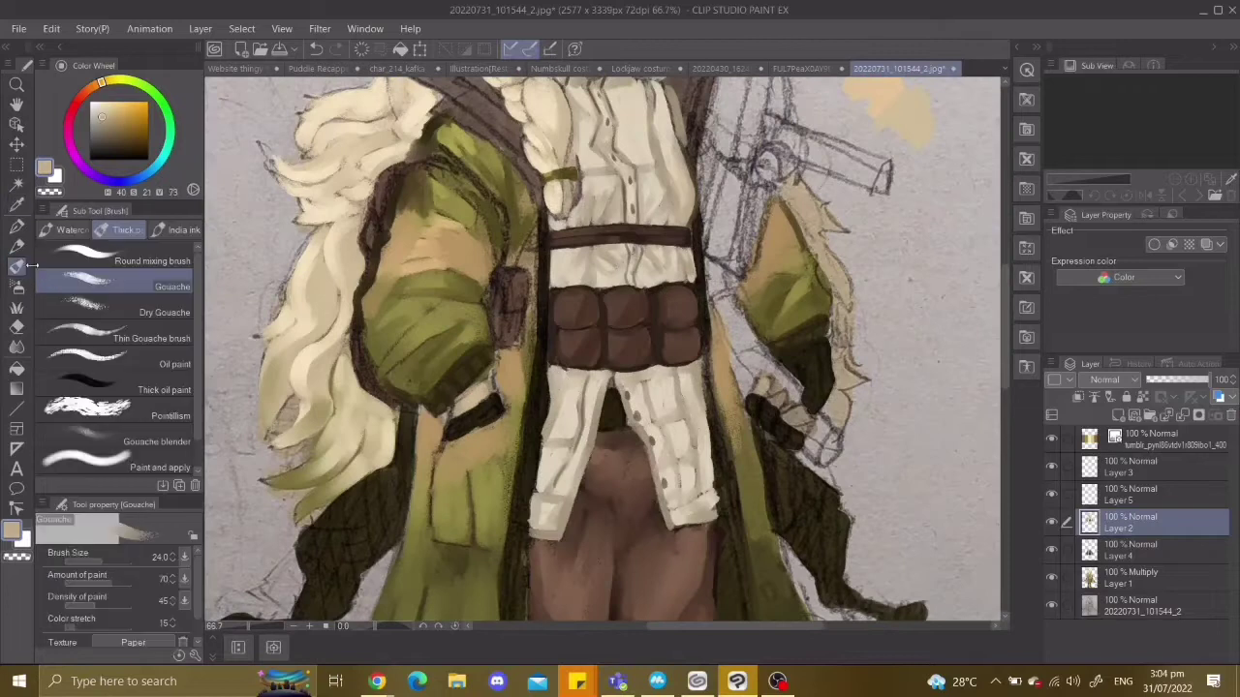
{"action": "key", "text": "ctrl+z"}
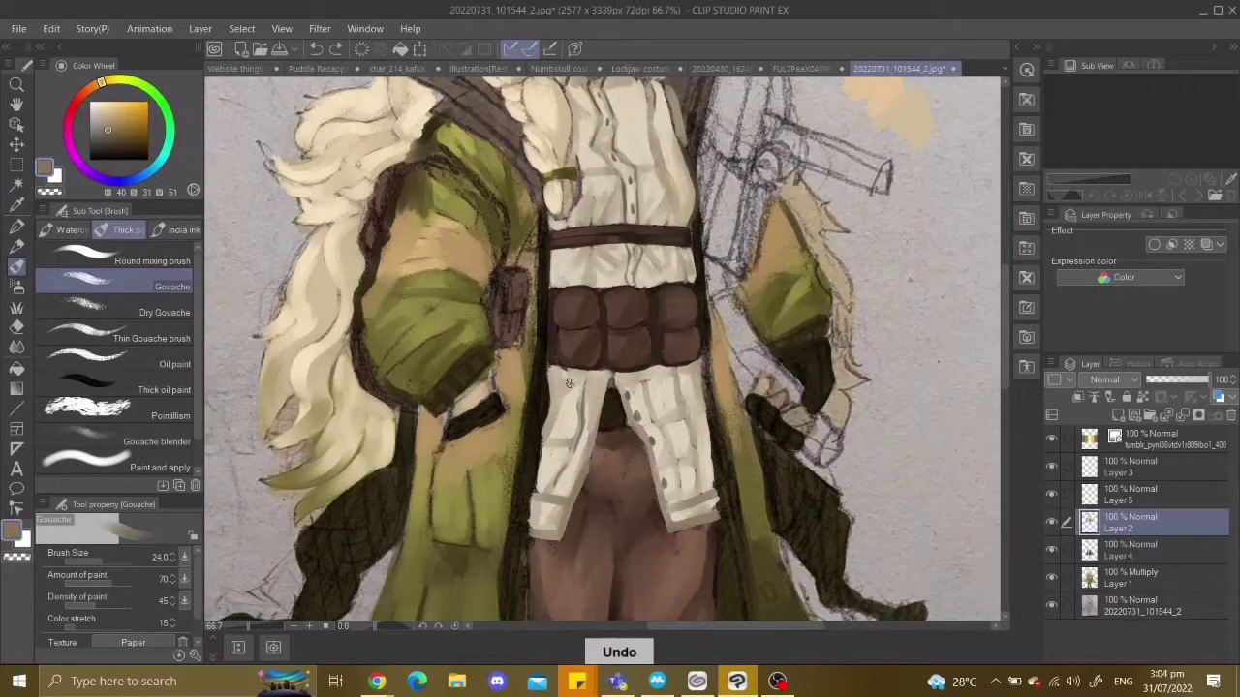
{"action": "scroll", "coordinate": [620, 348], "scroll_direction": "down", "scroll_amount": 1}
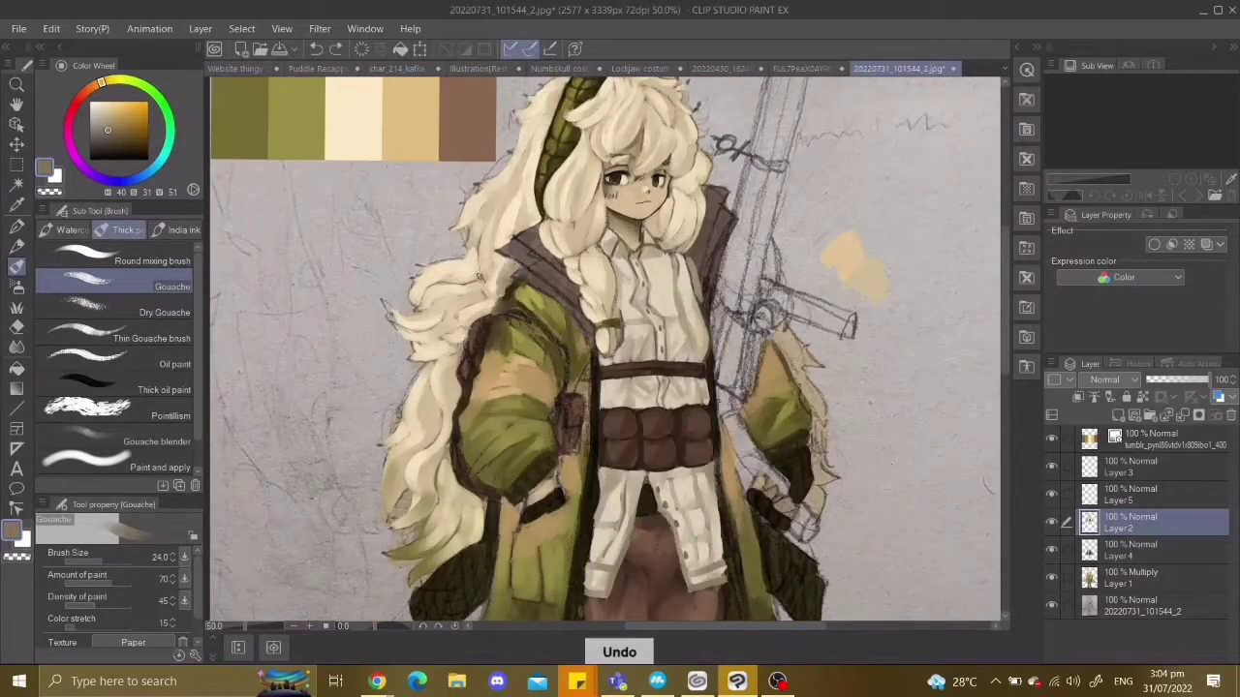
{"action": "scroll", "coordinate": [605, 348], "scroll_direction": "down", "scroll_amount": 1}
{"action": "key", "text": "ctrl+z"}
{"action": "scroll", "coordinate": [606, 348], "scroll_direction": "up", "scroll_amount": 1}
{"action": "scroll", "coordinate": [605, 348], "scroll_direction": "down", "scroll_amount": 1}
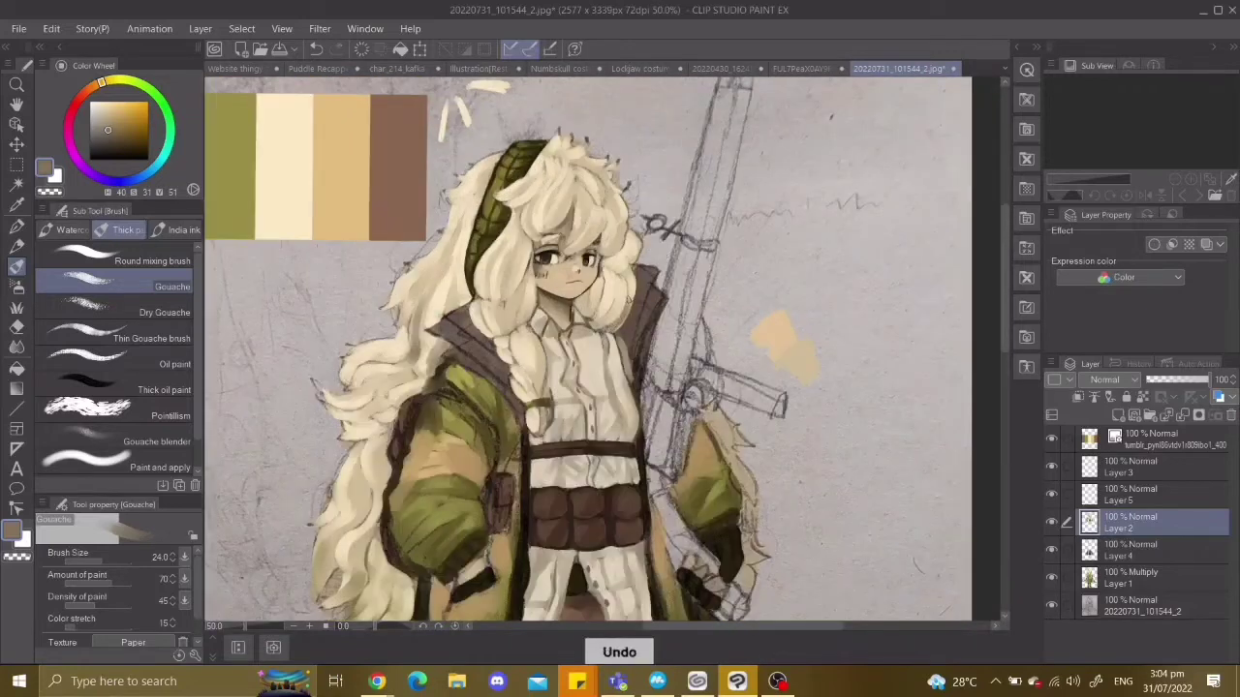
{"action": "scroll", "coordinate": [587, 354], "scroll_direction": "down", "scroll_amount": 1}
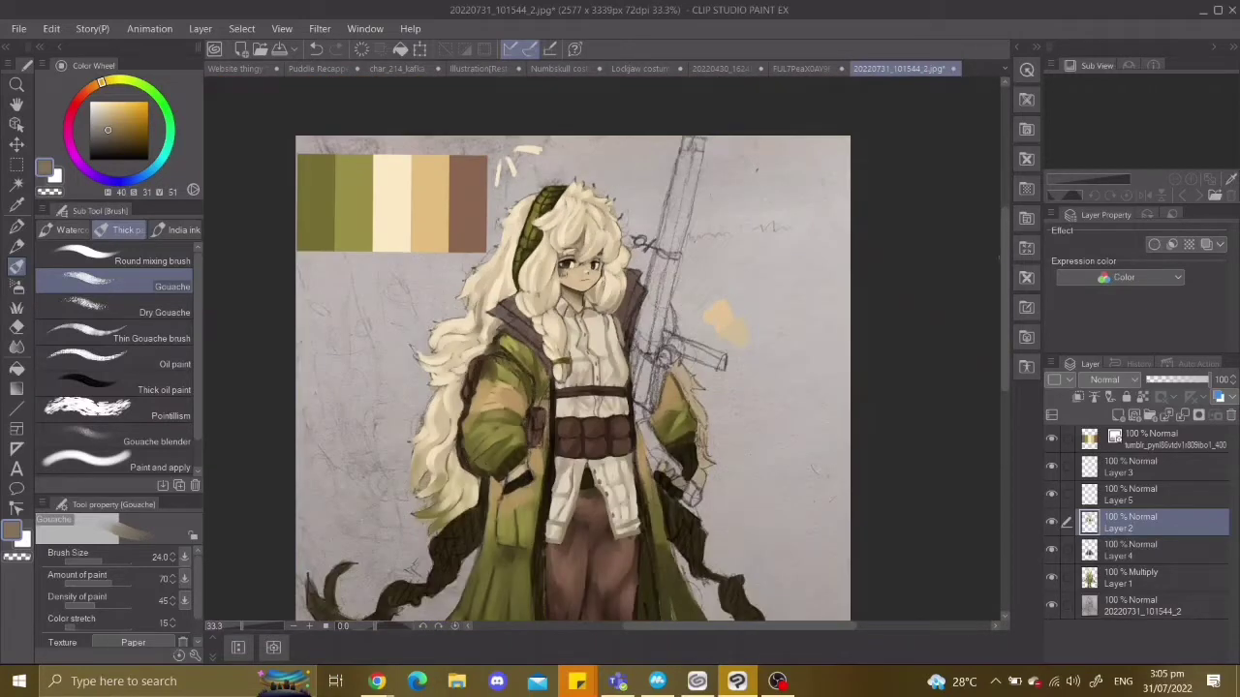
Dot a pale cream button onto each of the three upper belt pouches at size 8.3.
{"action": "scroll", "coordinate": [517, 350], "scroll_direction": "up", "scroll_amount": 3}
{"action": "left_click", "coordinate": [672, 347]}
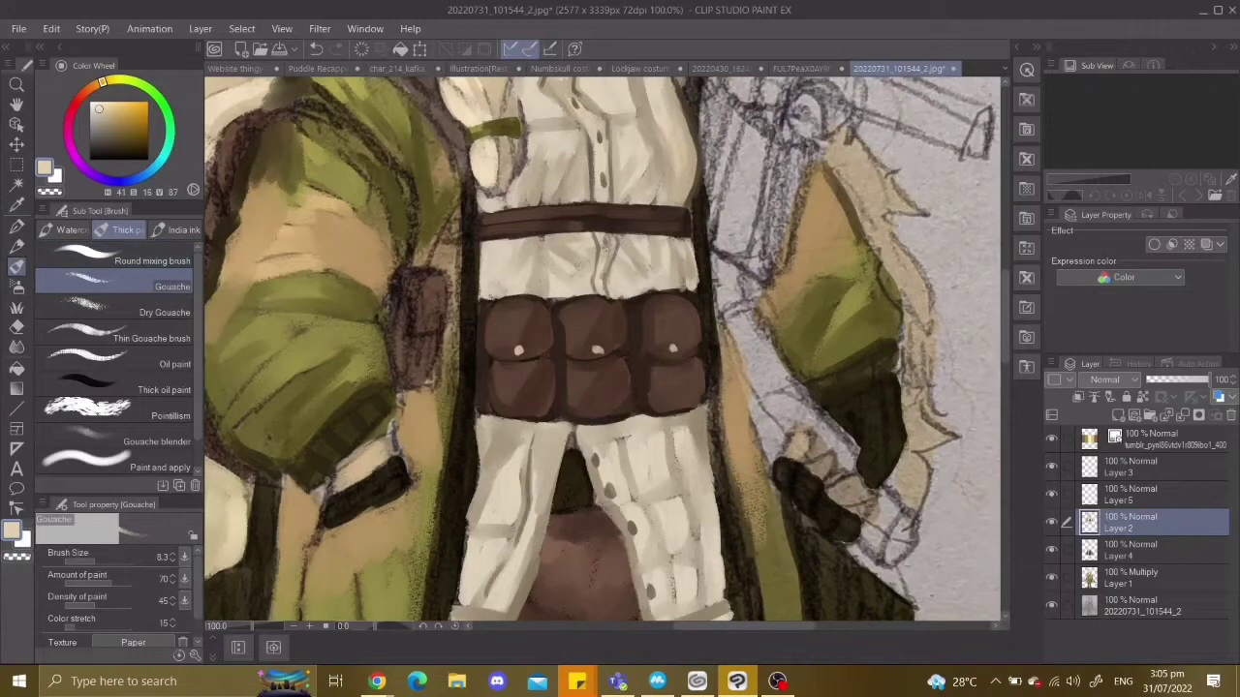
{"action": "scroll", "coordinate": [599, 460], "scroll_direction": "down", "scroll_amount": 3}
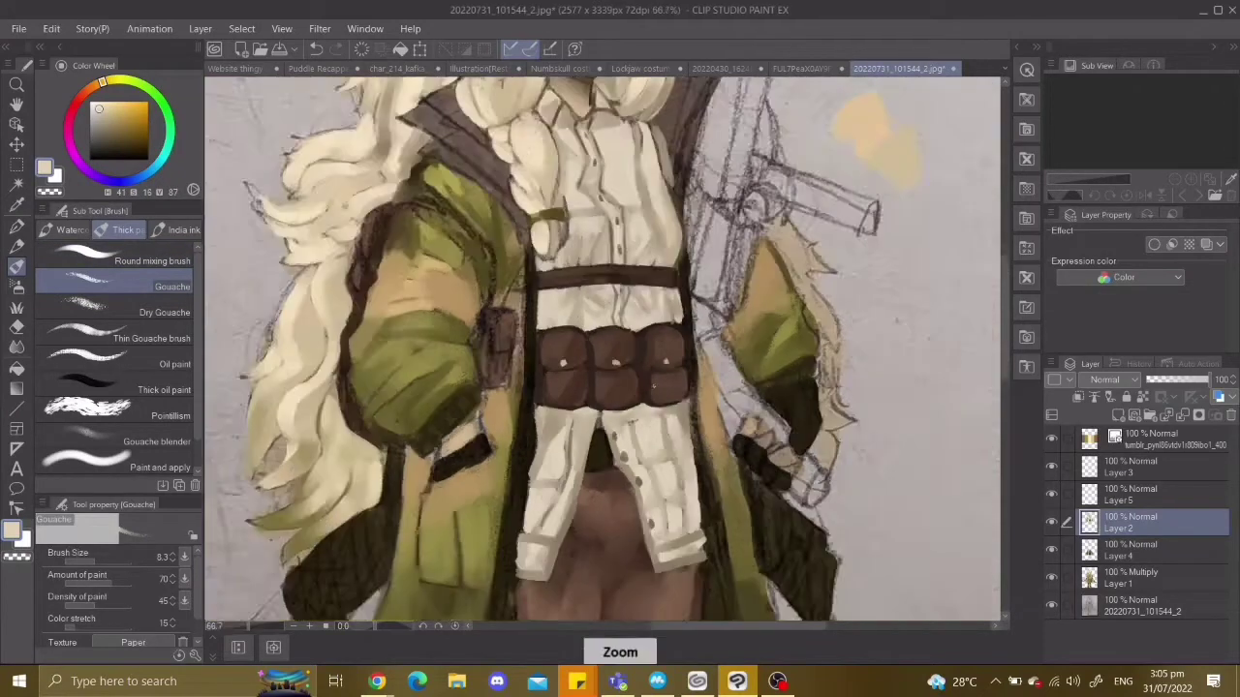
{"action": "scroll", "coordinate": [598, 460], "scroll_direction": "up", "scroll_amount": 3}
{"action": "scroll", "coordinate": [598, 460], "scroll_direction": "down", "scroll_amount": 1}
{"action": "scroll", "coordinate": [1004, 264], "scroll_direction": "down", "scroll_amount": 2}
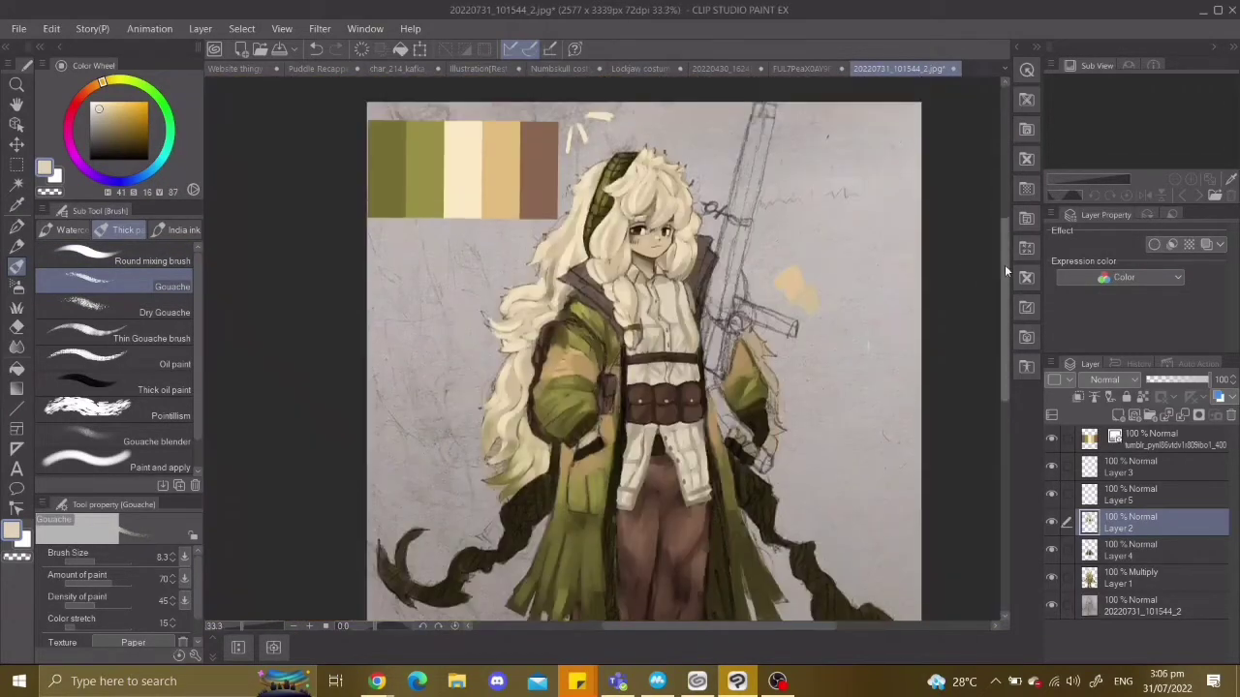
Tint the outer hair strands with olive at size 18.0, undoing unwanted strokes.
{"action": "scroll", "coordinate": [1005, 264], "scroll_direction": "up", "scroll_amount": 3}
{"action": "key", "text": "ctrl+z"}
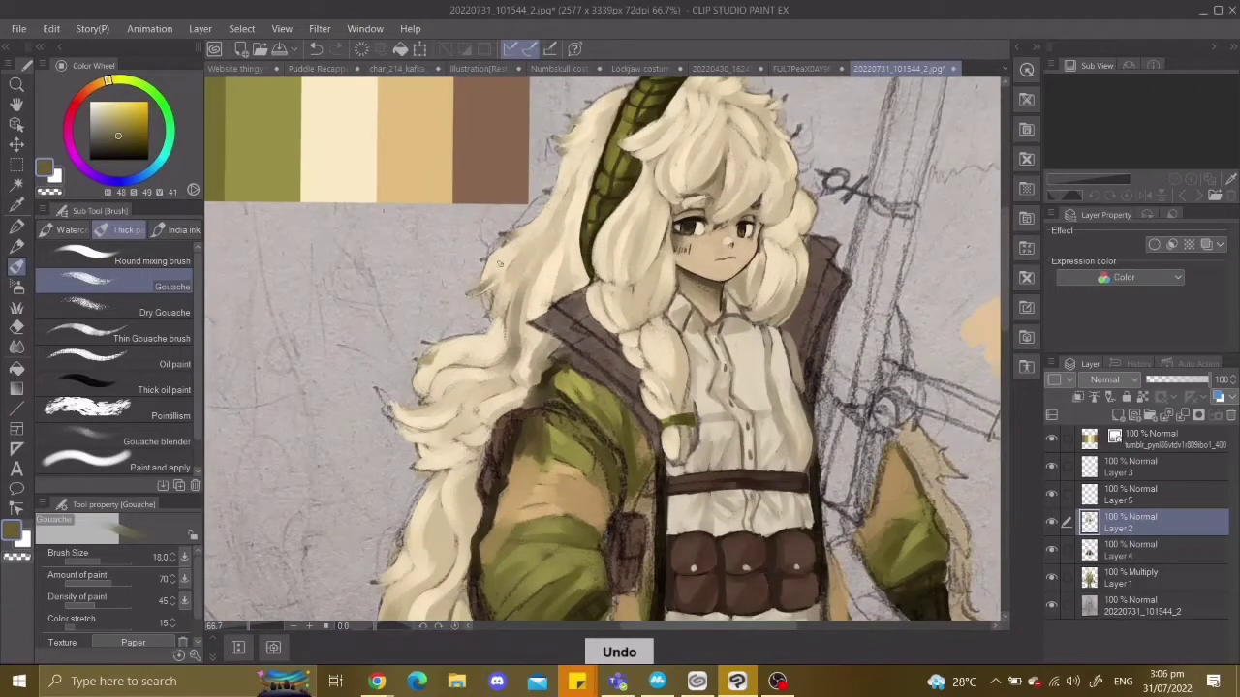
{"action": "key", "text": "ctrl+z"}
{"action": "scroll", "coordinate": [600, 348], "scroll_direction": "down", "scroll_amount": 3}
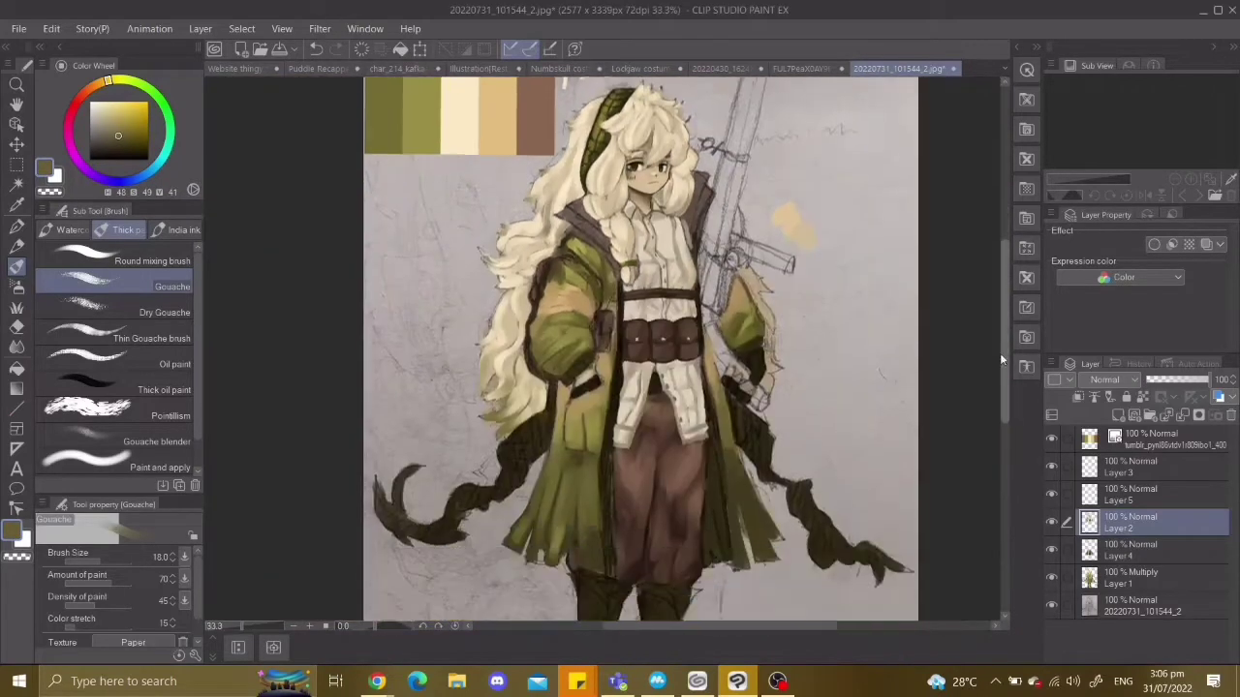
Paint greyish-brown tones over the sword-side coat collar with Gouache at size 19.8, undoing unwanted strokes.
{"action": "scroll", "coordinate": [601, 348], "scroll_direction": "up", "scroll_amount": 2}
{"action": "key", "text": "ctrl+z"}
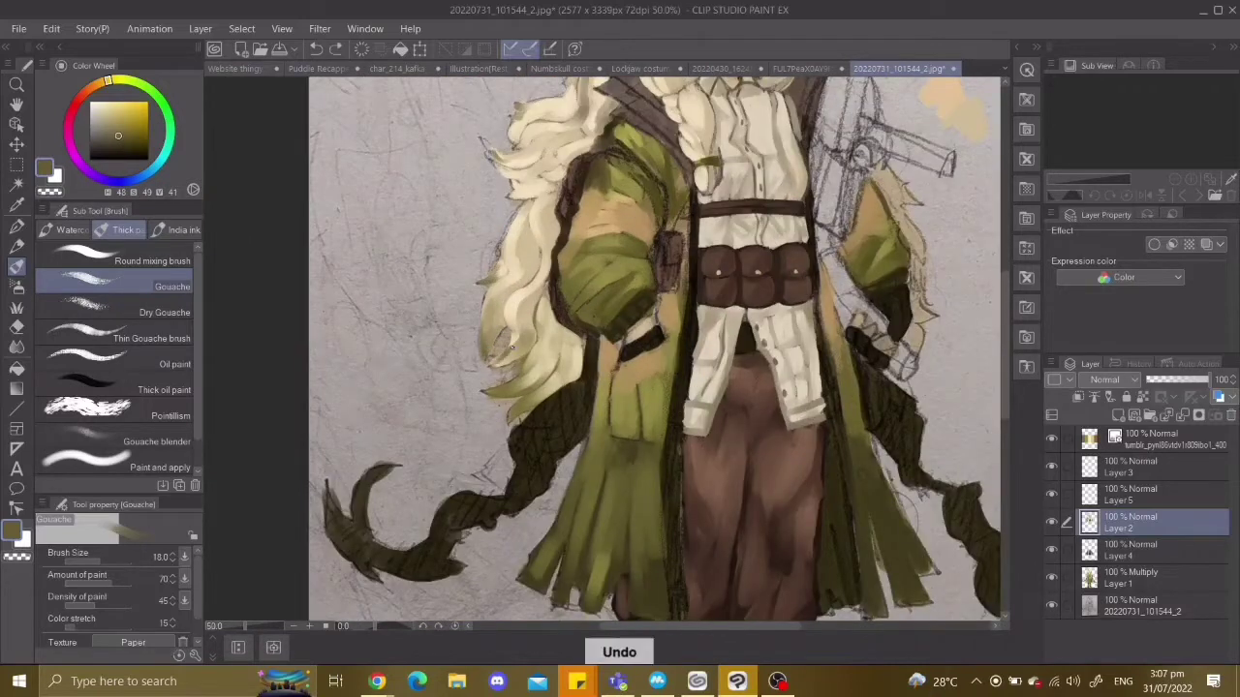
{"action": "scroll", "coordinate": [511, 345], "scroll_direction": "down", "scroll_amount": 3}
{"action": "scroll", "coordinate": [581, 242], "scroll_direction": "up", "scroll_amount": 3}
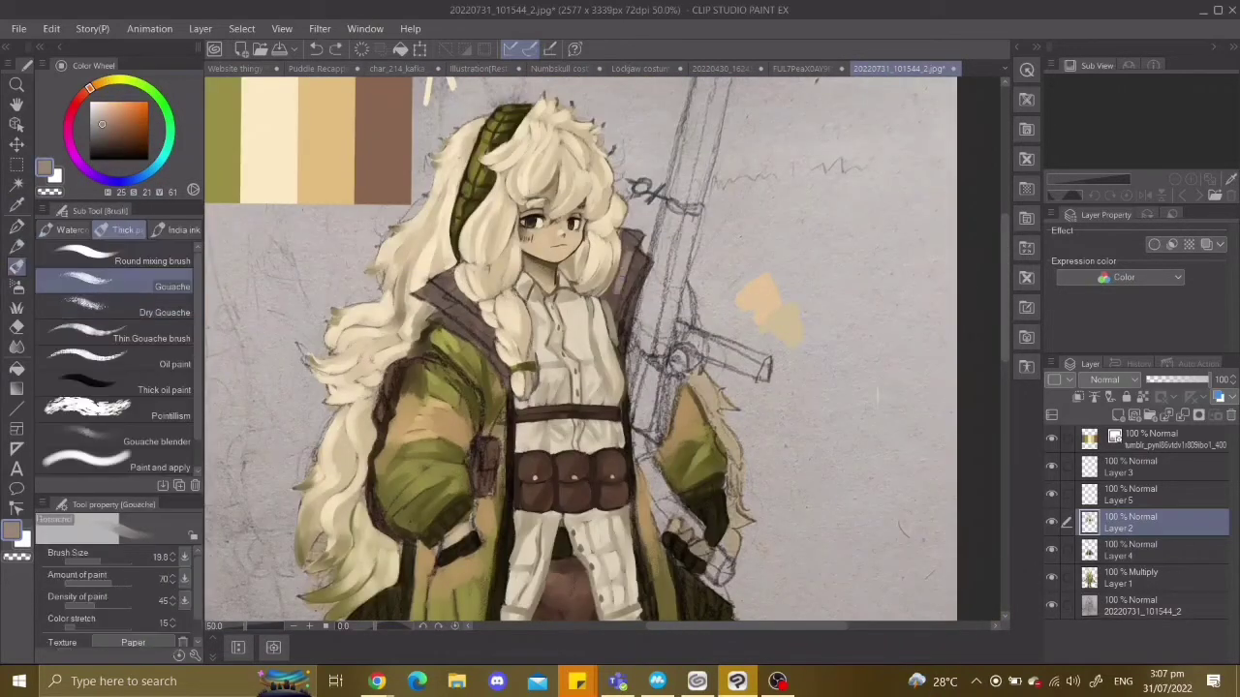
{"action": "left_click_drag", "start_coordinate": [634, 260], "coordinate": [625, 339]}
{"action": "left_click", "coordinate": [631, 302], "text": "alt"}
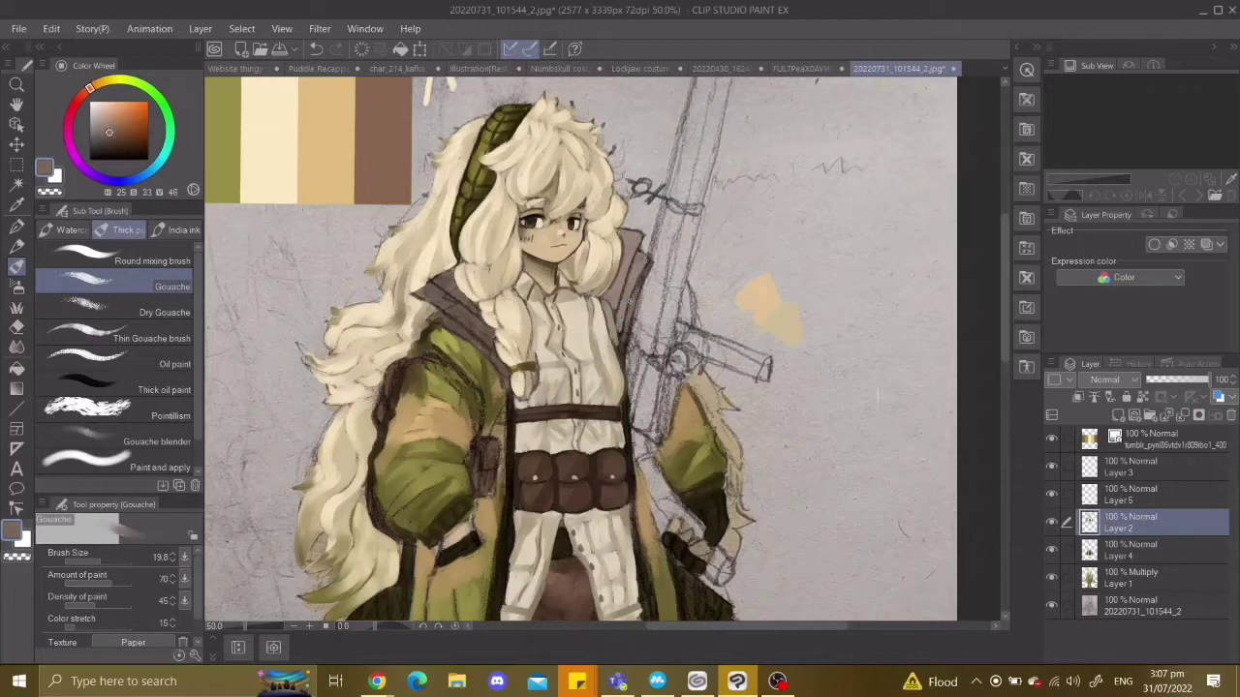
{"action": "scroll", "coordinate": [572, 300], "scroll_direction": "down", "scroll_amount": 3}
{"action": "scroll", "coordinate": [571, 301], "scroll_direction": "up", "scroll_amount": 3}
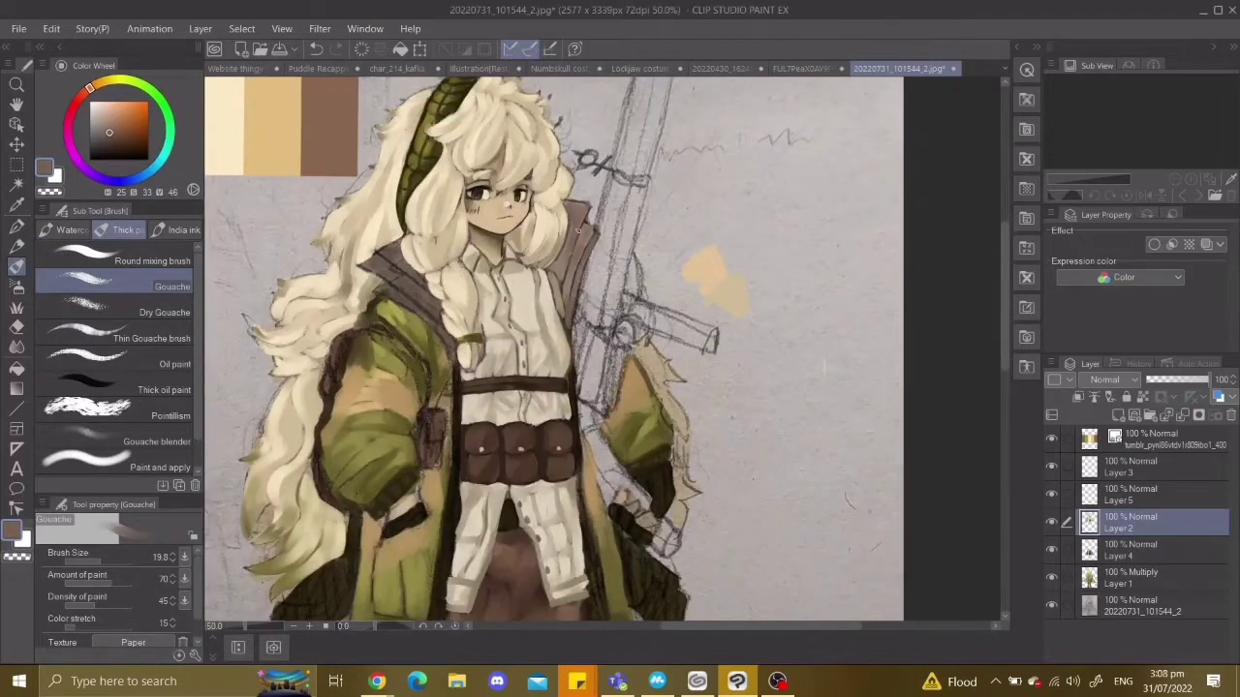
Add light brown fold highlights to the sword-side collar at size 12.2, undoing unwanted strokes.
{"action": "left_click", "coordinate": [567, 263], "text": "alt"}
{"action": "scroll", "coordinate": [579, 235], "scroll_direction": "down", "scroll_amount": 3}
{"action": "scroll", "coordinate": [575, 310], "scroll_direction": "up", "scroll_amount": 4}
{"action": "key", "text": "ctrl+z"}
{"action": "key", "text": "ctrl+z"}
{"action": "scroll", "coordinate": [600, 348], "scroll_direction": "down", "scroll_amount": 3}
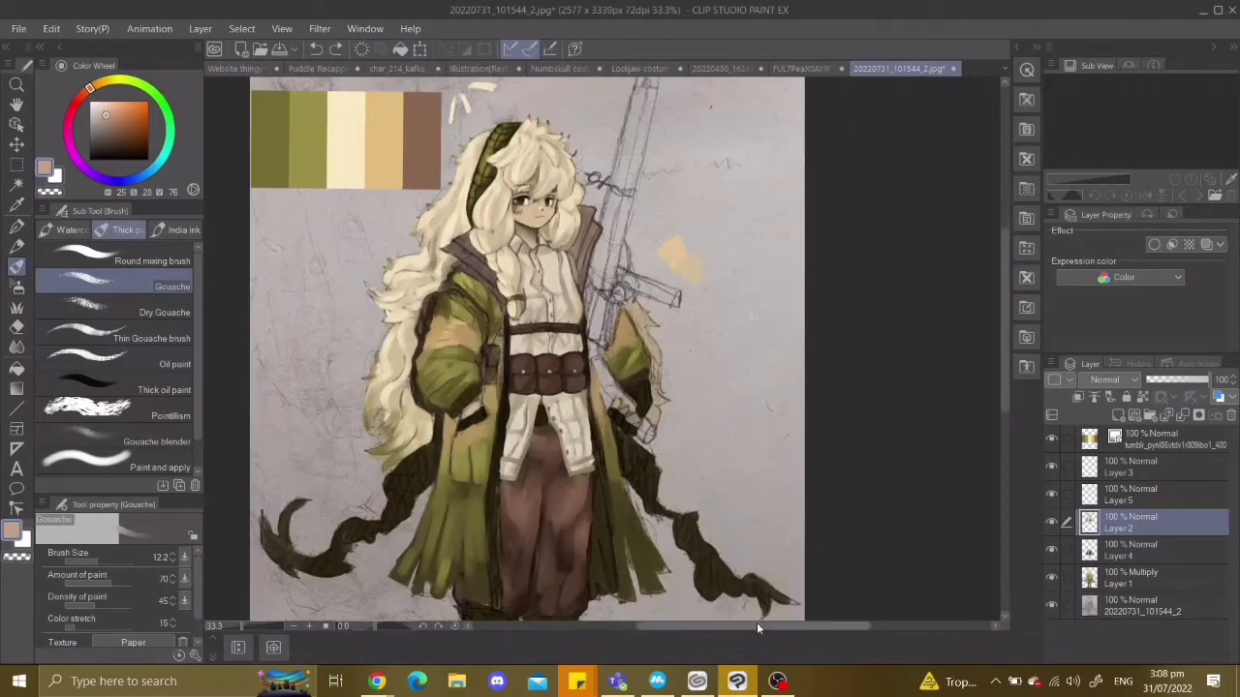
Blend greyish brown over the sword-side collar with the Round mixing brush at size 25.4, undoing unwanted strokes.
{"action": "scroll", "coordinate": [509, 242], "scroll_direction": "up", "scroll_amount": 2}
{"action": "left_click", "coordinate": [116, 258]}
{"action": "key", "text": "ctrl+z"}
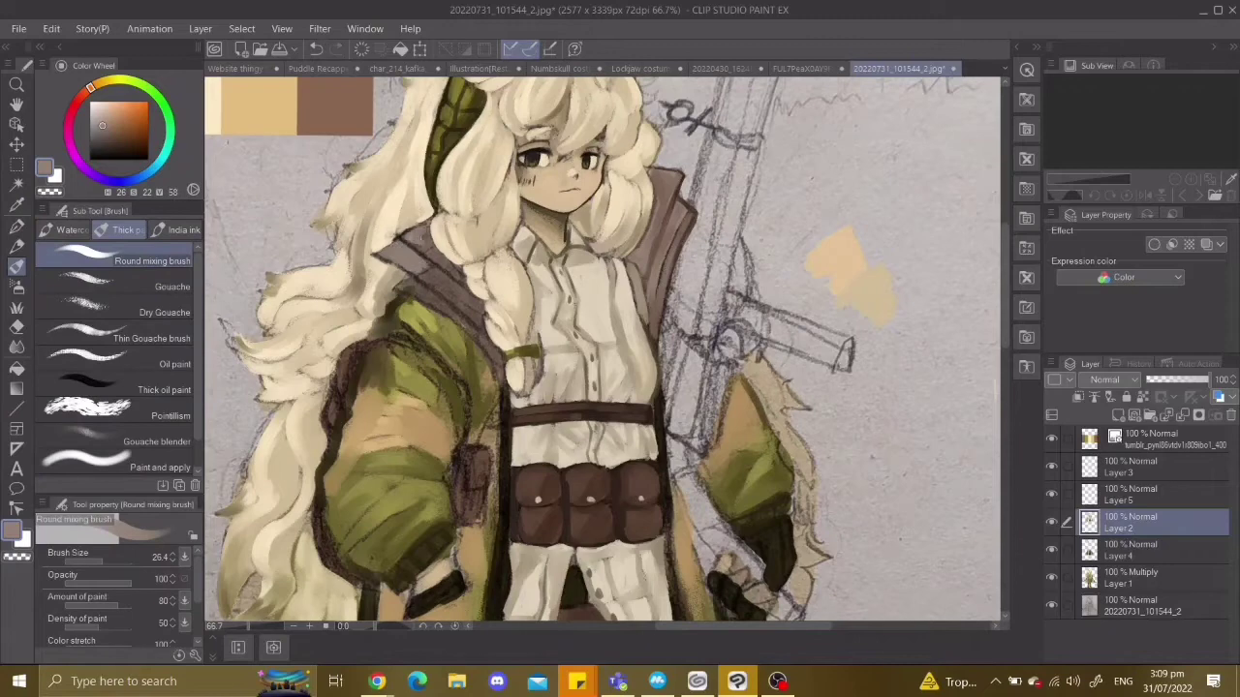
{"action": "key", "text": "ctrl+z"}
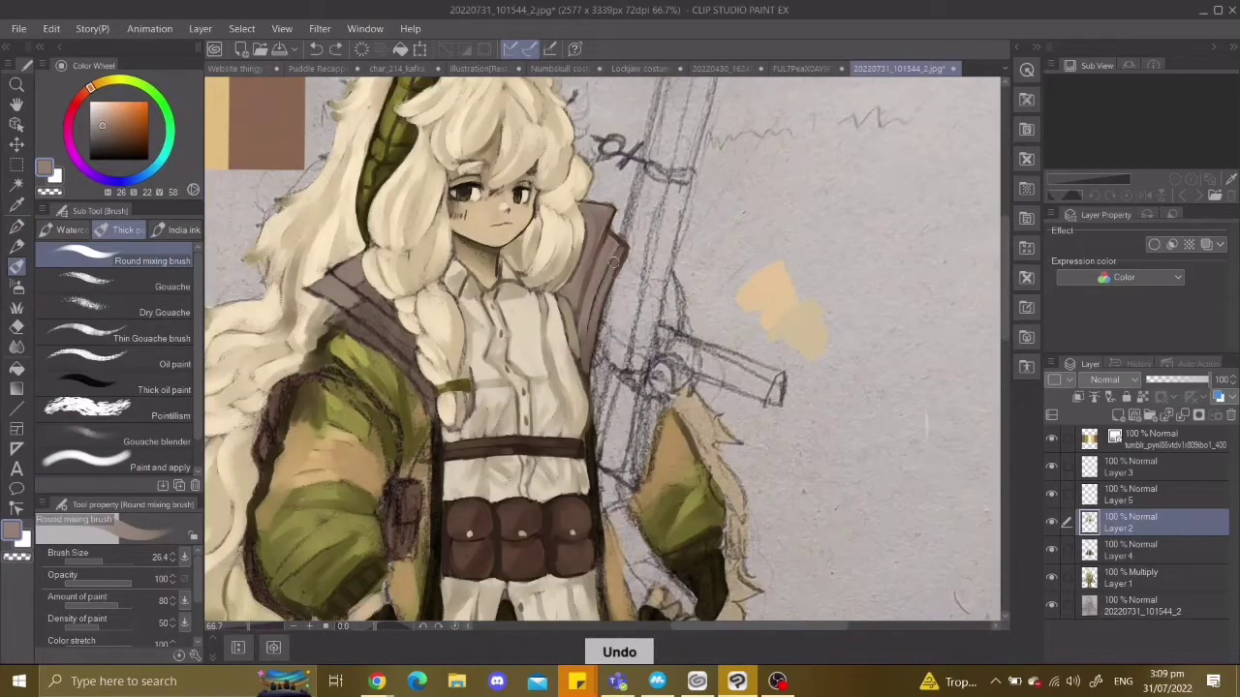
{"action": "scroll", "coordinate": [612, 259], "scroll_direction": "down", "scroll_amount": 2}
{"action": "scroll", "coordinate": [624, 242], "scroll_direction": "up", "scroll_amount": 1}
{"action": "scroll", "coordinate": [639, 222], "scroll_direction": "down", "scroll_amount": 2}
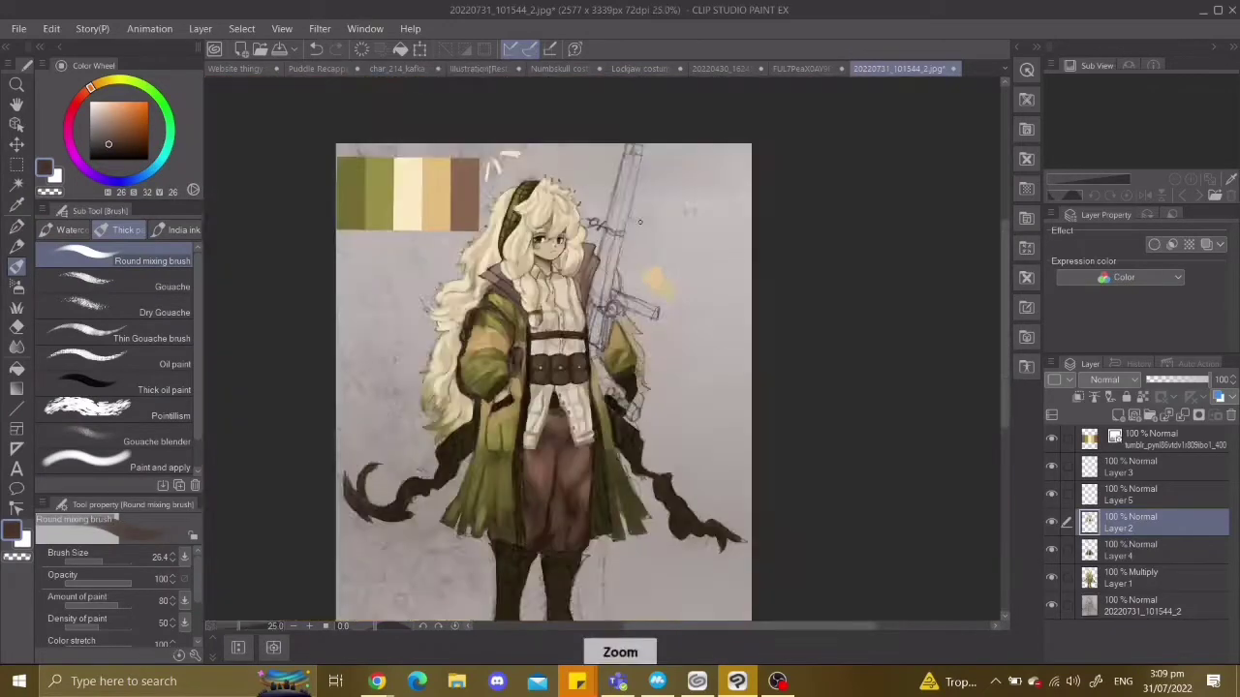
Shade the braid-side collar with dark brown using the Round mixing brush at size 24.0.
{"action": "scroll", "coordinate": [460, 266], "scroll_direction": "up", "scroll_amount": 2}
{"action": "scroll", "coordinate": [474, 237], "scroll_direction": "up", "scroll_amount": 2}
{"action": "scroll", "coordinate": [436, 283], "scroll_direction": "down", "scroll_amount": 1}
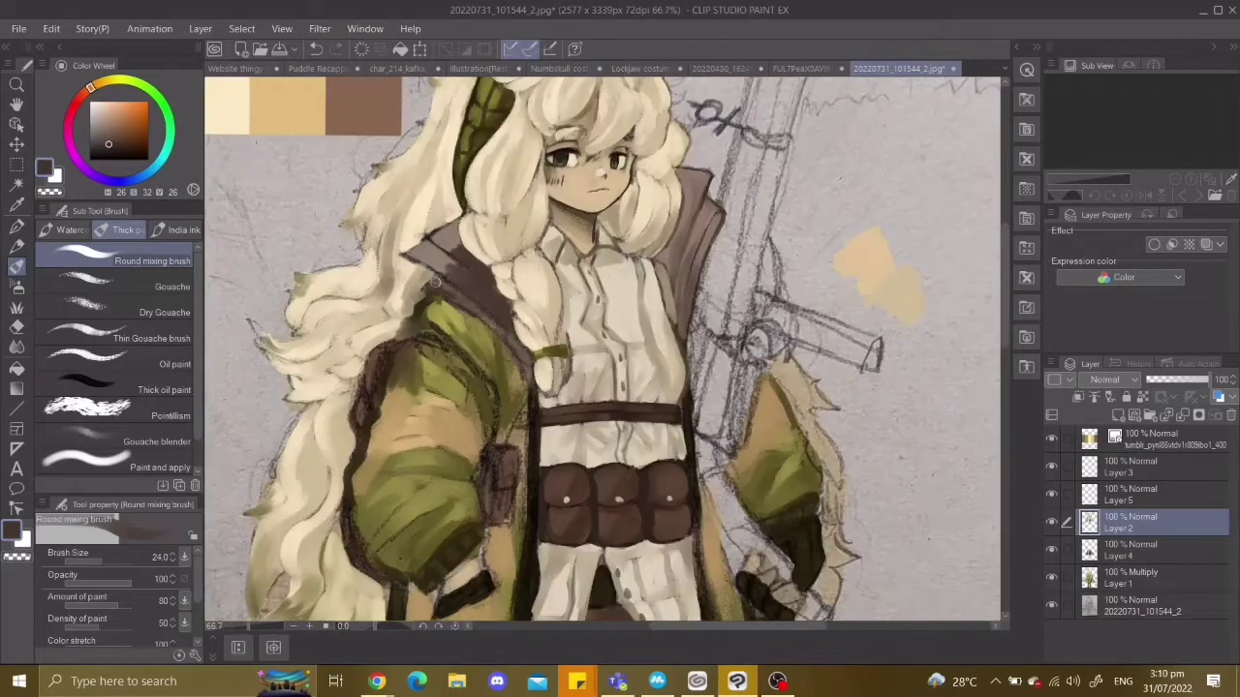
Refine the folds of the braid-side collar with greyish-brown Gouache strokes at size 16.3, undoing unwanted strokes.
{"action": "left_click", "coordinate": [483, 313], "text": "alt"}
{"action": "key", "text": "b"}
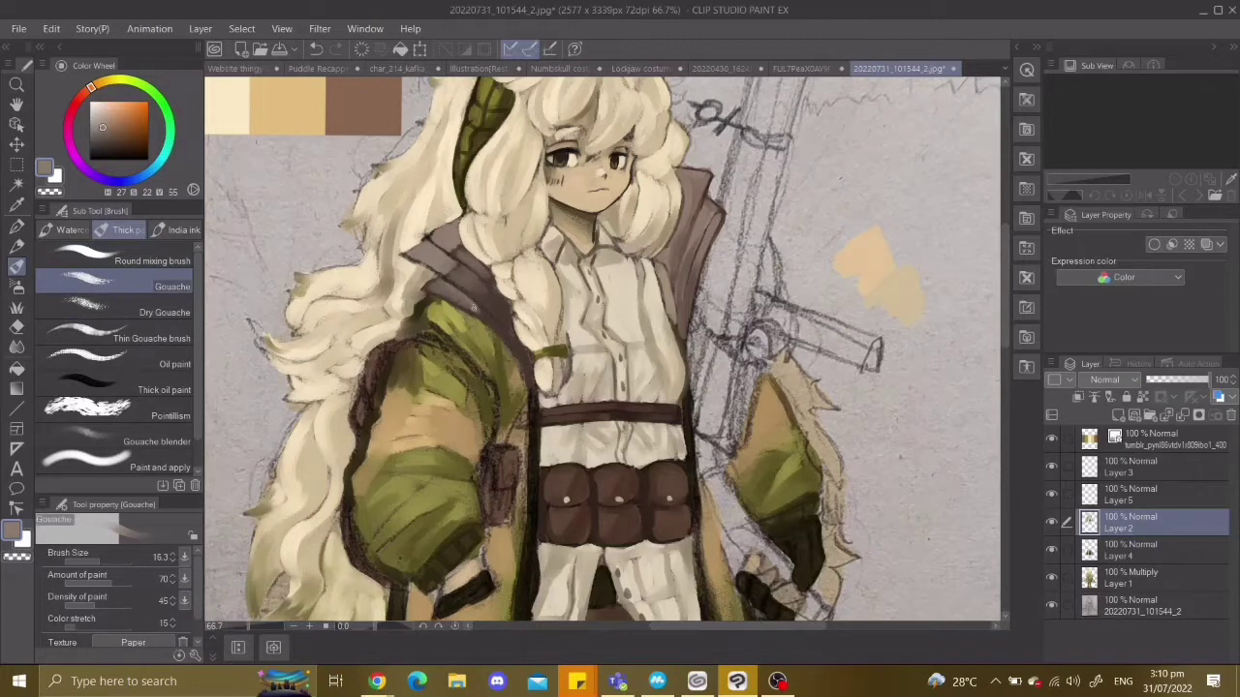
{"action": "key", "text": "ctrl+minus"}
{"action": "key", "text": "ctrl+z"}
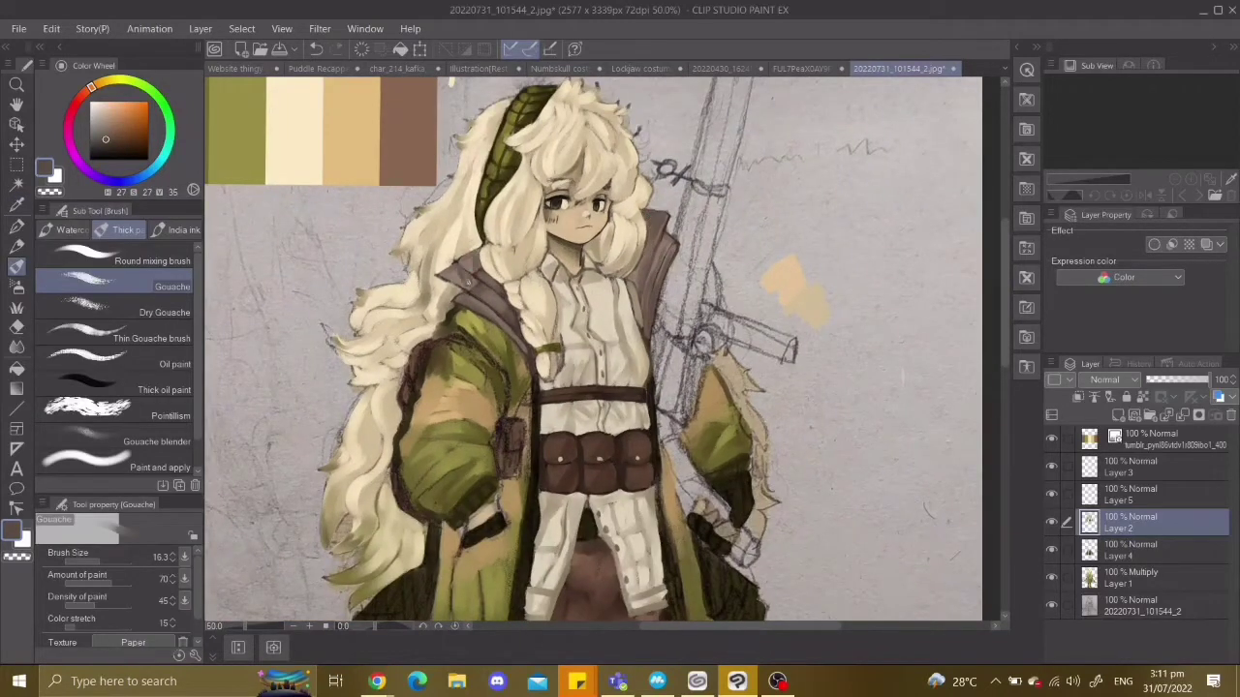
{"action": "key", "text": "ctrl+minus"}
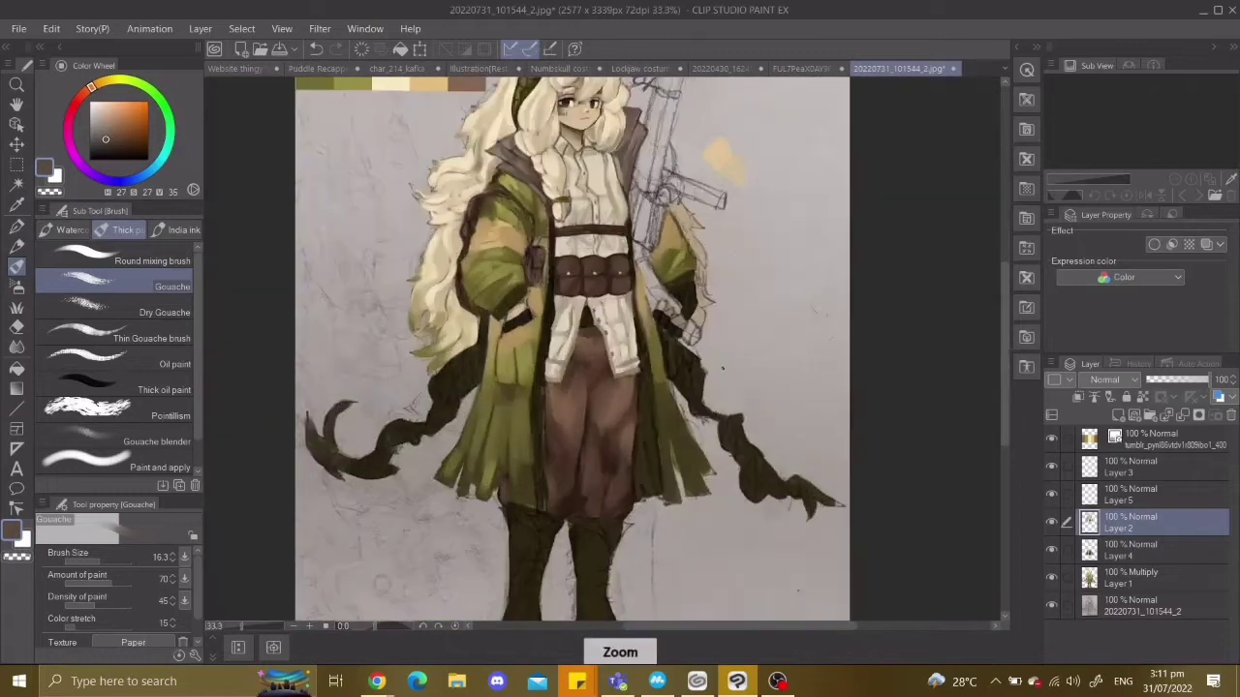
Add a layer above Layer 1 and paint the sword-side coat lining beside the trousers greyish brown at size 69.1.
{"action": "key", "text": "ctrl+z"}
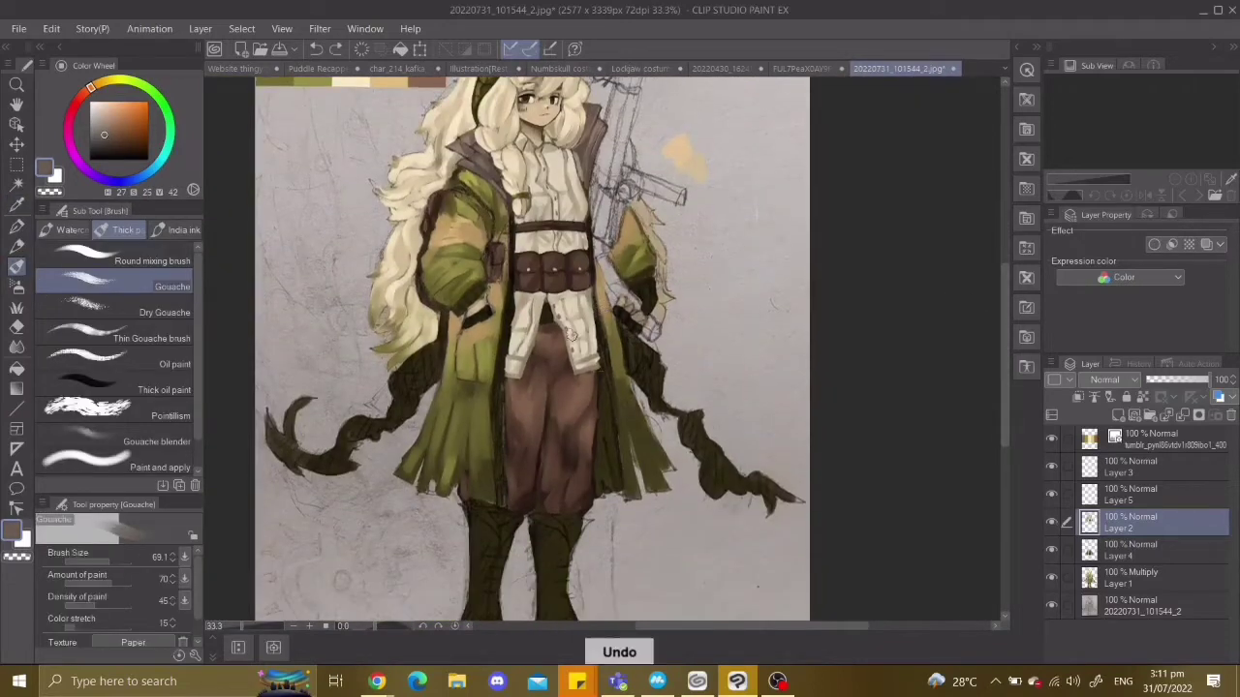
{"action": "left_click", "coordinate": [1121, 571]}
{"action": "key", "text": "ctrl+z"}
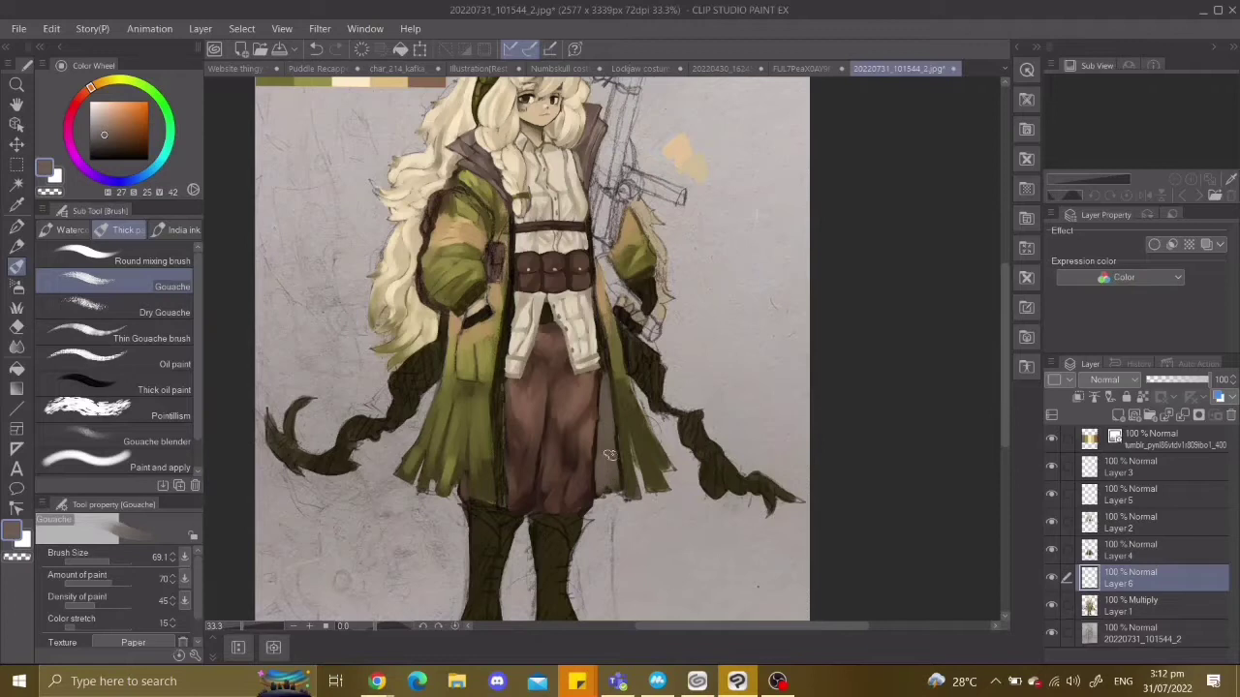
Paint folds on the coat lining in light greyish brown at size 25.4 and dark brown at size 14.8.
{"action": "key", "text": "ctrl+z"}
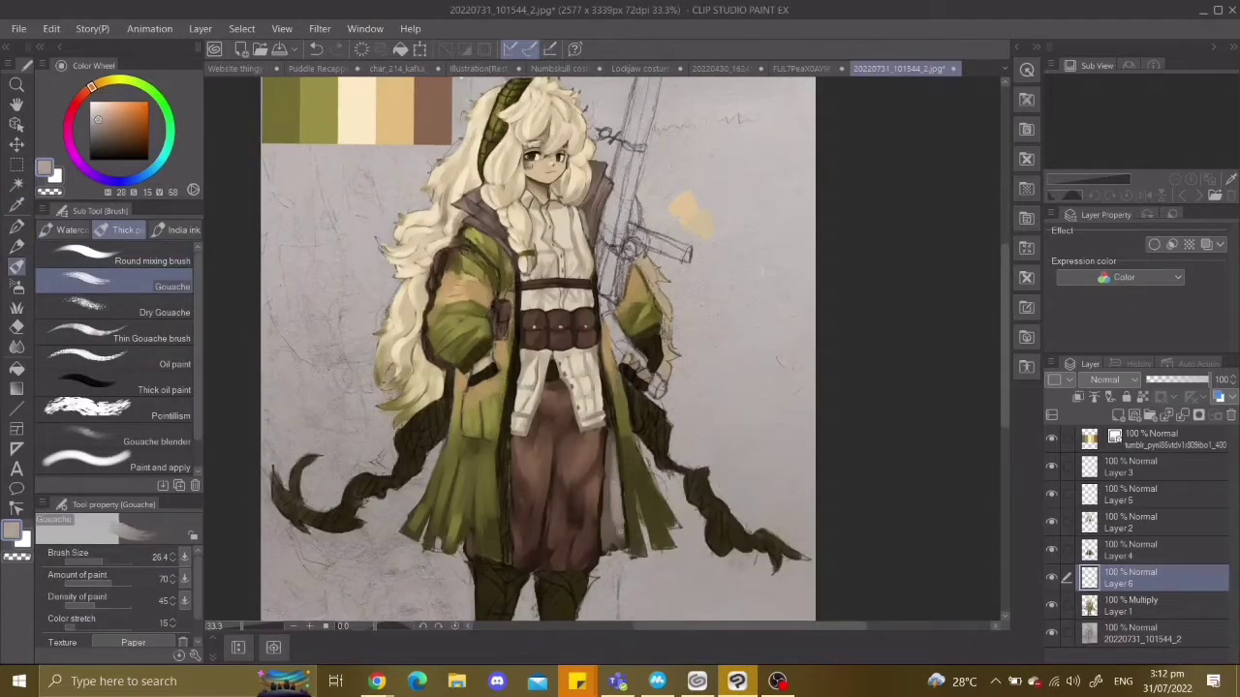
{"action": "key", "text": "ctrl+z"}
{"action": "key", "text": "ctrl+z"}
{"action": "left_click_drag", "start_coordinate": [619, 550], "coordinate": [612, 499]}
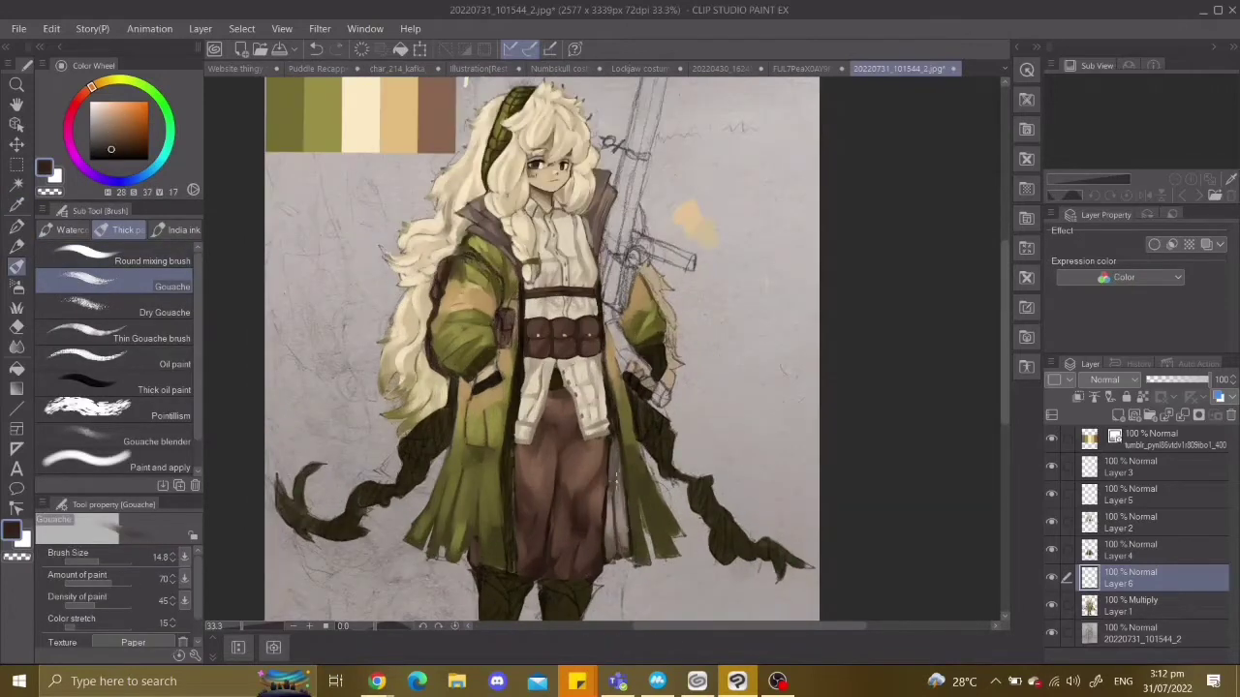
{"action": "key", "text": "ctrl+z"}
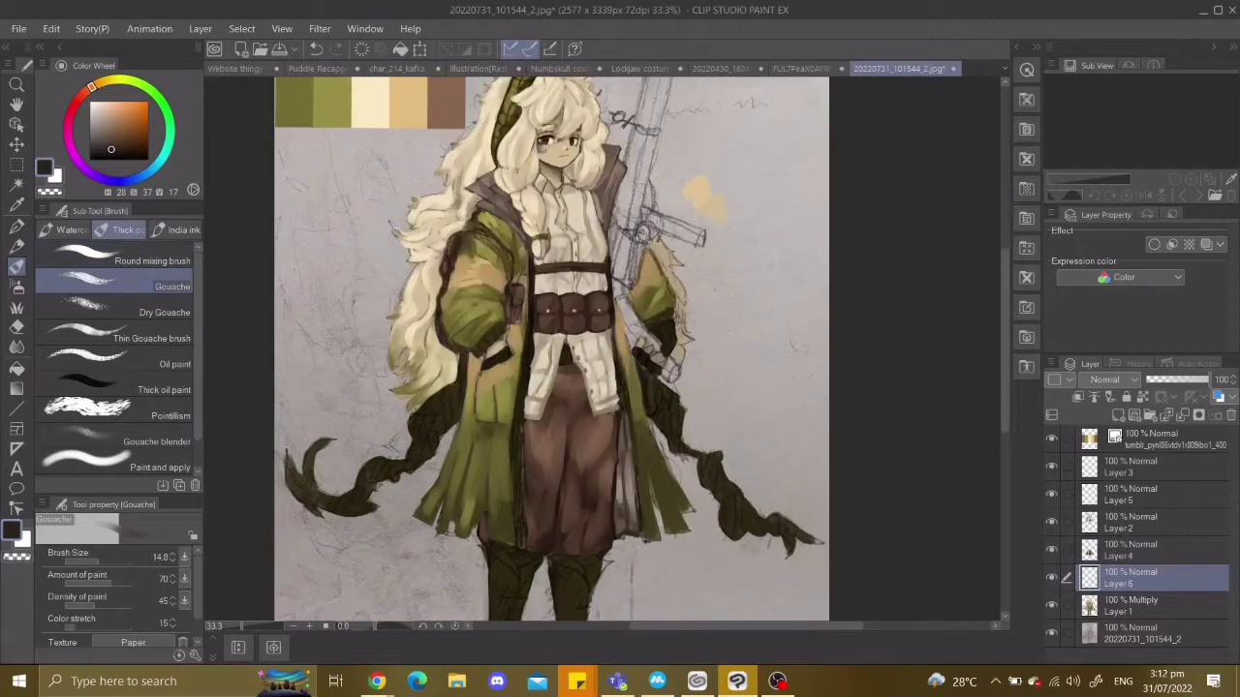
Darken the coat's front edge beside the trousers on Layer 2 at size 19.8, undoing unwanted strokes.
{"action": "key", "text": "ctrl+z"}
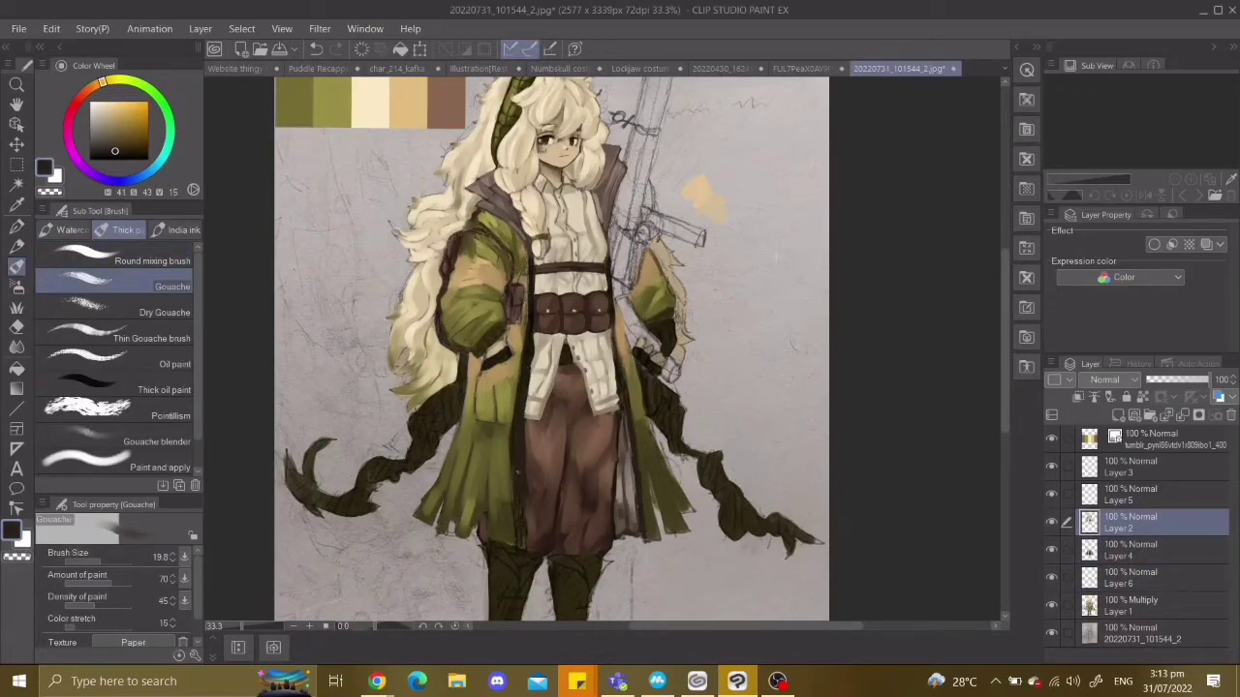
{"action": "key", "text": "ctrl+z"}
{"action": "key", "text": "ctrl+z"}
{"action": "key", "text": "ctrl+z"}
{"action": "key", "text": "ctrl+z"}
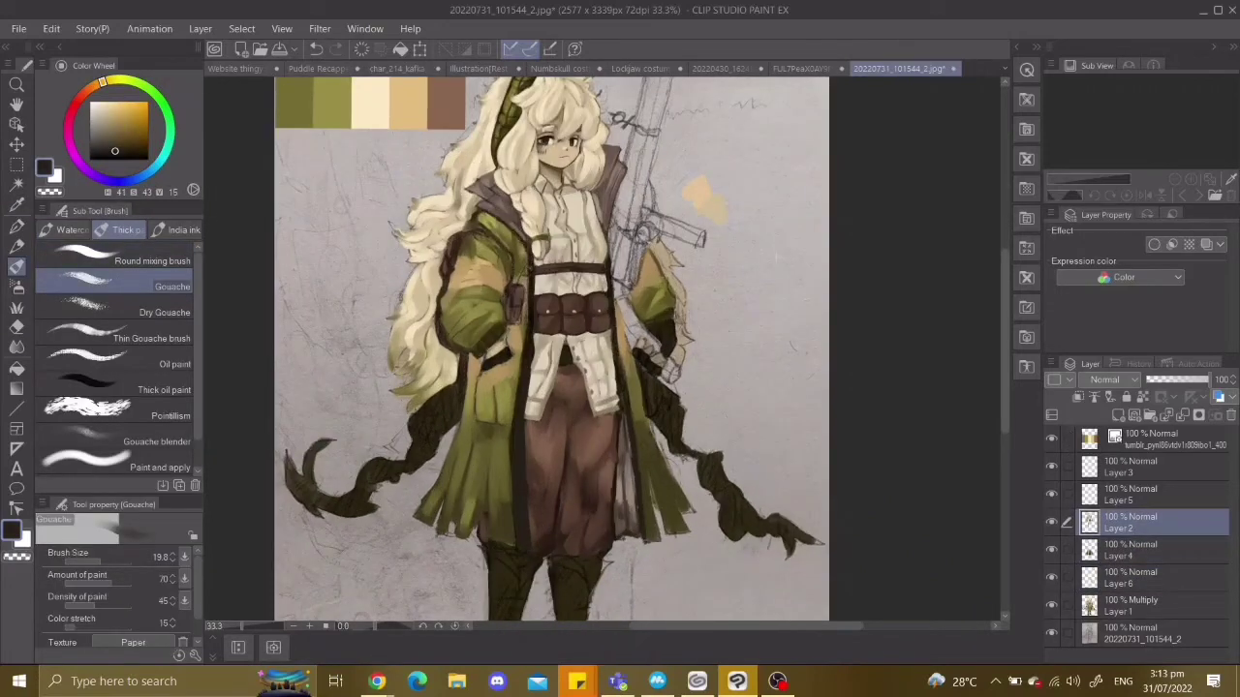
Paint a greyish-olive strip along the coat's dark front edge at size 18.0, undoing unwanted strokes.
{"action": "left_click", "coordinate": [603, 349], "text": "alt"}
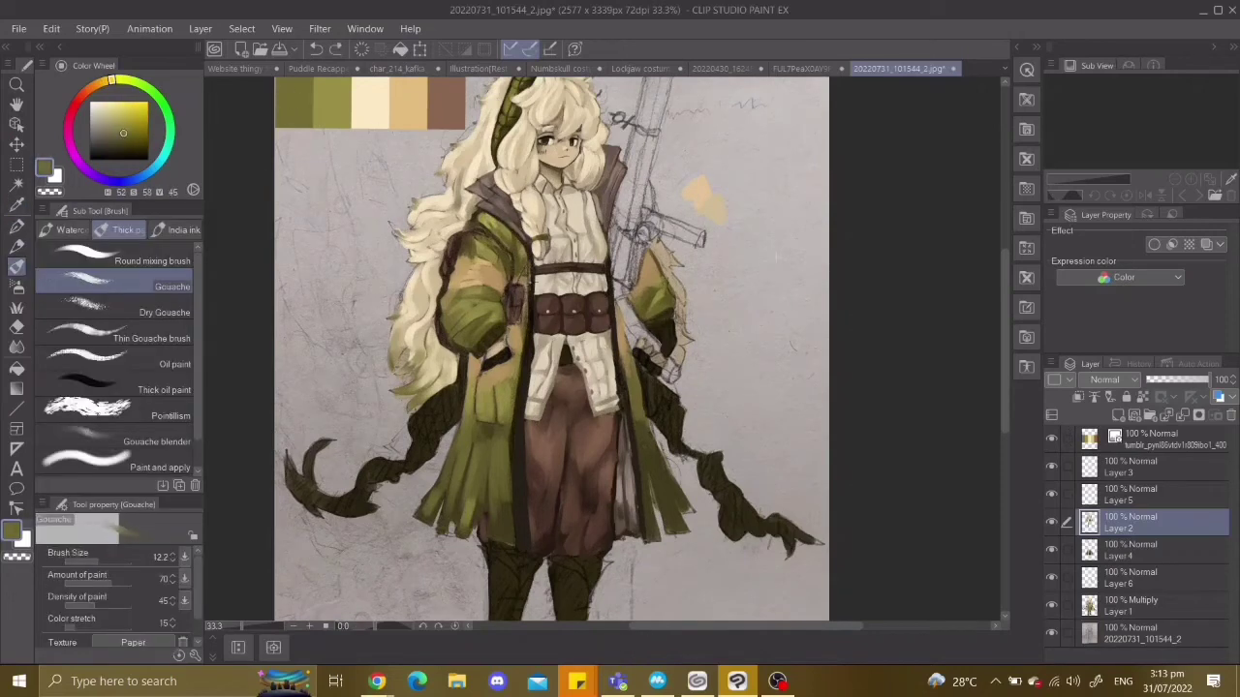
{"action": "key", "text": "ctrl+z"}
{"action": "left_click", "coordinate": [516, 433], "text": "alt"}
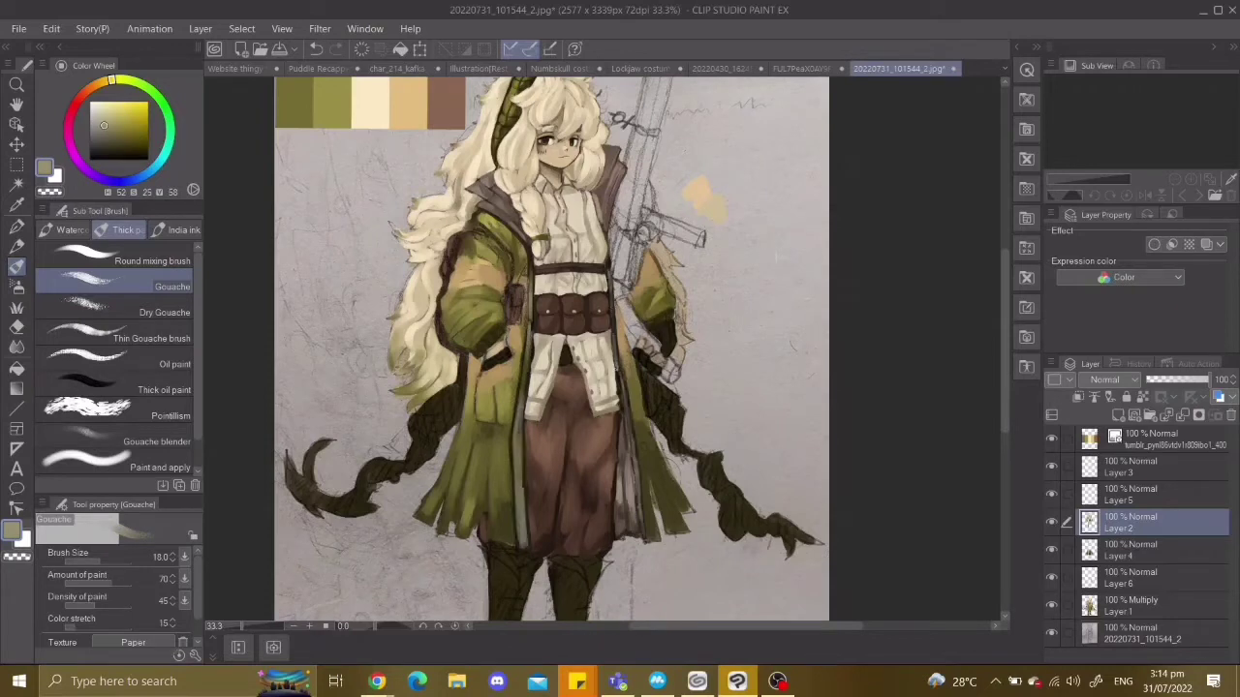
{"action": "key", "text": "ctrl+minus"}
{"action": "key", "text": "ctrl+plus"}
{"action": "key", "text": "ctrl+plus"}
{"action": "key", "text": "ctrl+plus"}
{"action": "key", "text": "ctrl+z"}
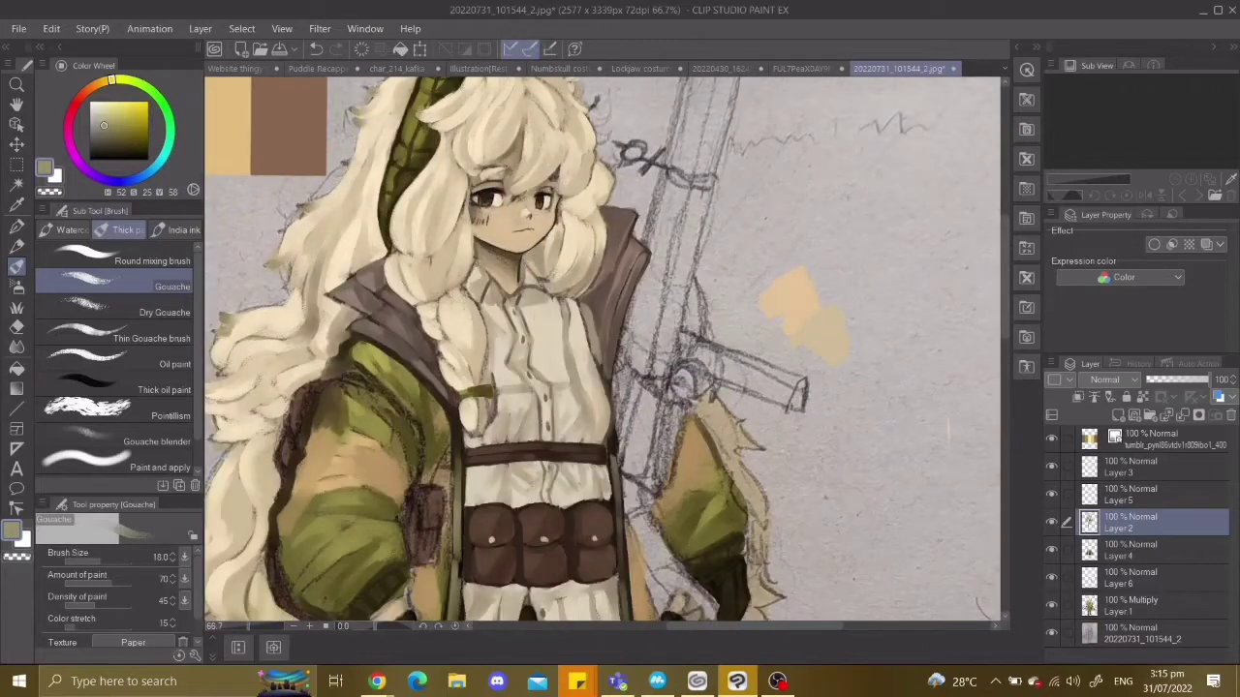
Repaint the coat shoulder folds in olive and add an olive buckle to the waist strap at size 18.0.
{"action": "key", "text": "ctrl+minus"}
{"action": "key", "text": "ctrl+z"}
{"action": "left_click", "coordinate": [397, 349], "text": "alt"}
{"action": "key", "text": "ctrl+z"}
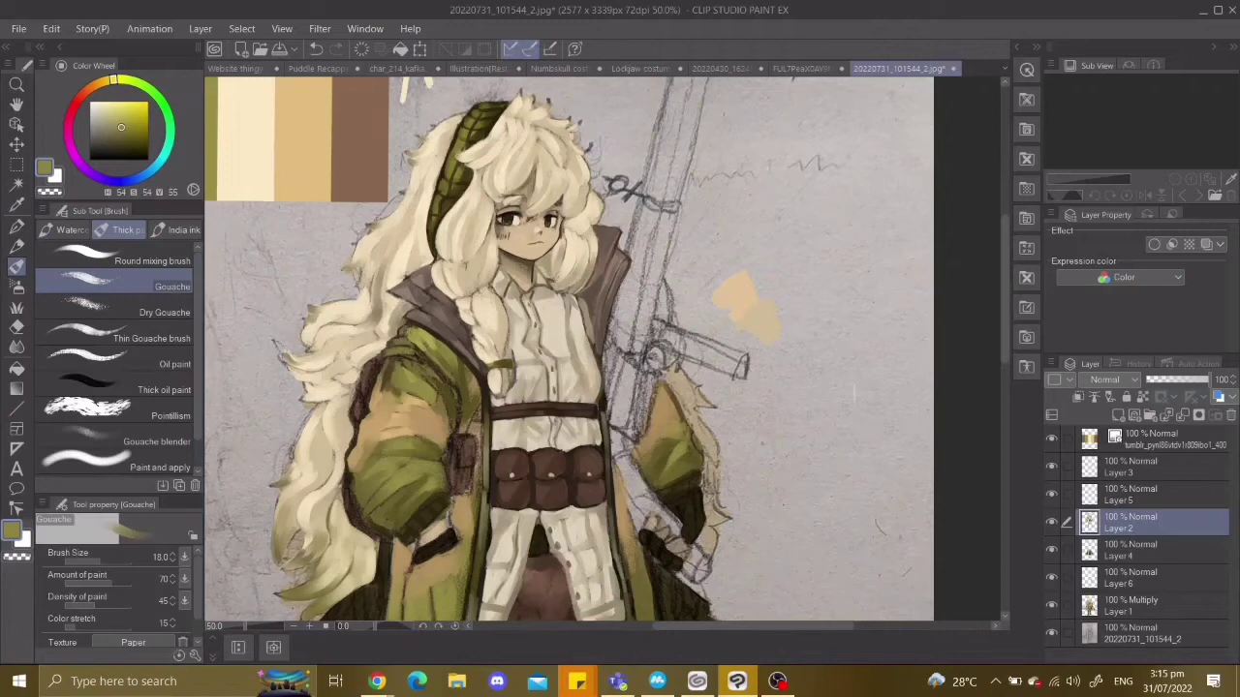
{"action": "key", "text": "ctrl+minus"}
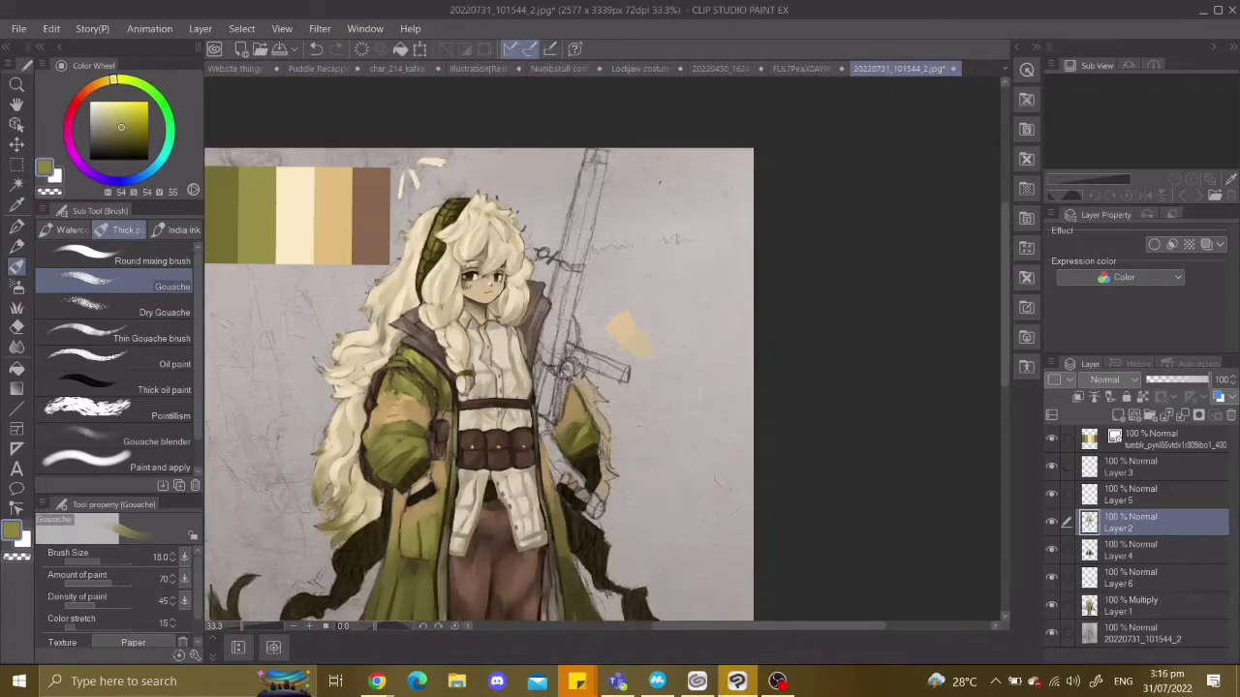
{"action": "key", "text": "ctrl+plus"}
{"action": "key", "text": "ctrl+plus"}
Paint the small side pouches next to the sleeve in dark brown at size 18.0 and lighter brown at 21.8.
{"action": "left_click", "coordinate": [483, 319], "text": "alt"}
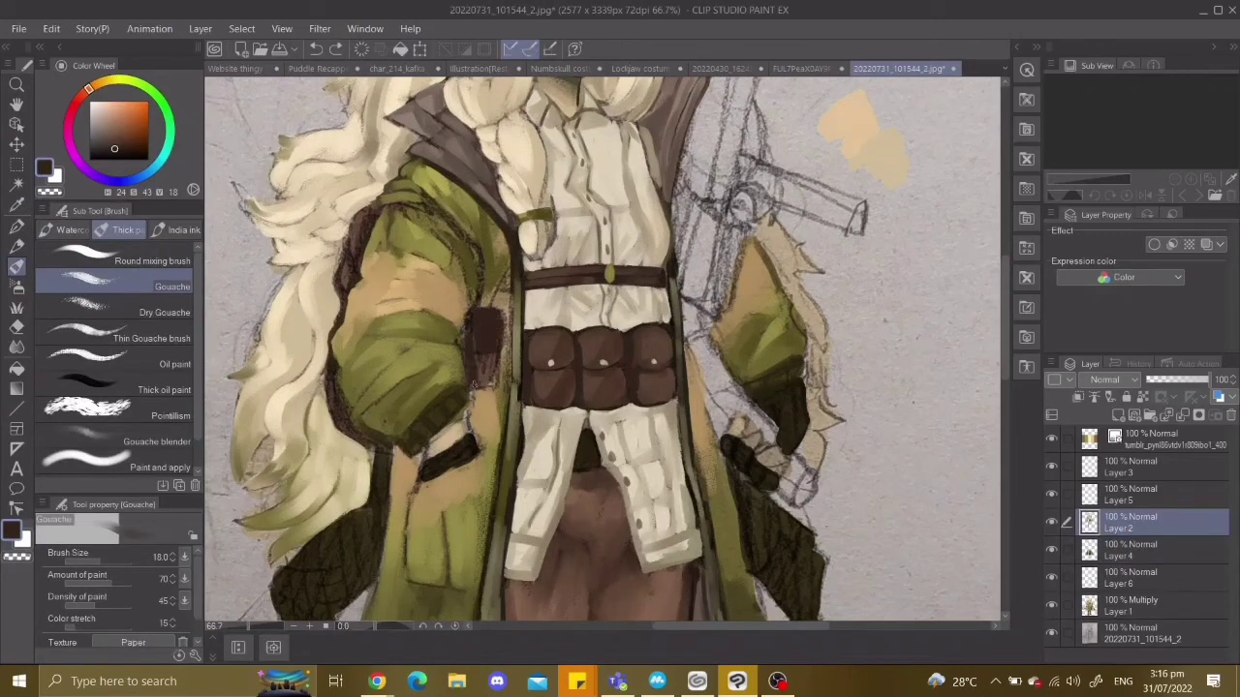
{"action": "left_click_drag", "start_coordinate": [465, 334], "coordinate": [482, 320]}
{"action": "left_click", "coordinate": [481, 320], "text": "alt"}
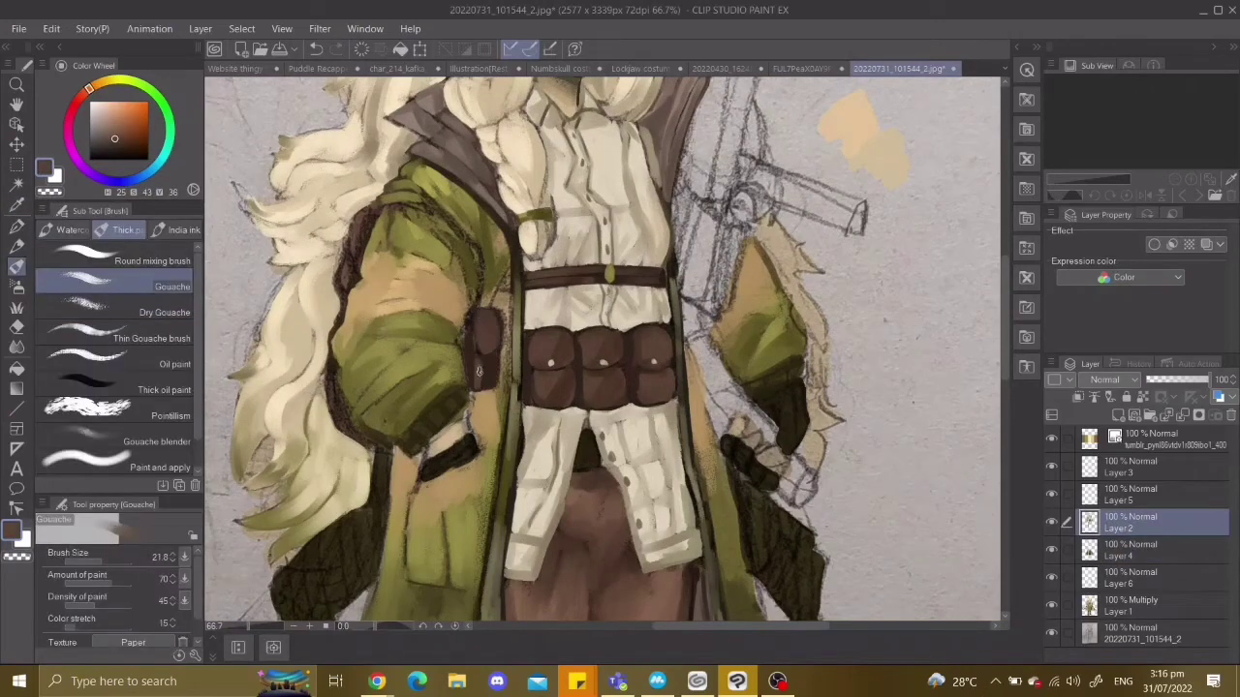
{"action": "left_click_drag", "start_coordinate": [477, 371], "coordinate": [498, 363]}
{"action": "key", "text": "ctrl+z"}
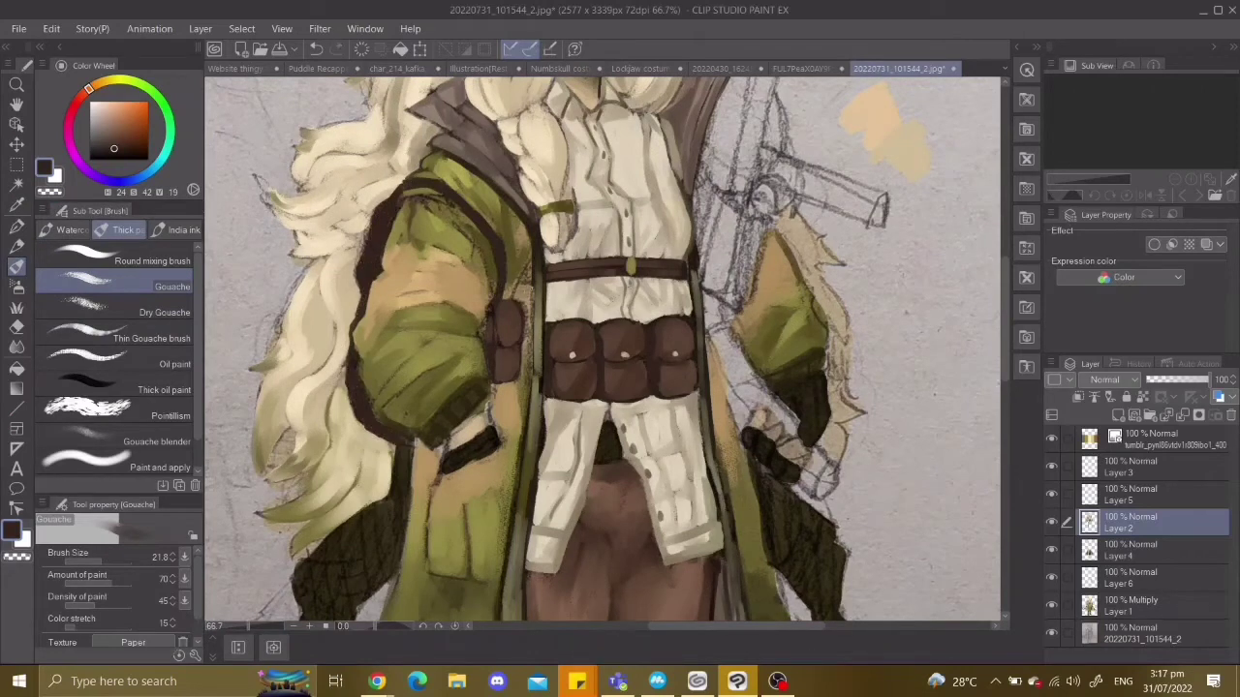
Paint the dark brown trim around the braid-side sleeve at size 21.8 and touch it up with lighter brown at 12.2.
{"action": "key", "text": "ctrl+minus"}
{"action": "key", "text": "ctrl+z"}
{"action": "key", "text": "ctrl+z"}
{"action": "key", "text": "ctrl+z"}
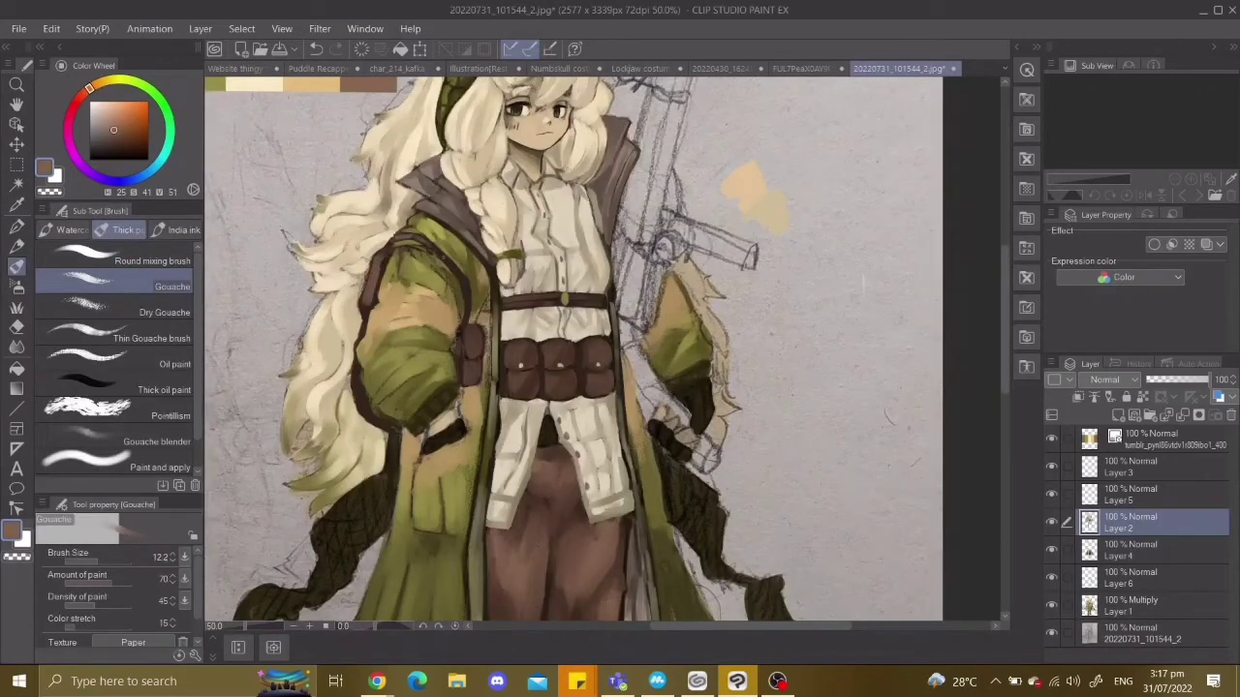
{"action": "key", "text": "ctrl+minus"}
{"action": "key", "text": "ctrl+plus"}
{"action": "key", "text": "ctrl+z"}
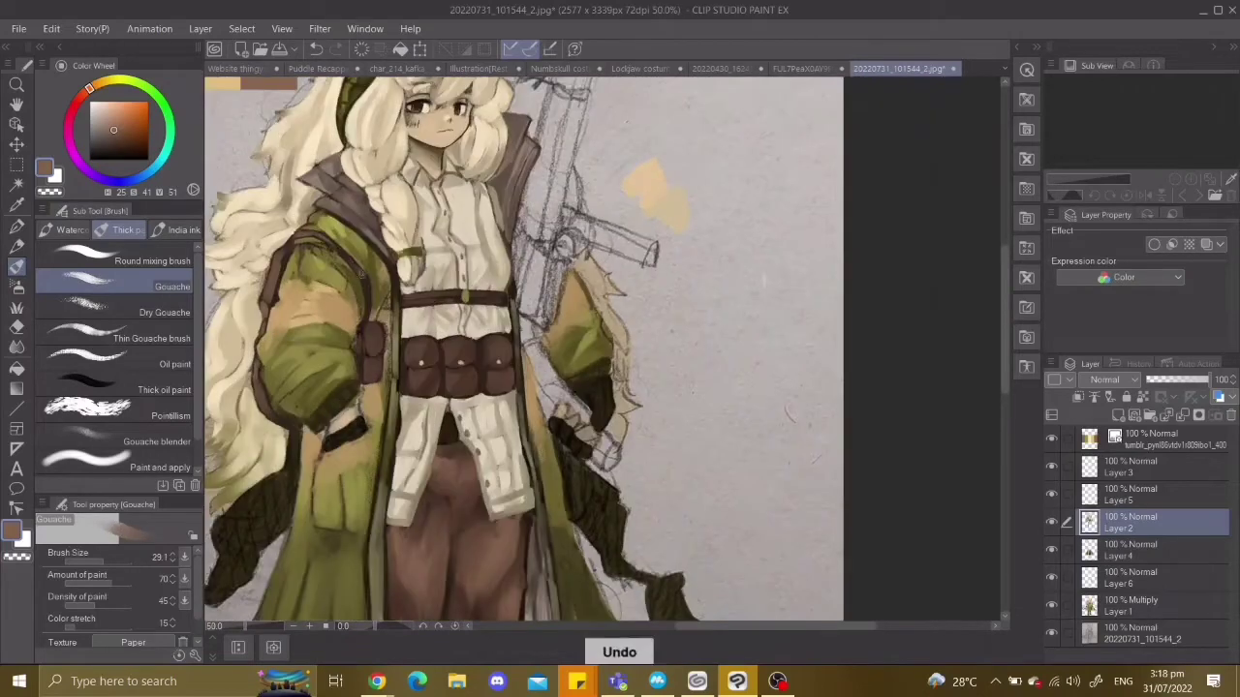
Touch up the coat's front panels with tan at size 29.1, undoing unwanted strokes.
{"action": "key", "text": "ctrl+minus"}
{"action": "key", "text": "ctrl+plus"}
{"action": "key", "text": "ctrl+plus"}
{"action": "key", "text": "ctrl+plus"}
{"action": "key", "text": "ctrl+z"}
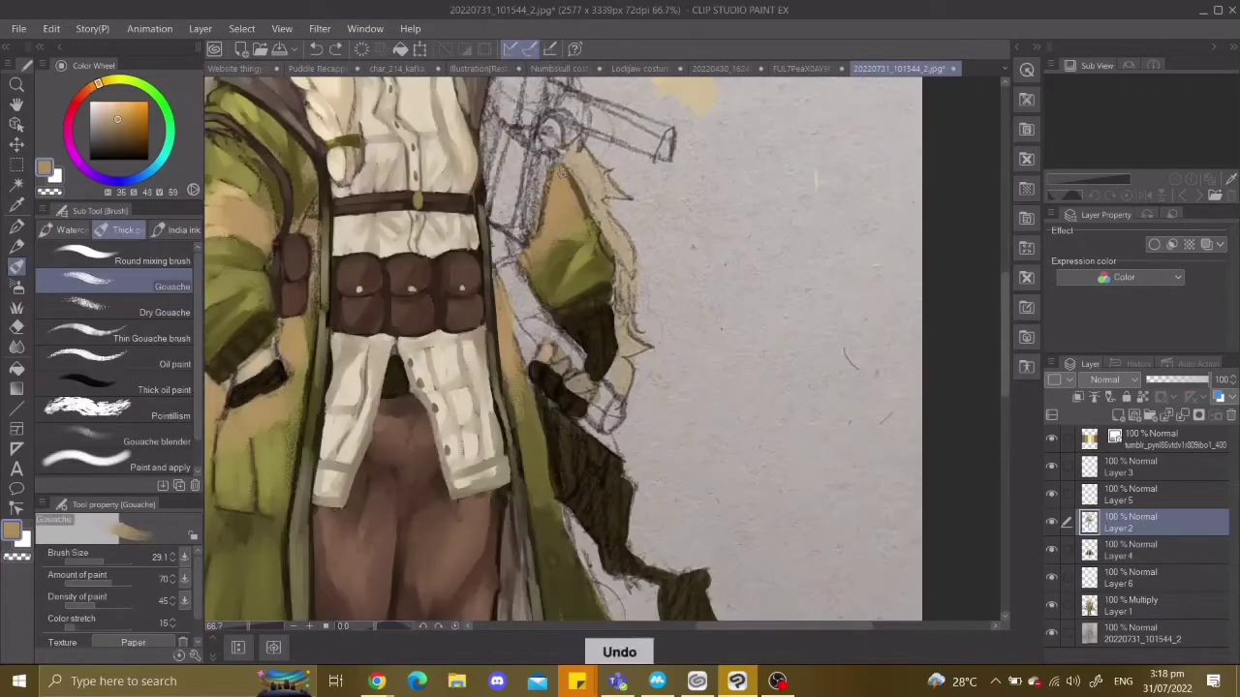
{"action": "key", "text": "ctrl+z"}
{"action": "key", "text": "ctrl+z"}
{"action": "key", "text": "ctrl+z"}
{"action": "key", "text": "ctrl+minus"}
Shade the braid-side sleeve and coat front on Layer 2 with dark olive at size 29.1, undoing unwanted strokes.
{"action": "left_click", "coordinate": [305, 281], "text": "alt"}
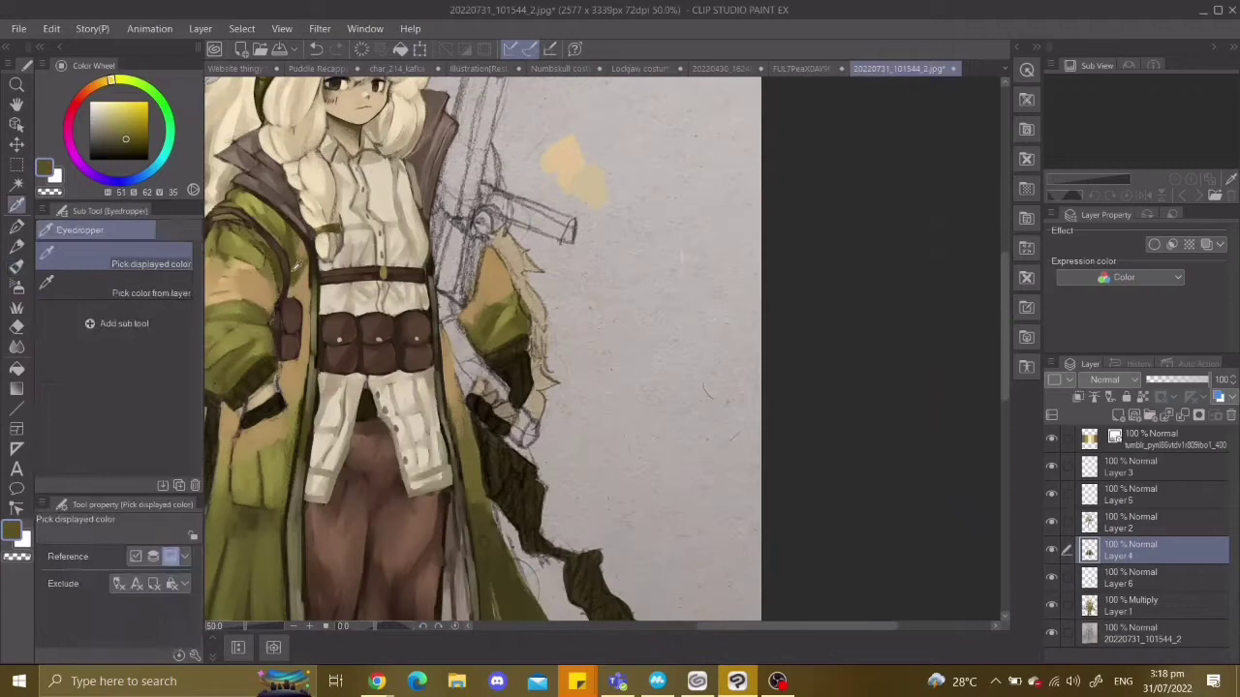
{"action": "left_click", "coordinate": [268, 291], "text": "ctrl+shift"}
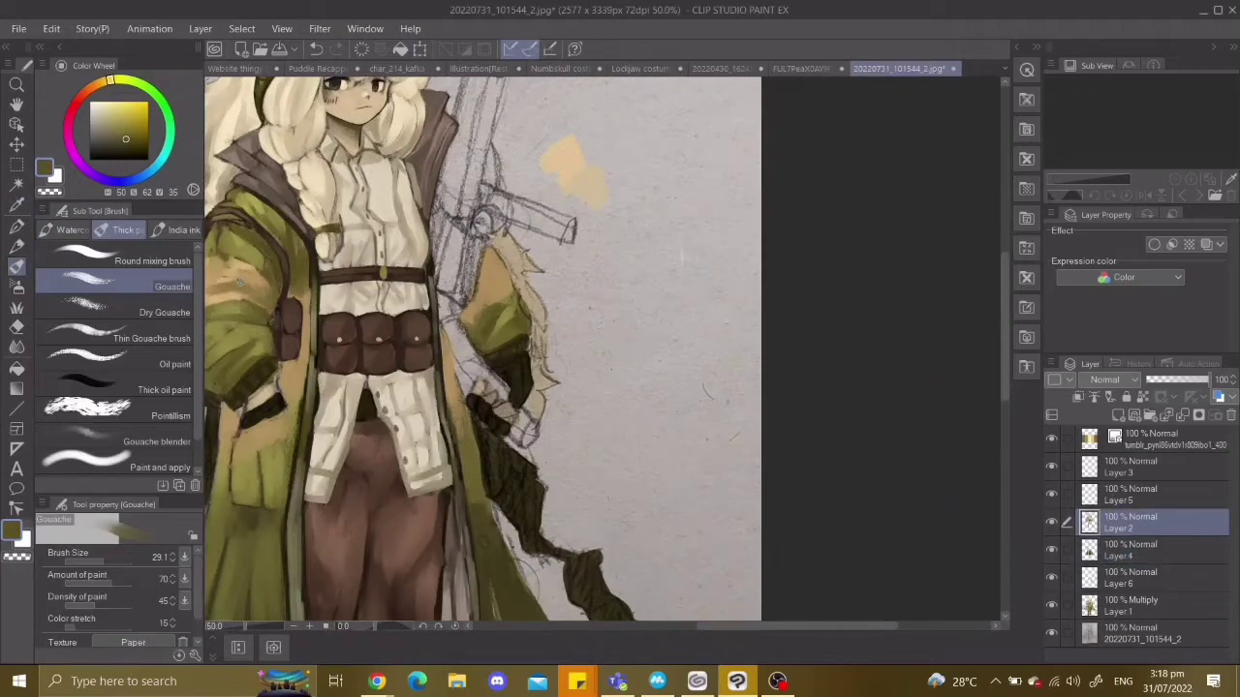
{"action": "key", "text": "ctrl+plus"}
{"action": "key", "text": "ctrl+plus"}
{"action": "key", "text": "ctrl+z"}
{"action": "scroll", "coordinate": [601, 348], "scroll_direction": "up", "scroll_amount": 2}
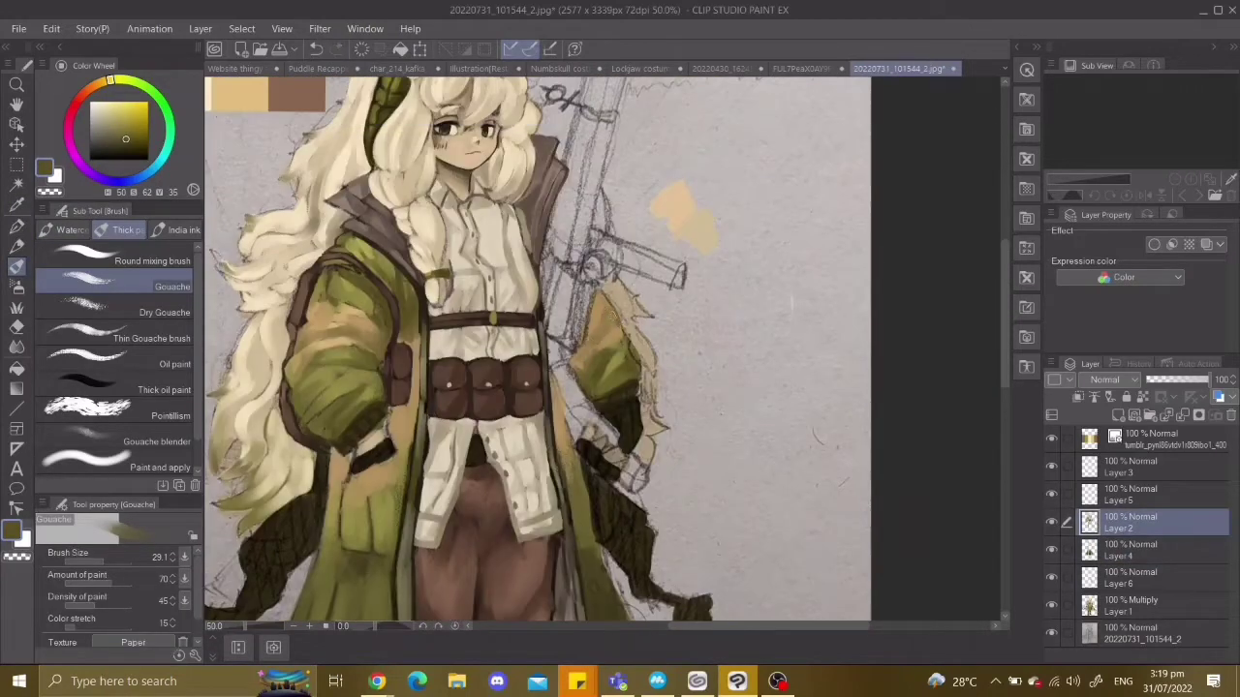
Deepen the sword-side sleeve and coat shading with dark olive at size 29.1, undoing unwanted strokes.
{"action": "key", "text": "ctrl+minus"}
{"action": "key", "text": "ctrl+plus"}
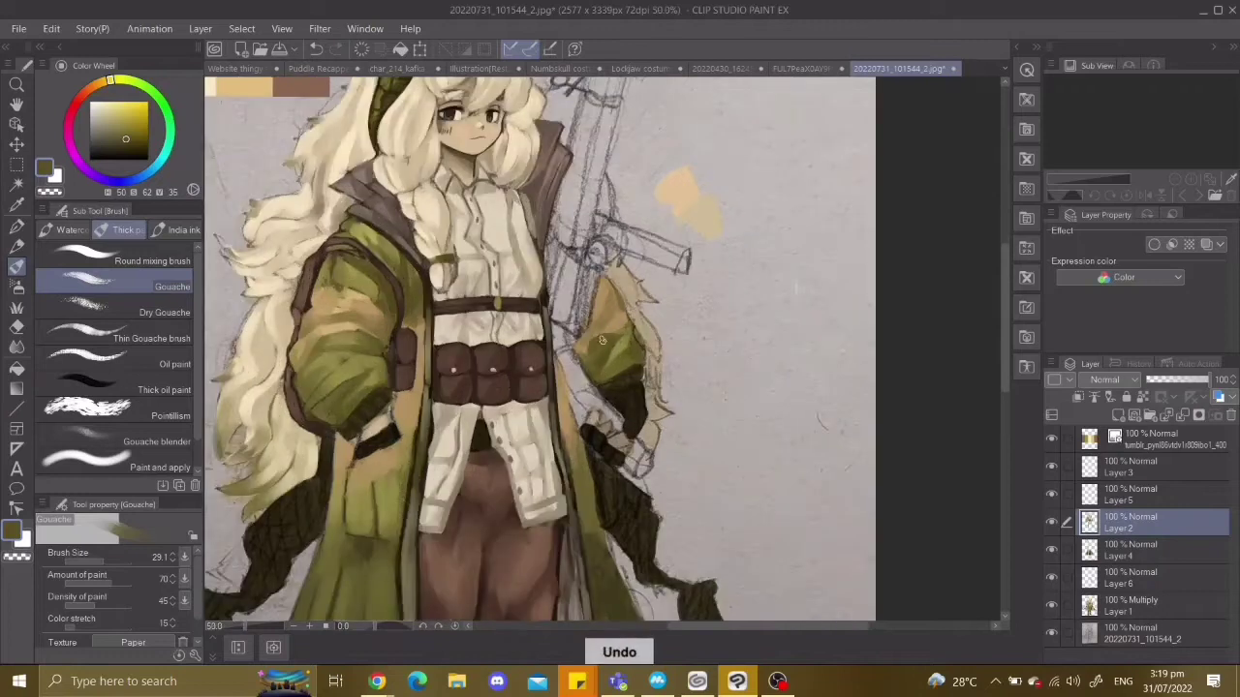
{"action": "key", "text": "ctrl+minus"}
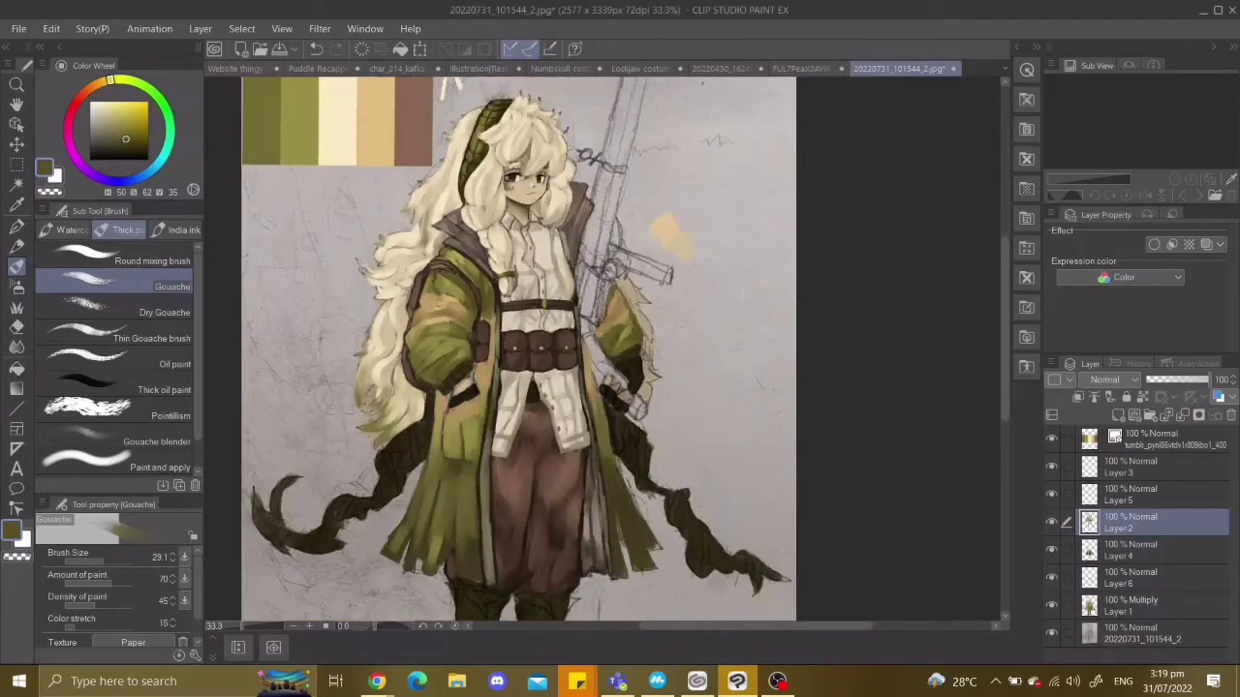
{"action": "key", "text": "ctrl+z"}
{"action": "key", "text": "ctrl+plus"}
{"action": "key", "text": "ctrl+z"}
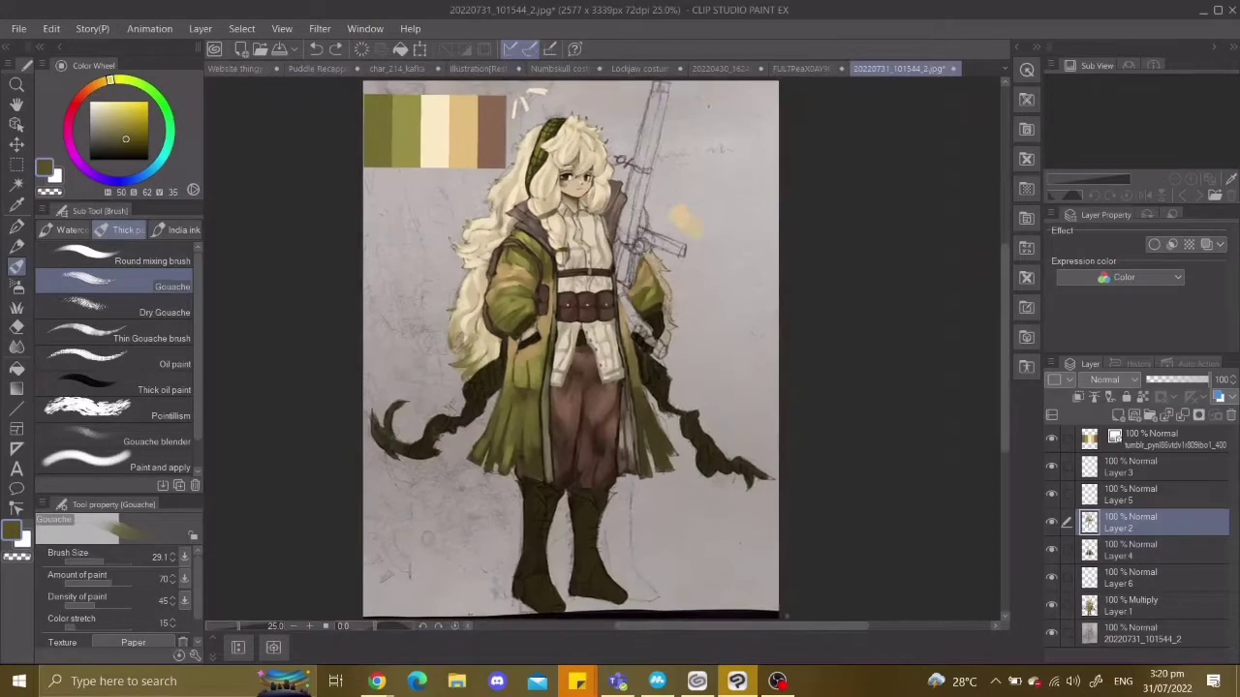
{"action": "key", "text": "ctrl+z"}
{"action": "key", "text": "ctrl+z"}
{"action": "key", "text": "ctrl+plus"}
{"action": "key", "text": "ctrl+plus"}
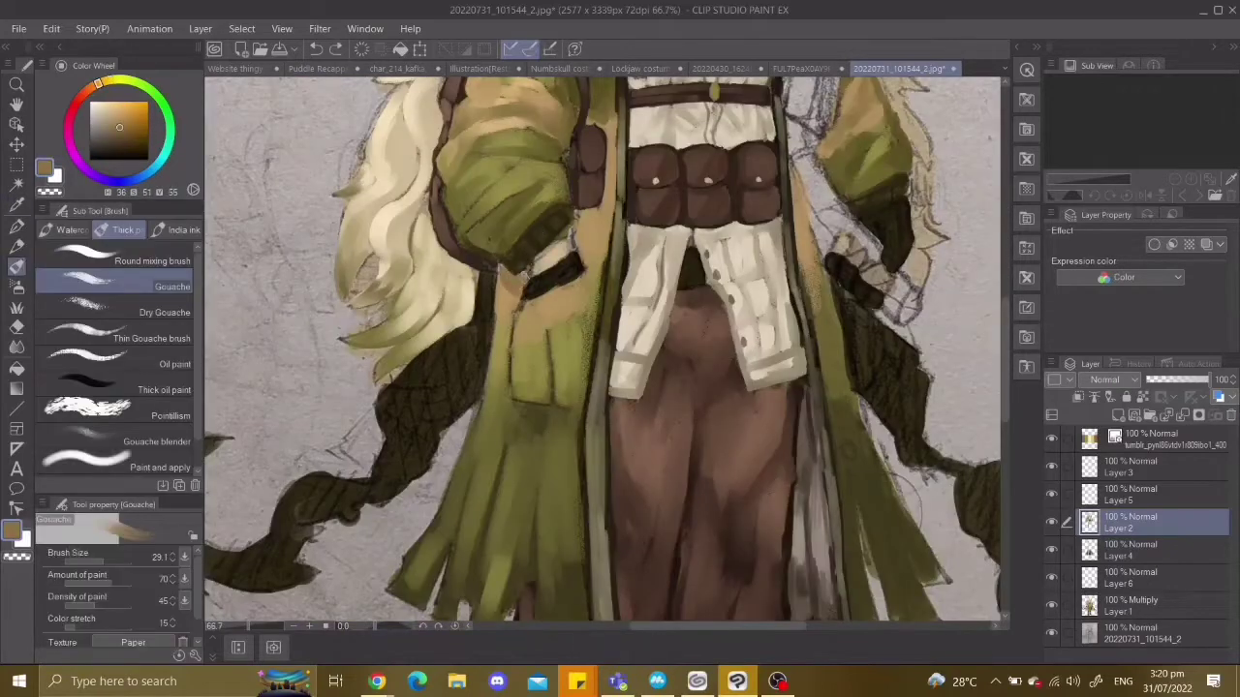
Touch up the tan and green patches on the coat's sleeve and front with the Gouache brush, undoing stray strokes.
{"action": "key", "text": "ctrl+minus"}
{"action": "key", "text": "ctrl+z"}
{"action": "key", "text": "ctrl+z"}
{"action": "key", "text": "ctrl+plus"}
{"action": "key", "text": "ctrl+plus"}
{"action": "key", "text": "ctrl+z"}
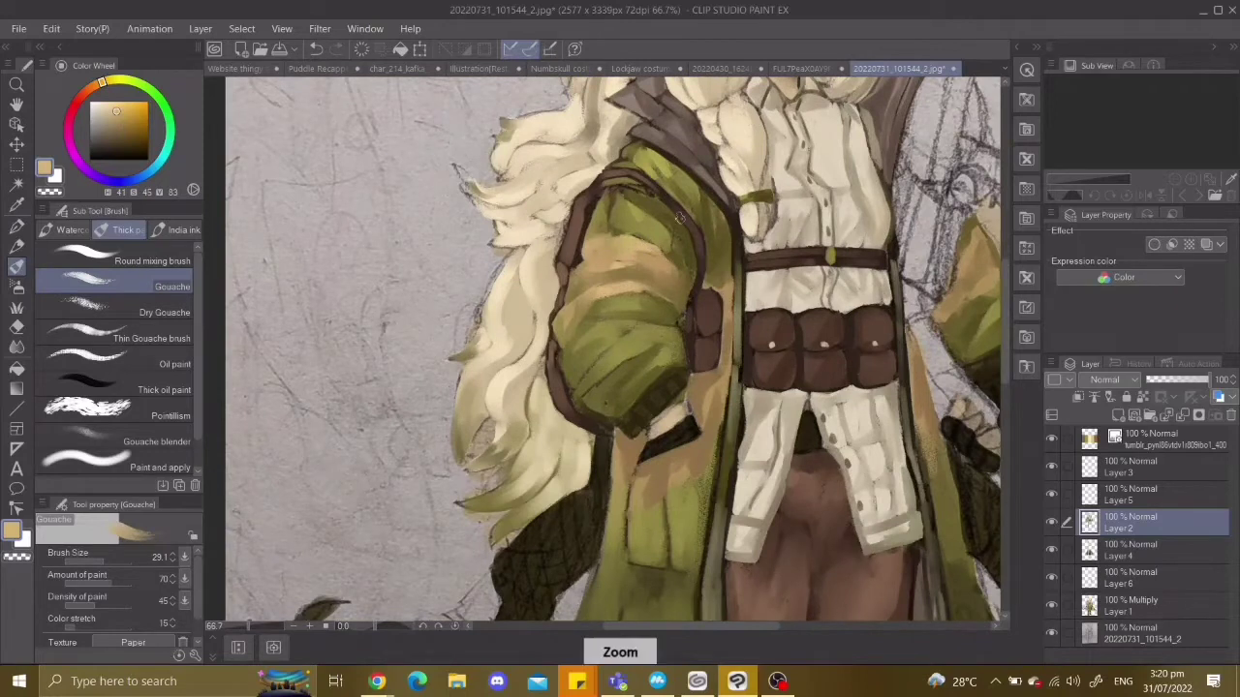
{"action": "key", "text": "ctrl+minus"}
{"action": "key", "text": "ctrl+minus"}
{"action": "key", "text": "ctrl+plus"}
{"action": "key", "text": "ctrl+plus"}
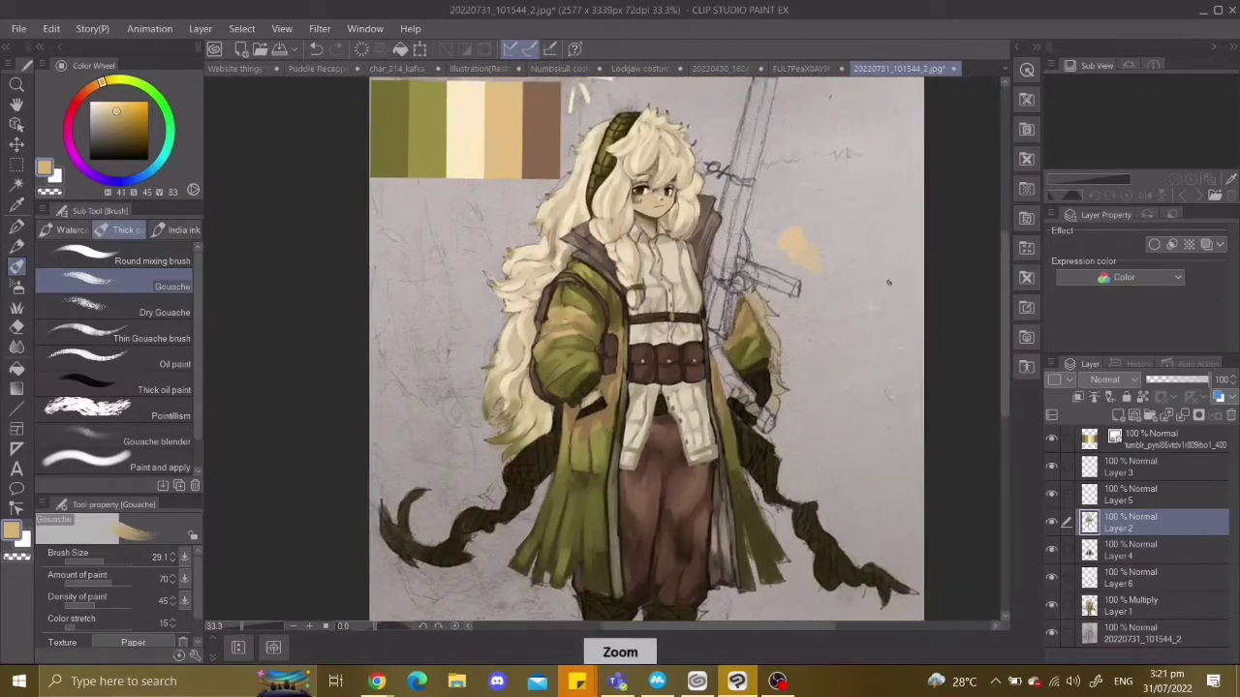
Sample a dark olive from the coat and shade the folds of the character's right sleeve, undoing the unwanted stroke.
{"action": "left_click", "coordinate": [594, 331], "text": "alt"}
{"action": "left_click_drag", "start_coordinate": [578, 405], "coordinate": [547, 392]}
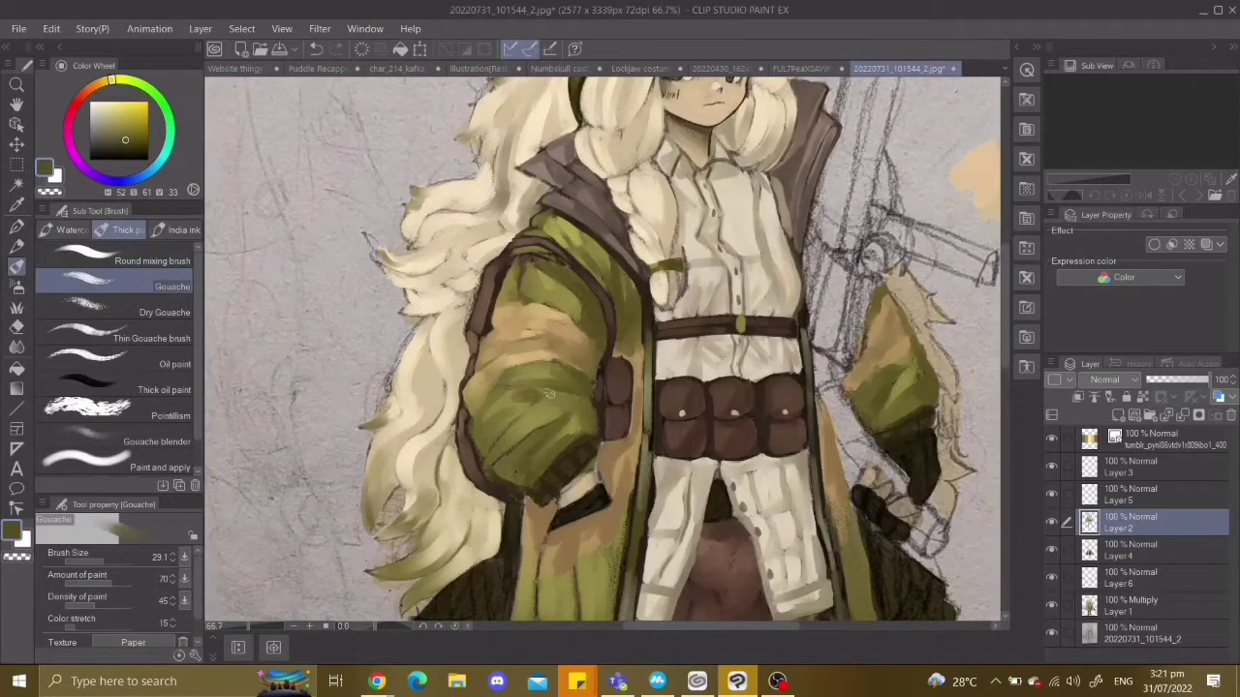
{"action": "key", "text": "ctrl+z"}
{"action": "key", "text": "ctrl+minus"}
{"action": "scroll", "coordinate": [600, 349], "scroll_direction": "down", "scroll_amount": 2}
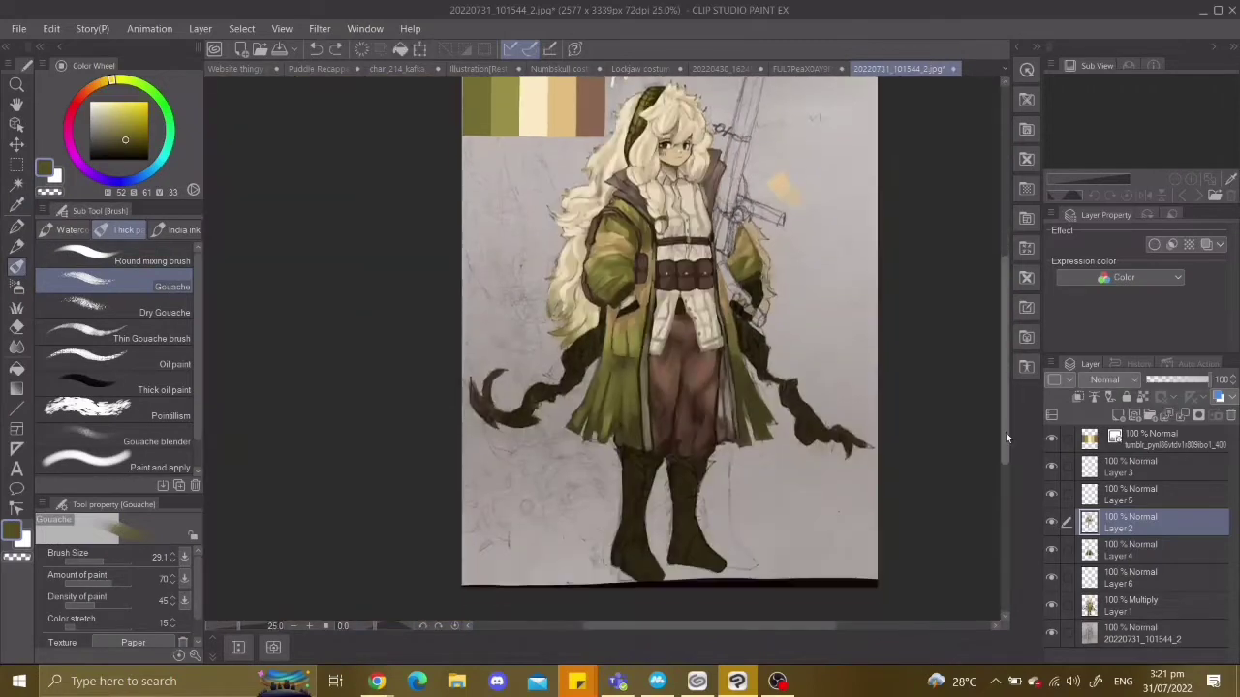
{"action": "scroll", "coordinate": [532, 401], "scroll_direction": "up", "scroll_amount": 2}
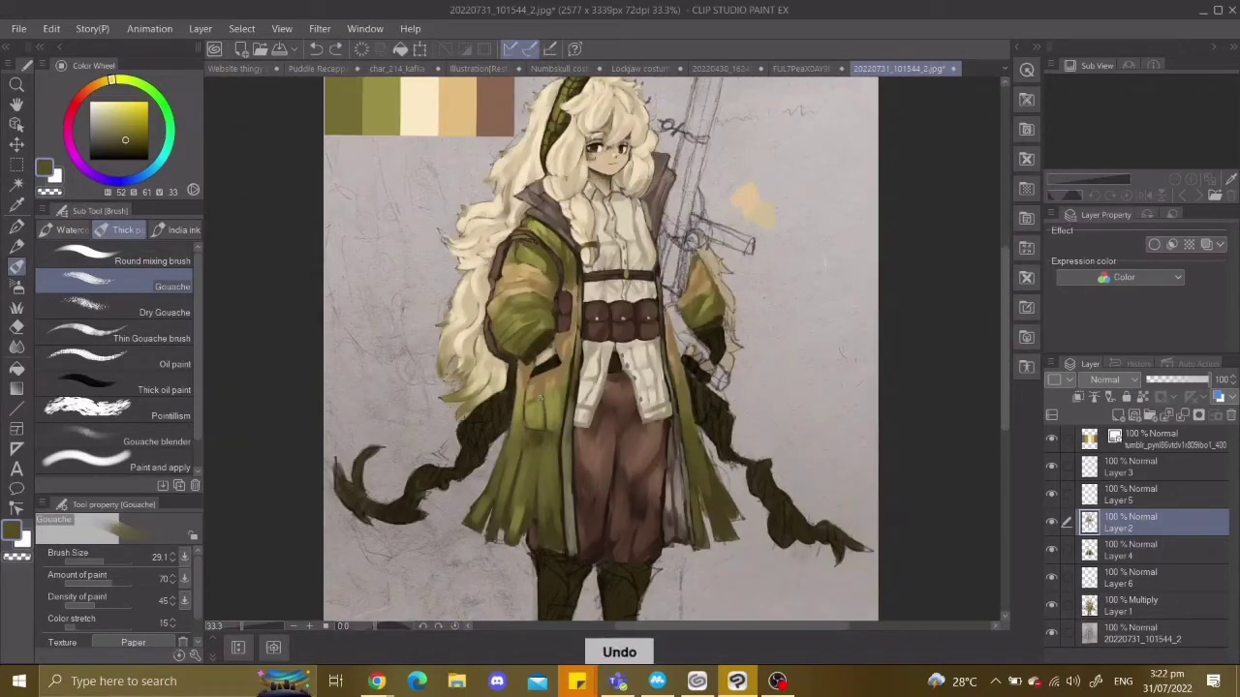
Set the Gouache brush size to 18.0 and paint dark banded trim along the coat's hem, undoing misplaced strokes.
{"action": "left_click", "coordinate": [102, 562]}
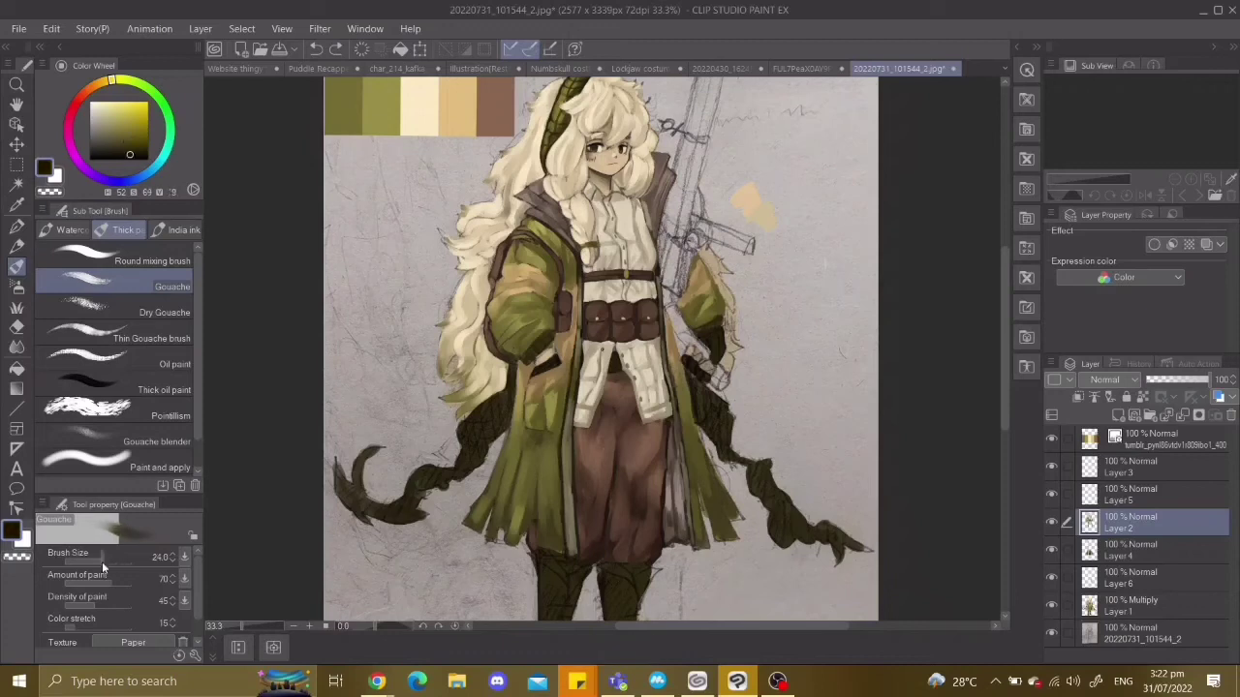
{"action": "key", "text": "ctrl+z"}
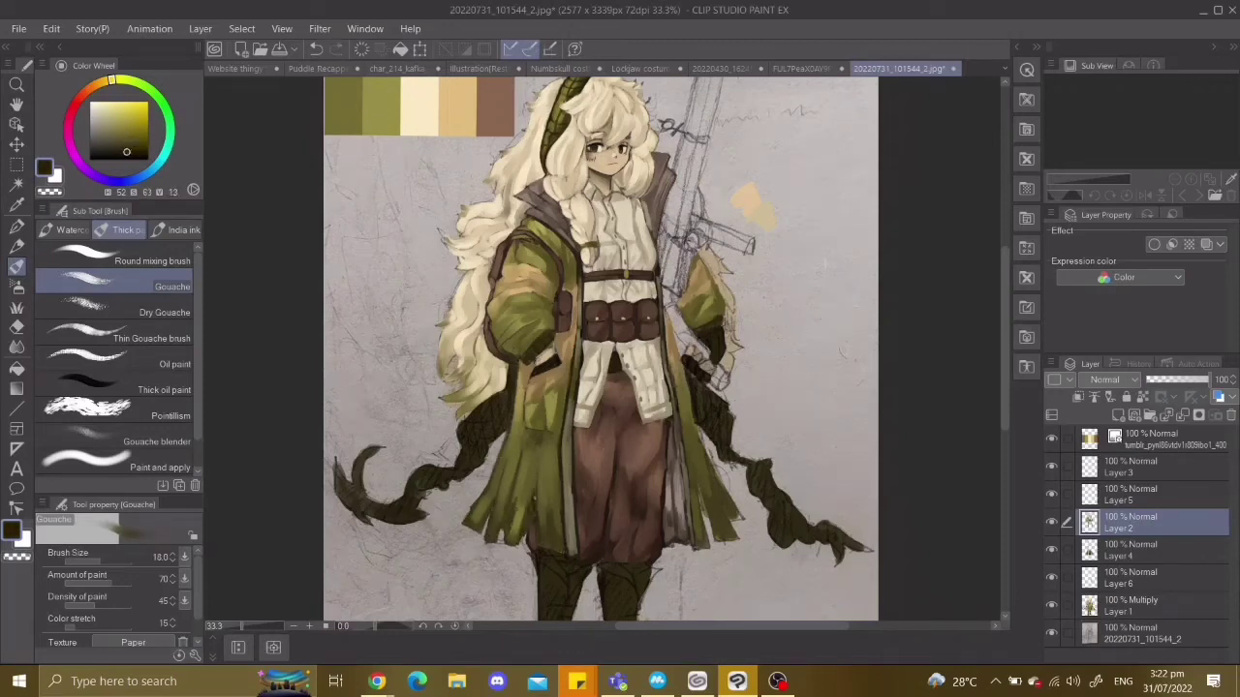
{"action": "key", "text": "ctrl+z"}
{"action": "key", "text": "ctrl+minus"}
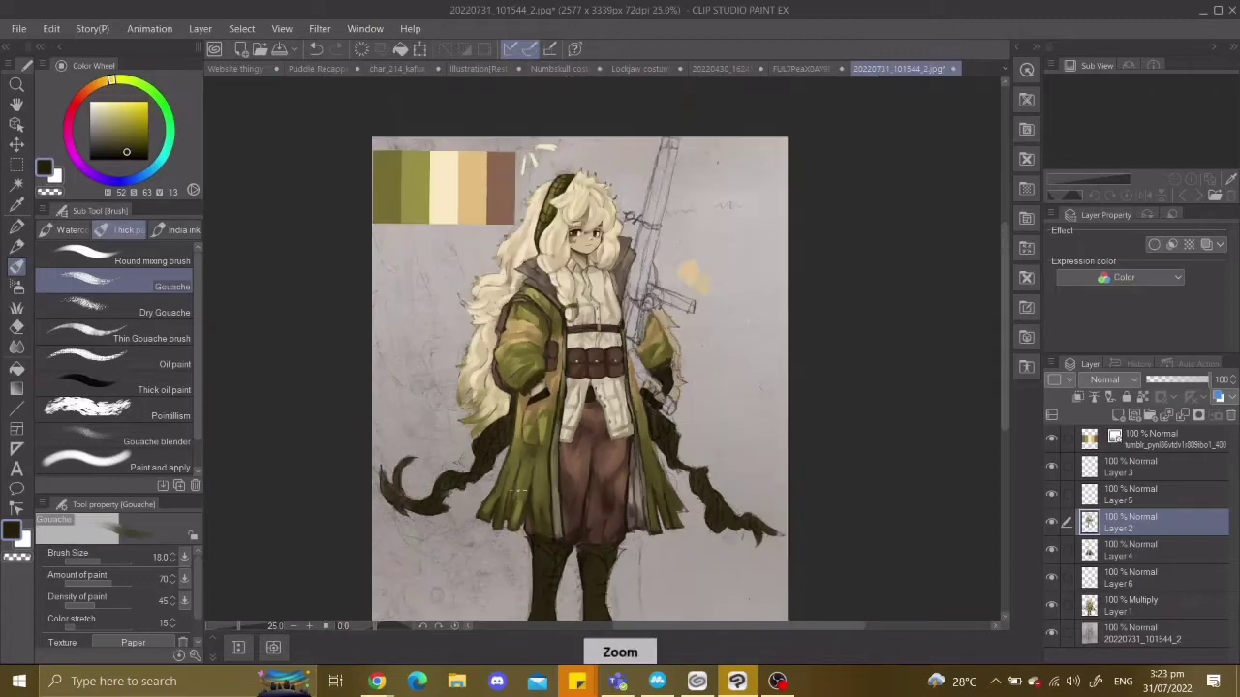
{"action": "key", "text": "ctrl+z"}
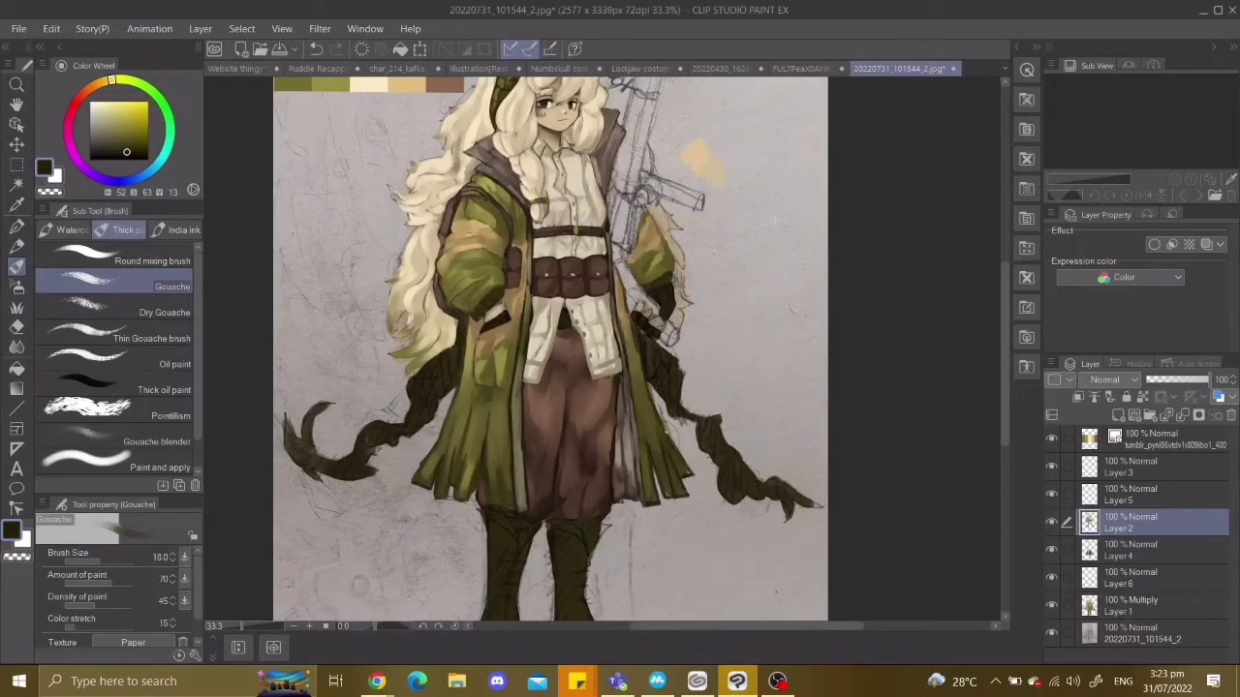
{"action": "key", "text": "ctrl+z"}
{"action": "key", "text": "ctrl+z"}
{"action": "key", "text": "ctrl+z"}
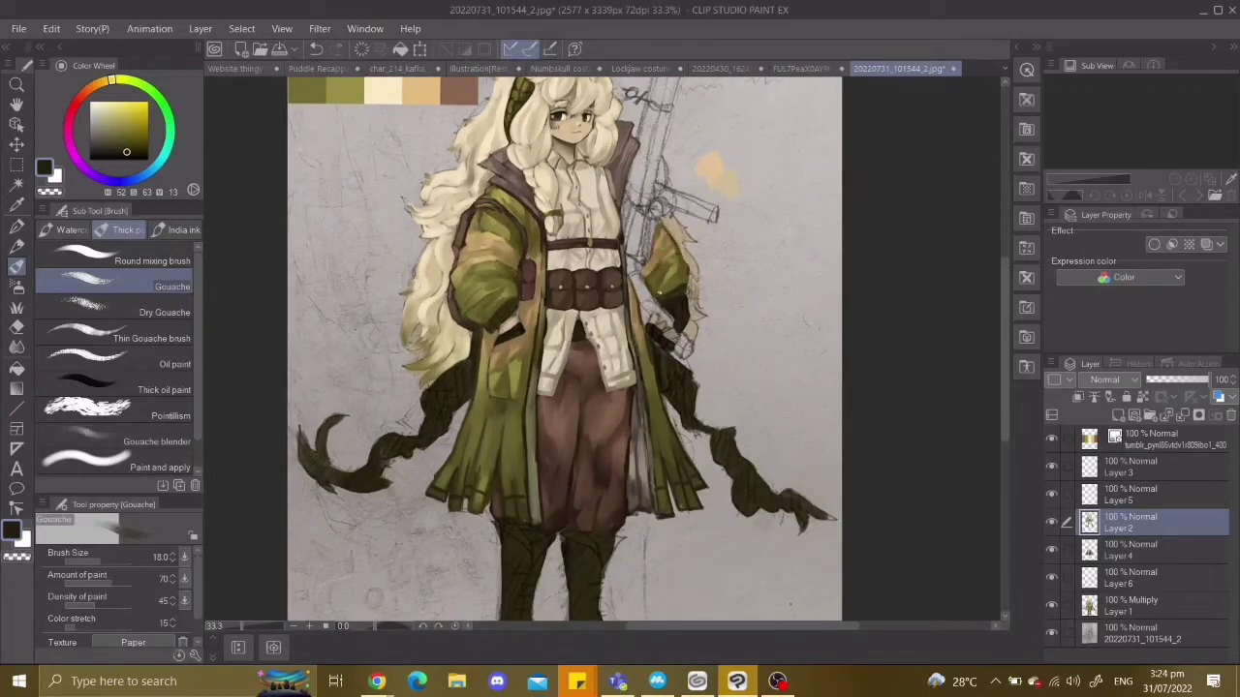
Refine the near-black line details along the coat's hem and front edges, undoing the strokes that do not fit.
{"action": "key", "text": "ctrl+z"}
{"action": "key", "text": "ctrl+z"}
{"action": "key", "text": "ctrl+z"}
{"action": "key", "text": "ctrl+z"}
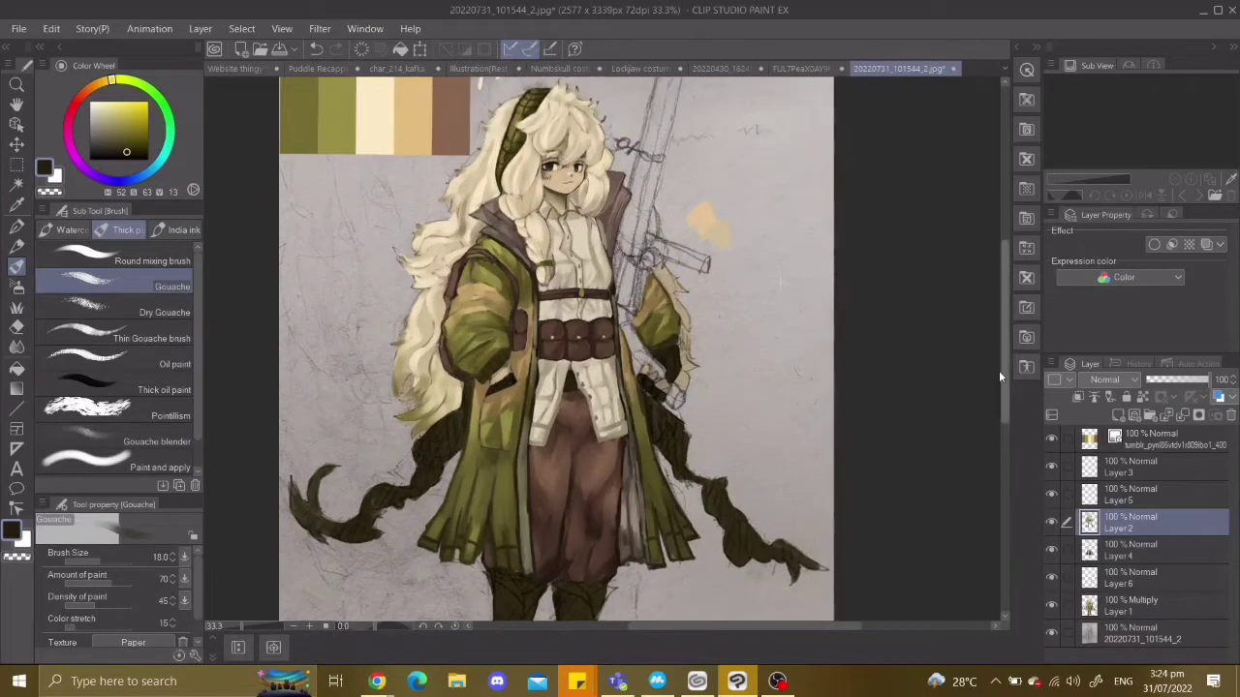
{"action": "key", "text": "ctrl+z"}
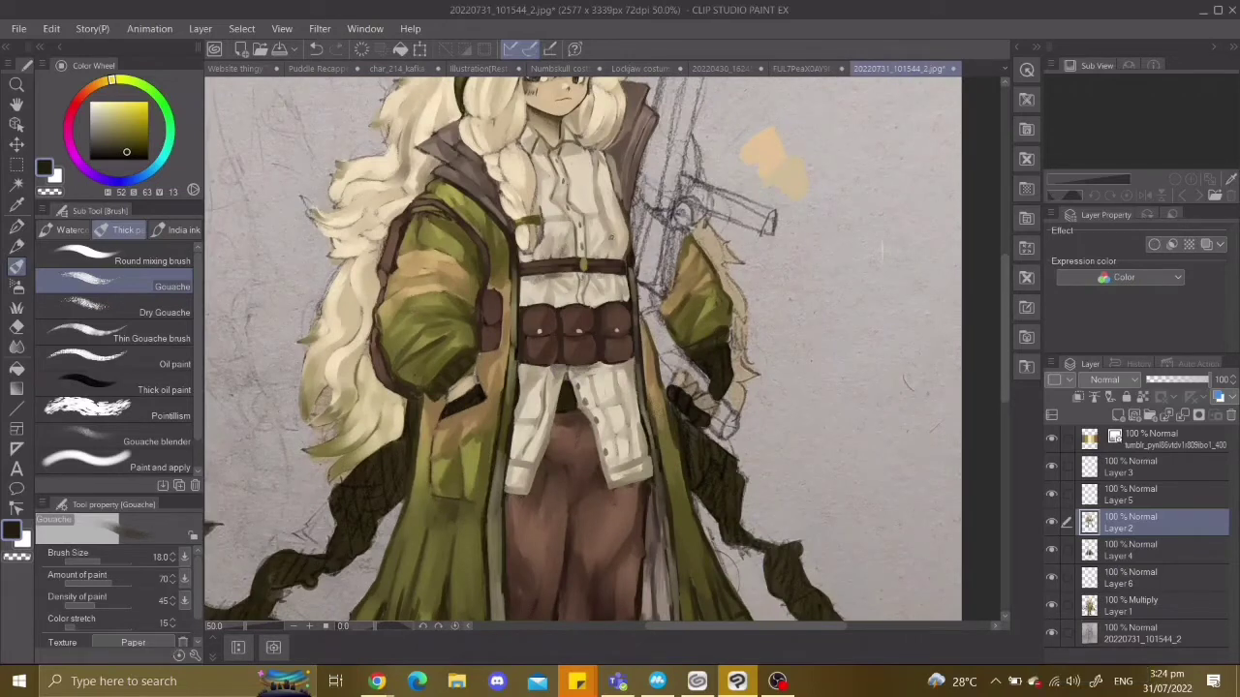
{"action": "key", "text": "ctrl+z"}
{"action": "key", "text": "ctrl+z"}
{"action": "key", "text": "ctrl+z"}
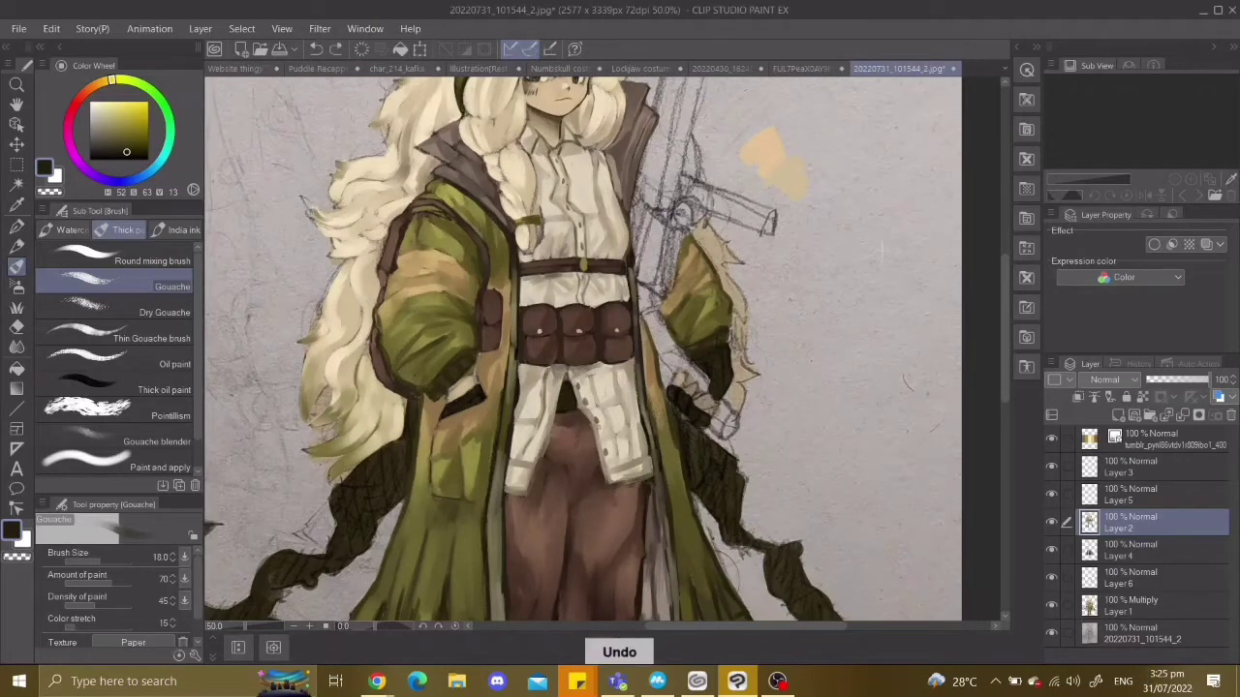
{"action": "key", "text": "ctrl+z"}
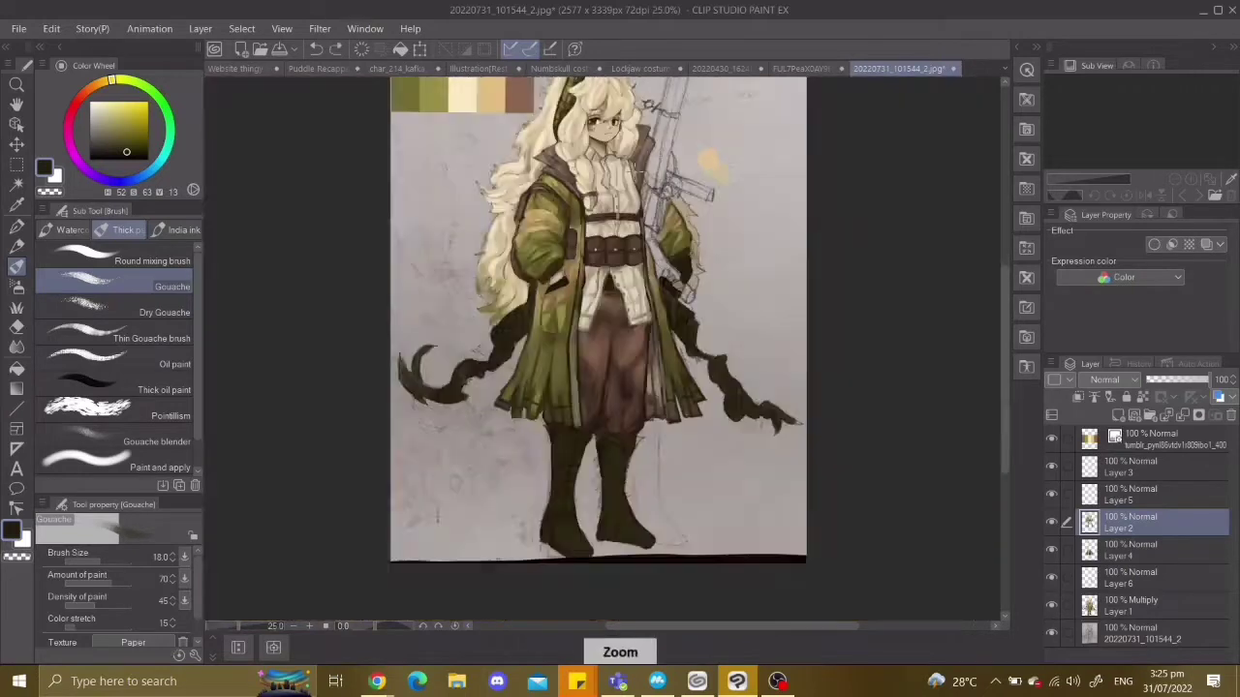
{"action": "key", "text": "ctrl+z"}
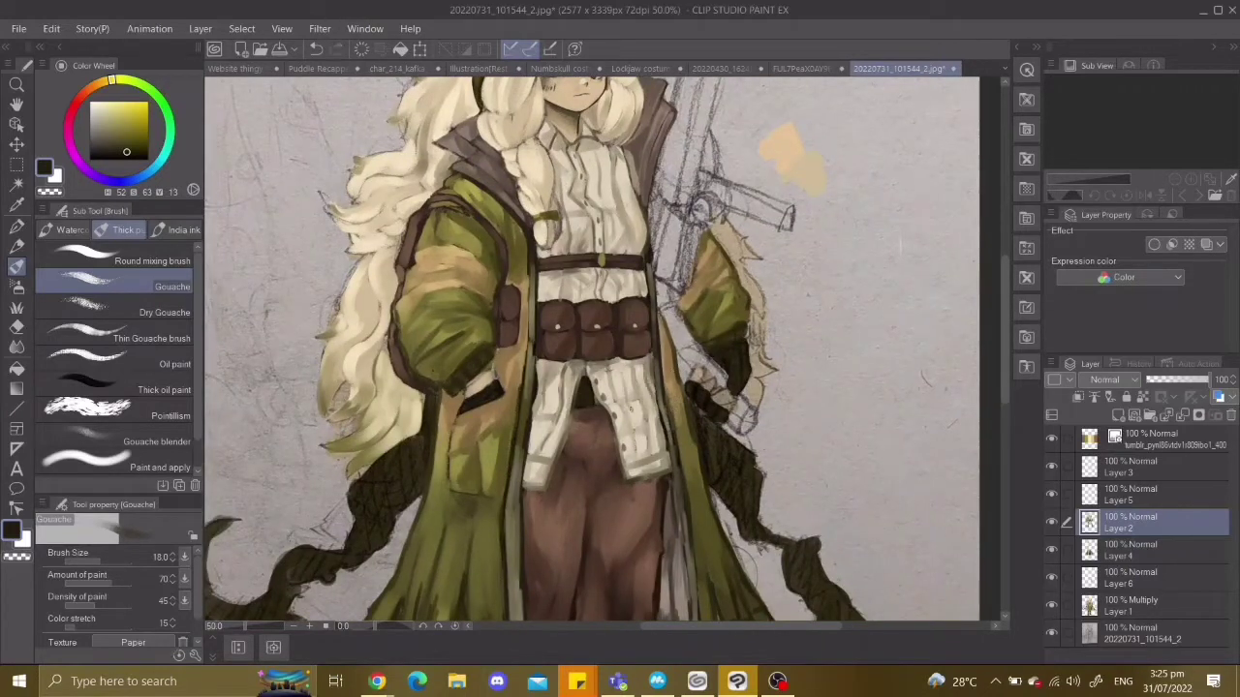
{"action": "key", "text": "ctrl+minus"}
{"action": "key", "text": "ctrl+z"}
{"action": "key", "text": "ctrl+plus"}
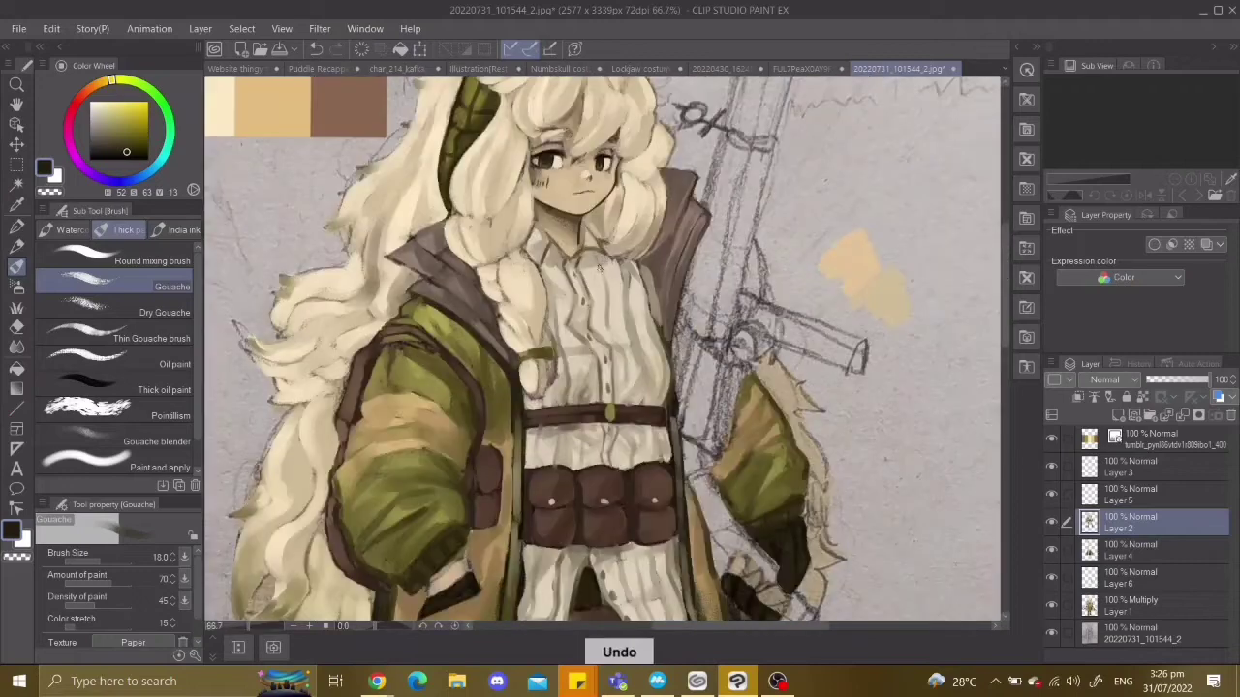
Try to draw strand lines on the fringe with the Real G-Pen in a brown sampled from the artwork.
{"action": "key", "text": "ctrl+plus"}
{"action": "key", "text": "ctrl+plus"}
{"action": "left_click", "coordinate": [17, 203]}
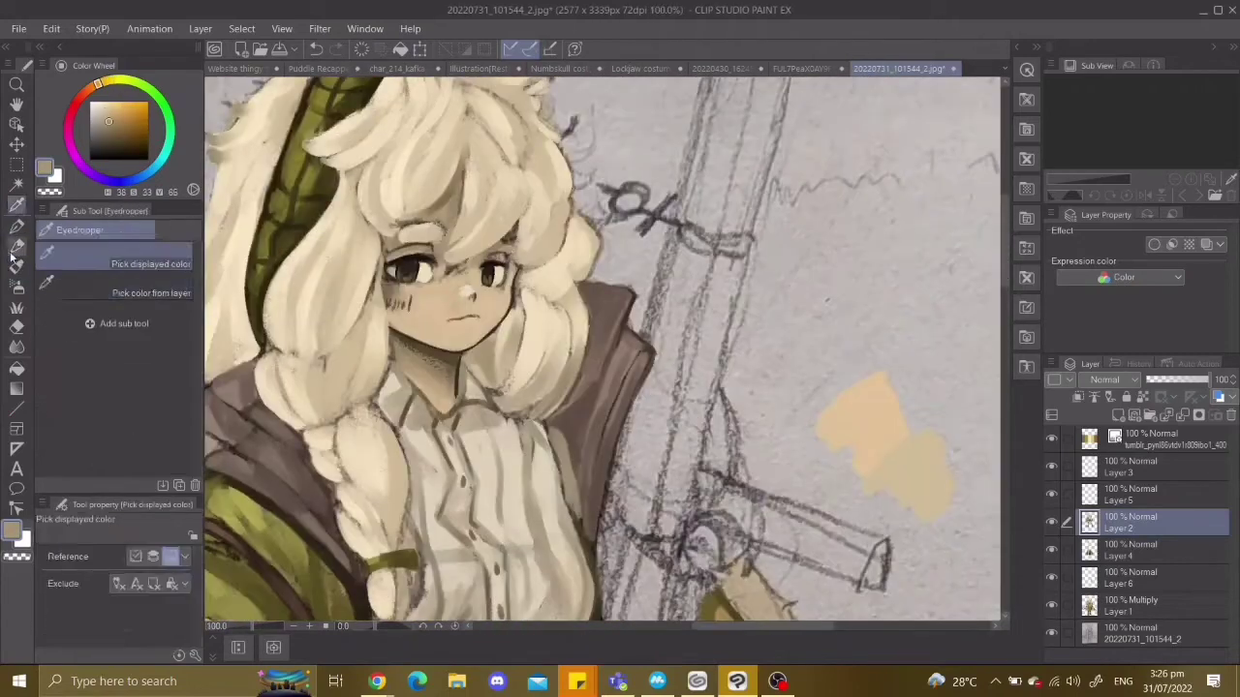
{"action": "left_click", "coordinate": [16, 225]}
{"action": "key", "text": "ctrl+z"}
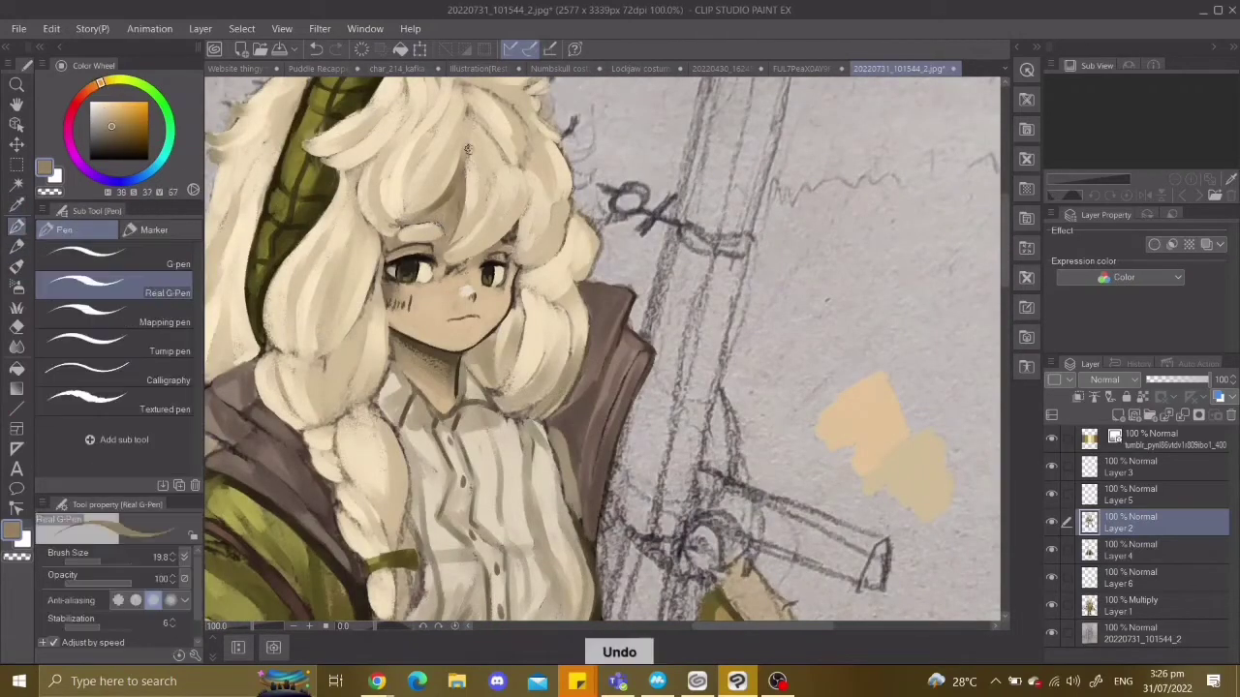
Paint strand shadows in the fringe with the Gouache brush at size 9.2, using sampled brown and beige tones.
{"action": "key", "text": "b"}
{"action": "left_click", "coordinate": [470, 219], "text": "alt"}
{"action": "key", "text": "ctrl+0"}
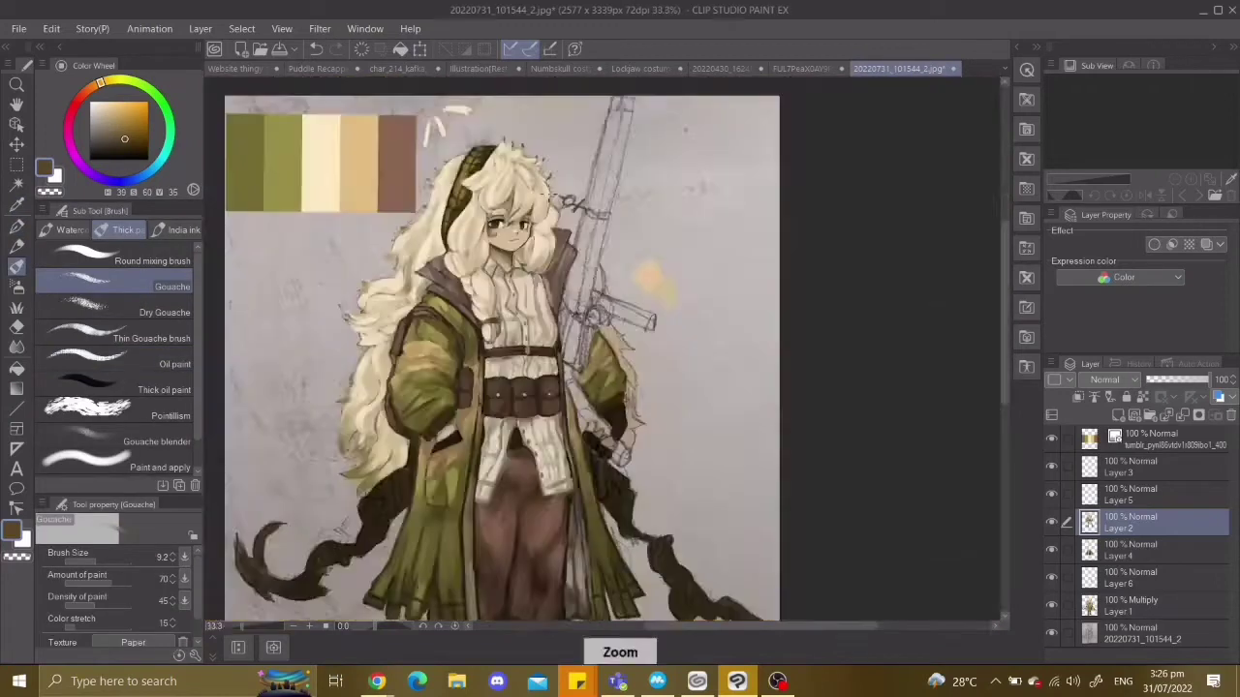
{"action": "key", "text": "ctrl+alt+0"}
{"action": "left_click", "coordinate": [450, 270], "text": "alt"}
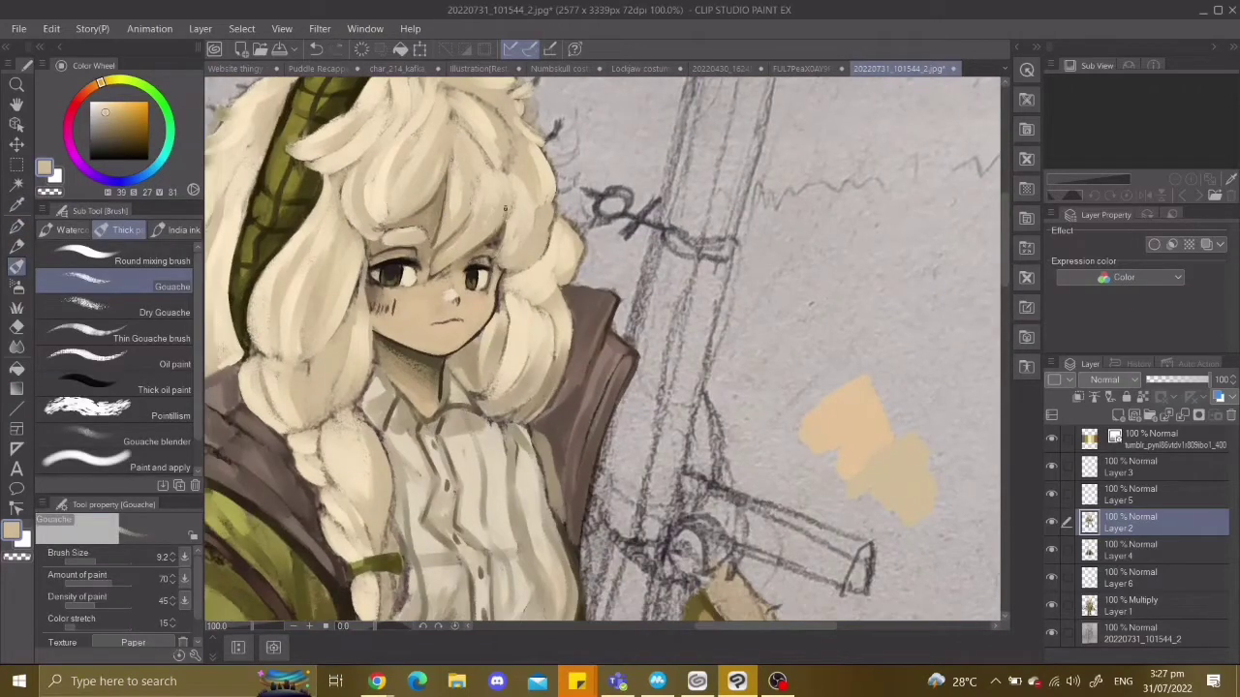
{"action": "key", "text": "ctrl+minus"}
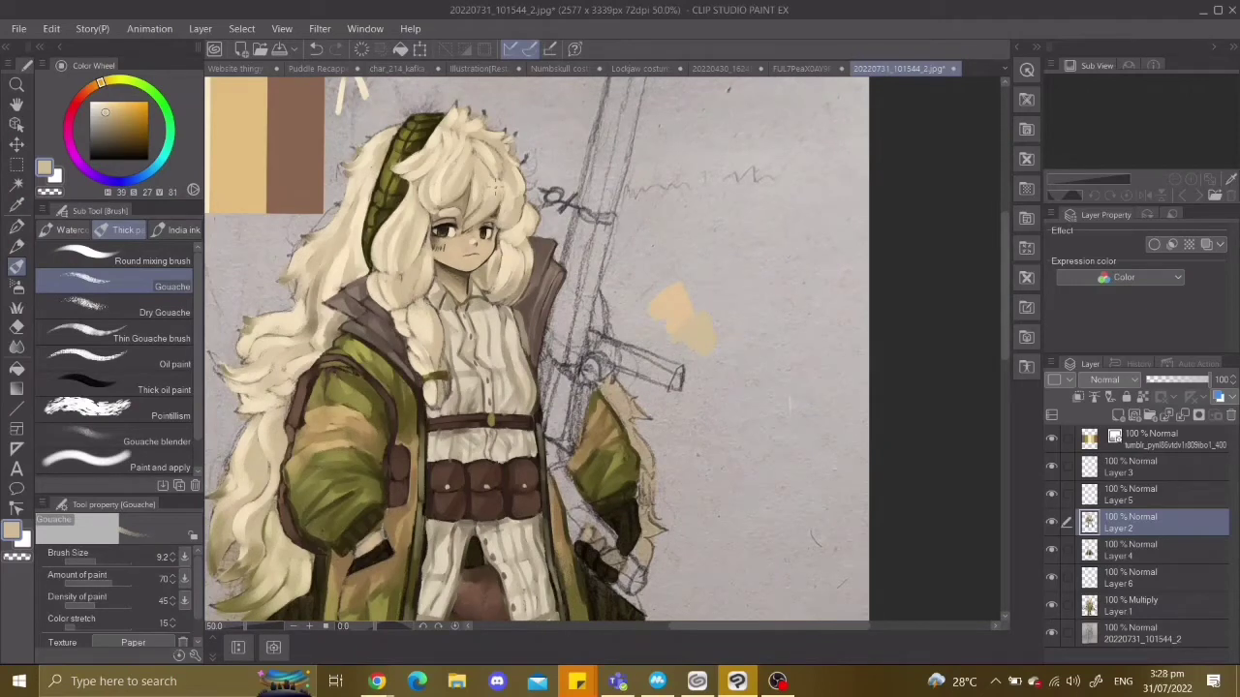
{"action": "key", "text": "ctrl+alt+0"}
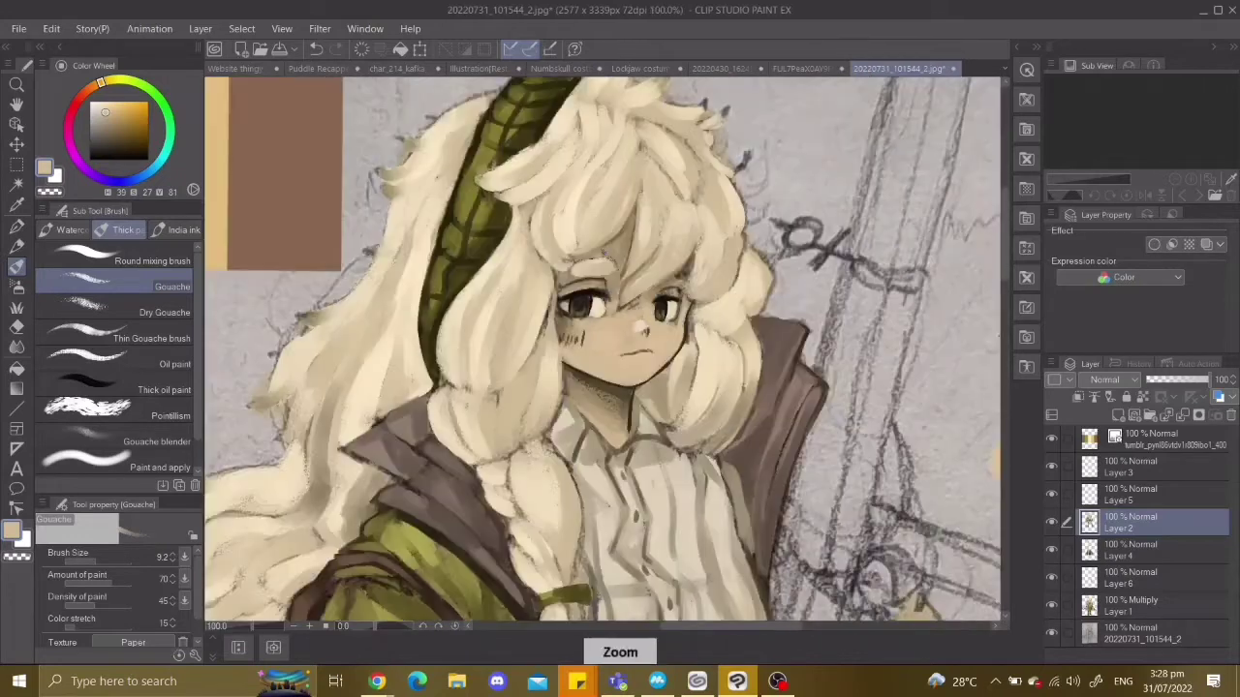
{"action": "key", "text": "ctrl+z"}
Draw thin grey-brown strand lines through the fringe with the Real G-Pen at size 19.8, undoing stray strokes.
{"action": "key", "text": "p"}
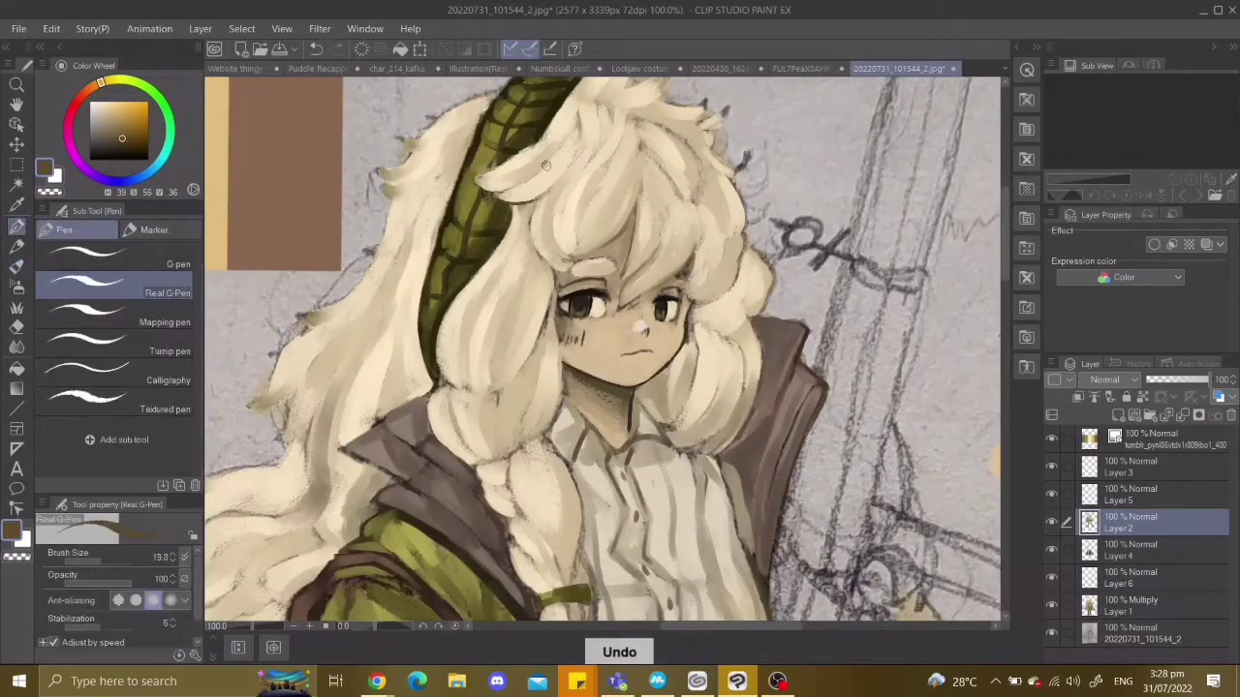
{"action": "key", "text": "ctrl+0"}
{"action": "key", "text": "ctrl+alt+0"}
{"action": "key", "text": "ctrl+z"}
{"action": "left_click_drag", "start_coordinate": [545, 150], "coordinate": [391, 188]}
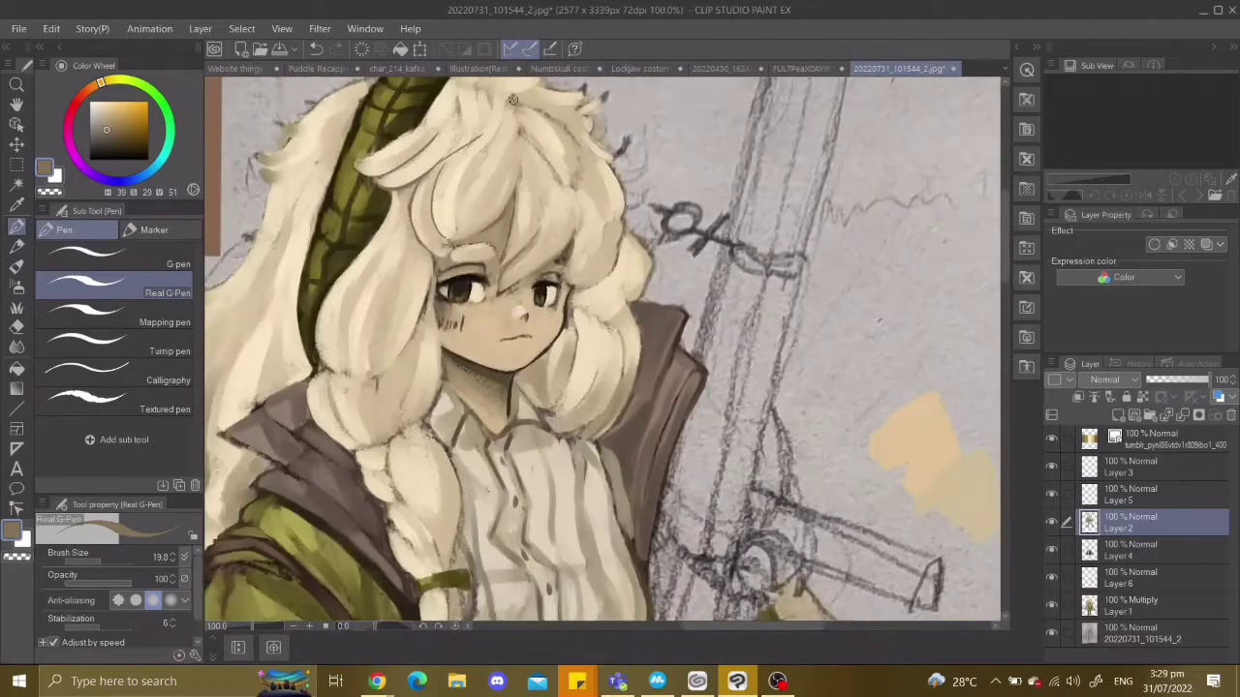
{"action": "left_click_drag", "start_coordinate": [513, 172], "coordinate": [544, 157]}
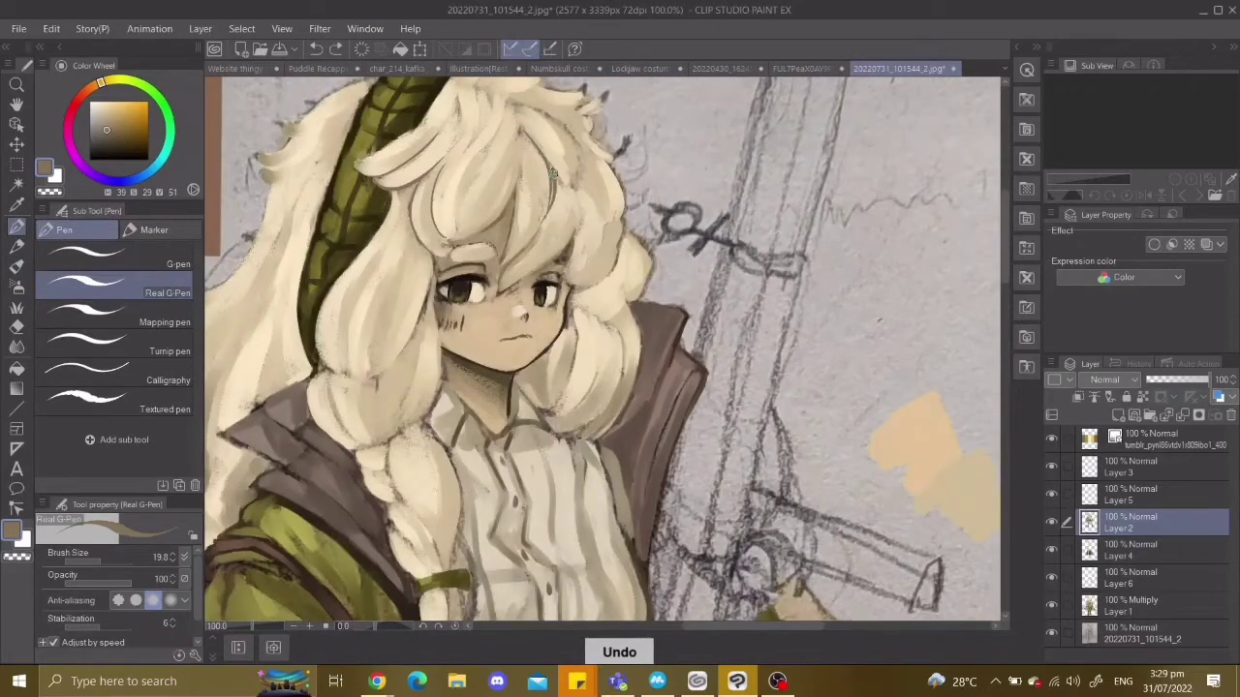
{"action": "key", "text": "ctrl+0"}
{"action": "key", "text": "ctrl+z"}
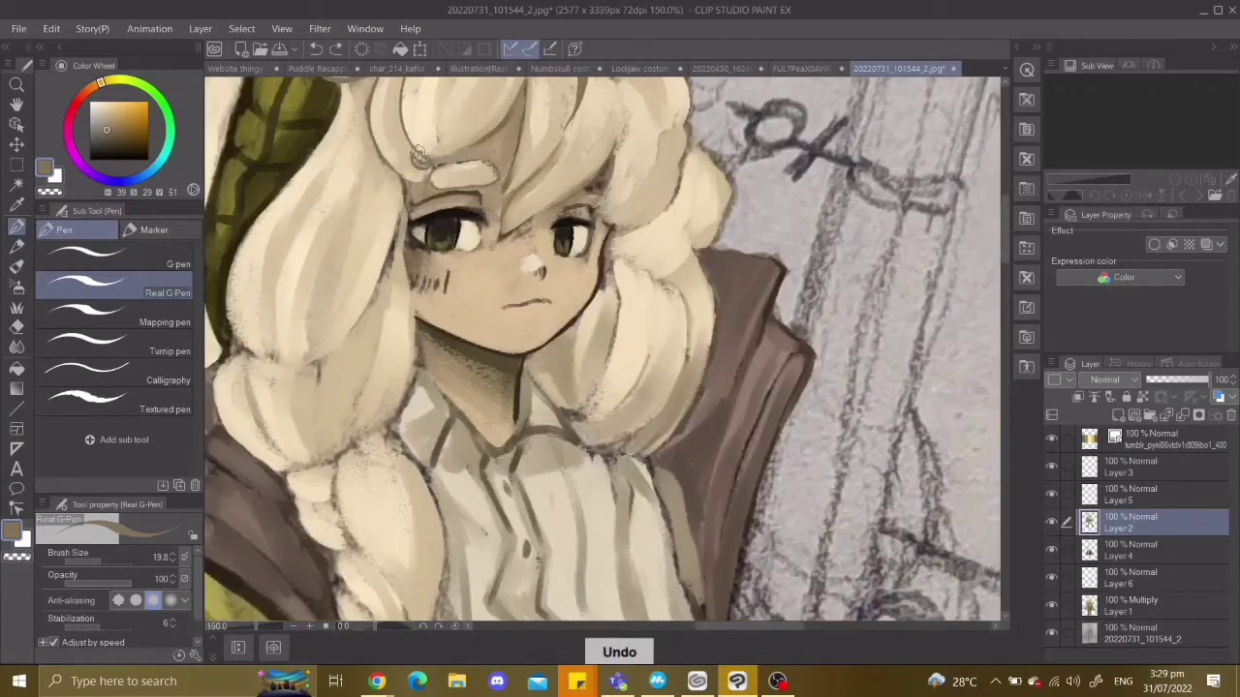
Refine the hair strands beside the face with the Real G-Pen, using beige and darker brown tones.
{"action": "key", "text": "ctrl+z"}
{"action": "key", "text": "ctrl+z"}
{"action": "left_click", "coordinate": [506, 308], "text": "alt"}
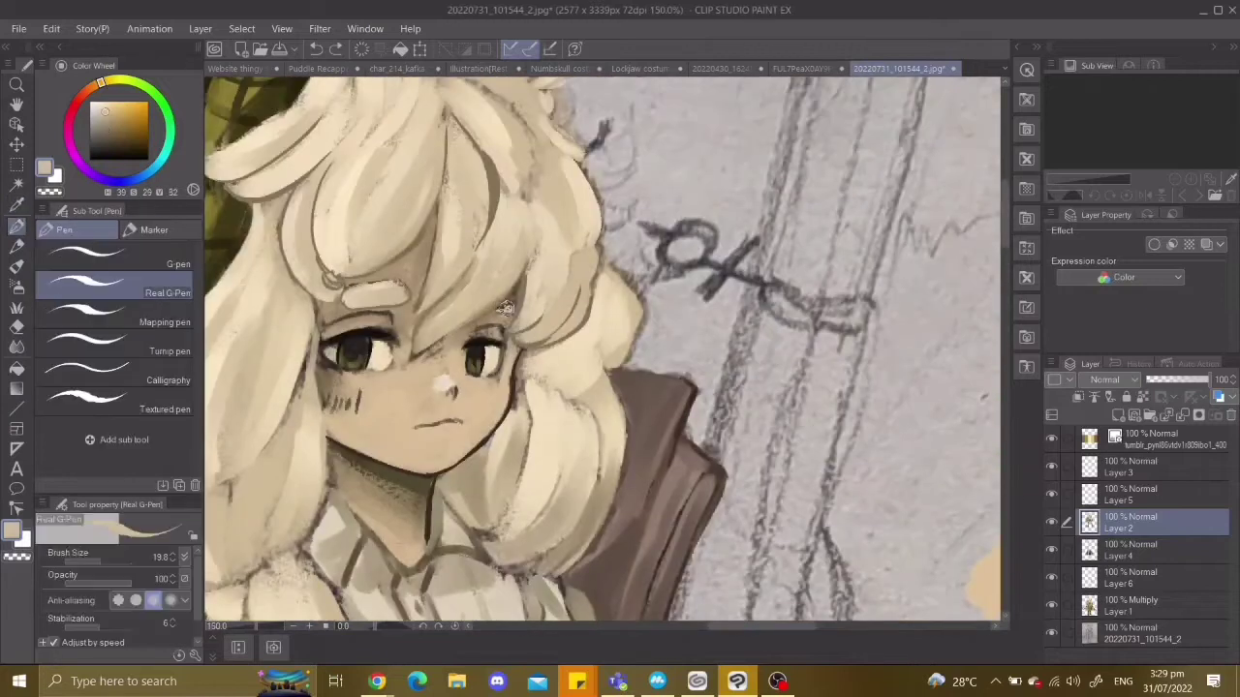
{"action": "key", "text": "ctrl+z"}
{"action": "key", "text": "ctrl+0"}
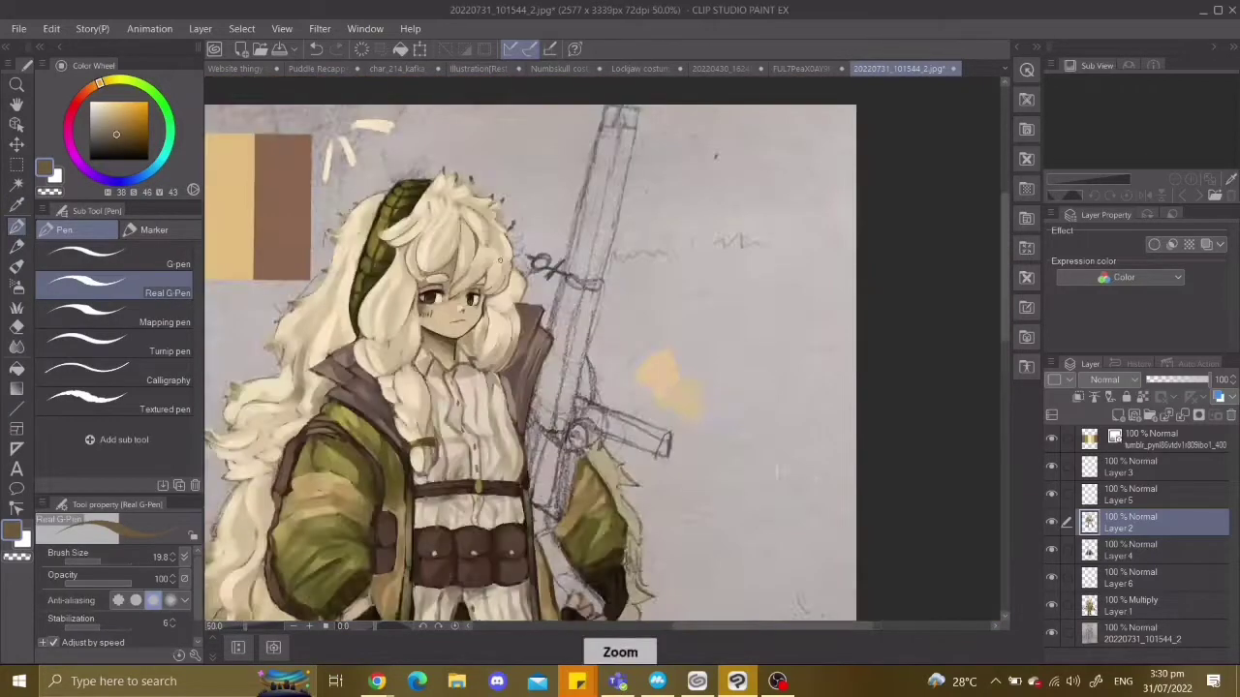
Paint dark ribbing on the coat's sleeve cuffs with the Gouache brush at size 14.8, undoing misplaced strokes.
{"action": "key", "text": "b"}
{"action": "key", "text": "ctrl+z"}
{"action": "key", "text": "ctrl+z"}
{"action": "key", "text": "ctrl+z"}
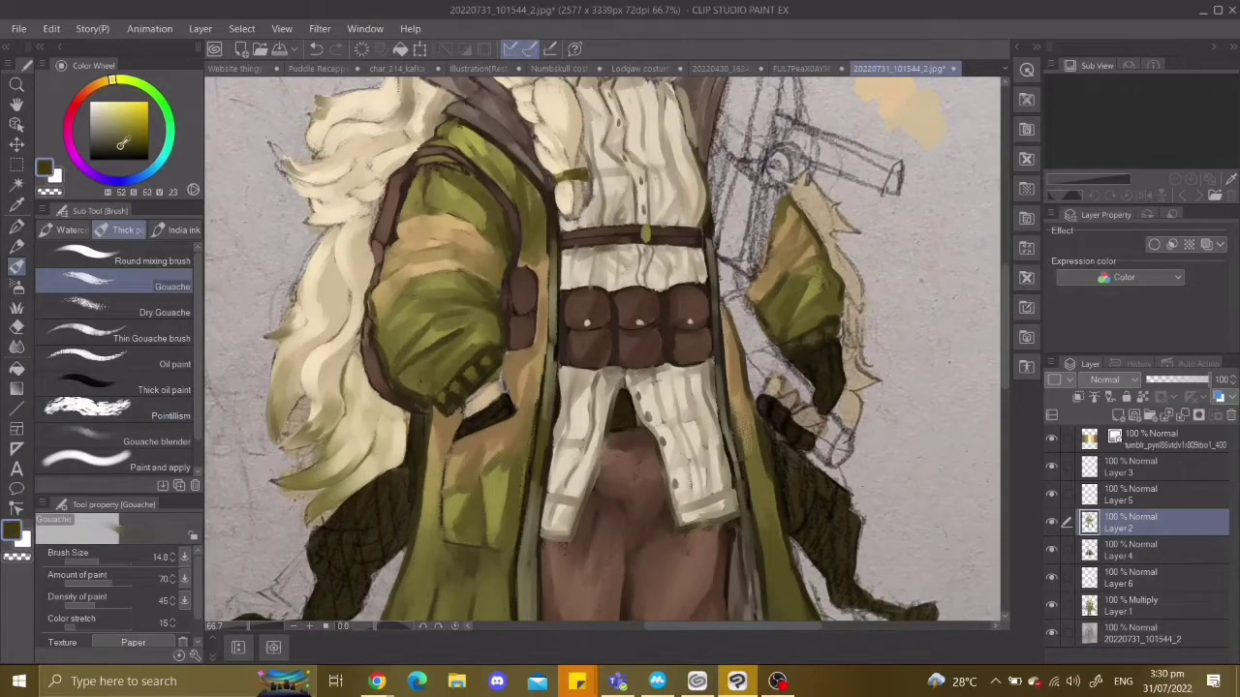
{"action": "key", "text": "ctrl+z"}
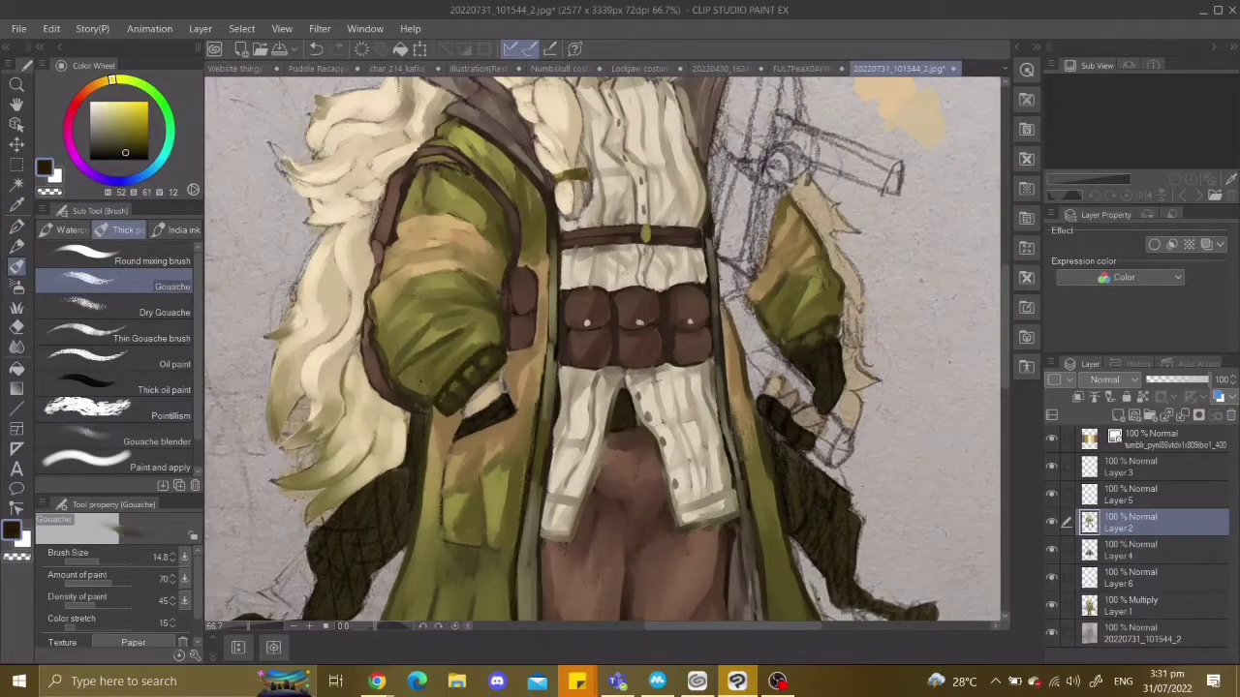
{"action": "key", "text": "ctrl+minus"}
{"action": "key", "text": "ctrl+z"}
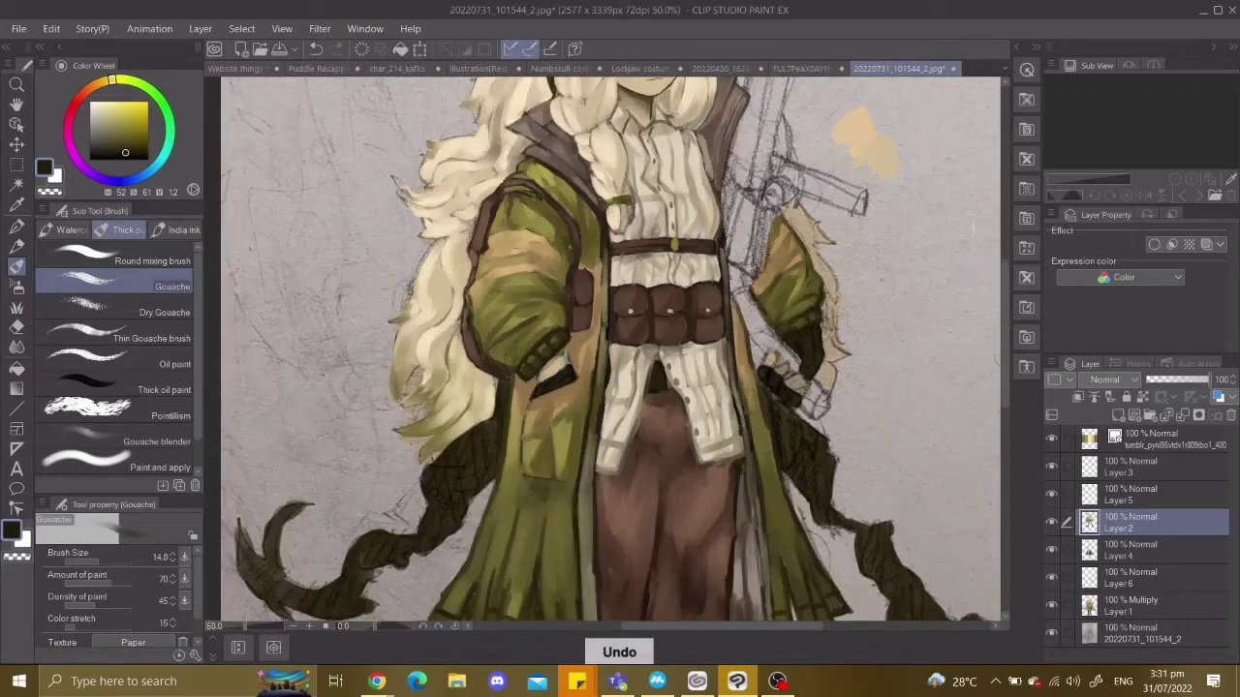
Try further dark strokes on the coat's sleeve and undo the series of recent strokes.
{"action": "left_click_drag", "start_coordinate": [512, 356], "coordinate": [478, 311]}
{"action": "key", "text": "ctrl+minus"}
{"action": "key", "text": "ctrl+z"}
{"action": "key", "text": "ctrl+z"}
{"action": "key", "text": "ctrl+z"}
{"action": "key", "text": "ctrl+z"}
{"action": "key", "text": "ctrl+z"}
{"action": "key", "text": "ctrl+z"}
{"action": "key", "text": "ctrl+z"}
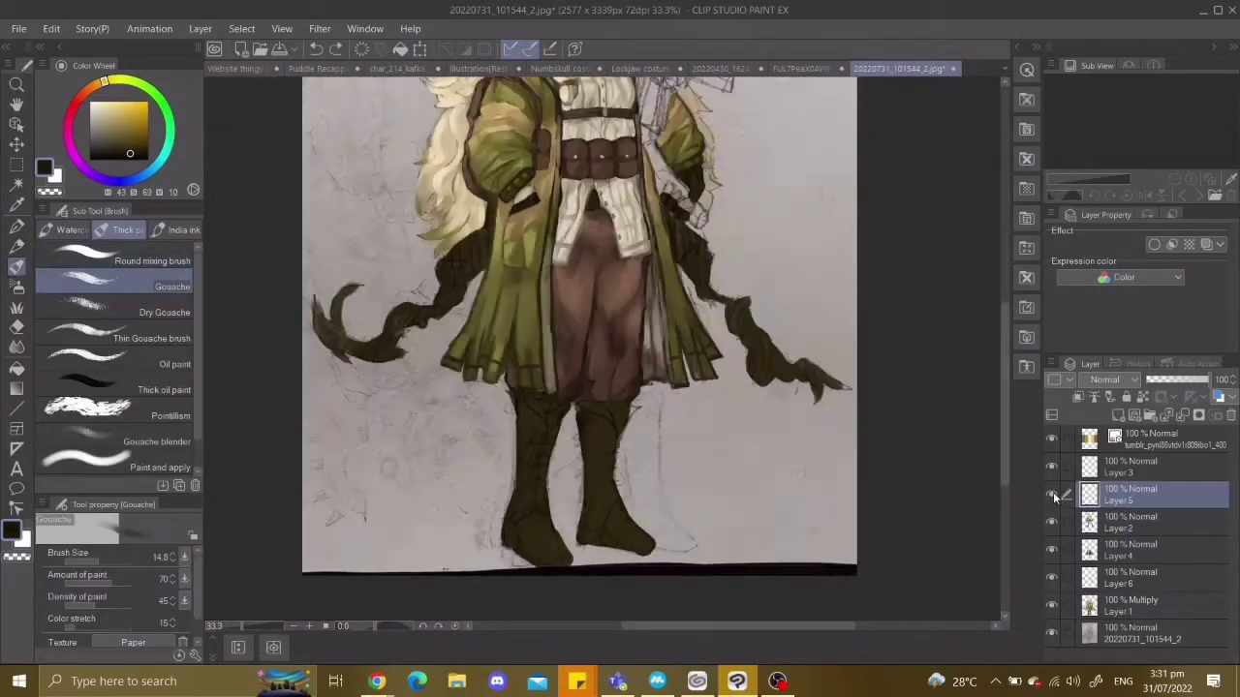
Paint dark shadows on the boot of the character's left leg on Layer 3 with the Gouache brush at size 51.8.
{"action": "key", "text": "ctrl+z"}
{"action": "key", "text": "ctrl+z"}
{"action": "key", "text": "ctrl+z"}
{"action": "key", "text": "ctrl+z"}
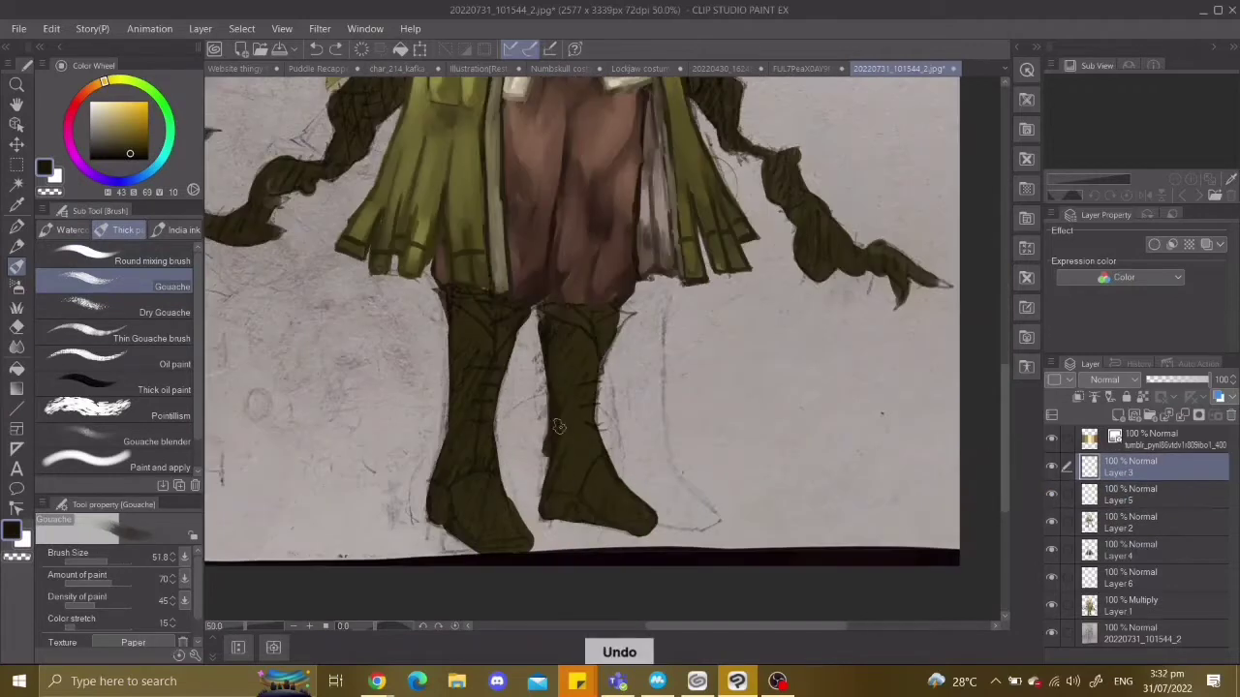
{"action": "key", "text": "ctrl+minus"}
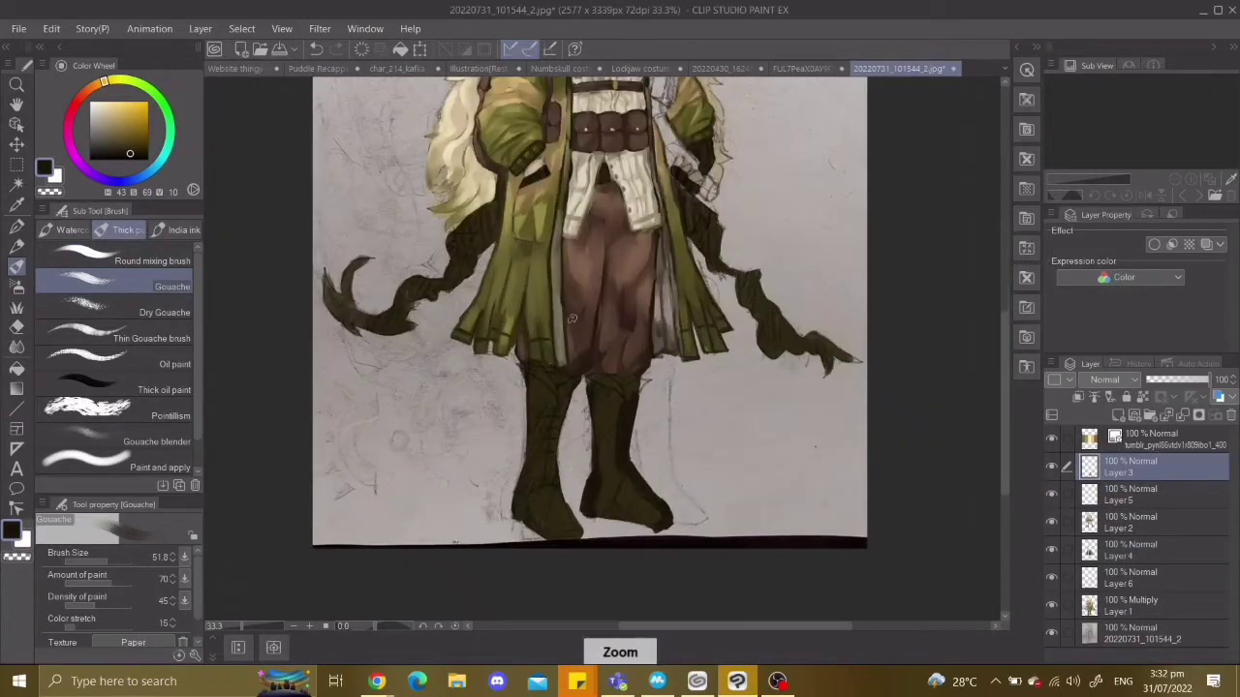
Undo the unwanted boot strokes and paint a lighter olive plane down the boot of the character's left leg.
{"action": "key", "text": "ctrl+z"}
{"action": "key", "text": "ctrl+z"}
{"action": "key", "text": "ctrl+z"}
{"action": "key", "text": "ctrl+plus"}
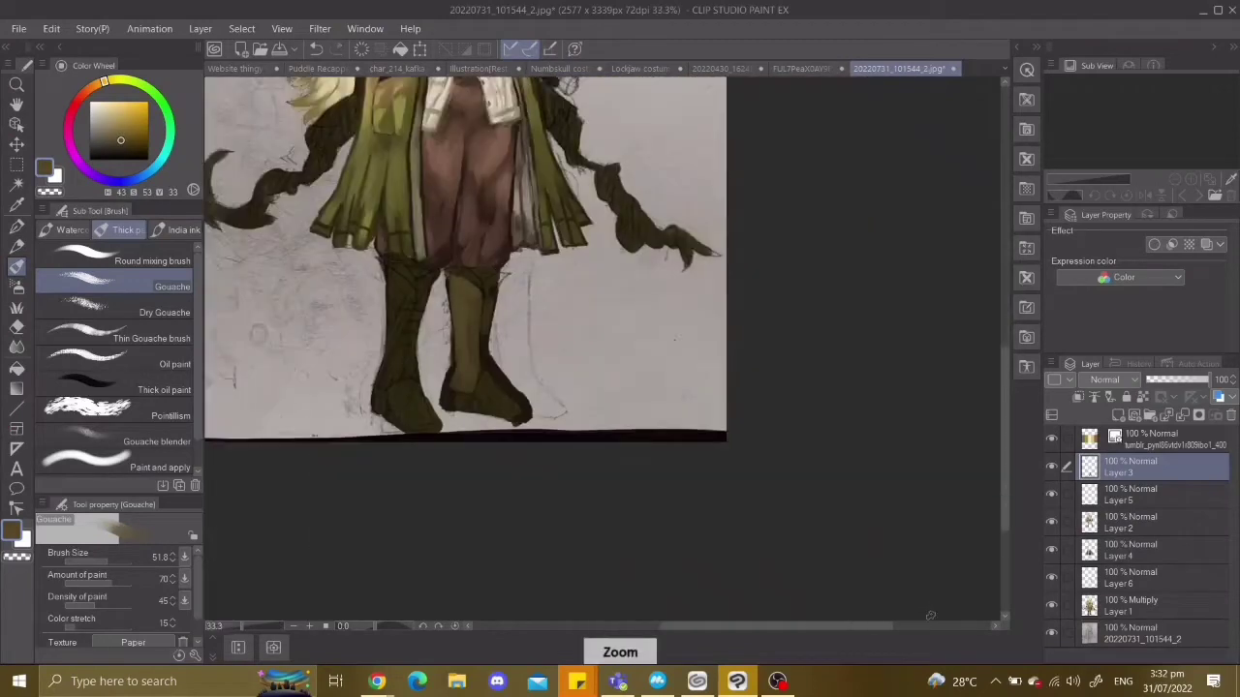
Paint cream toe caps on both of the character's boots on Layer 3 with the Gouache brush.
{"action": "left_click", "coordinate": [509, 368], "text": "alt"}
{"action": "key", "text": "ctrl+minus"}
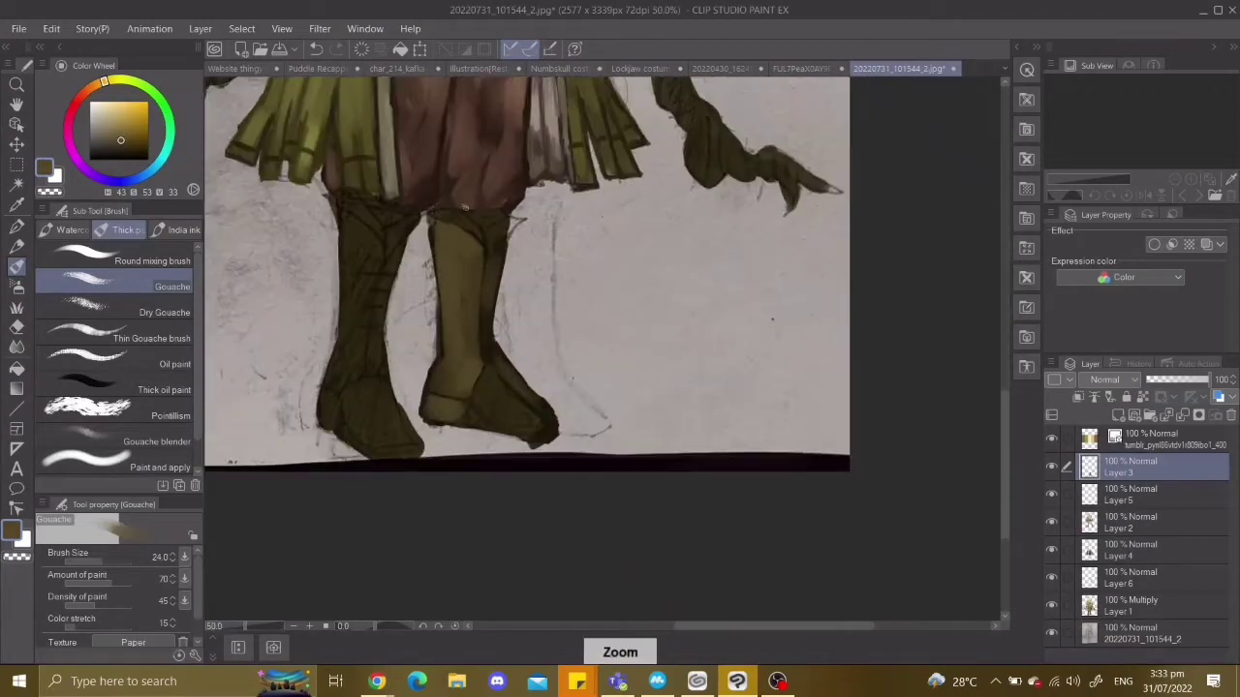
{"action": "key", "text": "ctrl+plus"}
{"action": "mouse_move", "coordinate": [471, 416]}
{"action": "left_mouse_down"}
{"action": "mouse_move", "coordinate": [477, 392]}
{"action": "mouse_move", "coordinate": [518, 441]}
{"action": "left_mouse_up"}
{"action": "key", "text": "ctrl+minus"}
{"action": "left_click_drag", "start_coordinate": [295, 462], "coordinate": [348, 535]}
{"action": "key", "text": "ctrl+minus"}
{"action": "key", "text": "ctrl+plus"}
{"action": "key", "text": "ctrl+plus"}
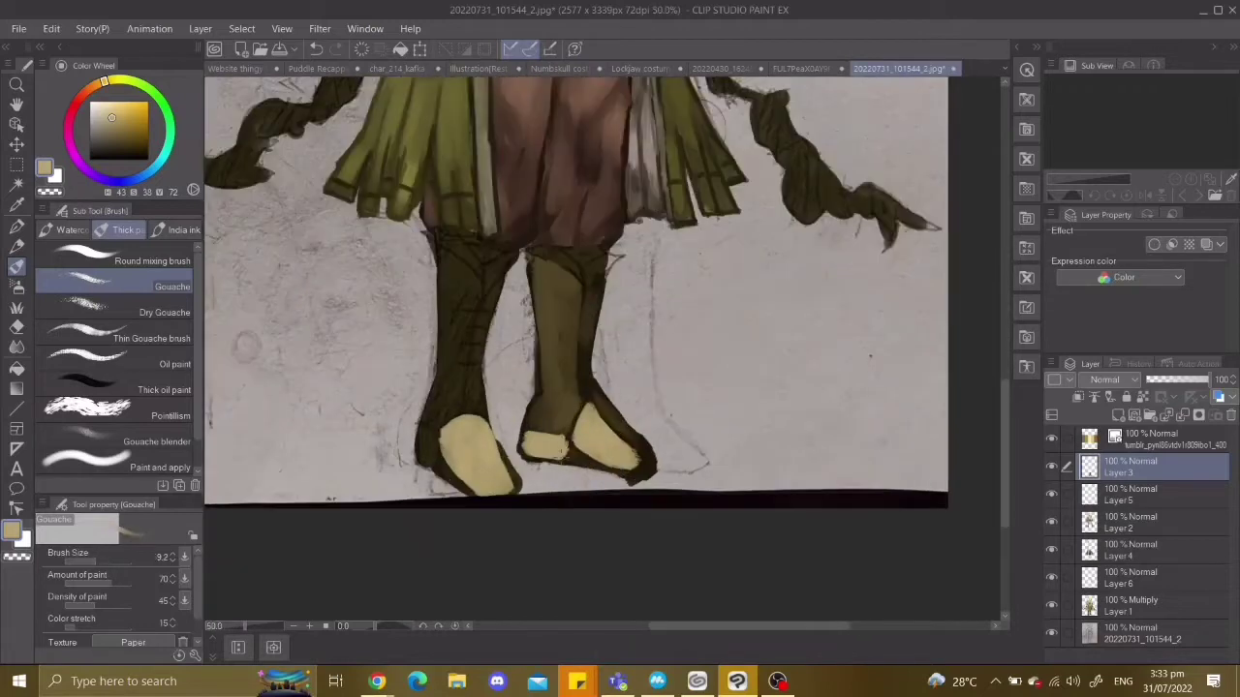
Undo the cream heel patch and paint a V-shaped cream cuff trim on the boot of the character's left leg.
{"action": "key", "text": "ctrl+z"}
{"action": "key", "text": "ctrl+minus"}
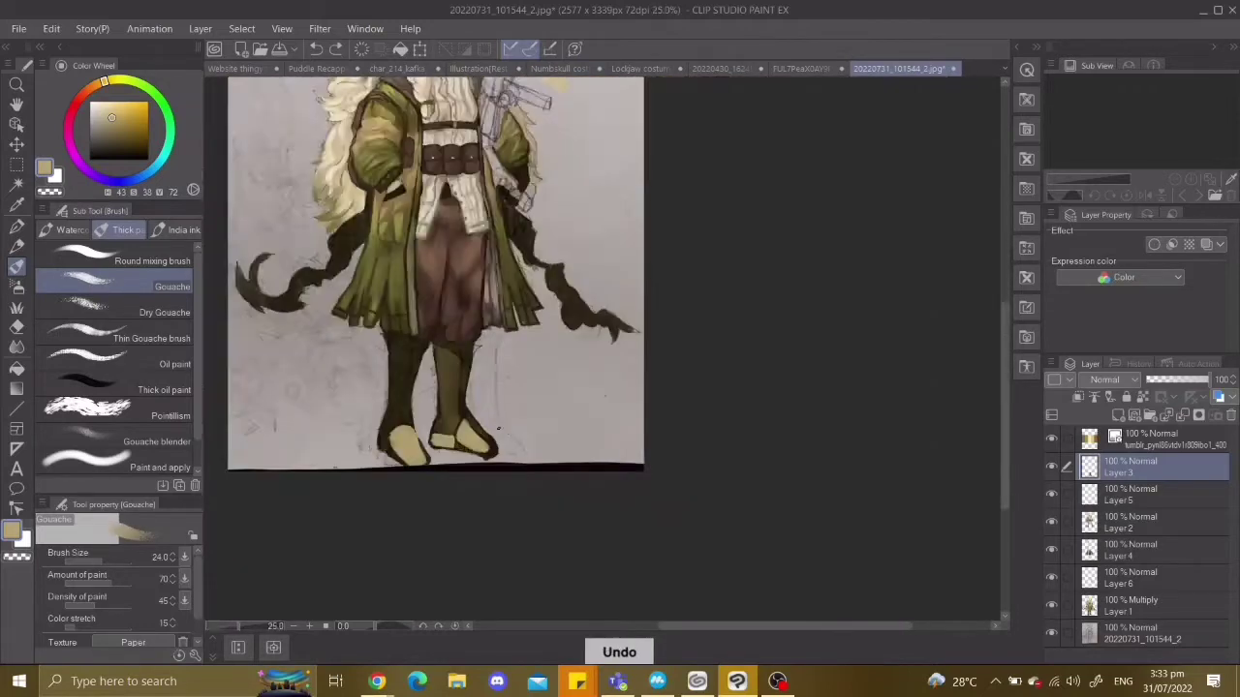
{"action": "key", "text": "ctrl+plus"}
{"action": "key", "text": "ctrl+z"}
{"action": "key", "text": "ctrl+minus"}
{"action": "key", "text": "ctrl+z"}
{"action": "key", "text": "i"}
{"action": "key", "text": "b"}
{"action": "key", "text": "ctrl+minus"}
{"action": "key", "text": "ctrl+minus"}
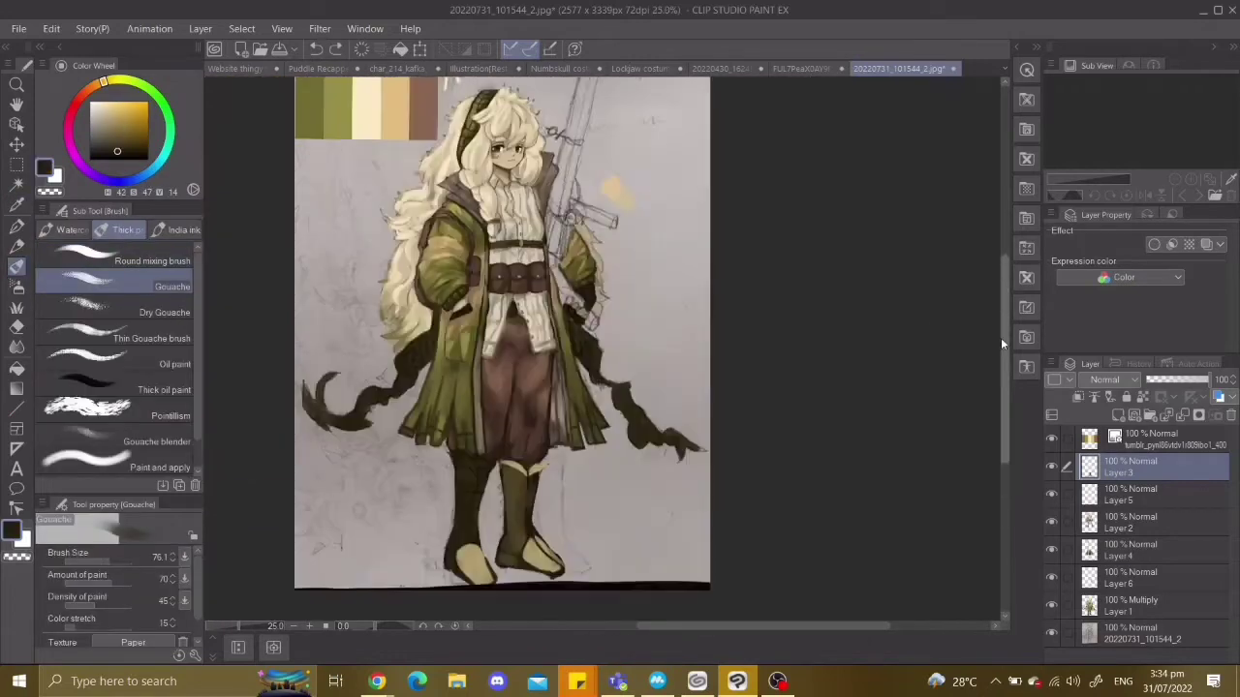
Paint dark centre seams down the cream toe caps at brush size 38.8 and narrow them with sampled cream.
{"action": "key", "text": "ctrl+plus"}
{"action": "key", "text": "ctrl+plus"}
{"action": "key", "text": "ctrl+z"}
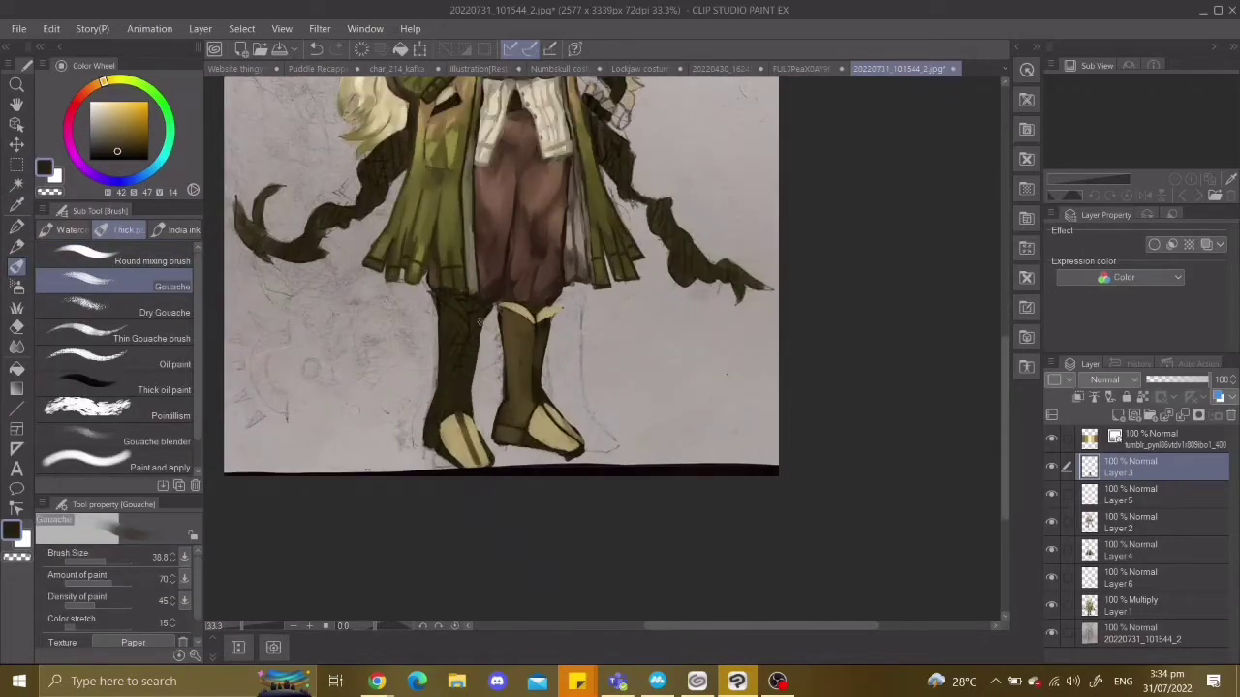
{"action": "key", "text": "ctrl+minus"}
{"action": "key", "text": "ctrl+plus"}
{"action": "key", "text": "ctrl+plus"}
{"action": "left_click", "coordinate": [437, 409], "text": "alt"}
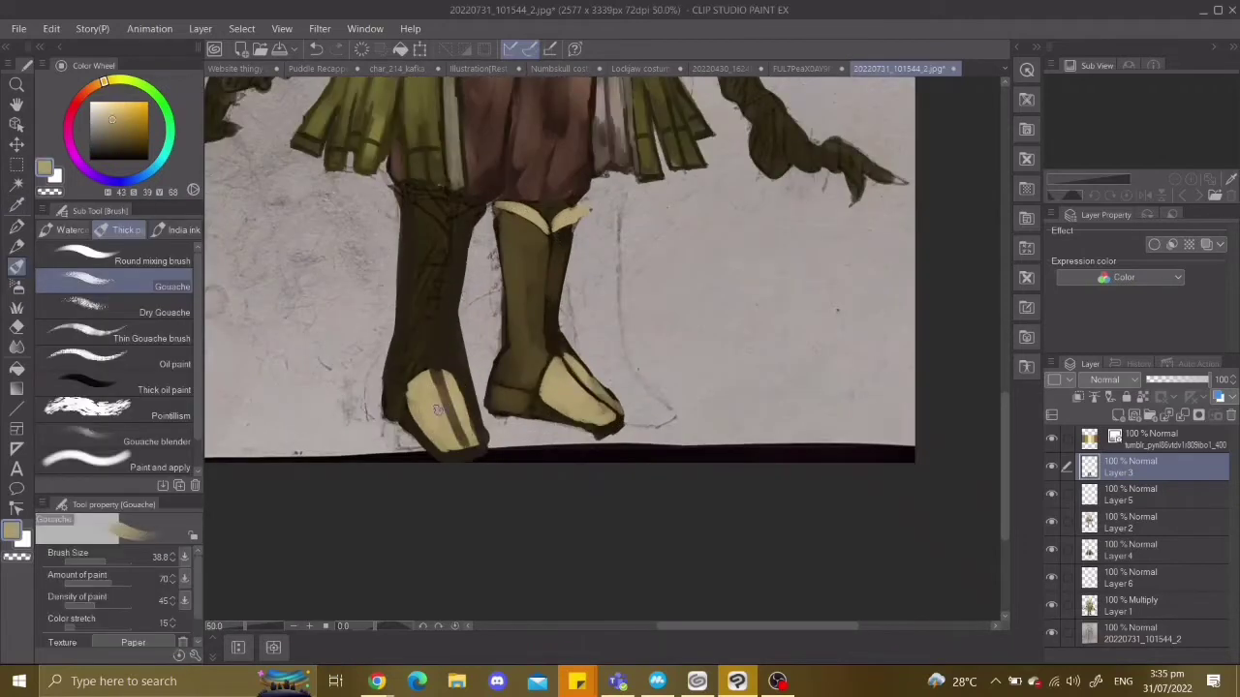
{"action": "key", "text": "ctrl+minus"}
{"action": "key", "text": "ctrl+z"}
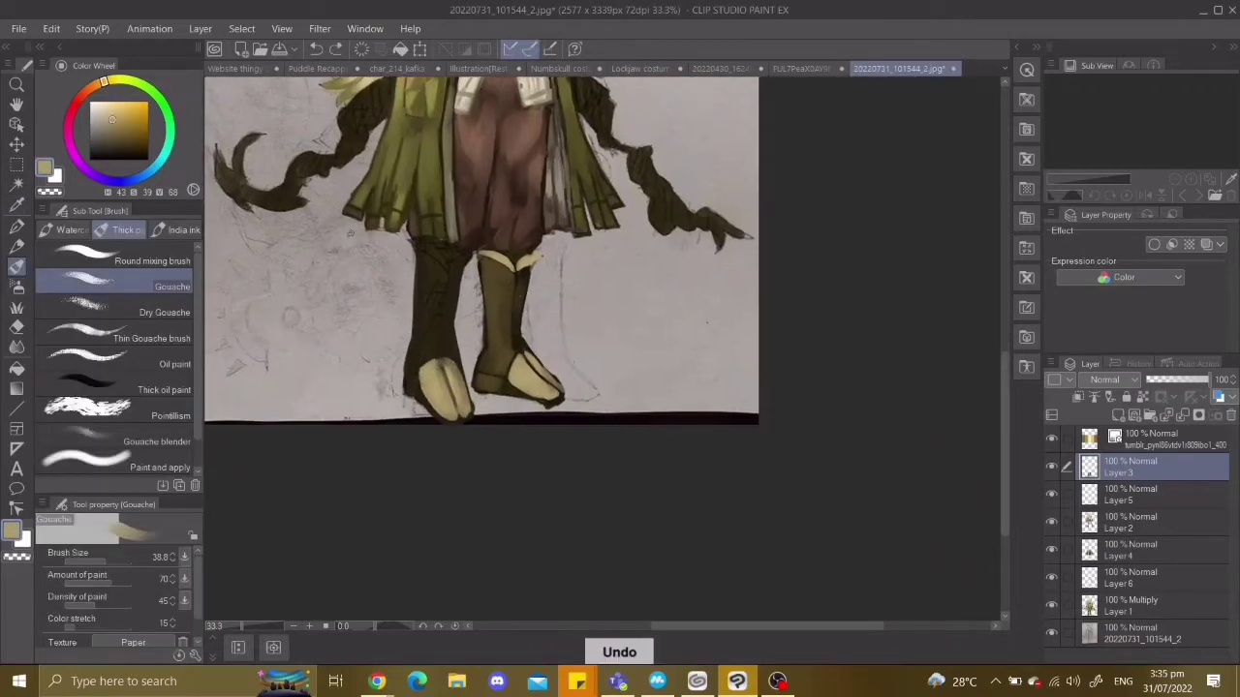
Paint cream cuff trim on the right leg's boot and short cream lace bars down the left leg's boot.
{"action": "key", "text": "ctrl+plus"}
{"action": "key", "text": "ctrl+plus"}
{"action": "key", "text": "ctrl+z"}
{"action": "left_click_drag", "start_coordinate": [355, 290], "coordinate": [447, 296]}
{"action": "key", "text": "ctrl+plus"}
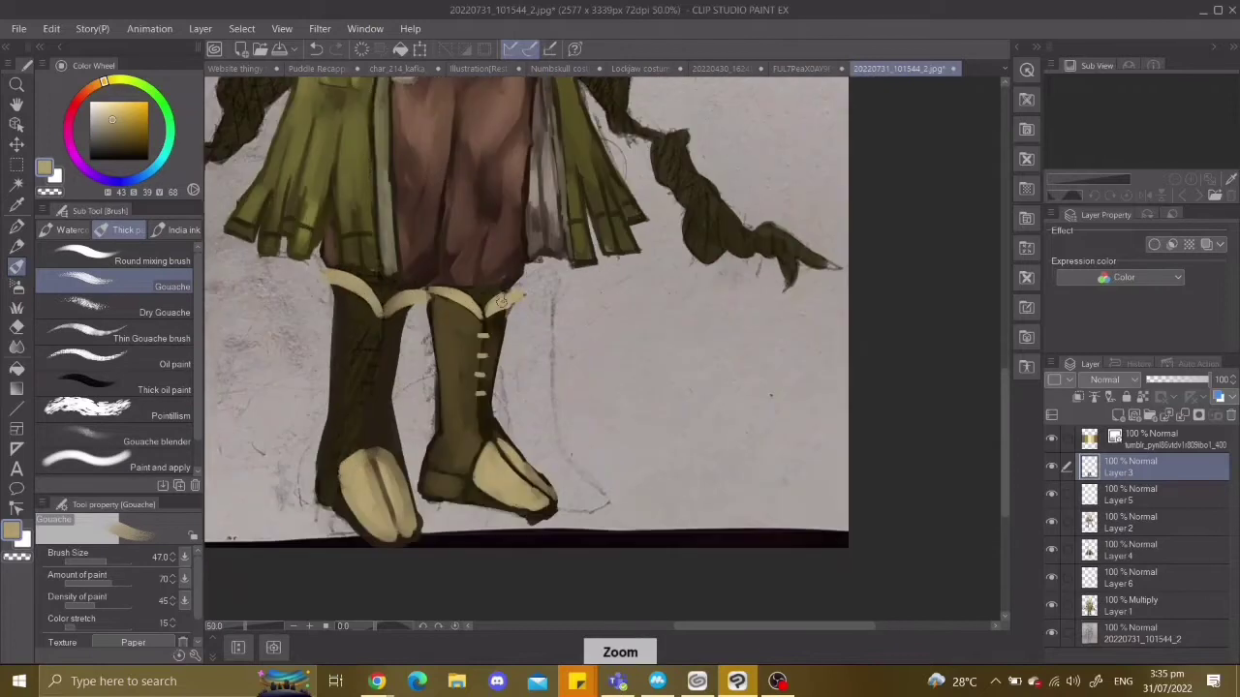
Paint a lighter olive plane down the right leg's boot with the Gouache brush at size 29.1, undoing misplaced strokes.
{"action": "left_click", "coordinate": [96, 560]}
{"action": "key", "text": "ctrl+minus"}
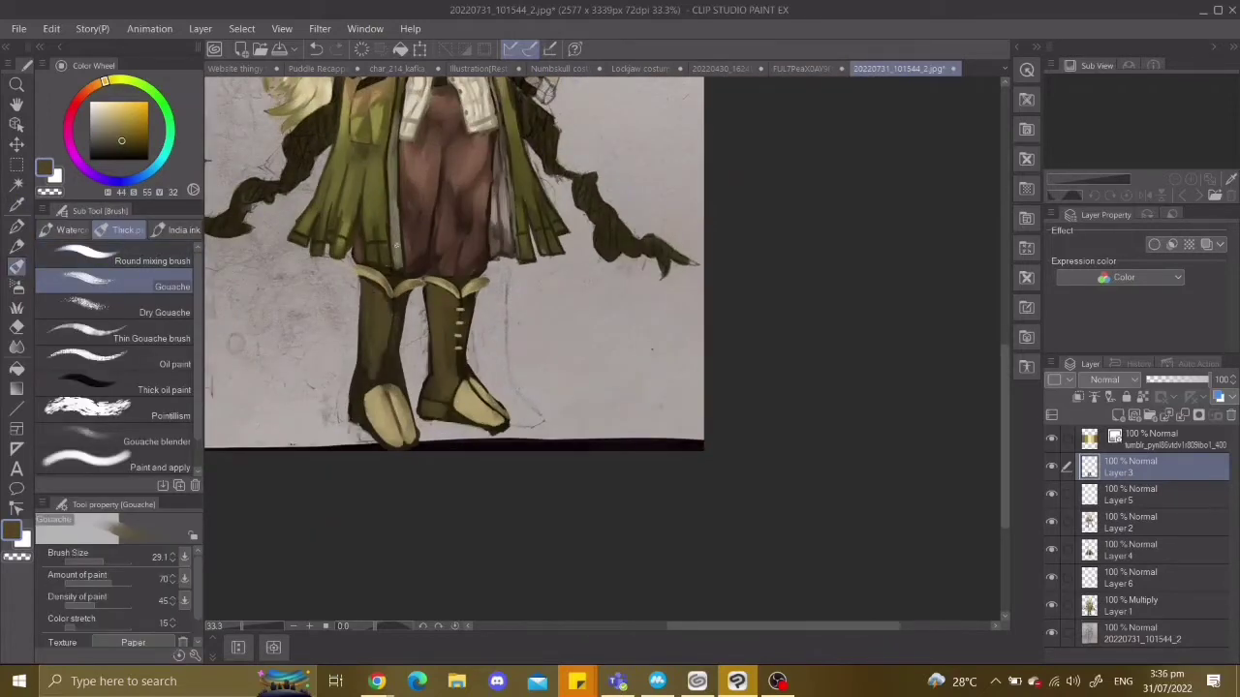
{"action": "key", "text": "ctrl+minus"}
{"action": "key", "text": "ctrl+plus"}
{"action": "key", "text": "ctrl+z"}
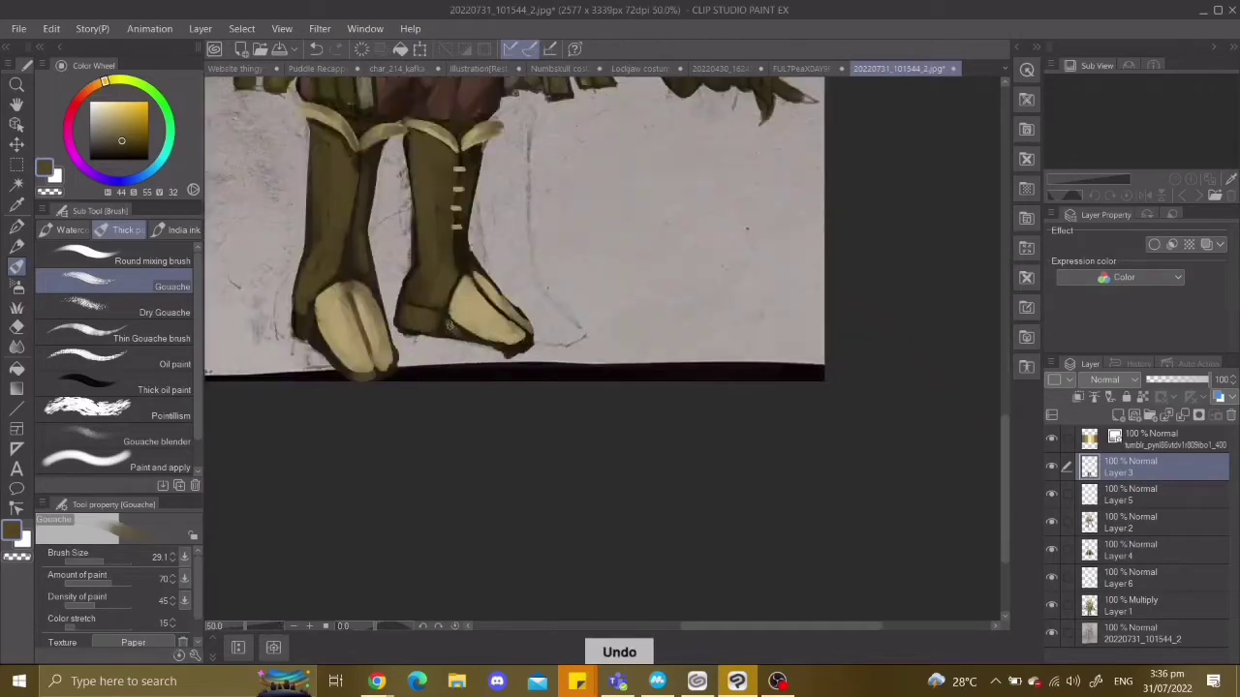
Paint light cream soles along the heels and lower edges of both boots at brush size 29.1.
{"action": "left_click", "coordinate": [306, 313], "text": "alt"}
{"action": "key", "text": "ctrl+z"}
{"action": "left_click_drag", "start_coordinate": [296, 327], "coordinate": [356, 374]}
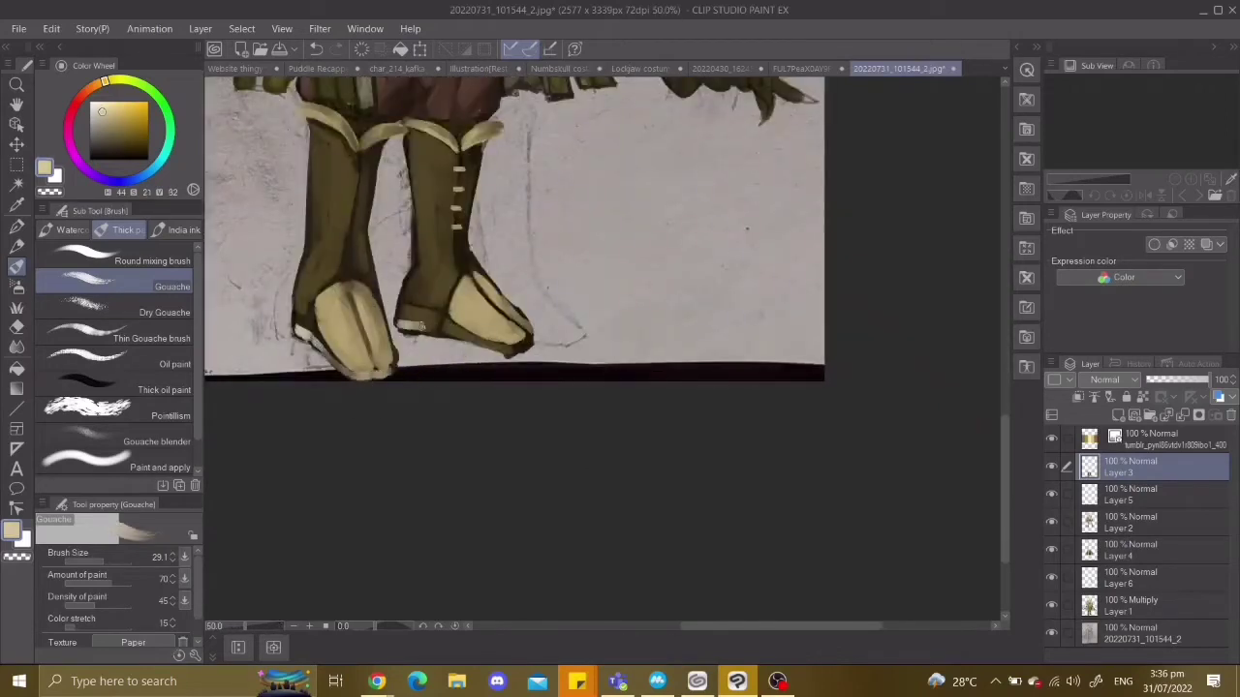
{"action": "left_click_drag", "start_coordinate": [449, 324], "coordinate": [528, 351]}
{"action": "key", "text": "ctrl+minus"}
{"action": "key", "text": "ctrl+plus"}
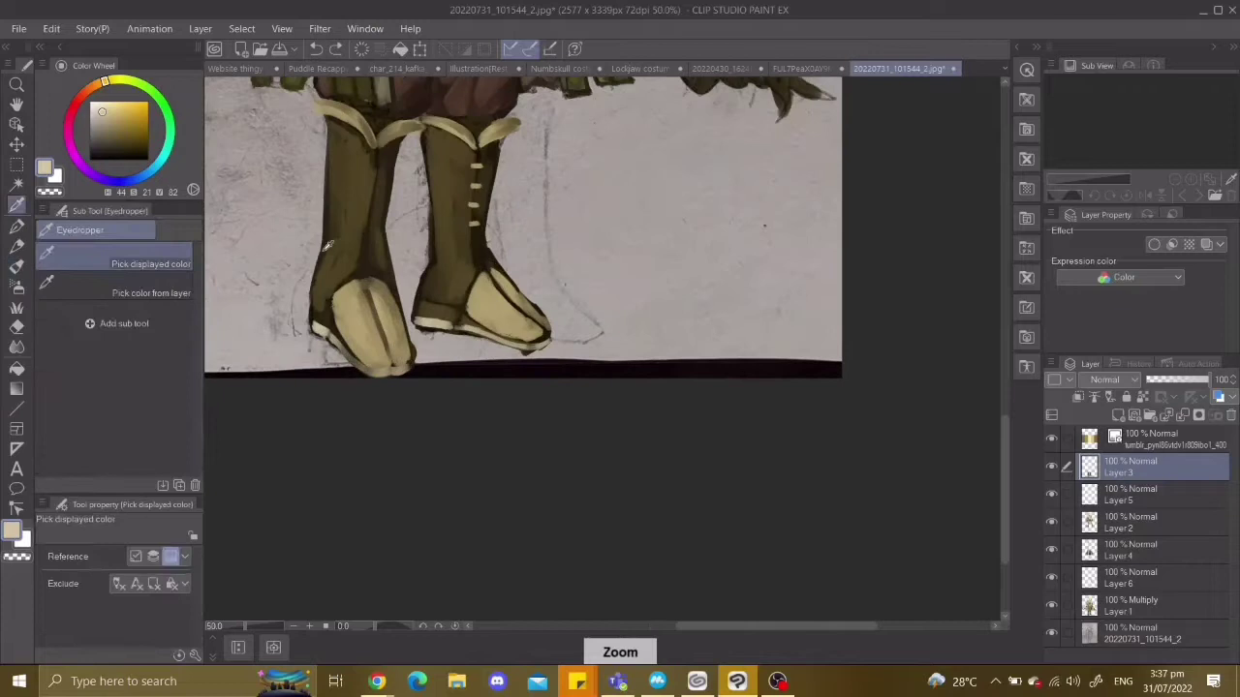
Draw dark outlines and ankle seams on both boots with the Gouache brush at size 16.3, undoing misplaced strokes.
{"action": "left_click", "coordinate": [329, 242], "text": "alt"}
{"action": "left_click_drag", "start_coordinate": [308, 248], "coordinate": [316, 308]}
{"action": "key", "text": "ctrl+minus"}
{"action": "key", "text": "ctrl+minus"}
{"action": "key", "text": "ctrl+plus"}
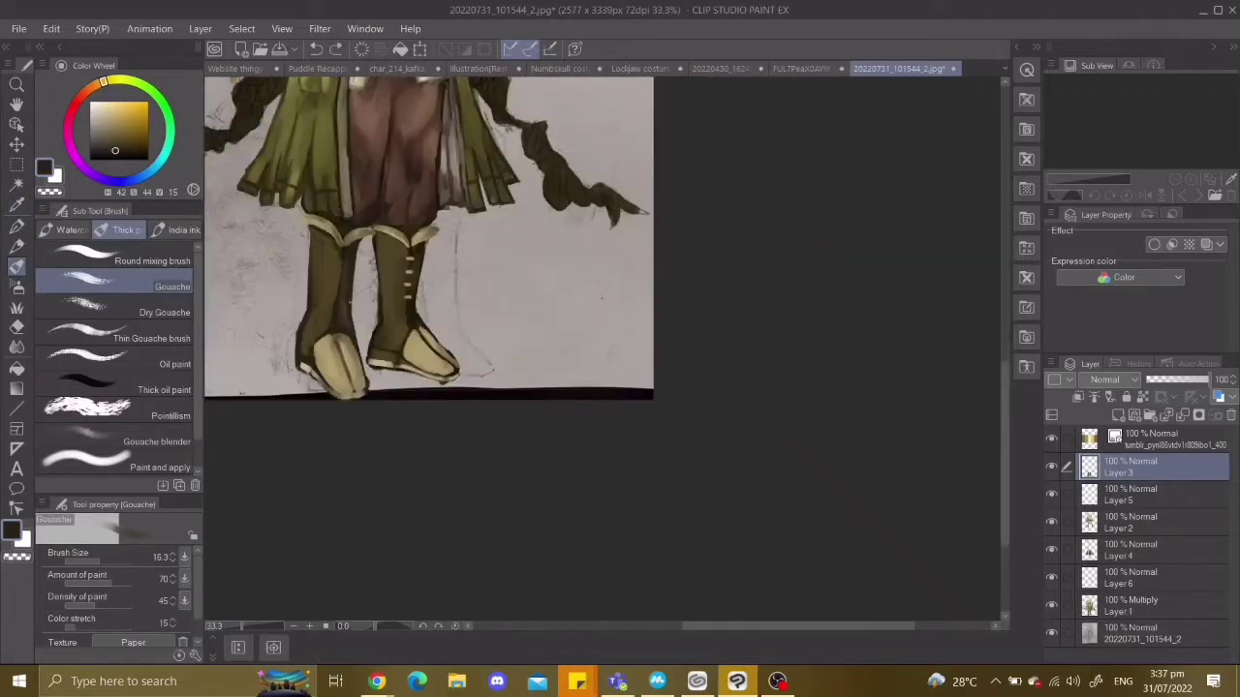
{"action": "key", "text": "ctrl+z"}
{"action": "key", "text": "ctrl+plus"}
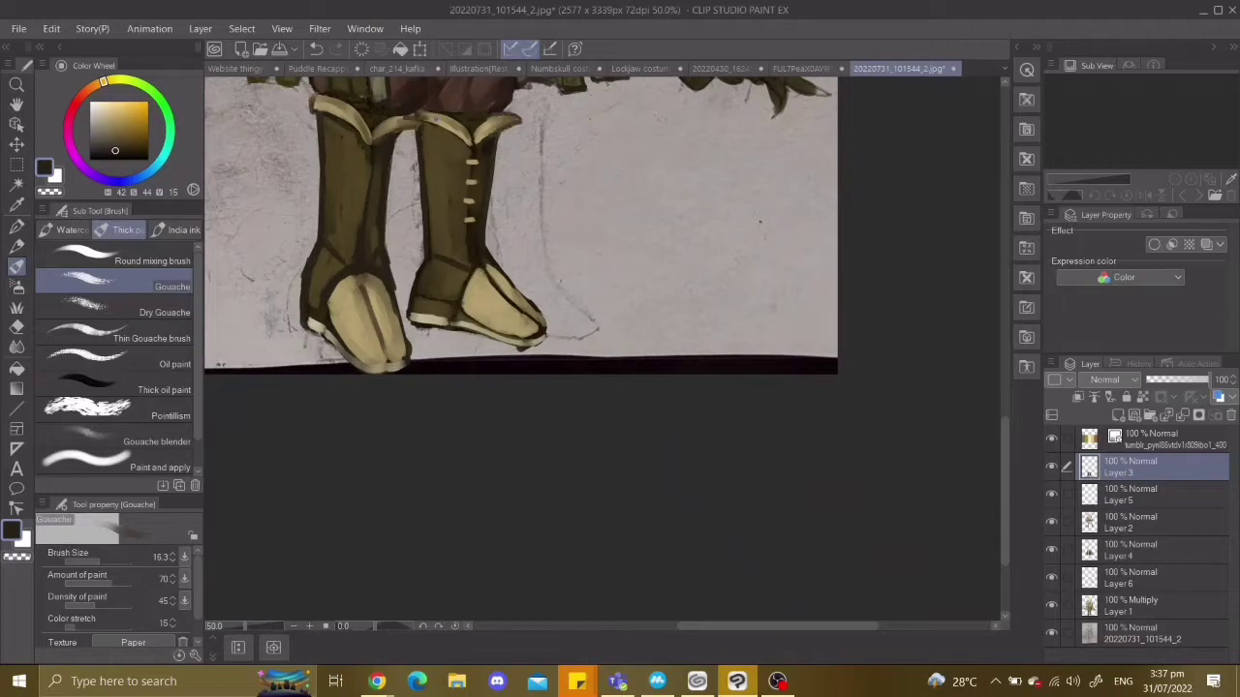
{"action": "key", "text": "ctrl+minus"}
{"action": "key", "text": "ctrl+minus"}
{"action": "key", "text": "ctrl+plus"}
{"action": "scroll", "coordinate": [428, 337], "scroll_direction": "down", "scroll_amount": 3}
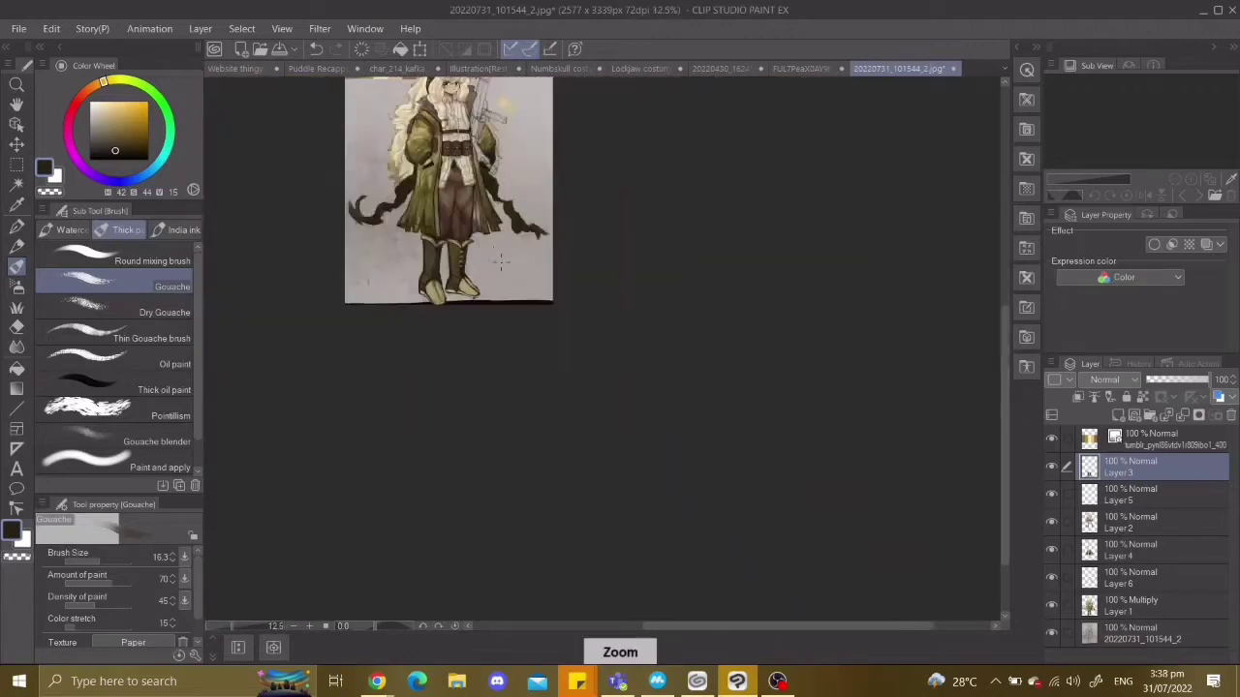
{"action": "scroll", "coordinate": [365, 300], "scroll_direction": "up", "scroll_amount": 4}
{"action": "key", "text": "ctrl+z"}
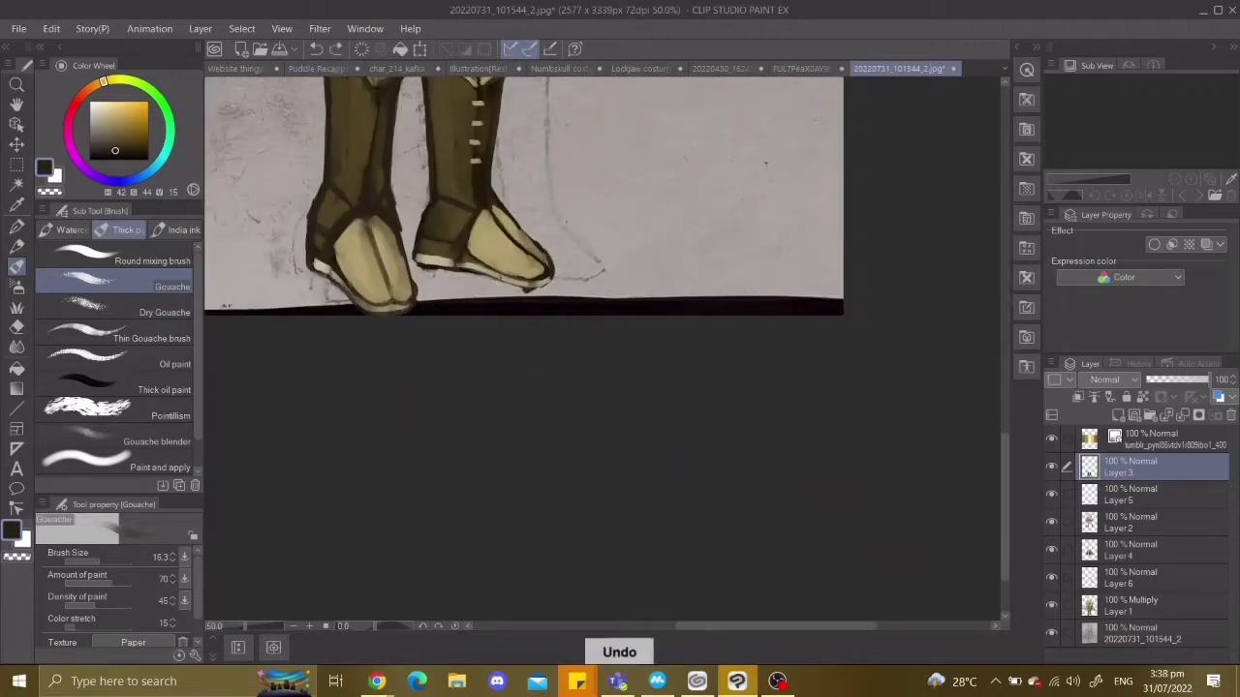
Paint cream lace bars down the right leg's boot and touch up the boots with sampled olive.
{"action": "left_click", "coordinate": [513, 261], "text": "alt"}
{"action": "scroll", "coordinate": [407, 329], "scroll_direction": "down", "scroll_amount": 3}
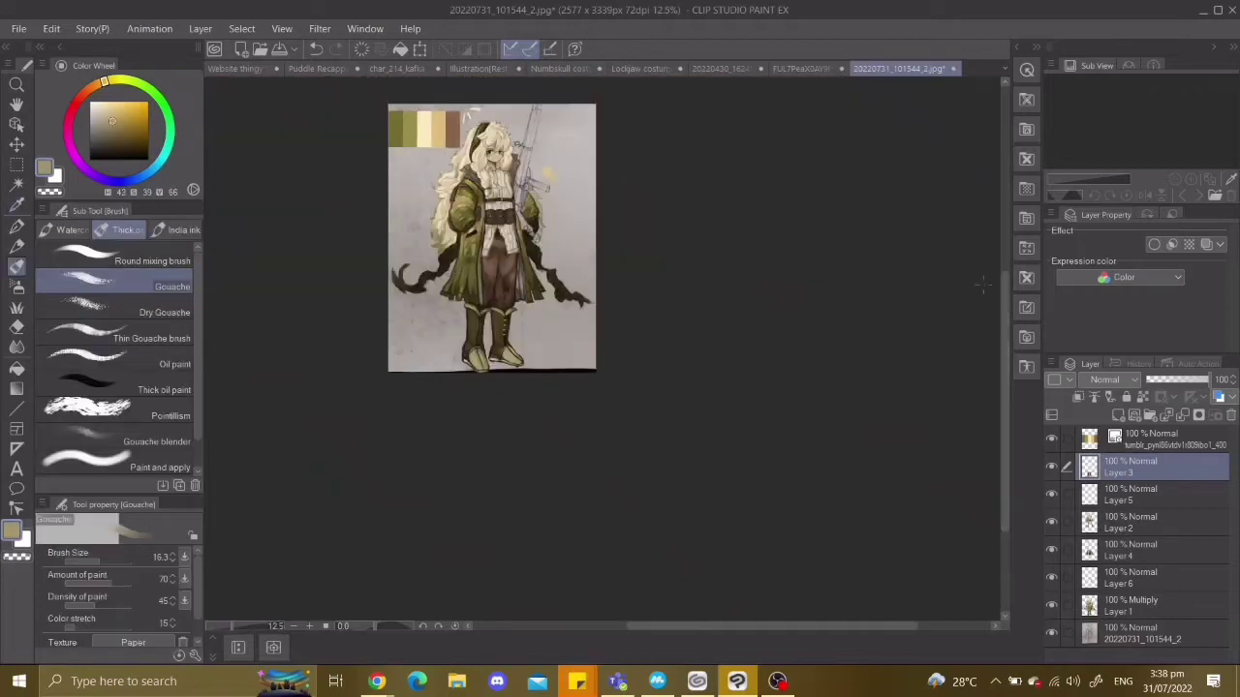
{"action": "scroll", "coordinate": [407, 329], "scroll_direction": "up", "scroll_amount": 3}
{"action": "left_click", "coordinate": [407, 329], "text": "alt"}
{"action": "scroll", "coordinate": [356, 270], "scroll_direction": "up", "scroll_amount": 1}
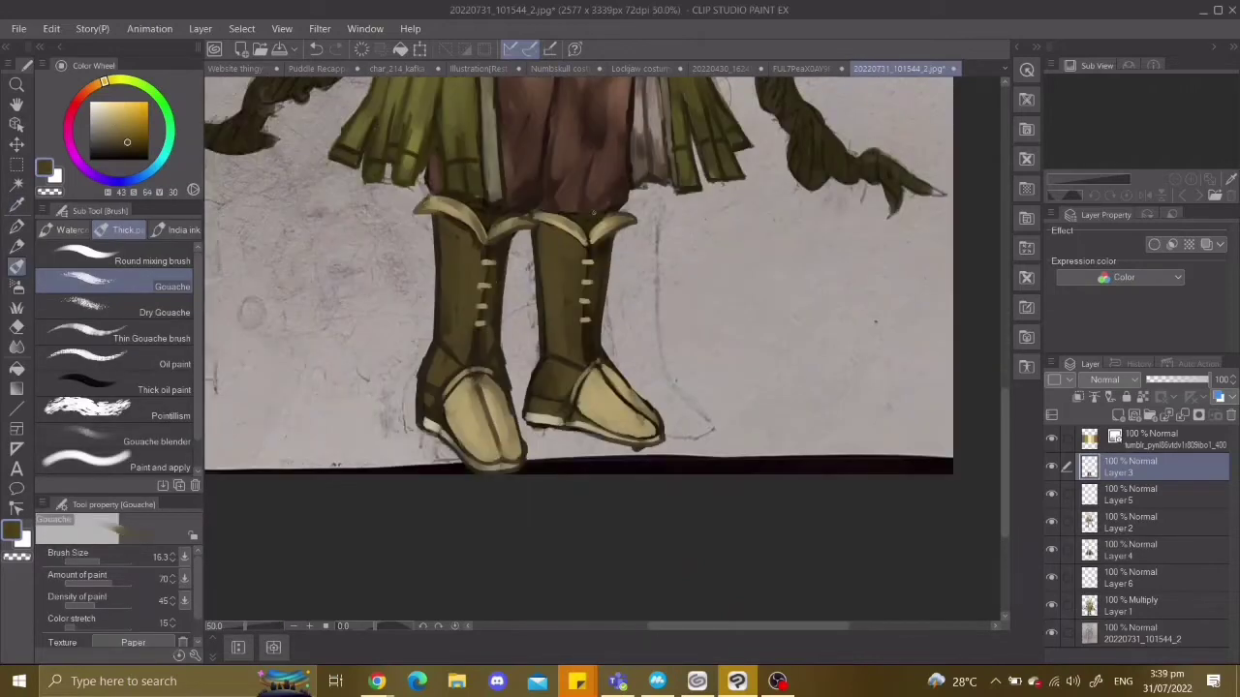
{"action": "scroll", "coordinate": [513, 219], "scroll_direction": "down", "scroll_amount": 3}
{"action": "scroll", "coordinate": [591, 278], "scroll_direction": "up", "scroll_amount": 4}
Paint dark brown seams and edge lines on the trousers with the Gouache brush at size 16.3.
{"action": "left_click", "coordinate": [591, 279], "text": "alt"}
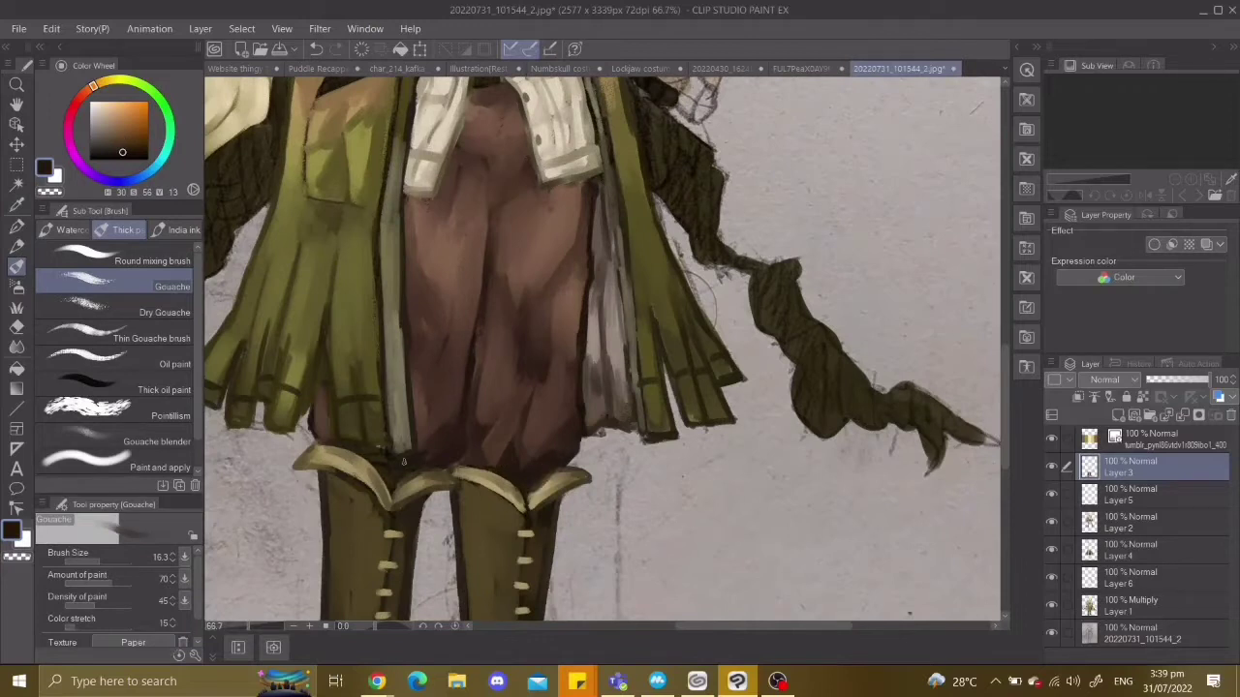
{"action": "key", "text": "ctrl+z"}
{"action": "scroll", "coordinate": [467, 452], "scroll_direction": "down", "scroll_amount": 1}
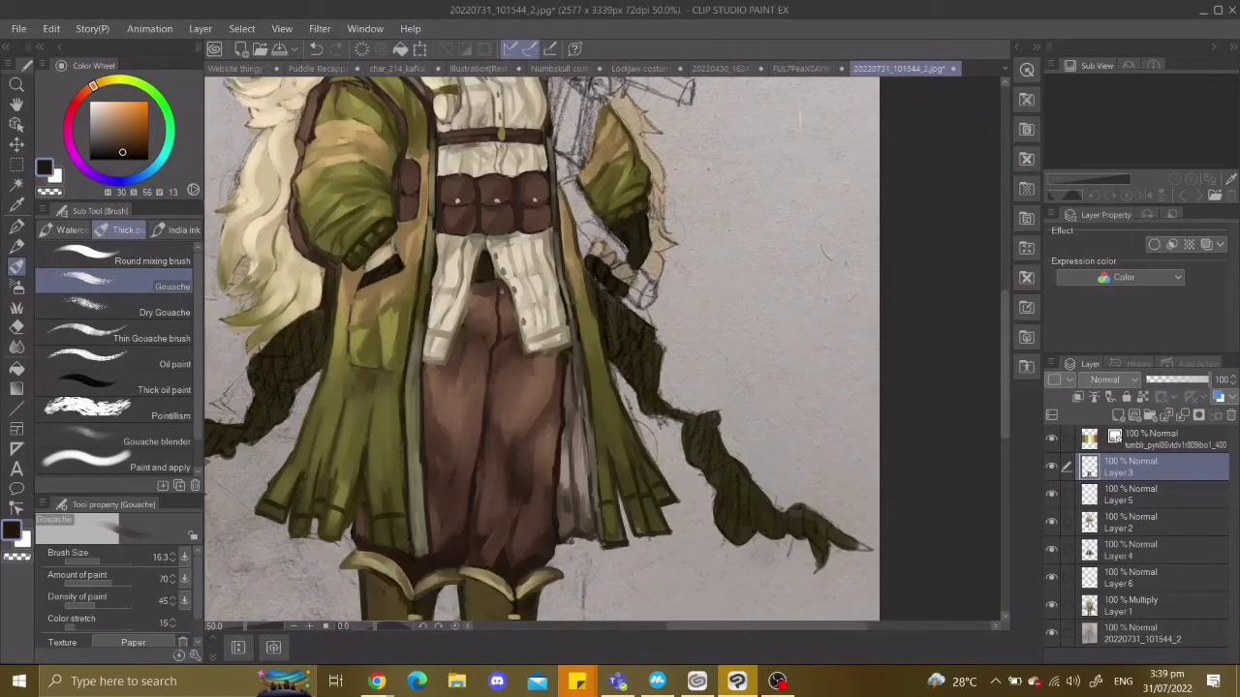
Paint dark brown line details on the belt pouches and undo the misplaced strokes.
{"action": "key", "text": "ctrl+z"}
{"action": "scroll", "coordinate": [499, 412], "scroll_direction": "down", "scroll_amount": 4}
{"action": "scroll", "coordinate": [484, 283], "scroll_direction": "up", "scroll_amount": 4}
{"action": "key", "text": "ctrl+z"}
{"action": "key", "text": "ctrl+z"}
{"action": "key", "text": "ctrl+z"}
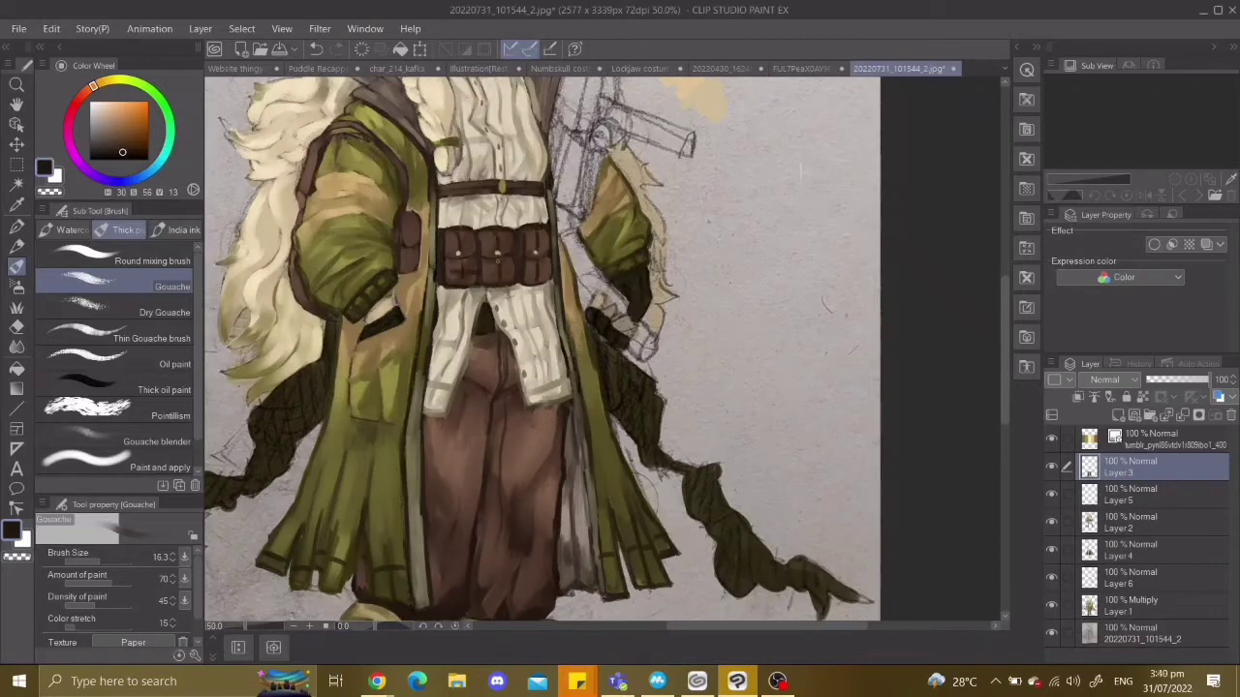
{"action": "scroll", "coordinate": [601, 349], "scroll_direction": "down", "scroll_amount": 3}
{"action": "scroll", "coordinate": [601, 349], "scroll_direction": "up", "scroll_amount": 4}
{"action": "key", "text": "ctrl+z"}
{"action": "key", "text": "ctrl+z"}
{"action": "scroll", "coordinate": [601, 348], "scroll_direction": "down", "scroll_amount": 3}
{"action": "scroll", "coordinate": [601, 348], "scroll_direction": "down", "scroll_amount": 1}
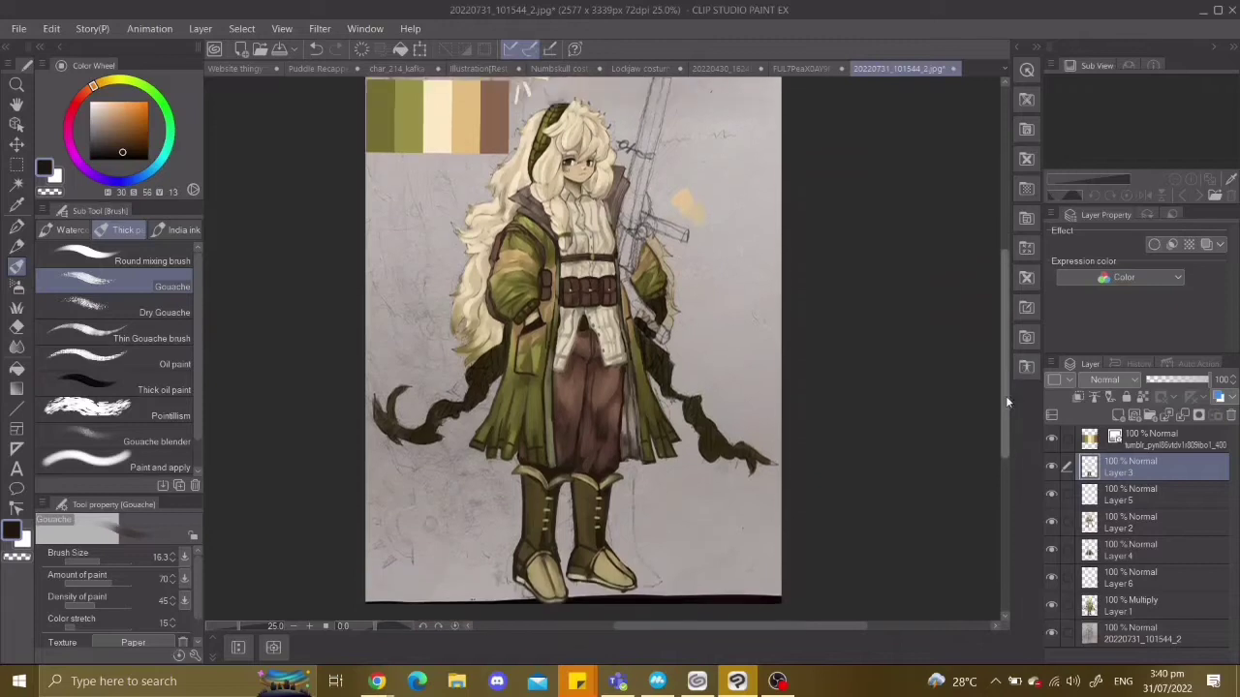
Brighten the toe caps of both boots with light cream using the Gouache brush at size 38.8.
{"action": "scroll", "coordinate": [571, 542], "scroll_direction": "up", "scroll_amount": 3}
{"action": "mouse_move", "coordinate": [436, 417]}
{"action": "left_mouse_down"}
{"action": "mouse_move", "coordinate": [476, 504]}
{"action": "mouse_move", "coordinate": [505, 498]}
{"action": "left_mouse_up"}
{"action": "left_click_drag", "start_coordinate": [602, 406], "coordinate": [682, 476]}
{"action": "scroll", "coordinate": [640, 445], "scroll_direction": "down", "scroll_amount": 3}
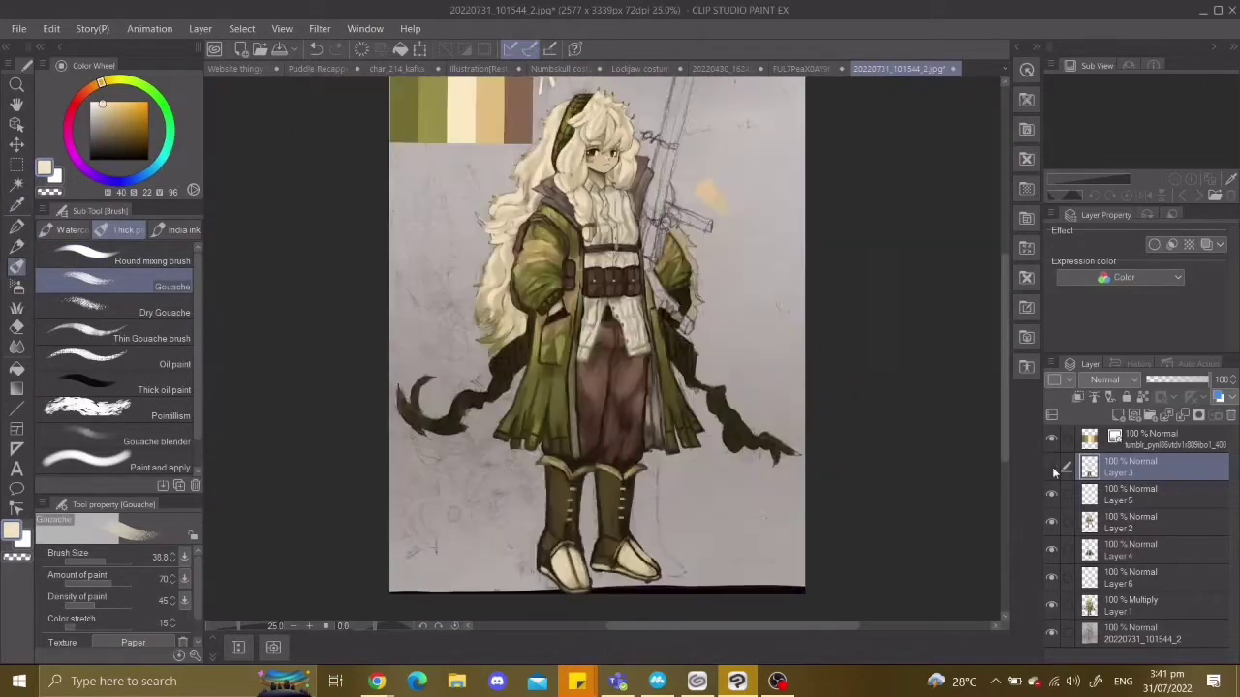
Fill the tip of the trailing scarf on Layer 1 with dark olive using the Real G-Pen at size 19.8.
{"action": "left_click", "coordinate": [1143, 605]}
{"action": "scroll", "coordinate": [799, 445], "scroll_direction": "up", "scroll_amount": 1}
{"action": "key", "text": "p"}
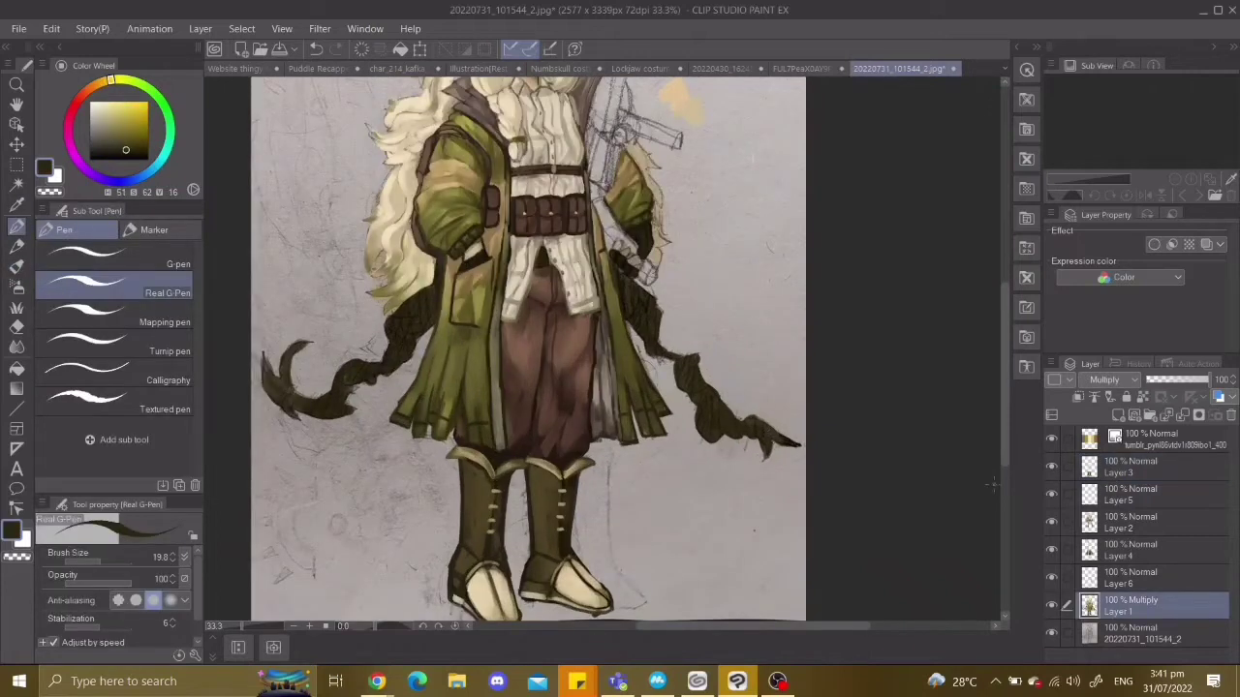
{"action": "key", "text": "e"}
{"action": "key", "text": "ctrl+z"}
Soften the paint on Layer 5 with the Blend tool.
{"action": "left_click", "coordinate": [1143, 522]}
{"action": "scroll", "coordinate": [1006, 368], "scroll_direction": "down", "scroll_amount": 1}
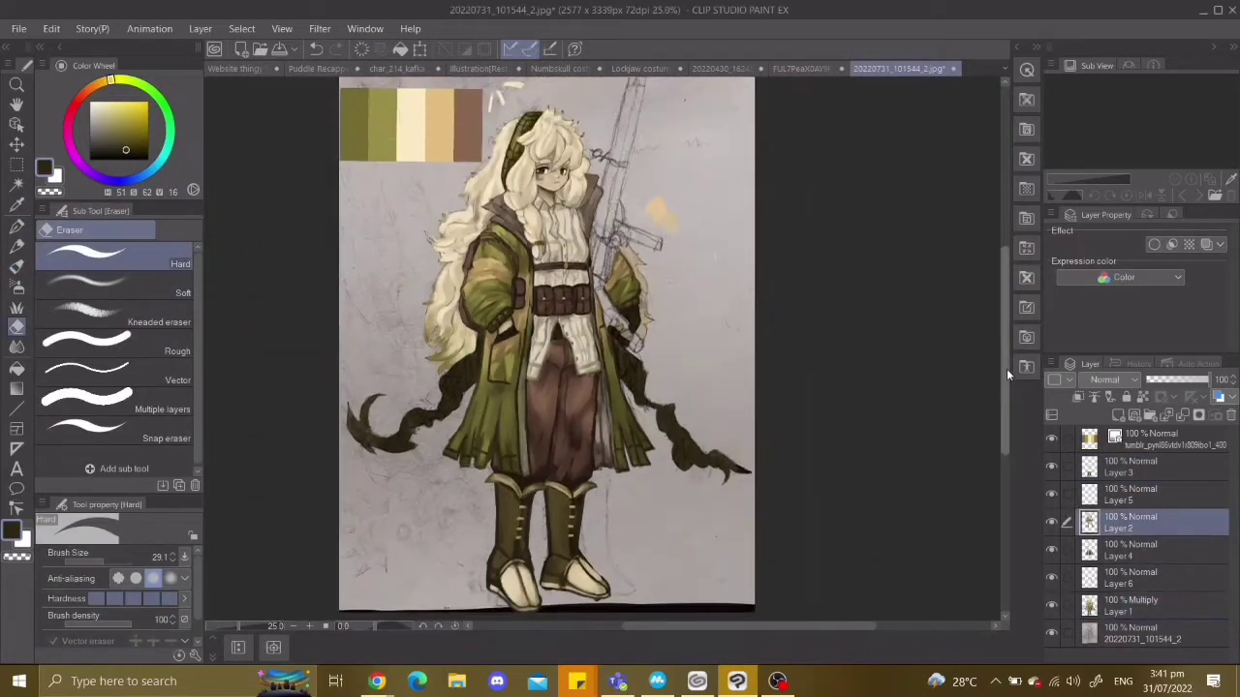
{"action": "left_click", "coordinate": [1142, 493]}
{"action": "scroll", "coordinate": [556, 184], "scroll_direction": "up", "scroll_amount": 3}
{"action": "key", "text": "j"}
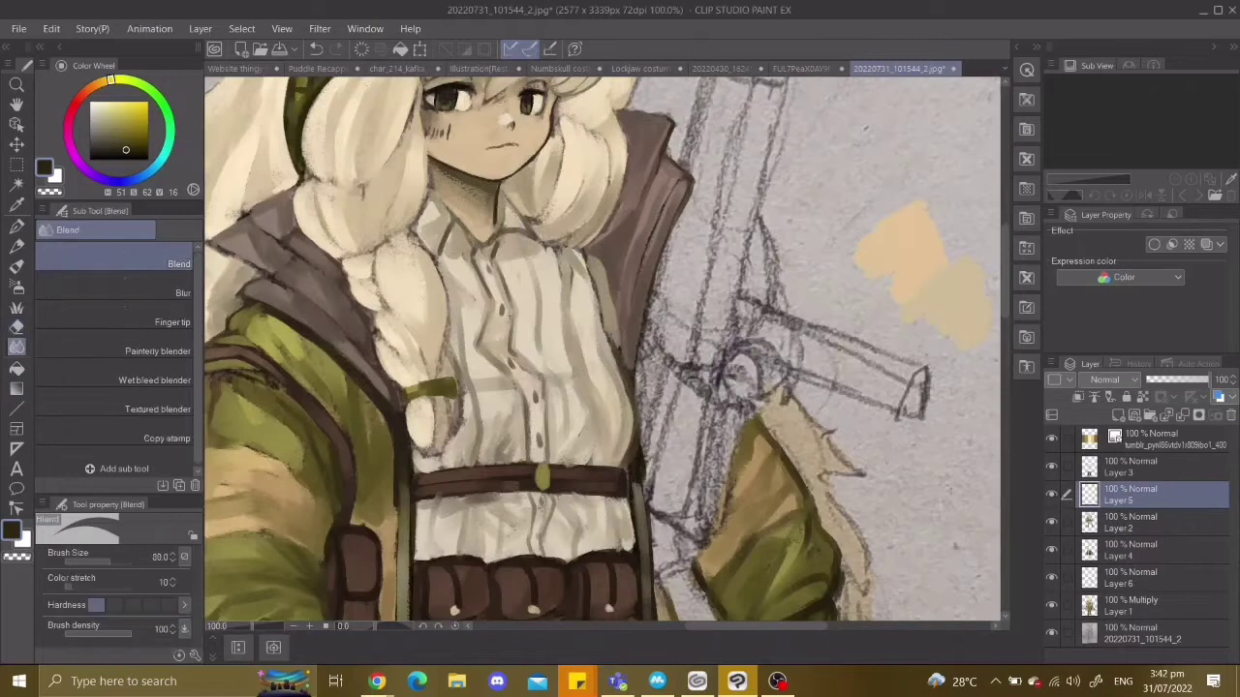
{"action": "scroll", "coordinate": [557, 184], "scroll_direction": "down", "scroll_amount": 2}
{"action": "scroll", "coordinate": [555, 181], "scroll_direction": "down", "scroll_amount": 1}
{"action": "scroll", "coordinate": [555, 181], "scroll_direction": "up", "scroll_amount": 1}
{"action": "scroll", "coordinate": [555, 181], "scroll_direction": "down", "scroll_amount": 1}
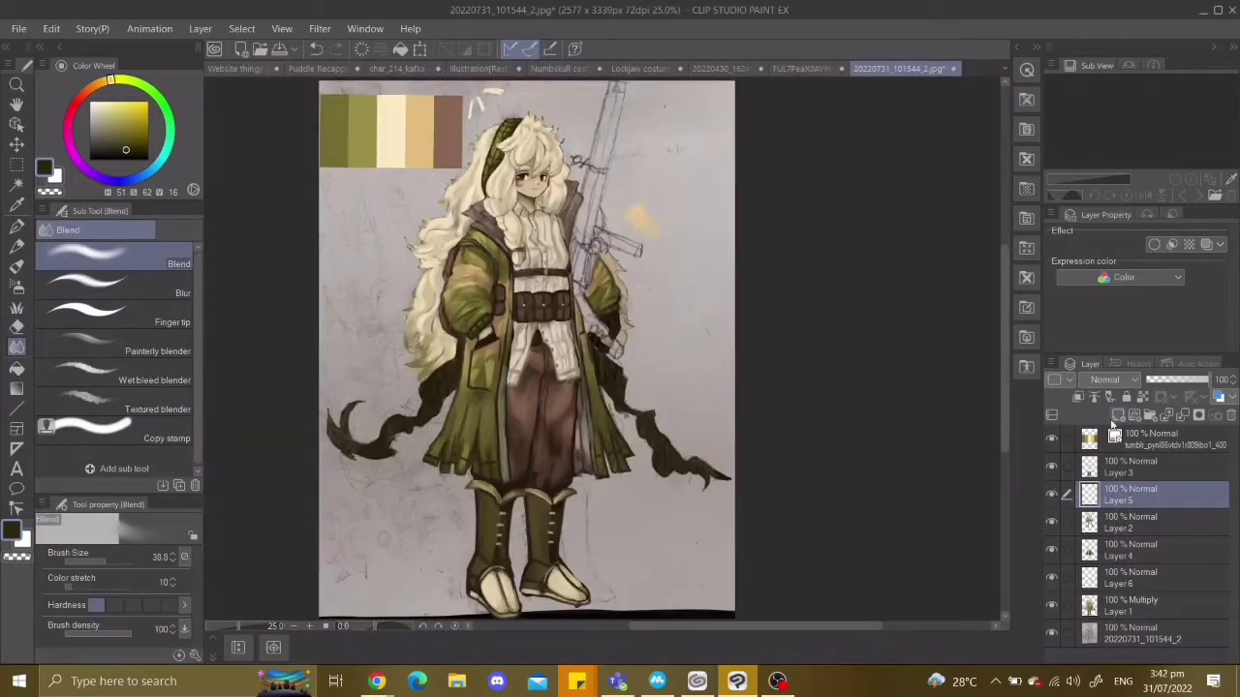
Add a new layer above Layer 5 and paint olive shading on the hair with Wet blotting ink at size 14.8.
{"action": "key", "text": "ctrl+shift+n"}
{"action": "key", "text": "b"}
{"action": "left_click", "coordinate": [165, 344]}
{"action": "scroll", "coordinate": [518, 176], "scroll_direction": "up", "scroll_amount": 1}
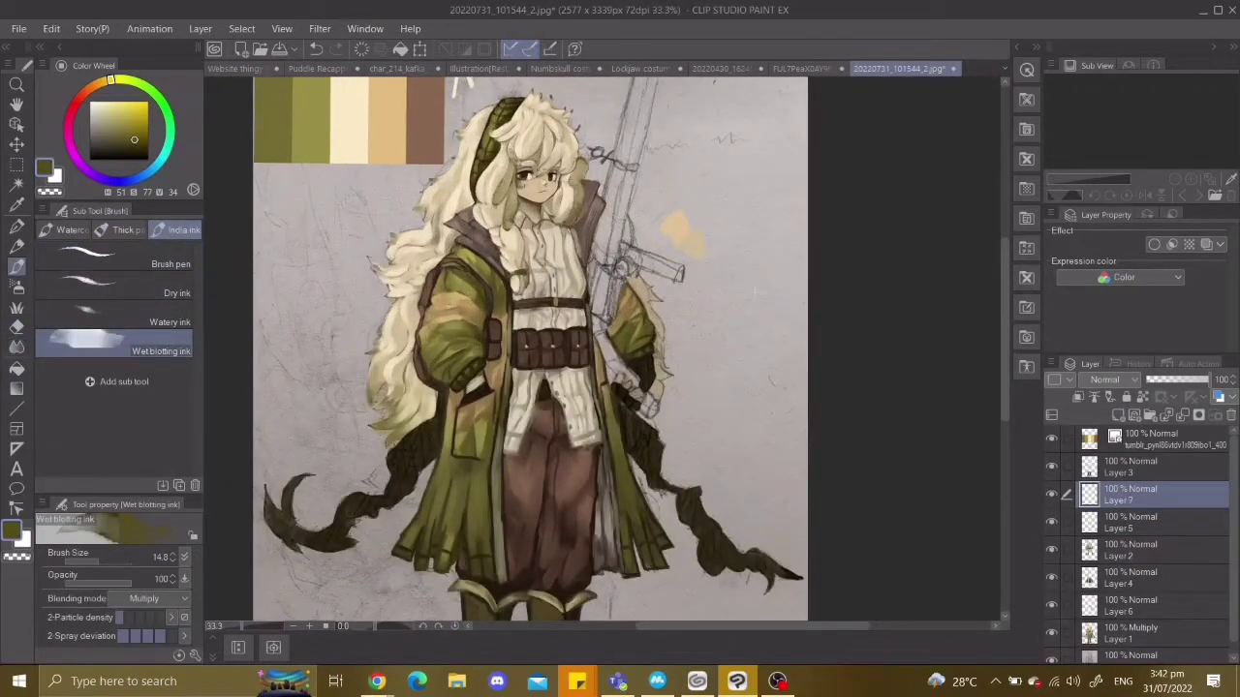
{"action": "scroll", "coordinate": [445, 213], "scroll_direction": "down", "scroll_amount": 1}
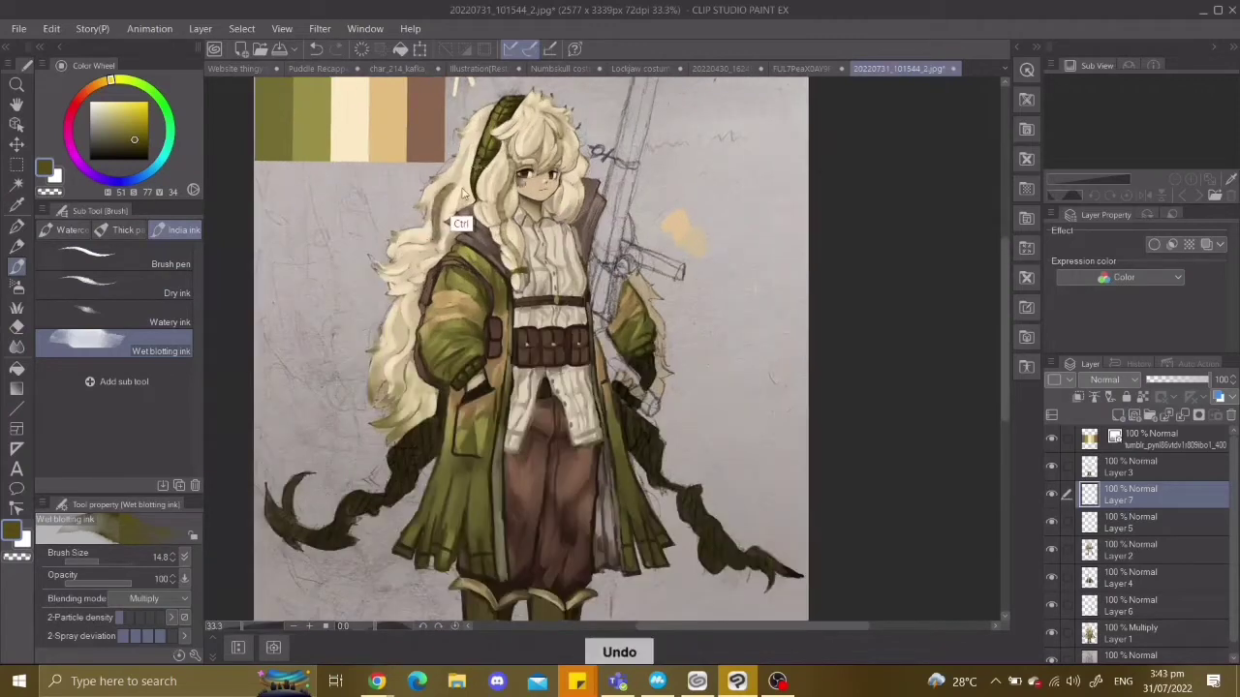
Blend the olive shading into the character's hair on Layer 7 with the Blend tool at size 38.8.
{"action": "scroll", "coordinate": [567, 150], "scroll_direction": "up", "scroll_amount": 2}
{"action": "key", "text": "j"}
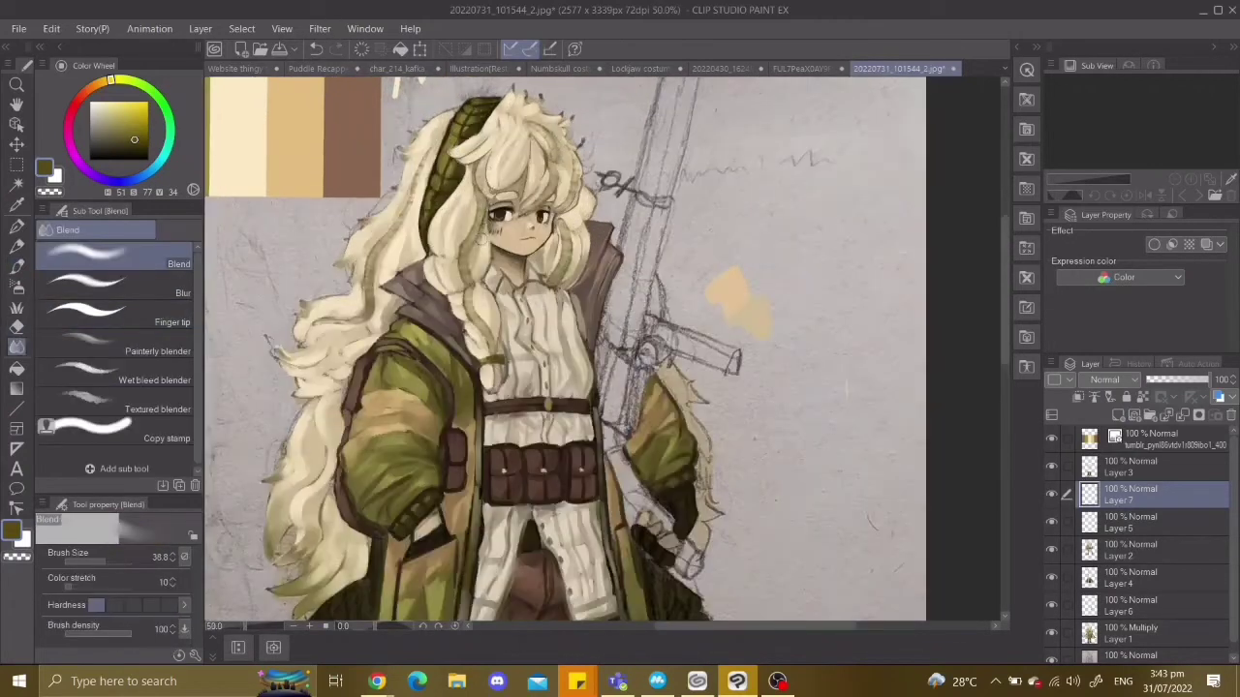
{"action": "left_click_drag", "start_coordinate": [419, 186], "coordinate": [328, 181]}
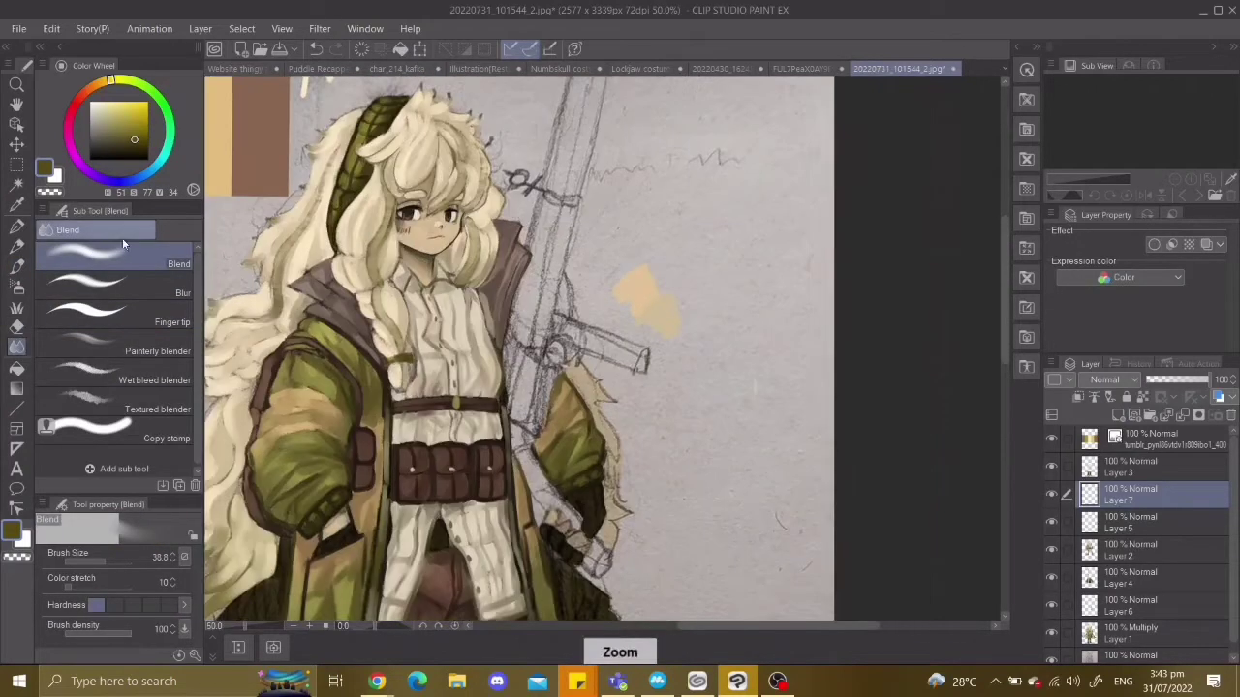
Add more Wet blotting ink shading to the hair on Layer 7 and blend it, undoing unwanted strokes.
{"action": "key", "text": "b"}
{"action": "scroll", "coordinate": [518, 348], "scroll_direction": "down", "scroll_amount": 2}
{"action": "scroll", "coordinate": [447, 99], "scroll_direction": "up", "scroll_amount": 2}
{"action": "key", "text": "j"}
{"action": "key", "text": "ctrl+z"}
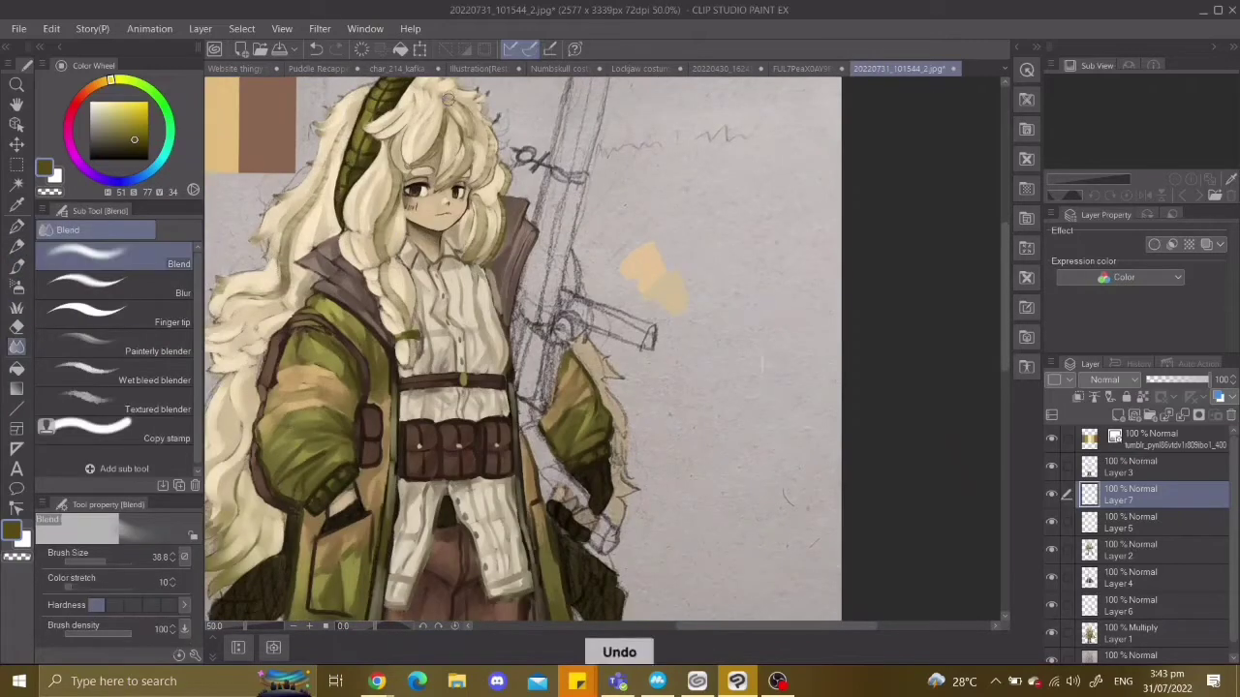
{"action": "scroll", "coordinate": [523, 349], "scroll_direction": "down", "scroll_amount": 2}
{"action": "scroll", "coordinate": [523, 349], "scroll_direction": "up", "scroll_amount": 2}
{"action": "key", "text": "ctrl+z"}
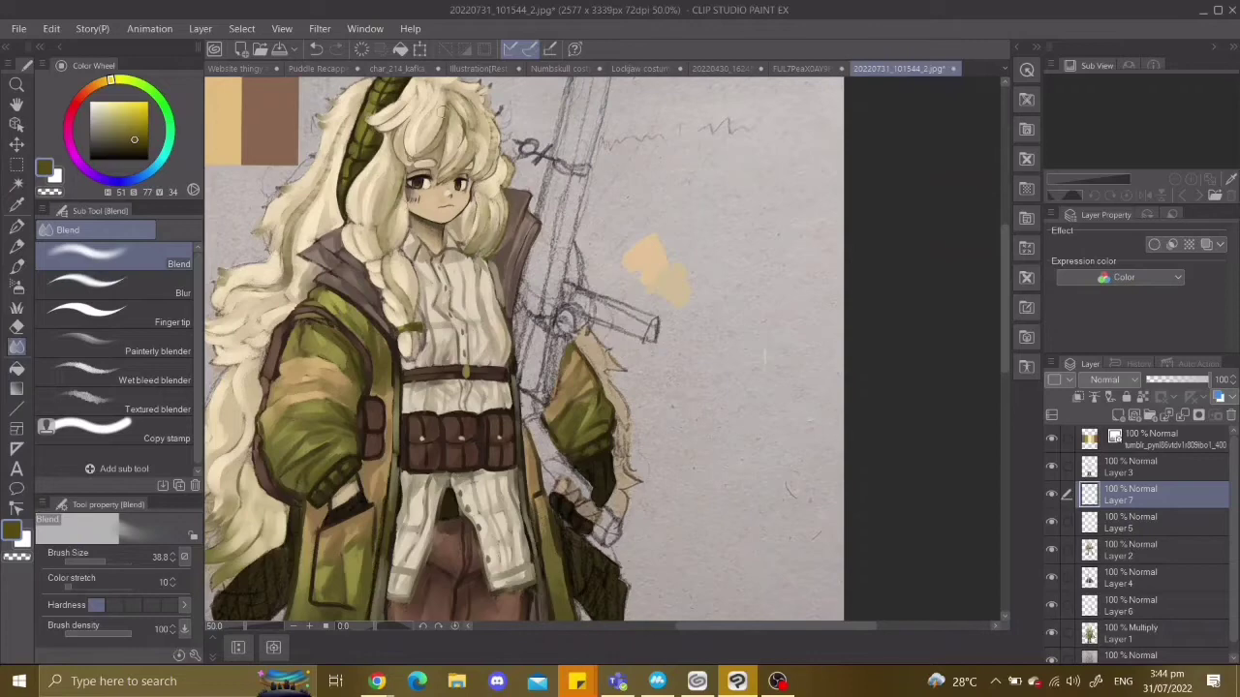
Add a new layer above Layer 7 and paint a brown shadow beneath the bangs with Wet blotting ink at size 7.6.
{"action": "scroll", "coordinate": [303, 207], "scroll_direction": "down", "scroll_amount": 2}
{"action": "scroll", "coordinate": [594, 310], "scroll_direction": "up", "scroll_amount": 3}
{"action": "key", "text": "b"}
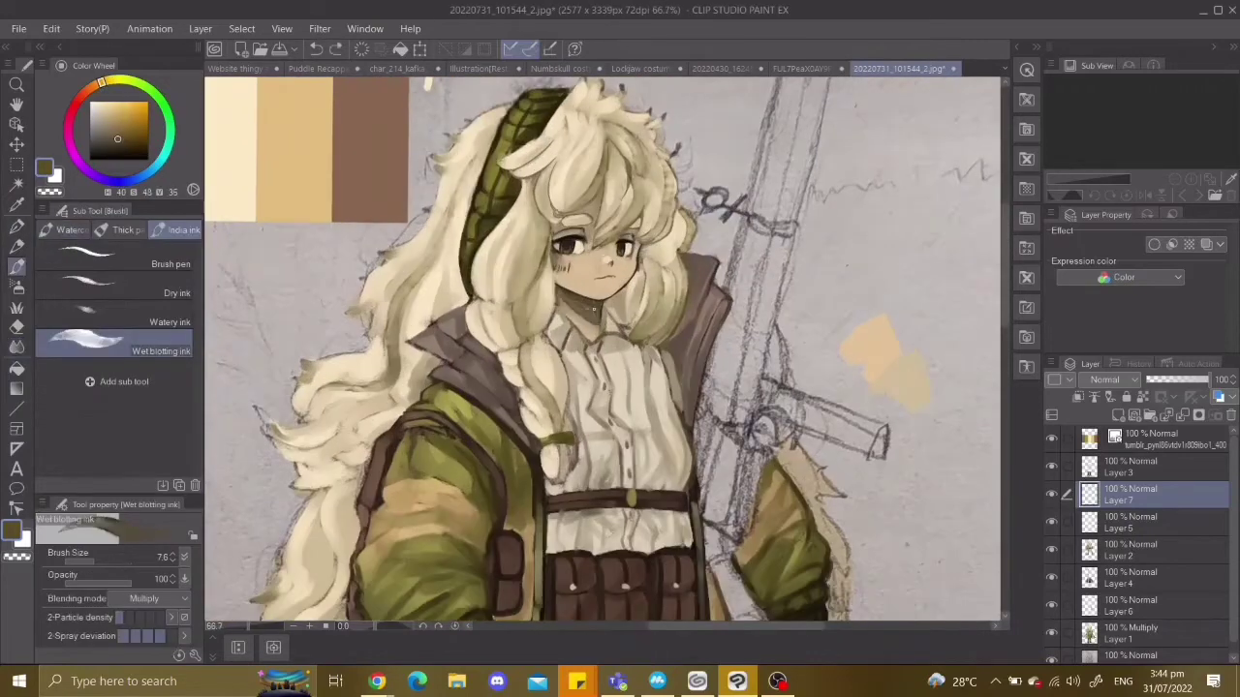
{"action": "scroll", "coordinate": [658, 214], "scroll_direction": "down", "scroll_amount": 1}
{"action": "key", "text": "ctrl+shift+n"}
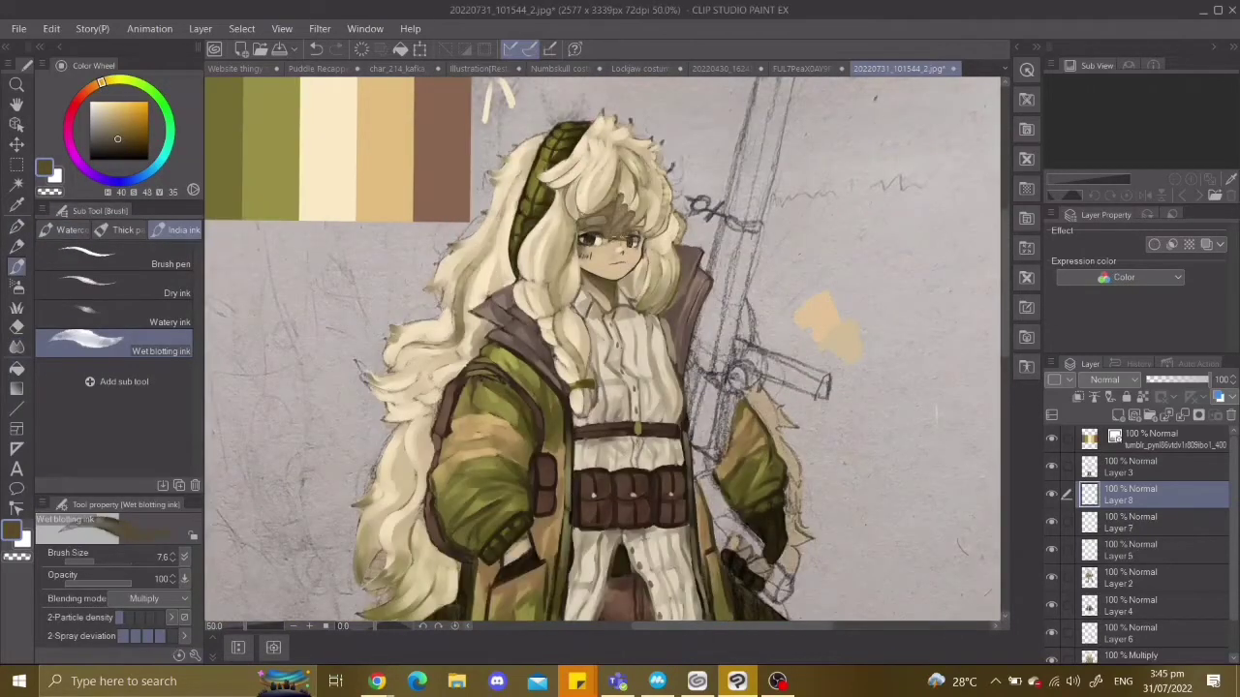
Undo the latest brown shadow strokes beneath the bangs on Layer 8 while trying the Soft eraser.
{"action": "scroll", "coordinate": [600, 349], "scroll_direction": "up", "scroll_amount": 1}
{"action": "scroll", "coordinate": [601, 349], "scroll_direction": "down", "scroll_amount": 2}
{"action": "scroll", "coordinate": [600, 348], "scroll_direction": "up", "scroll_amount": 2}
{"action": "key", "text": "e"}
{"action": "key", "text": "ctrl+z"}
{"action": "key", "text": "ctrl+z"}
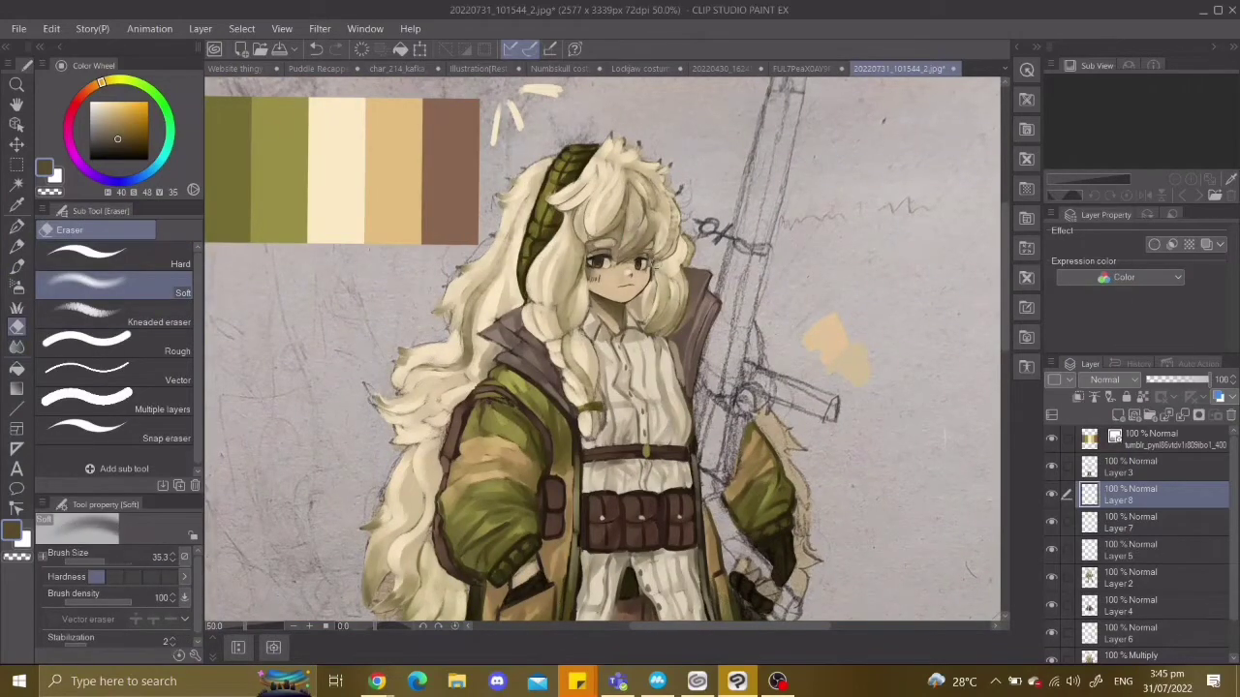
Shade the character in dark brown on Layer 8 with Wet blotting ink at size 32, and bring in the Blend tool to soften it.
{"action": "scroll", "coordinate": [590, 164], "scroll_direction": "down", "scroll_amount": 2}
{"action": "key", "text": "b"}
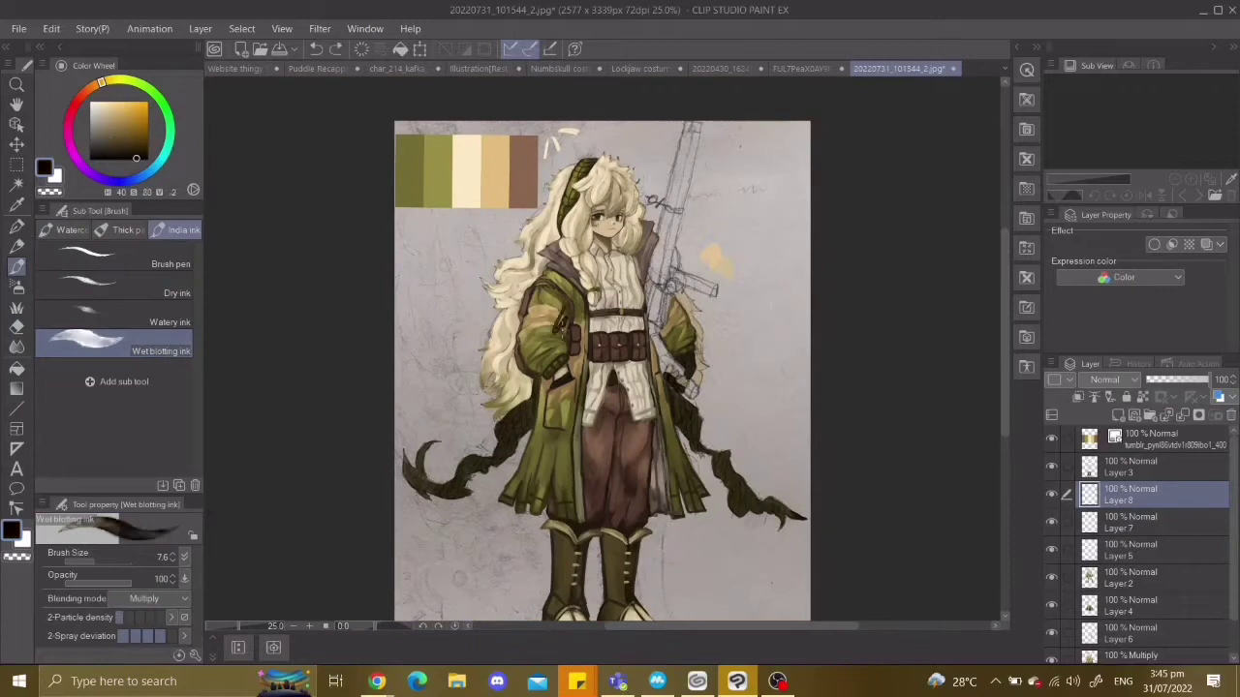
{"action": "left_click", "coordinate": [560, 319], "text": "alt"}
{"action": "left_click", "coordinate": [109, 551]}
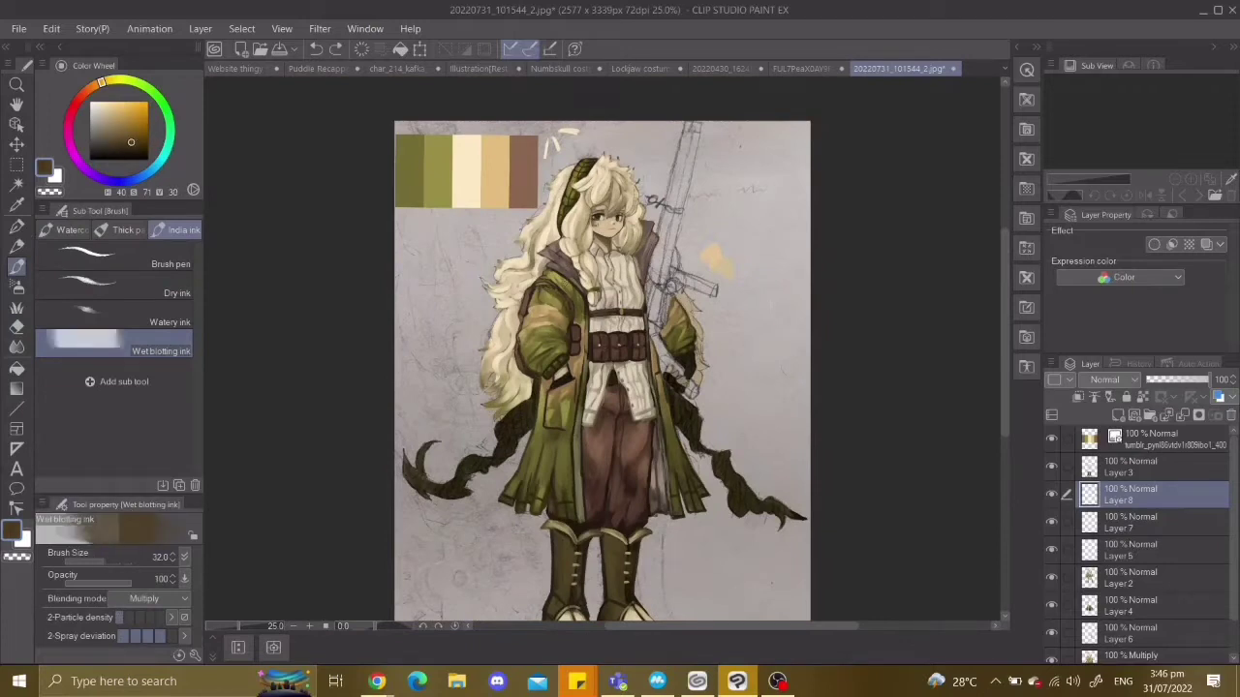
{"action": "key", "text": "ctrl+z"}
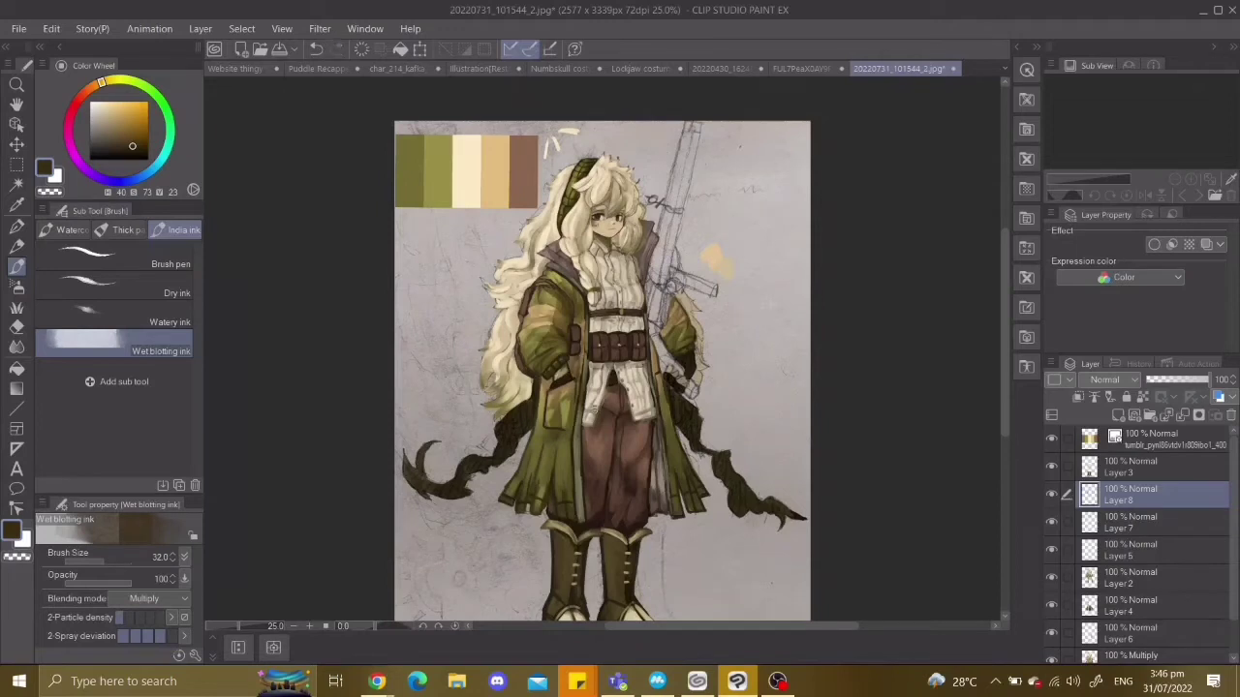
{"action": "scroll", "coordinate": [606, 222], "scroll_direction": "up", "scroll_amount": 1}
{"action": "mouse_move", "coordinate": [469, 300]}
{"action": "left_mouse_down"}
{"action": "mouse_move", "coordinate": [489, 470]}
{"action": "mouse_move", "coordinate": [467, 401]}
{"action": "left_mouse_up"}
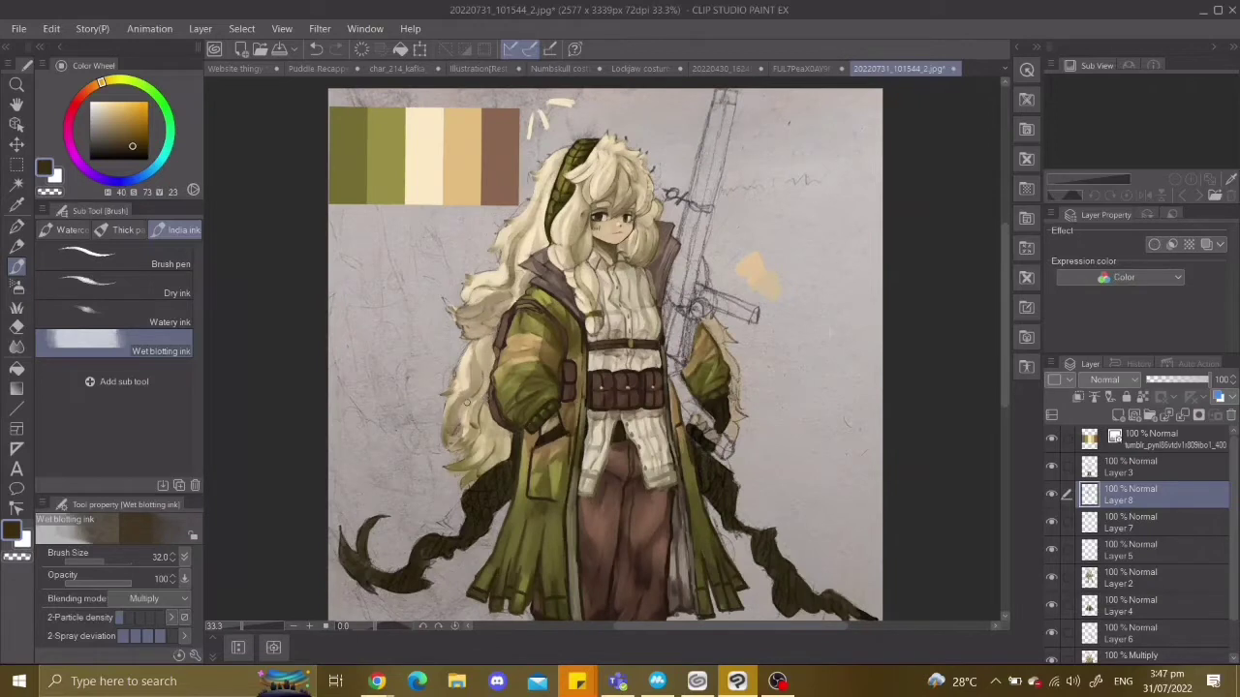
{"action": "key", "text": "j"}
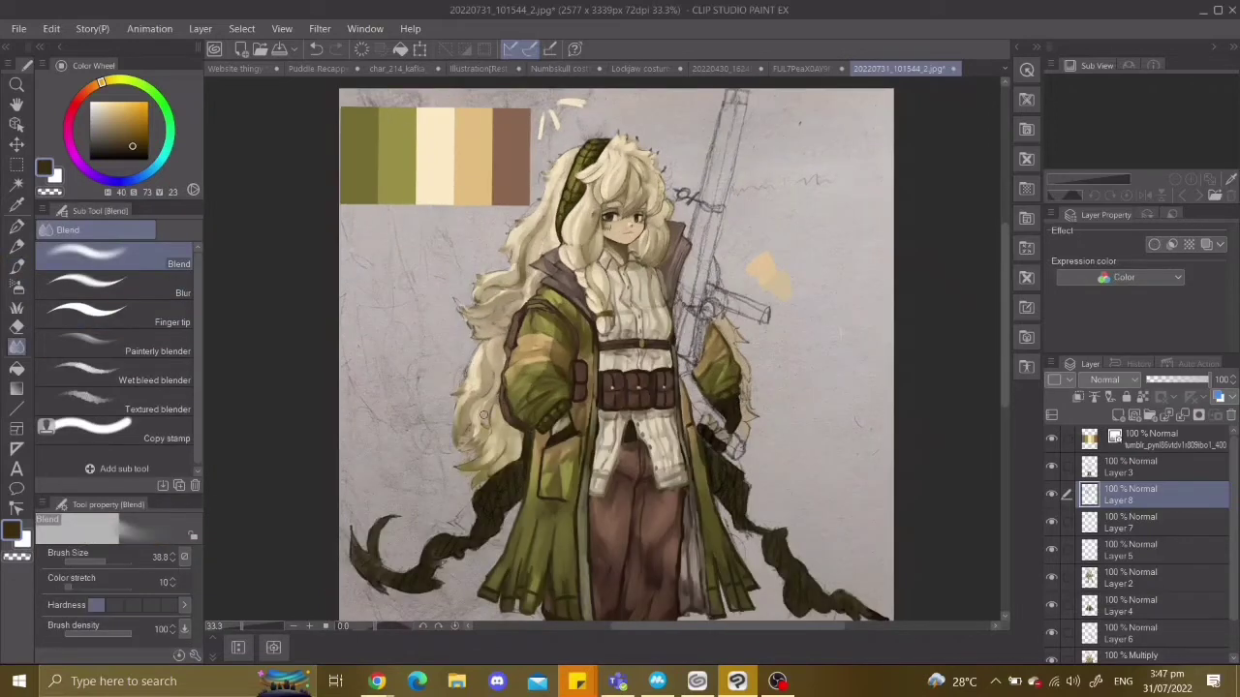
{"action": "key", "text": "ctrl+minus"}
Try the Glow dodge and Hard light blending modes on Layer 8.
{"action": "left_click", "coordinate": [1104, 379]}
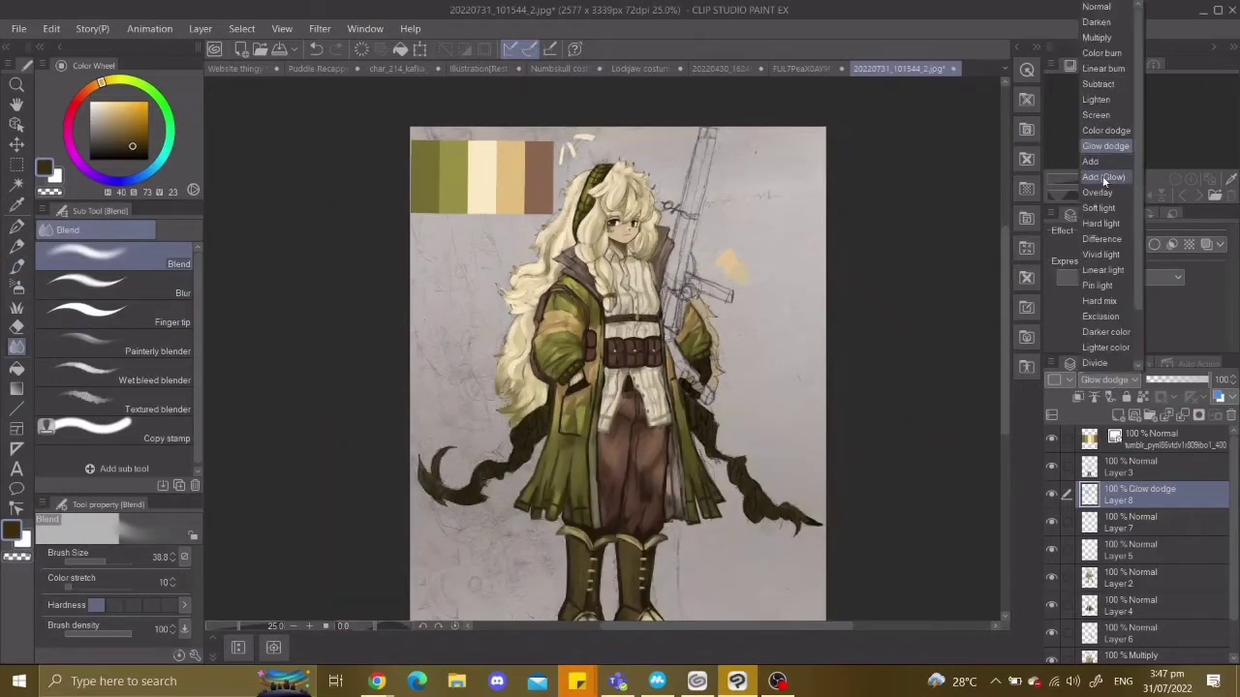
{"action": "left_click", "coordinate": [1106, 147]}
{"action": "left_click", "coordinate": [1104, 379]}
{"action": "left_click", "coordinate": [1113, 231]}
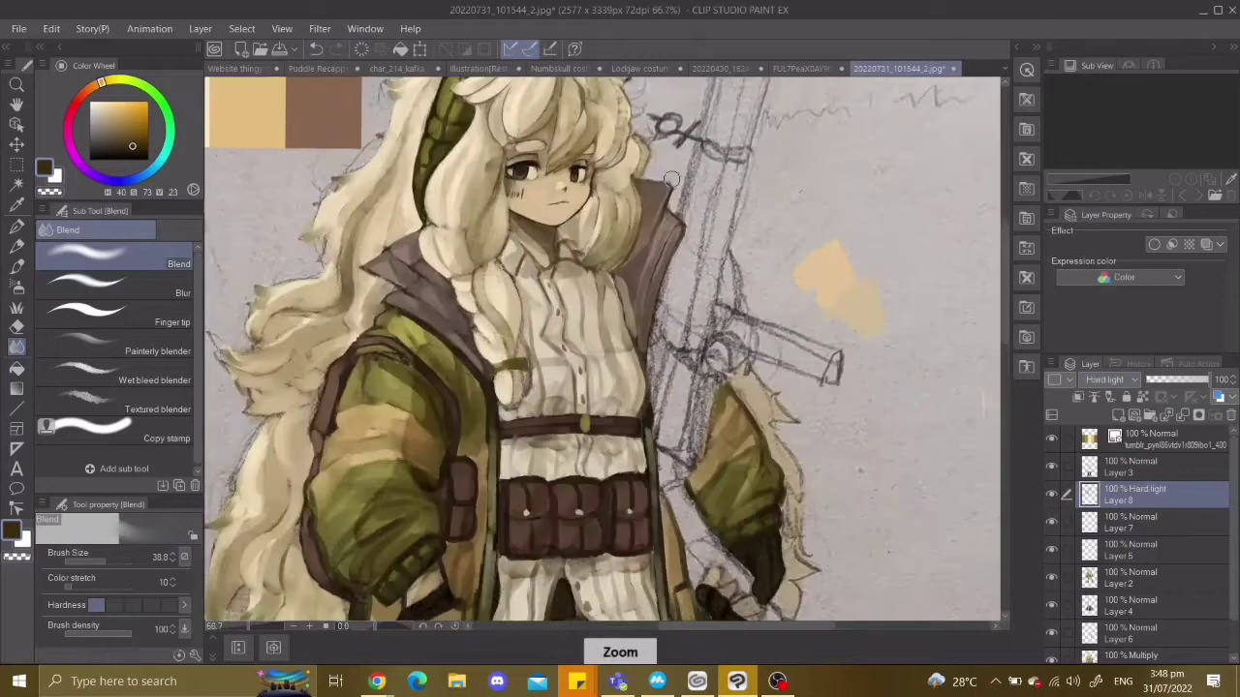
Select Layer 7 and try outlining the hair in dark brown with the Real G-Pen at size 19.8.
{"action": "key", "text": "ctrl+plus"}
{"action": "key", "text": "ctrl+plus"}
{"action": "key", "text": "ctrl+plus"}
{"action": "key", "text": "p"}
{"action": "key", "text": "alt+bracketleft"}
{"action": "scroll", "coordinate": [581, 291], "scroll_direction": "down", "scroll_amount": 5}
{"action": "scroll", "coordinate": [581, 291], "scroll_direction": "up", "scroll_amount": 8}
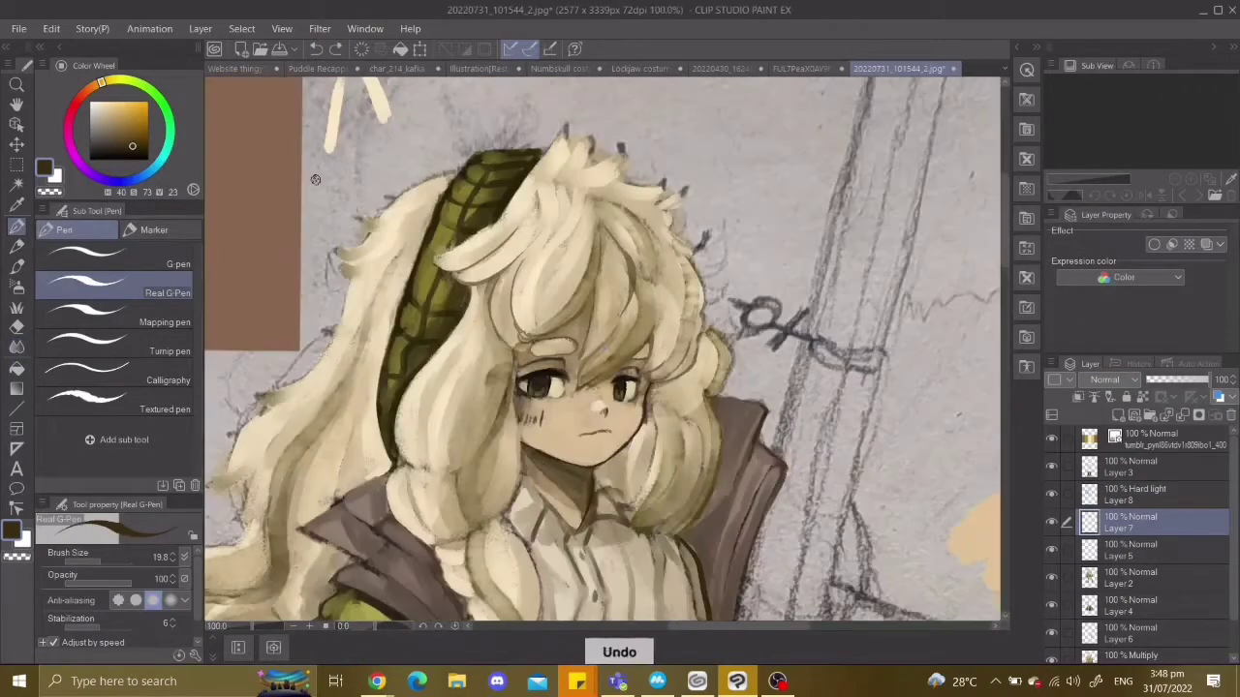
Outline the crown and outer edges of the hair in dark brown with the Gouache brush at size 7.6, undoing unwanted strokes.
{"action": "key", "text": "b"}
{"action": "scroll", "coordinate": [600, 349], "scroll_direction": "down", "scroll_amount": 3}
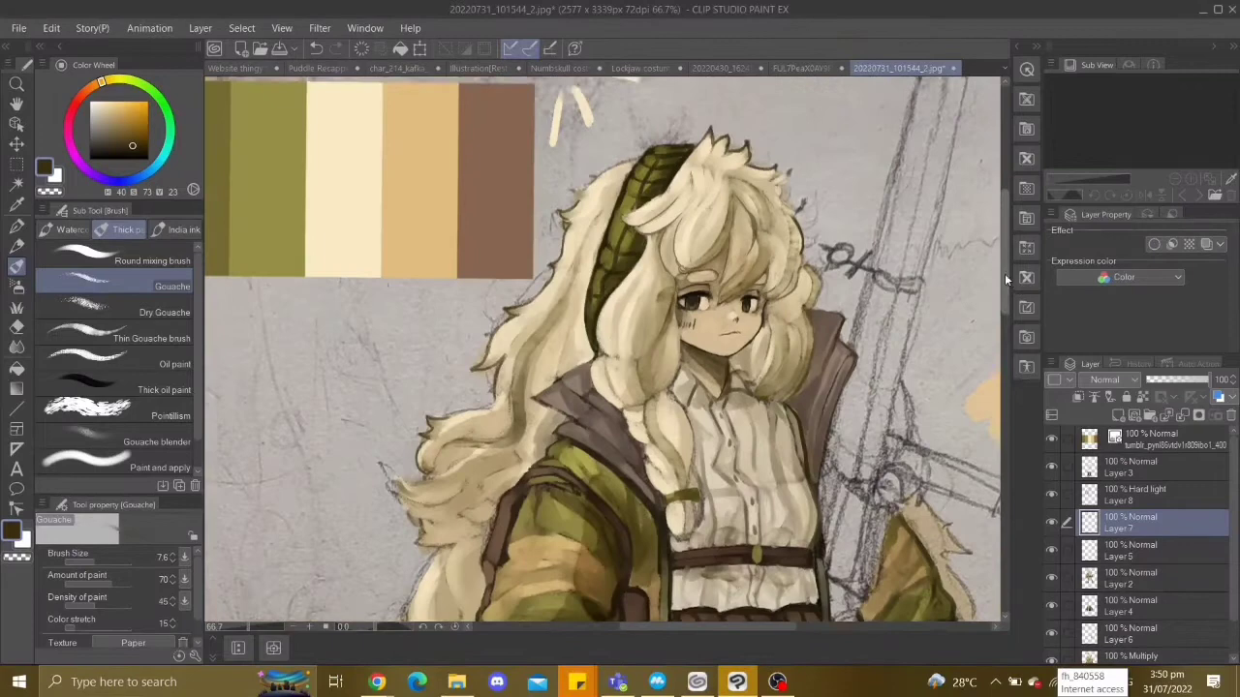
{"action": "scroll", "coordinate": [600, 348], "scroll_direction": "up", "scroll_amount": 3}
{"action": "key", "text": "bracketleft"}
{"action": "key", "text": "bracketleft"}
{"action": "left_click_drag", "start_coordinate": [798, 178], "coordinate": [783, 222]}
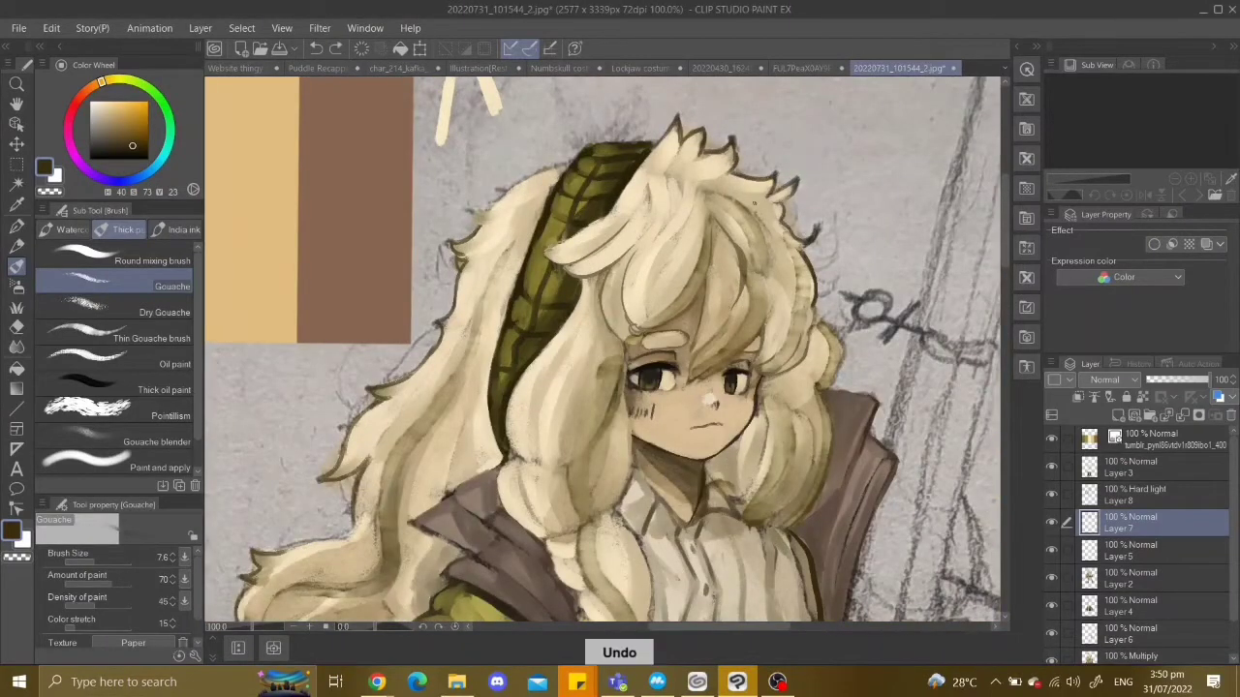
{"action": "scroll", "coordinate": [608, 353], "scroll_direction": "down", "scroll_amount": 3}
{"action": "scroll", "coordinate": [607, 353], "scroll_direction": "up", "scroll_amount": 3}
{"action": "scroll", "coordinate": [607, 353], "scroll_direction": "down", "scroll_amount": 3}
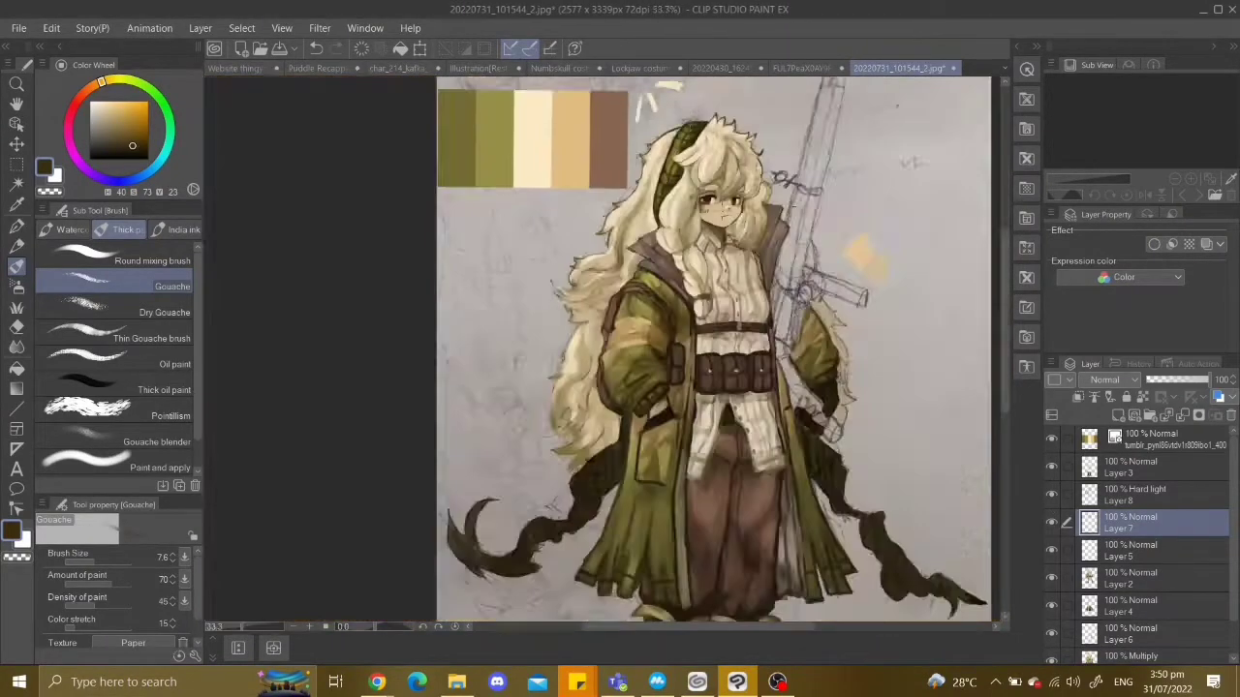
{"action": "scroll", "coordinate": [607, 354], "scroll_direction": "up", "scroll_amount": 1}
{"action": "key", "text": "ctrl+z"}
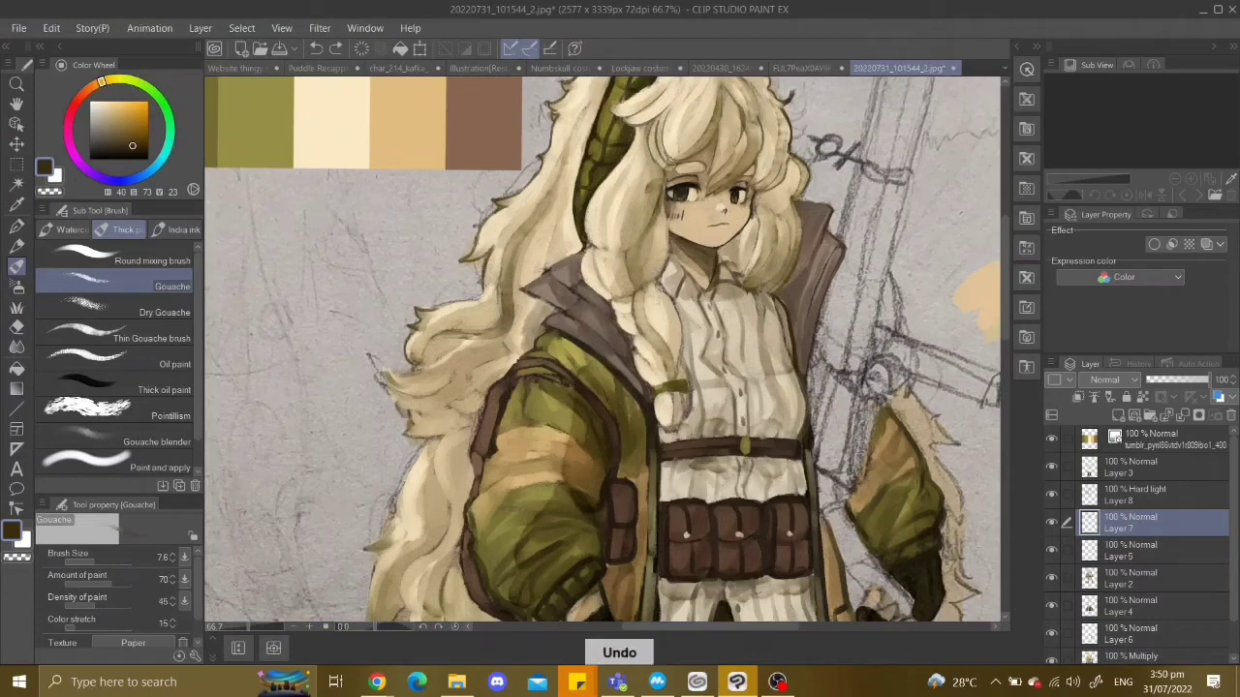
Continue the dark outline along the wavy back hair with the Round mixing brush at size 6.9, undoing unwanted strokes.
{"action": "scroll", "coordinate": [607, 353], "scroll_direction": "down", "scroll_amount": 2}
{"action": "left_click", "coordinate": [115, 259]}
{"action": "scroll", "coordinate": [607, 354], "scroll_direction": "up", "scroll_amount": 2}
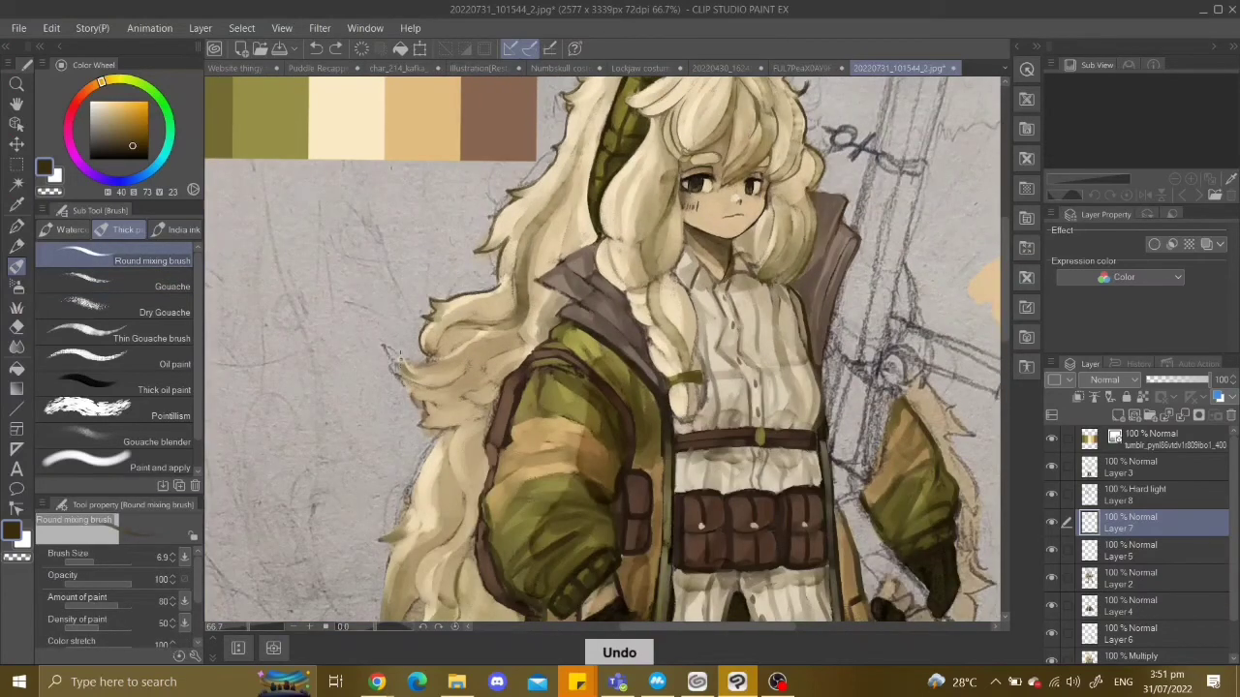
{"action": "scroll", "coordinate": [608, 353], "scroll_direction": "down", "scroll_amount": 3}
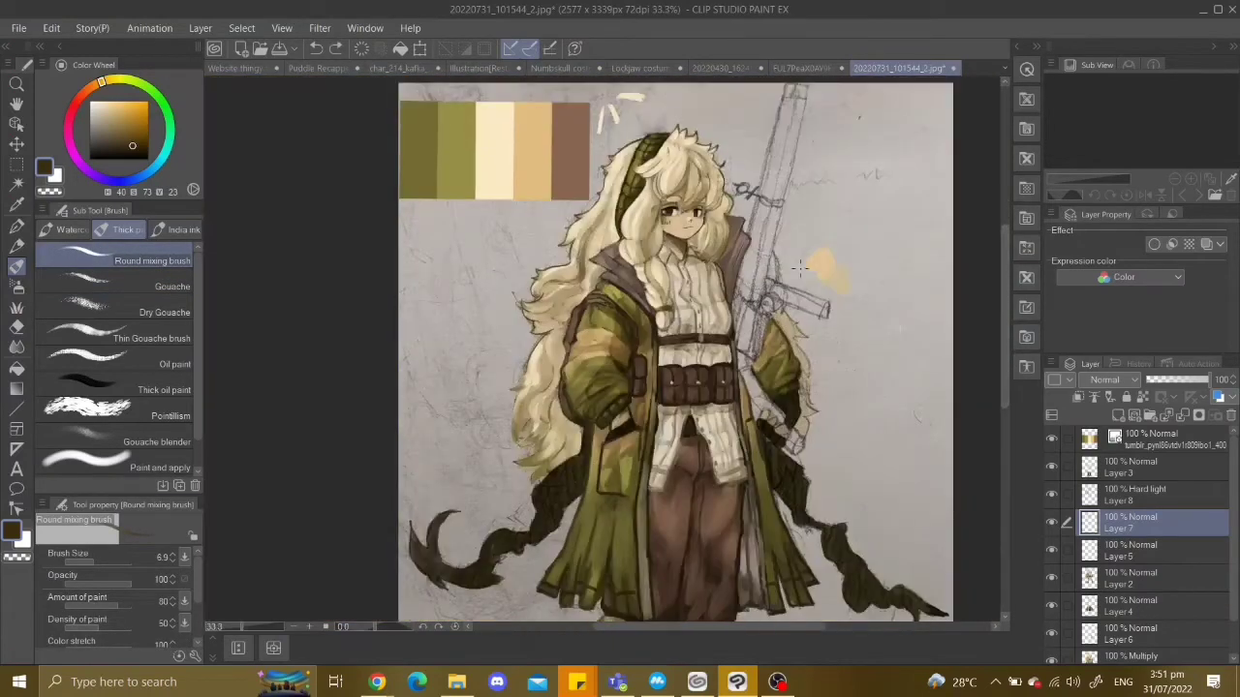
{"action": "scroll", "coordinate": [608, 353], "scroll_direction": "up", "scroll_amount": 4}
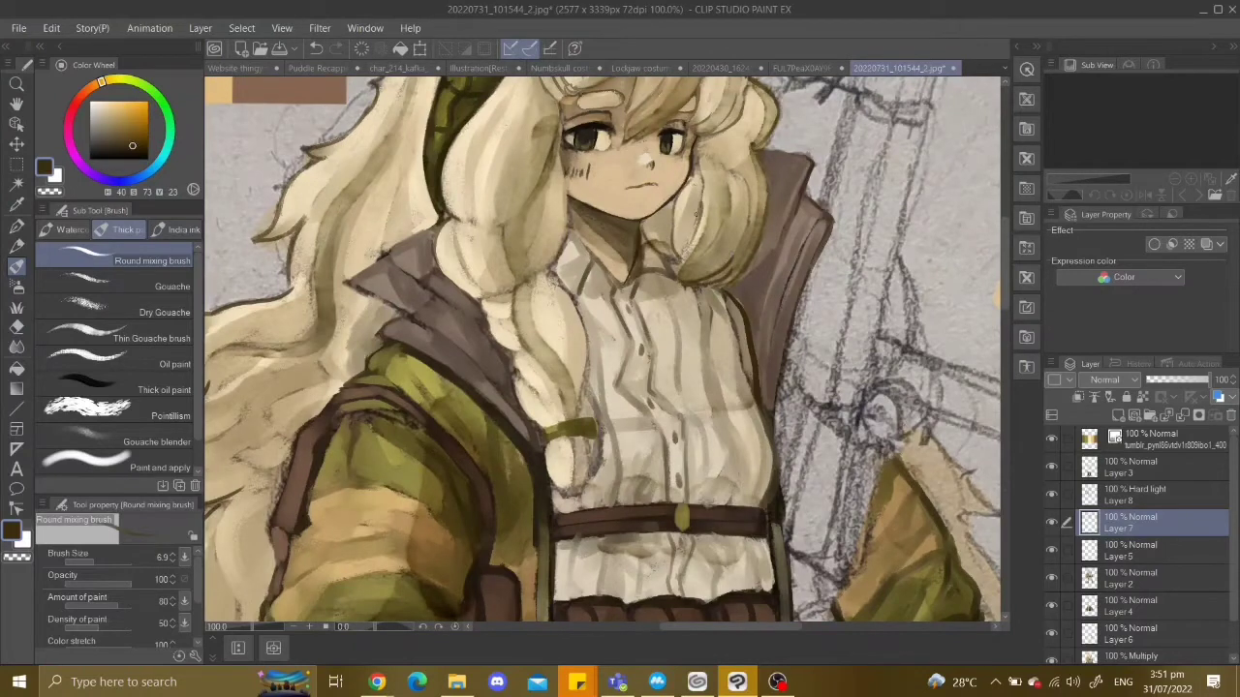
{"action": "scroll", "coordinate": [608, 354], "scroll_direction": "down", "scroll_amount": 2}
{"action": "key", "text": "ctrl+z"}
{"action": "scroll", "coordinate": [535, 263], "scroll_direction": "down", "scroll_amount": 2}
{"action": "scroll", "coordinate": [535, 263], "scroll_direction": "up", "scroll_amount": 2}
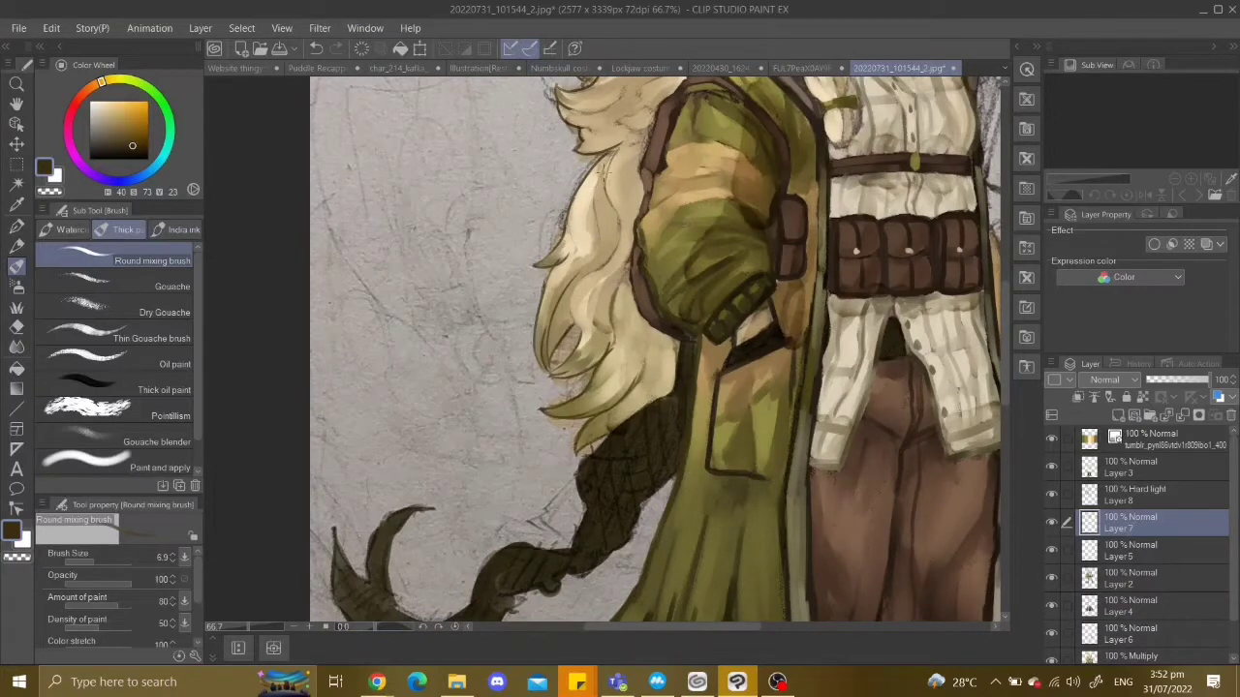
Outline the remaining back hair and the strands behind the far sleeve with the Round mixing brush at size 10.1.
{"action": "scroll", "coordinate": [651, 349], "scroll_direction": "down", "scroll_amount": 2}
{"action": "scroll", "coordinate": [651, 349], "scroll_direction": "up", "scroll_amount": 2}
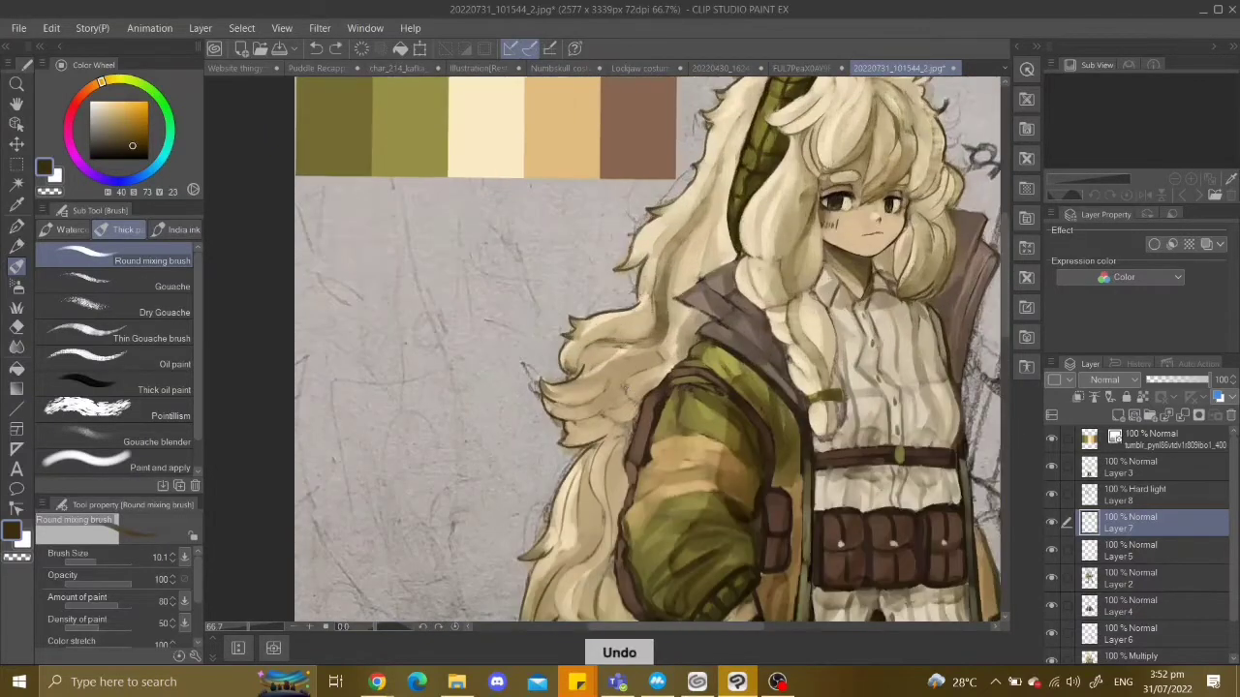
{"action": "scroll", "coordinate": [651, 349], "scroll_direction": "down", "scroll_amount": 2}
{"action": "scroll", "coordinate": [651, 349], "scroll_direction": "up", "scroll_amount": 2}
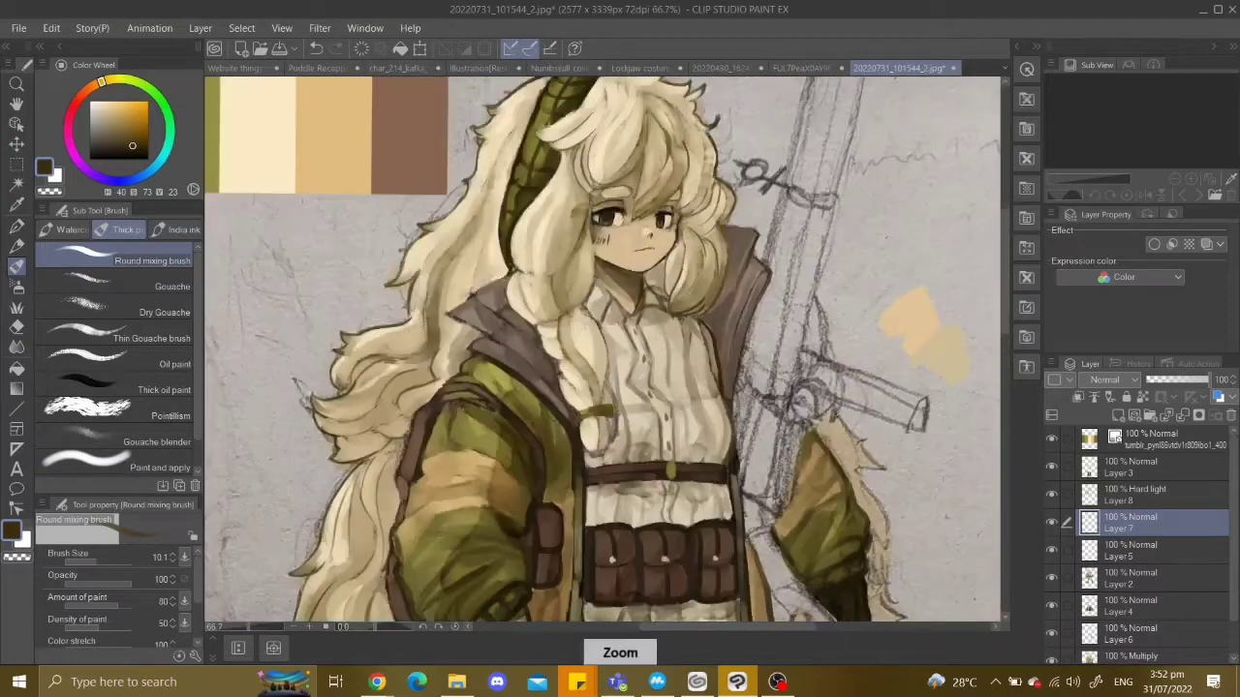
{"action": "key", "text": "ctrl+z"}
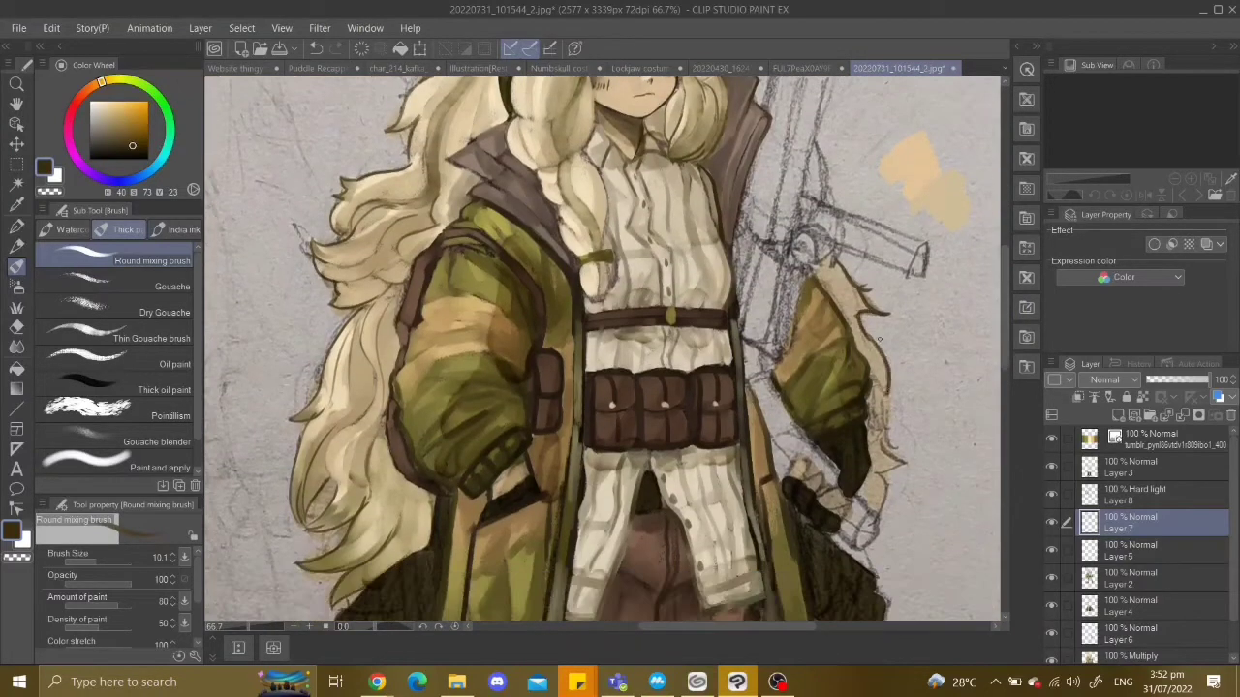
{"action": "key", "text": "ctrl+minus"}
{"action": "key", "text": "ctrl+minus"}
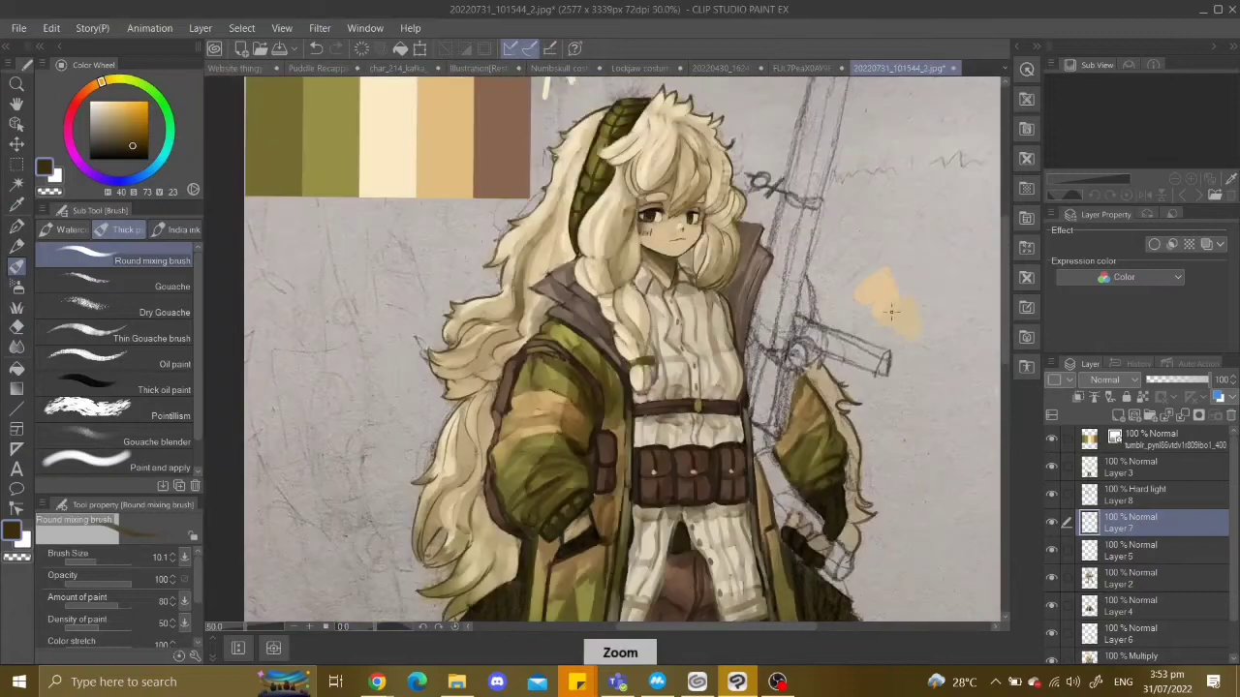
Try cleaning up the hair with the Soft and Hard erasers on Layers 7 and 8, undoing unwanted strokes.
{"action": "key", "text": "e"}
{"action": "key", "text": "ctrl+z"}
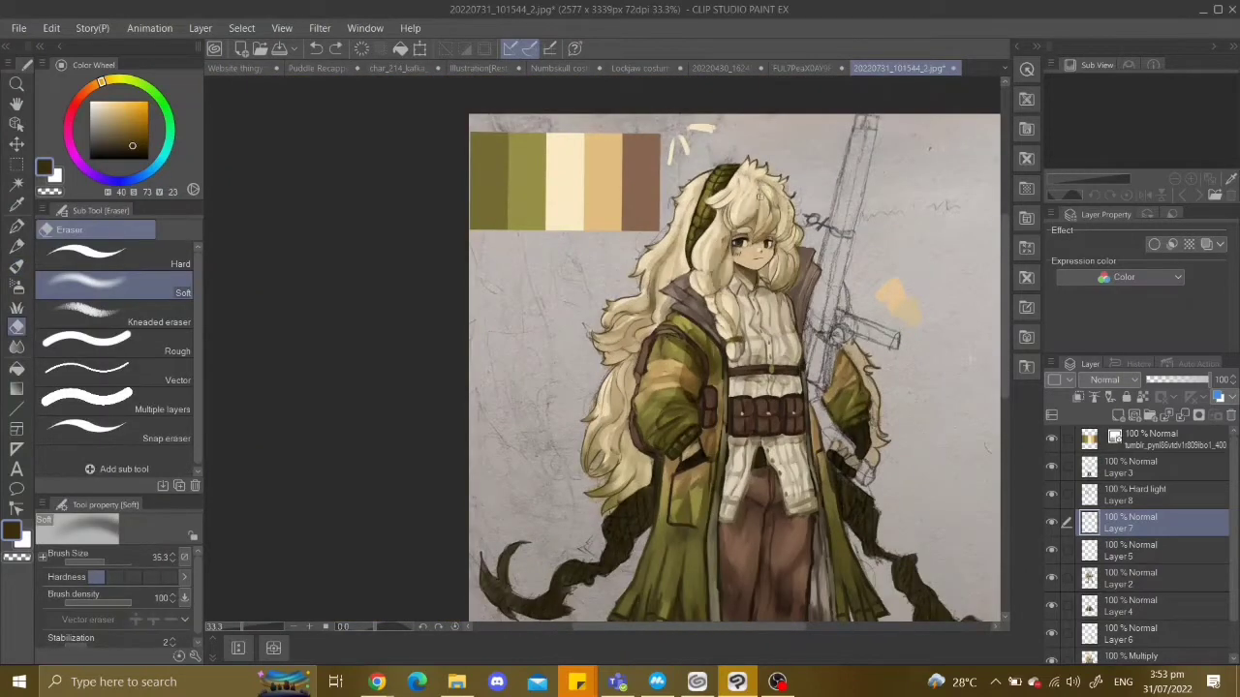
{"action": "key", "text": "ctrl+z"}
{"action": "key", "text": "e"}
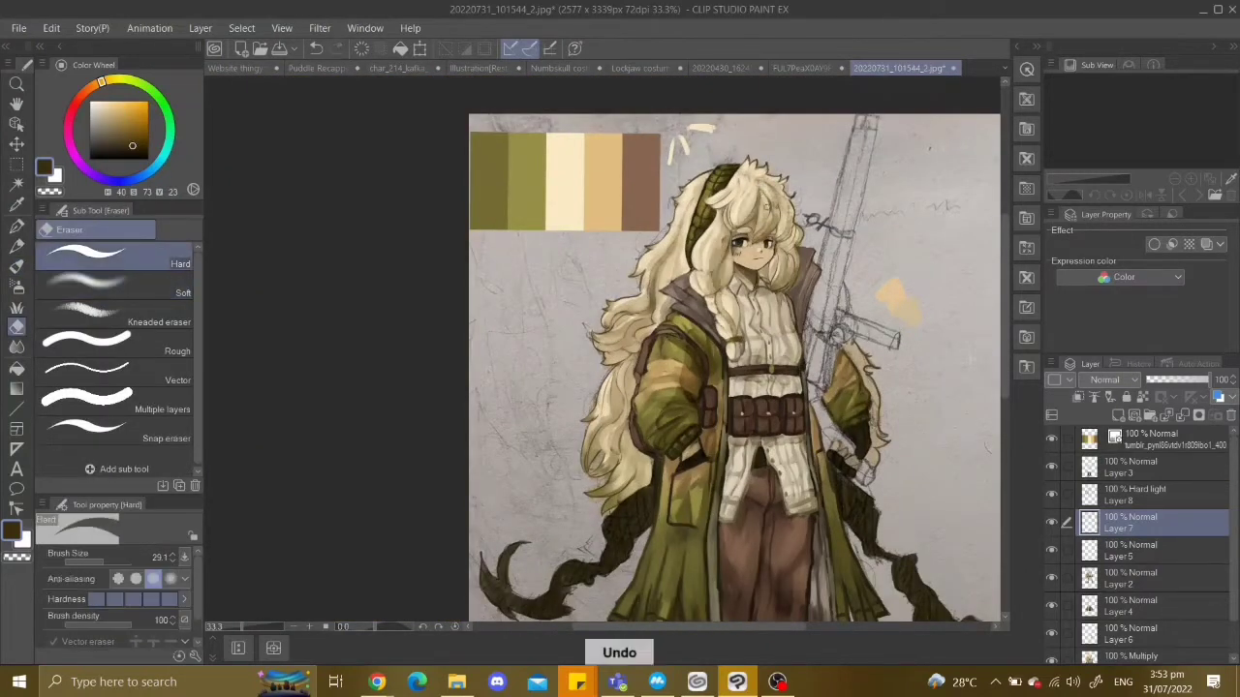
{"action": "key", "text": "ctrl+plus"}
{"action": "key", "text": "ctrl+plus"}
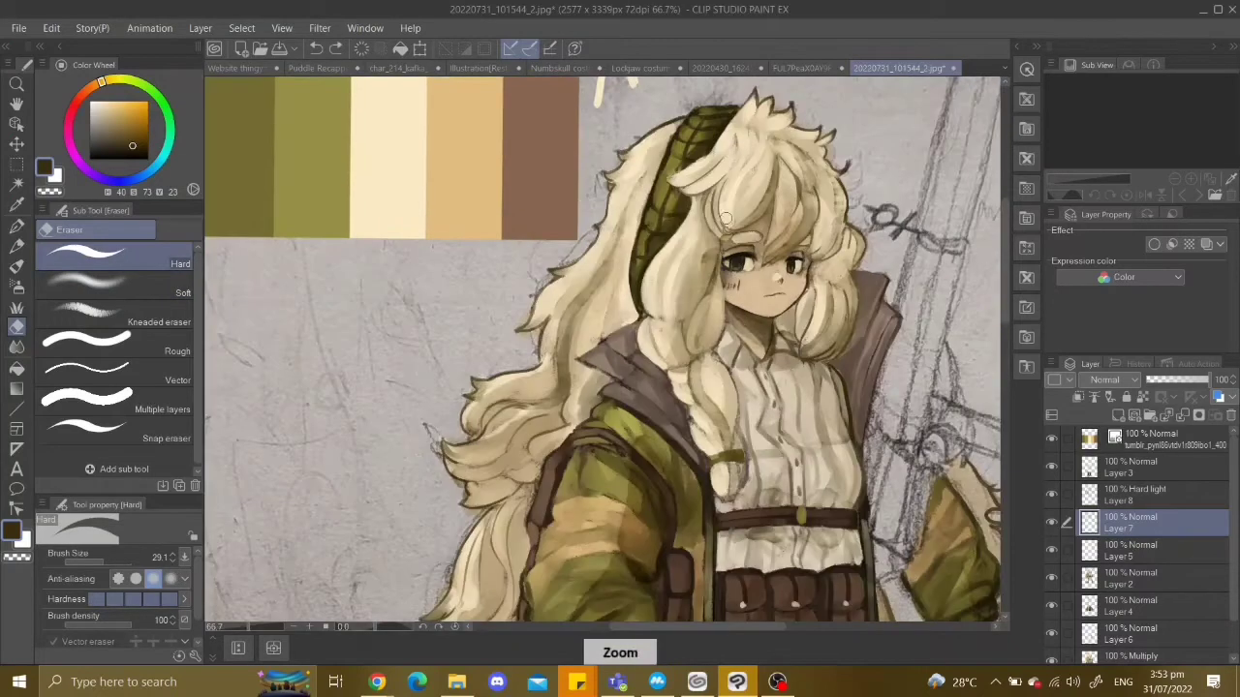
{"action": "key", "text": "alt+bracketright"}
{"action": "key", "text": "ctrl+z"}
{"action": "key", "text": "ctrl+minus"}
{"action": "key", "text": "ctrl+minus"}
{"action": "key", "text": "ctrl+minus"}
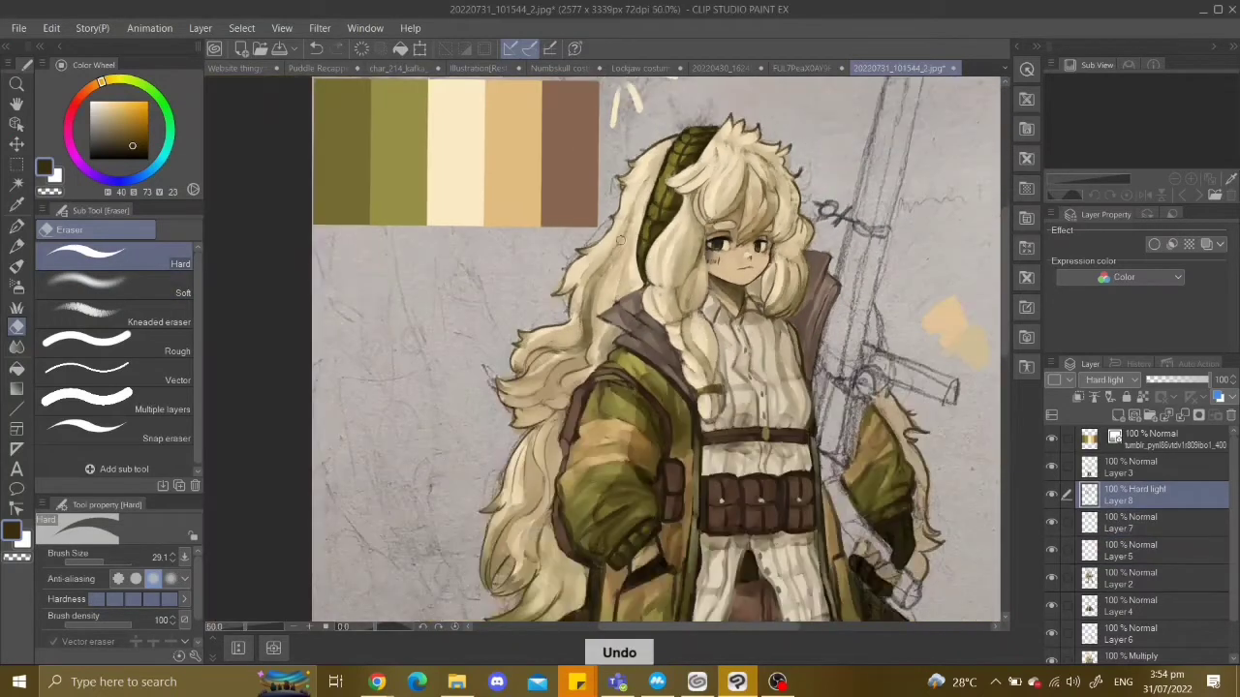
{"action": "key", "text": "ctrl+plus"}
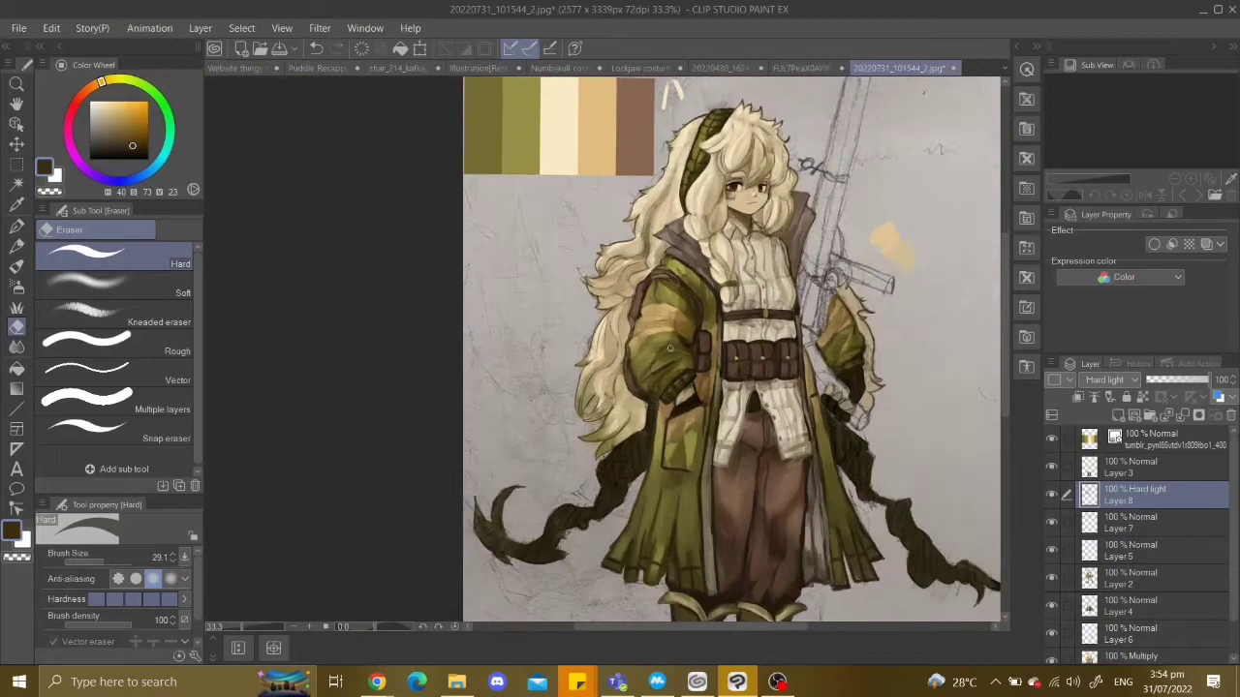
Compare the Lighter color and Hard light blending modes on Layer 8 and set it to Multiply.
{"action": "key", "text": "ctrl+minus"}
{"action": "left_click", "coordinate": [1202, 380]}
{"action": "left_click", "coordinate": [1104, 379]}
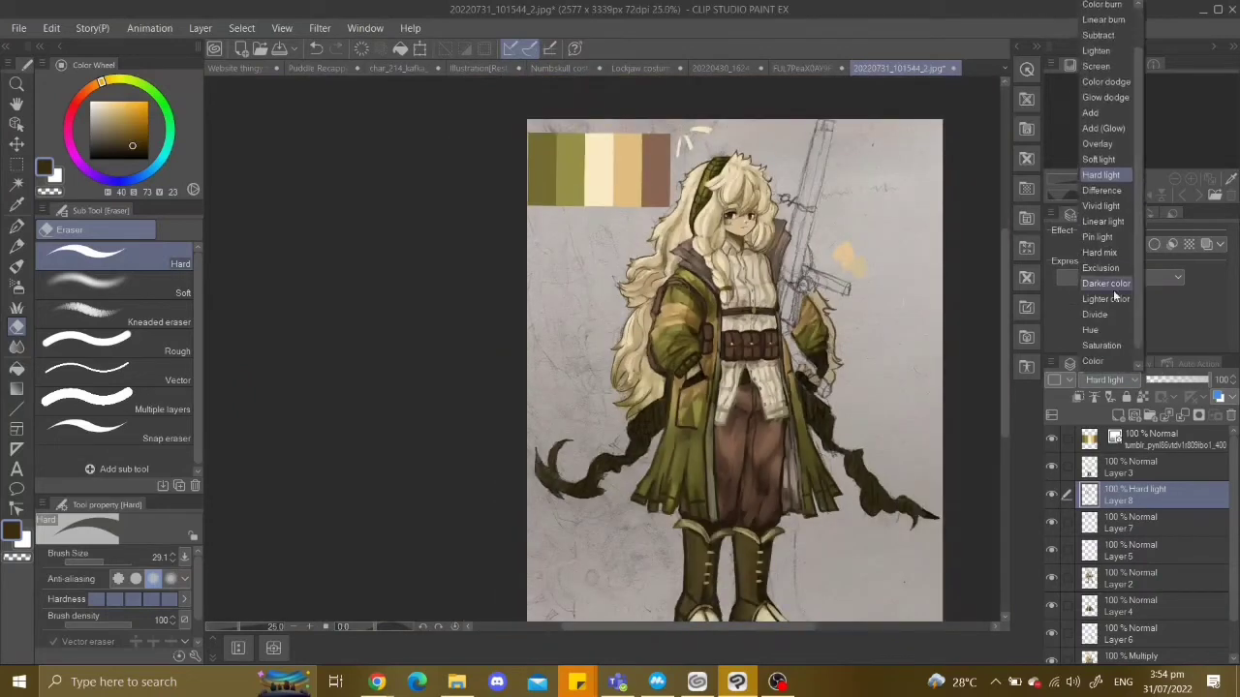
{"action": "scroll", "coordinate": [1130, 216], "scroll_direction": "up", "scroll_amount": 5}
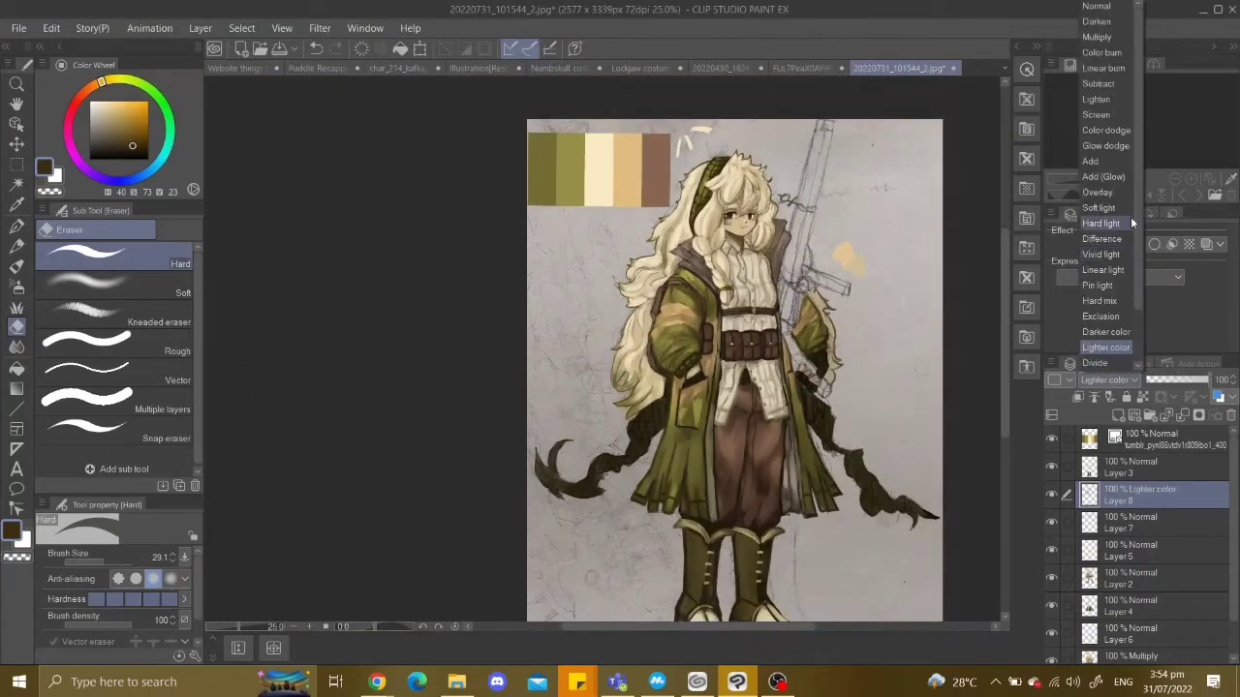
{"action": "key", "text": "ctrl+plus"}
{"action": "key", "text": "ctrl+minus"}
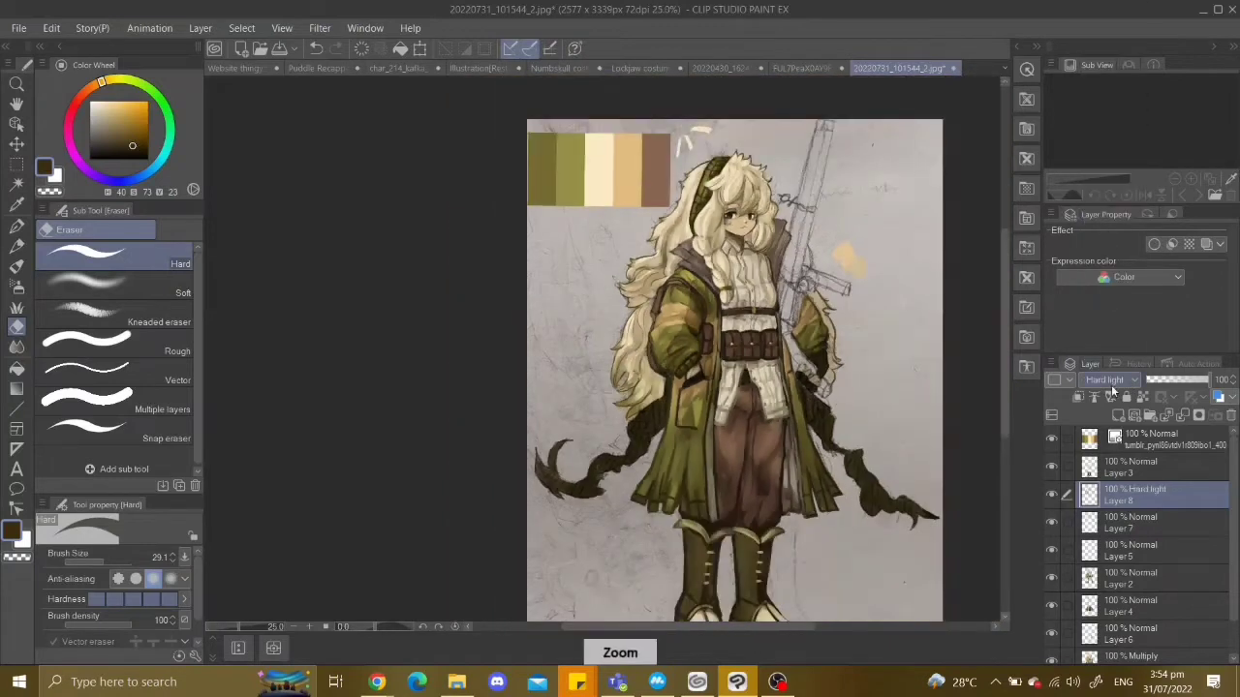
{"action": "scroll", "coordinate": [1115, 332], "scroll_direction": "up", "scroll_amount": 2}
{"action": "key", "text": "ctrl+plus"}
{"action": "key", "text": "ctrl+plus"}
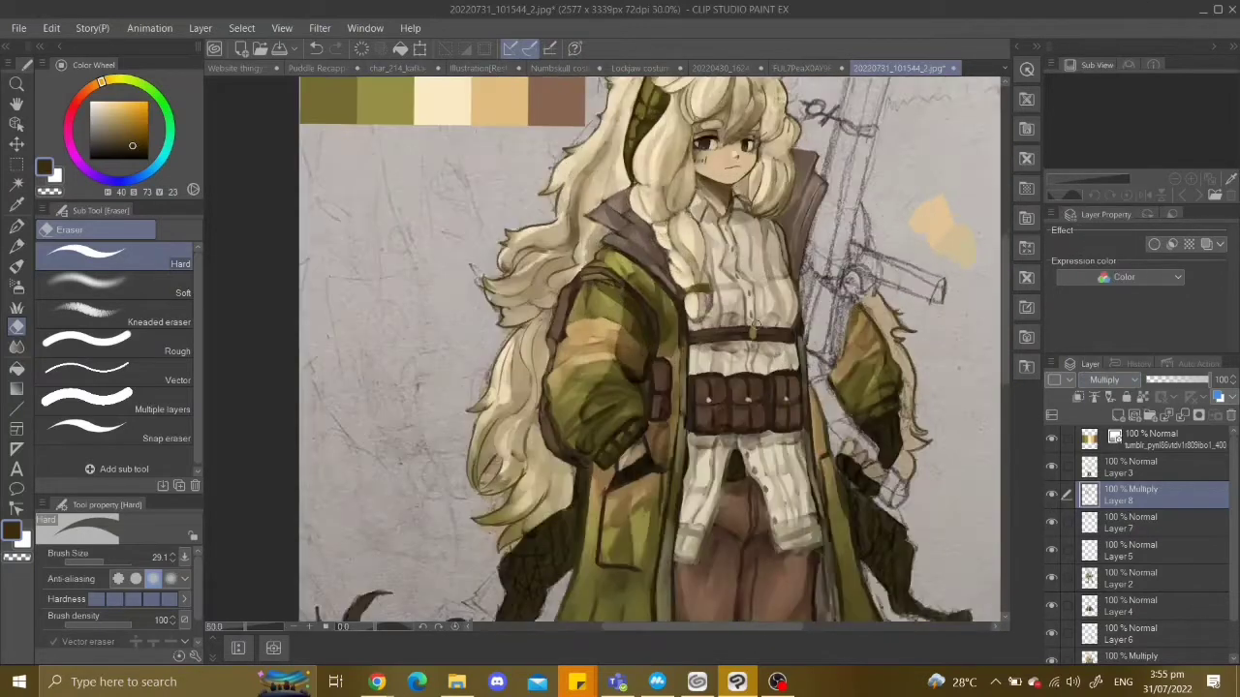
Return to Layer 7 and outline the braid's edge in dark brown with the Real G-Pen at size 19.8.
{"action": "key", "text": "ctrl+z"}
{"action": "key", "text": "j"}
{"action": "left_click", "coordinate": [1128, 523]}
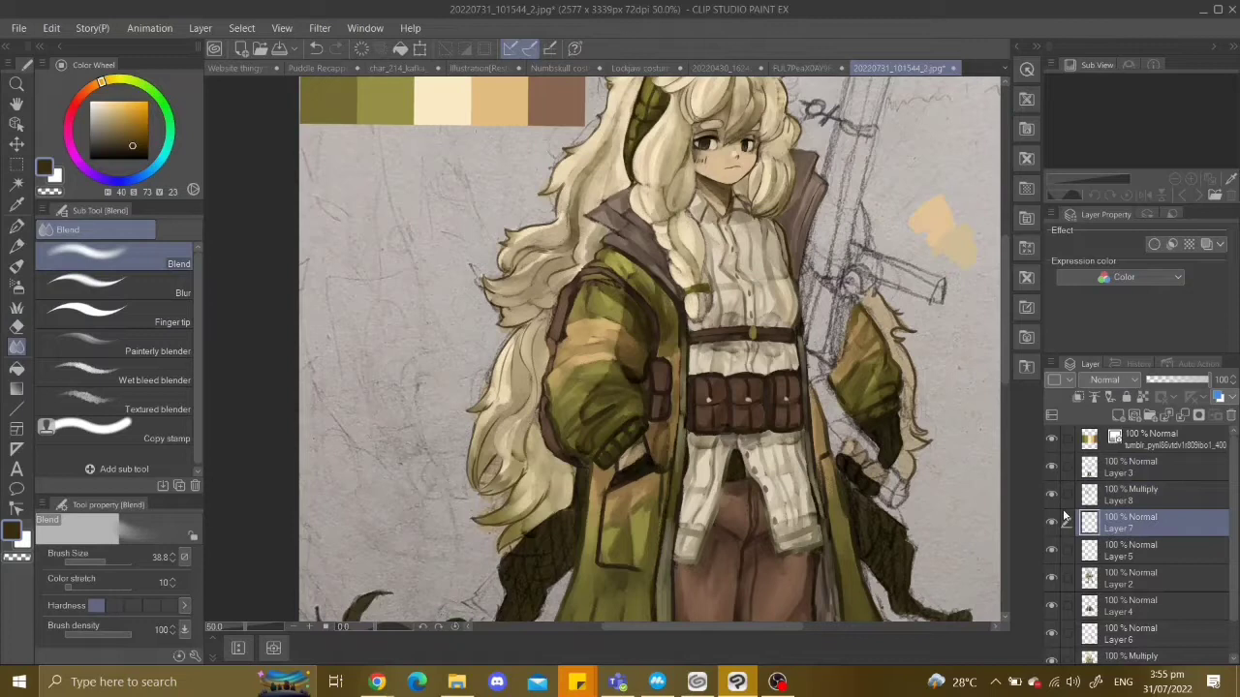
{"action": "key", "text": "p"}
{"action": "scroll", "coordinate": [647, 298], "scroll_direction": "up", "scroll_amount": 2}
{"action": "key", "text": "ctrl+z"}
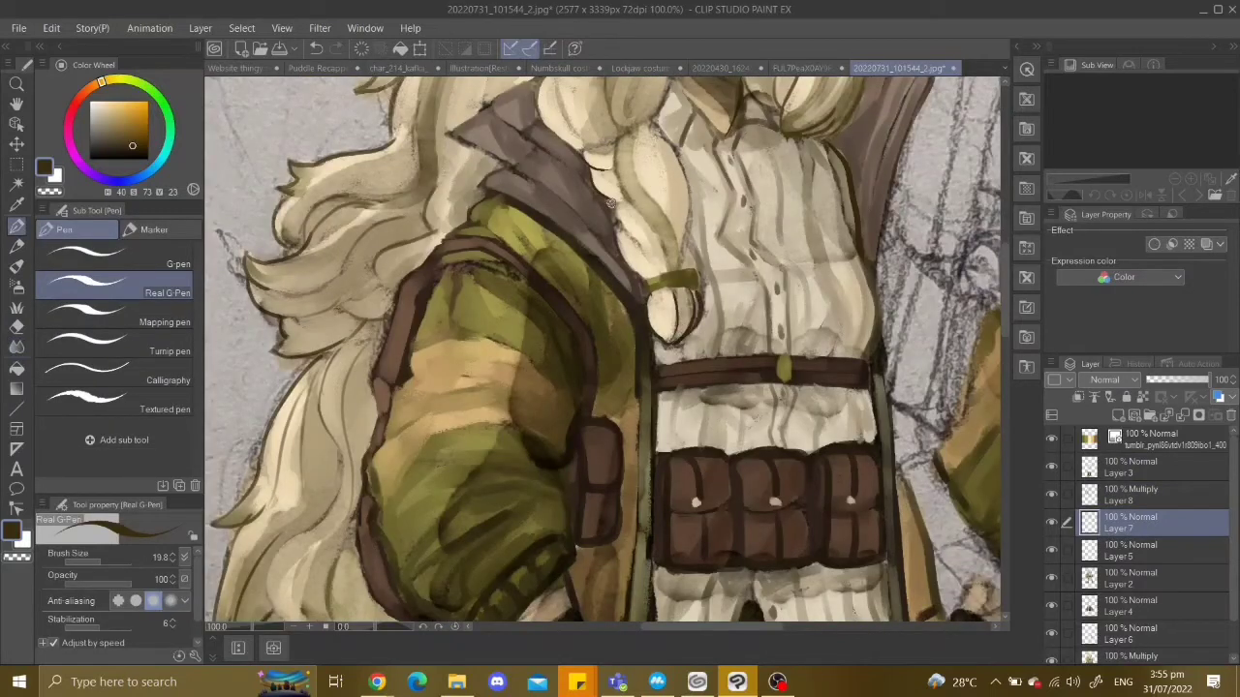
Draw brown strand lines in the front locks and braid with the Round mixing brush at size 5.2, redoing unwanted strokes.
{"action": "scroll", "coordinate": [619, 254], "scroll_direction": "up", "scroll_amount": 5}
{"action": "key", "text": "b"}
{"action": "key", "text": "ctrl+z"}
{"action": "mouse_move", "coordinate": [666, 199]}
{"action": "left_mouse_down"}
{"action": "mouse_move", "coordinate": [665, 291]}
{"action": "mouse_move", "coordinate": [626, 311]}
{"action": "left_mouse_up"}
{"action": "left_click_drag", "start_coordinate": [590, 173], "coordinate": [572, 264]}
{"action": "key", "text": "ctrl+z"}
{"action": "left_click_drag", "start_coordinate": [620, 218], "coordinate": [600, 264]}
{"action": "left_click_drag", "start_coordinate": [591, 270], "coordinate": [556, 329]}
{"action": "key", "text": "ctrl+z"}
{"action": "left_click_drag", "start_coordinate": [600, 286], "coordinate": [587, 354]}
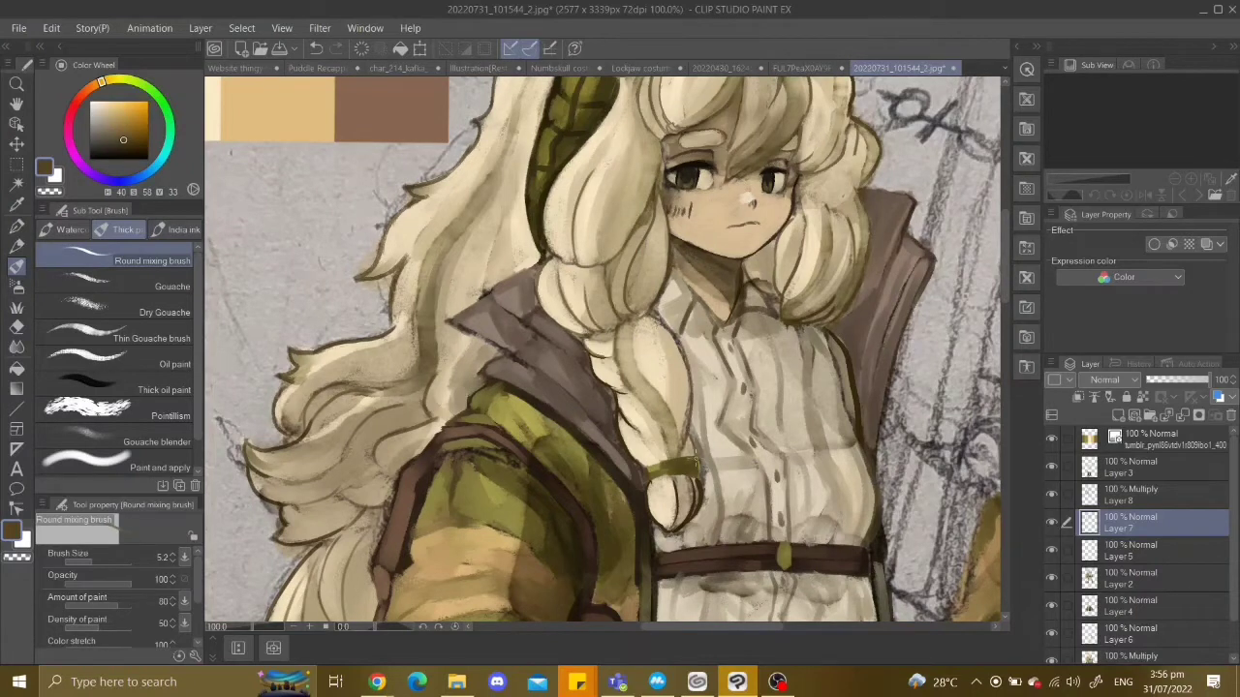
Refine the strand lines on the side locks and braid on Layer 7, undoing unwanted strokes.
{"action": "key", "text": "ctrl+z"}
{"action": "key", "text": "ctrl+z"}
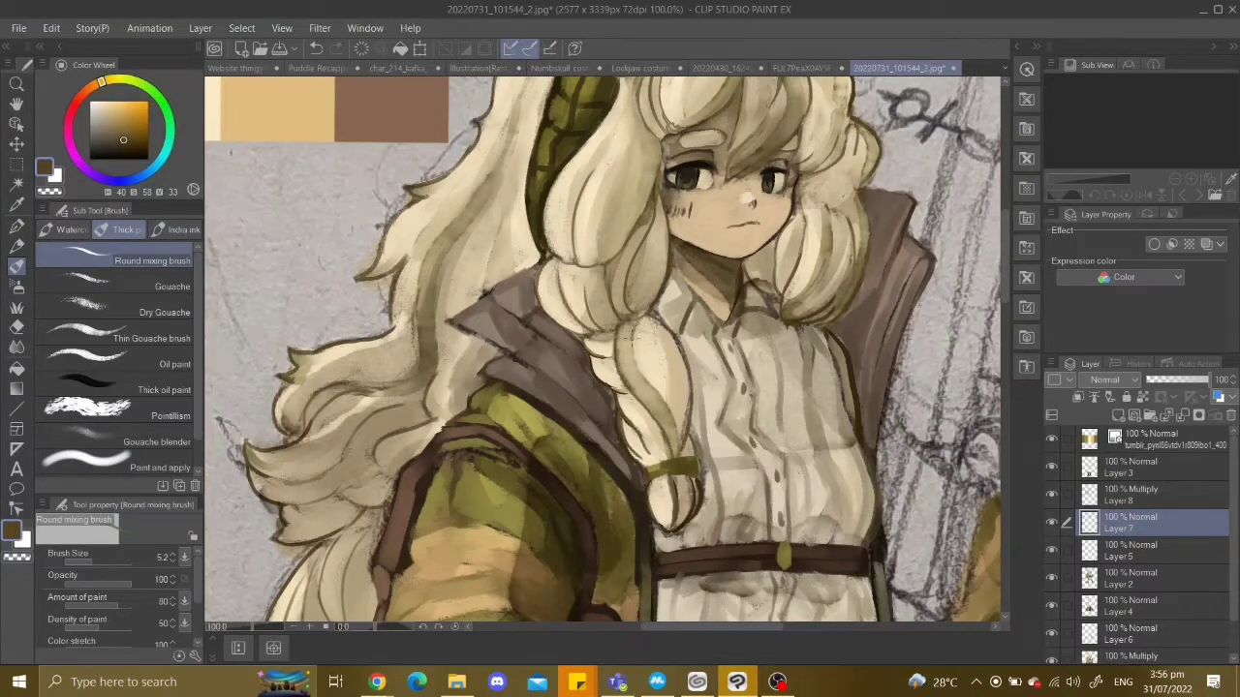
{"action": "scroll", "coordinate": [639, 469], "scroll_direction": "down", "scroll_amount": 2}
{"action": "key", "text": "ctrl+z"}
{"action": "key", "text": "ctrl+z"}
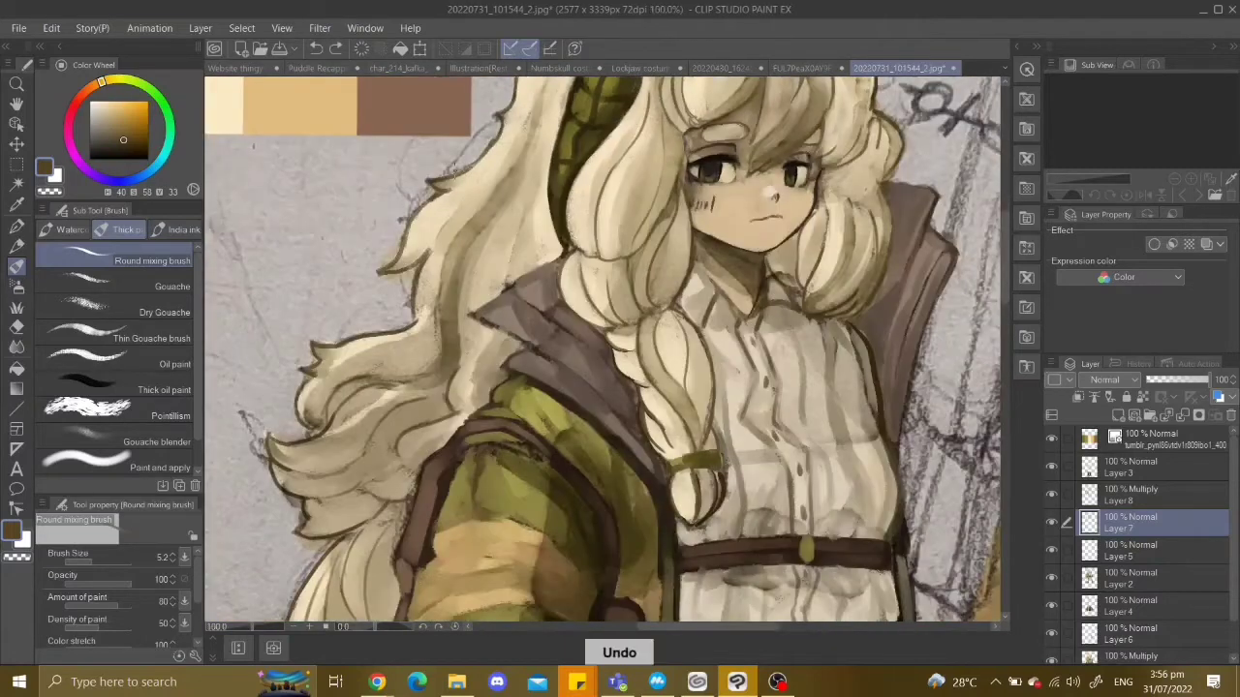
Retouch the long locks and braid on Layer 7 in cream with the Round mixing brush, undoing unwanted strokes.
{"action": "key", "text": "ctrl+z"}
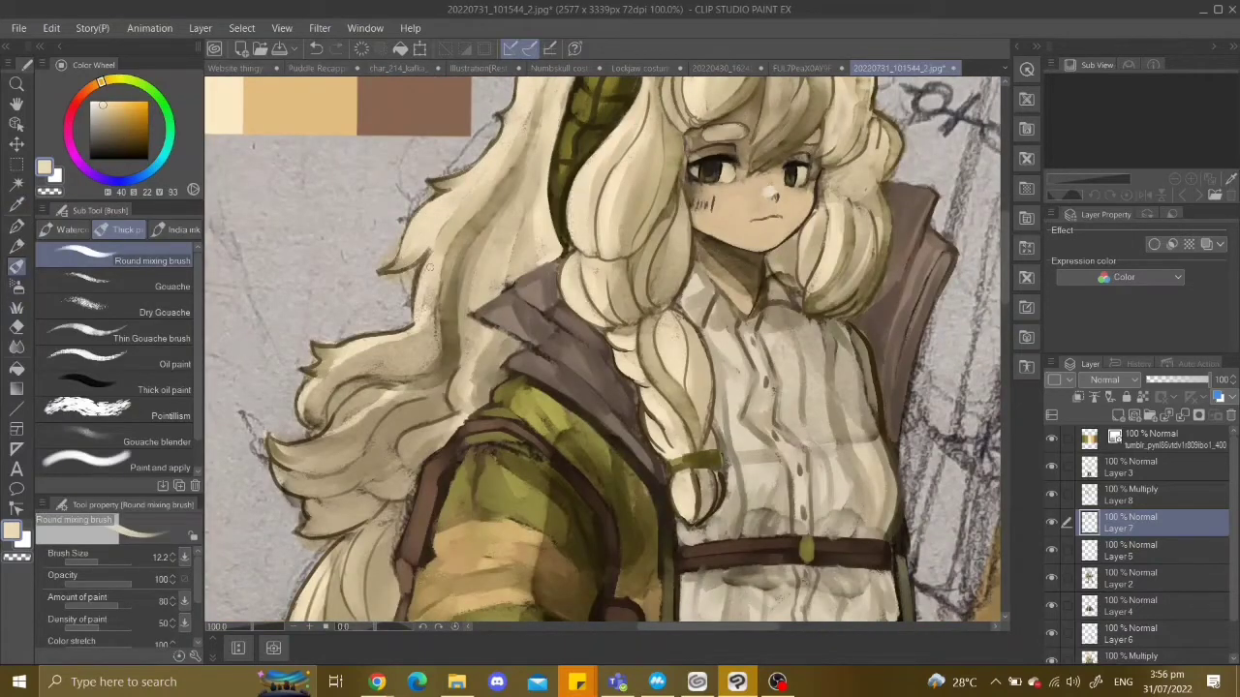
{"action": "key", "text": "ctrl+z"}
{"action": "mouse_move", "coordinate": [479, 105]}
{"action": "left_mouse_down"}
{"action": "mouse_move", "coordinate": [514, 126]}
{"action": "mouse_move", "coordinate": [491, 163]}
{"action": "mouse_move", "coordinate": [530, 195]}
{"action": "left_mouse_up"}
{"action": "key", "text": "ctrl+z"}
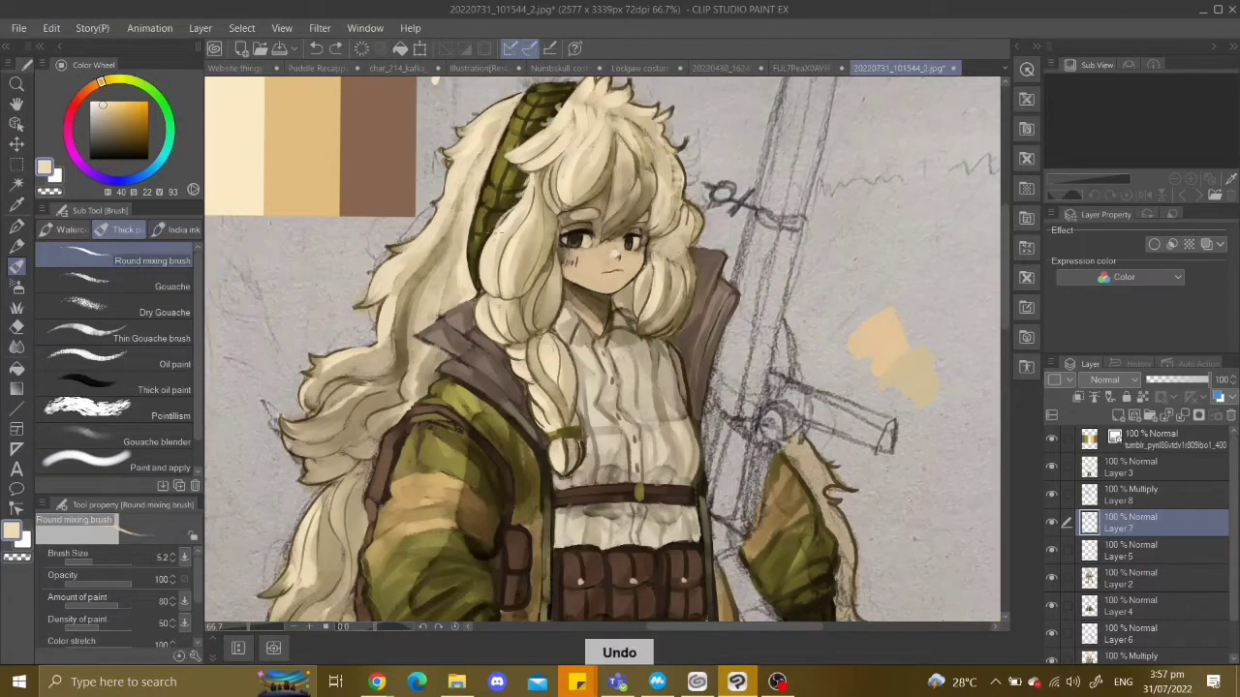
{"action": "scroll", "coordinate": [606, 223], "scroll_direction": "down", "scroll_amount": 3}
{"action": "scroll", "coordinate": [606, 223], "scroll_direction": "up", "scroll_amount": 4}
{"action": "key", "text": "ctrl+z"}
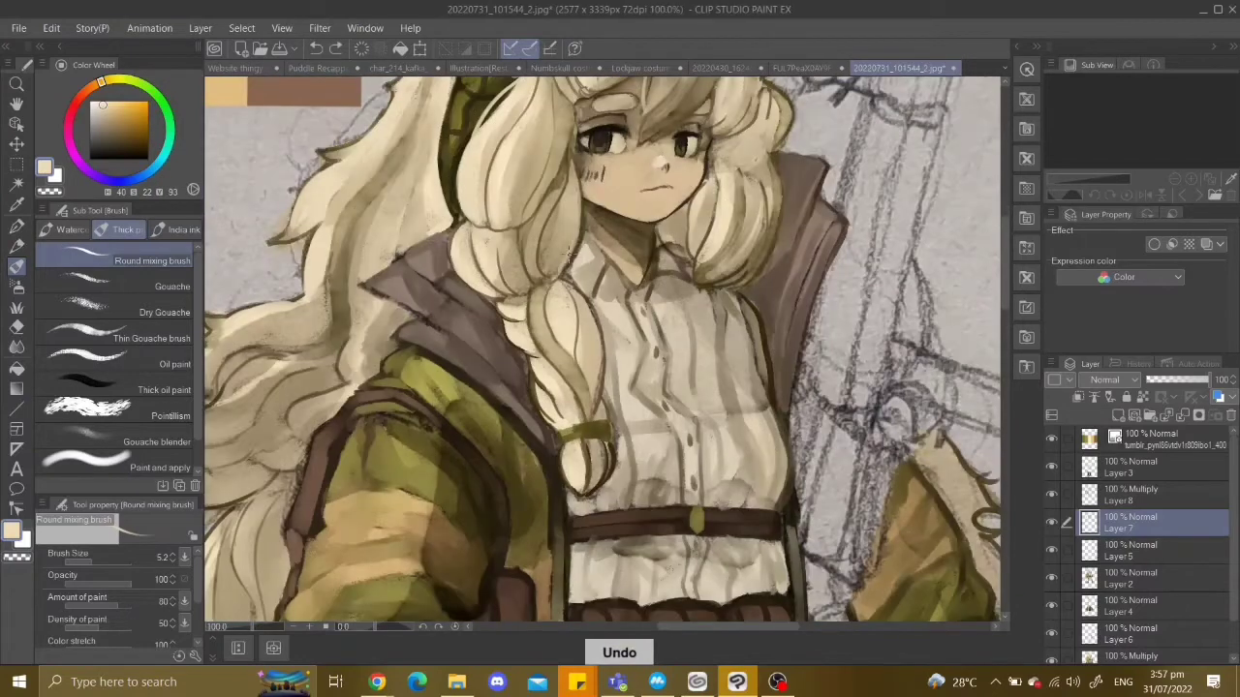
Touch up the hair around the crown in cream with the Round mixing brush at size 12.2, undoing unwanted strokes.
{"action": "scroll", "coordinate": [697, 126], "scroll_direction": "down", "scroll_amount": 3}
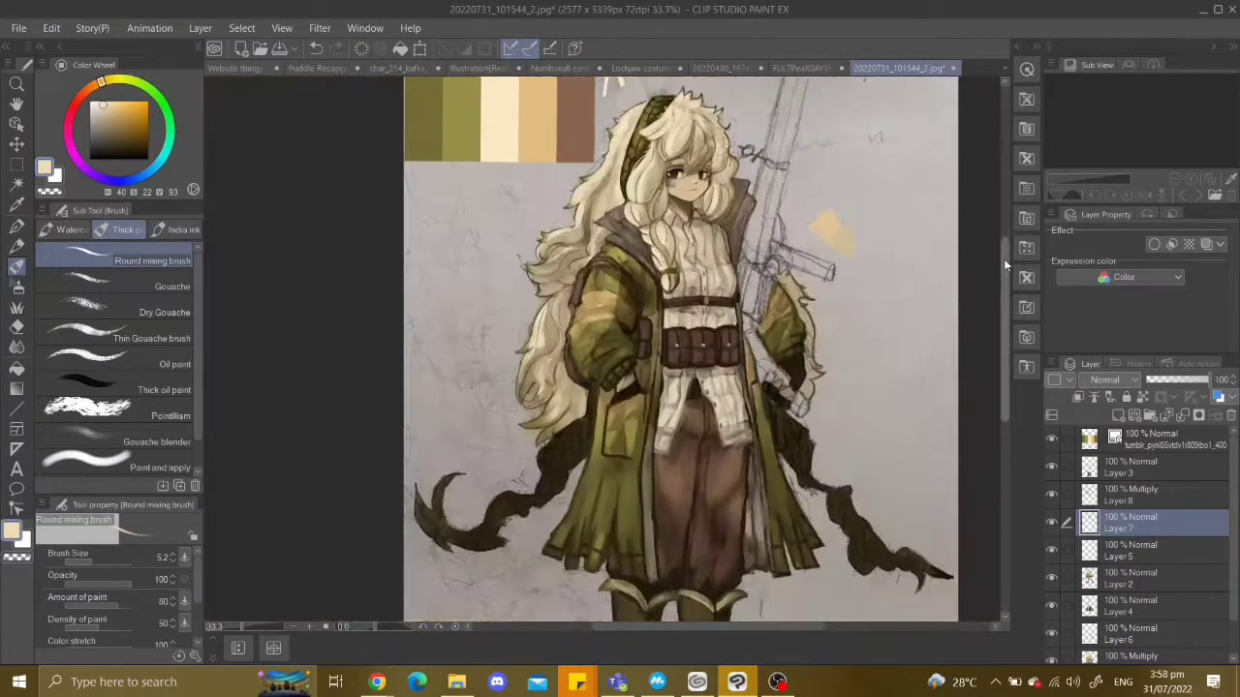
{"action": "scroll", "coordinate": [699, 101], "scroll_direction": "up", "scroll_amount": 3}
{"action": "key", "text": "ctrl+z"}
{"action": "left_click_drag", "start_coordinate": [701, 107], "coordinate": [728, 123]}
{"action": "key", "text": "ctrl+z"}
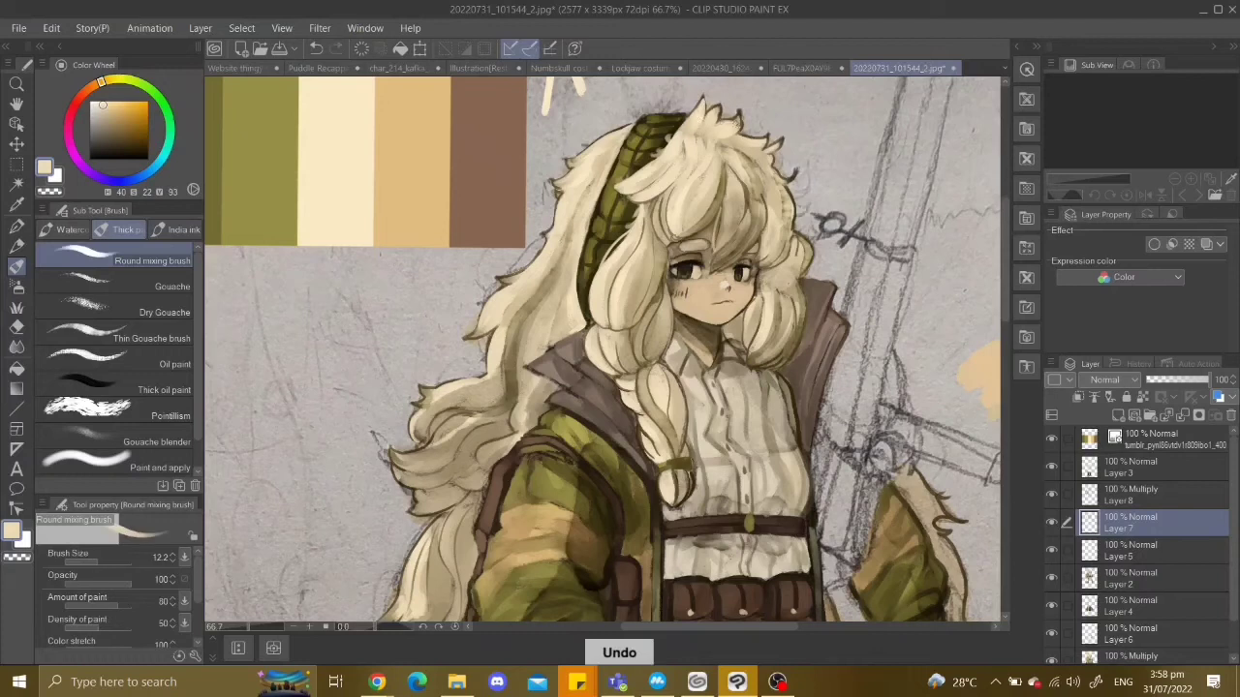
{"action": "key", "text": "ctrl+z"}
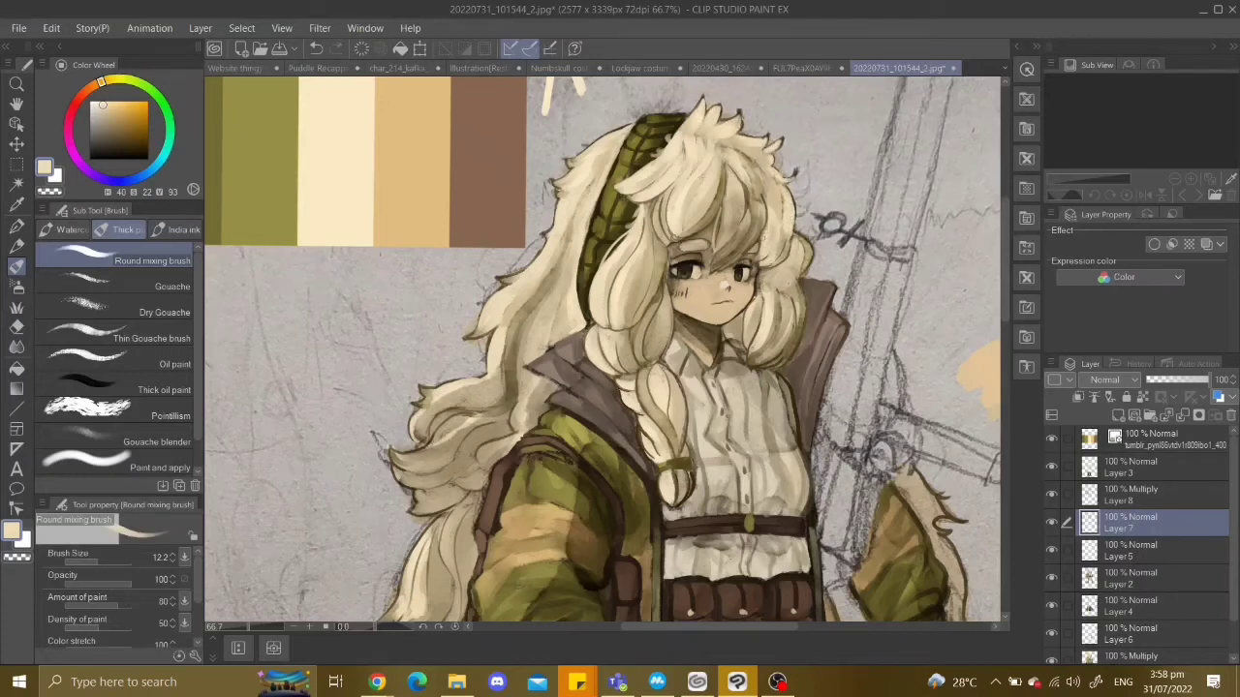
Try cream highlight strands with the Real G-Pen at size 19.8, and add a new layer above Layer 8 for the highlights.
{"action": "key", "text": "p"}
{"action": "key", "text": "ctrl+minus"}
{"action": "key", "text": "ctrl+minus"}
{"action": "key", "text": "ctrl+minus"}
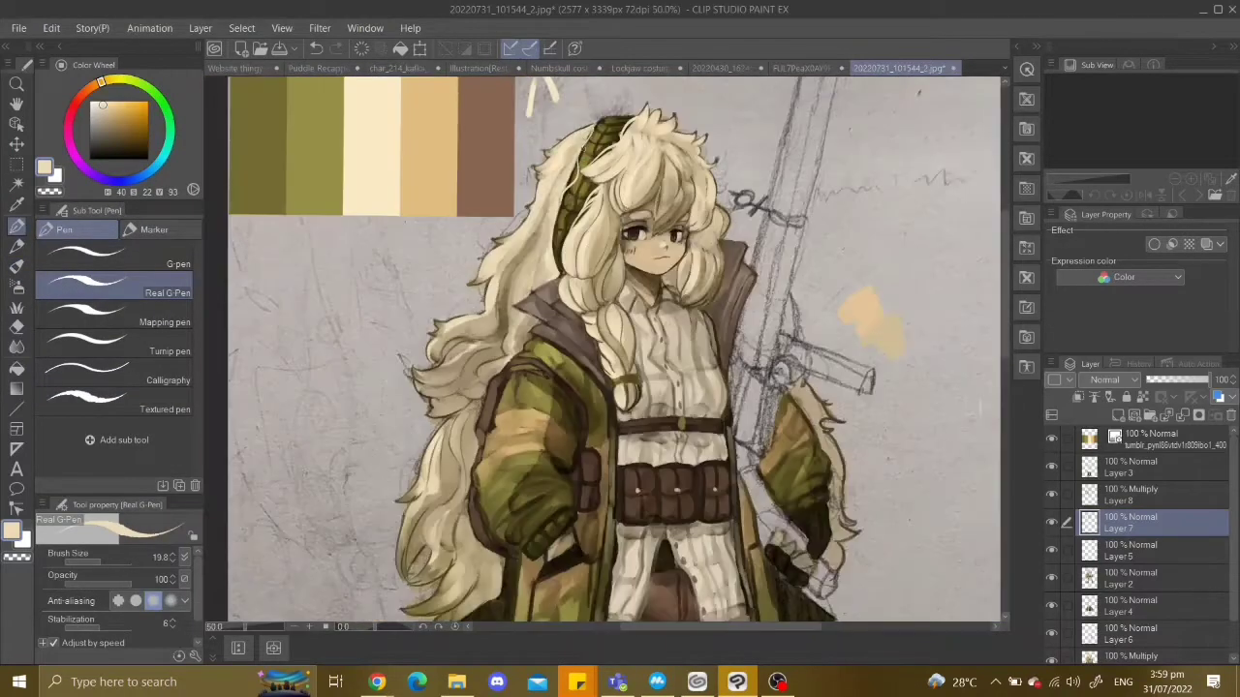
{"action": "key", "text": "ctrl+z"}
{"action": "key", "text": "ctrl+minus"}
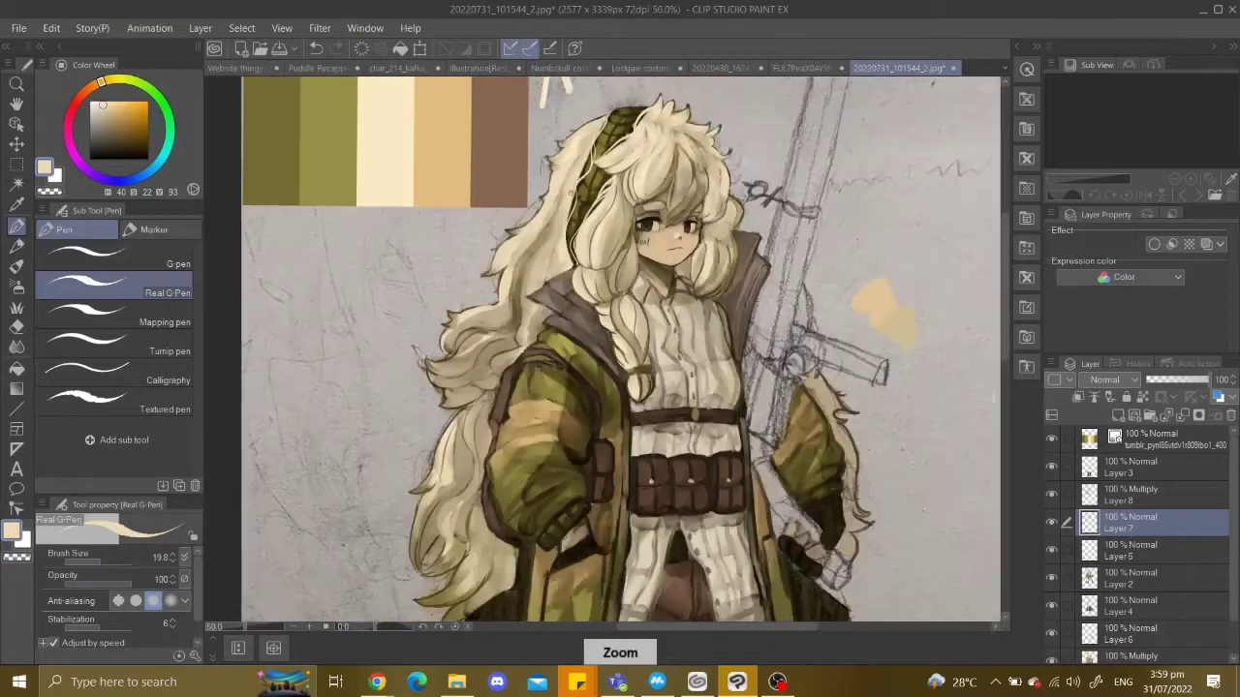
{"action": "key", "text": "ctrl+z"}
{"action": "key", "text": "ctrl+minus"}
{"action": "key", "text": "ctrl+z"}
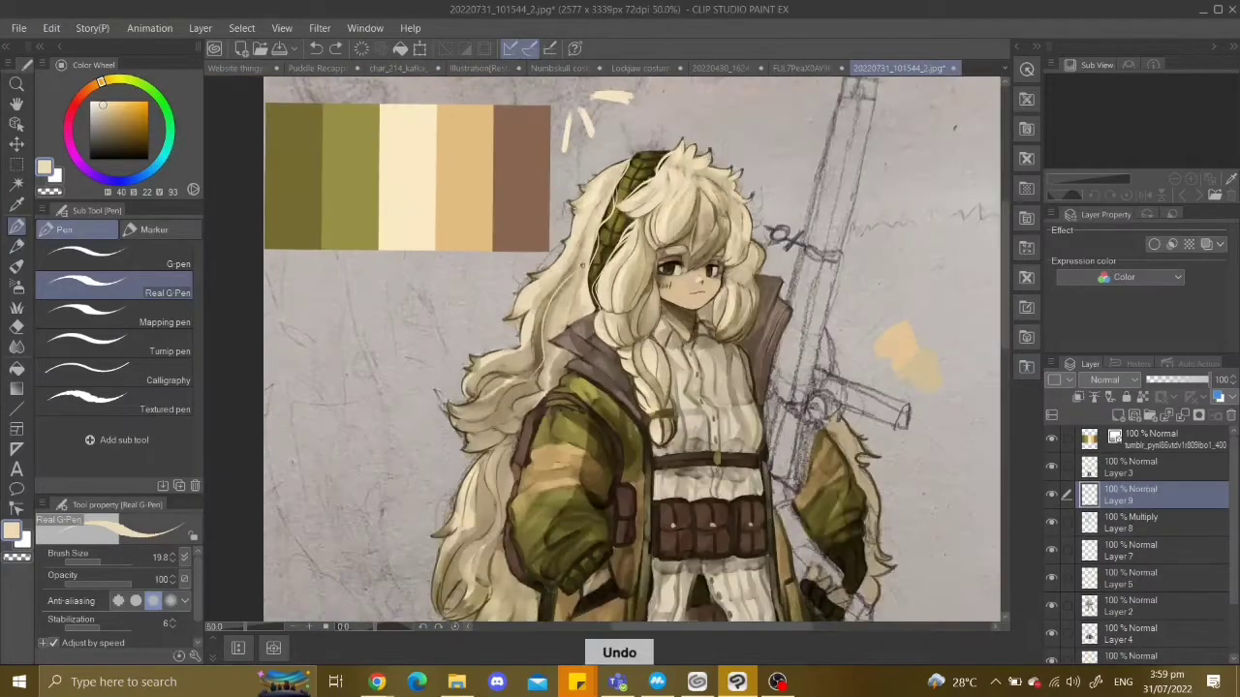
Draw thin cream highlight strands along the long hair, side locks and over the headband on Layer 9.
{"action": "key", "text": "ctrl+minus"}
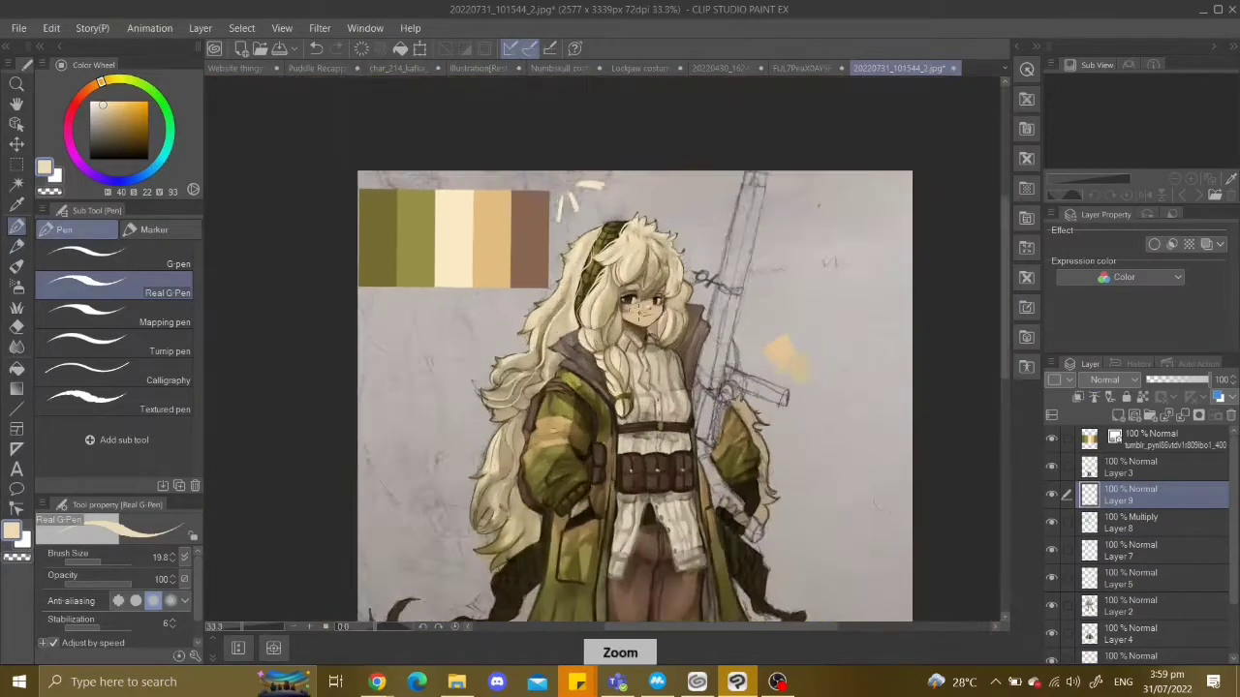
{"action": "key", "text": "ctrl+z"}
{"action": "key", "text": "ctrl+z"}
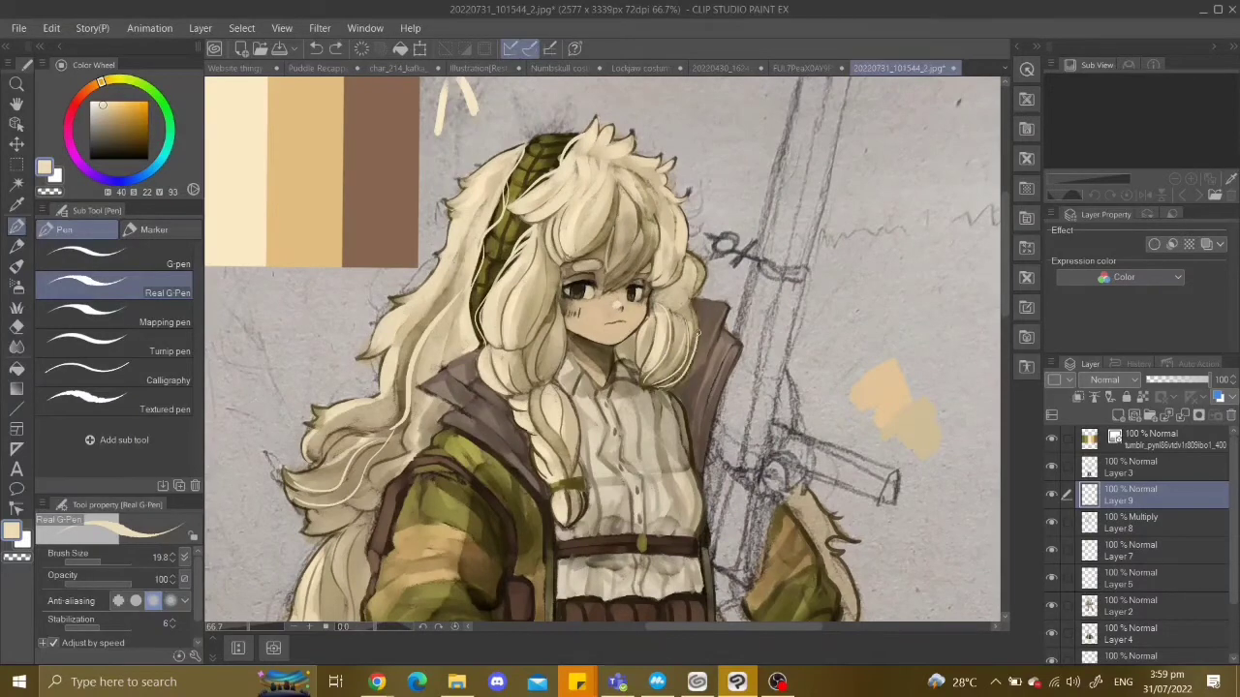
{"action": "key", "text": "ctrl+minus"}
{"action": "key", "text": "ctrl+plus"}
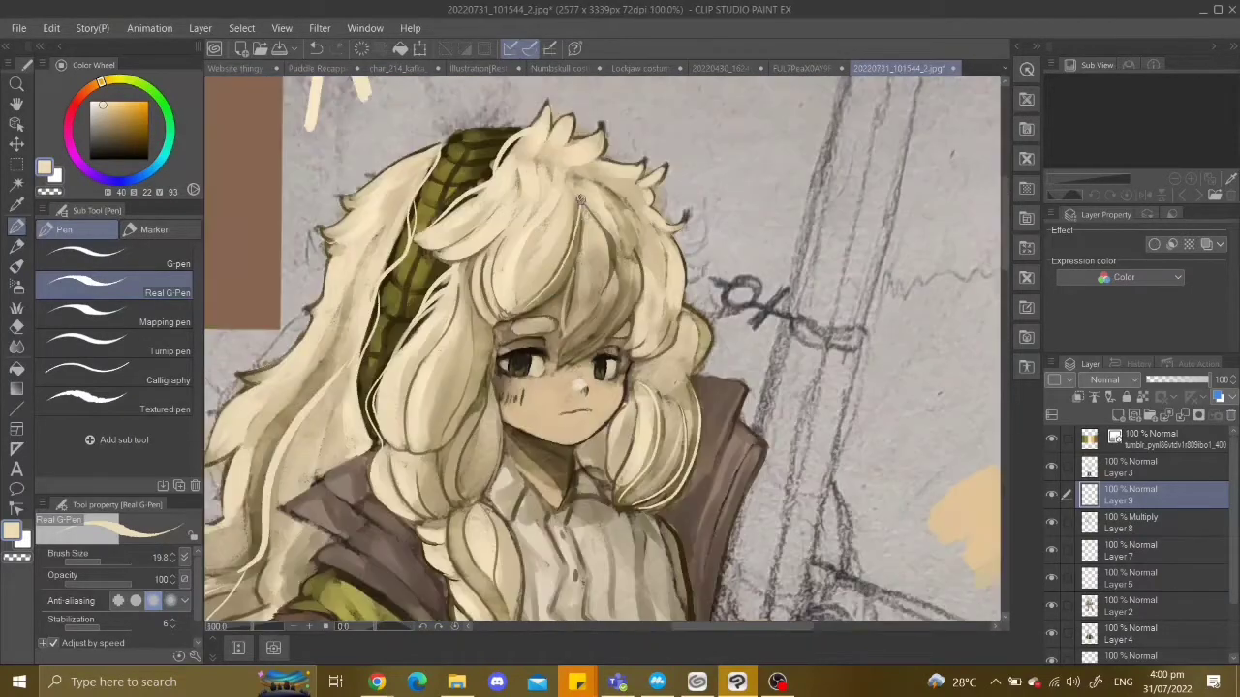
Add near-white highlight strokes to the bangs, side locks and long hair with the Real G-Pen.
{"action": "key", "text": "ctrl+minus"}
{"action": "key", "text": "ctrl+plus"}
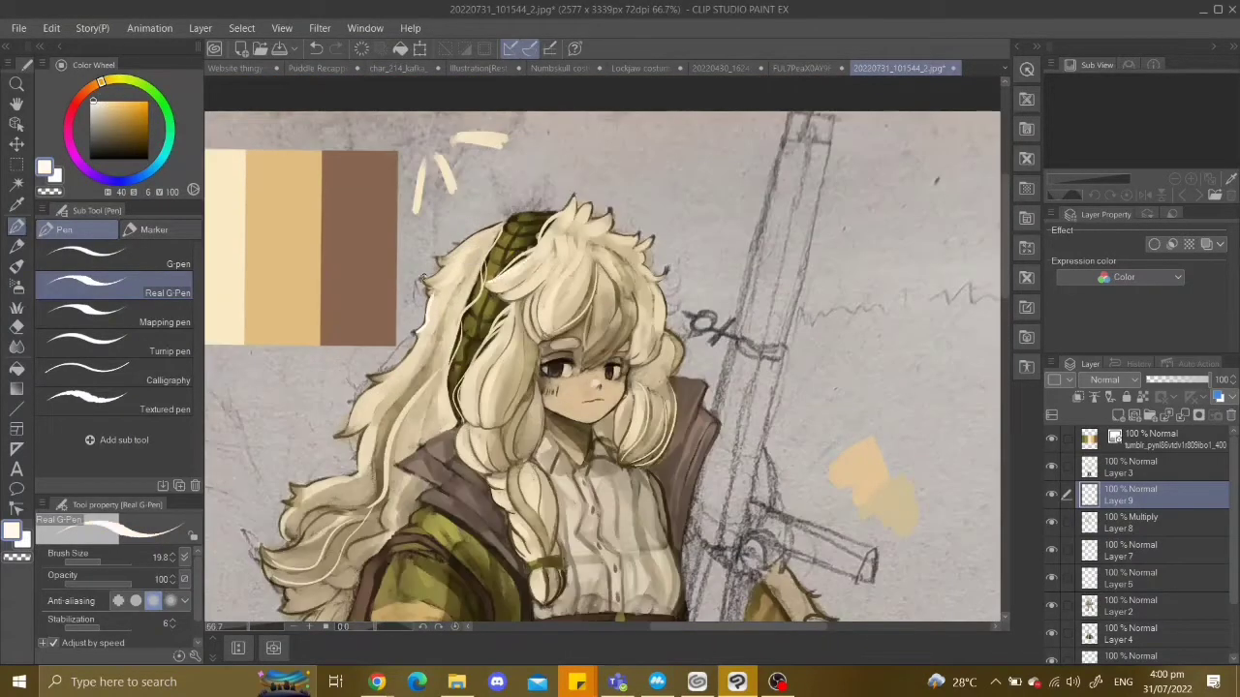
{"action": "key", "text": "ctrl+minus"}
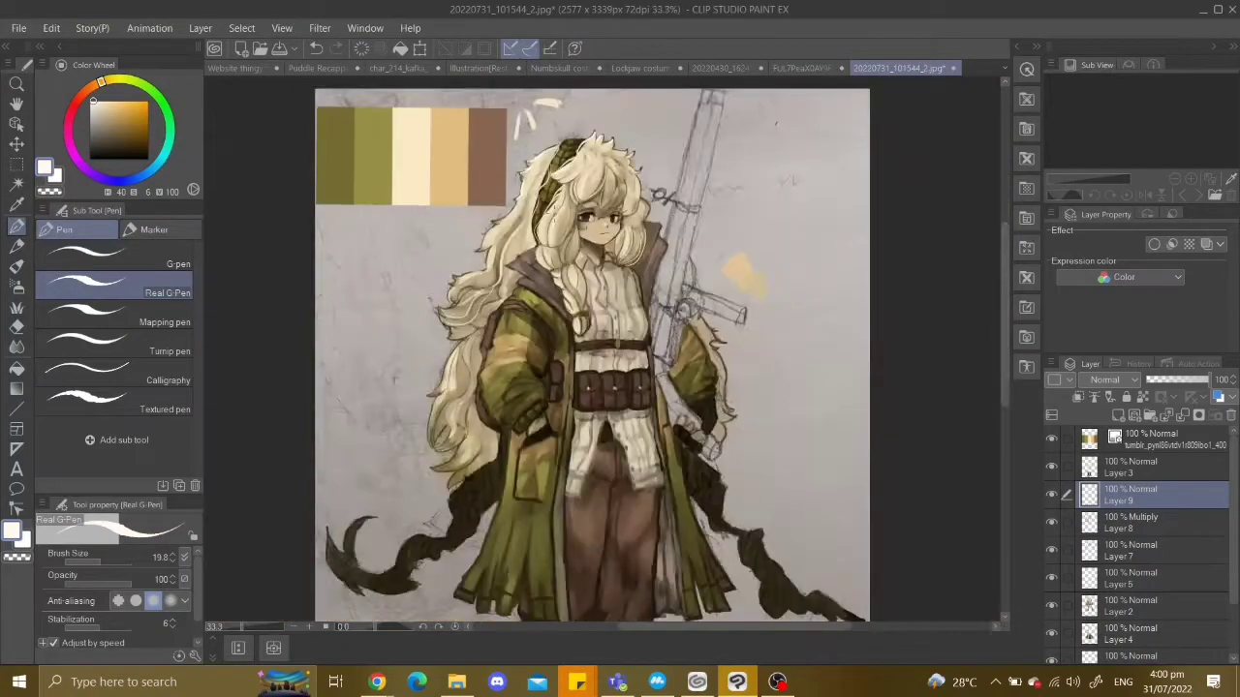
{"action": "key", "text": "ctrl+plus"}
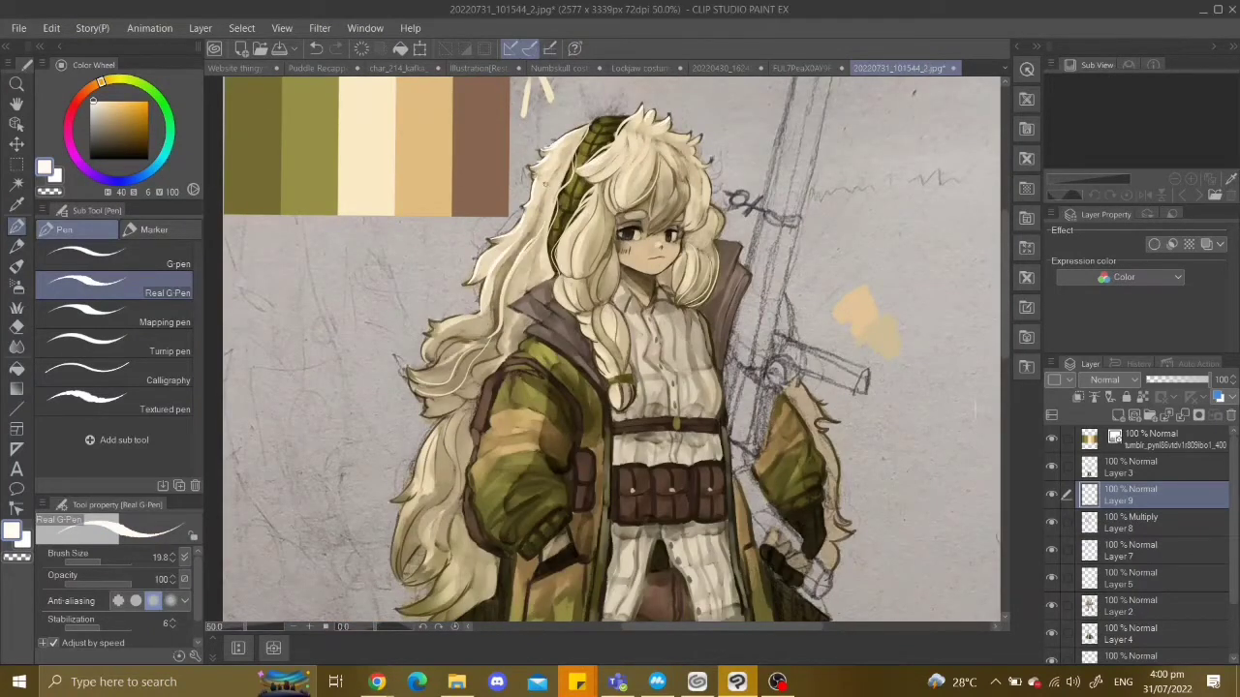
{"action": "key", "text": "ctrl+minus"}
{"action": "key", "text": "ctrl+plus"}
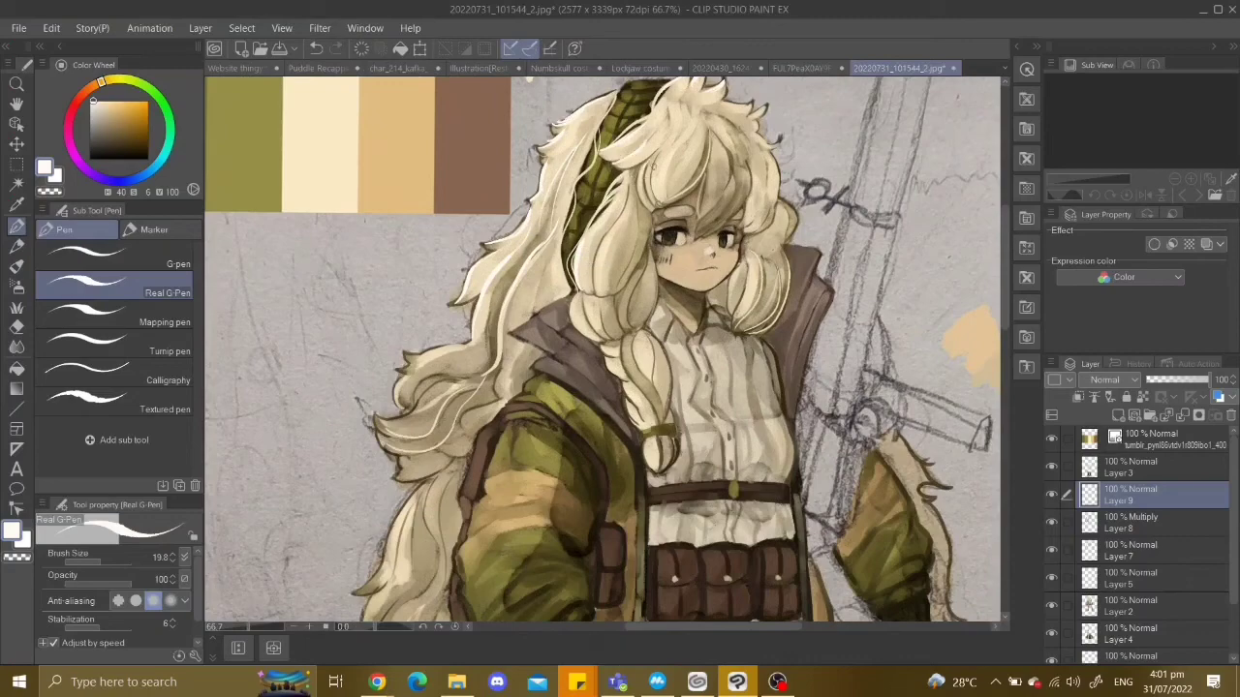
{"action": "key", "text": "ctrl+minus"}
{"action": "key", "text": "ctrl+plus"}
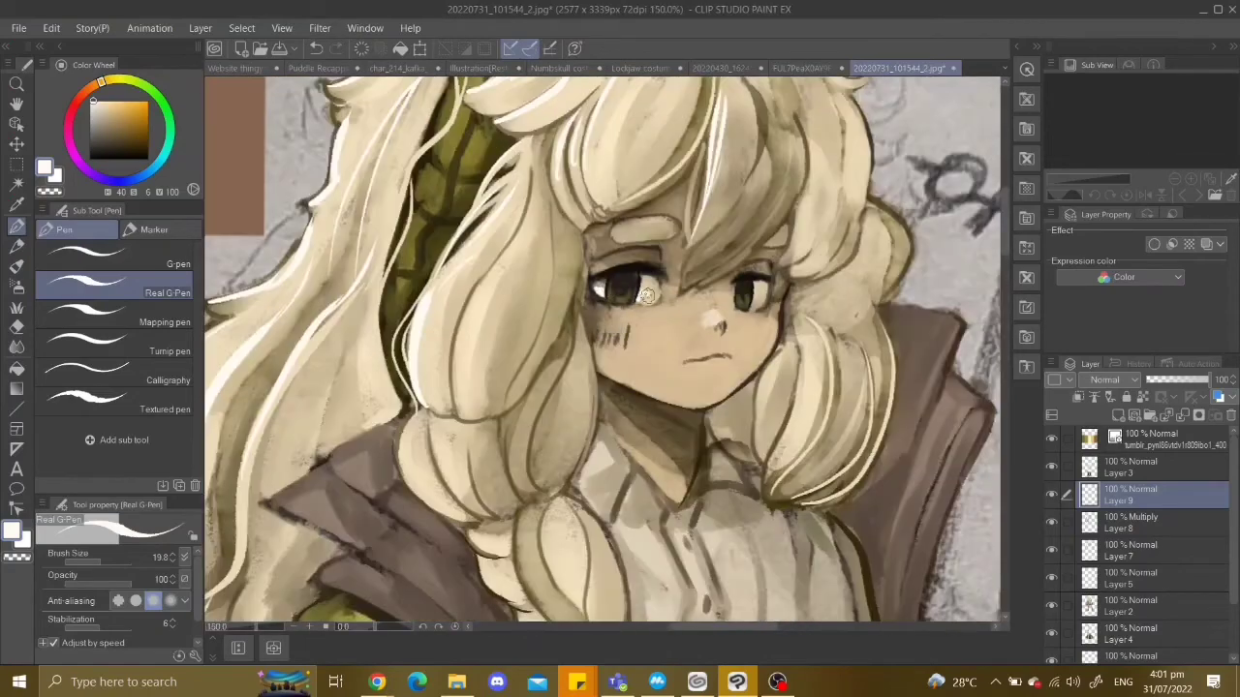
Paint the whites of both eyes in near-white with the Real G-Pen, undoing unwanted strokes.
{"action": "key", "text": "ctrl+minus"}
{"action": "key", "text": "ctrl+plus"}
{"action": "key", "text": "ctrl+plus"}
{"action": "key", "text": "ctrl+z"}
{"action": "key", "text": "ctrl+z"}
{"action": "key", "text": "ctrl+minus"}
{"action": "key", "text": "ctrl+plus"}
{"action": "key", "text": "ctrl+z"}
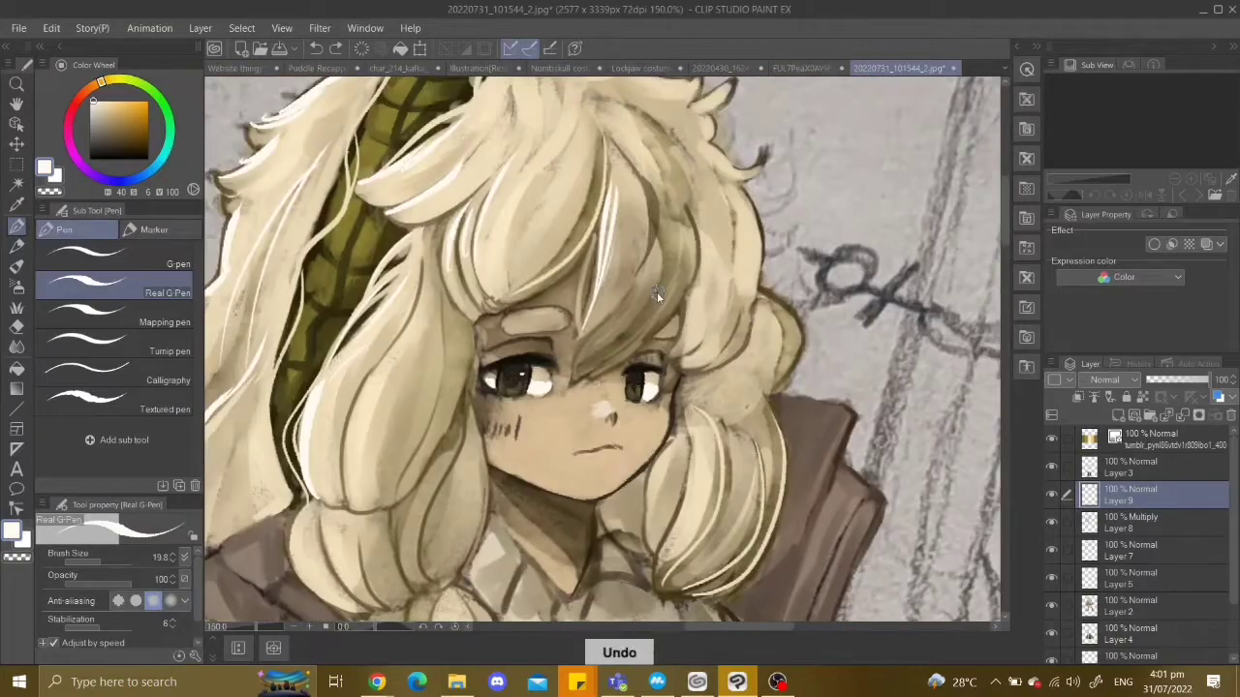
{"action": "key", "text": "ctrl+minus"}
{"action": "key", "text": "ctrl+plus"}
Draw light orange ring lines inside both irises with the Real G-Pen at size 19.8.
{"action": "key", "text": "ctrl+z"}
{"action": "key", "text": "ctrl+plus"}
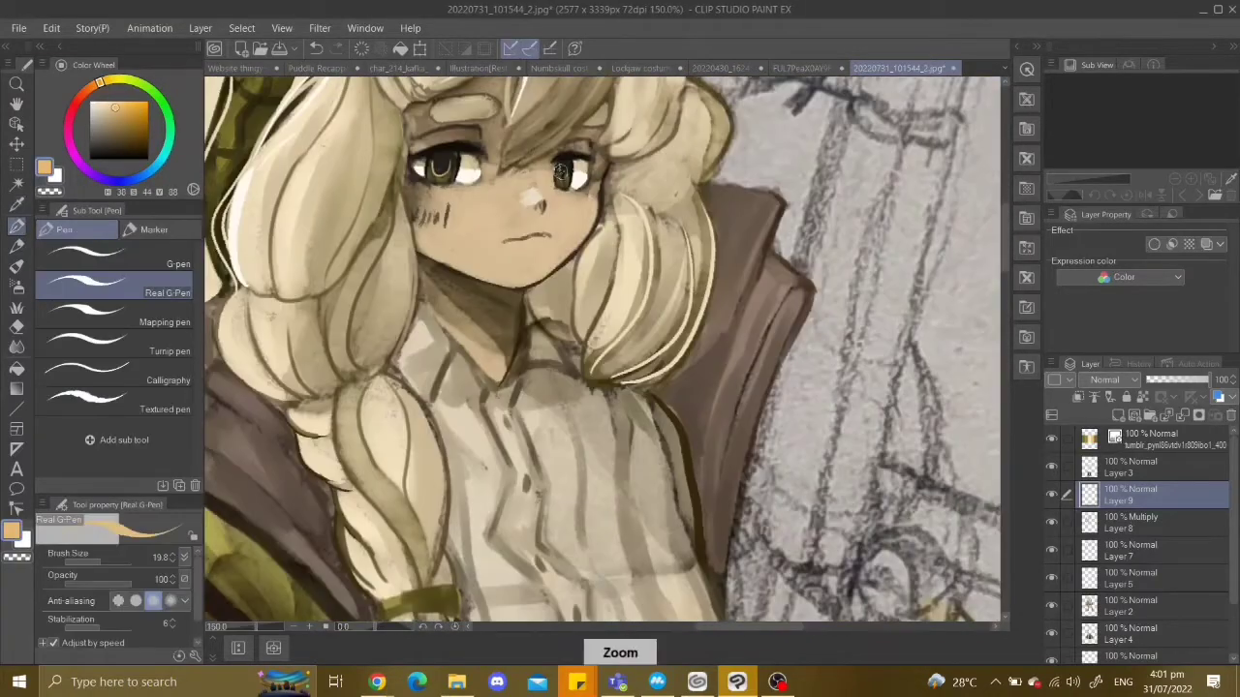
{"action": "key", "text": "ctrl+minus"}
{"action": "key", "text": "ctrl+plus"}
{"action": "key", "text": "ctrl+z"}
{"action": "key", "text": "ctrl+plus"}
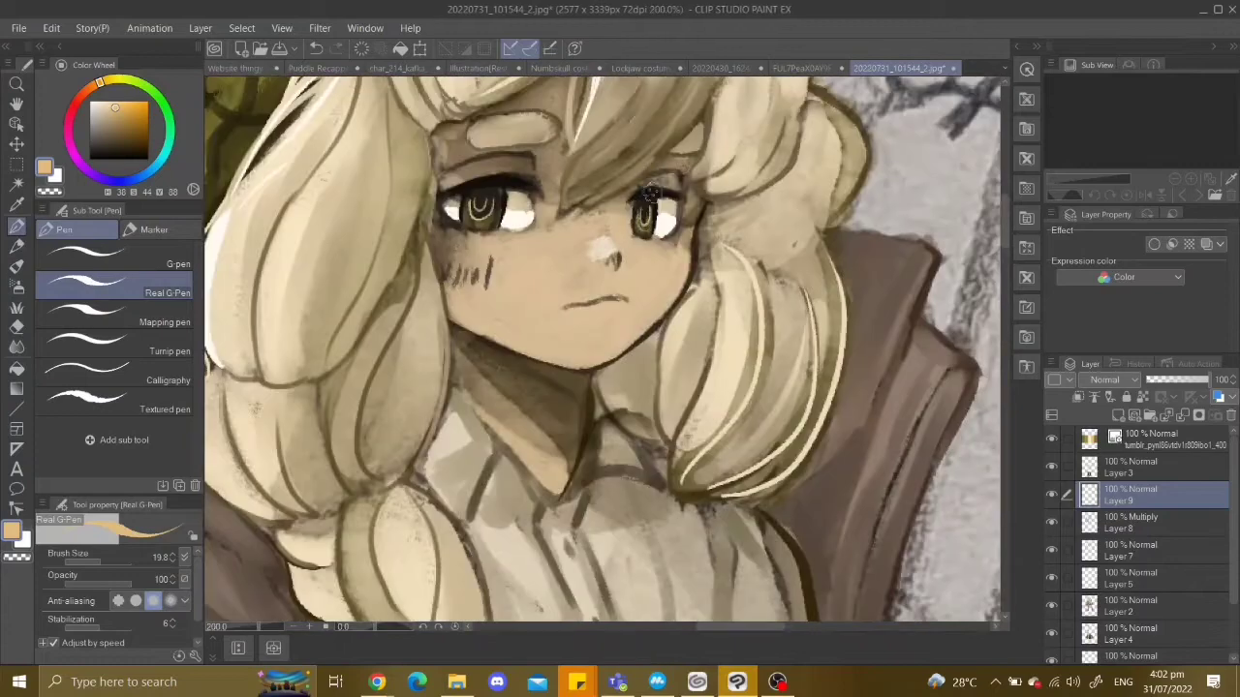
Refine the iris rings and eye whites with tan and near-white strokes, undoing unwanted ones.
{"action": "key", "text": "ctrl+minus"}
{"action": "key", "text": "ctrl+plus"}
{"action": "key", "text": "ctrl+minus"}
{"action": "key", "text": "ctrl+z"}
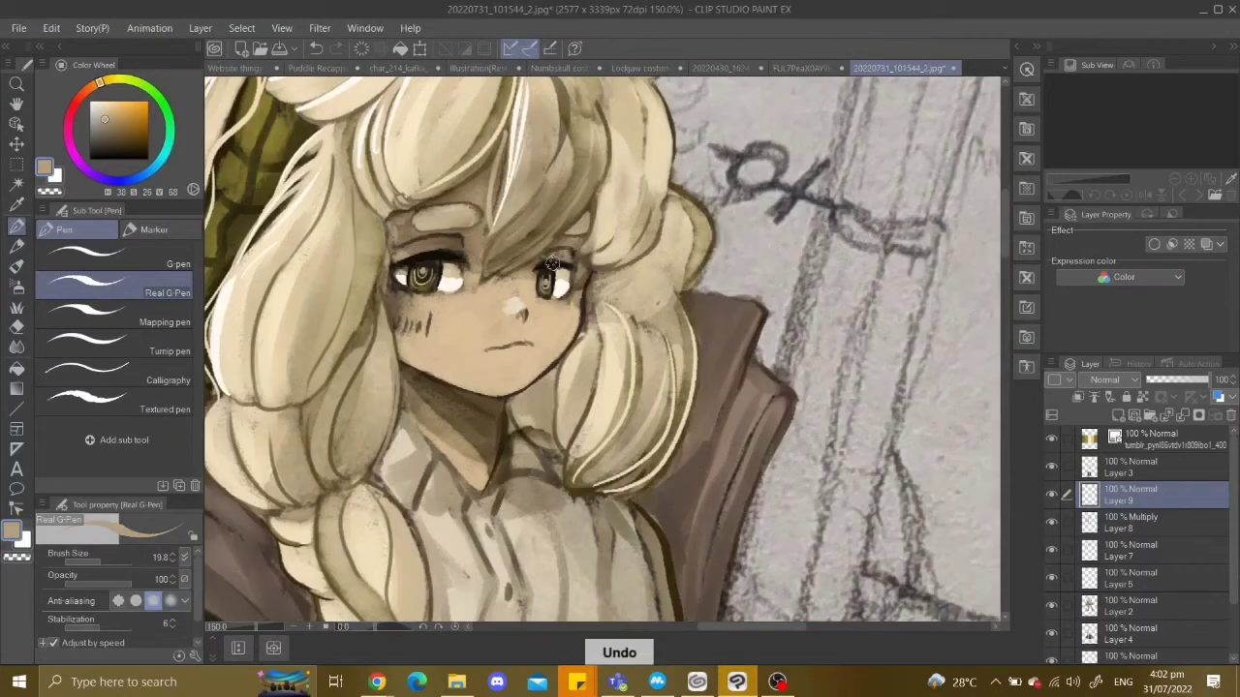
{"action": "key", "text": "ctrl+plus"}
{"action": "key", "text": "ctrl+z"}
{"action": "key", "text": "ctrl+plus"}
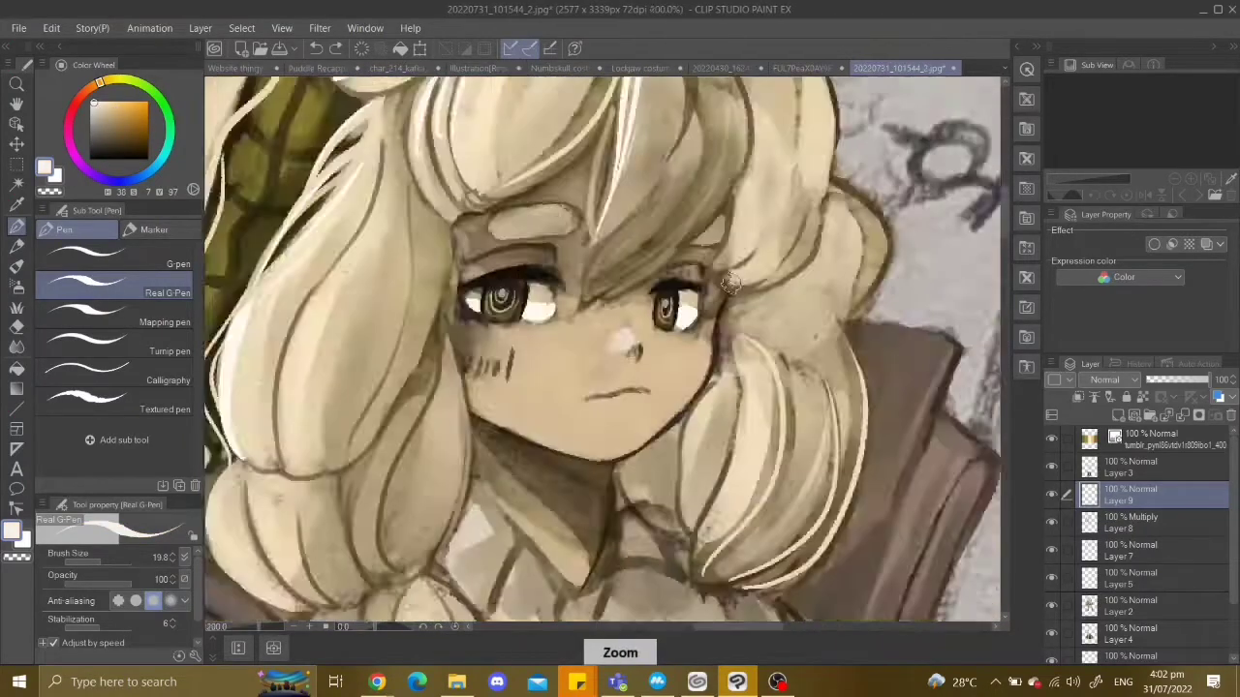
Sample a tan-brown and add fine strokes to the upper irises to complete the ringed pupils.
{"action": "key", "text": "ctrl+plus"}
{"action": "left_click", "coordinate": [641, 363], "text": "alt"}
{"action": "key", "text": "ctrl+minus"}
{"action": "key", "text": "ctrl+plus"}
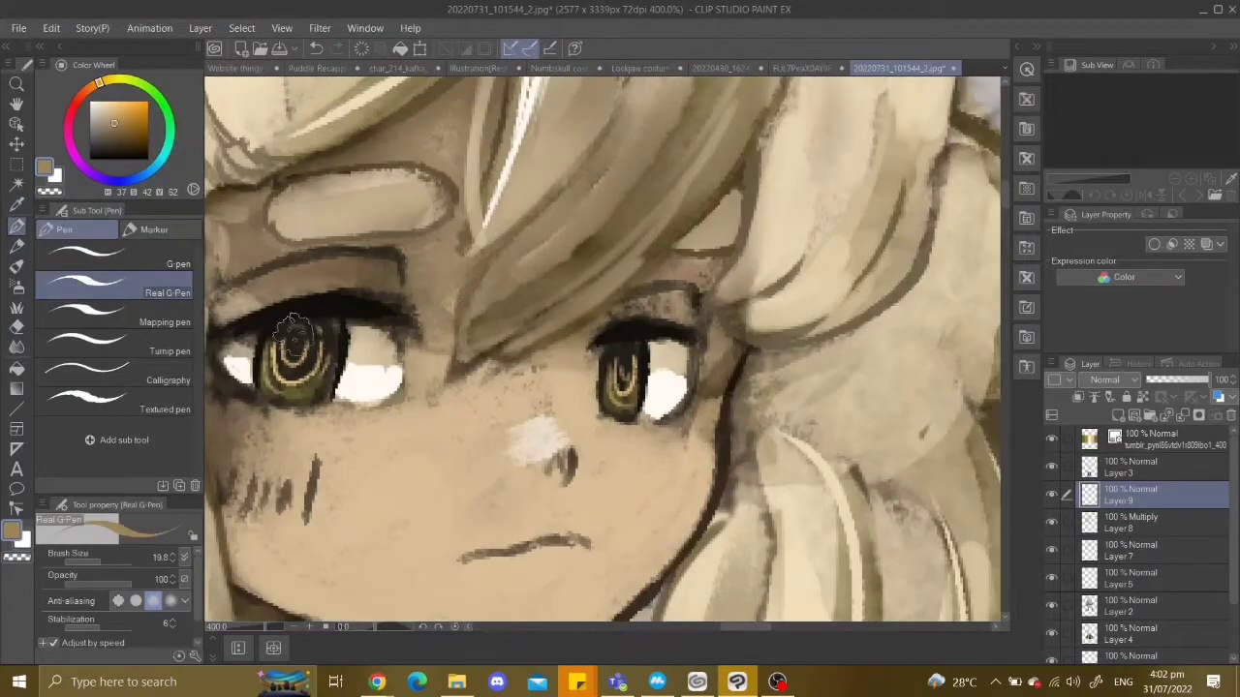
{"action": "key", "text": "ctrl+minus"}
{"action": "key", "text": "ctrl+minus"}
{"action": "key", "text": "ctrl+minus"}
{"action": "key", "text": "ctrl+minus"}
{"action": "key", "text": "ctrl+minus"}
{"action": "key", "text": "ctrl+plus"}
{"action": "key", "text": "ctrl+plus"}
{"action": "key", "text": "ctrl+plus"}
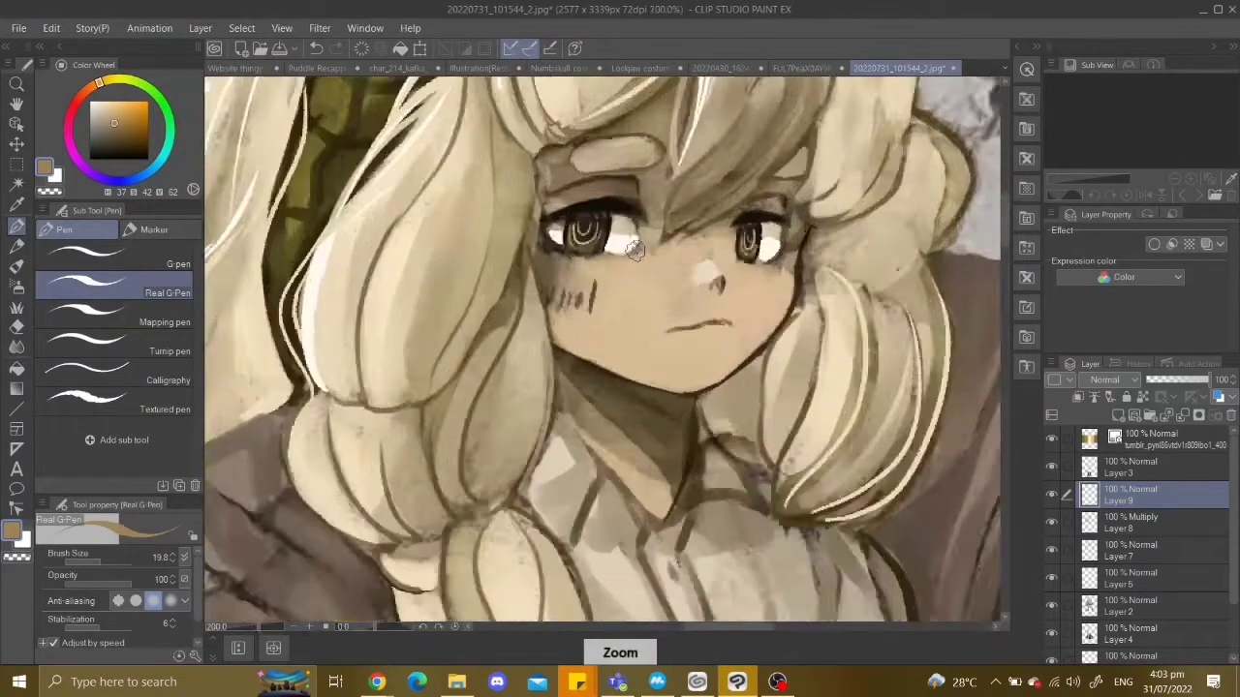
Strengthen the outlines of the hair framing the face in dark brown with the Real G-Pen.
{"action": "key", "text": "ctrl+minus"}
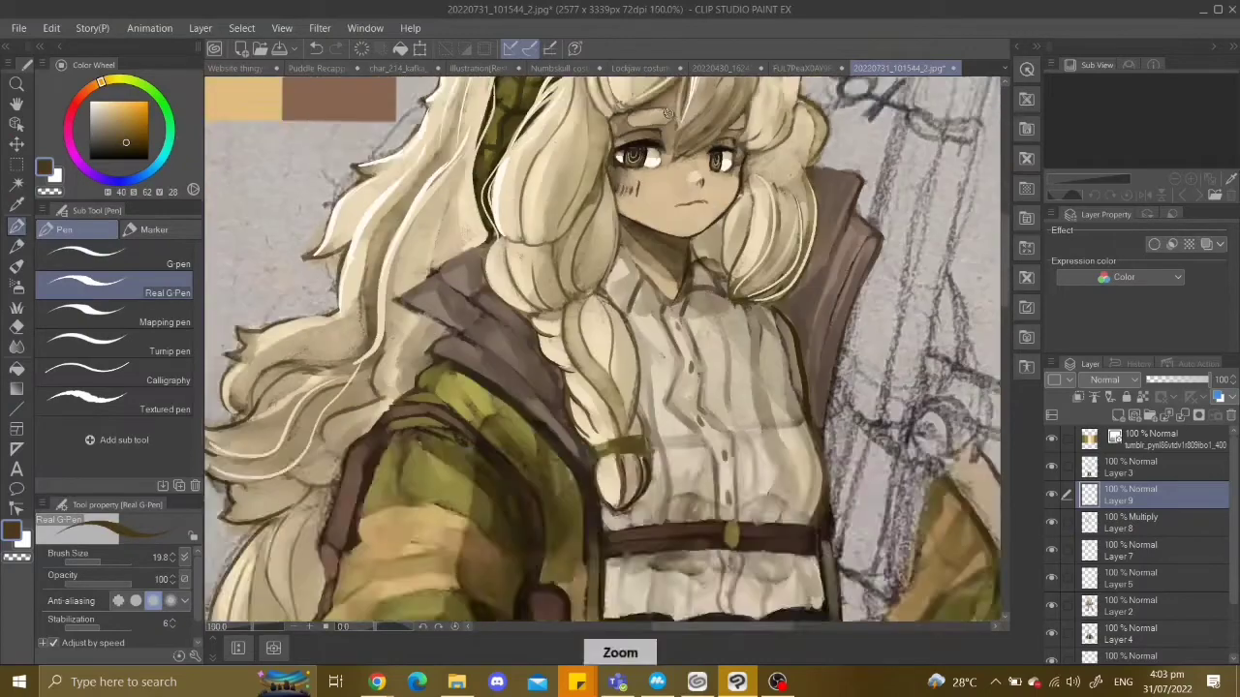
{"action": "key", "text": "ctrl+z"}
{"action": "key", "text": "ctrl+minus"}
{"action": "key", "text": "ctrl+minus"}
{"action": "key", "text": "ctrl+minus"}
{"action": "key", "text": "ctrl+minus"}
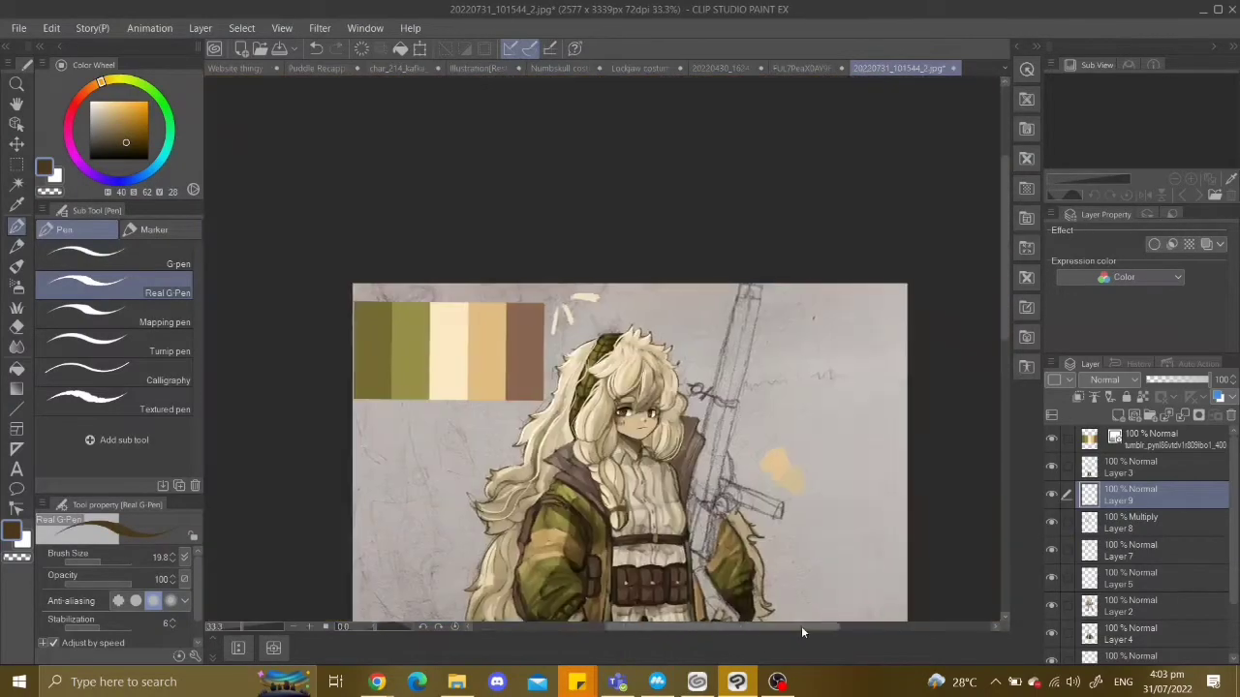
{"action": "key", "text": "ctrl+plus"}
{"action": "key", "text": "ctrl+plus"}
{"action": "key", "text": "ctrl+plus"}
{"action": "key", "text": "ctrl+plus"}
{"action": "key", "text": "ctrl+plus"}
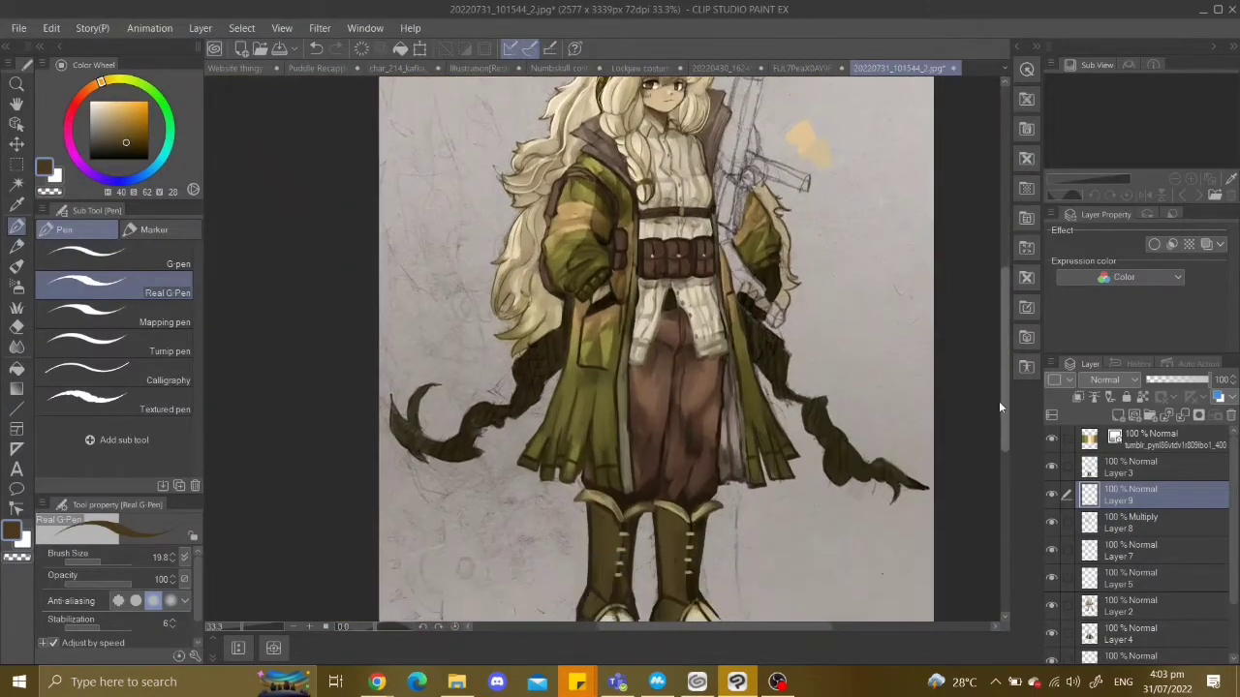
Sample the skin tone and retouch the face around the mouth and cheeks with the Real G-Pen at size 19.8.
{"action": "left_click", "coordinate": [17, 204]}
{"action": "left_click", "coordinate": [17, 224]}
{"action": "key", "text": "ctrl+plus"}
{"action": "key", "text": "ctrl+plus"}
{"action": "key", "text": "ctrl+z"}
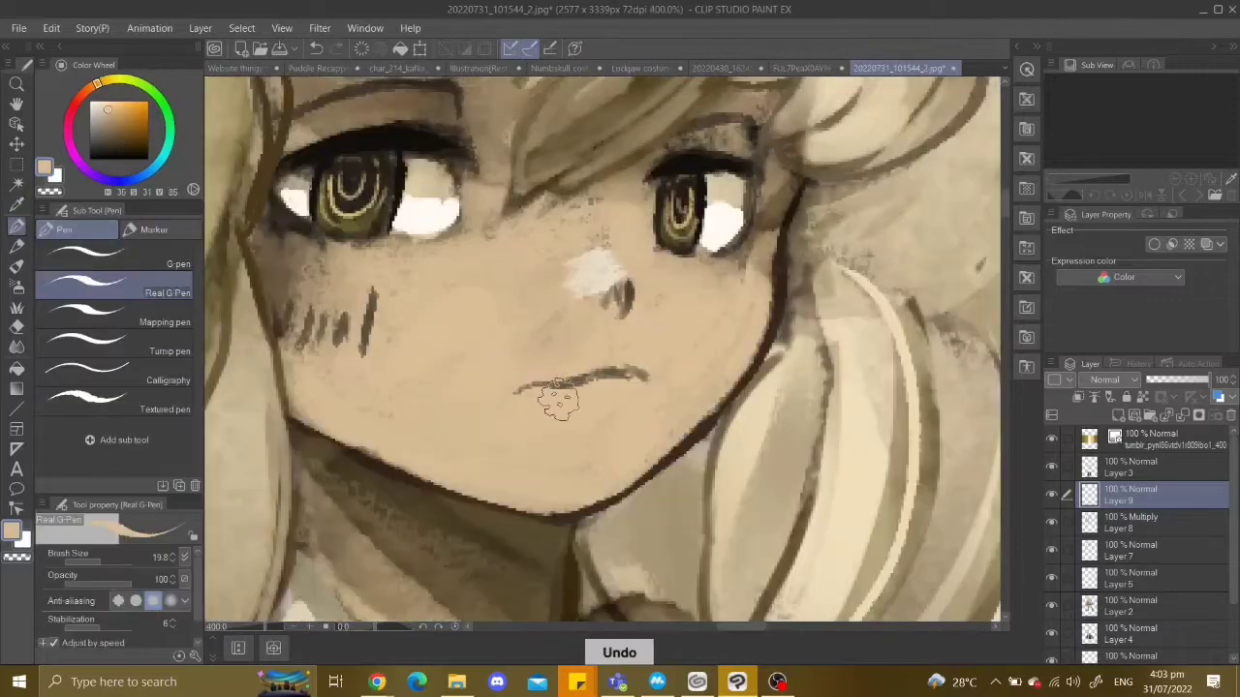
{"action": "key", "text": "ctrl+minus"}
{"action": "key", "text": "ctrl+minus"}
{"action": "key", "text": "ctrl+minus"}
{"action": "key", "text": "ctrl+minus"}
{"action": "key", "text": "ctrl+minus"}
{"action": "key", "text": "ctrl+minus"}
{"action": "key", "text": "ctrl+plus"}
{"action": "key", "text": "ctrl+plus"}
{"action": "key", "text": "ctrl+plus"}
{"action": "key", "text": "ctrl+plus"}
{"action": "key", "text": "ctrl+minus"}
{"action": "key", "text": "ctrl+minus"}
{"action": "key", "text": "ctrl+minus"}
{"action": "key", "text": "ctrl+minus"}
{"action": "key", "text": "ctrl+plus"}
{"action": "key", "text": "ctrl+plus"}
{"action": "key", "text": "ctrl+plus"}
{"action": "key", "text": "ctrl+plus"}
Smooth and brighten the face's skin tone with the Round mixing brush at size 12.2.
{"action": "key", "text": "b"}
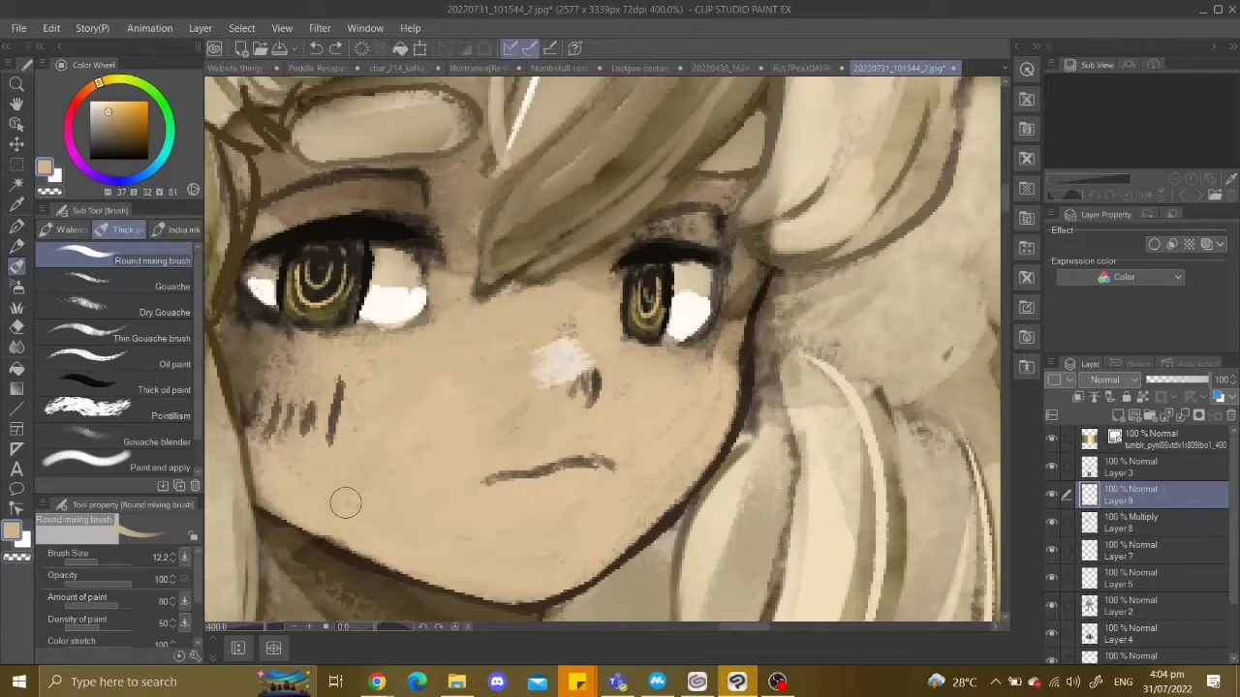
{"action": "key", "text": "ctrl+minus"}
{"action": "key", "text": "ctrl+minus"}
{"action": "key", "text": "ctrl+minus"}
{"action": "key", "text": "ctrl+plus"}
{"action": "key", "text": "ctrl+plus"}
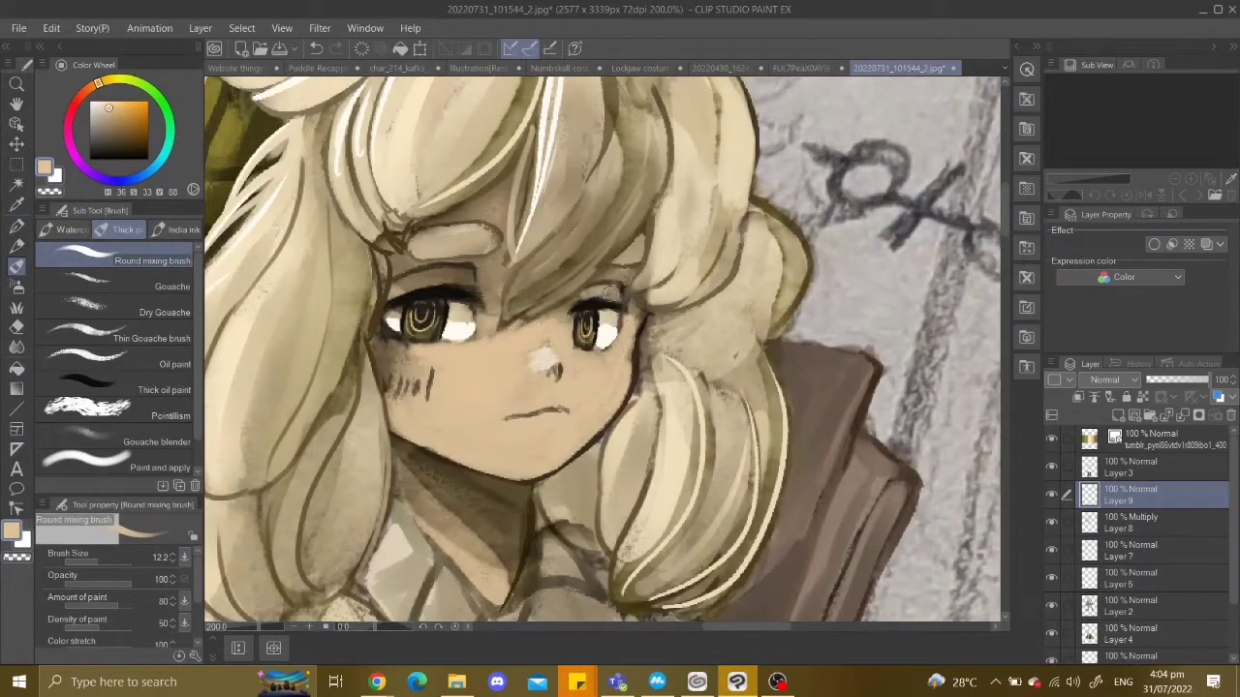
Add a new layer above Layer 9 and paint a soft pale cream glow over the bangs and face.
{"action": "key", "text": "ctrl+minus"}
{"action": "key", "text": "ctrl+minus"}
{"action": "key", "text": "ctrl+shift+n"}
{"action": "key", "text": "b"}
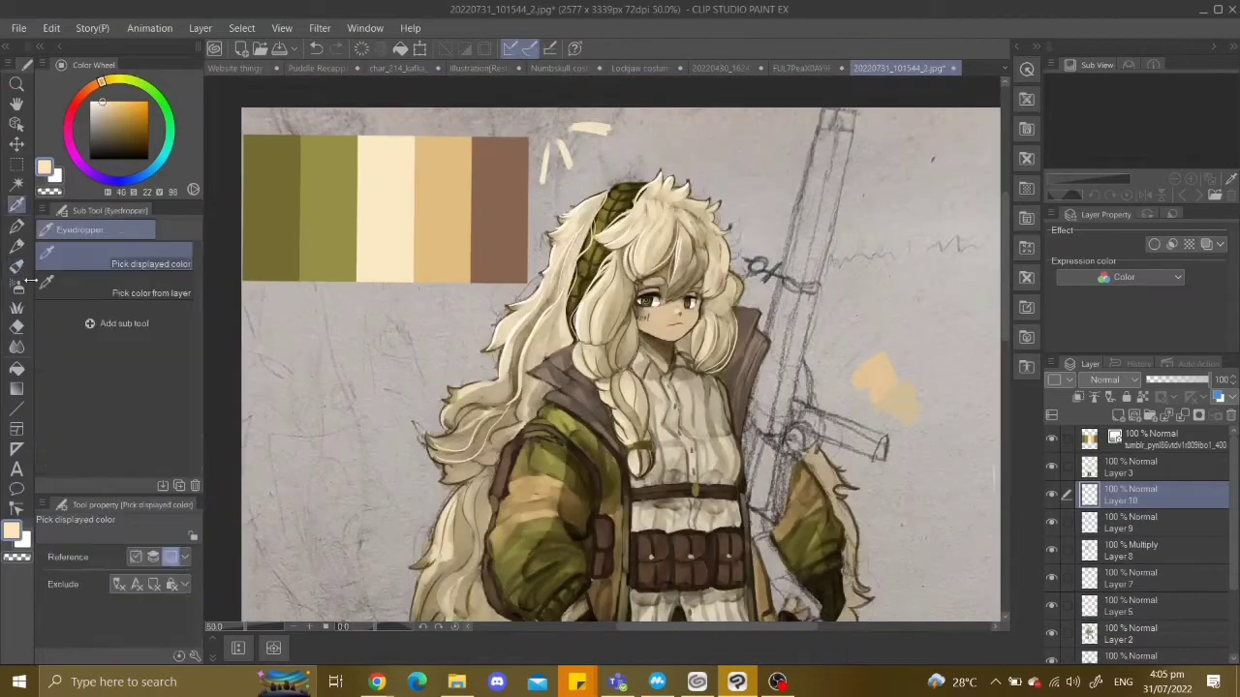
{"action": "key", "text": "ctrl+minus"}
{"action": "key", "text": "ctrl+plus"}
{"action": "key", "text": "ctrl+plus"}
Erase the pale glow from the eyes and bangs with the Soft eraser at size 35.3.
{"action": "key", "text": "e"}
{"action": "key", "text": "ctrl+z"}
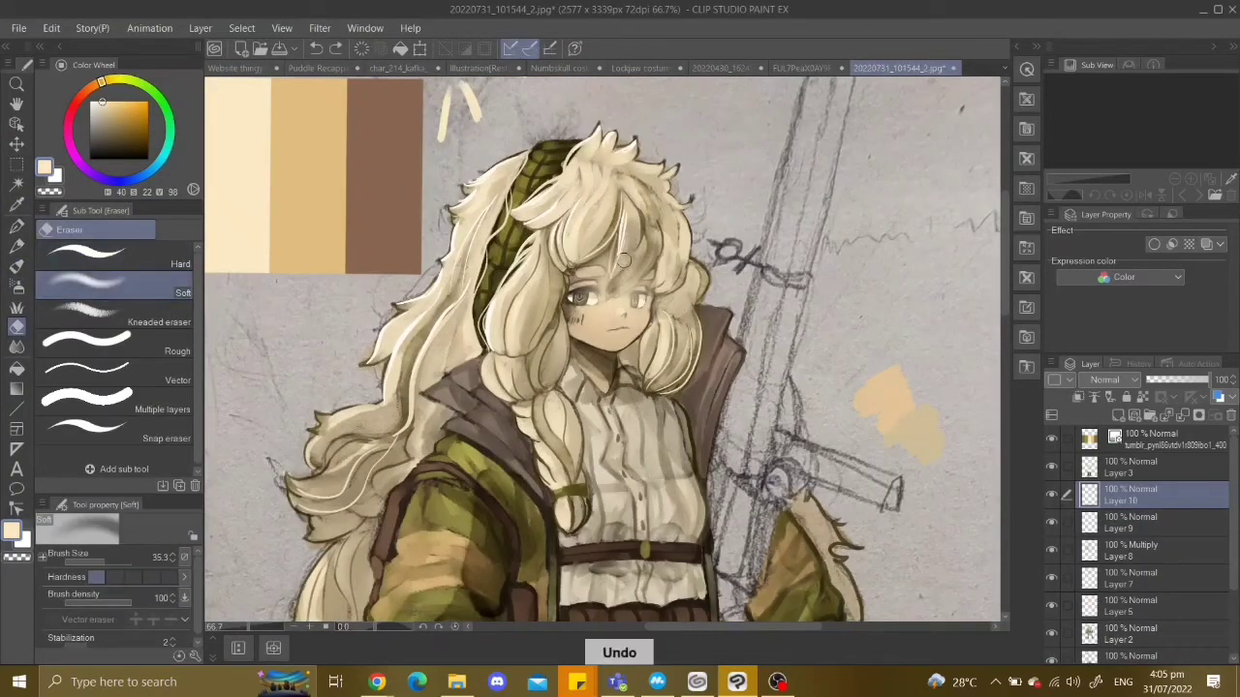
{"action": "key", "text": "ctrl+plus"}
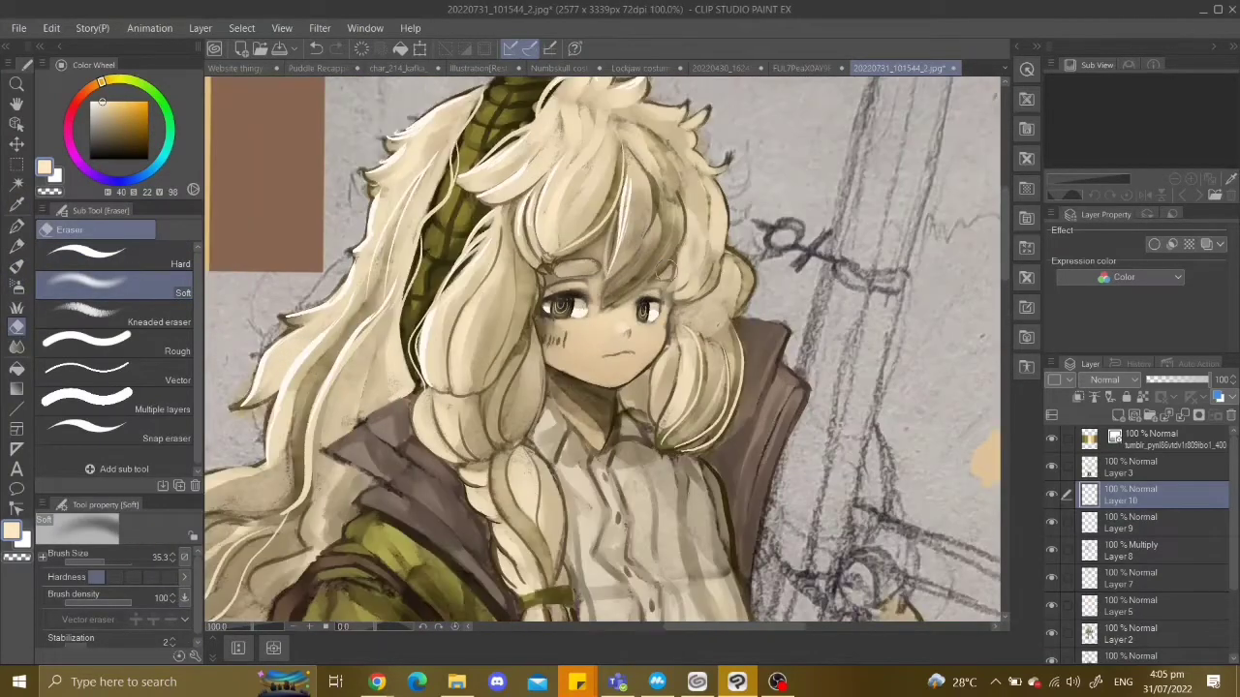
{"action": "key", "text": "ctrl+plus"}
{"action": "key", "text": "ctrl+plus"}
{"action": "key", "text": "ctrl+z"}
Return to Layer 9 and retouch the upper eyelids in tan with the Real G-Pen at size 19.8.
{"action": "key", "text": "p"}
{"action": "key", "text": "alt+bracketleft"}
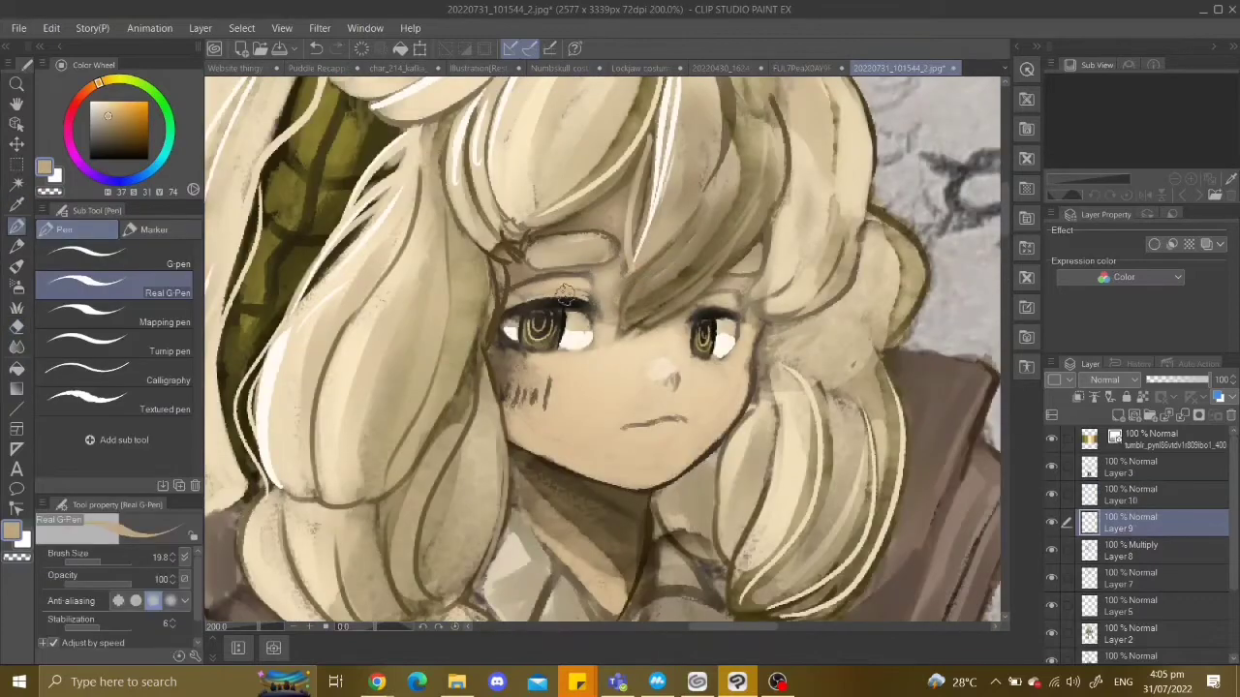
{"action": "key", "text": "ctrl+minus"}
{"action": "key", "text": "ctrl+plus"}
{"action": "key", "text": "ctrl+z"}
{"action": "key", "text": "ctrl+minus"}
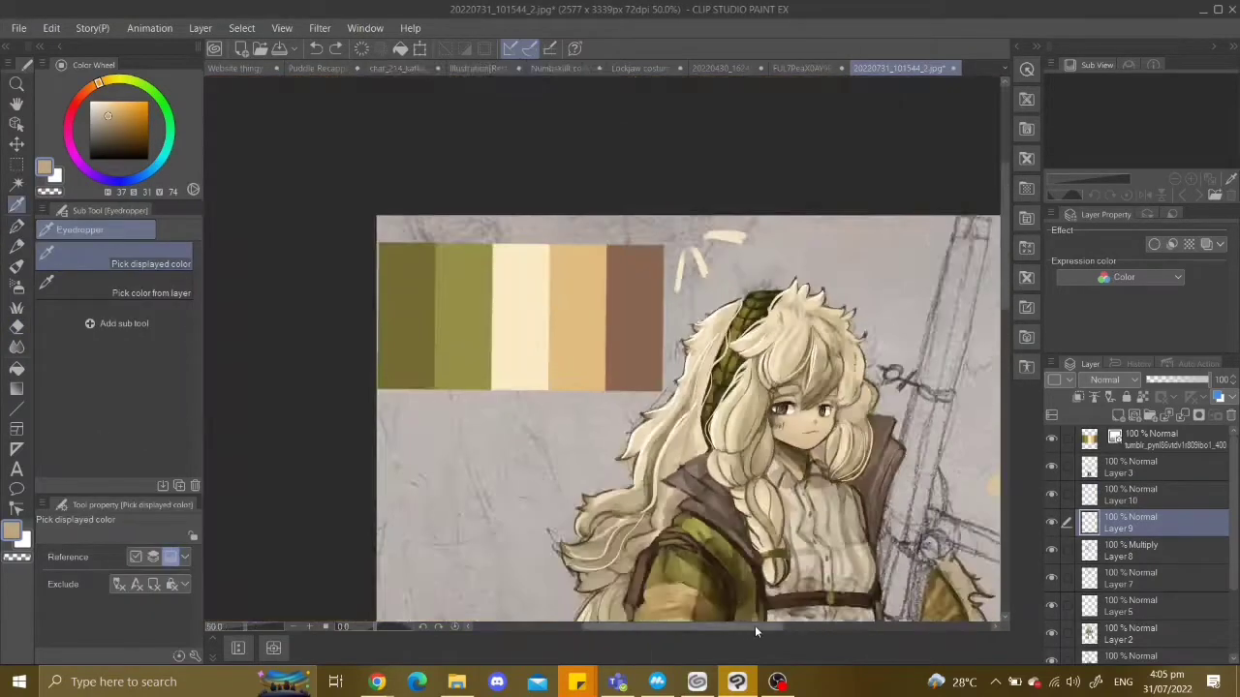
Tone down the whites of both eyes with the Soft eraser at size 13.5.
{"action": "key", "text": "ctrl+plus"}
{"action": "key", "text": "ctrl+z"}
{"action": "key", "text": "ctrl+minus"}
{"action": "key", "text": "ctrl+minus"}
{"action": "key", "text": "ctrl+plus"}
{"action": "key", "text": "ctrl+plus"}
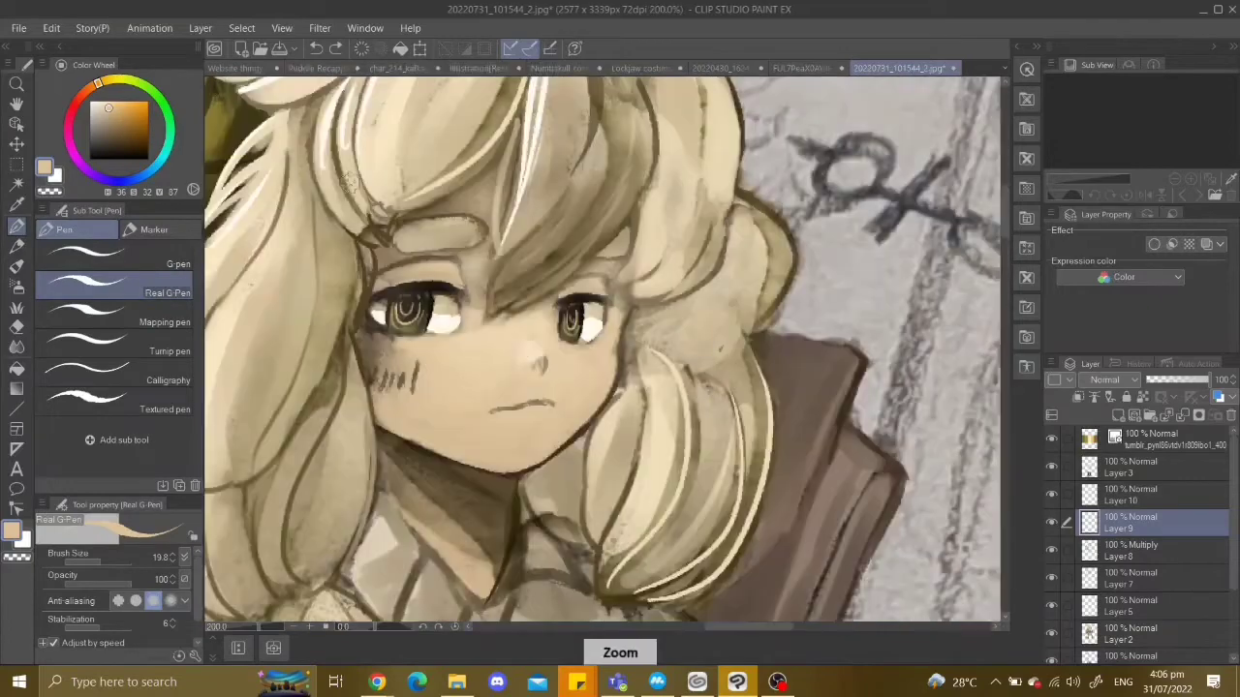
{"action": "key", "text": "ctrl+plus"}
{"action": "left_click", "coordinate": [16, 327]}
{"action": "left_click", "coordinate": [16, 327]}
{"action": "key", "text": "ctrl+minus"}
{"action": "key", "text": "ctrl+minus"}
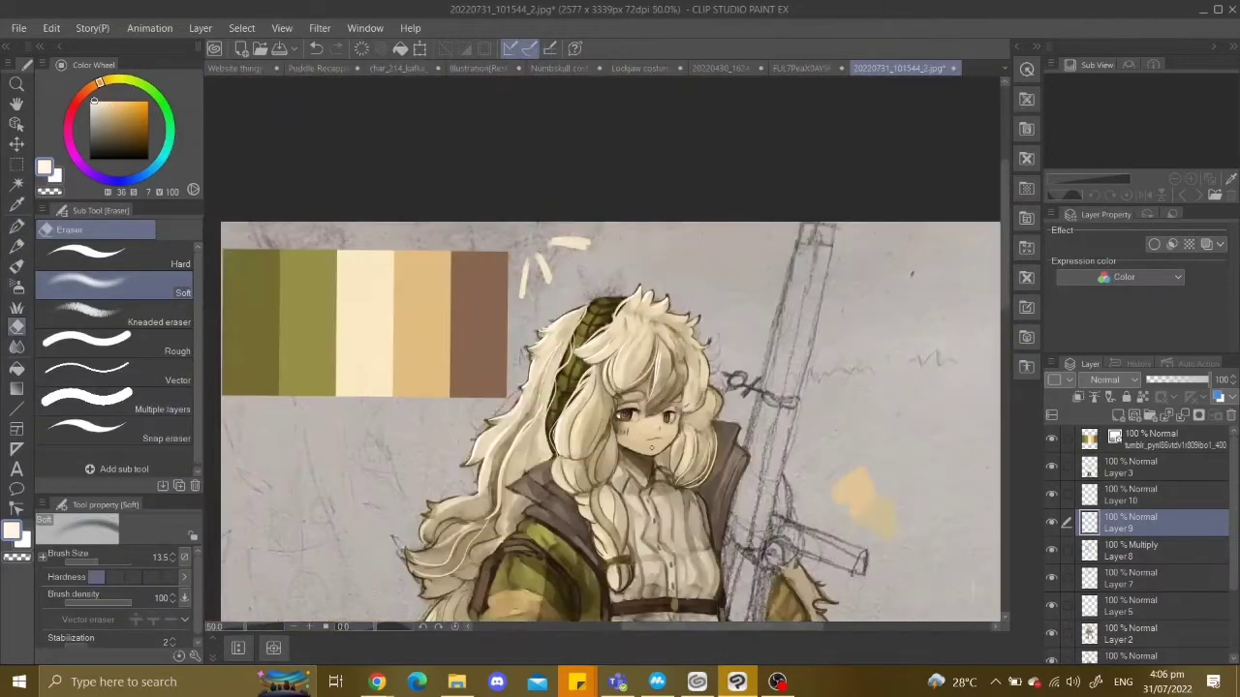
Retouch the ringed irises in near-black with the Round mixing brush at size 5.2 and the Gouache brush at size 7.6.
{"action": "key", "text": "ctrl+plus"}
{"action": "key", "text": "ctrl+plus"}
{"action": "key", "text": "ctrl+plus"}
{"action": "key", "text": "b"}
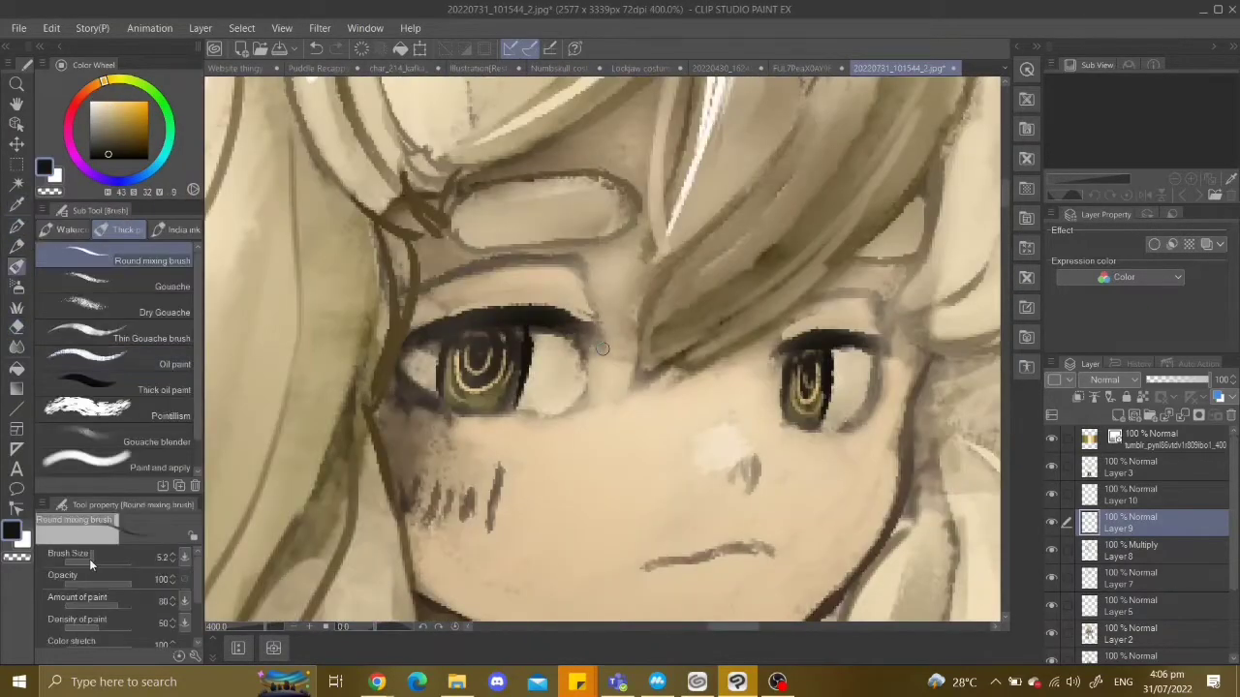
{"action": "key", "text": "ctrl+z"}
{"action": "left_click", "coordinate": [155, 286]}
{"action": "key", "text": "ctrl+z"}
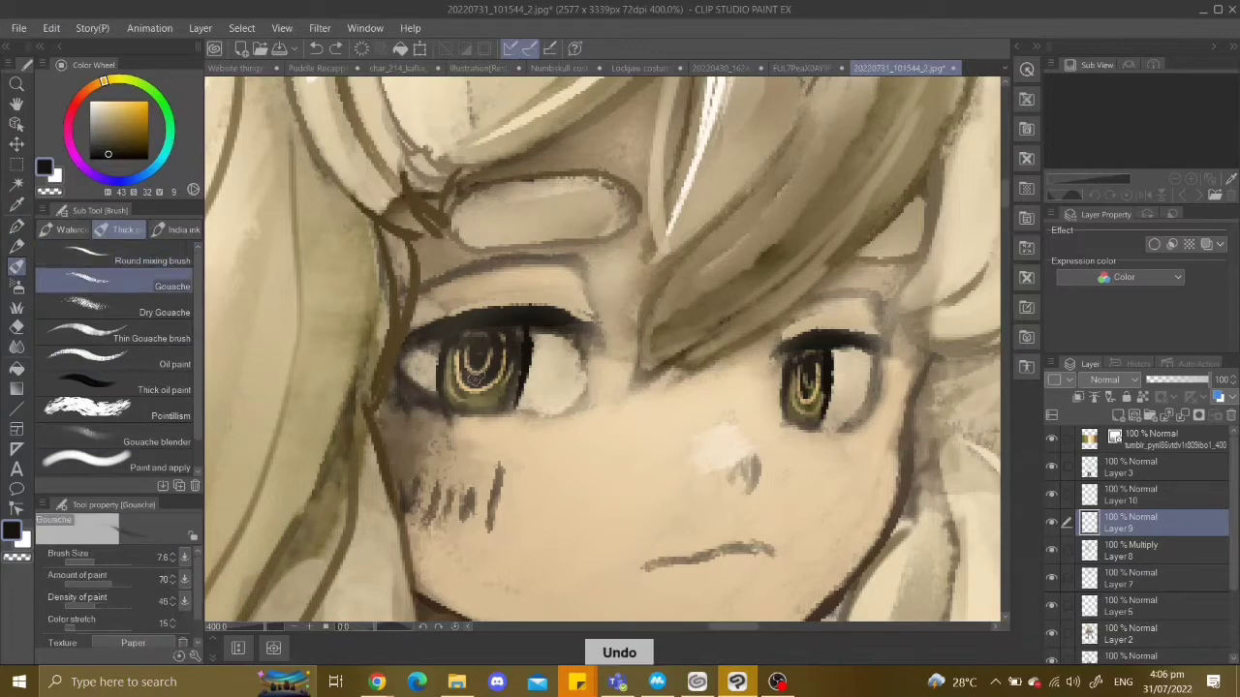
Erase the ring patterns from both irises with the Soft eraser at size 13.5.
{"action": "key", "text": "ctrl+minus"}
{"action": "key", "text": "ctrl+minus"}
{"action": "key", "text": "ctrl+minus"}
{"action": "key", "text": "ctrl+minus"}
{"action": "key", "text": "ctrl+minus"}
{"action": "key", "text": "ctrl+minus"}
{"action": "key", "text": "ctrl+plus"}
{"action": "key", "text": "ctrl+plus"}
{"action": "key", "text": "ctrl+plus"}
{"action": "key", "text": "e"}
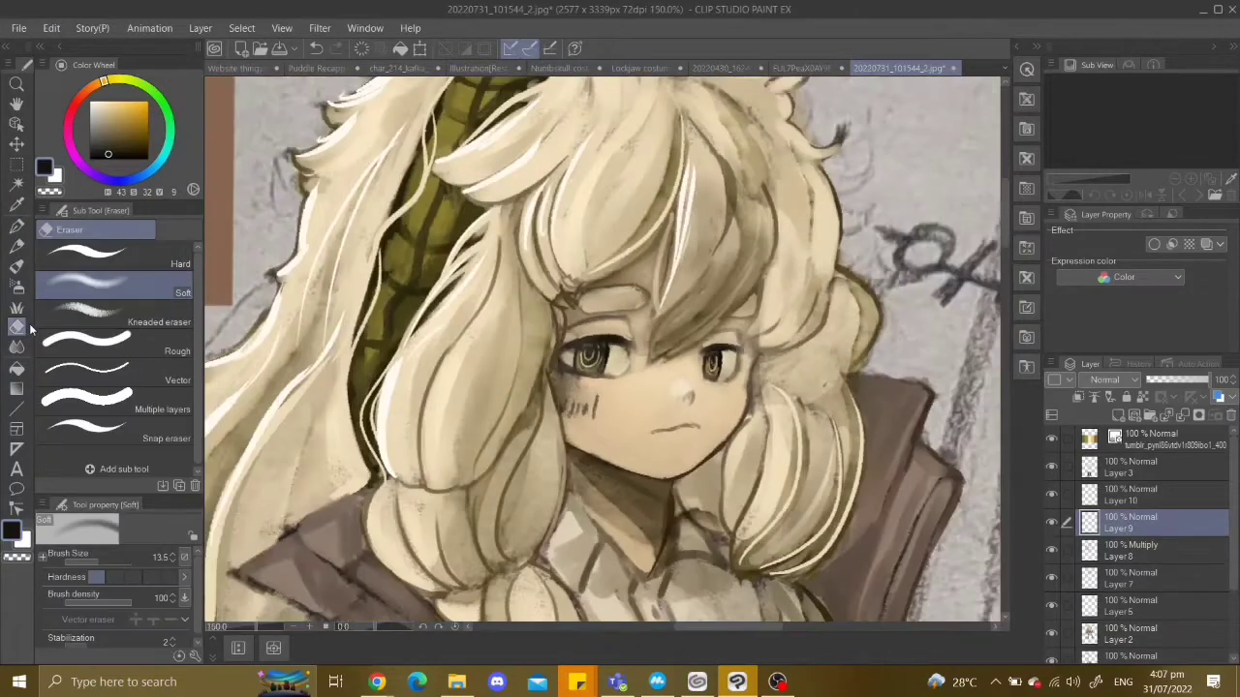
{"action": "key", "text": "ctrl+minus"}
{"action": "key", "text": "ctrl+minus"}
{"action": "key", "text": "ctrl+minus"}
{"action": "key", "text": "ctrl+minus"}
{"action": "key", "text": "ctrl+plus"}
{"action": "key", "text": "ctrl+plus"}
{"action": "key", "text": "ctrl+minus"}
Set Layer 10 to the Add blending mode at 67% opacity.
{"action": "left_click", "coordinate": [1124, 494]}
{"action": "left_click", "coordinate": [1109, 379]}
{"action": "left_click", "coordinate": [1108, 180]}
{"action": "left_click", "coordinate": [1190, 387]}
{"action": "key", "text": "ctrl+minus"}
Switch Layer 10 to the Glow dodge blending mode at 40% opacity.
{"action": "left_click", "coordinate": [1109, 380]}
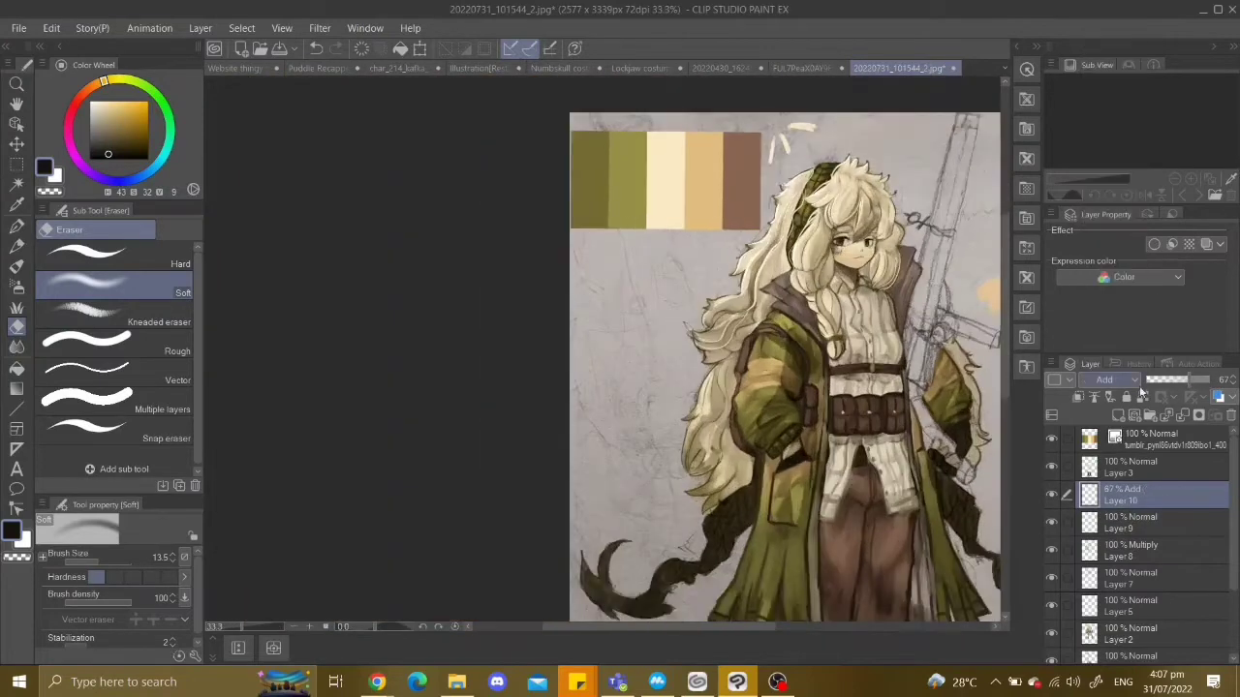
{"action": "left_click", "coordinate": [1096, 6]}
{"action": "left_click", "coordinate": [1109, 380]}
{"action": "left_click", "coordinate": [1105, 145]}
{"action": "left_click", "coordinate": [1168, 380]}
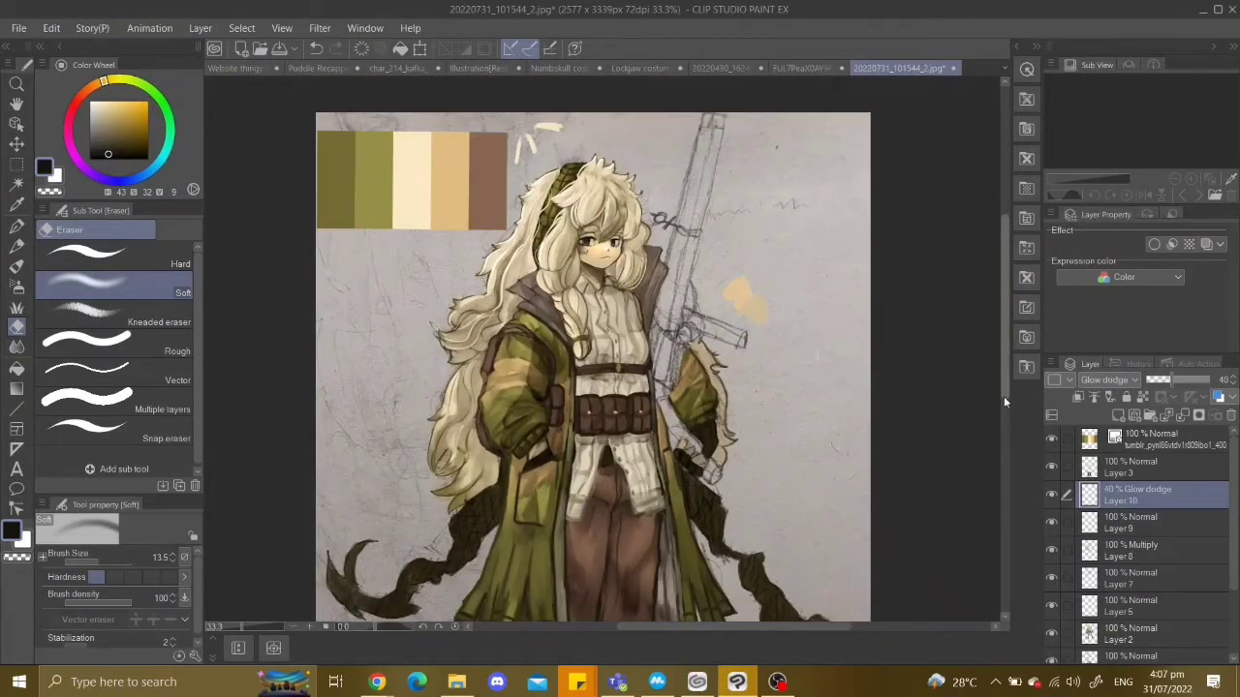
Return to Layer 9 and refine the eyes in white with the Real G-Pen at size 19.8 and the Soft eraser at size 10.1.
{"action": "scroll", "coordinate": [620, 349], "scroll_direction": "up", "scroll_amount": 5}
{"action": "key", "text": "p"}
{"action": "left_click", "coordinate": [1063, 523]}
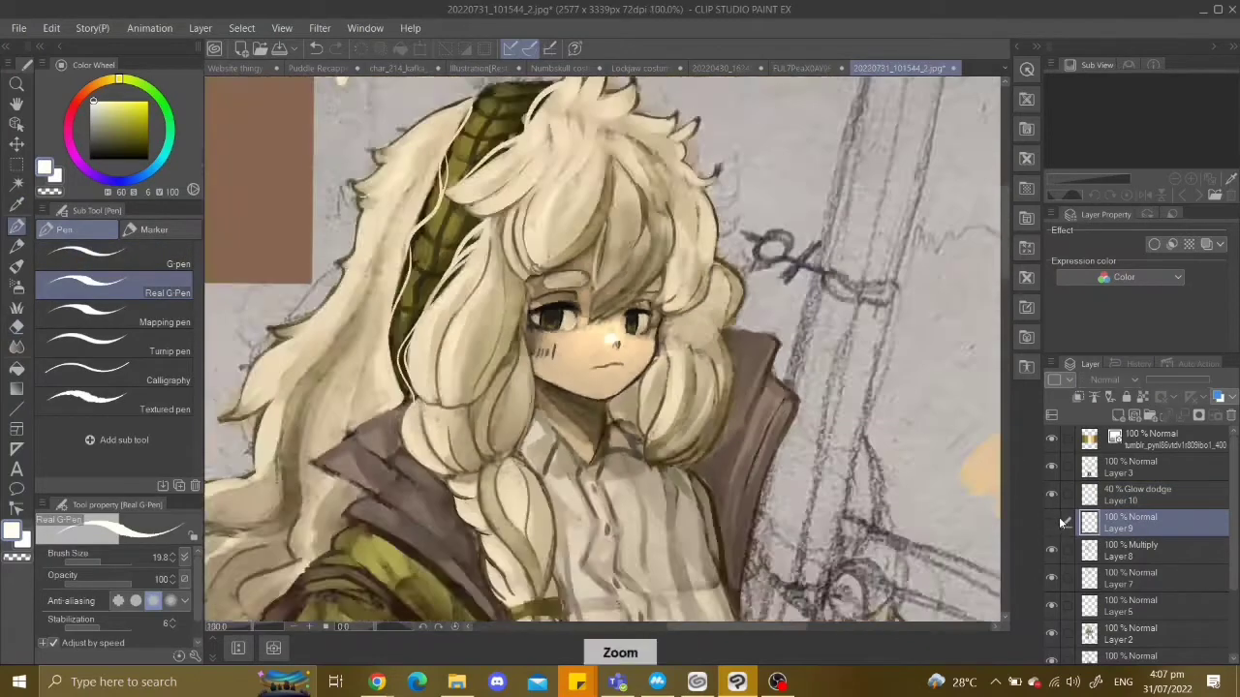
{"action": "key", "text": "ctrl+minus"}
{"action": "key", "text": "ctrl+minus"}
{"action": "key", "text": "ctrl+minus"}
{"action": "key", "text": "ctrl+plus"}
{"action": "key", "text": "ctrl+plus"}
{"action": "key", "text": "ctrl+plus"}
{"action": "key", "text": "ctrl+plus"}
{"action": "key", "text": "e"}
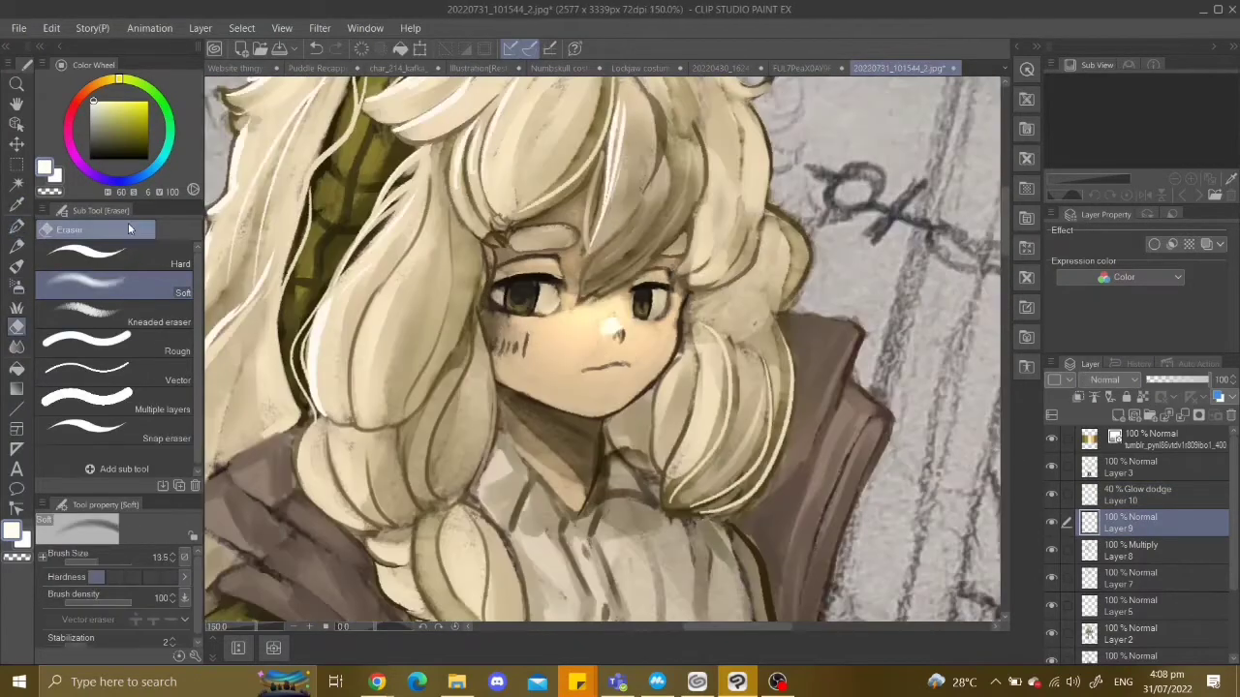
{"action": "key", "text": "ctrl+z"}
{"action": "key", "text": "ctrl+minus"}
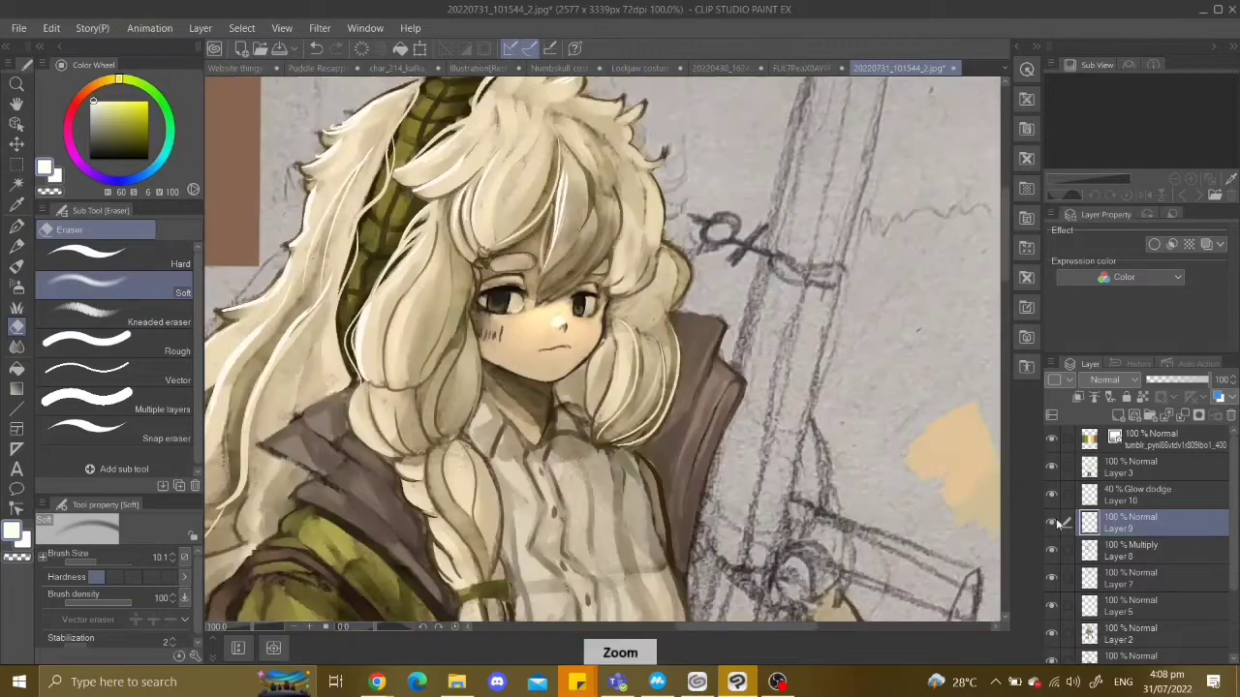
{"action": "key", "text": "ctrl+minus"}
{"action": "key", "text": "ctrl+plus"}
{"action": "key", "text": "ctrl+minus"}
{"action": "key", "text": "ctrl+minus"}
{"action": "key", "text": "ctrl+minus"}
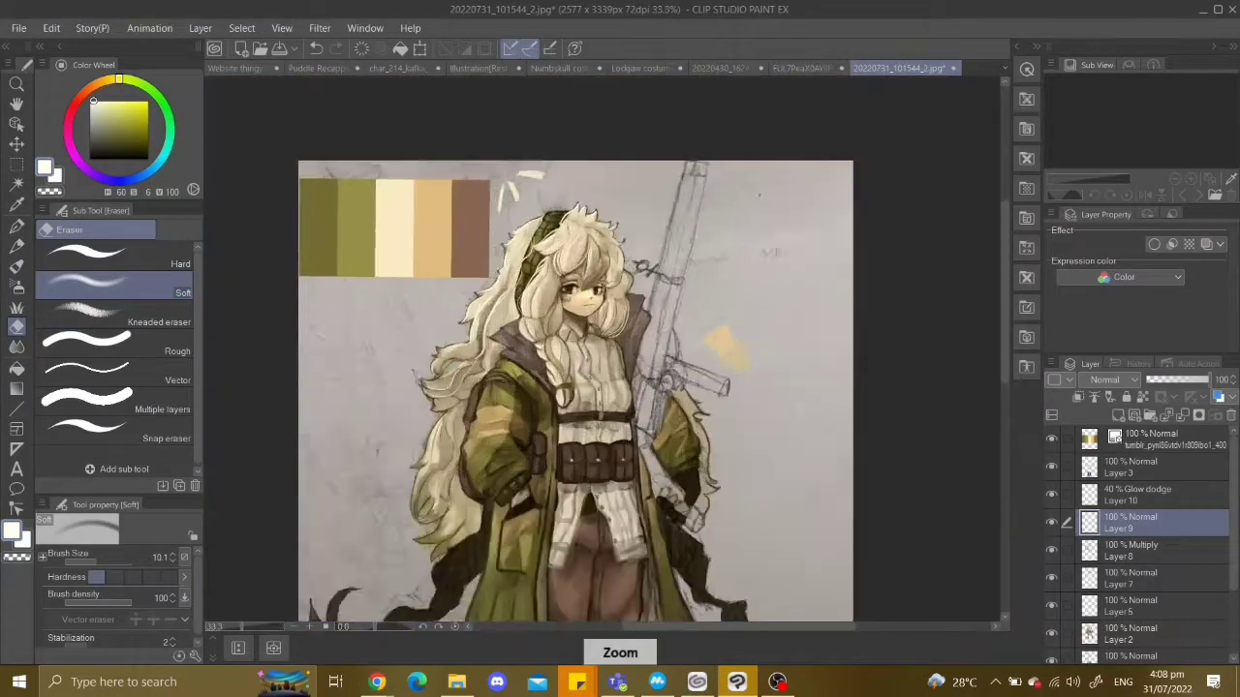
Darken the upper part of the irises in near-black with the Real G-Pen at size 19.8.
{"action": "key", "text": "ctrl+plus"}
{"action": "key", "text": "ctrl+plus"}
{"action": "key", "text": "ctrl+plus"}
{"action": "key", "text": "ctrl+plus"}
{"action": "key", "text": "p"}
{"action": "key", "text": "ctrl+z"}
{"action": "key", "text": "ctrl+z"}
{"action": "key", "text": "ctrl+minus"}
{"action": "key", "text": "ctrl+minus"}
{"action": "key", "text": "ctrl+minus"}
{"action": "key", "text": "ctrl+plus"}
{"action": "key", "text": "ctrl+plus"}
{"action": "key", "text": "ctrl+plus"}
{"action": "key", "text": "ctrl+minus"}
{"action": "key", "text": "ctrl+minus"}
{"action": "key", "text": "ctrl+minus"}
{"action": "key", "text": "ctrl+minus"}
{"action": "key", "text": "ctrl+plus"}
{"action": "key", "text": "ctrl+plus"}
{"action": "key", "text": "ctrl+plus"}
{"action": "key", "text": "ctrl+plus"}
{"action": "key", "text": "ctrl+plus"}
{"action": "key", "text": "ctrl+plus"}
{"action": "key", "text": "x"}
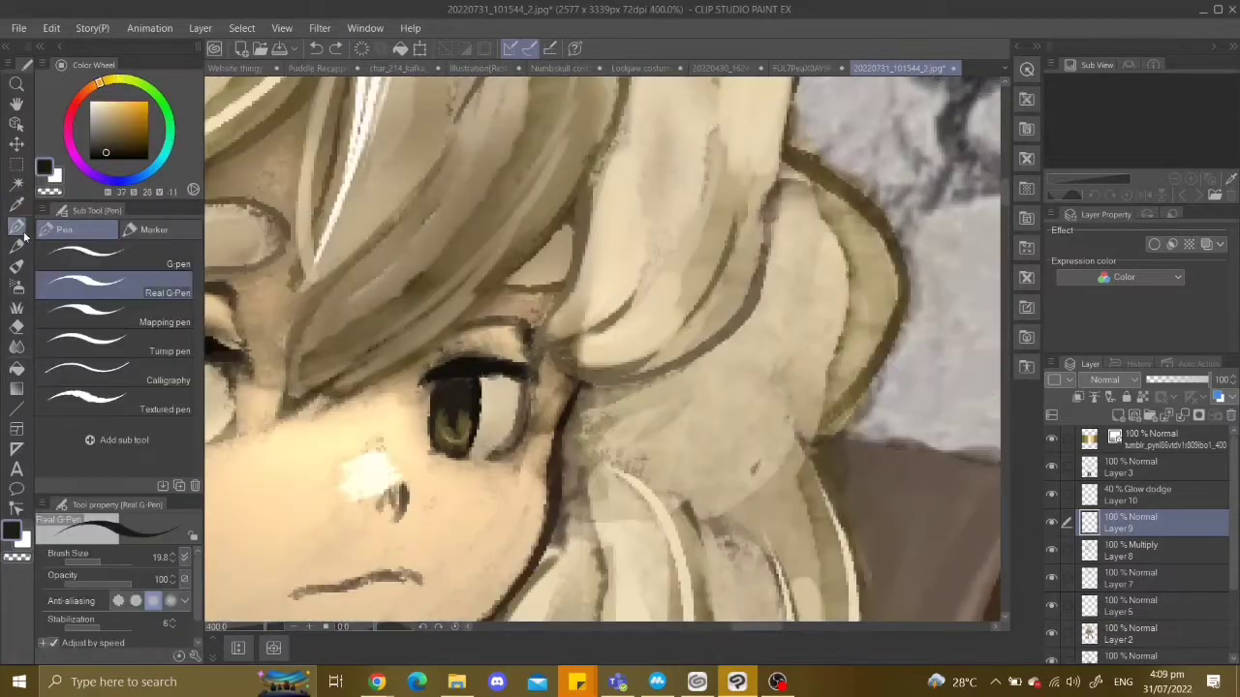
Paint solid near-black pupils in both eyes, leaving the lower irises green.
{"action": "key", "text": "ctrl+minus"}
{"action": "key", "text": "ctrl+minus"}
{"action": "key", "text": "ctrl+minus"}
{"action": "key", "text": "ctrl+minus"}
{"action": "key", "text": "ctrl+plus"}
{"action": "key", "text": "ctrl+plus"}
{"action": "key", "text": "ctrl+plus"}
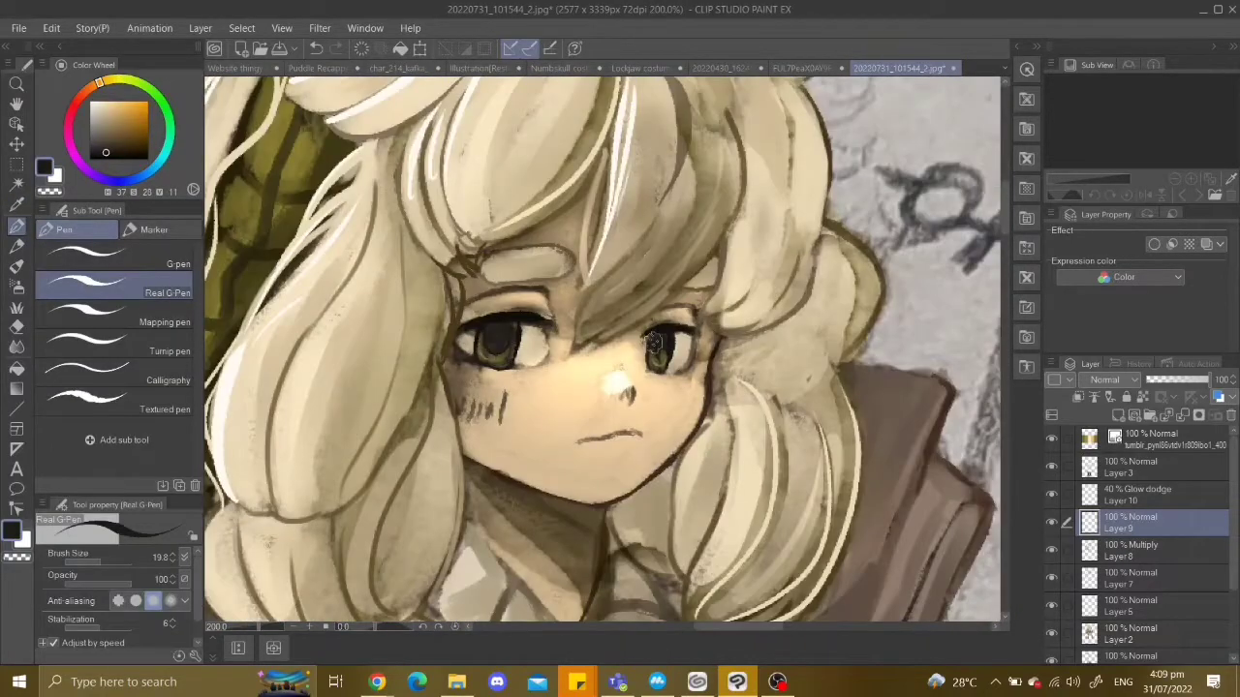
{"action": "key", "text": "ctrl+minus"}
{"action": "key", "text": "ctrl+z"}
{"action": "key", "text": "ctrl+plus"}
{"action": "key", "text": "ctrl+plus"}
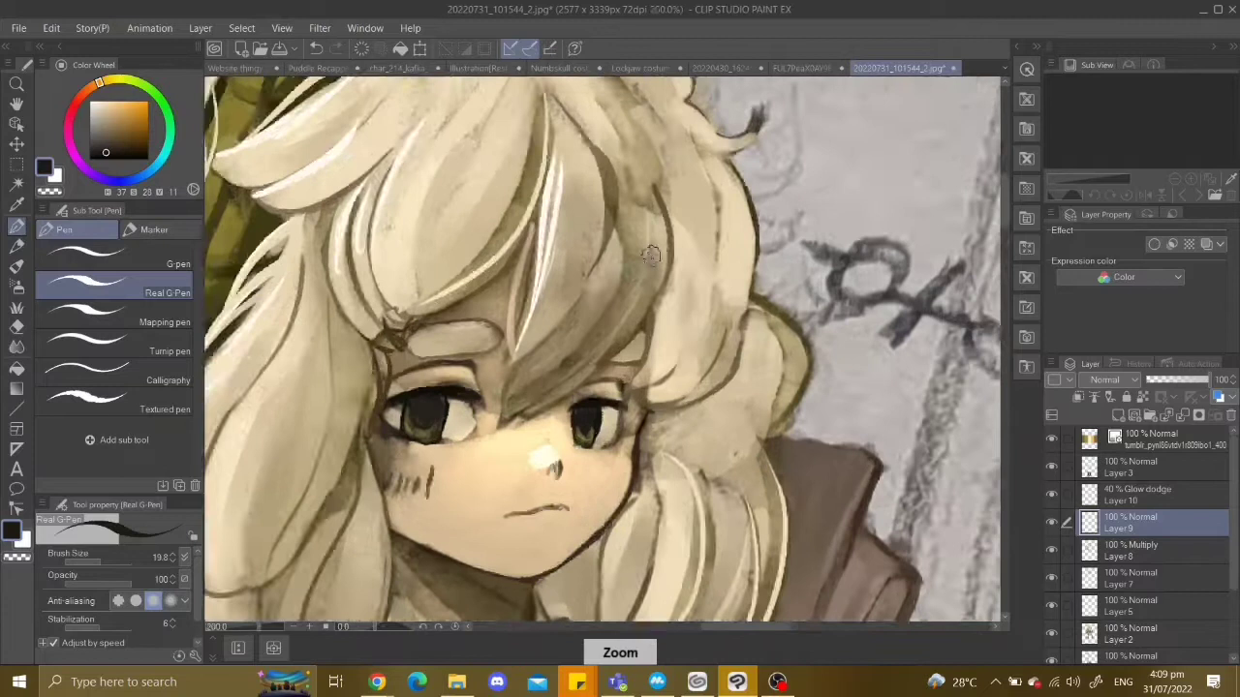
Rework the shaded central lock of the bangs in tan with the Gouache brush at size 3.2 and the Round mixing brush at size 10.1.
{"action": "key", "text": "ctrl+minus"}
{"action": "key", "text": "b"}
{"action": "key", "text": "x"}
{"action": "key", "text": "ctrl+minus"}
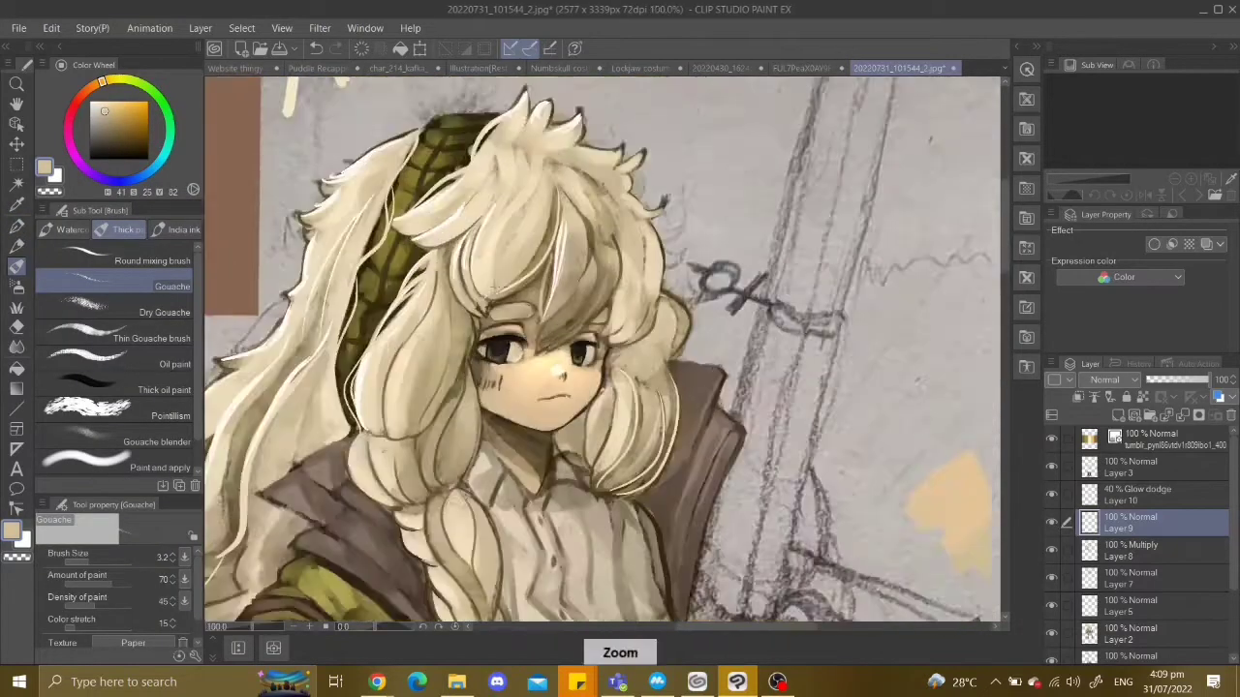
{"action": "key", "text": "ctrl+plus"}
{"action": "key", "text": "comma"}
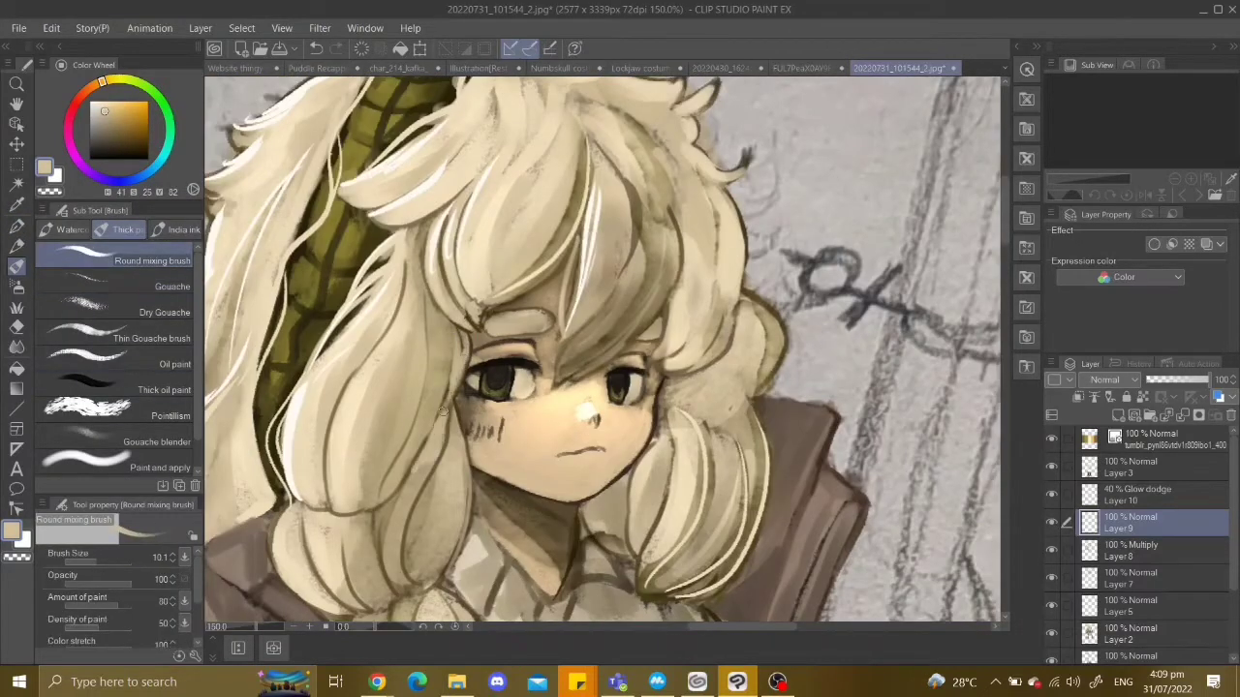
{"action": "key", "text": "ctrl+minus"}
{"action": "key", "text": "ctrl+z"}
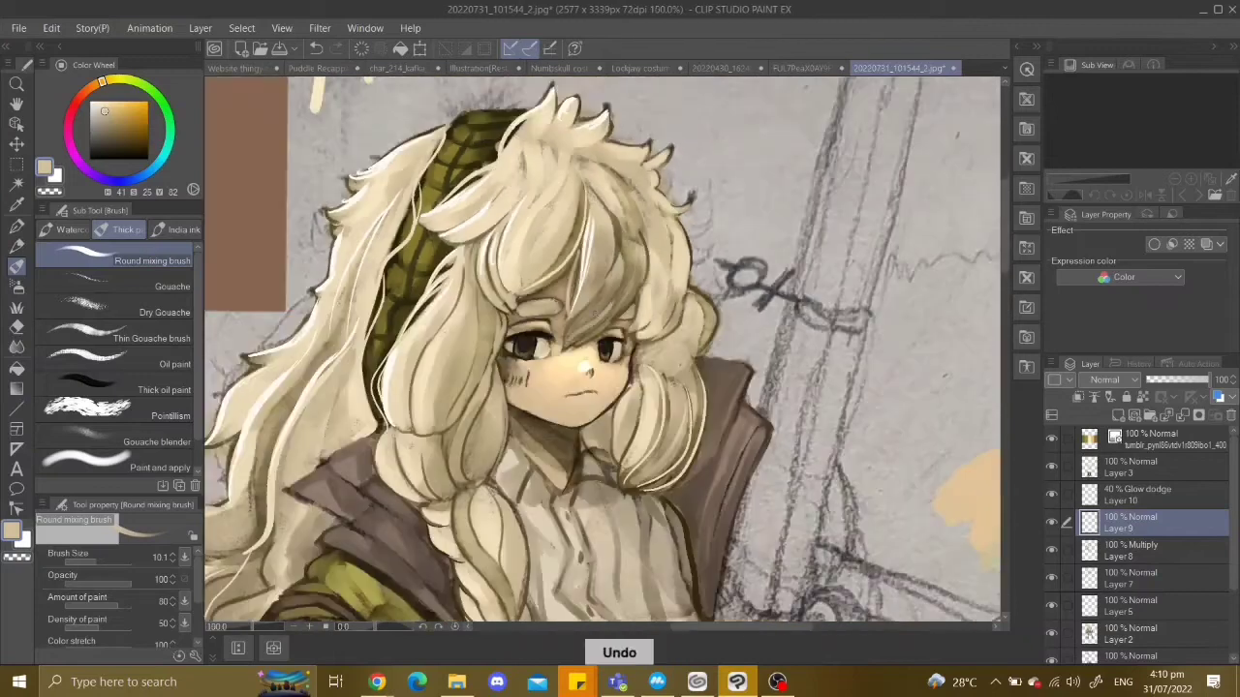
{"action": "key", "text": "ctrl+0"}
{"action": "key", "text": "ctrl+plus"}
{"action": "key", "text": "ctrl+plus"}
{"action": "key", "text": "ctrl+plus"}
{"action": "key", "text": "ctrl+plus"}
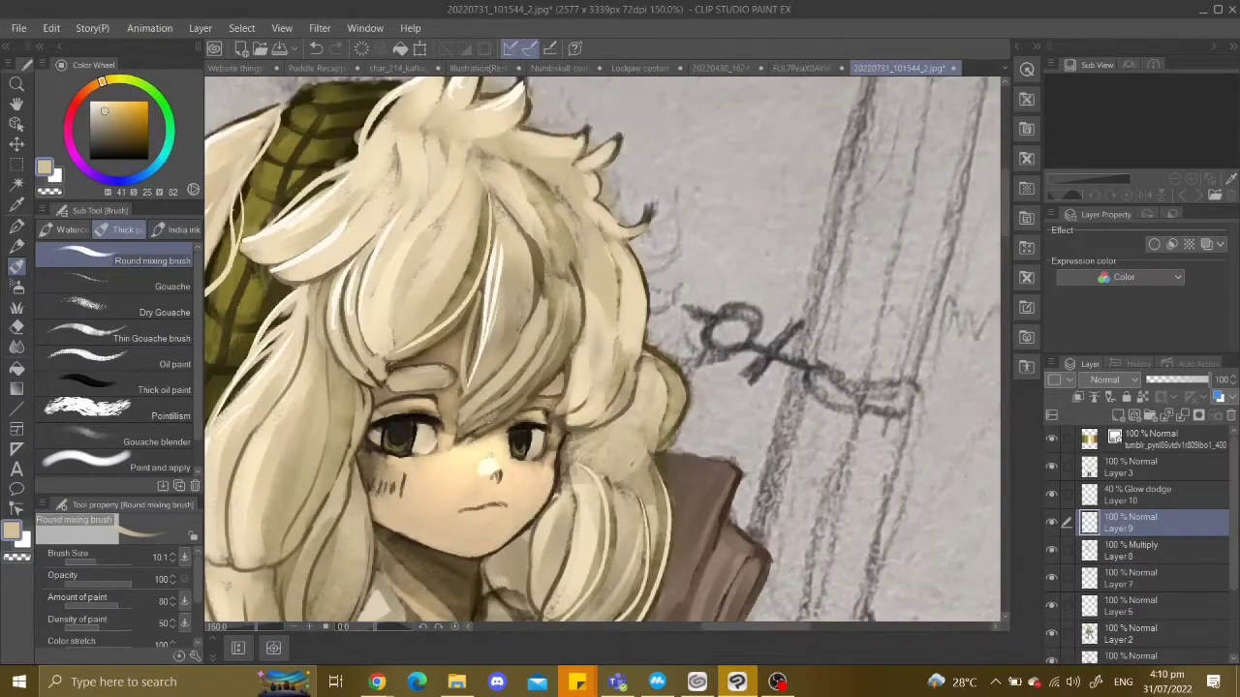
Break the lower tip of the bangs into finer tan strands with the Round mixing brush at size 10.1.
{"action": "key", "text": "ctrl+0"}
{"action": "key", "text": "ctrl+z"}
{"action": "key", "text": "ctrl+plus"}
{"action": "key", "text": "ctrl+plus"}
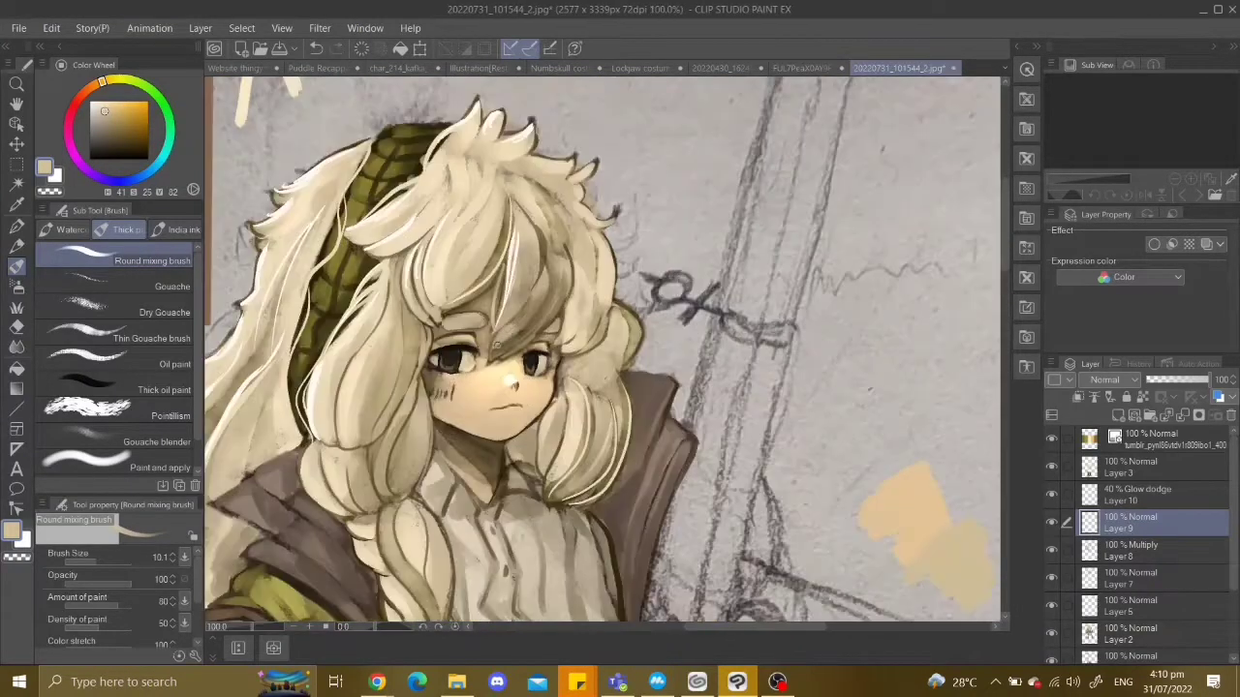
{"action": "left_click_drag", "start_coordinate": [514, 177], "coordinate": [550, 228]}
{"action": "key", "text": "ctrl+plus"}
{"action": "key", "text": "ctrl+z"}
{"action": "key", "text": "ctrl+minus"}
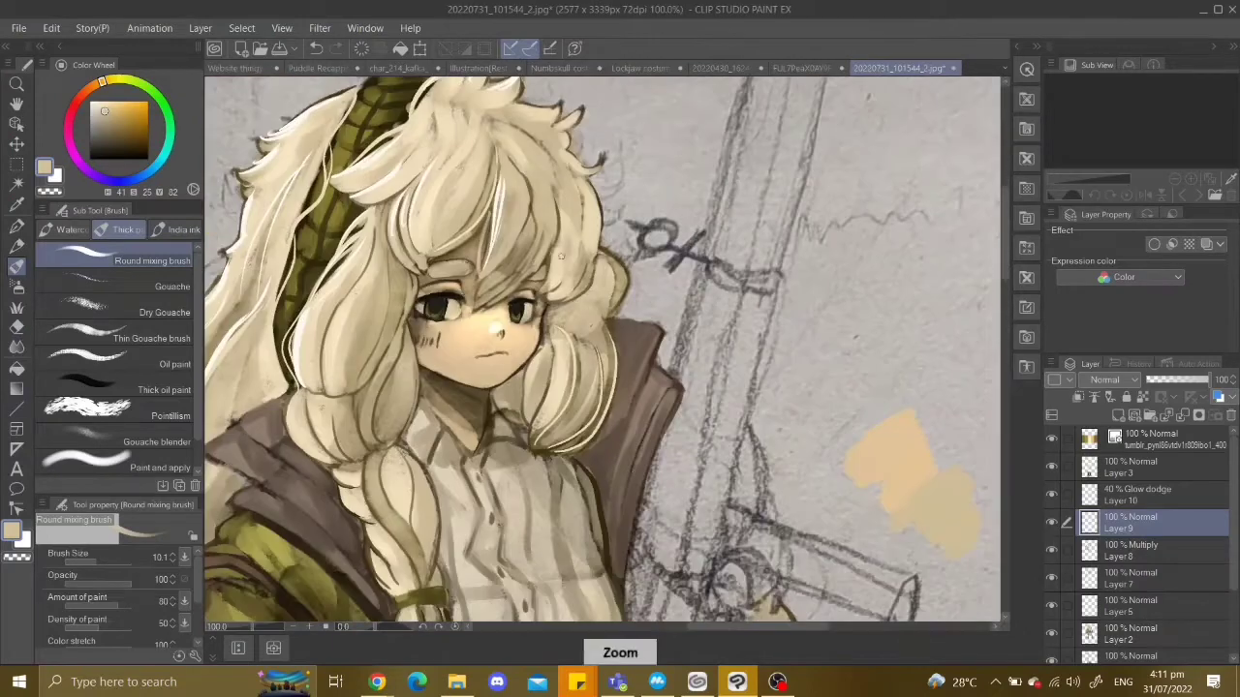
Lock Layer 9's transparent pixels and try tinting its strokes brown with the Round mixing brush at size 111.8 and the Soft airbrush at size 150.
{"action": "key", "text": "ctrl+minus"}
{"action": "key", "text": "ctrl+plus"}
{"action": "key", "text": "ctrl+plus"}
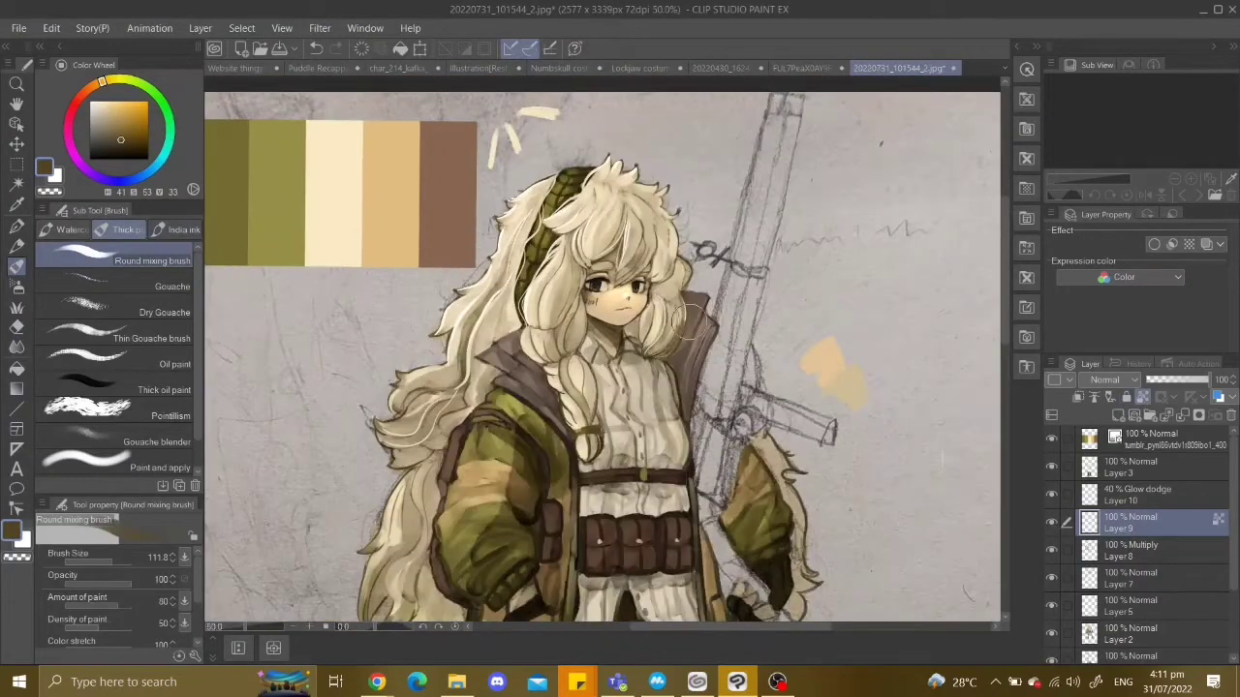
{"action": "key", "text": "b"}
{"action": "key", "text": "ctrl+z"}
{"action": "key", "text": "ctrl+minus"}
{"action": "key", "text": "ctrl+minus"}
{"action": "key", "text": "ctrl+plus"}
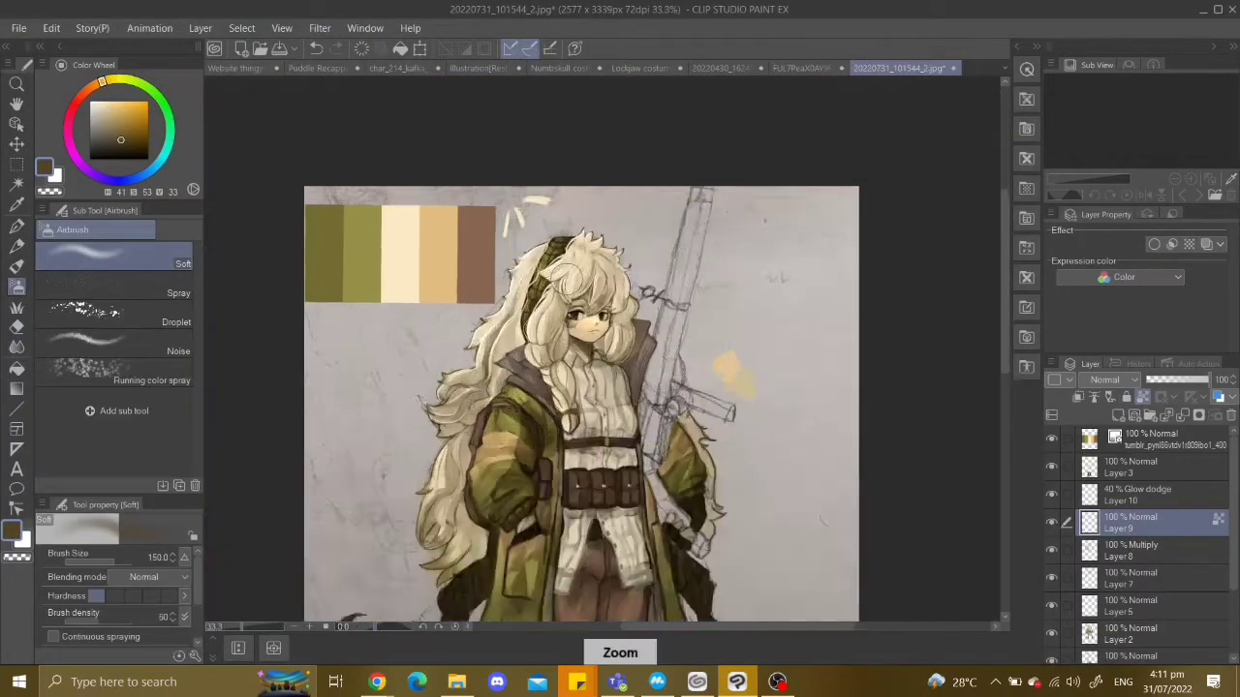
{"action": "key", "text": "ctrl+plus"}
{"action": "key", "text": "ctrl+minus"}
Set Layer 10 to Hard light at 100% opacity and reduce its glow on the face with the Soft eraser at size 51.8.
{"action": "left_click", "coordinate": [1133, 494]}
{"action": "left_click", "coordinate": [1104, 380]}
{"action": "left_click", "coordinate": [1100, 223]}
{"action": "left_click", "coordinate": [1210, 380]}
{"action": "key", "text": "ctrl+alt+0"}
{"action": "left_click", "coordinate": [16, 329]}
{"action": "key", "text": "ctrl+z"}
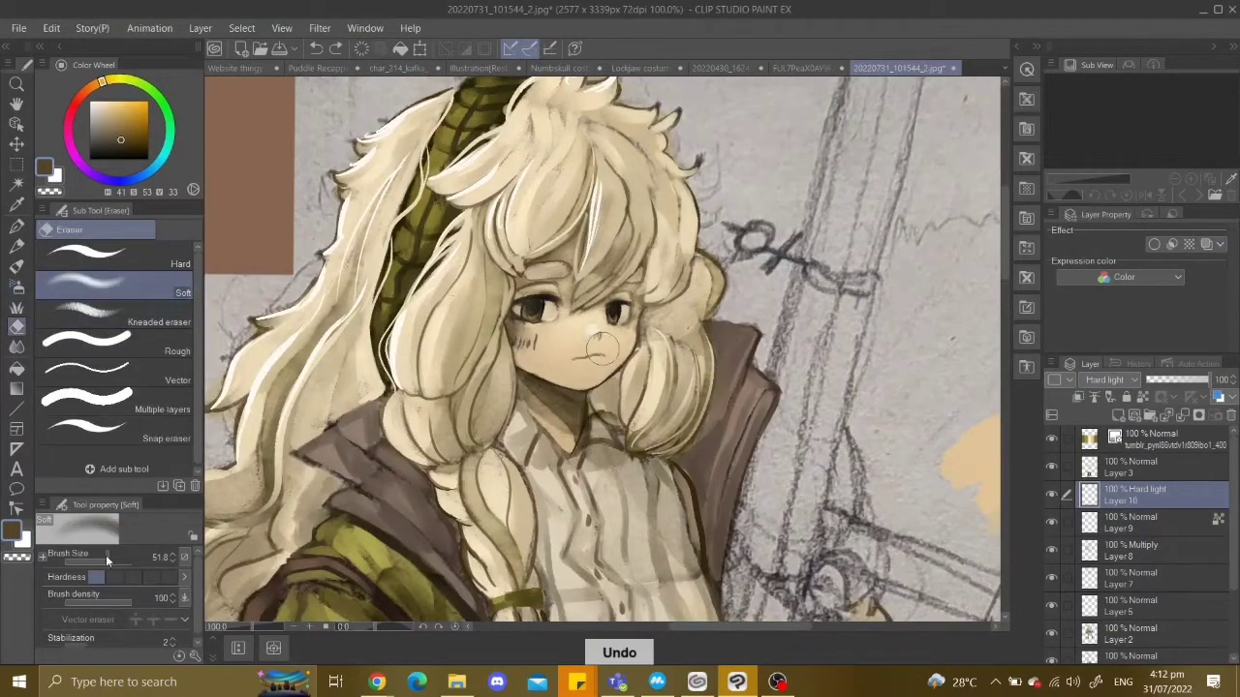
{"action": "key", "text": "ctrl+minus"}
{"action": "key", "text": "ctrl+minus"}
{"action": "key", "text": "ctrl+minus"}
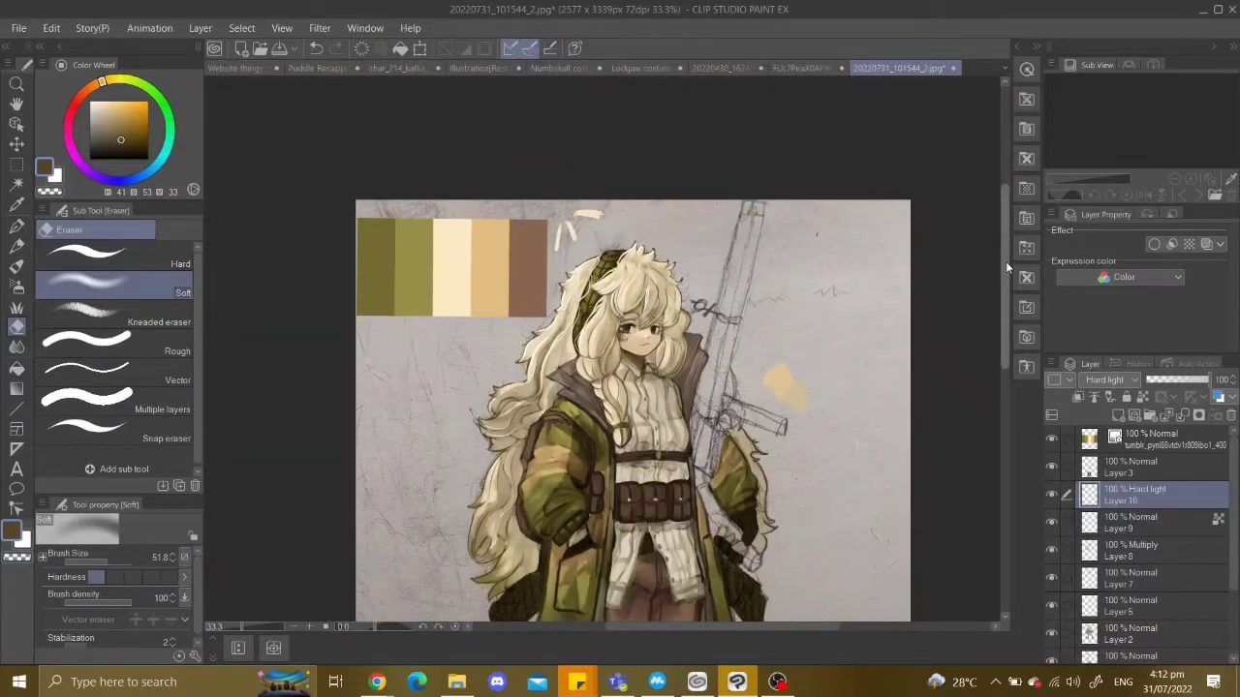
Set Layer 10 to Normal and paint a brown shadow band across the eyes with the Round mixing brush at size 38.8.
{"action": "key", "text": "ctrl+alt+0"}
{"action": "key", "text": "b"}
{"action": "key", "text": "ctrl+z"}
{"action": "key", "text": "ctrl+z"}
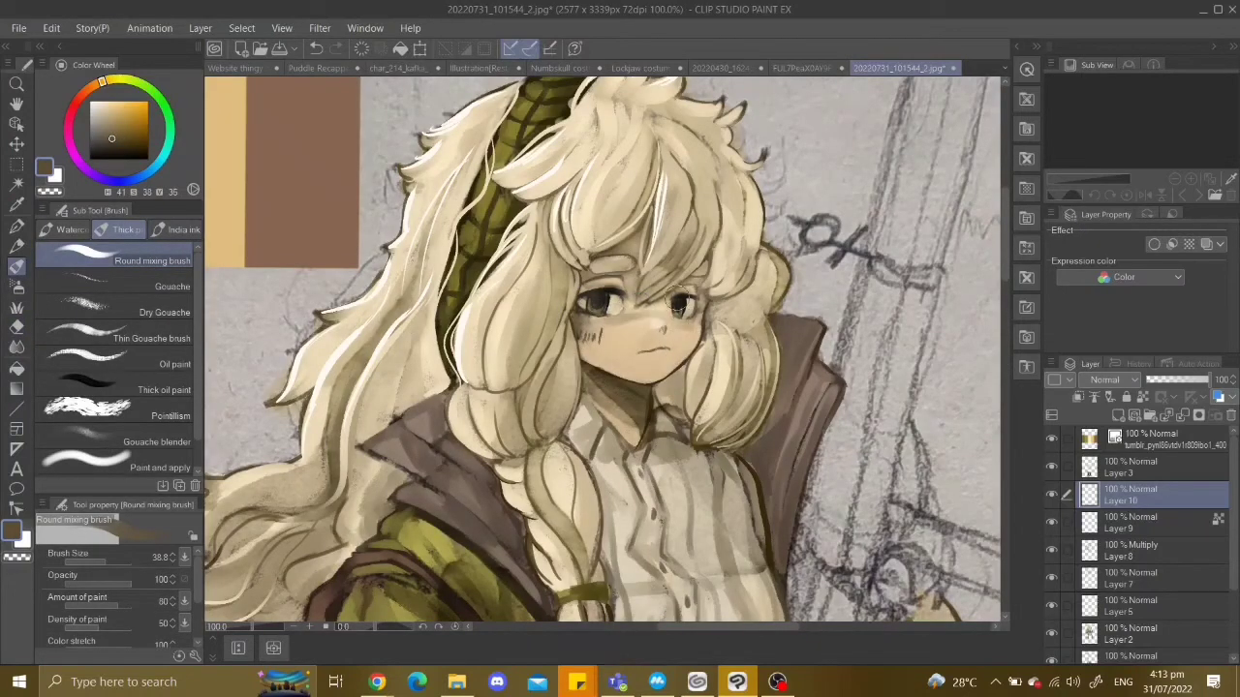
{"action": "left_click", "coordinate": [612, 322], "text": "alt"}
{"action": "scroll", "coordinate": [620, 320], "scroll_direction": "up", "scroll_amount": 1}
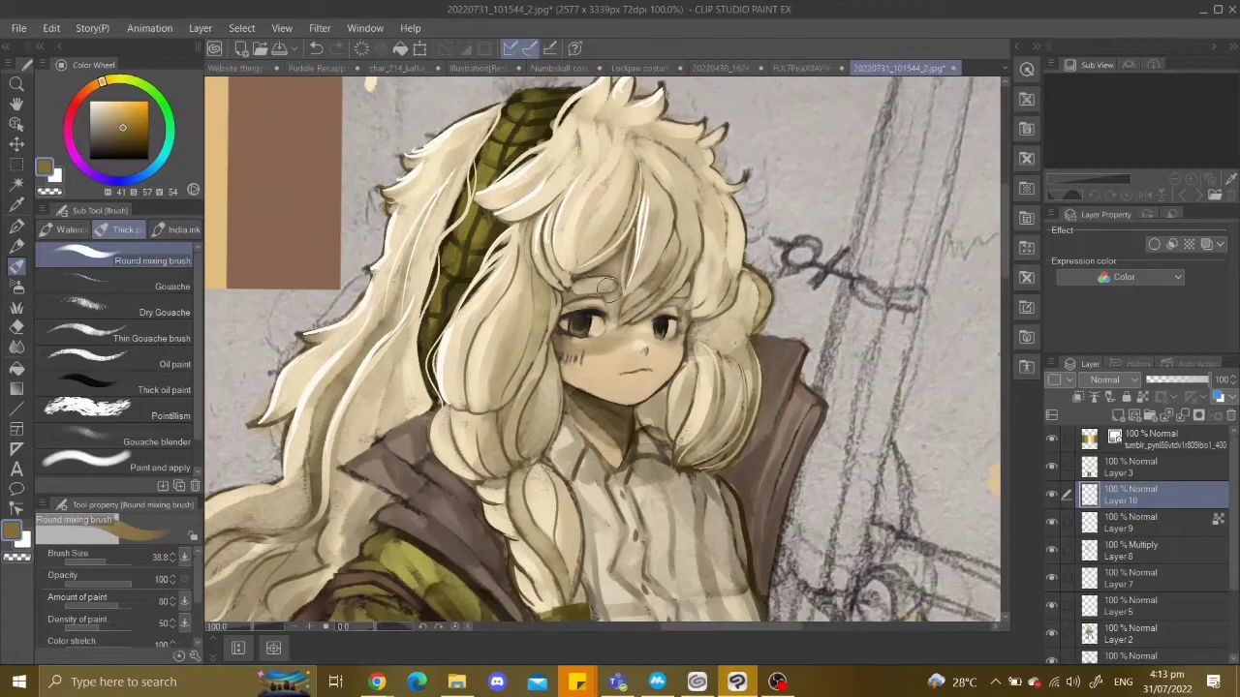
Deepen the shadow beneath the bangs across the forehead in darker brown with the Round mixing brush at size 38.8.
{"action": "left_click", "coordinate": [626, 218], "text": "alt"}
{"action": "mouse_move", "coordinate": [589, 262]}
{"action": "left_mouse_down"}
{"action": "mouse_move", "coordinate": [592, 310]}
{"action": "mouse_move", "coordinate": [624, 300]}
{"action": "left_mouse_up"}
{"action": "key", "text": "ctrl+z"}
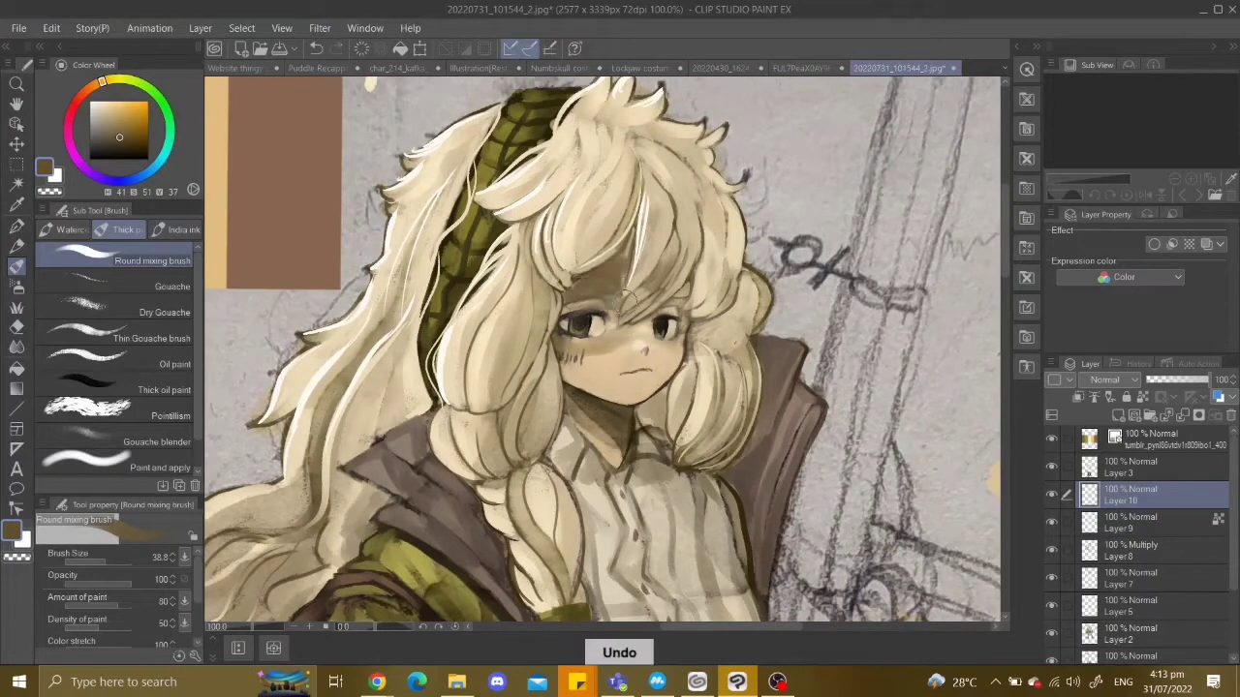
{"action": "key", "text": "ctrl+z"}
{"action": "scroll", "coordinate": [656, 252], "scroll_direction": "down", "scroll_amount": 3}
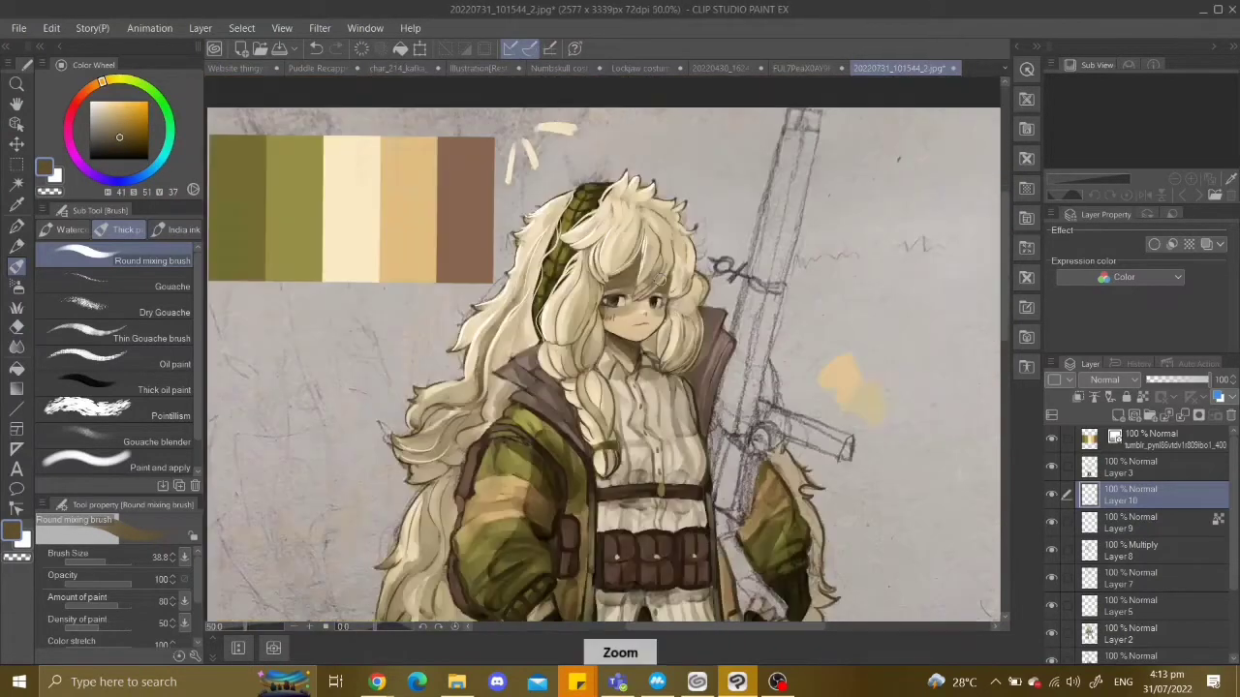
Spray a soft tan veil over the lower tip of the bangs with the Soft airbrush at size 57.
{"action": "scroll", "coordinate": [620, 290], "scroll_direction": "up", "scroll_amount": 3}
{"action": "key", "text": "b"}
{"action": "left_click", "coordinate": [607, 289], "text": "alt"}
{"action": "key", "text": "ctrl+z"}
{"action": "scroll", "coordinate": [606, 286], "scroll_direction": "down", "scroll_amount": 2}
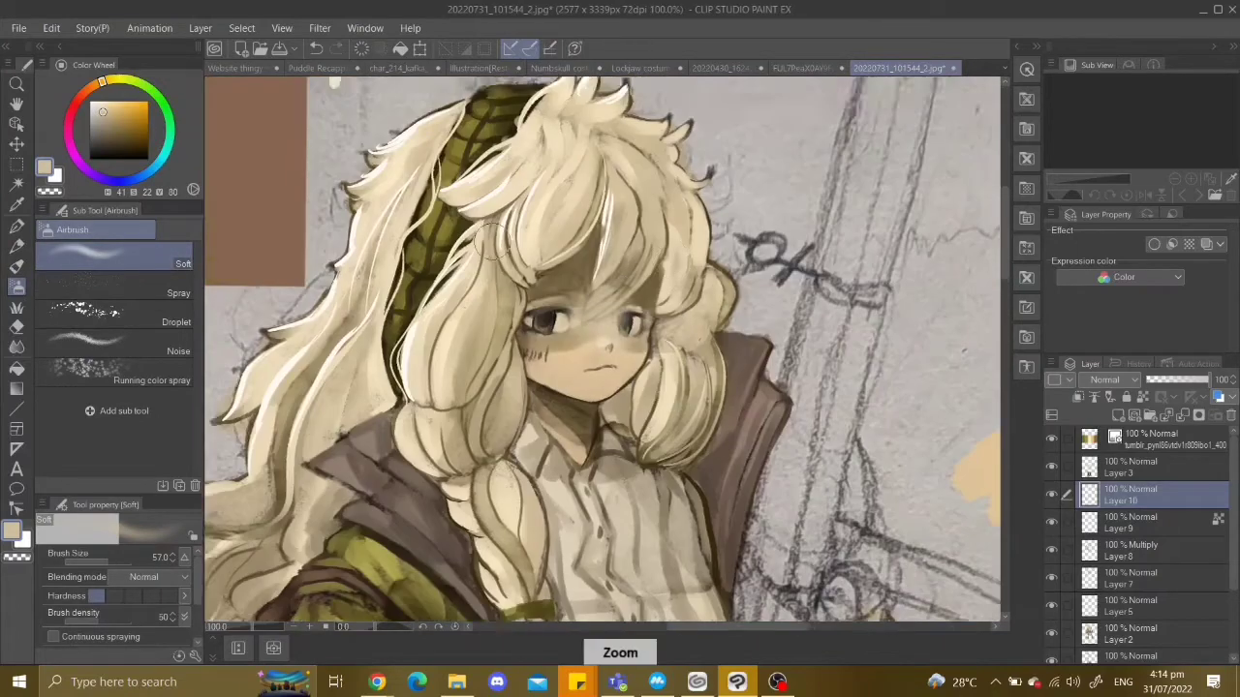
Lighten the shadow around the forehead and brow with the Soft eraser at size 42.7.
{"action": "scroll", "coordinate": [607, 285], "scroll_direction": "up", "scroll_amount": 2}
{"action": "key", "text": "e"}
{"action": "left_click_drag", "start_coordinate": [554, 243], "coordinate": [550, 254]}
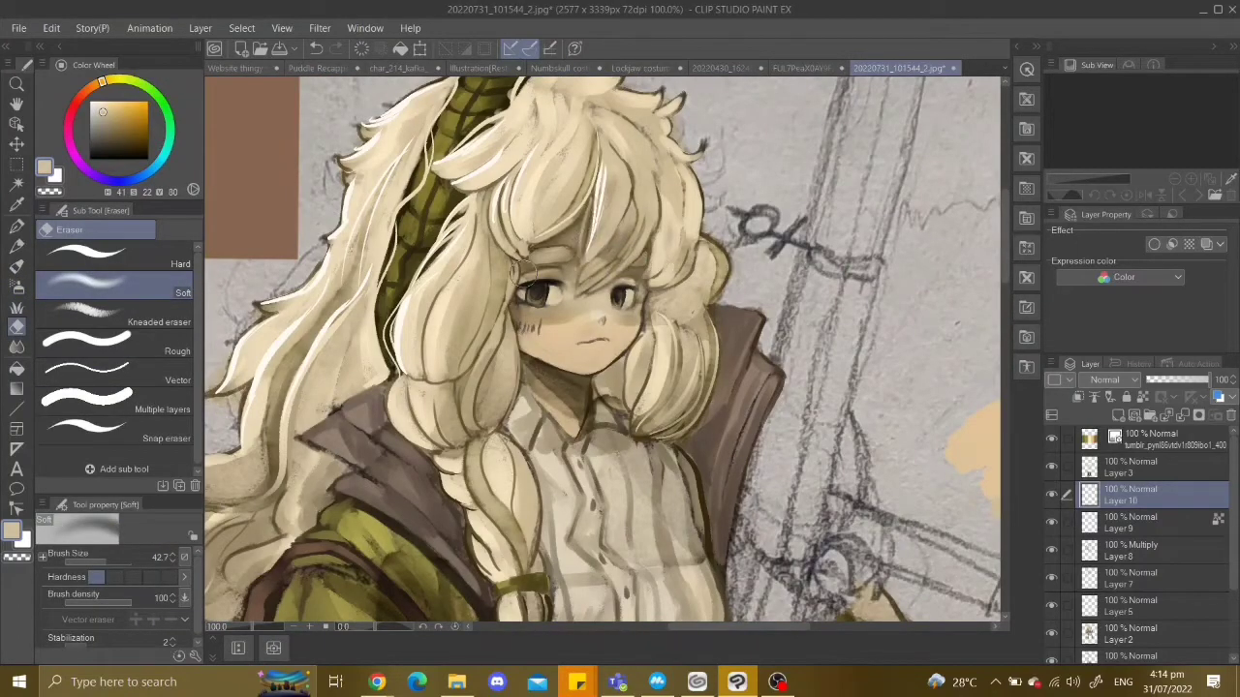
Sample the brown face shadow and shade around the nose with the Gouache brush at size 14.8 on Layer 10.
{"action": "scroll", "coordinate": [521, 301], "scroll_direction": "up", "scroll_amount": 2}
{"action": "scroll", "coordinate": [445, 271], "scroll_direction": "up", "scroll_amount": 1}
{"action": "key", "text": "b"}
{"action": "key", "text": "b"}
{"action": "left_click", "coordinate": [554, 332], "text": "alt"}
{"action": "scroll", "coordinate": [533, 333], "scroll_direction": "down", "scroll_amount": 5}
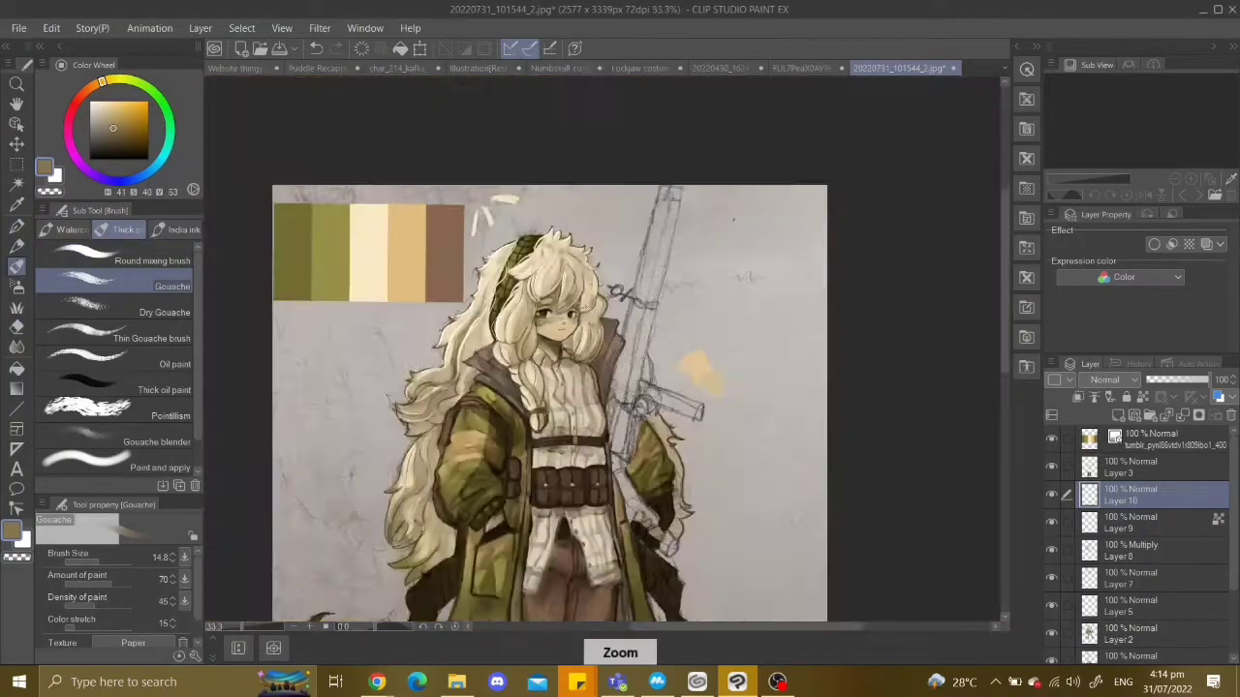
Soften the nose shading with the Blend tool, reducing its brush size to 8.3.
{"action": "scroll", "coordinate": [534, 333], "scroll_direction": "up", "scroll_amount": 5}
{"action": "key", "text": "j"}
{"action": "scroll", "coordinate": [534, 333], "scroll_direction": "down", "scroll_amount": 5}
{"action": "scroll", "coordinate": [544, 345], "scroll_direction": "up", "scroll_amount": 4}
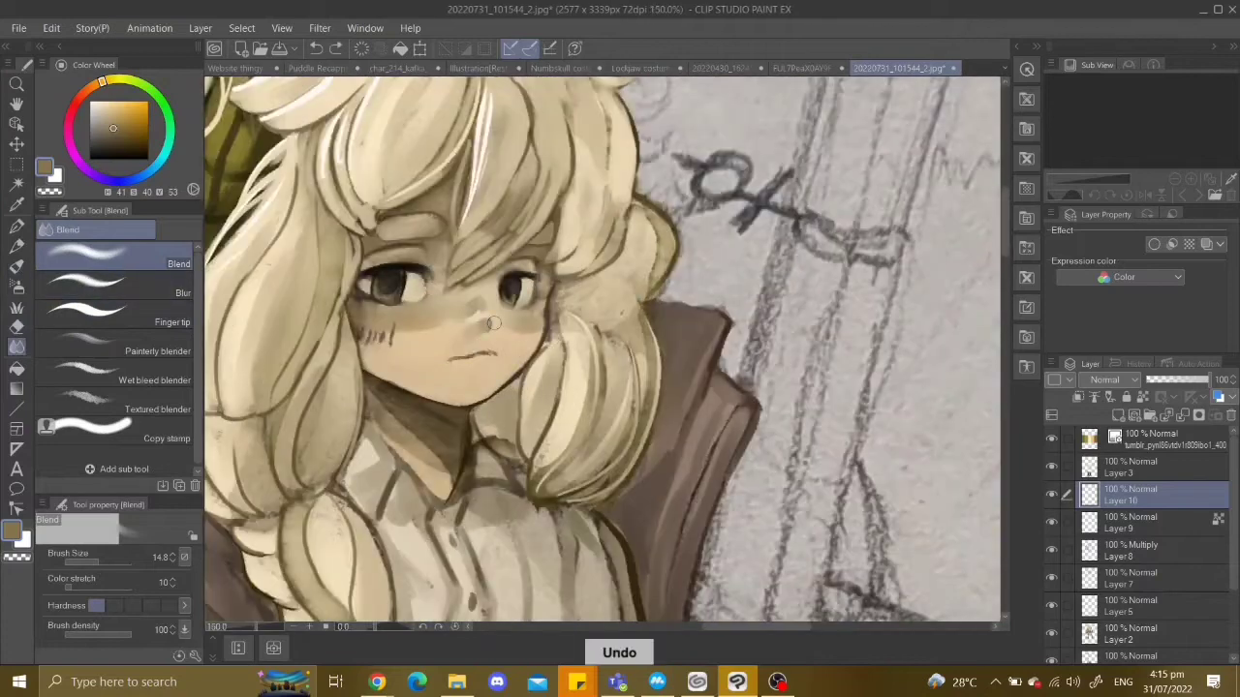
{"action": "left_click", "coordinate": [94, 558]}
{"action": "scroll", "coordinate": [468, 274], "scroll_direction": "up", "scroll_amount": 2}
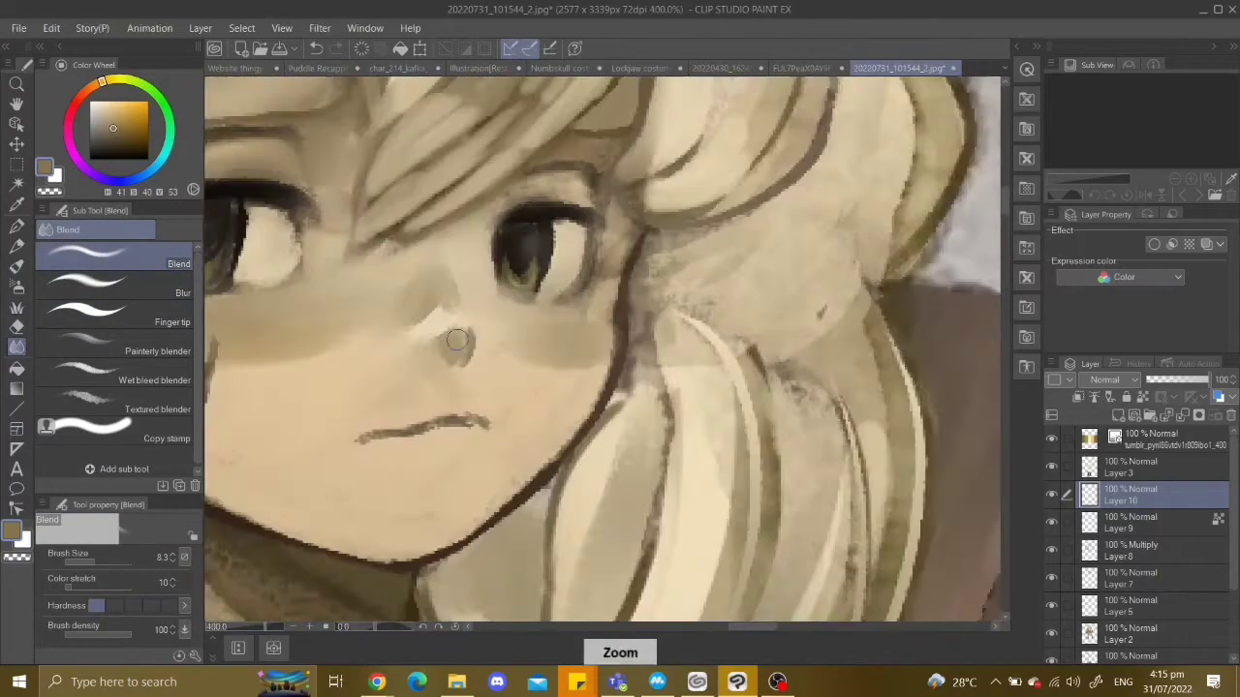
Refine the skin around the nose and brighten the eye whites with the Gouache brush at size 9.2.
{"action": "key", "text": "b"}
{"action": "scroll", "coordinate": [469, 274], "scroll_direction": "down", "scroll_amount": 2}
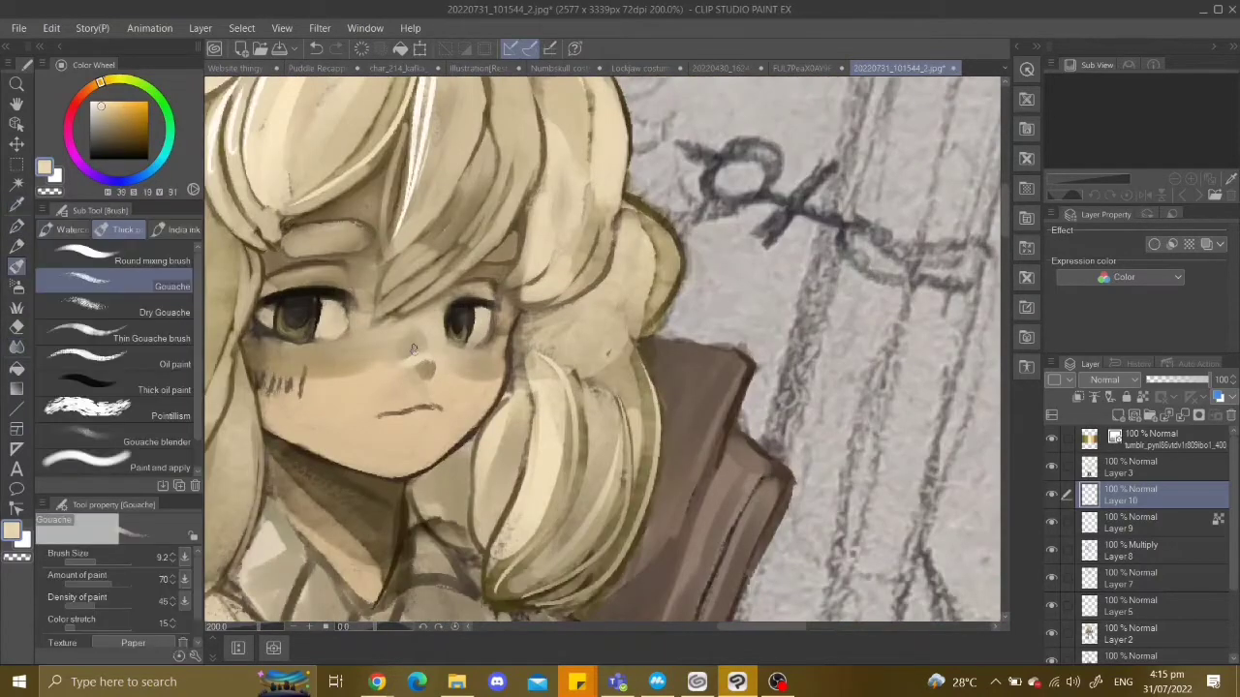
{"action": "scroll", "coordinate": [503, 320], "scroll_direction": "down", "scroll_amount": 4}
{"action": "scroll", "coordinate": [503, 320], "scroll_direction": "up", "scroll_amount": 4}
{"action": "left_click", "coordinate": [503, 319], "text": "alt"}
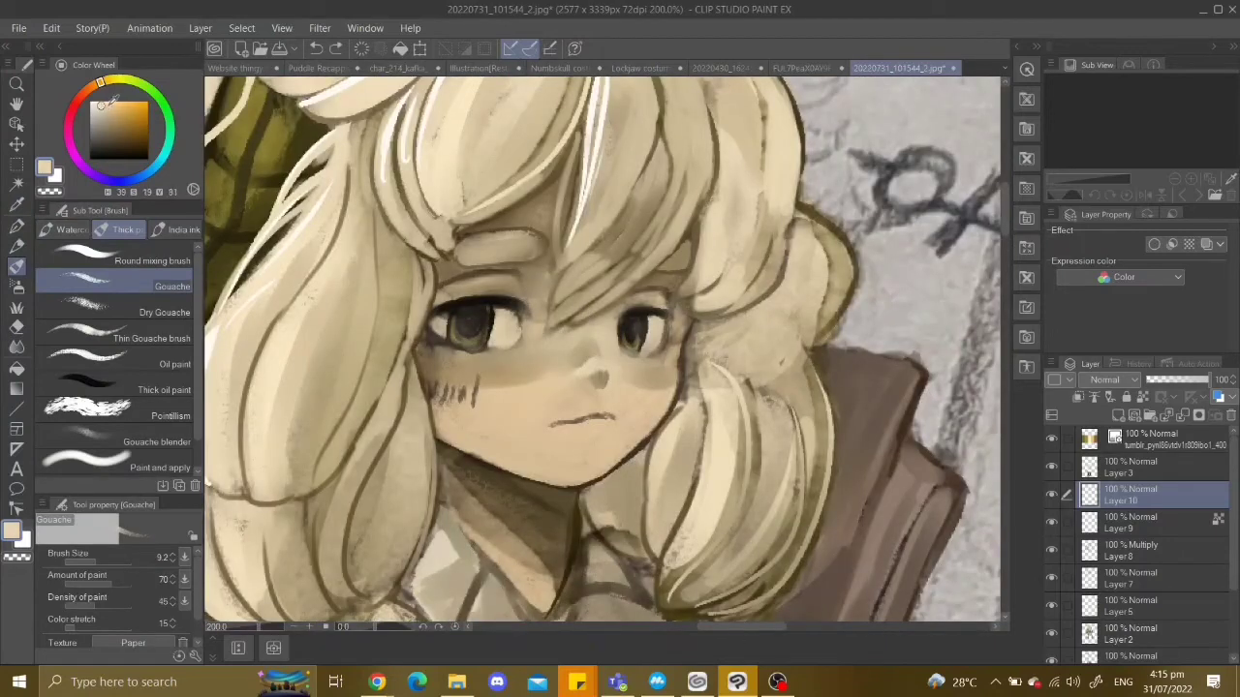
{"action": "left_click", "coordinate": [504, 329], "text": "alt"}
{"action": "left_click_drag", "start_coordinate": [492, 337], "coordinate": [513, 333]}
Touch up the face and the lower tips of the bangs with thin pale beige Gouache strokes.
{"action": "scroll", "coordinate": [429, 333], "scroll_direction": "down", "scroll_amount": 4}
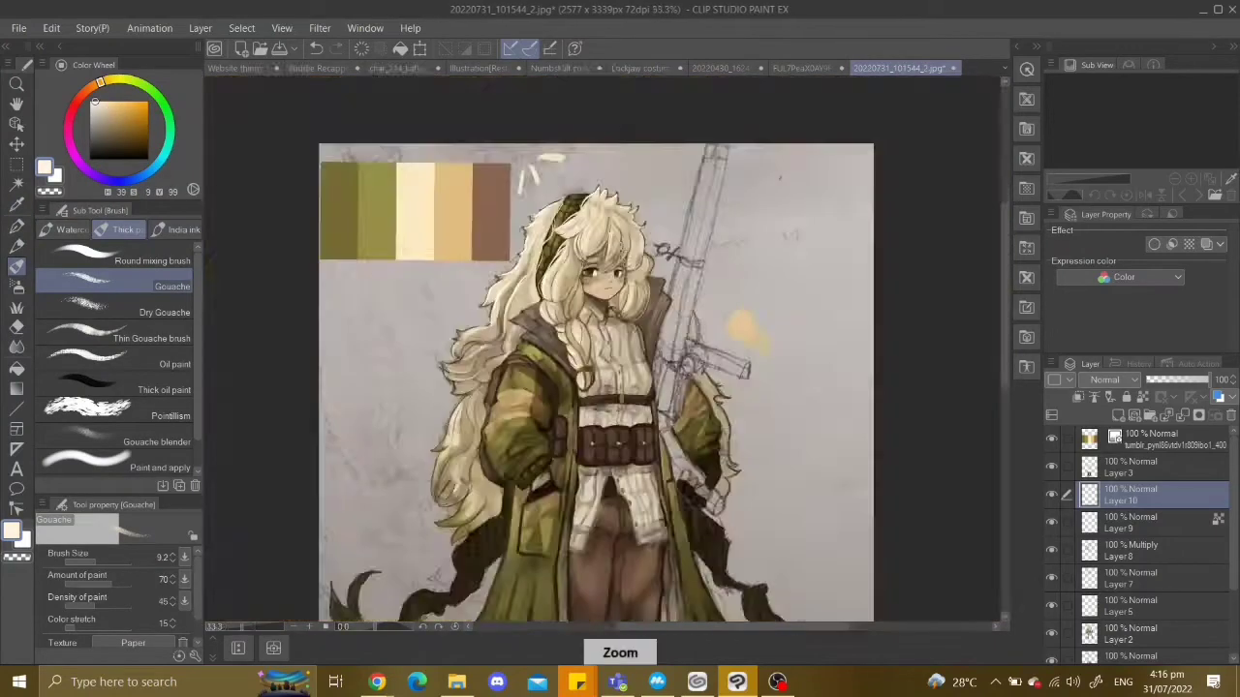
{"action": "scroll", "coordinate": [429, 332], "scroll_direction": "up", "scroll_amount": 4}
{"action": "scroll", "coordinate": [429, 332], "scroll_direction": "down", "scroll_amount": 4}
{"action": "scroll", "coordinate": [416, 344], "scroll_direction": "up", "scroll_amount": 3}
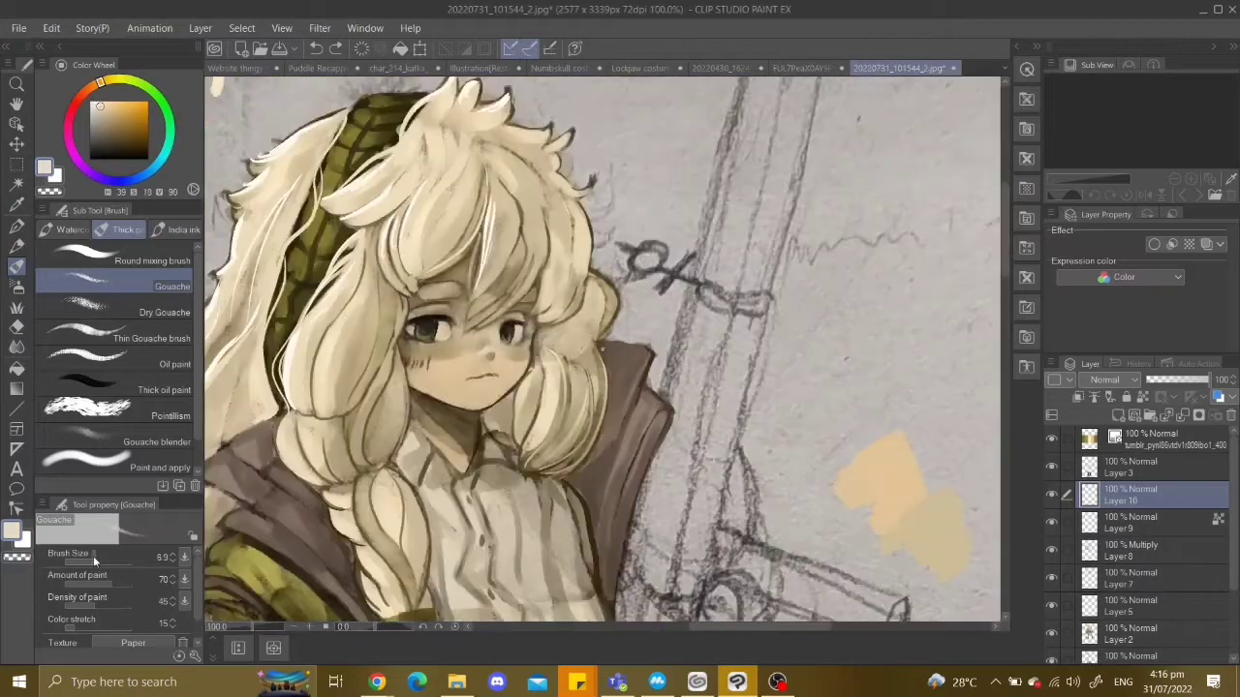
{"action": "scroll", "coordinate": [547, 338], "scroll_direction": "down", "scroll_amount": 2}
{"action": "scroll", "coordinate": [548, 338], "scroll_direction": "up", "scroll_amount": 3}
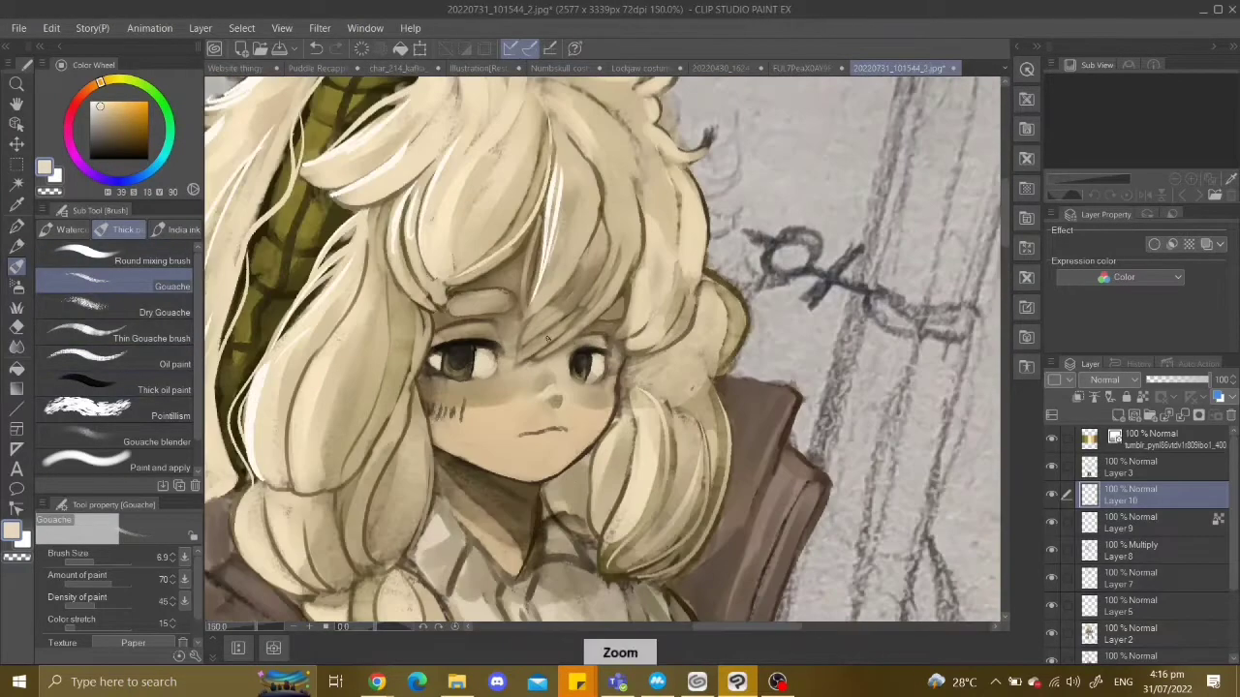
{"action": "scroll", "coordinate": [507, 344], "scroll_direction": "down", "scroll_amount": 2}
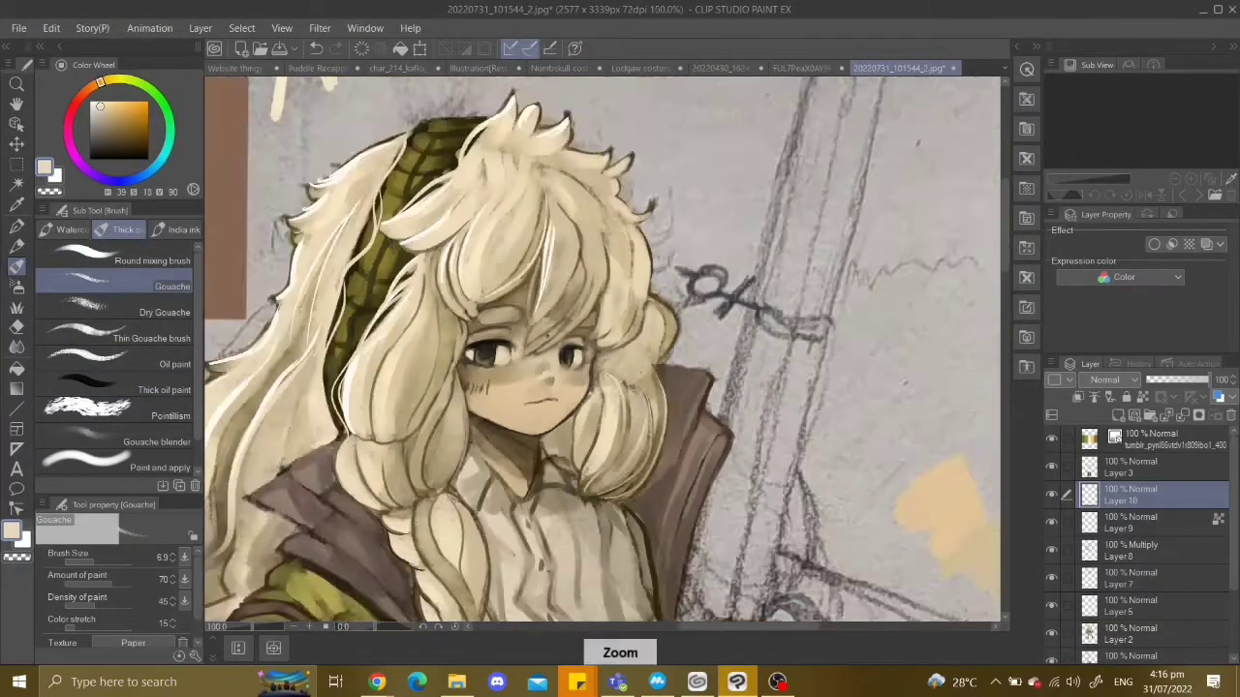
{"action": "scroll", "coordinate": [508, 345], "scroll_direction": "up", "scroll_amount": 2}
{"action": "scroll", "coordinate": [387, 378], "scroll_direction": "down", "scroll_amount": 2}
{"action": "scroll", "coordinate": [362, 390], "scroll_direction": "up", "scroll_amount": 2}
{"action": "scroll", "coordinate": [356, 384], "scroll_direction": "down", "scroll_amount": 2}
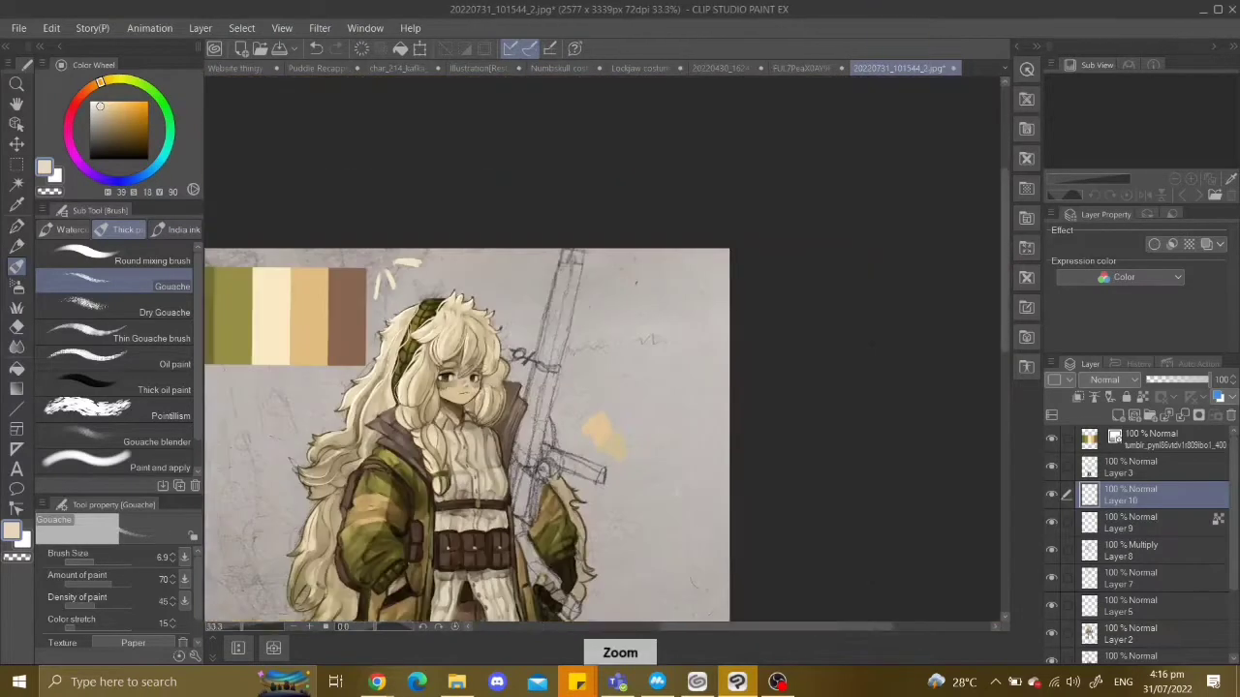
{"action": "scroll", "coordinate": [356, 385], "scroll_direction": "up", "scroll_amount": 3}
Sharpen the hair and eye details in sampled dark brown with a fine Gouache brush.
{"action": "left_click", "coordinate": [357, 385], "text": "alt"}
{"action": "scroll", "coordinate": [618, 361], "scroll_direction": "down", "scroll_amount": 2}
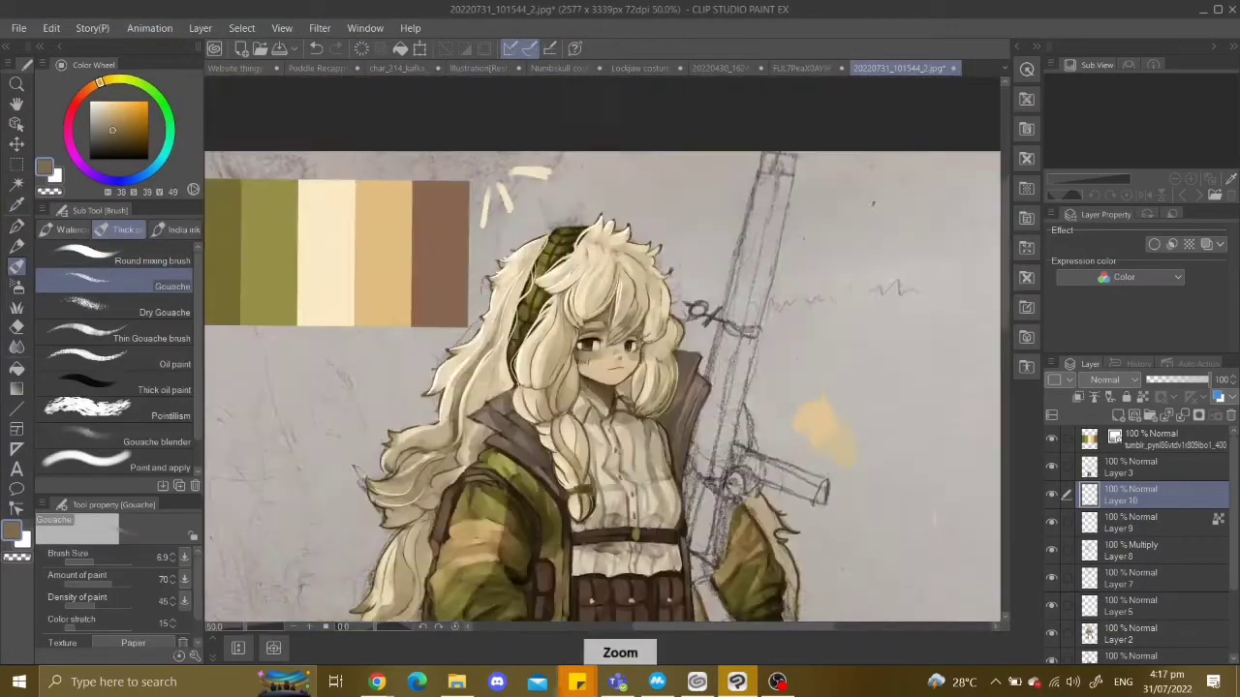
{"action": "scroll", "coordinate": [618, 360], "scroll_direction": "up", "scroll_amount": 2}
{"action": "left_click", "coordinate": [618, 361], "text": "alt"}
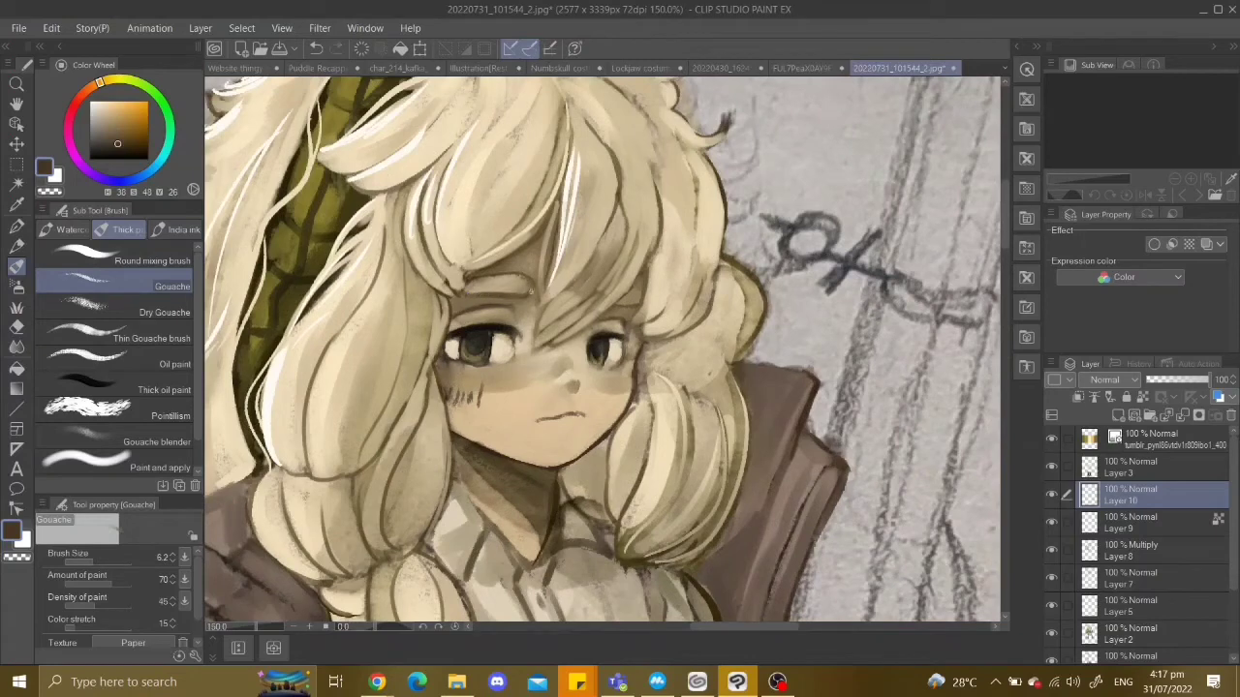
{"action": "scroll", "coordinate": [639, 289], "scroll_direction": "down", "scroll_amount": 1}
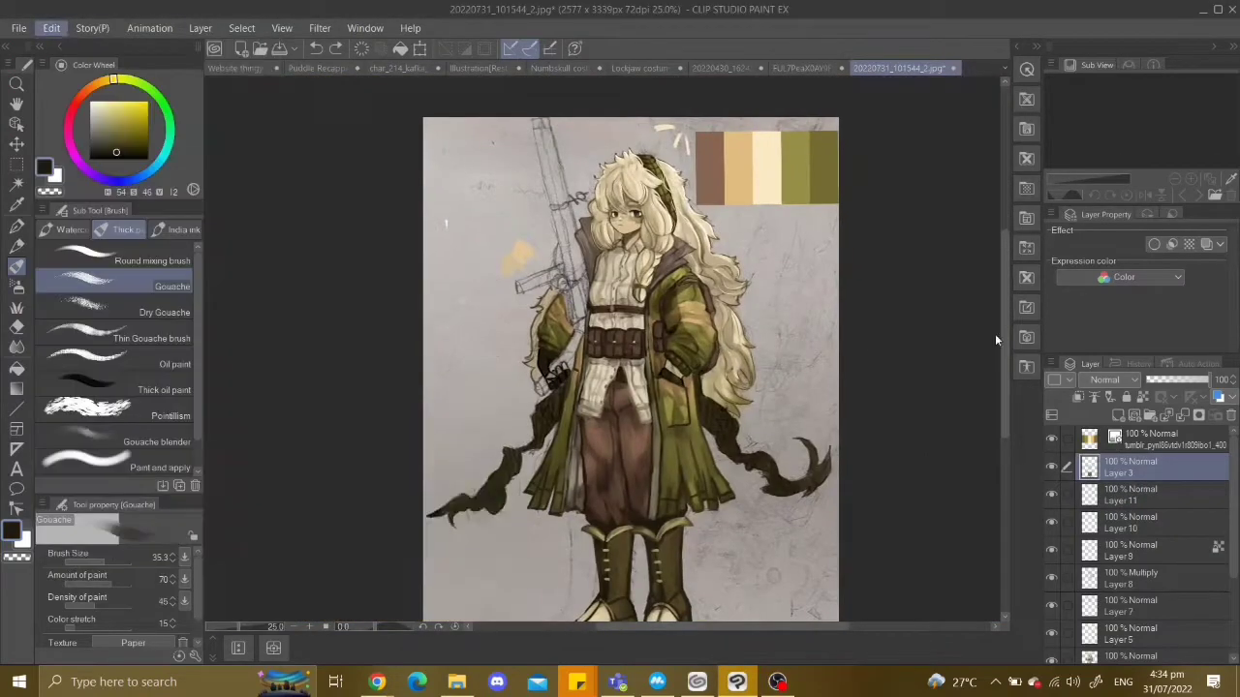
Shade both trailing tails in dark olive on Layer 3, enlarging the Gouache brush from size 35.3 to 62.8.
{"action": "scroll", "coordinate": [657, 402], "scroll_direction": "up", "scroll_amount": 3}
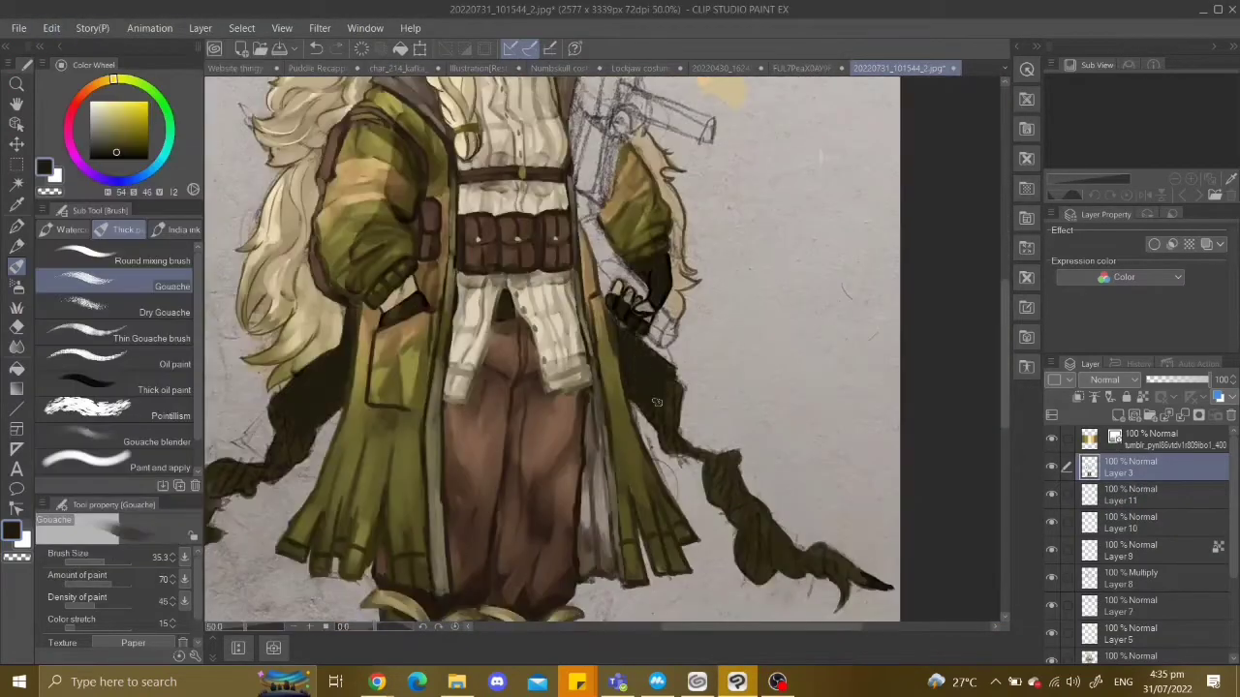
{"action": "scroll", "coordinate": [657, 402], "scroll_direction": "up", "scroll_amount": 1}
{"action": "key", "text": "ctrl+z"}
{"action": "scroll", "coordinate": [659, 407], "scroll_direction": "down", "scroll_amount": 2}
{"action": "scroll", "coordinate": [668, 464], "scroll_direction": "up", "scroll_amount": 1}
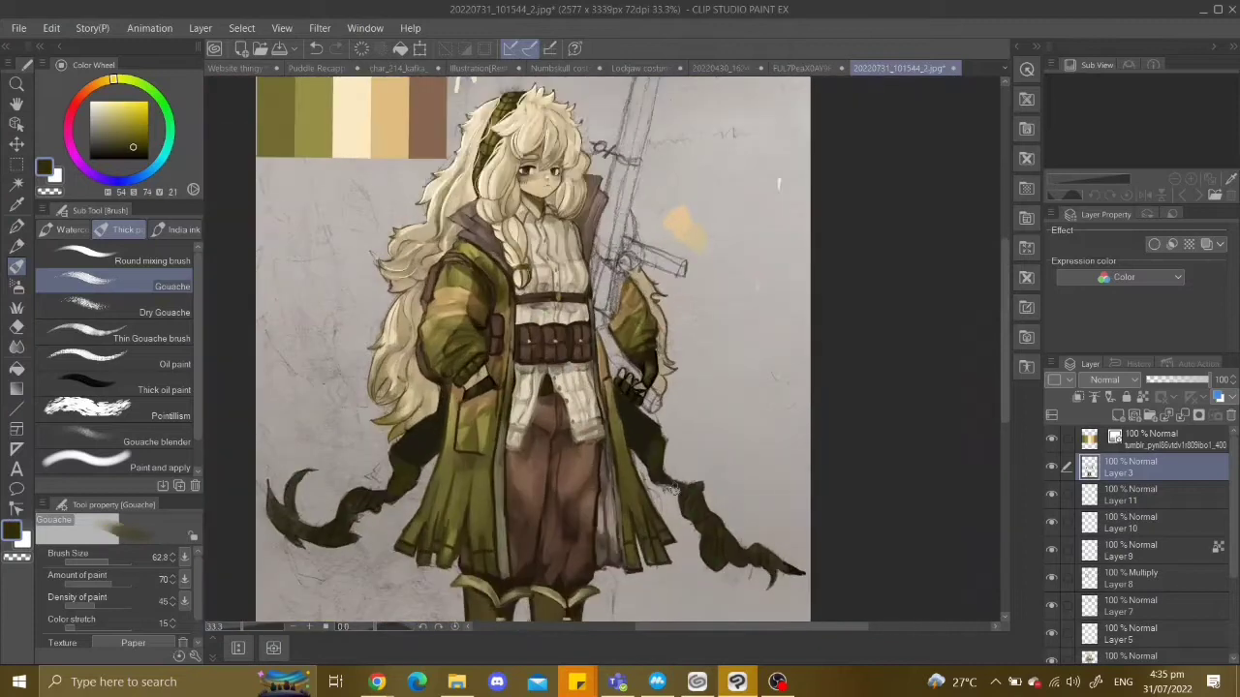
Darken the tips of both tails to near-black with the Gouache brush at size 47.
{"action": "key", "text": "ctrl+z"}
{"action": "left_click", "coordinate": [289, 511], "text": "alt"}
{"action": "key", "text": "ctrl+z"}
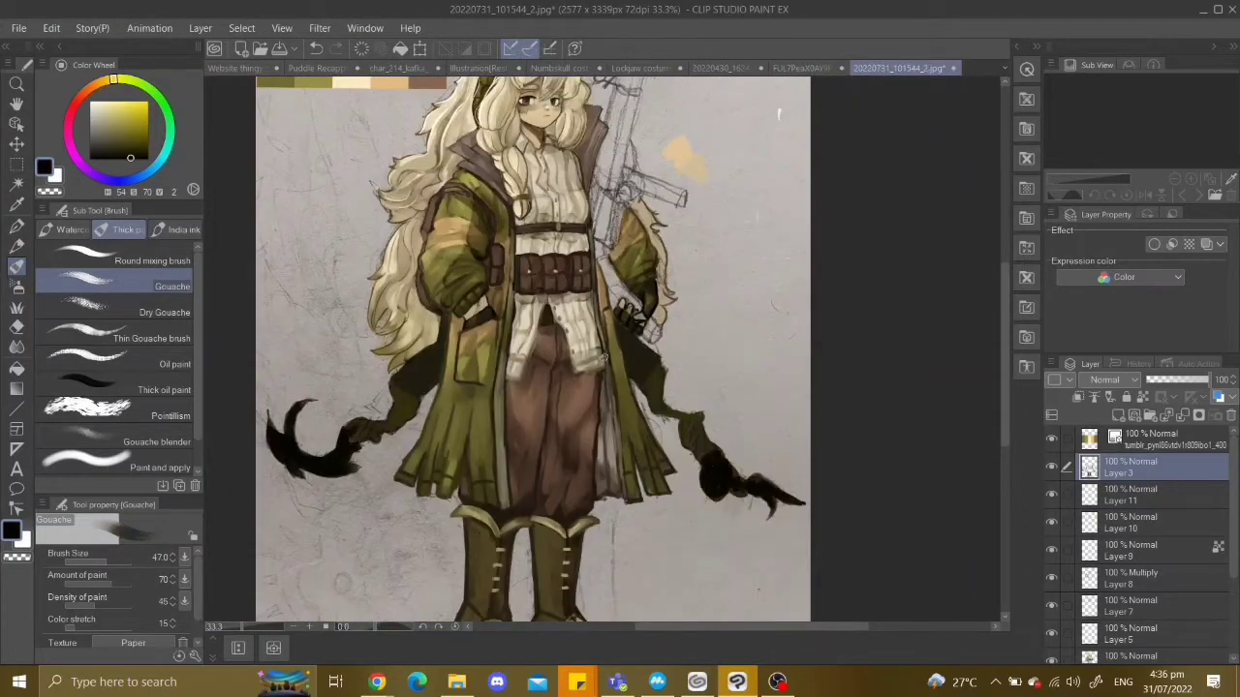
{"action": "scroll", "coordinate": [332, 364], "scroll_direction": "down", "scroll_amount": 2}
Lighten the middle sections of both tails in sampled olive green and rework the near-black tips with the Gouache brush.
{"action": "left_click", "coordinate": [332, 363], "text": "alt"}
{"action": "key", "text": "ctrl+z"}
{"action": "scroll", "coordinate": [620, 339], "scroll_direction": "down", "scroll_amount": 2}
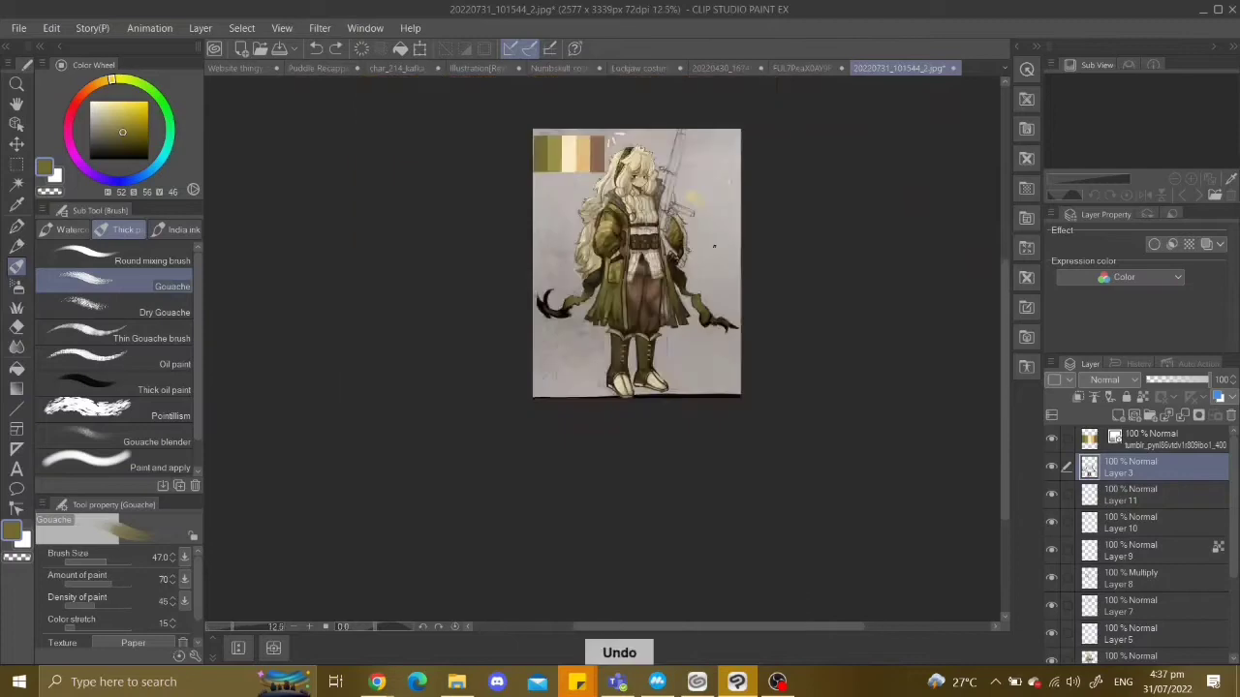
{"action": "scroll", "coordinate": [581, 330], "scroll_direction": "up", "scroll_amount": 2}
{"action": "scroll", "coordinate": [543, 318], "scroll_direction": "down", "scroll_amount": 1}
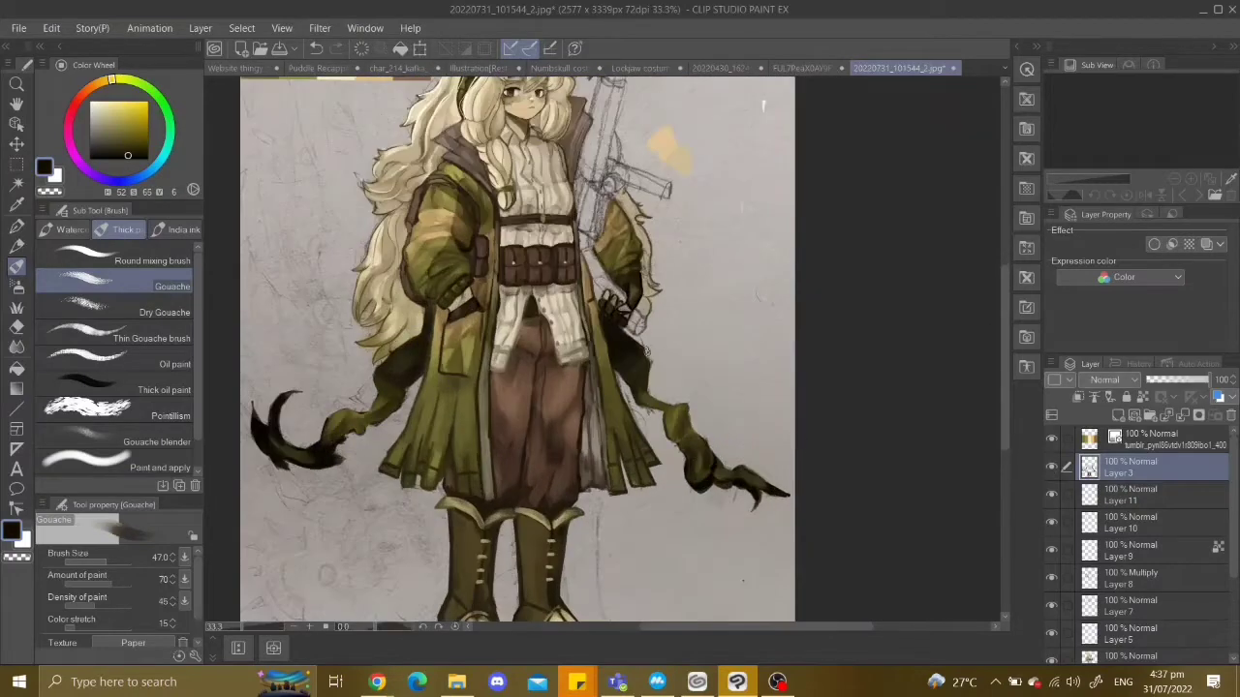
Touch up the long hair ends in cream with the Round mixing brush at size 11.1.
{"action": "scroll", "coordinate": [620, 349], "scroll_direction": "up", "scroll_amount": 5}
{"action": "scroll", "coordinate": [620, 349], "scroll_direction": "down", "scroll_amount": 3}
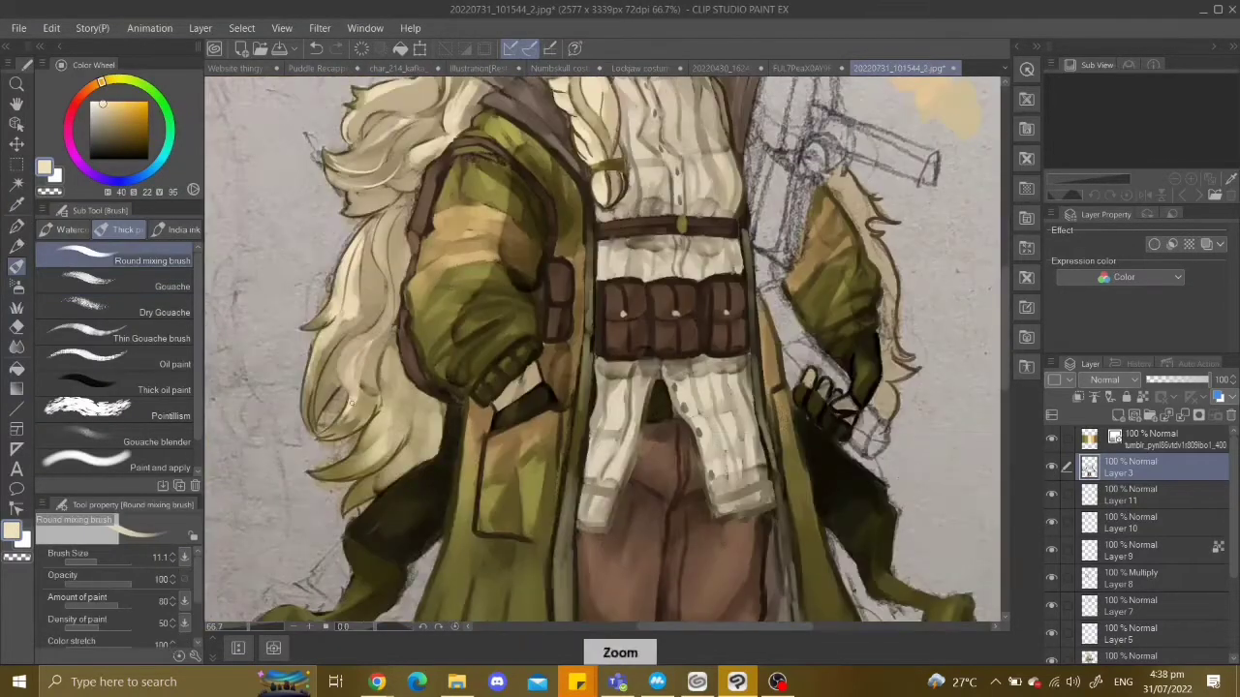
Add a white highlight on the nose on Layer 12 with the Gouache brush at size 12.2.
{"action": "left_click", "coordinate": [24, 226]}
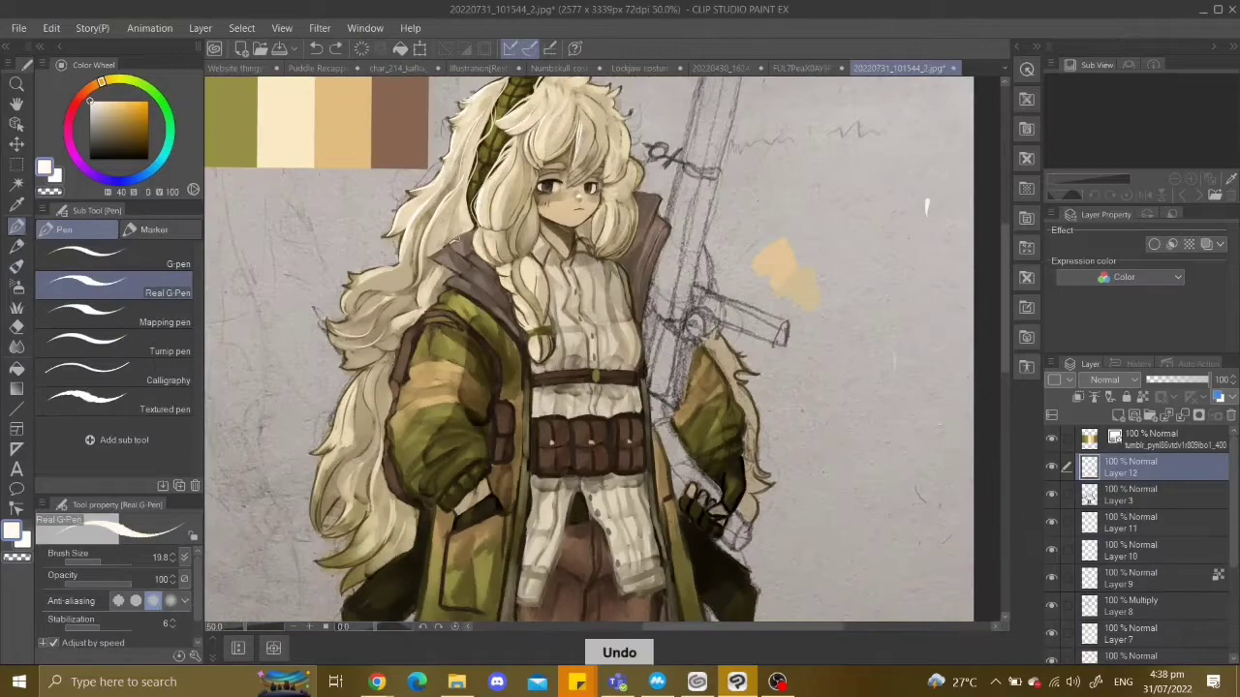
{"action": "scroll", "coordinate": [606, 329], "scroll_direction": "up", "scroll_amount": 2}
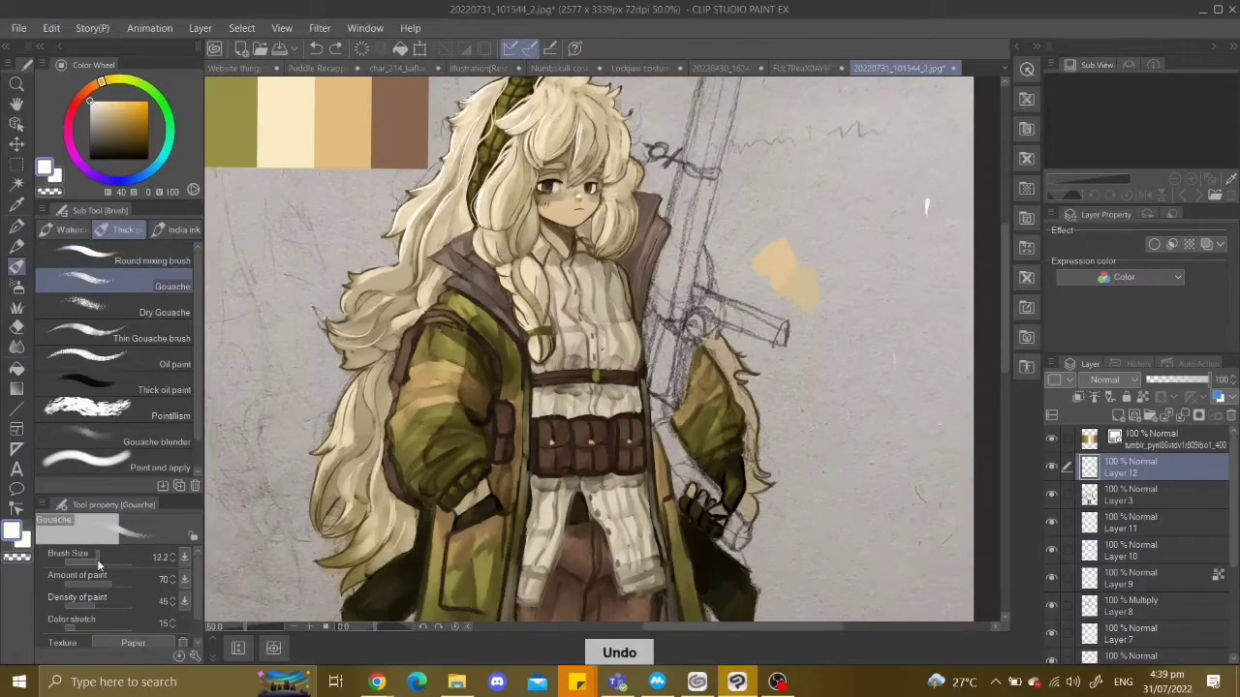
{"action": "scroll", "coordinate": [605, 329], "scroll_direction": "down", "scroll_amount": 3}
{"action": "scroll", "coordinate": [605, 329], "scroll_direction": "up", "scroll_amount": 8}
Redraw the mouth and sharpen the eye lines in dark brown with the Real G-Pen at size 19.8.
{"action": "left_click", "coordinate": [605, 329], "text": "alt"}
{"action": "key", "text": "ctrl+z"}
{"action": "scroll", "coordinate": [605, 329], "scroll_direction": "down", "scroll_amount": 6}
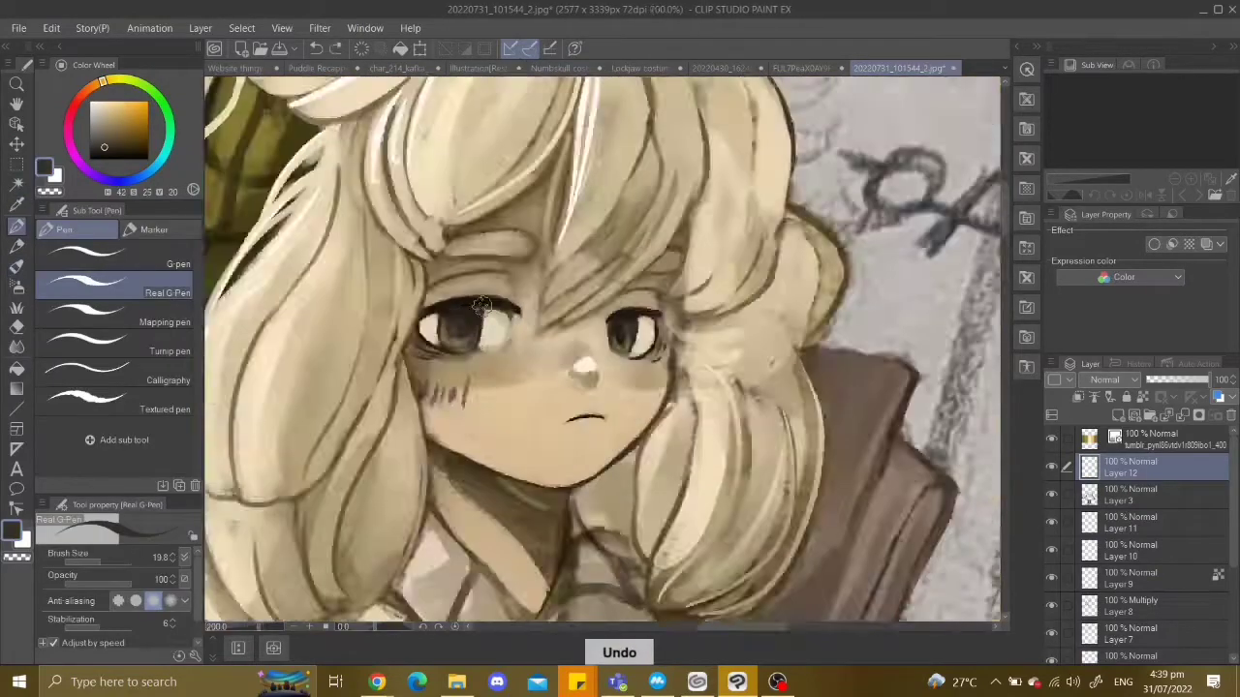
Outline the braid's tie in dark lines and touch up the area with the Gouache brush at size 13.5.
{"action": "scroll", "coordinate": [605, 329], "scroll_direction": "up", "scroll_amount": 2}
{"action": "scroll", "coordinate": [606, 329], "scroll_direction": "down", "scroll_amount": 2}
{"action": "scroll", "coordinate": [605, 329], "scroll_direction": "down", "scroll_amount": 1}
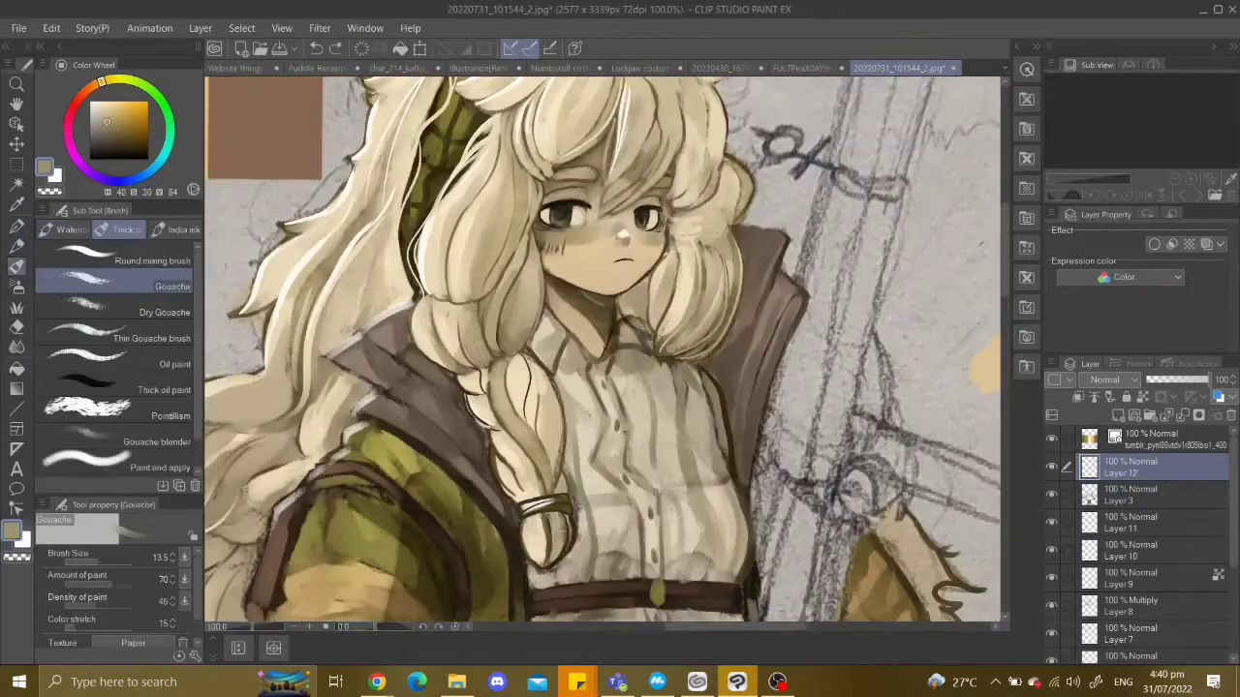
{"action": "scroll", "coordinate": [605, 330], "scroll_direction": "up", "scroll_amount": 3}
{"action": "scroll", "coordinate": [605, 330], "scroll_direction": "down", "scroll_amount": 6}
{"action": "scroll", "coordinate": [1124, 543], "scroll_direction": "down", "scroll_amount": 3}
Create Layer 13 beneath Layer 4 and trace the rifle barrel's long edges with dark straight lines at size 10.1.
{"action": "left_click", "coordinate": [1129, 539]}
{"action": "key", "text": "e"}
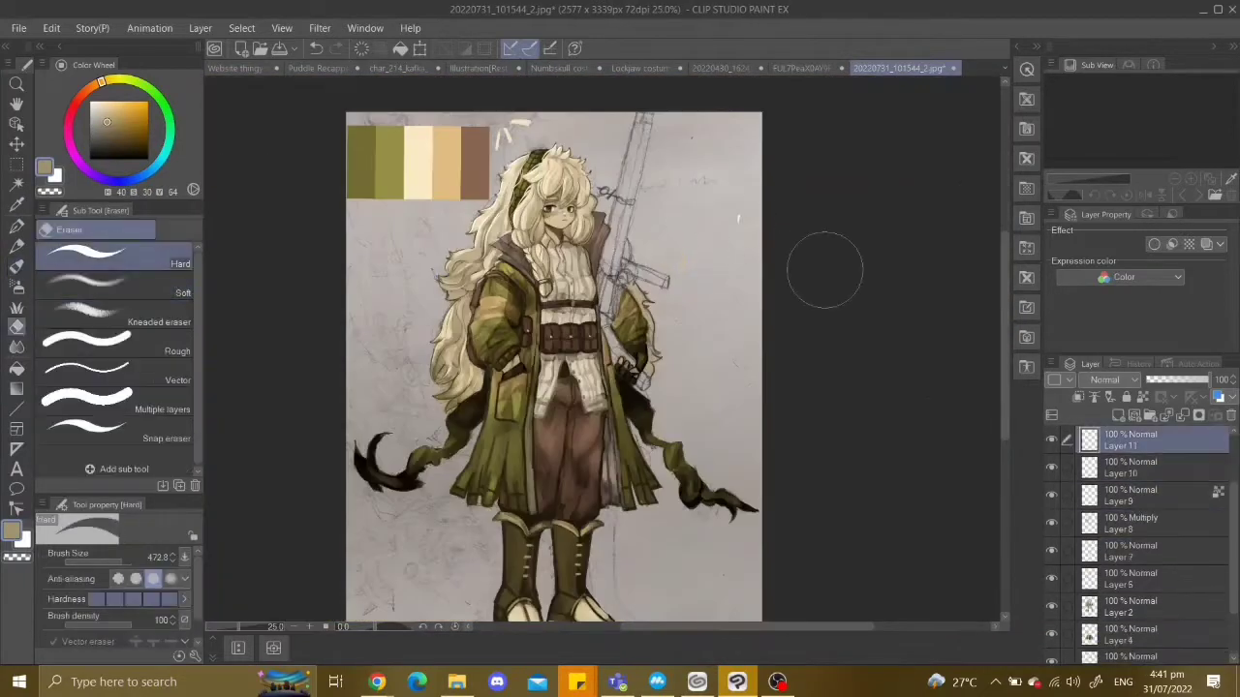
{"action": "key", "text": "ctrl+shift+n"}
{"action": "key", "text": "u"}
{"action": "scroll", "coordinate": [610, 290], "scroll_direction": "up", "scroll_amount": 1}
{"action": "scroll", "coordinate": [581, 349], "scroll_direction": "up", "scroll_amount": 1}
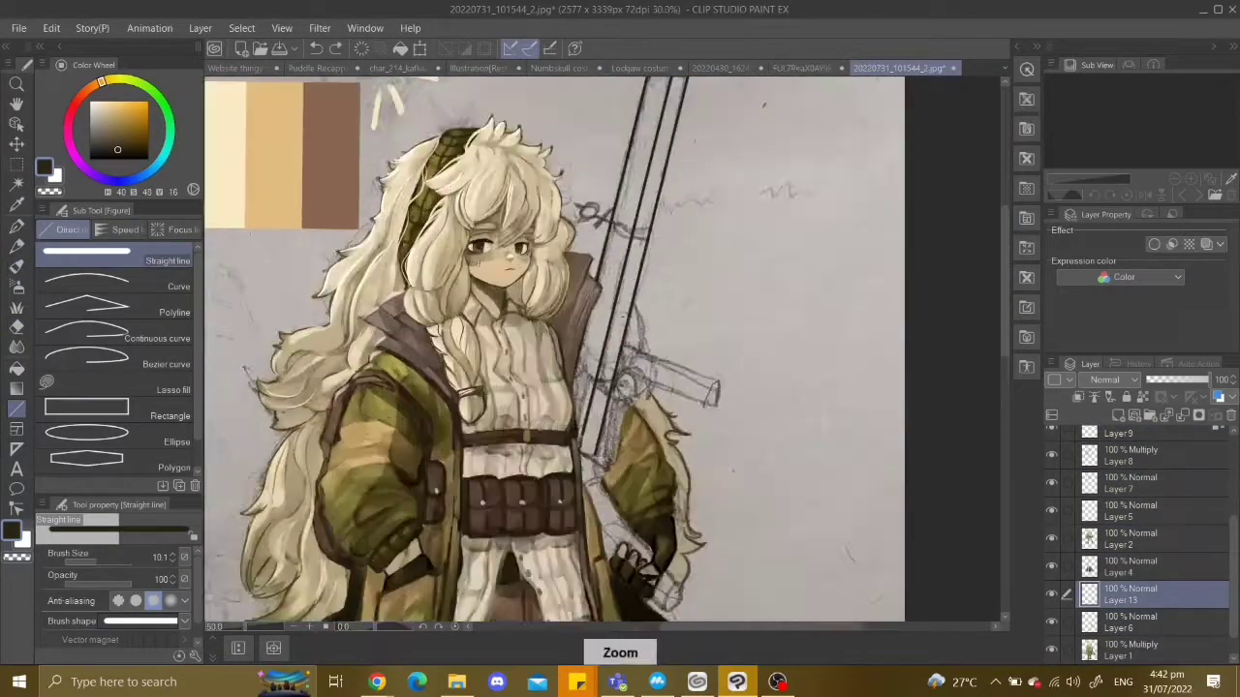
Outline the rifle's protruding side handle as a long box with rounded ends using the Rectangle and Curve tools.
{"action": "scroll", "coordinate": [581, 349], "scroll_direction": "down", "scroll_amount": 1}
{"action": "left_click", "coordinate": [86, 281]}
{"action": "key", "text": "ctrl+z"}
{"action": "scroll", "coordinate": [581, 349], "scroll_direction": "down", "scroll_amount": 1}
{"action": "scroll", "coordinate": [581, 348], "scroll_direction": "up", "scroll_amount": 2}
{"action": "scroll", "coordinate": [612, 330], "scroll_direction": "down", "scroll_amount": 2}
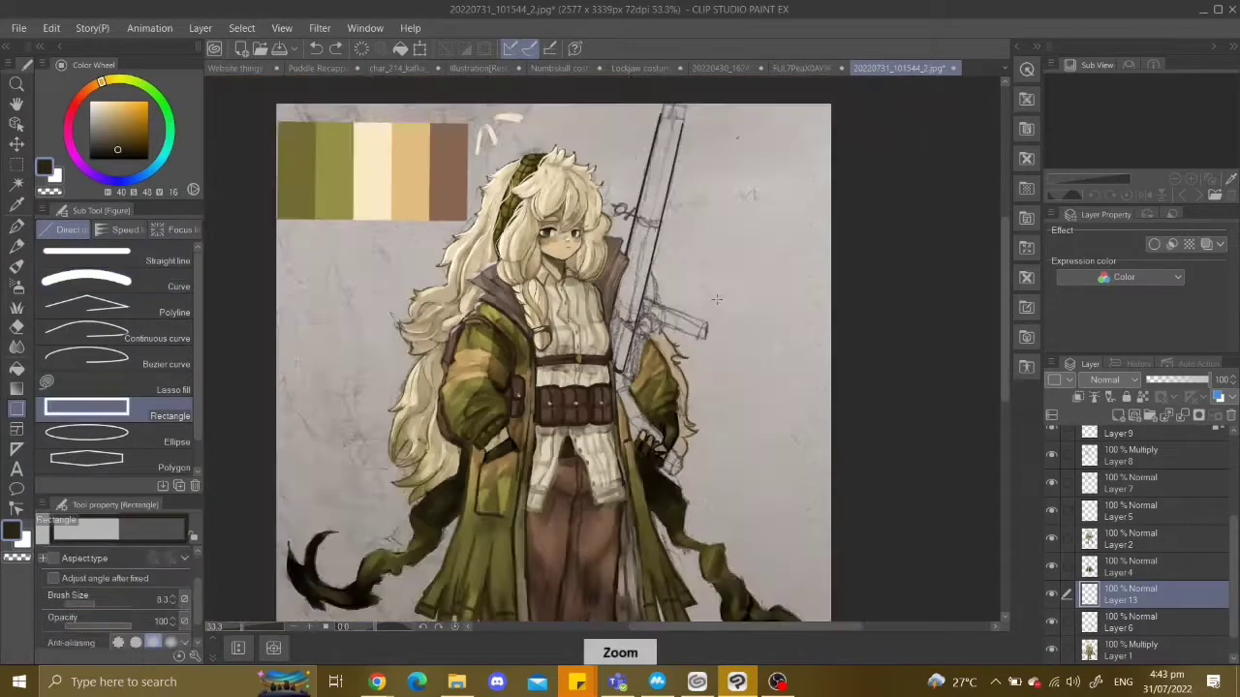
{"action": "scroll", "coordinate": [678, 310], "scroll_direction": "up", "scroll_amount": 2}
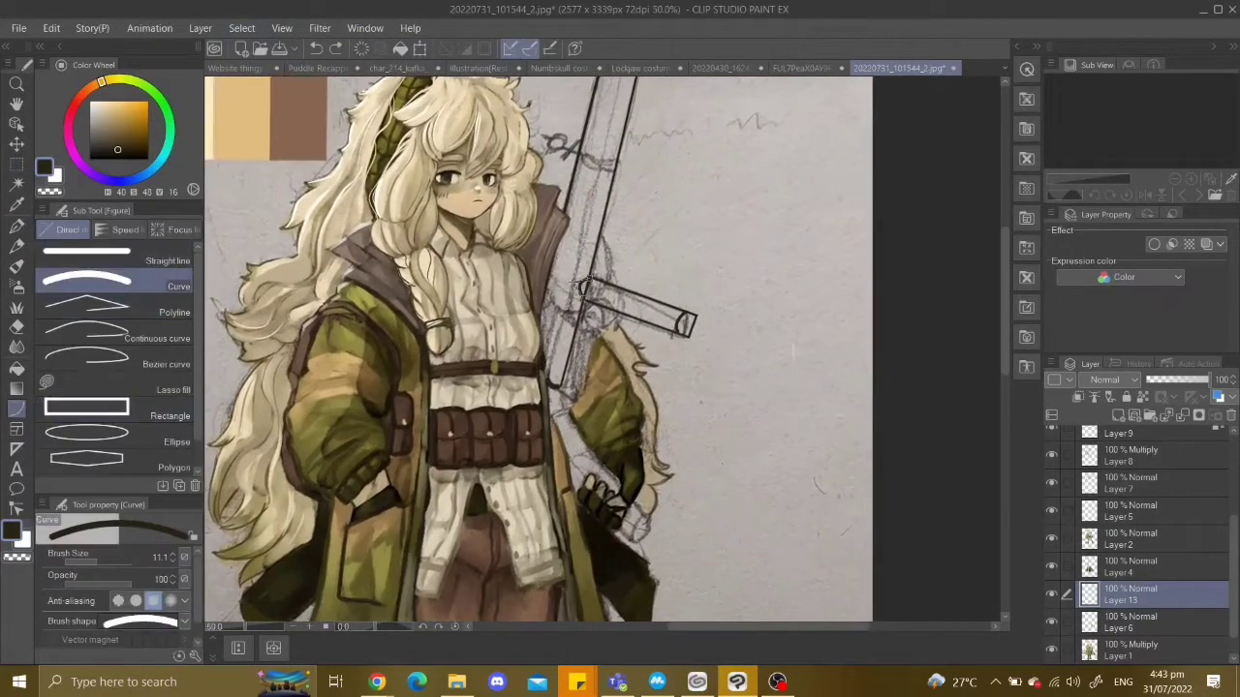
Outline the rifle's rear section and the stock down to the gloved hand with the Curve tool at size 11.1.
{"action": "left_click_drag", "start_coordinate": [543, 349], "coordinate": [552, 295]}
{"action": "scroll", "coordinate": [581, 349], "scroll_direction": "down", "scroll_amount": 2}
{"action": "scroll", "coordinate": [581, 349], "scroll_direction": "up", "scroll_amount": 2}
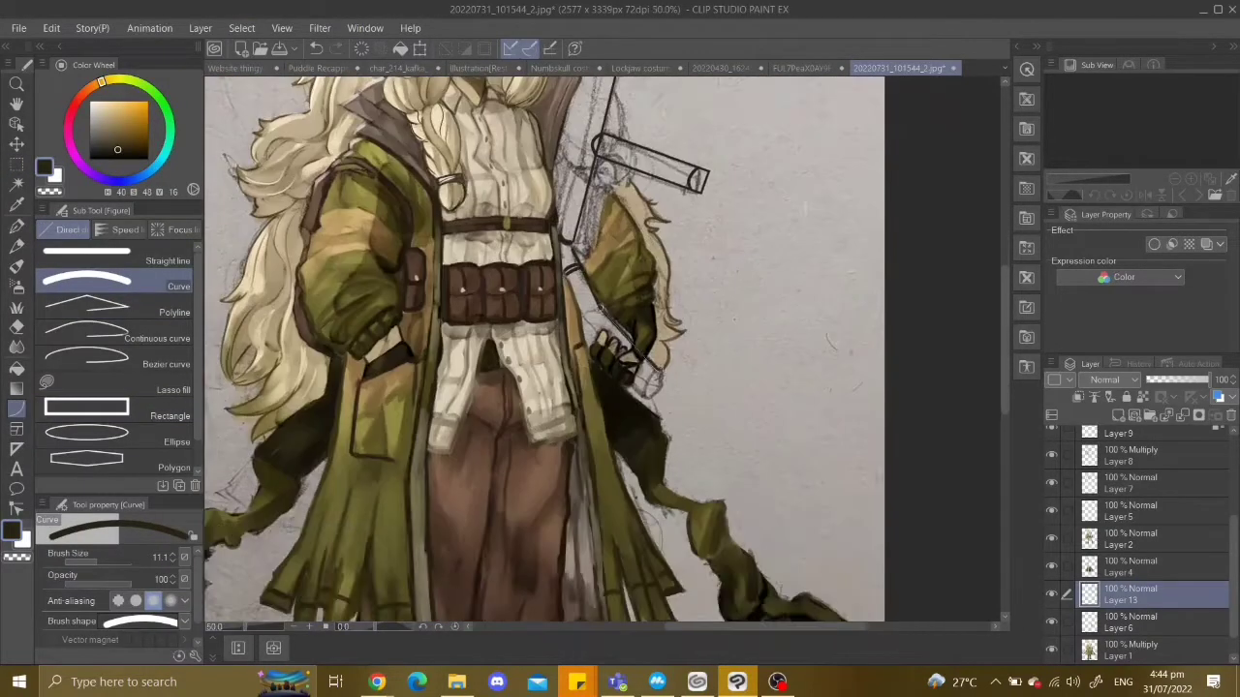
{"action": "scroll", "coordinate": [627, 385], "scroll_direction": "down", "scroll_amount": 2}
{"action": "scroll", "coordinate": [620, 320], "scroll_direction": "up", "scroll_amount": 2}
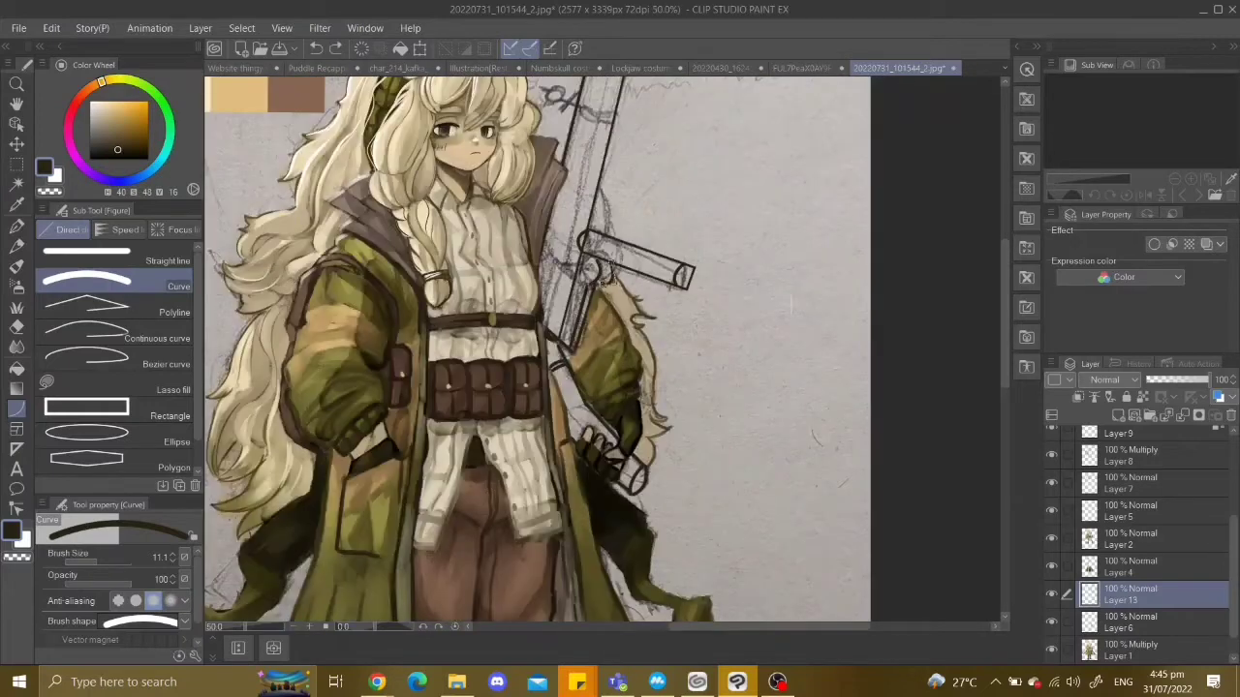
Refine the round pivot on the rifle, clean it with the Hard eraser, and add the curved guard above the handle.
{"action": "key", "text": "ctrl+z"}
{"action": "scroll", "coordinate": [542, 319], "scroll_direction": "up", "scroll_amount": 2}
{"action": "scroll", "coordinate": [523, 349], "scroll_direction": "down", "scroll_amount": 2}
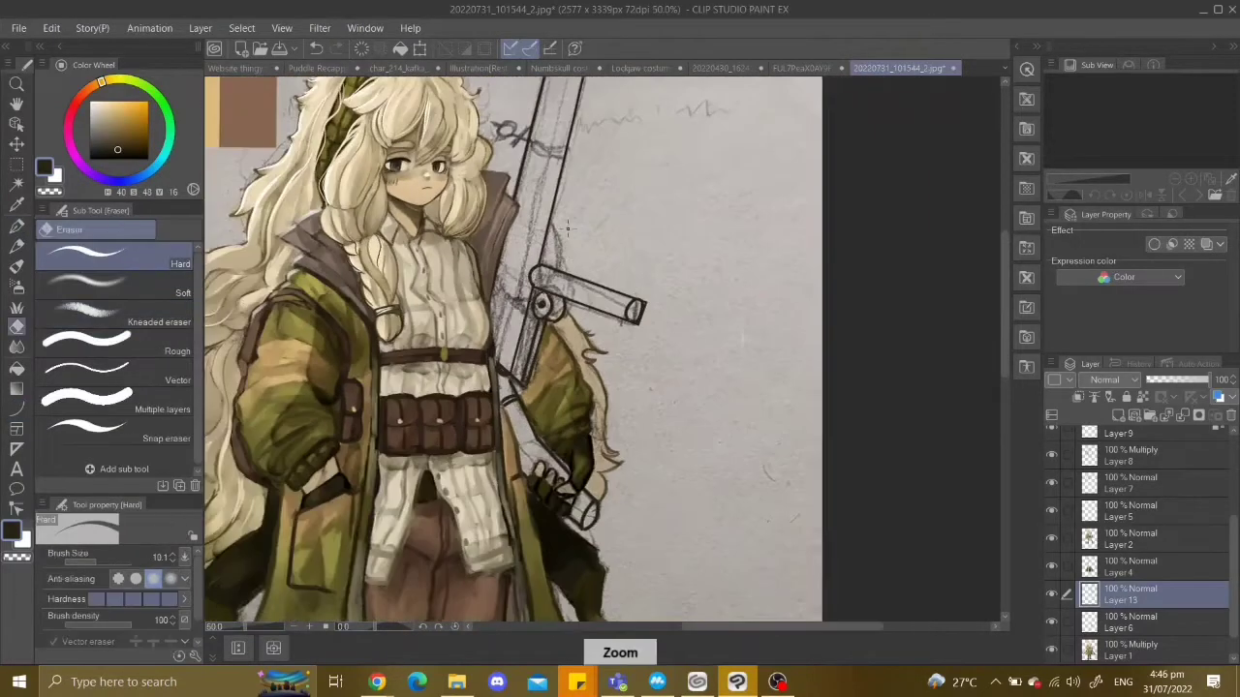
{"action": "key", "text": "ctrl+z"}
{"action": "scroll", "coordinate": [511, 349], "scroll_direction": "down", "scroll_amount": 2}
{"action": "scroll", "coordinate": [511, 349], "scroll_direction": "up", "scroll_amount": 2}
{"action": "scroll", "coordinate": [511, 348], "scroll_direction": "down", "scroll_amount": 1}
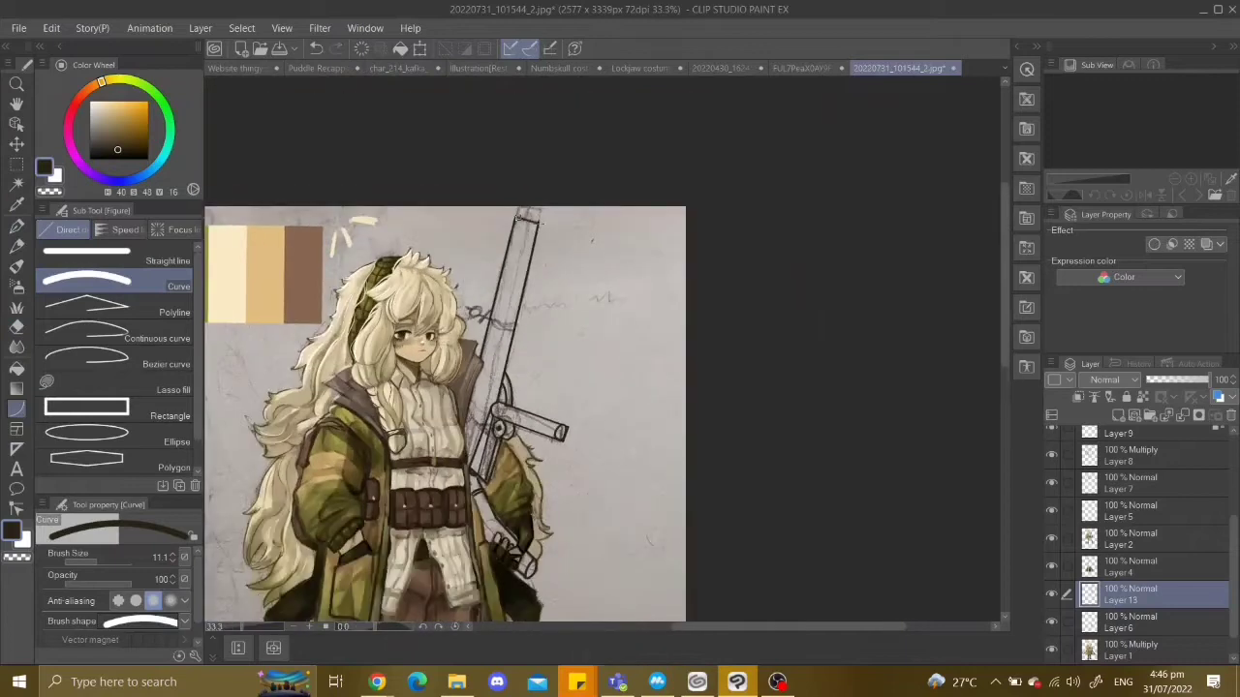
Rotate and reposition the drawn rectangle to serve as the rifle's barrel outline.
{"action": "scroll", "coordinate": [543, 234], "scroll_direction": "down", "scroll_amount": 1}
{"action": "key", "text": "ctrl+t"}
{"action": "left_click_drag", "start_coordinate": [668, 319], "coordinate": [637, 327]}
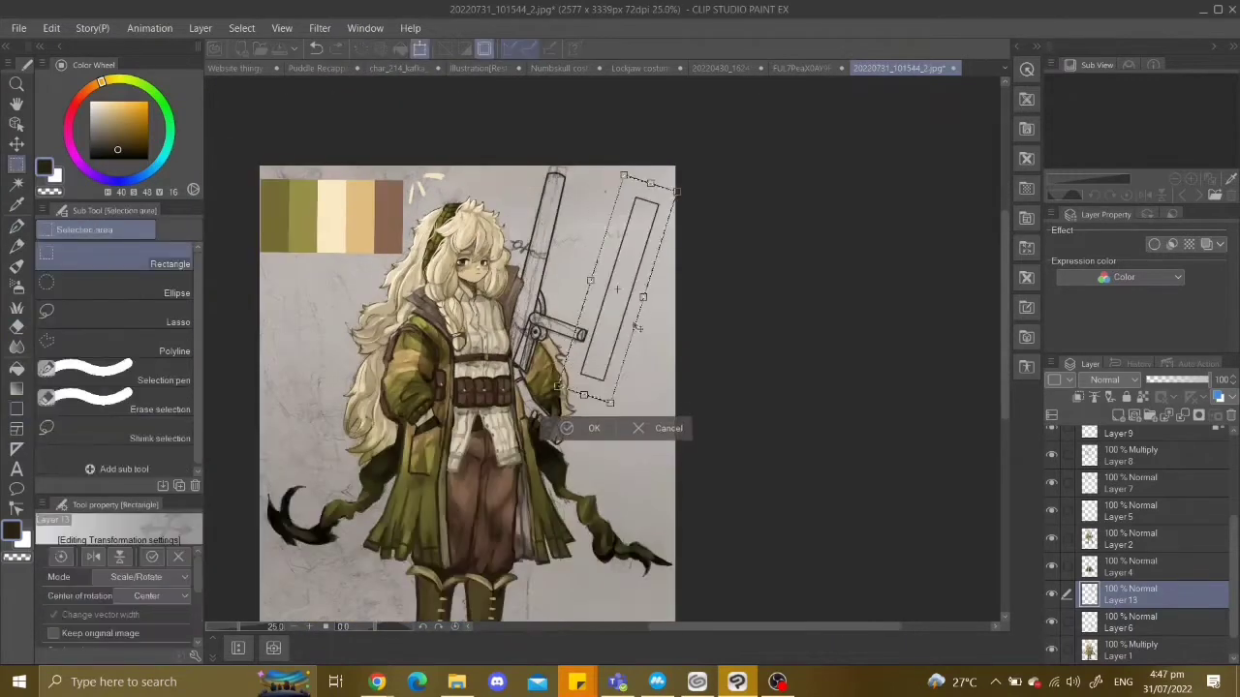
{"action": "key", "text": "Return"}
Clean up the overlapping lines around the barrel rectangle with the Hard eraser at size 10.1.
{"action": "scroll", "coordinate": [591, 264], "scroll_direction": "up", "scroll_amount": 1}
{"action": "scroll", "coordinate": [455, 378], "scroll_direction": "up", "scroll_amount": 2}
{"action": "scroll", "coordinate": [456, 377], "scroll_direction": "down", "scroll_amount": 2}
{"action": "scroll", "coordinate": [455, 378], "scroll_direction": "up", "scroll_amount": 3}
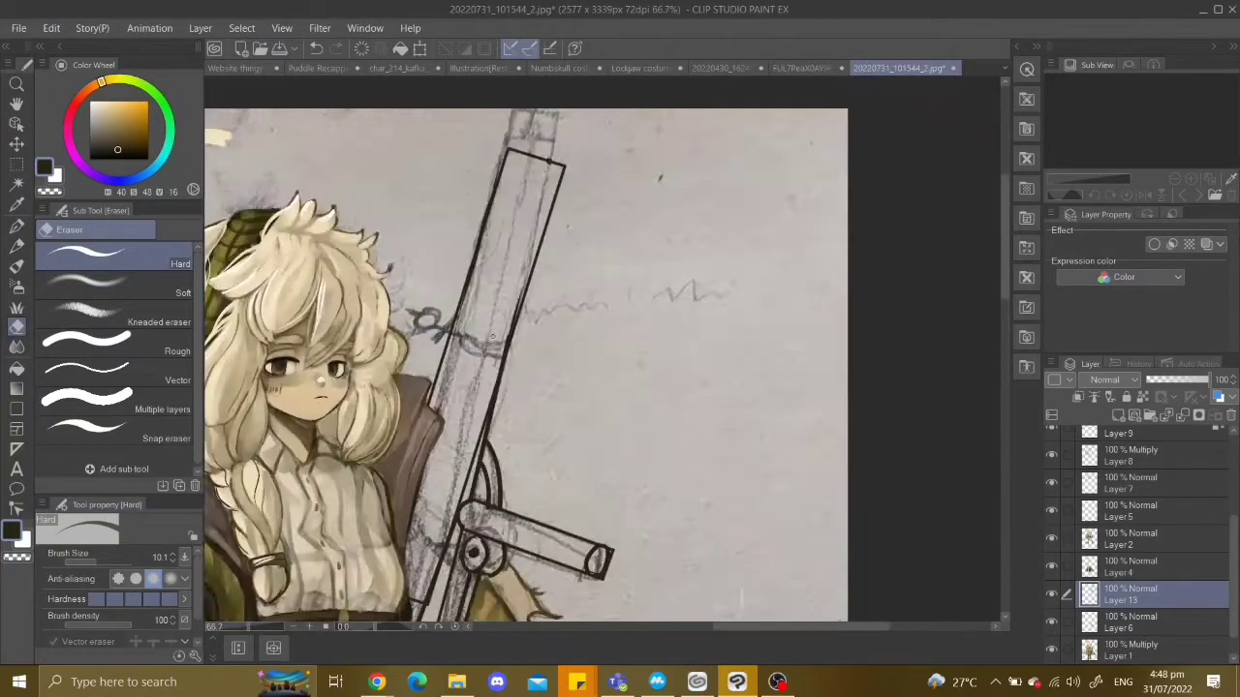
{"action": "key", "text": "ctrl+z"}
{"action": "scroll", "coordinate": [455, 378], "scroll_direction": "down", "scroll_amount": 2}
{"action": "scroll", "coordinate": [455, 378], "scroll_direction": "up", "scroll_amount": 1}
Outline the cord wrapped around the barrel and its ring with the Ellipse and Curve tools.
{"action": "key", "text": "p"}
{"action": "scroll", "coordinate": [455, 377], "scroll_direction": "down", "scroll_amount": 2}
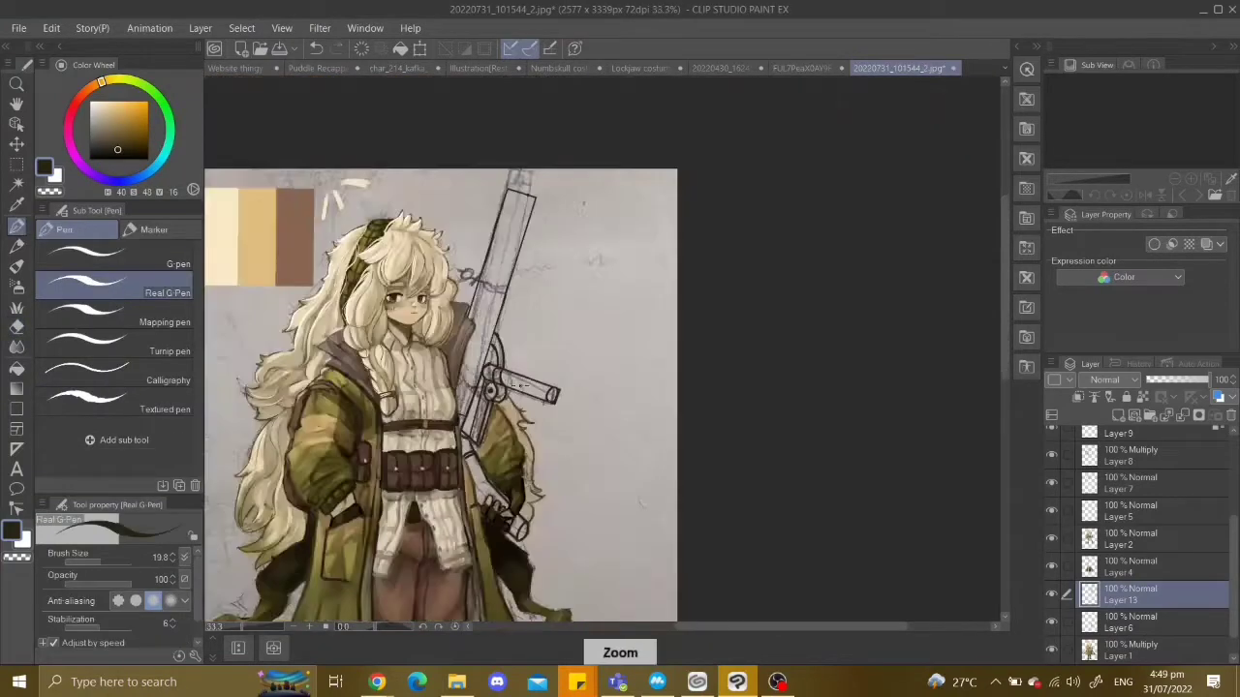
{"action": "key", "text": "u"}
{"action": "scroll", "coordinate": [455, 378], "scroll_direction": "up", "scroll_amount": 2}
{"action": "scroll", "coordinate": [455, 378], "scroll_direction": "down", "scroll_amount": 1}
{"action": "left_click", "coordinate": [87, 433]}
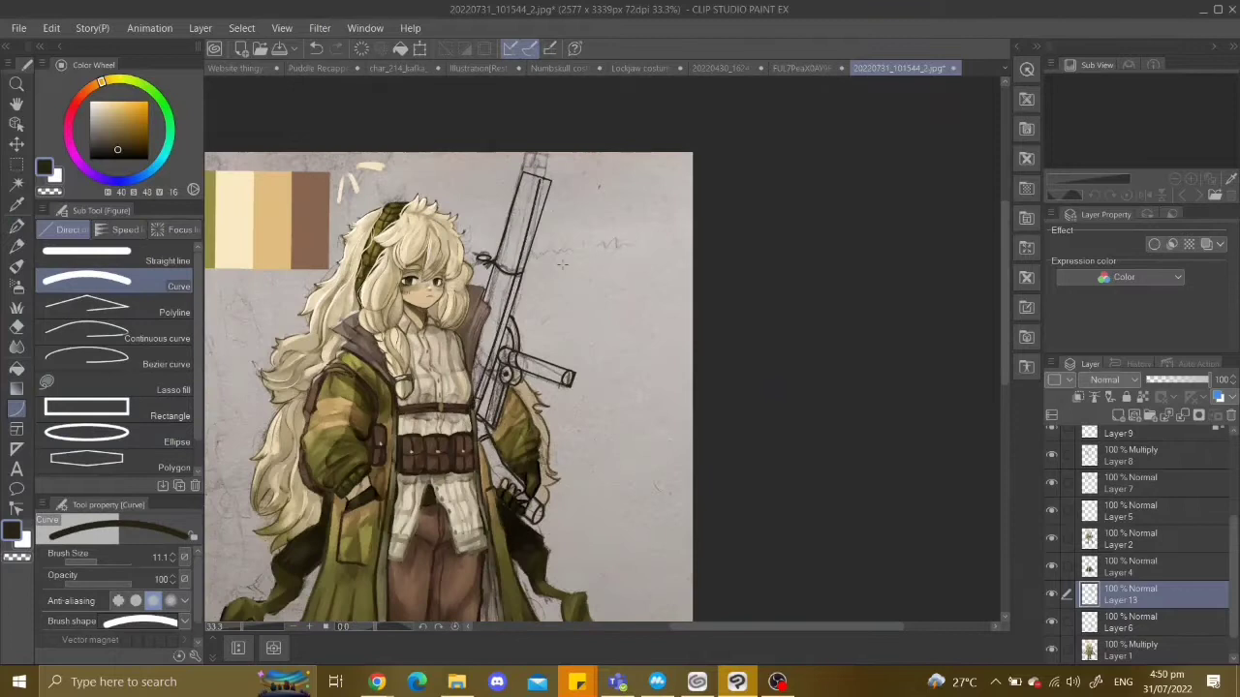
Add lengthwise inner lines along the rifle barrel with the Straight line tool at size 7.6.
{"action": "key", "text": "comma"}
{"action": "scroll", "coordinate": [561, 264], "scroll_direction": "down", "scroll_amount": 1}
{"action": "scroll", "coordinate": [542, 252], "scroll_direction": "up", "scroll_amount": 1}
{"action": "scroll", "coordinate": [484, 222], "scroll_direction": "down", "scroll_amount": 1}
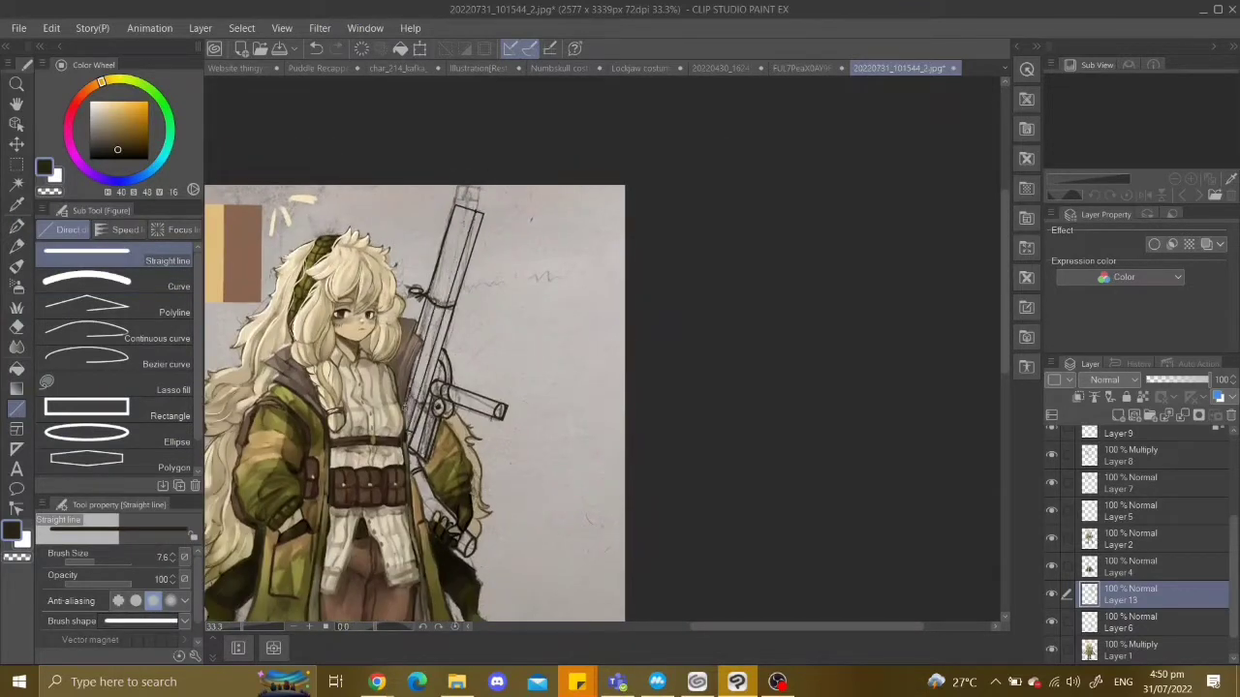
Select the muzzle end of the rifle with a rectangular selection and transform it to adjust its fit.
{"action": "scroll", "coordinate": [416, 387], "scroll_direction": "up", "scroll_amount": 1}
{"action": "key", "text": "m"}
{"action": "left_click_drag", "start_coordinate": [417, 189], "coordinate": [474, 290]}
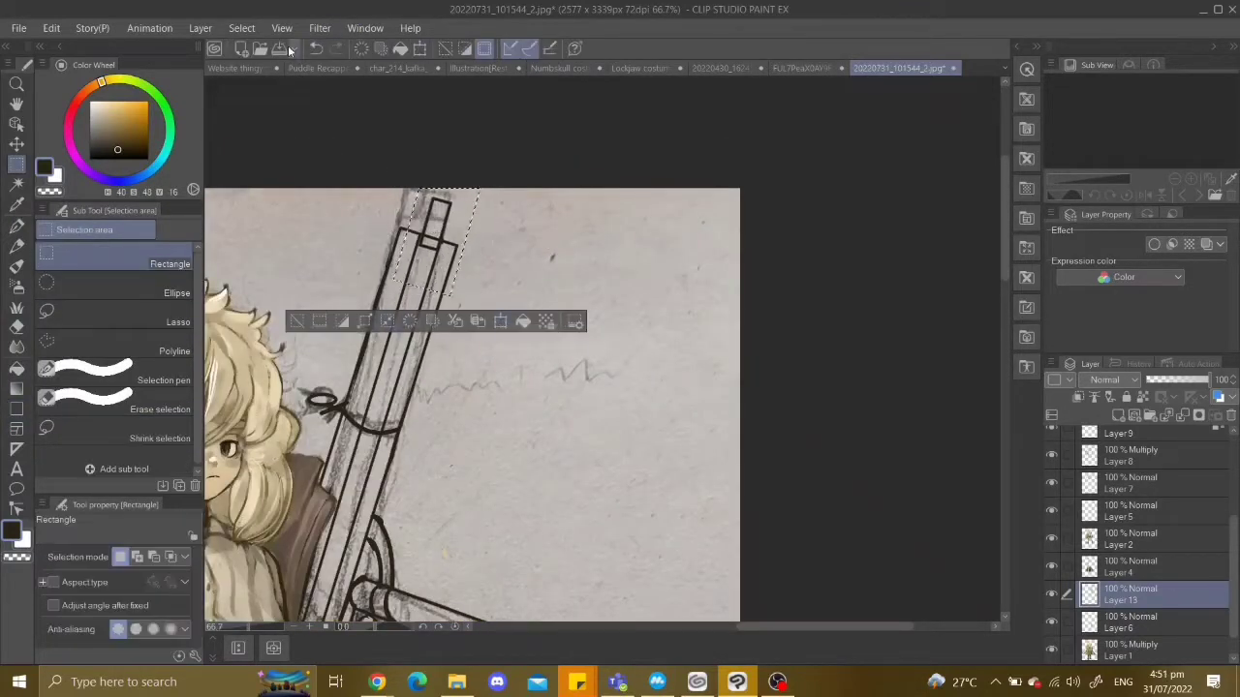
{"action": "key", "text": "ctrl+t"}
{"action": "scroll", "coordinate": [440, 383], "scroll_direction": "down", "scroll_amount": 1}
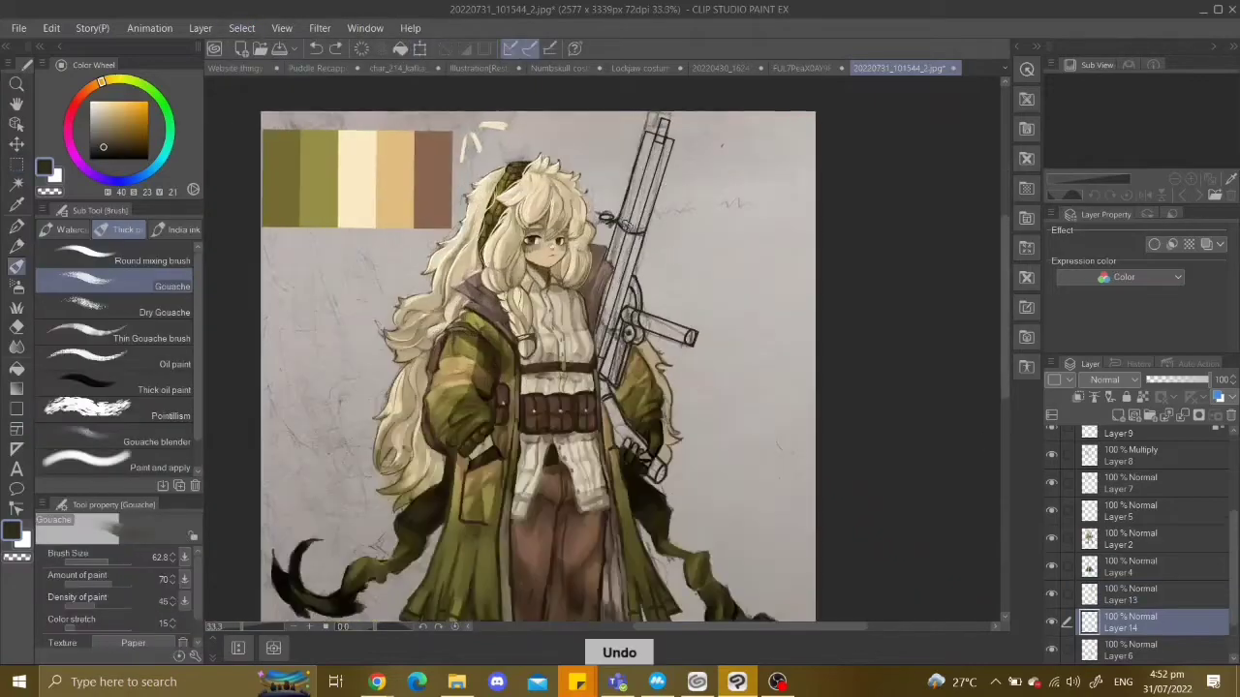